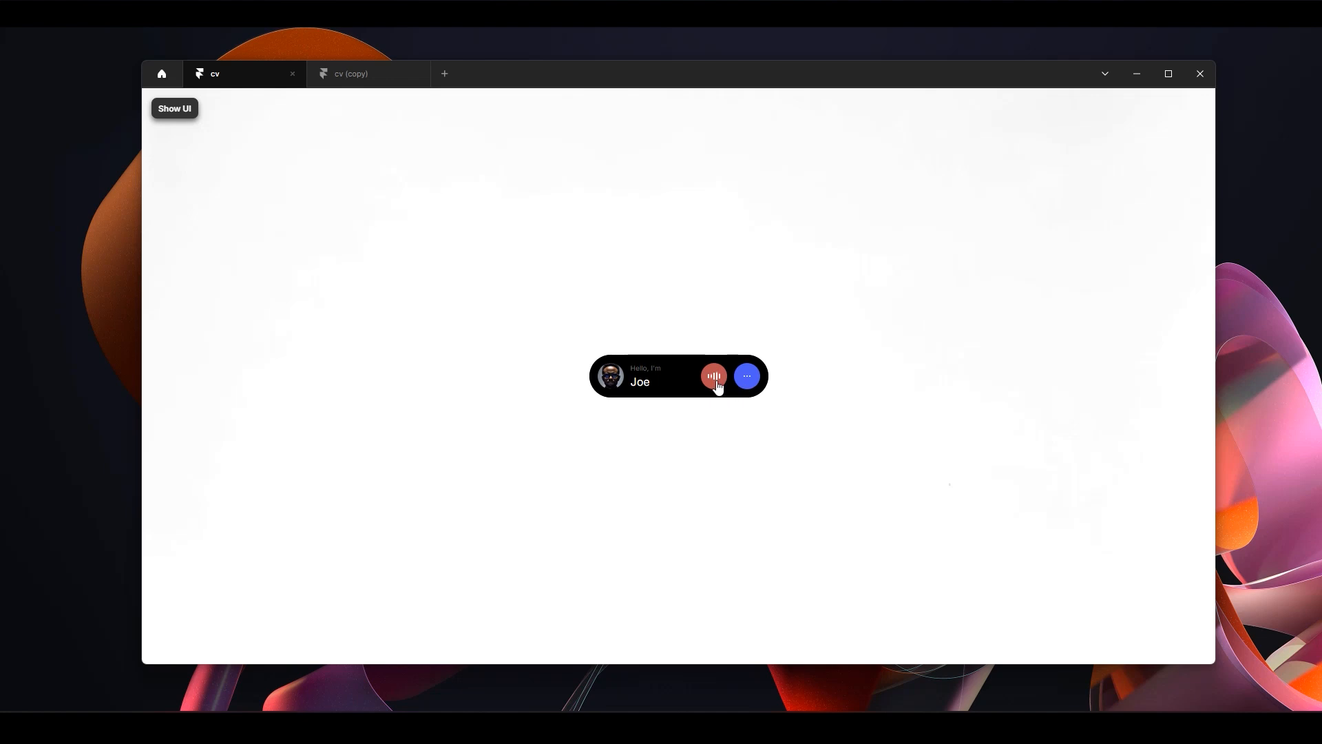
Try out the voice, menu and social interactions of the finished profile pill in the preview
{"action": "left_click", "coordinate": [715, 377]}
{"action": "left_click", "coordinate": [748, 386]}
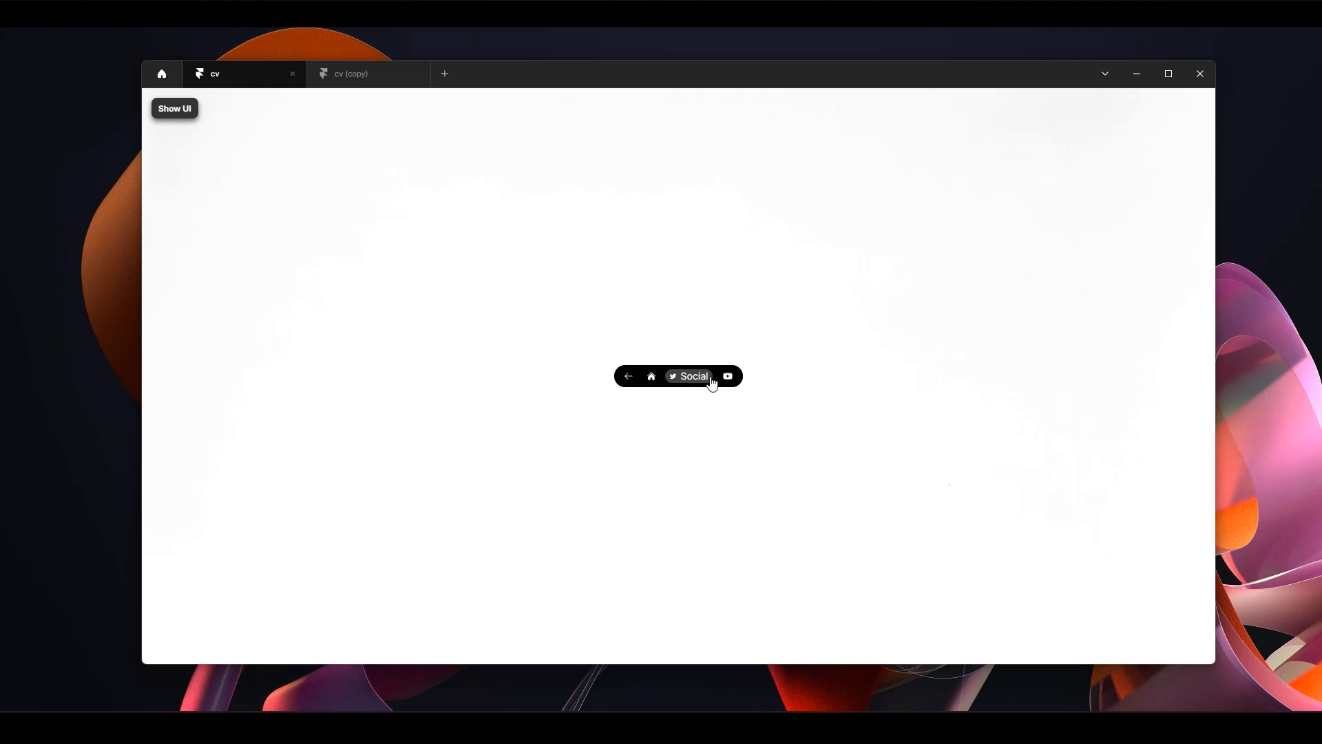
{"action": "left_click", "coordinate": [674, 378]}
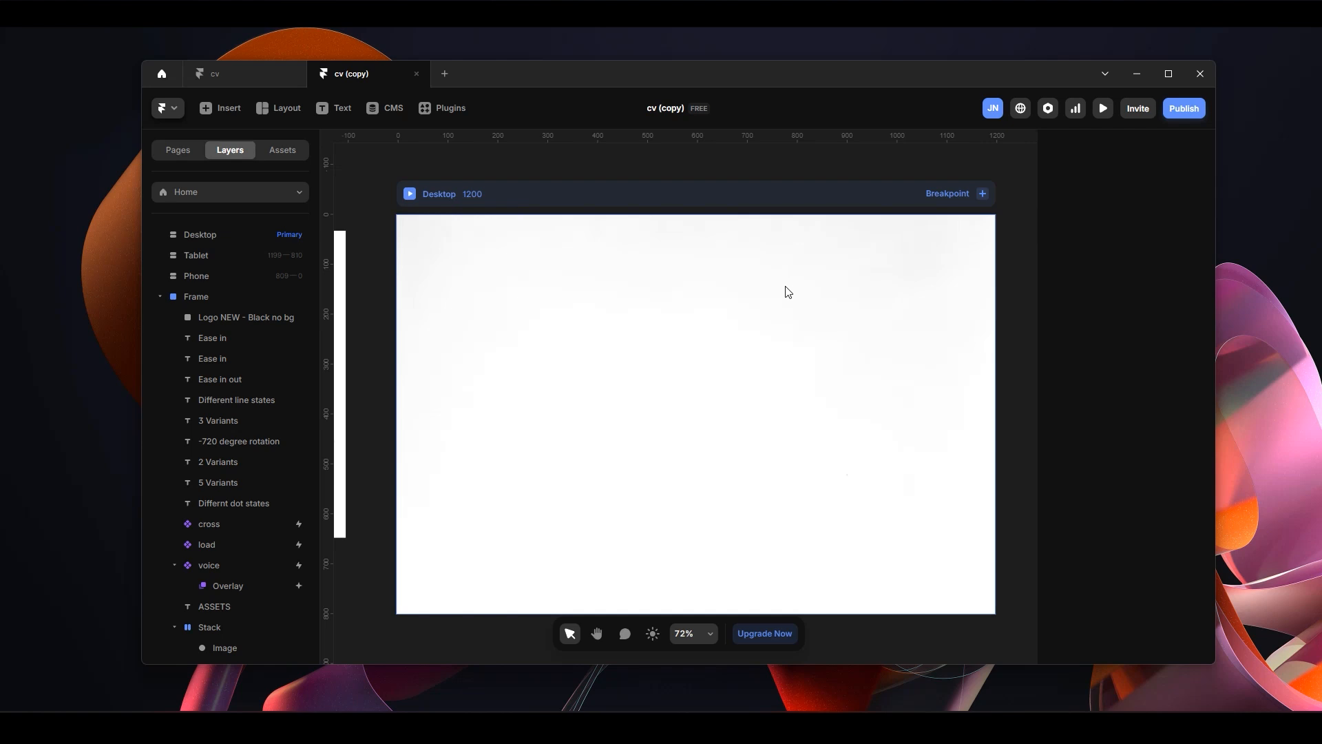
Examine the three black pill-shaped stacks in the ASSETS frame
{"action": "left_click", "coordinate": [723, 319]}
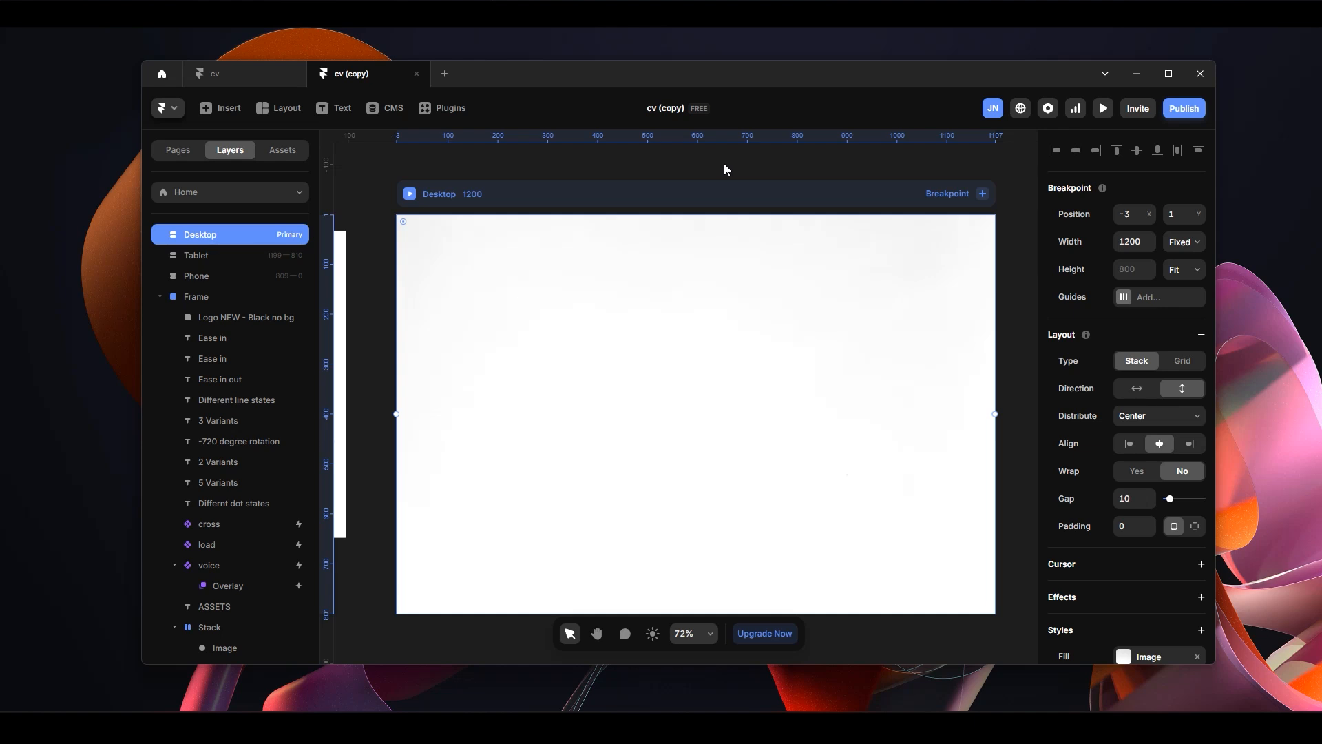
{"action": "key", "text": "h"}
{"action": "left_click_drag", "start_coordinate": [724, 165], "coordinate": [874, 199]}
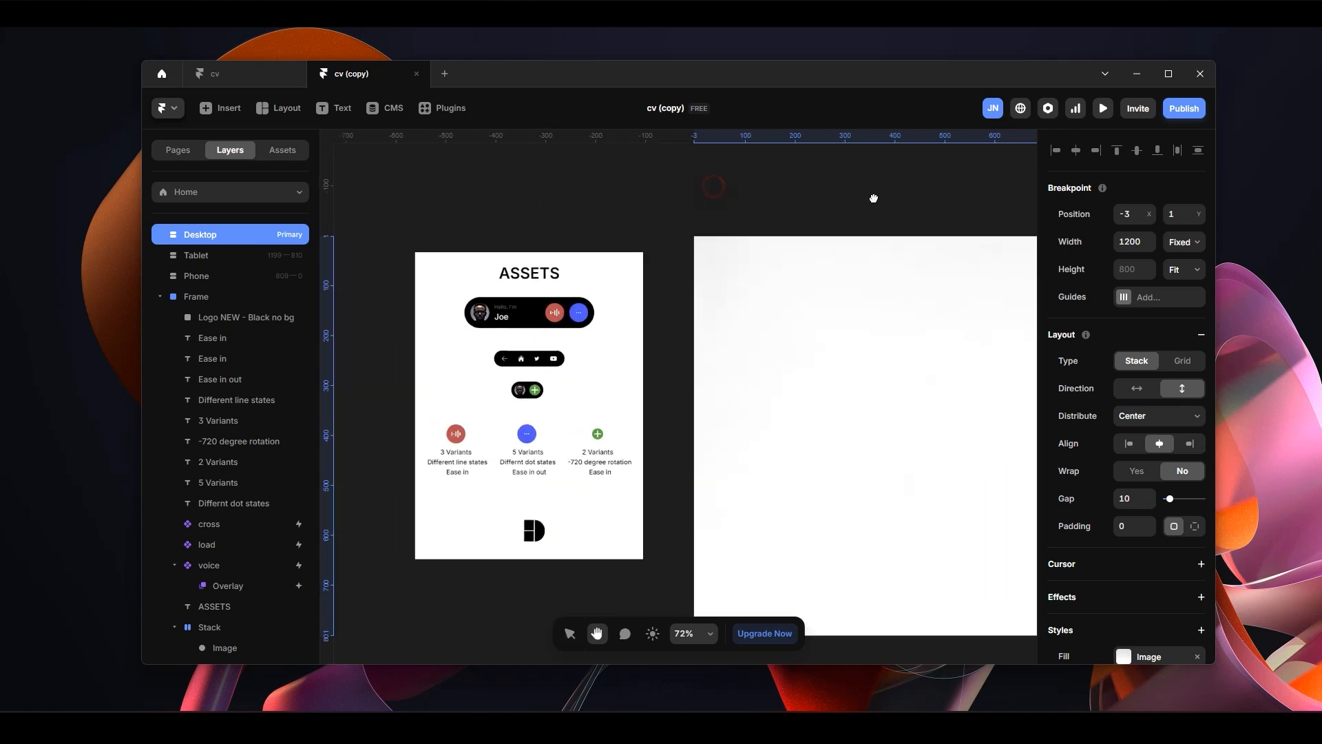
{"action": "key", "text": "v"}
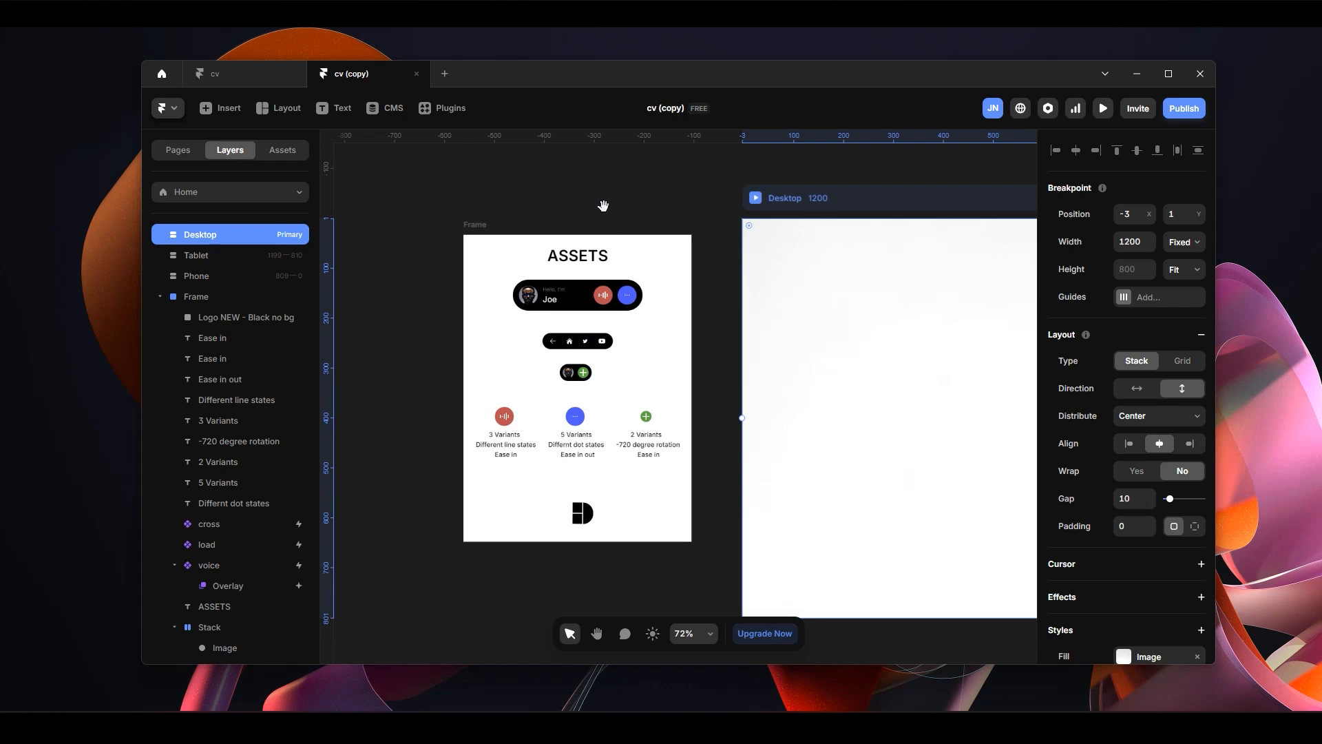
{"action": "scroll", "coordinate": [759, 443], "scroll_direction": "up", "scroll_amount": 2}
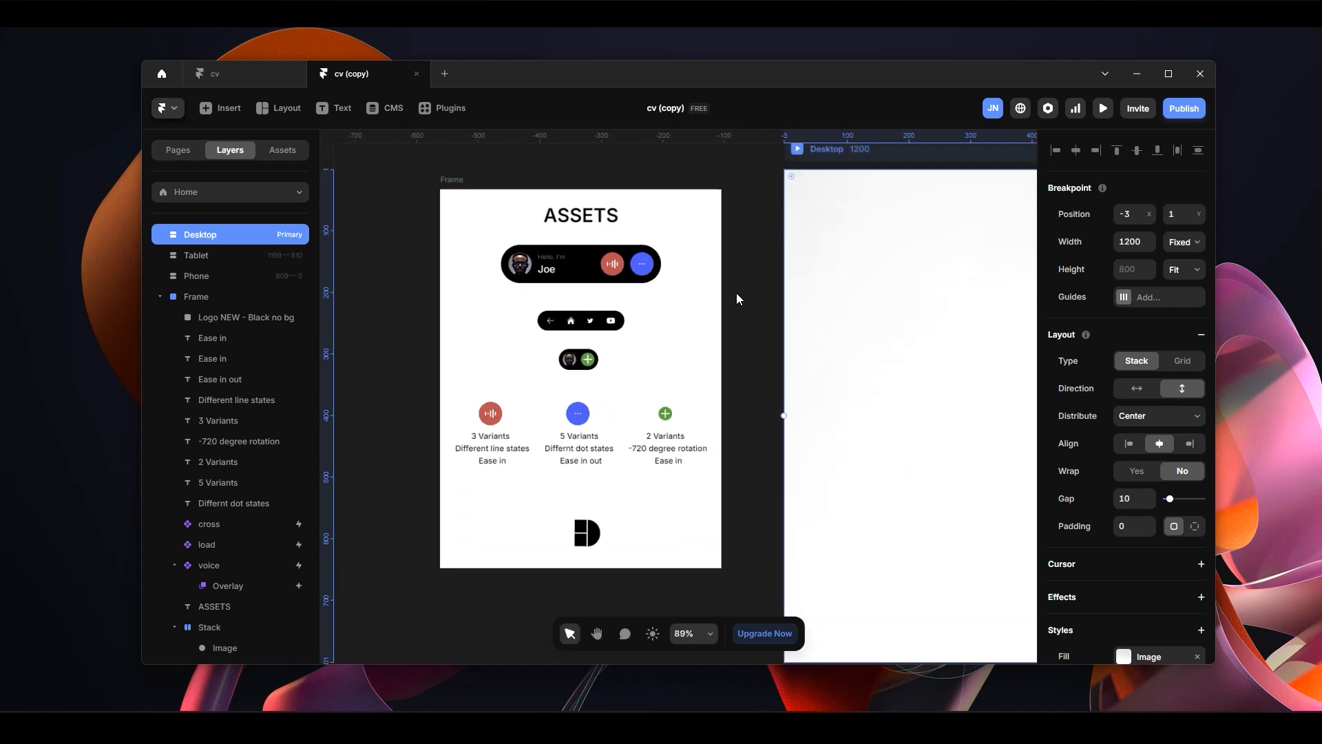
{"action": "key", "text": "h"}
{"action": "left_click_drag", "start_coordinate": [619, 165], "coordinate": [672, 175]}
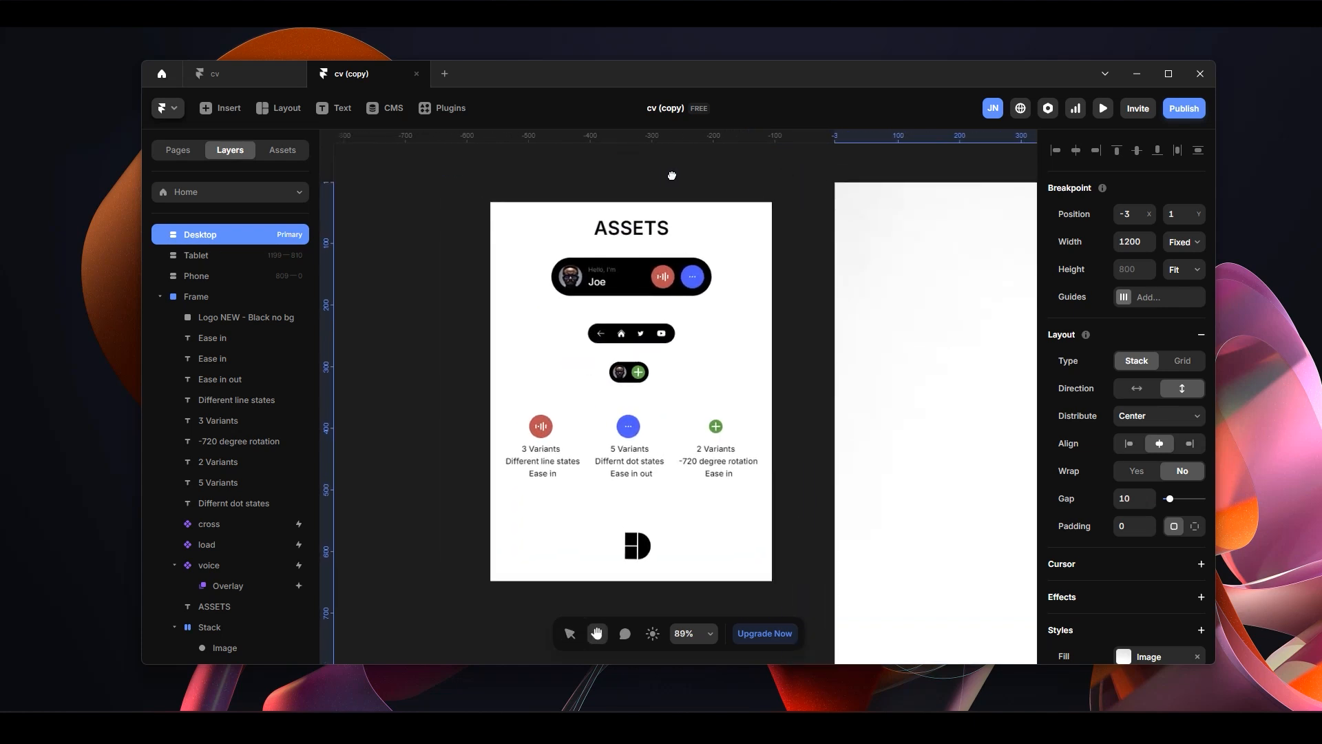
{"action": "key", "text": "v"}
{"action": "scroll", "coordinate": [690, 428], "scroll_direction": "up", "scroll_amount": 1}
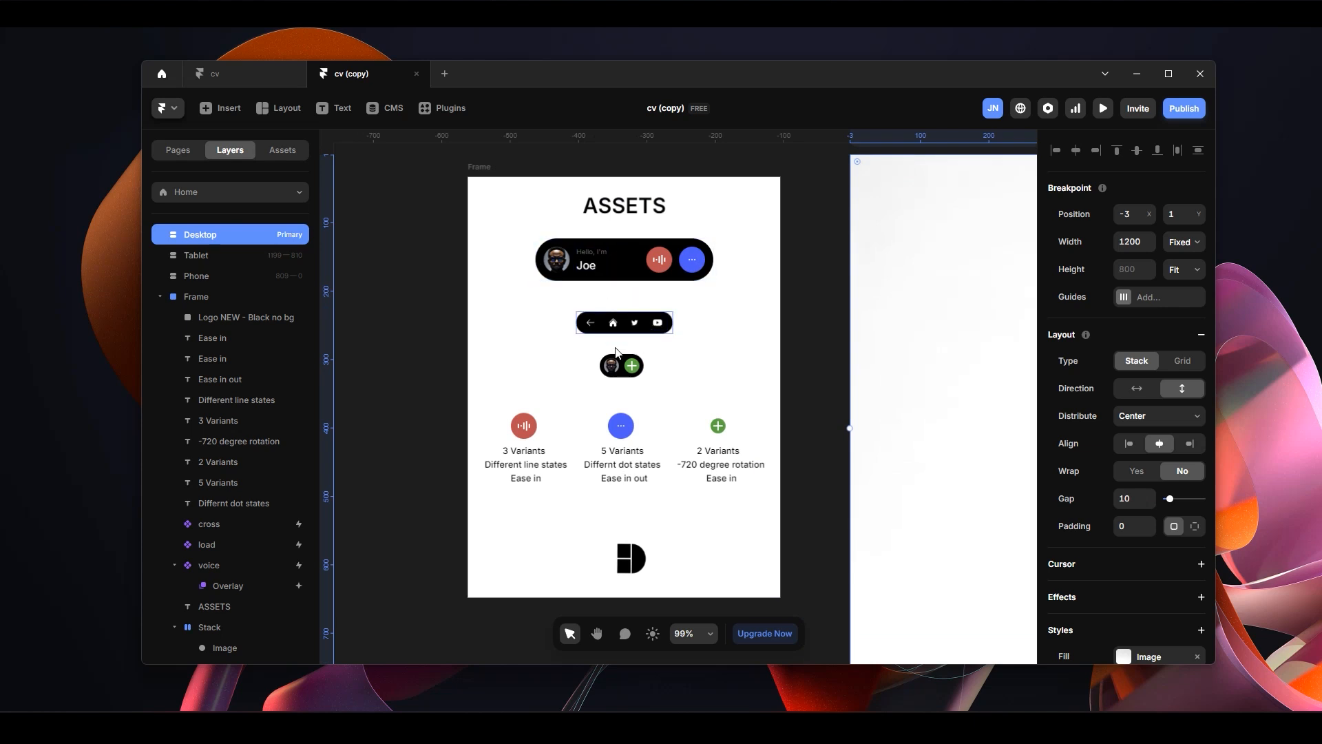
{"action": "left_click", "coordinate": [629, 276]}
{"action": "left_click", "coordinate": [624, 332]}
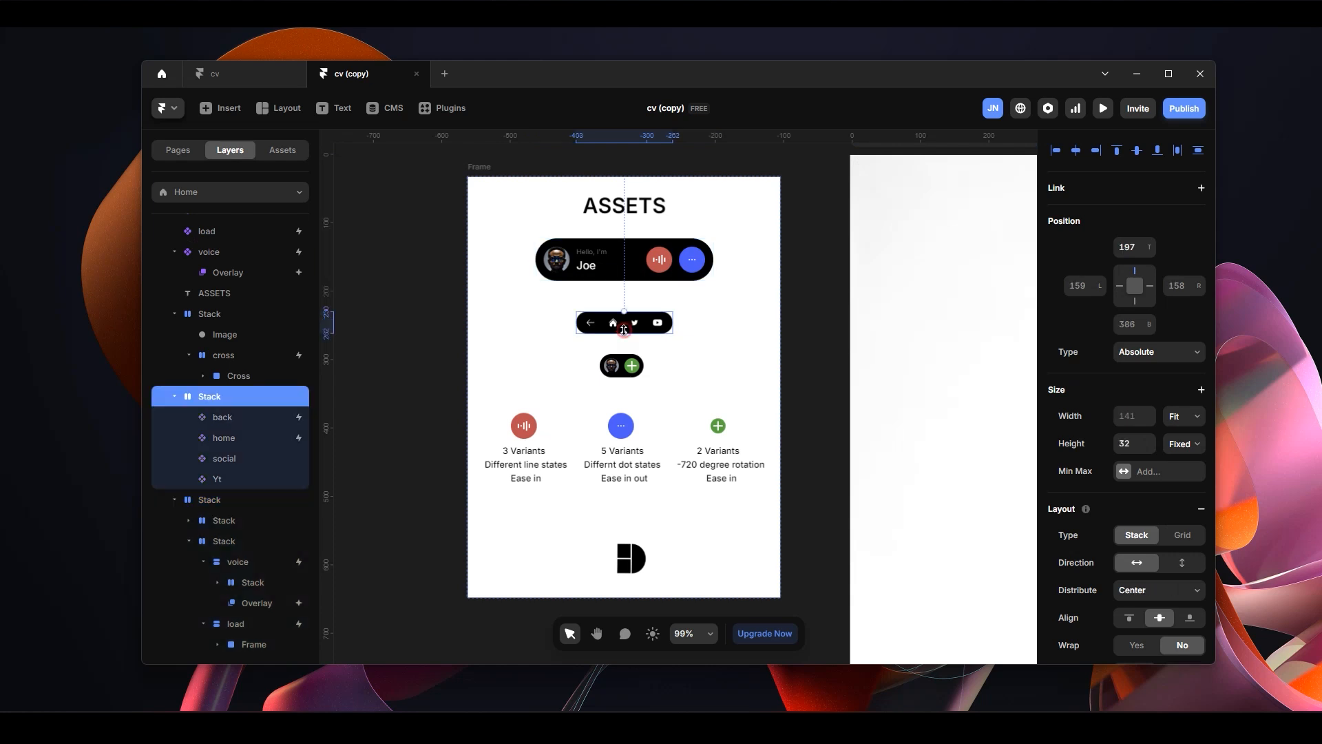
{"action": "left_click", "coordinate": [624, 374]}
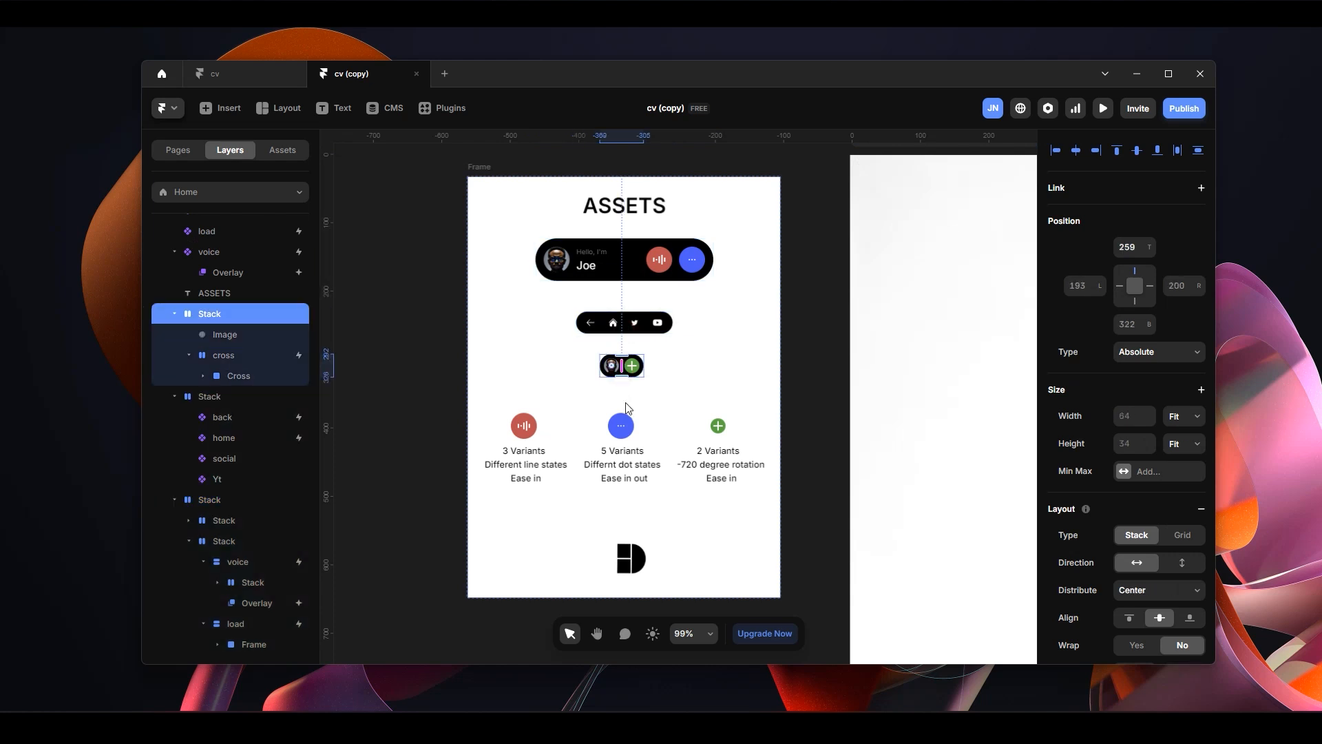
Examine the voice, load and cross button components and their variant notes in the ASSETS frame
{"action": "left_click", "coordinate": [527, 452]}
{"action": "left_click", "coordinate": [547, 466]}
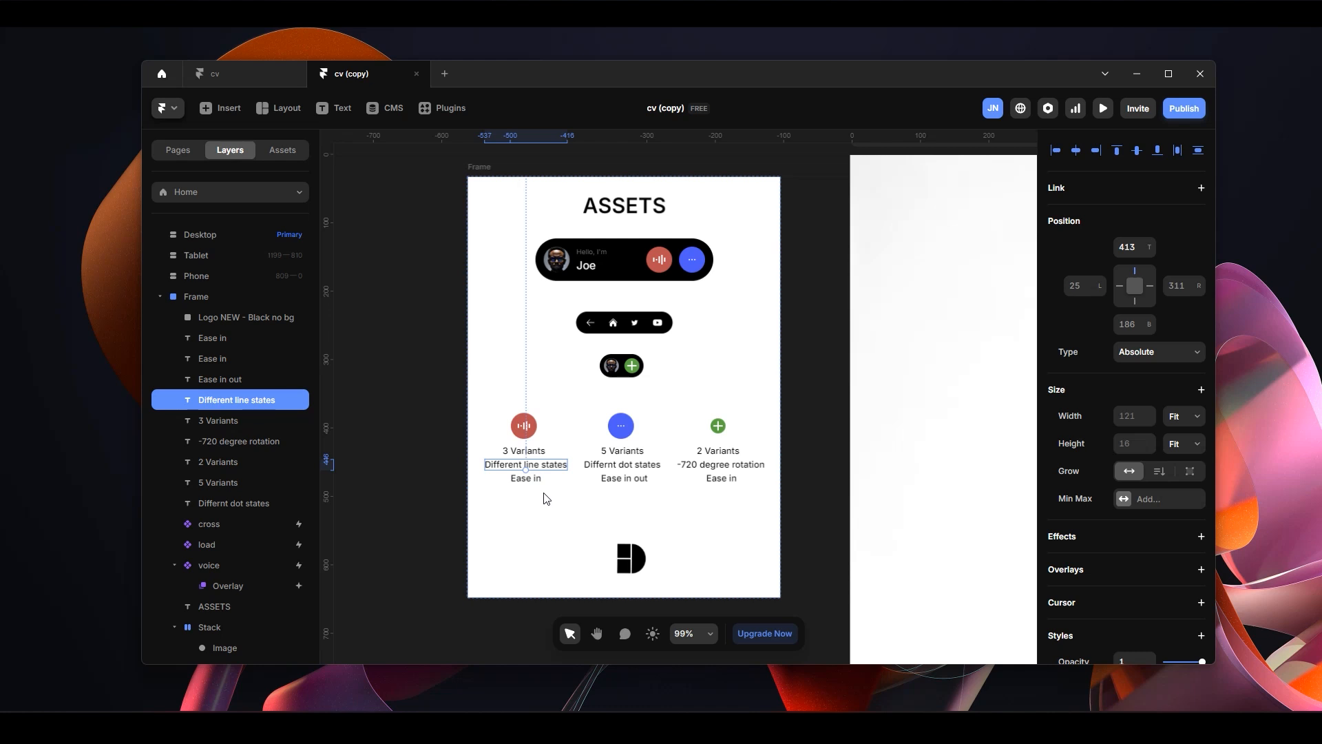
{"action": "left_click", "coordinate": [621, 433]}
{"action": "left_click", "coordinate": [717, 430]}
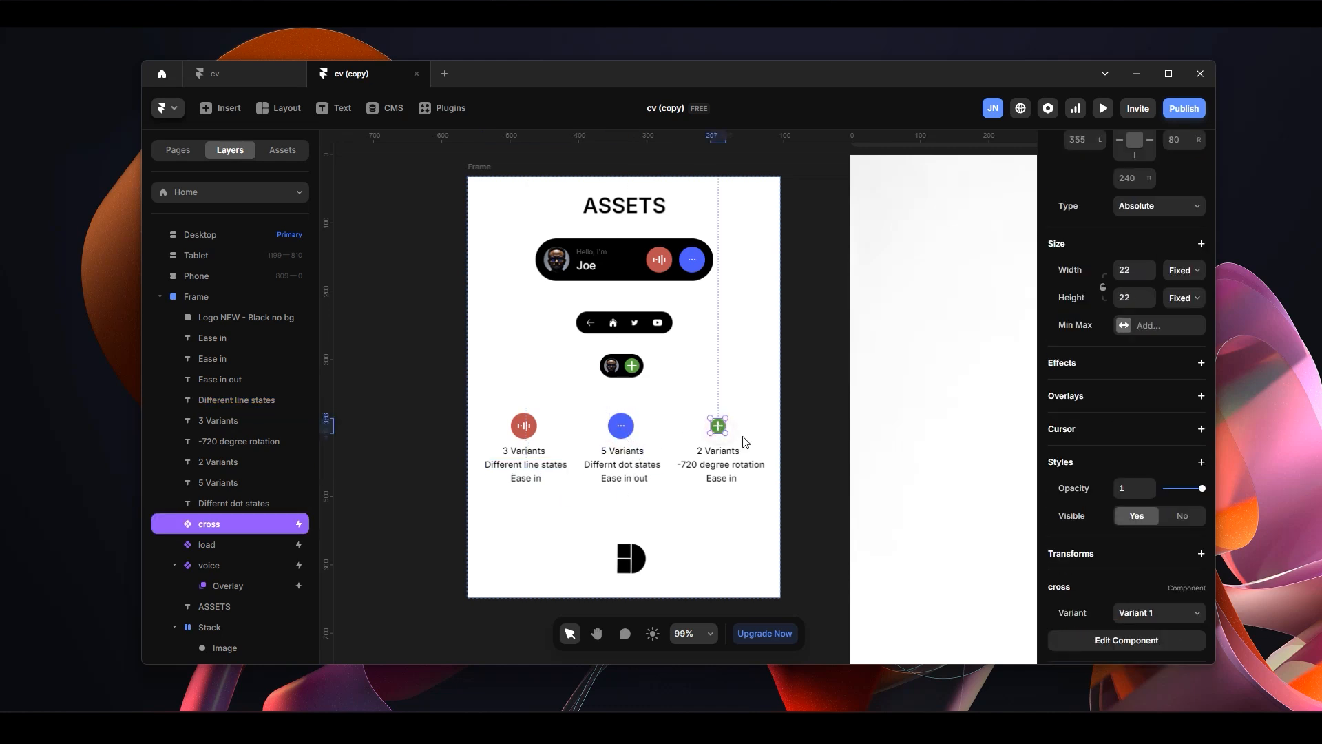
{"action": "left_click", "coordinate": [803, 415]}
Draw a frame about 770 × 541 inside the Desktop breakpoint and set its width to Fill
{"action": "key", "text": "h"}
{"action": "left_click_drag", "start_coordinate": [821, 305], "coordinate": [395, 304]}
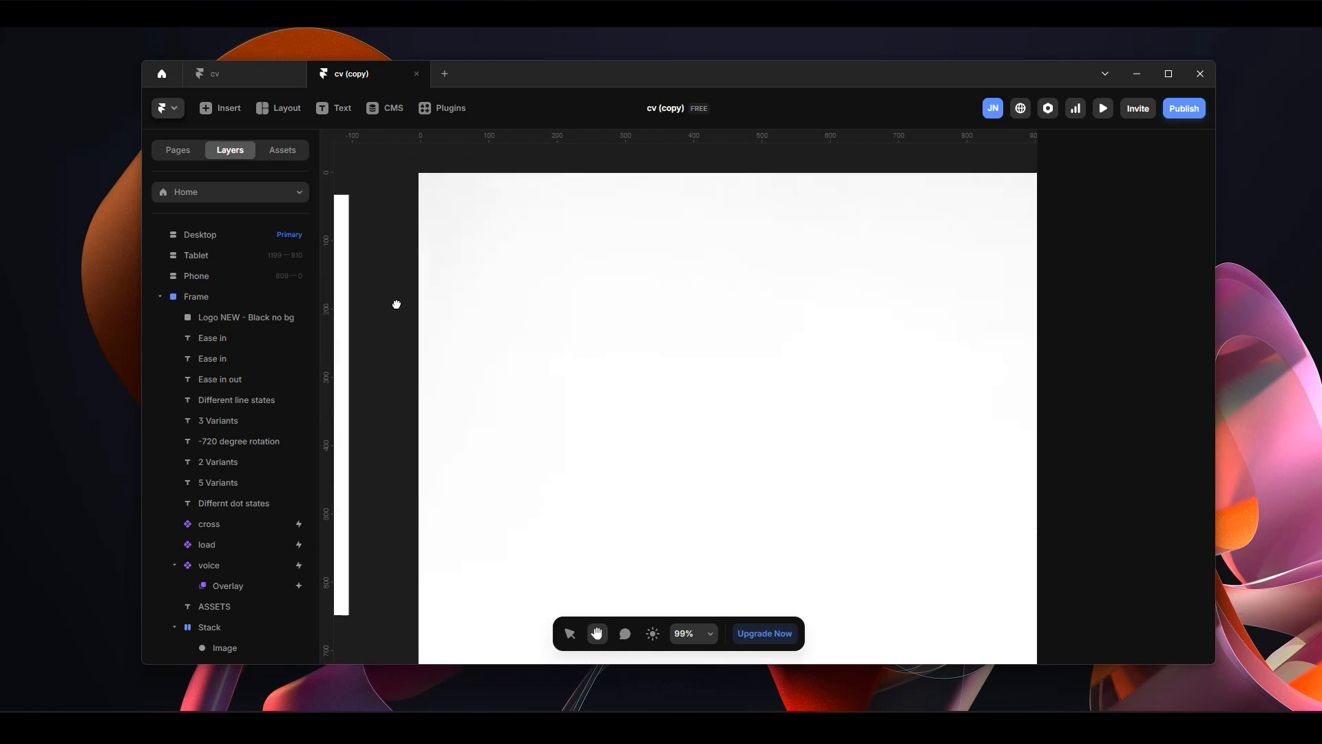
{"action": "scroll", "coordinate": [836, 410], "scroll_direction": "down", "scroll_amount": 5}
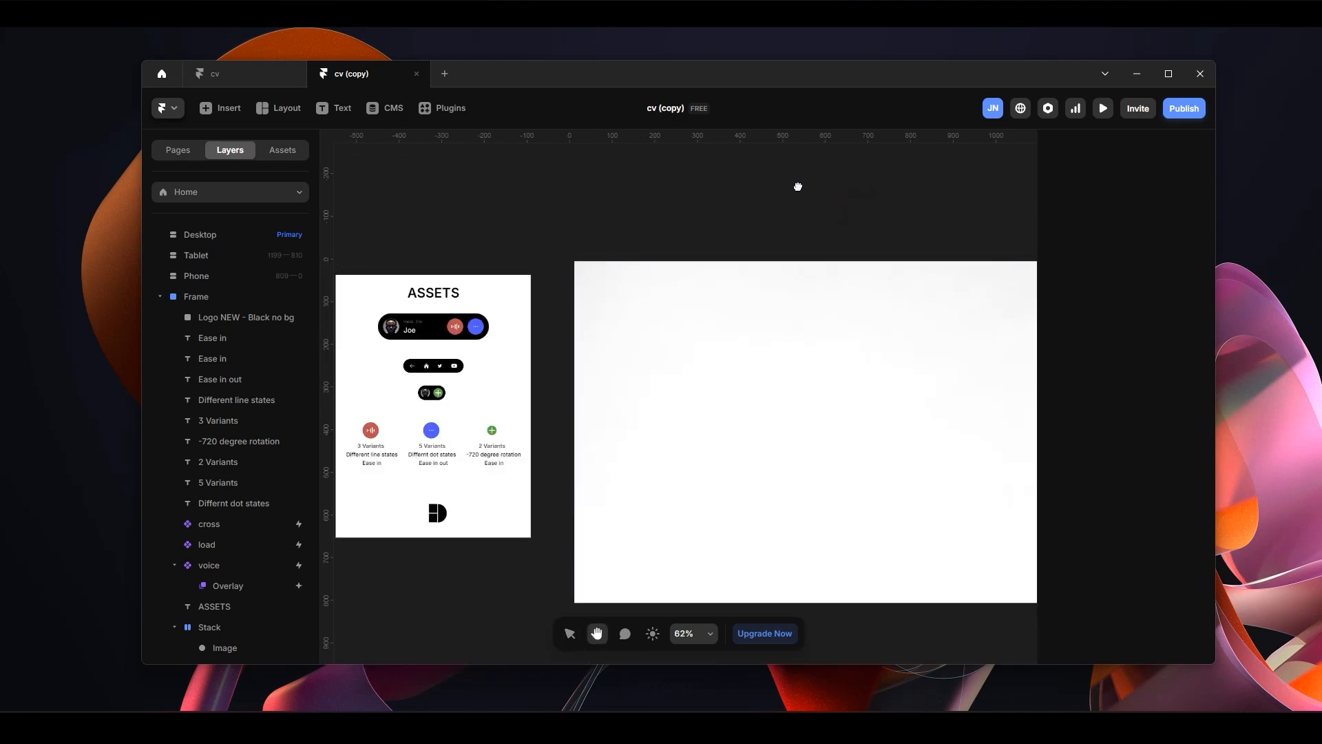
{"action": "scroll", "coordinate": [799, 194], "scroll_direction": "right", "scroll_amount": 3}
{"action": "key", "text": "v"}
{"action": "left_click", "coordinate": [749, 460]}
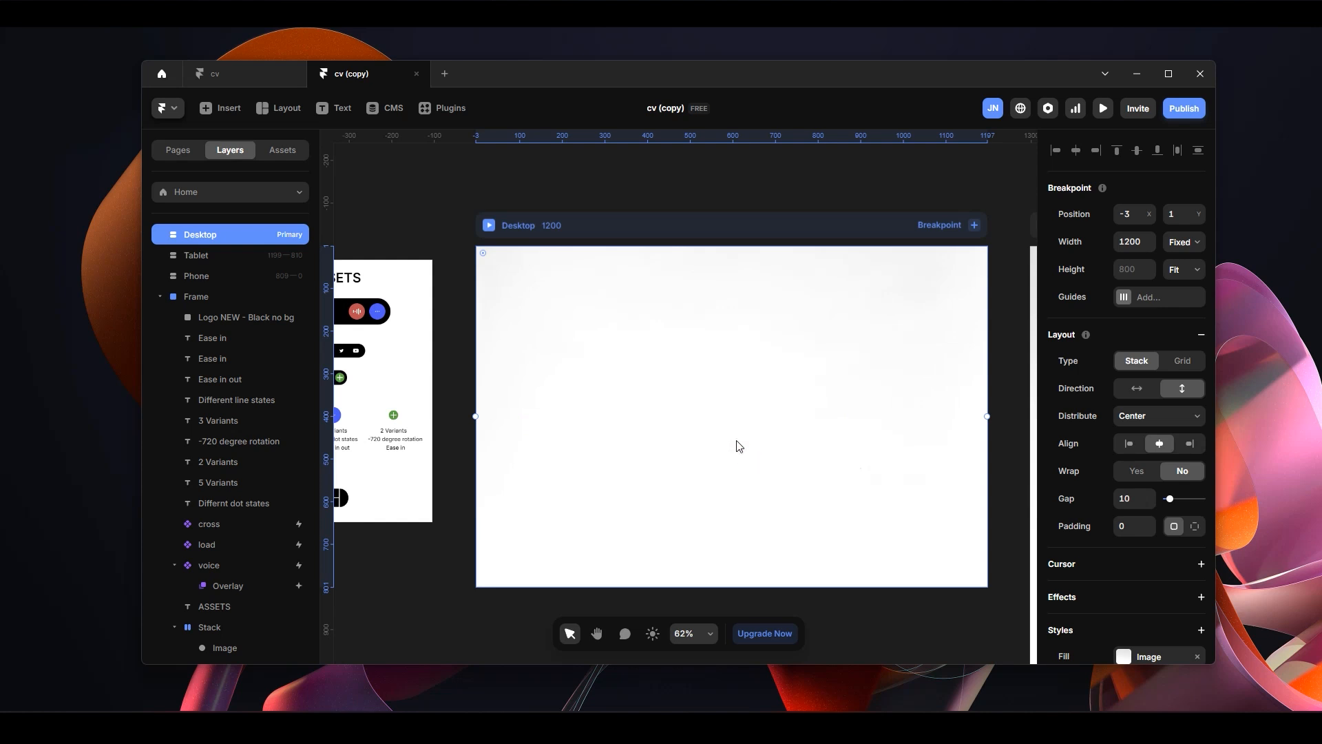
{"action": "key", "text": "f"}
{"action": "left_click_drag", "start_coordinate": [609, 308], "coordinate": [939, 538]}
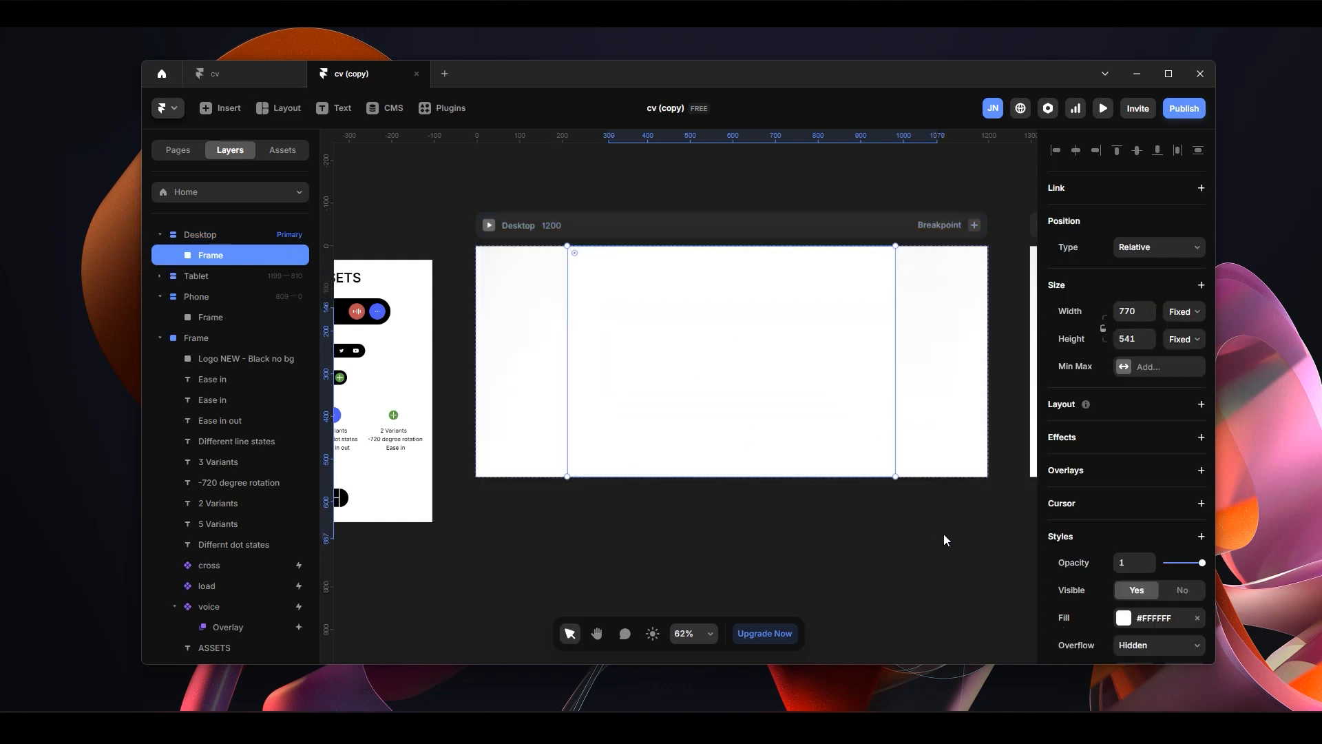
{"action": "left_click", "coordinate": [1183, 311]}
{"action": "left_click", "coordinate": [1182, 370]}
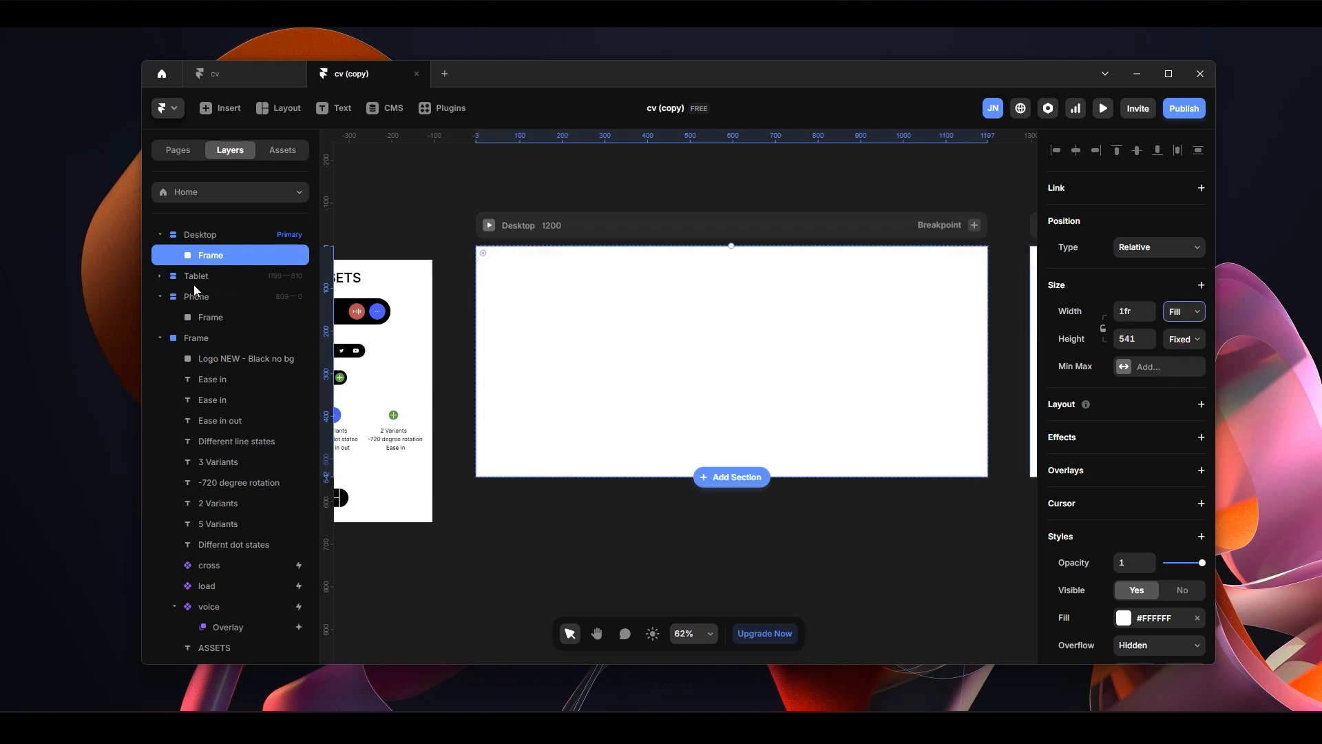
Rename the new Desktop frame "Hero section" and set its height to the viewport at 100vh
{"action": "double_click", "coordinate": [218, 254]}
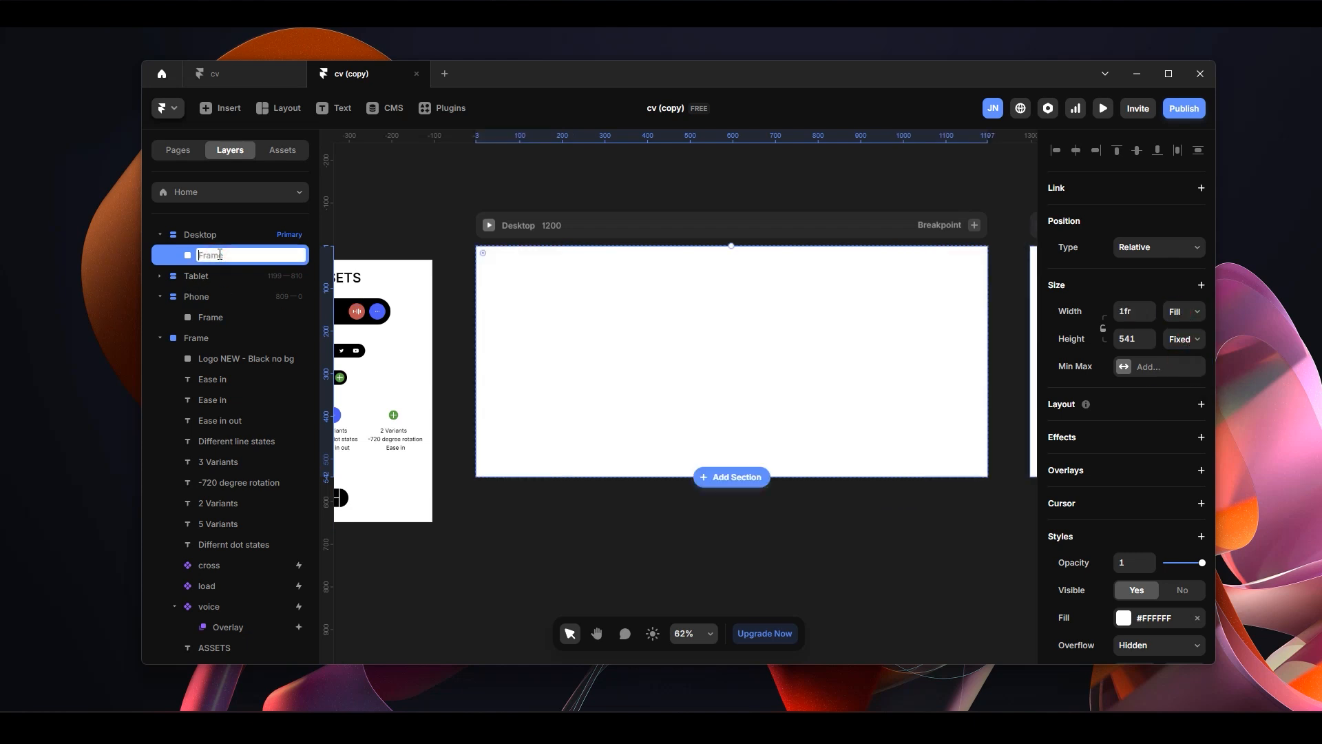
{"action": "type", "text": "Hero section"}
{"action": "key", "text": "Return"}
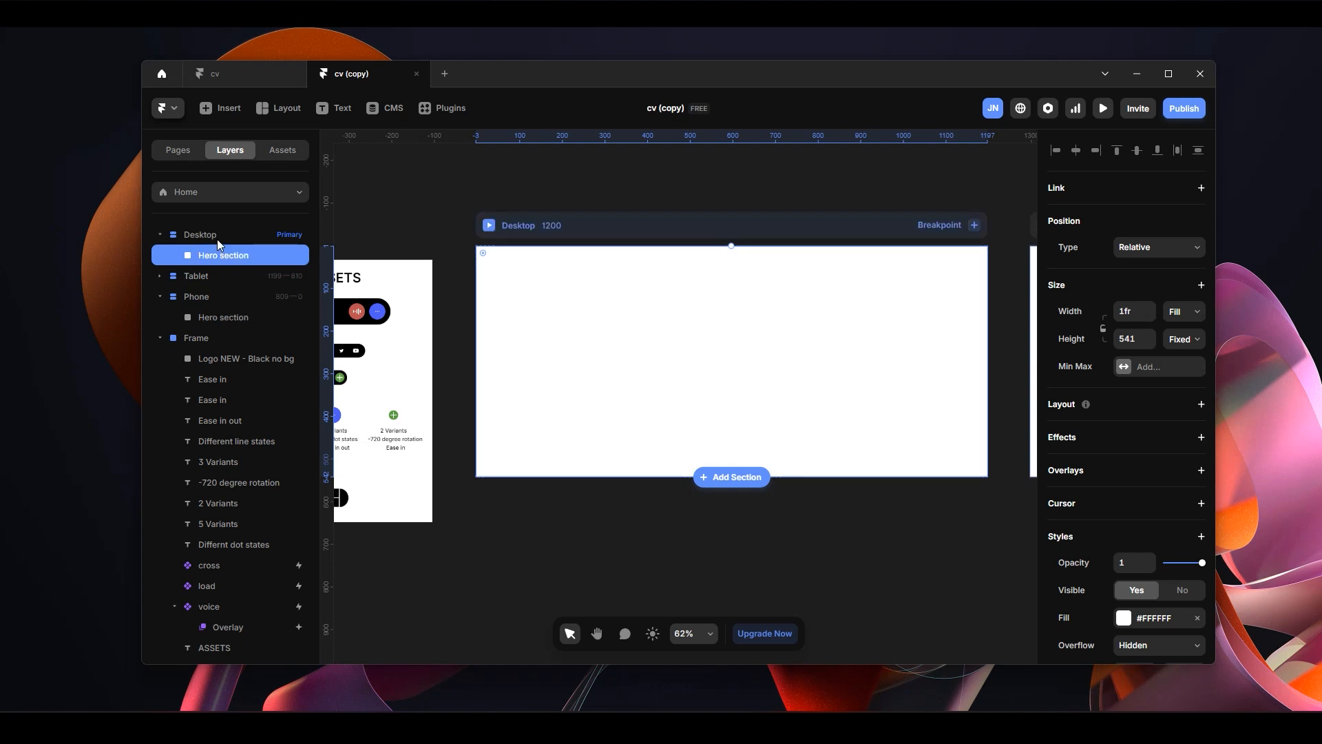
{"action": "left_click", "coordinate": [1183, 341]}
{"action": "left_click", "coordinate": [1186, 425]}
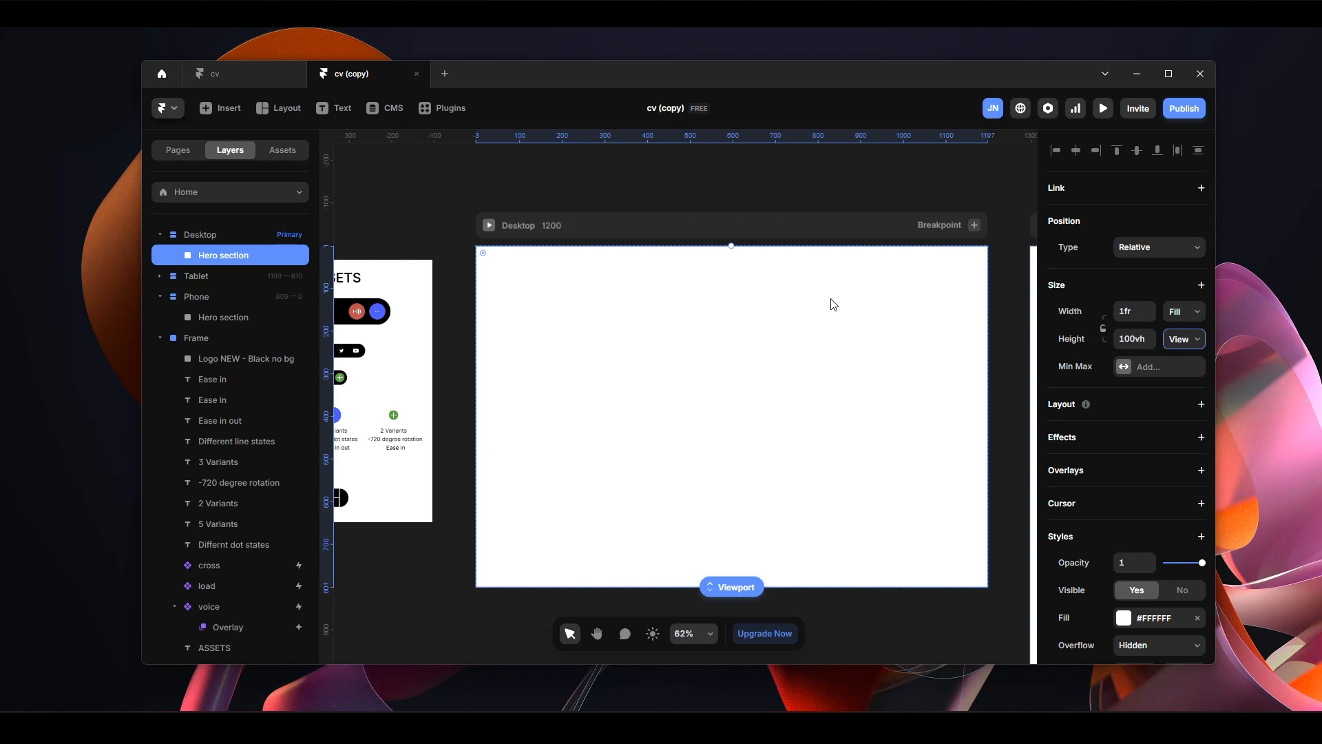
Add a horizontal, centred stack layout to the Hero section
{"action": "left_click", "coordinate": [754, 227]}
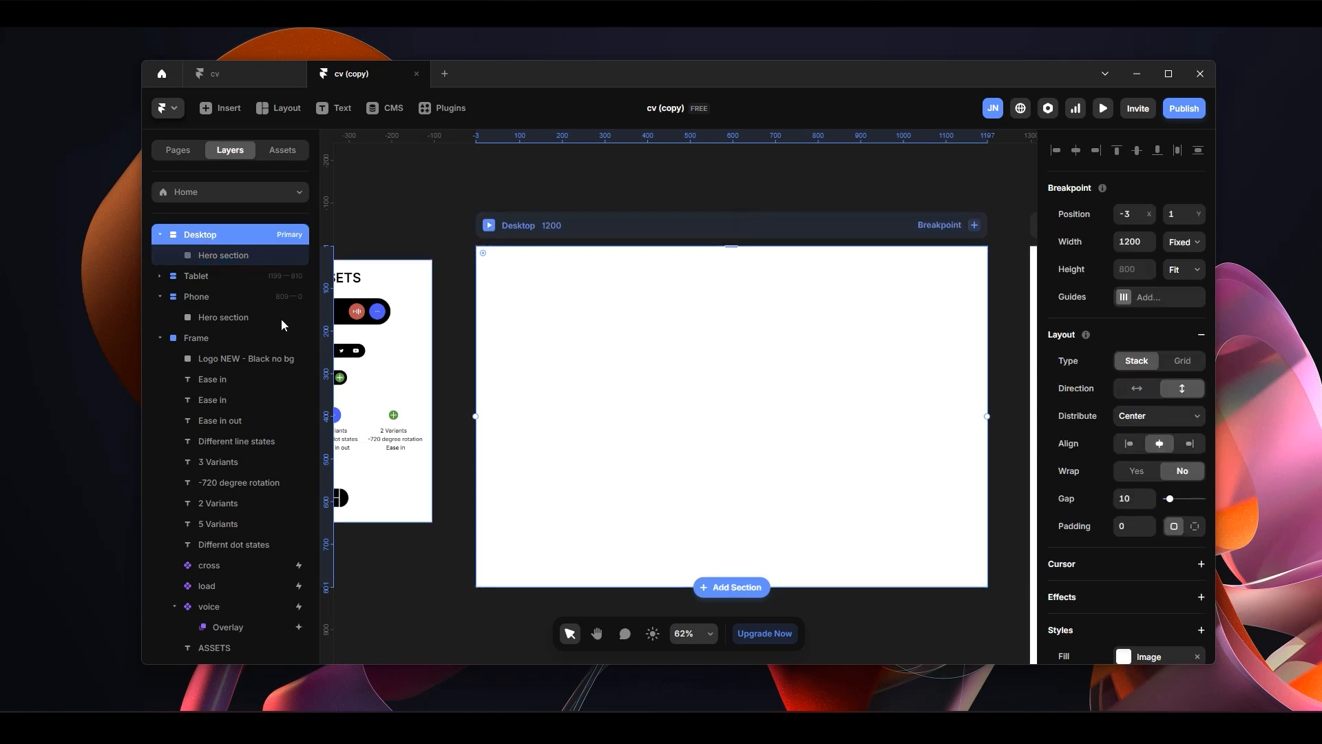
{"action": "left_click", "coordinate": [260, 256]}
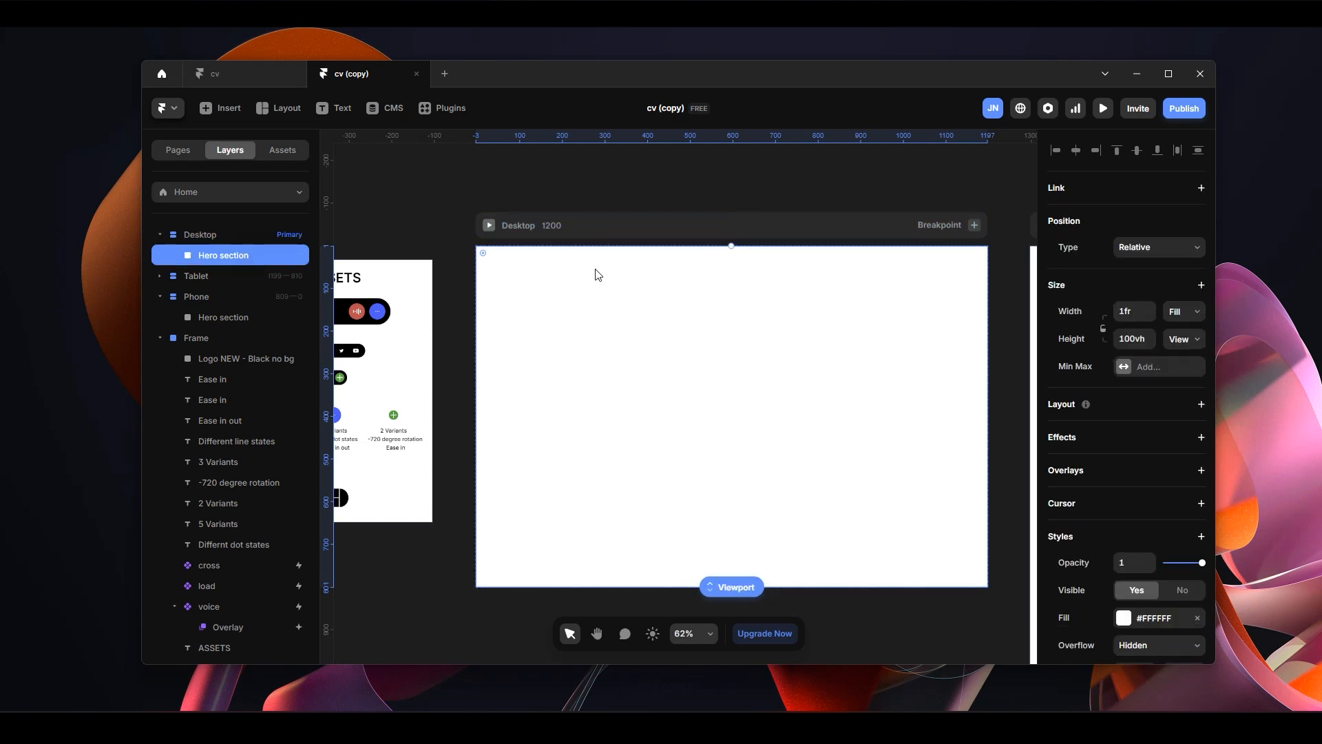
{"action": "left_click", "coordinate": [238, 234]}
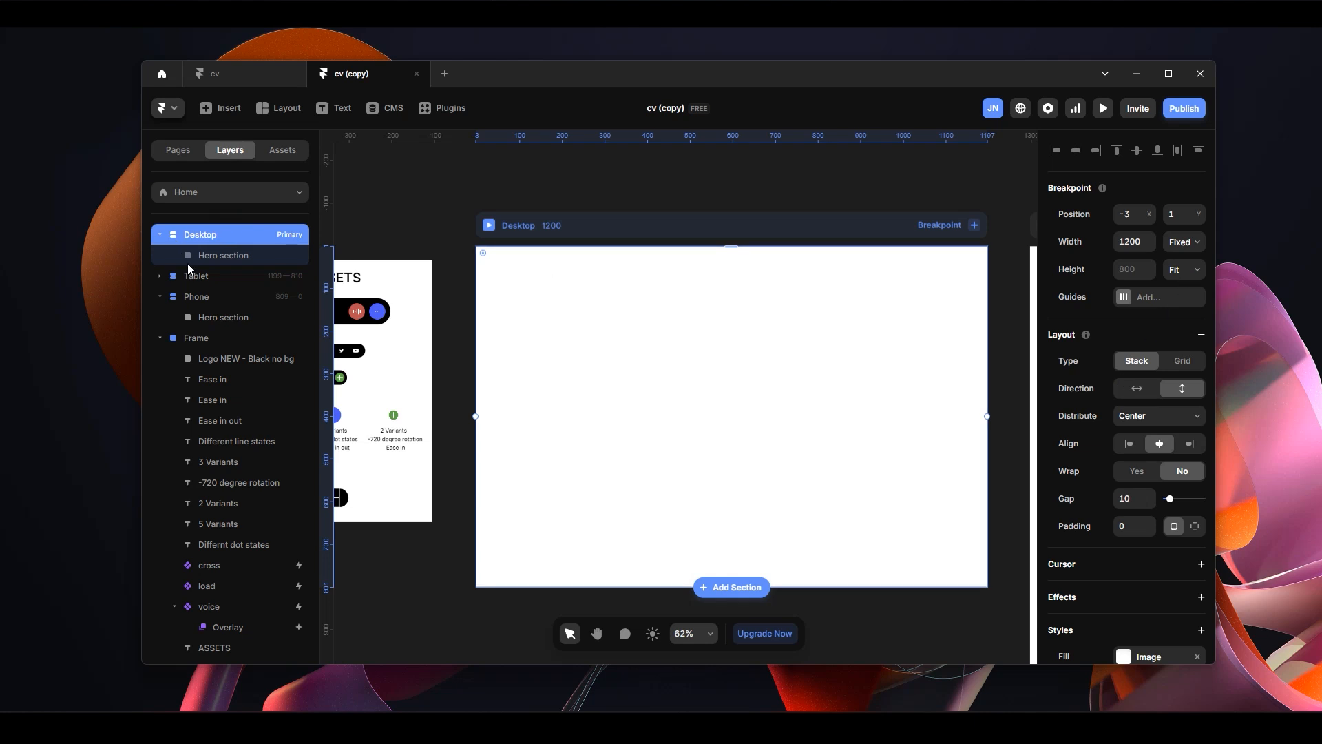
{"action": "left_click", "coordinate": [215, 256]}
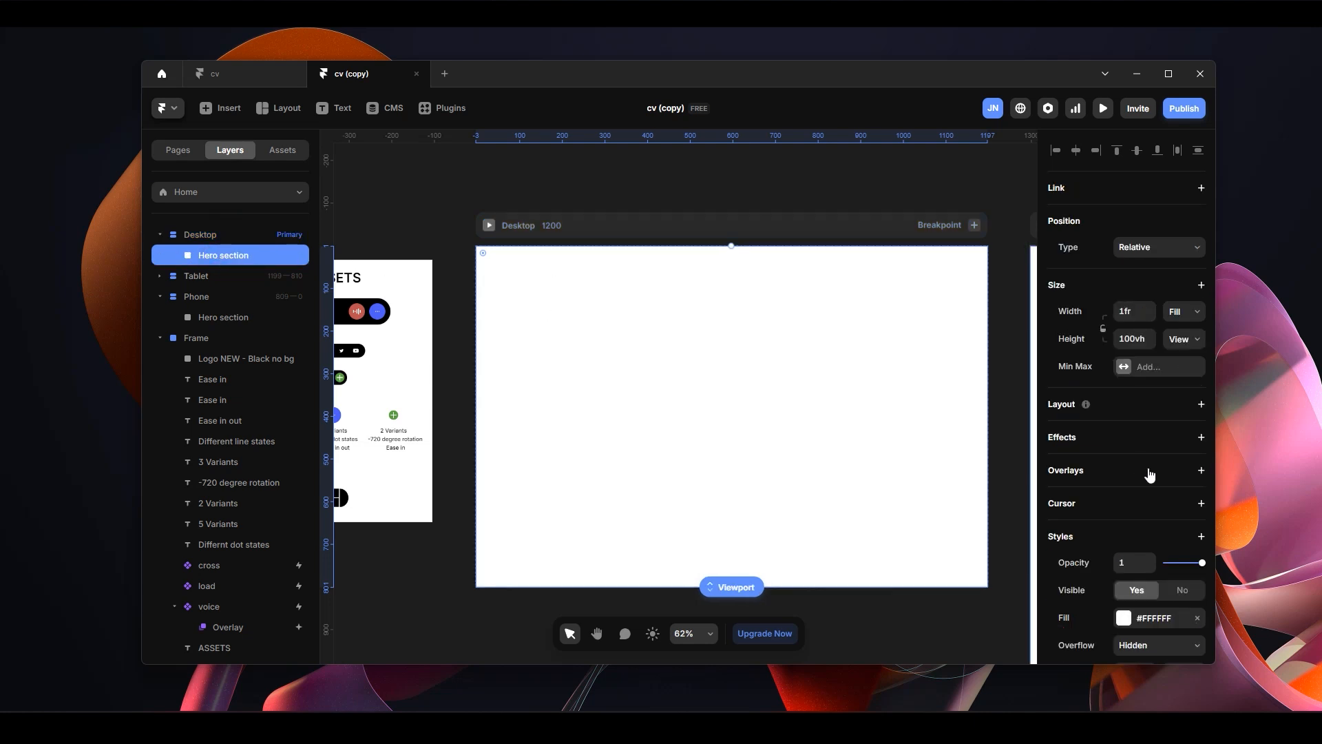
{"action": "left_click", "coordinate": [1201, 405]}
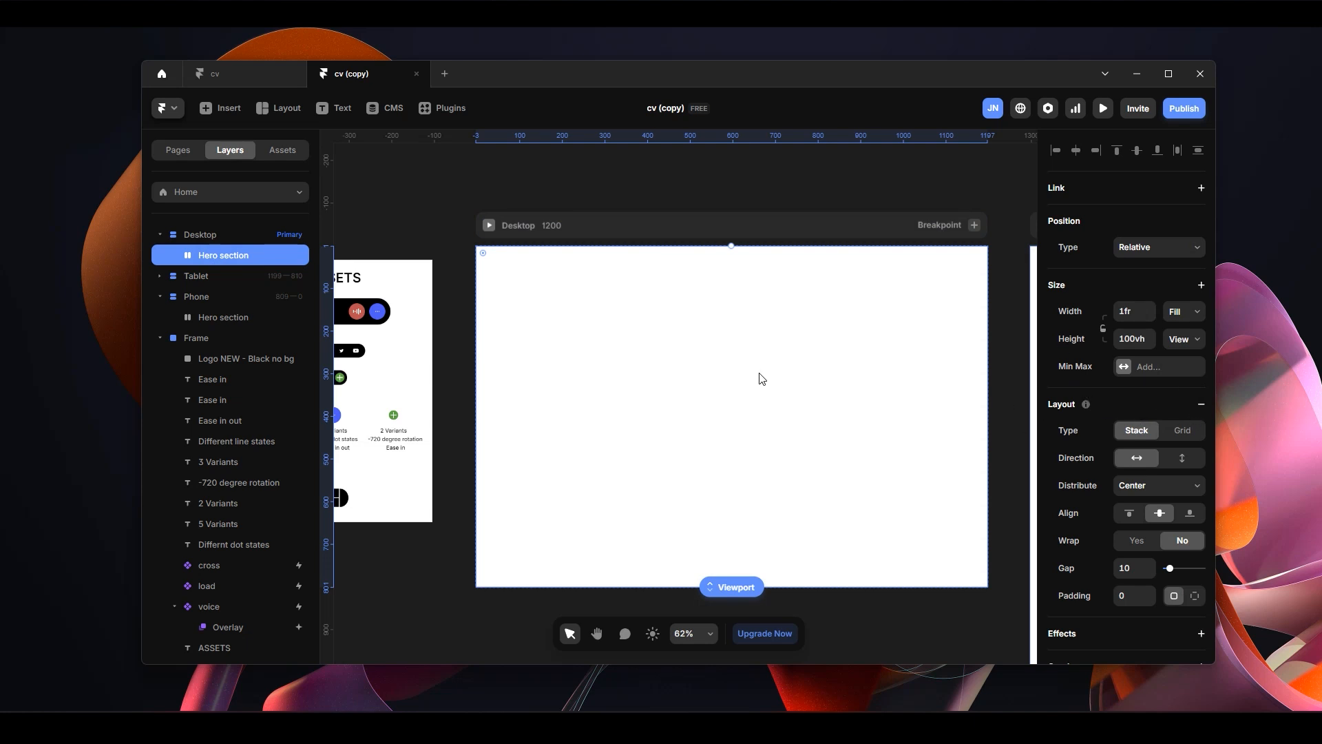
{"action": "key", "text": "f"}
{"action": "left_click_drag", "start_coordinate": [684, 383], "coordinate": [778, 450]}
{"action": "mouse_move", "coordinate": [733, 307]}
{"action": "left_mouse_down"}
{"action": "mouse_move", "coordinate": [799, 349]}
{"action": "mouse_move", "coordinate": [879, 446]}
{"action": "left_mouse_up"}
{"action": "key", "text": "f"}
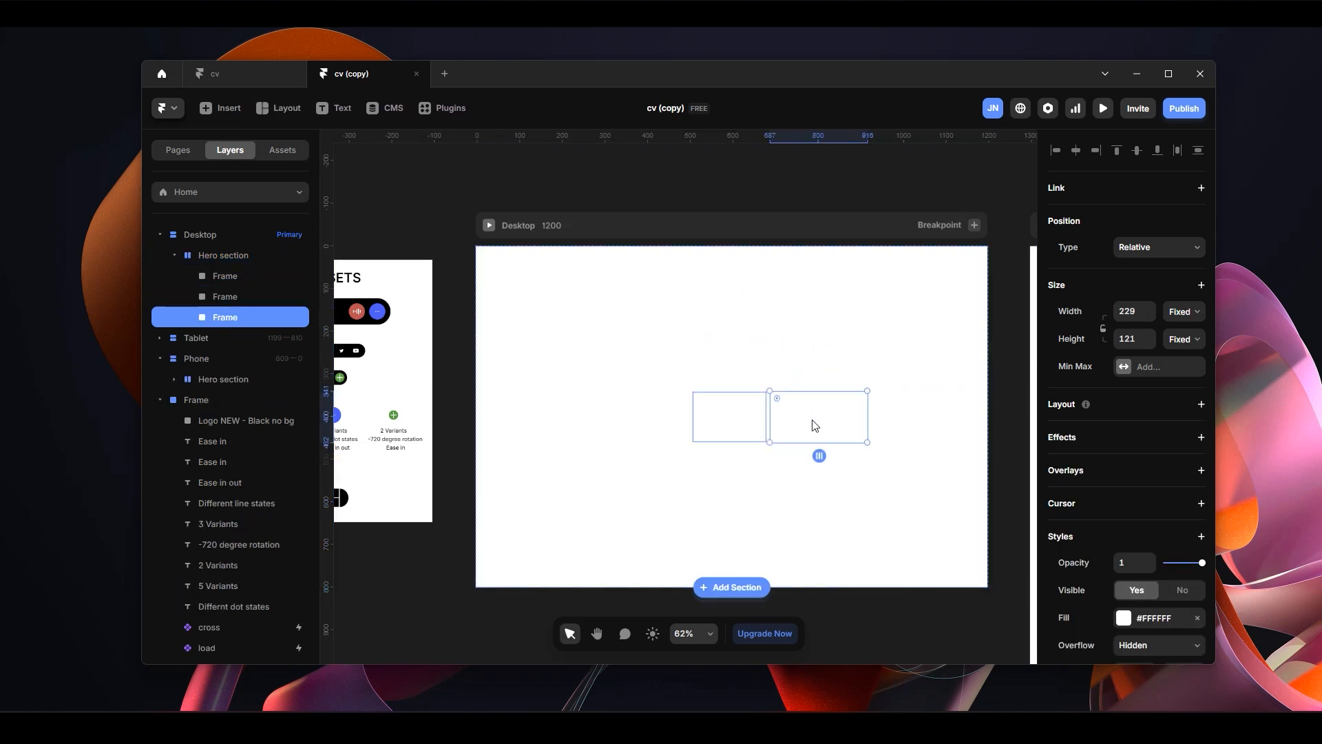
{"action": "left_click", "coordinate": [726, 416]}
{"action": "key", "text": "ctrl+z"}
{"action": "key", "text": "ctrl+z"}
{"action": "key", "text": "ctrl+z"}
{"action": "key", "text": "ctrl+z"}
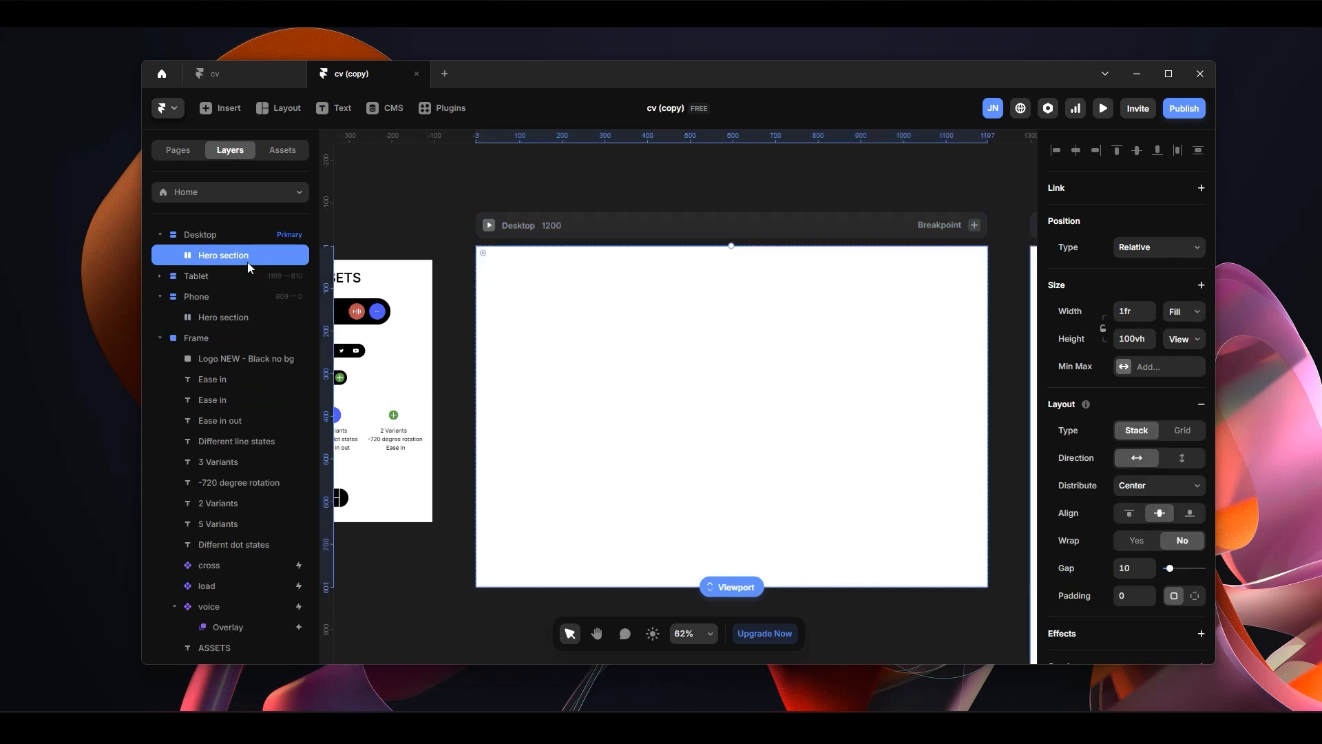
Copy the small avatar-and-green-plus stack from the ASSETS frame and paste it into the Hero section
{"action": "key", "text": "h"}
{"action": "left_click_drag", "start_coordinate": [732, 198], "coordinate": [827, 197]}
{"action": "key", "text": "v"}
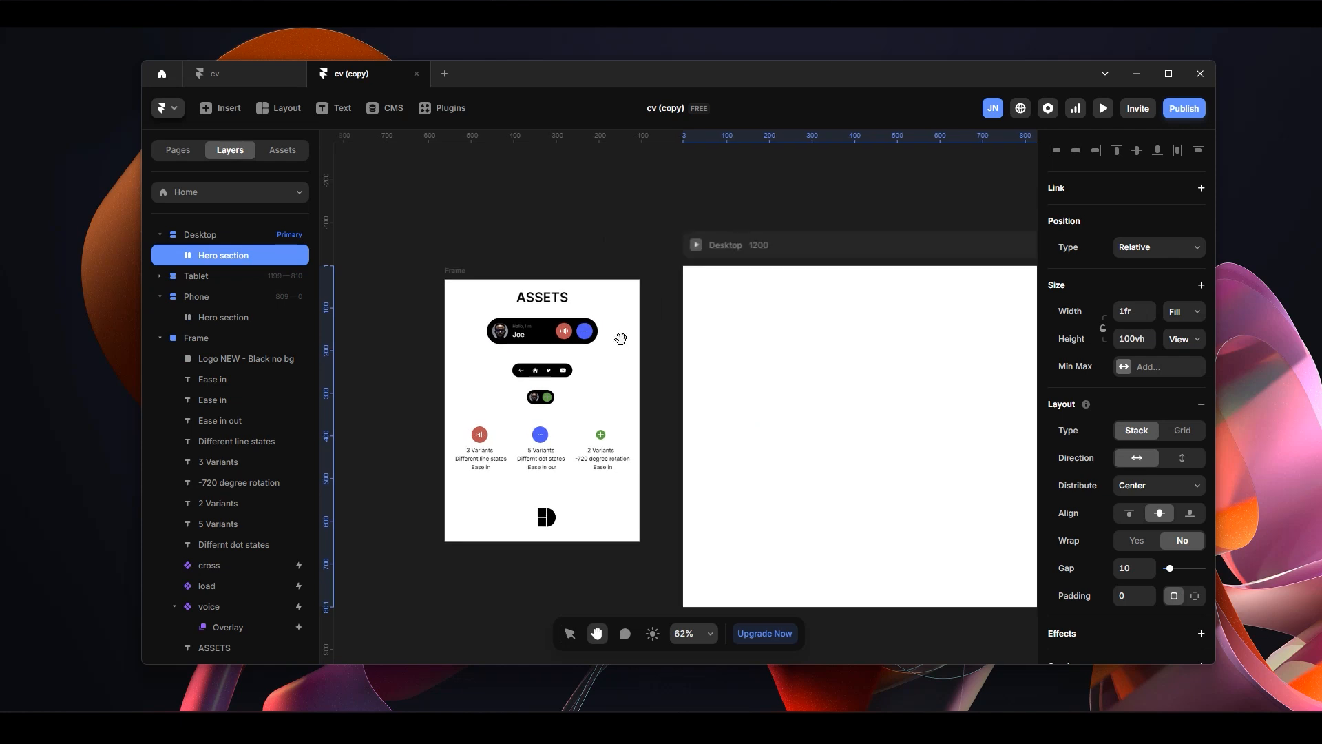
{"action": "scroll", "coordinate": [571, 412], "scroll_direction": "up", "scroll_amount": 5}
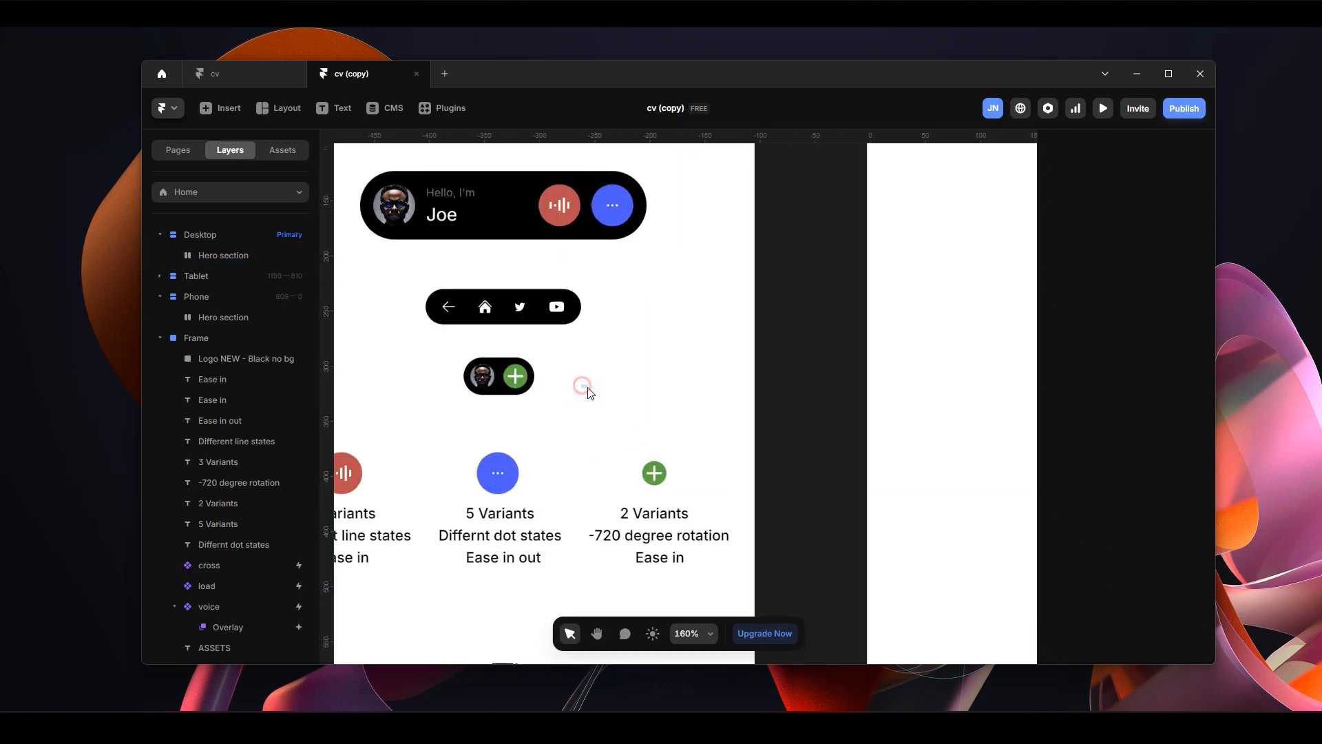
{"action": "left_click", "coordinate": [498, 392]}
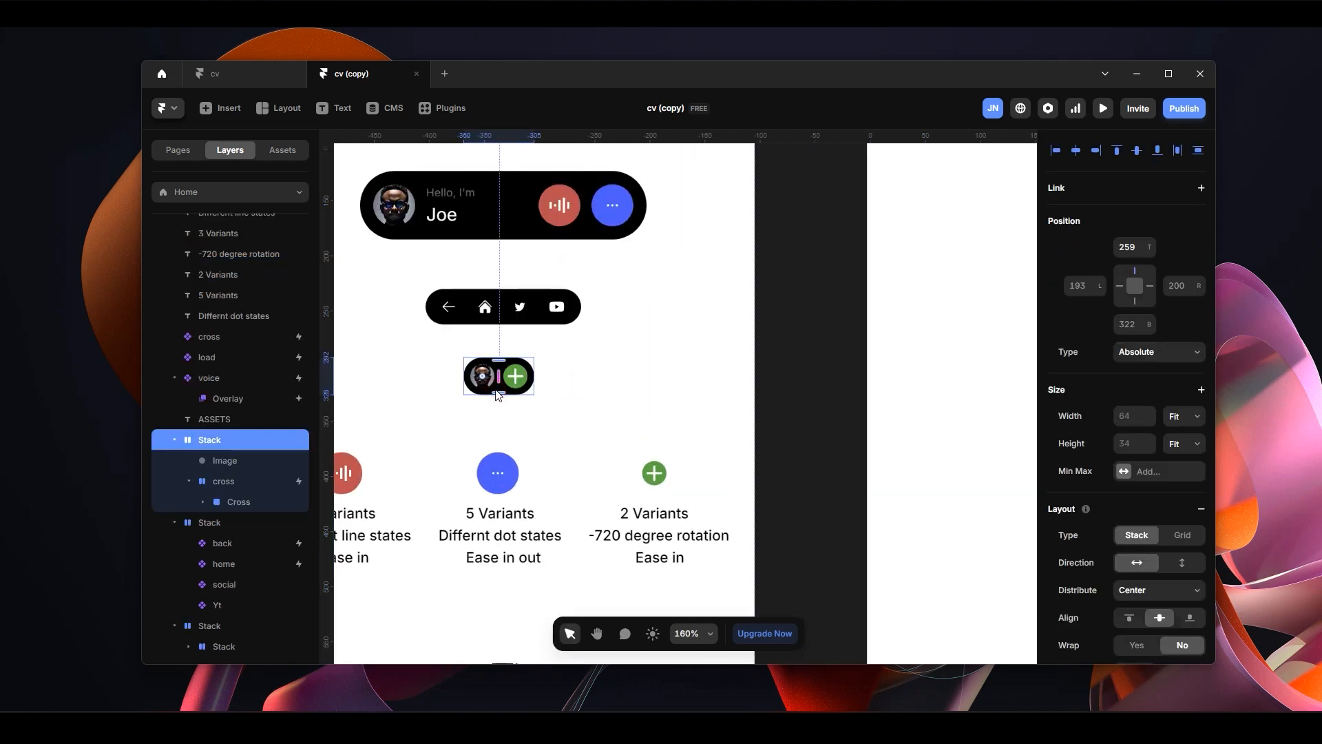
{"action": "key", "text": "h"}
{"action": "left_click_drag", "start_coordinate": [829, 279], "coordinate": [584, 287]}
{"action": "left_click_drag", "start_coordinate": [882, 354], "coordinate": [776, 328]}
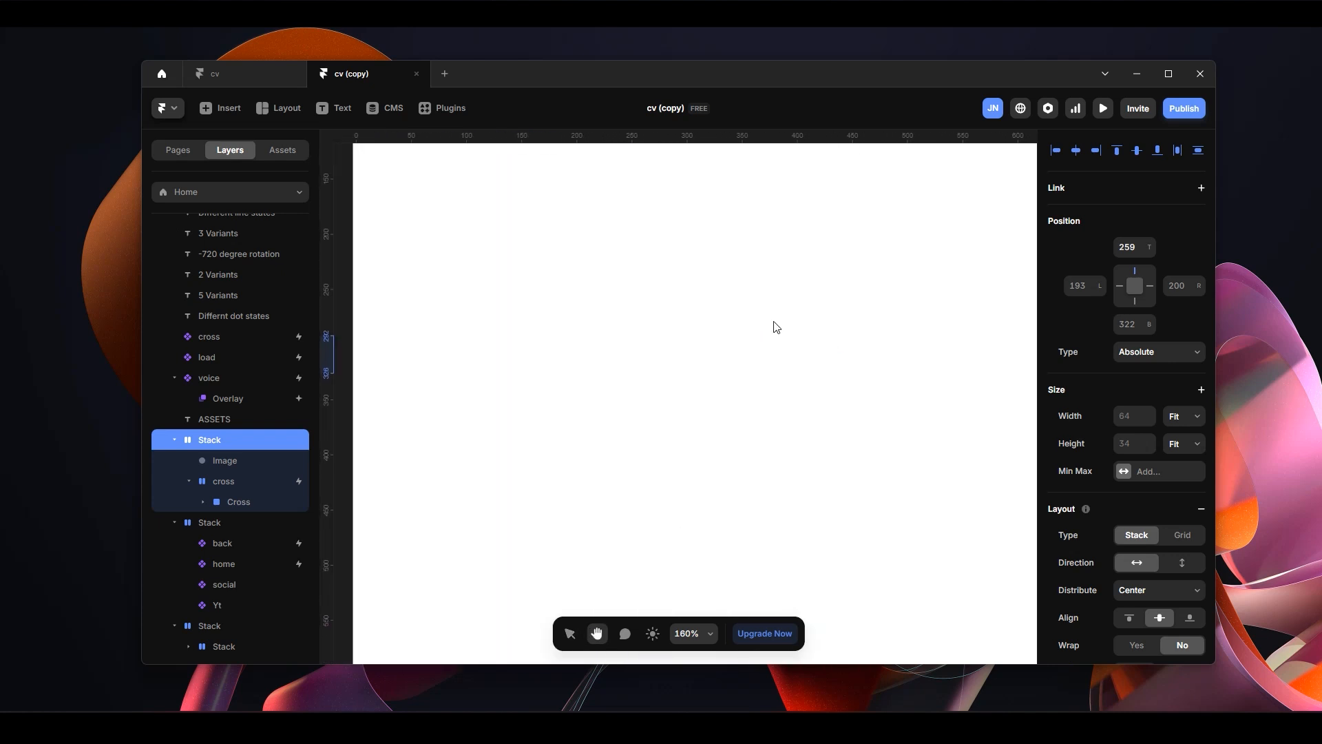
{"action": "key", "text": "v"}
{"action": "scroll", "coordinate": [776, 328], "scroll_direction": "down", "scroll_amount": 3}
{"action": "key", "text": "h"}
{"action": "left_click_drag", "start_coordinate": [922, 355], "coordinate": [734, 352]}
{"action": "key", "text": "v"}
{"action": "left_click", "coordinate": [661, 361]}
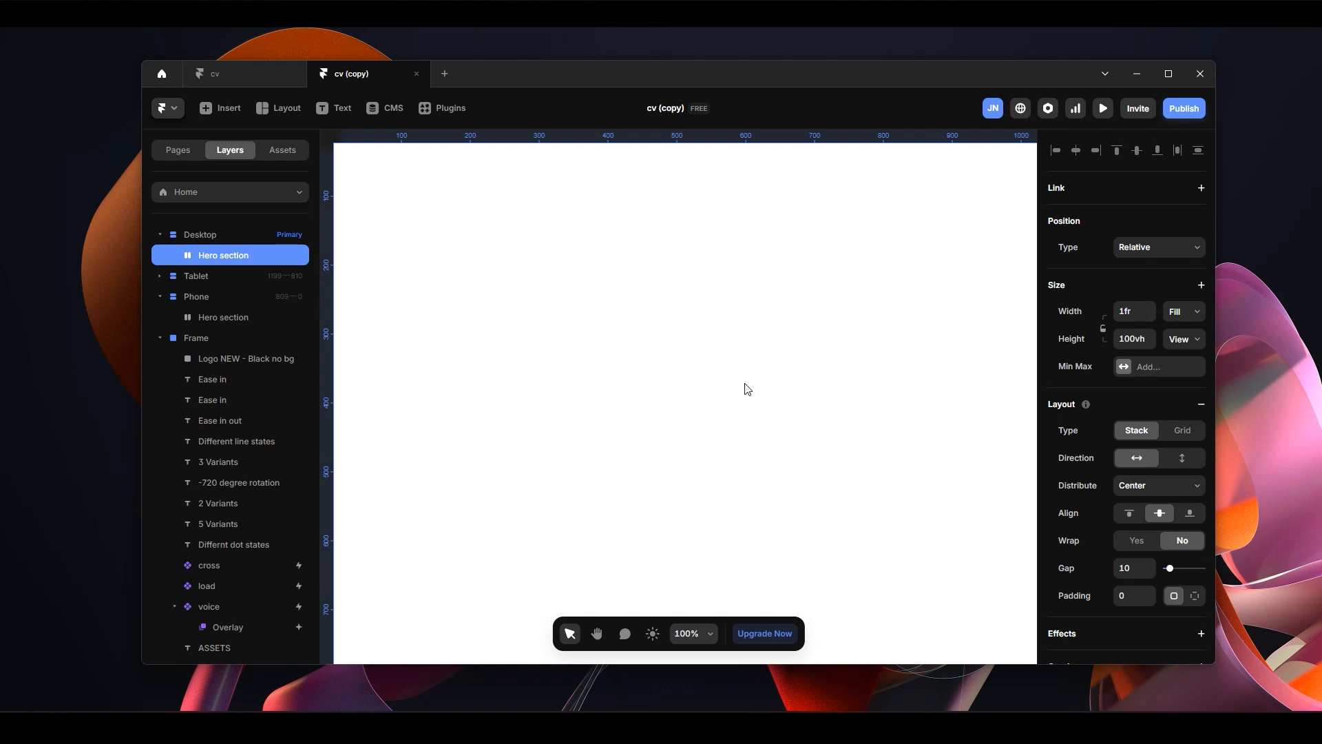
{"action": "key", "text": "ctrl+v"}
{"action": "scroll", "coordinate": [758, 427], "scroll_direction": "up", "scroll_amount": 5}
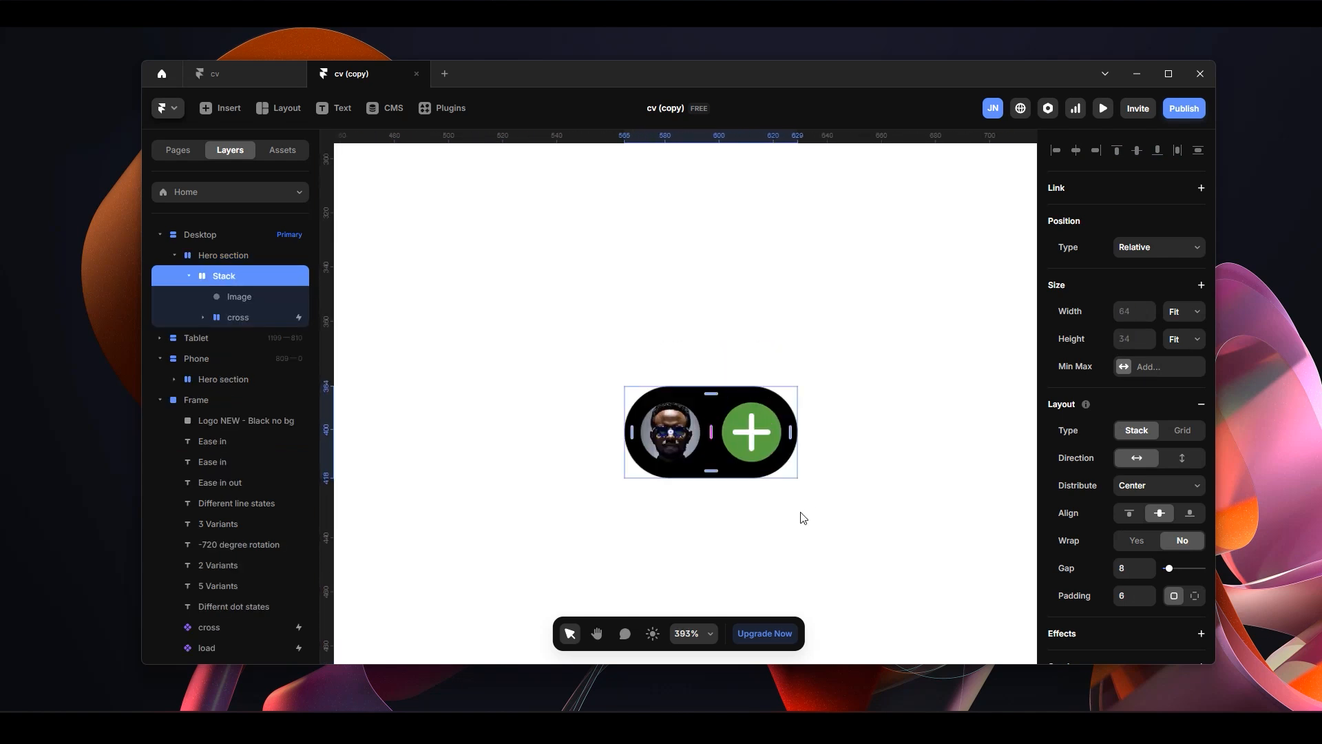
{"action": "scroll", "coordinate": [766, 446], "scroll_direction": "up", "scroll_amount": 2}
{"action": "scroll", "coordinate": [766, 452], "scroll_direction": "up", "scroll_amount": 1}
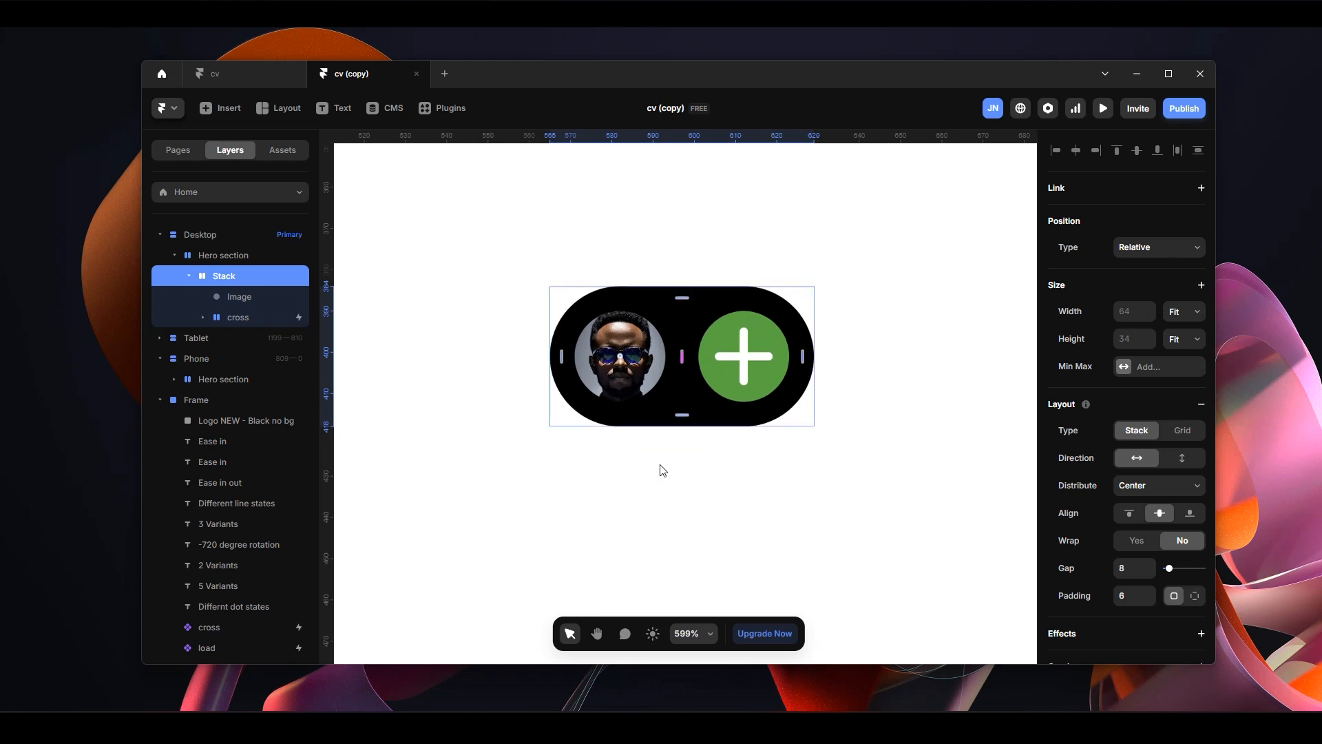
{"action": "scroll", "coordinate": [647, 466], "scroll_direction": "up", "scroll_amount": 1}
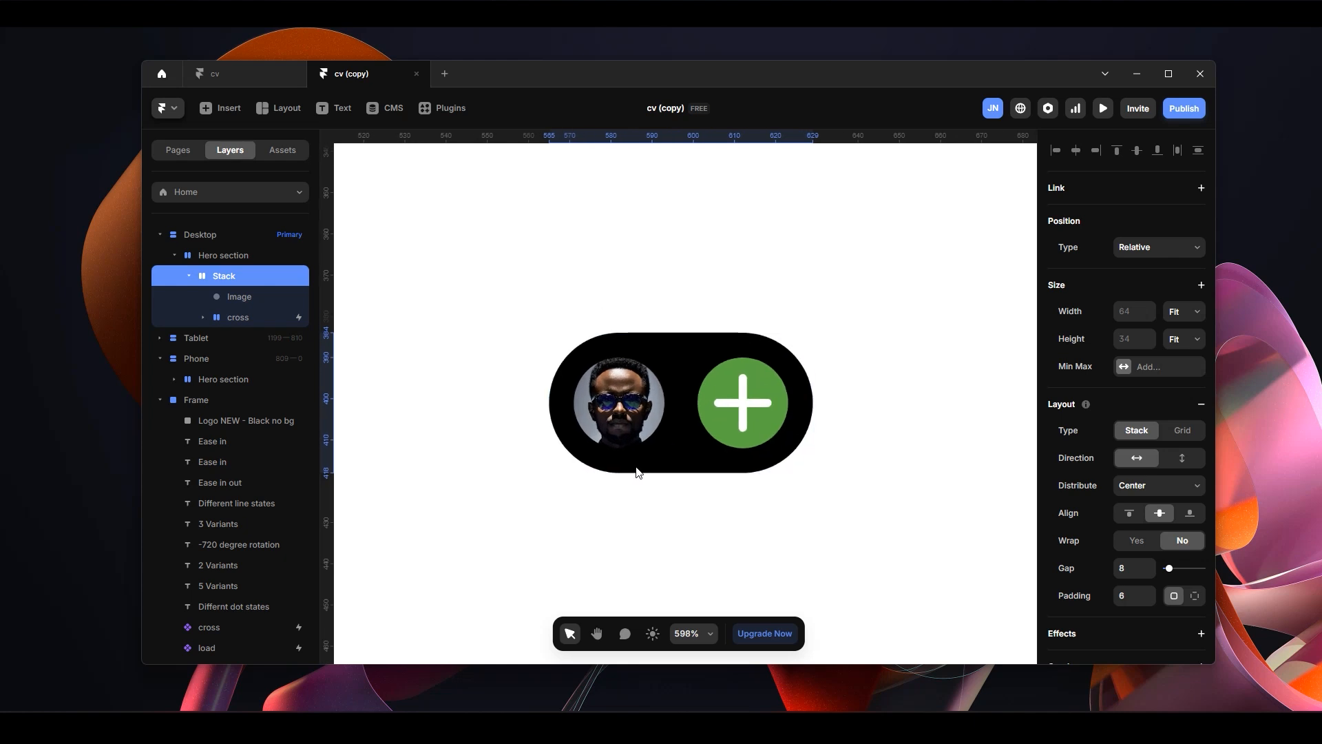
Rename the green cross stack inside the Hero section's pill as "cross button"
{"action": "left_click", "coordinate": [243, 298]}
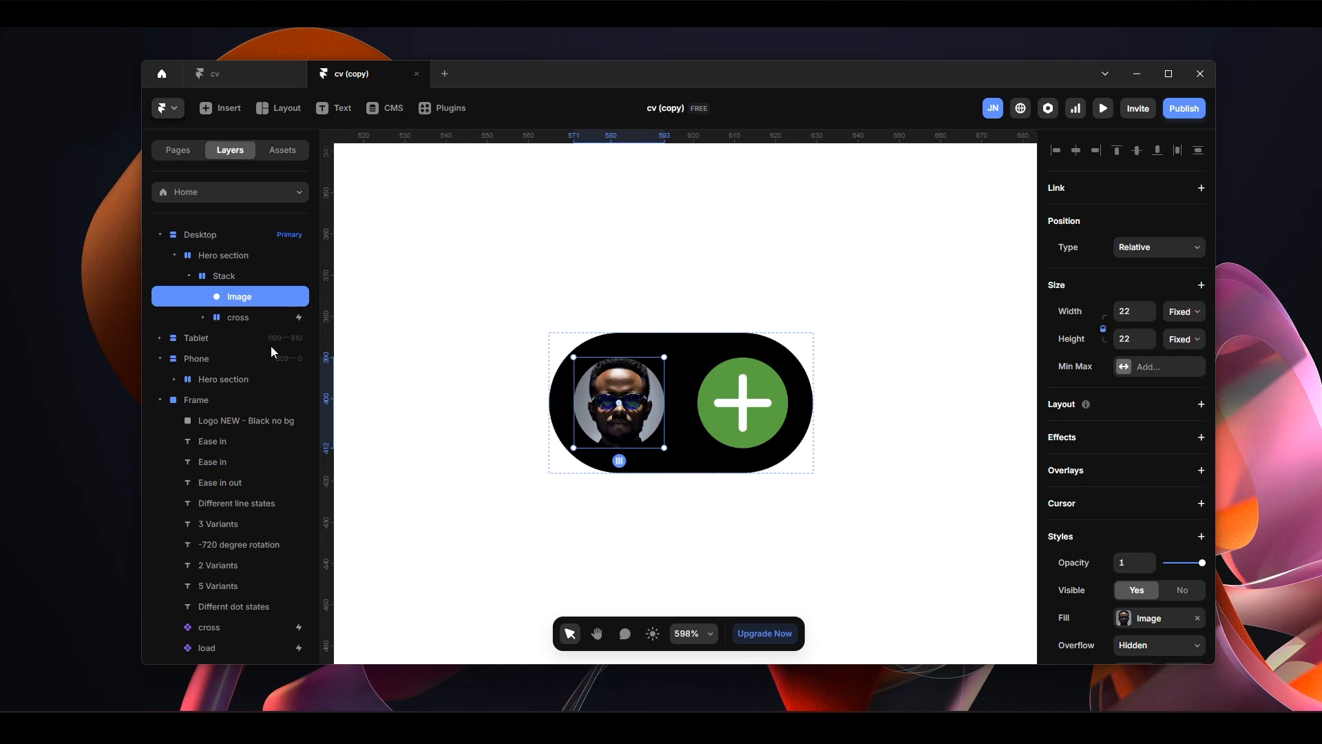
{"action": "left_click", "coordinate": [242, 317]}
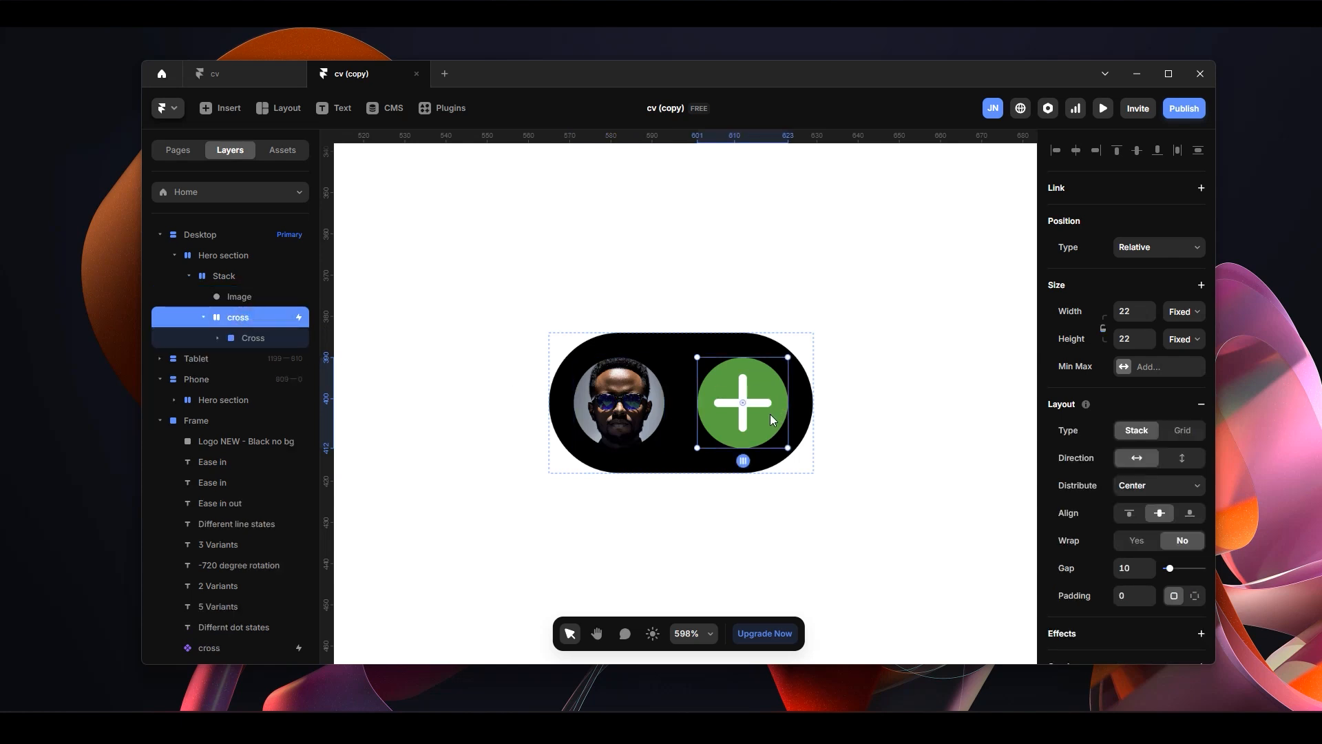
{"action": "left_click", "coordinate": [264, 339]}
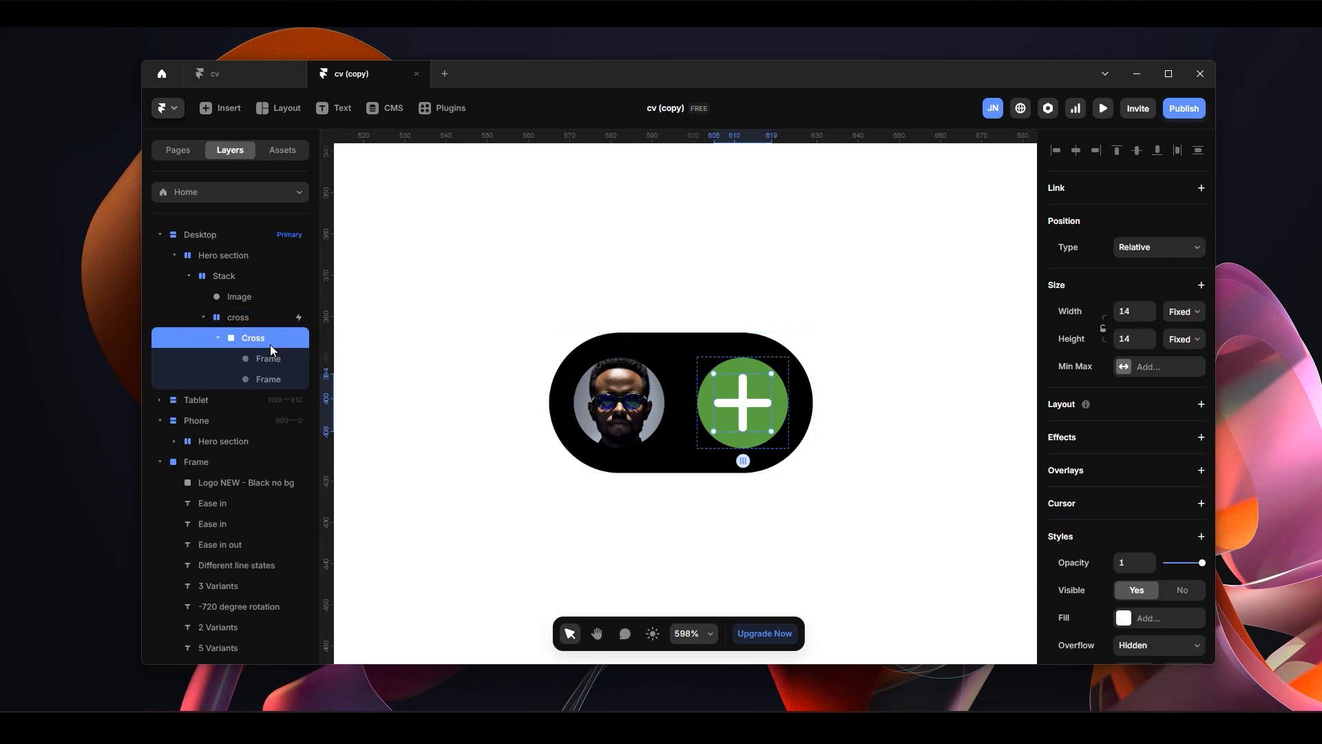
{"action": "double_click", "coordinate": [260, 317]}
{"action": "left_click", "coordinate": [260, 316]}
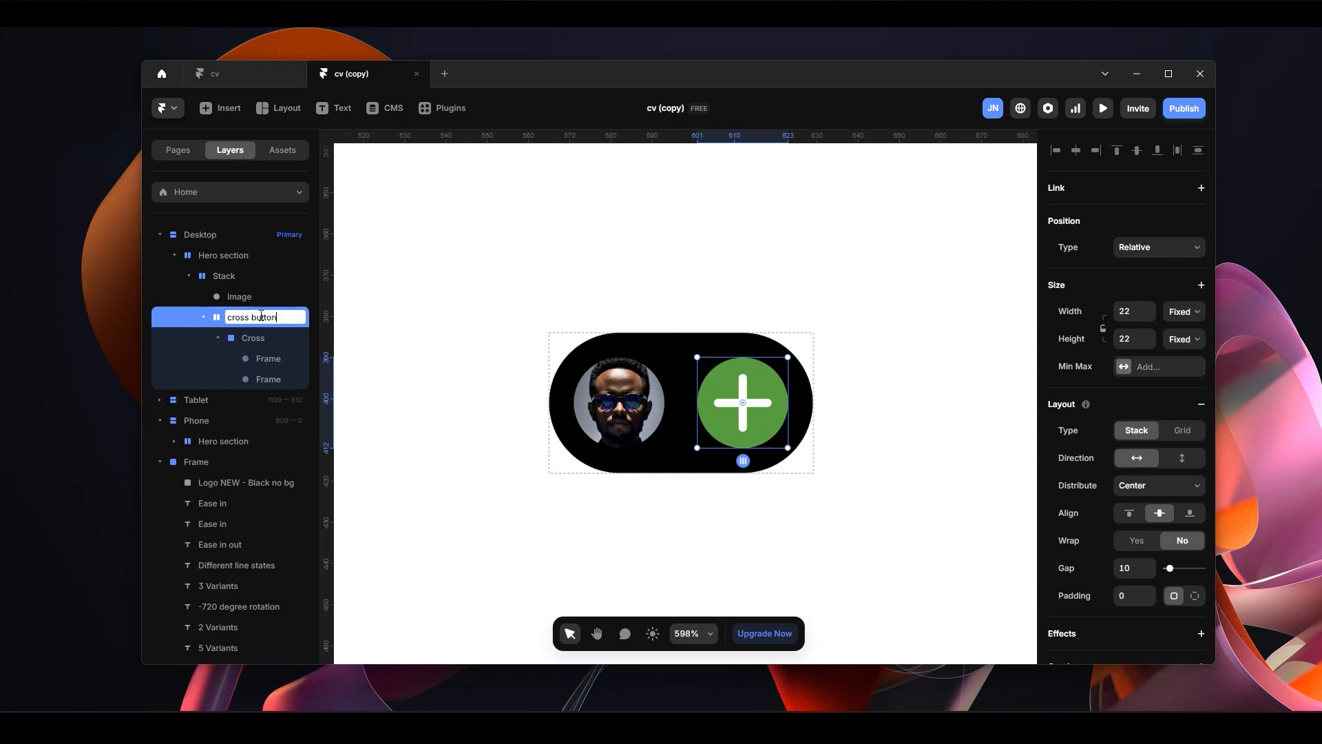
{"action": "key", "text": "Return"}
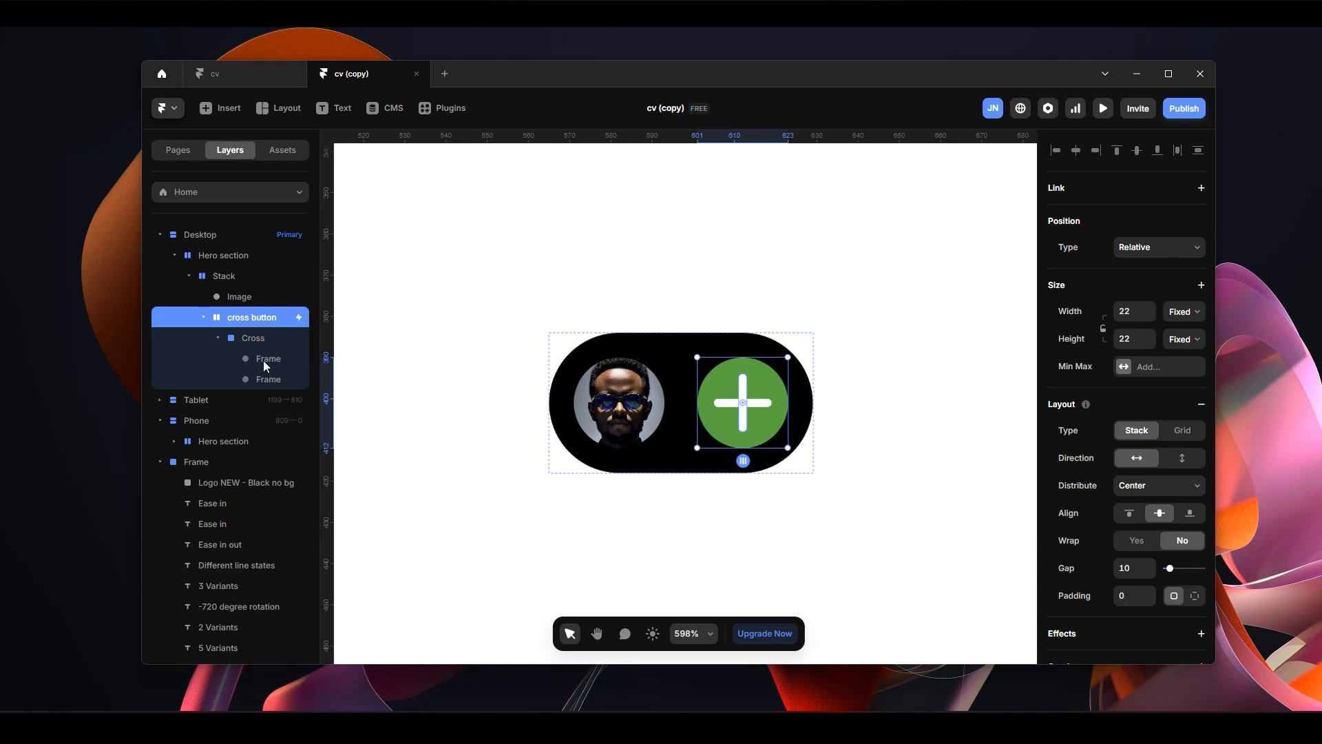
Rename the two bar frames inside the Cross layer "line 1" and "line 2"
{"action": "left_click", "coordinate": [256, 339]}
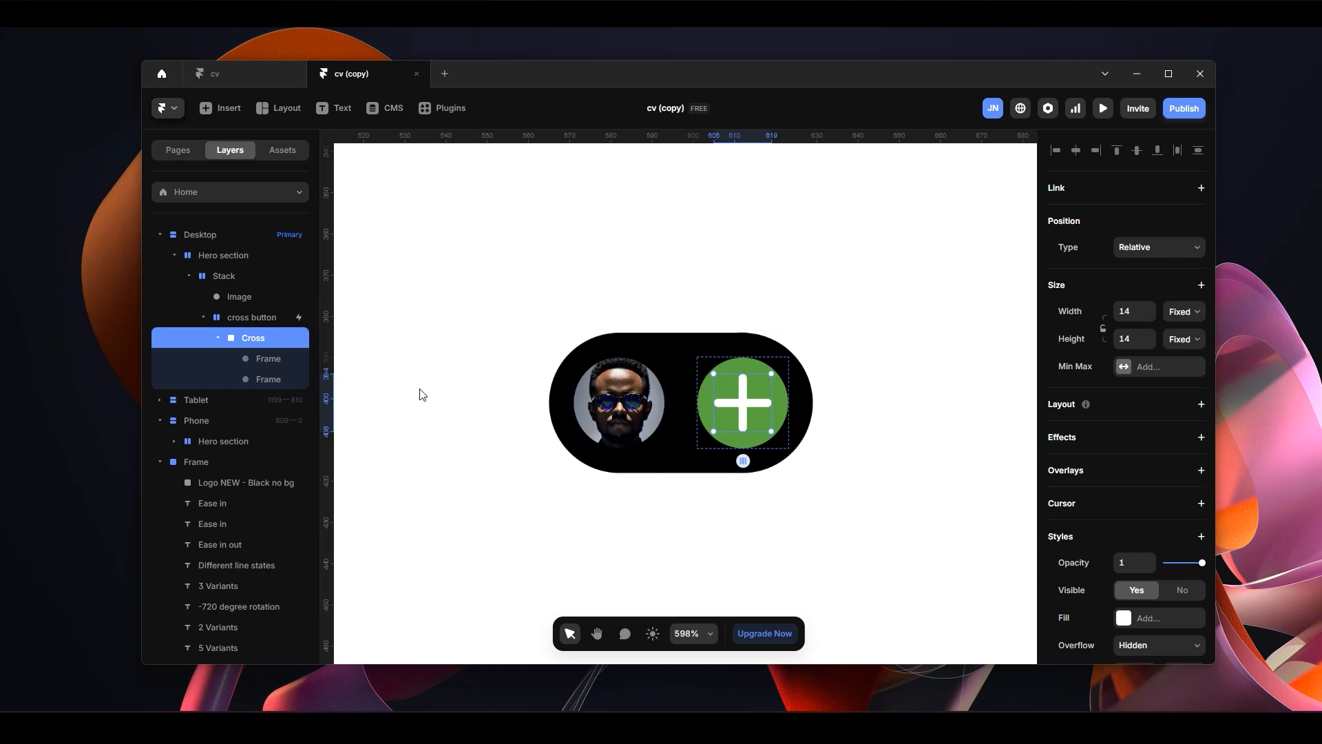
{"action": "left_click", "coordinate": [271, 359]}
{"action": "left_click", "coordinate": [276, 378]}
{"action": "double_click", "coordinate": [279, 359]}
{"action": "type", "text": "line 1"}
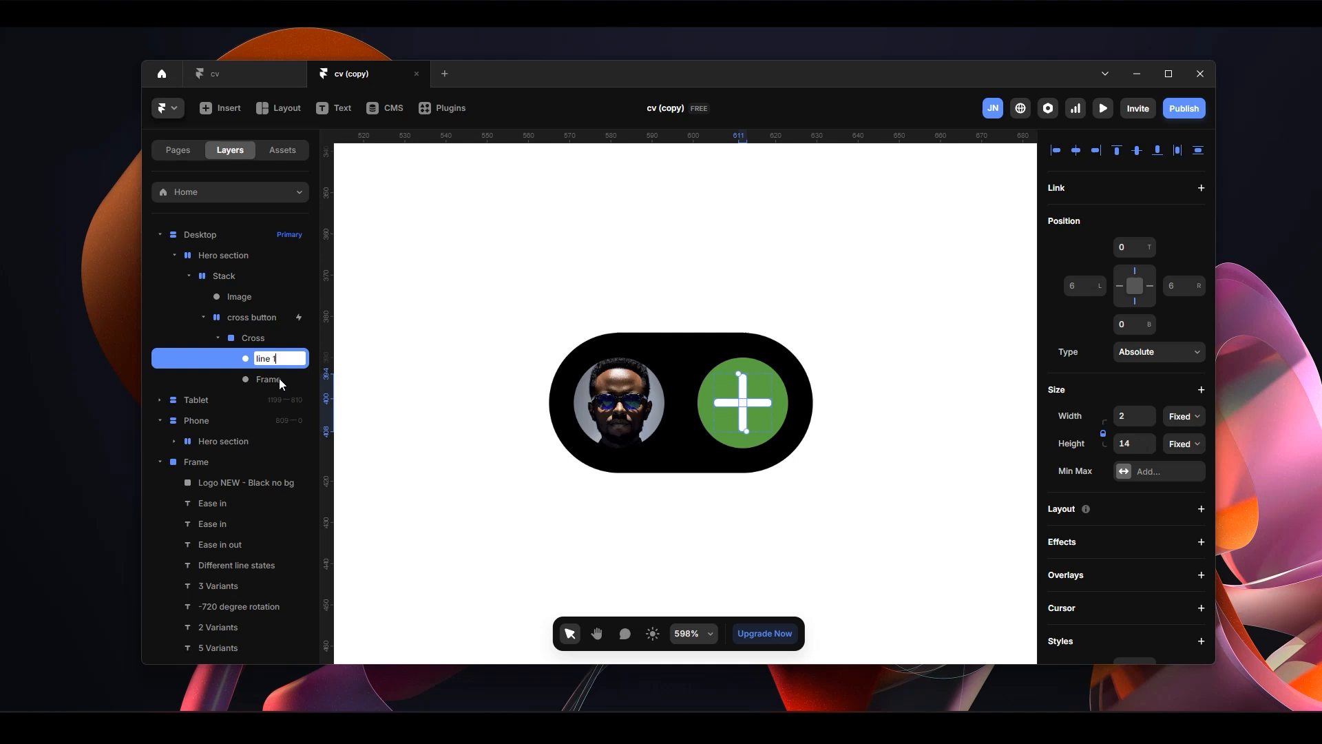
{"action": "double_click", "coordinate": [279, 378]}
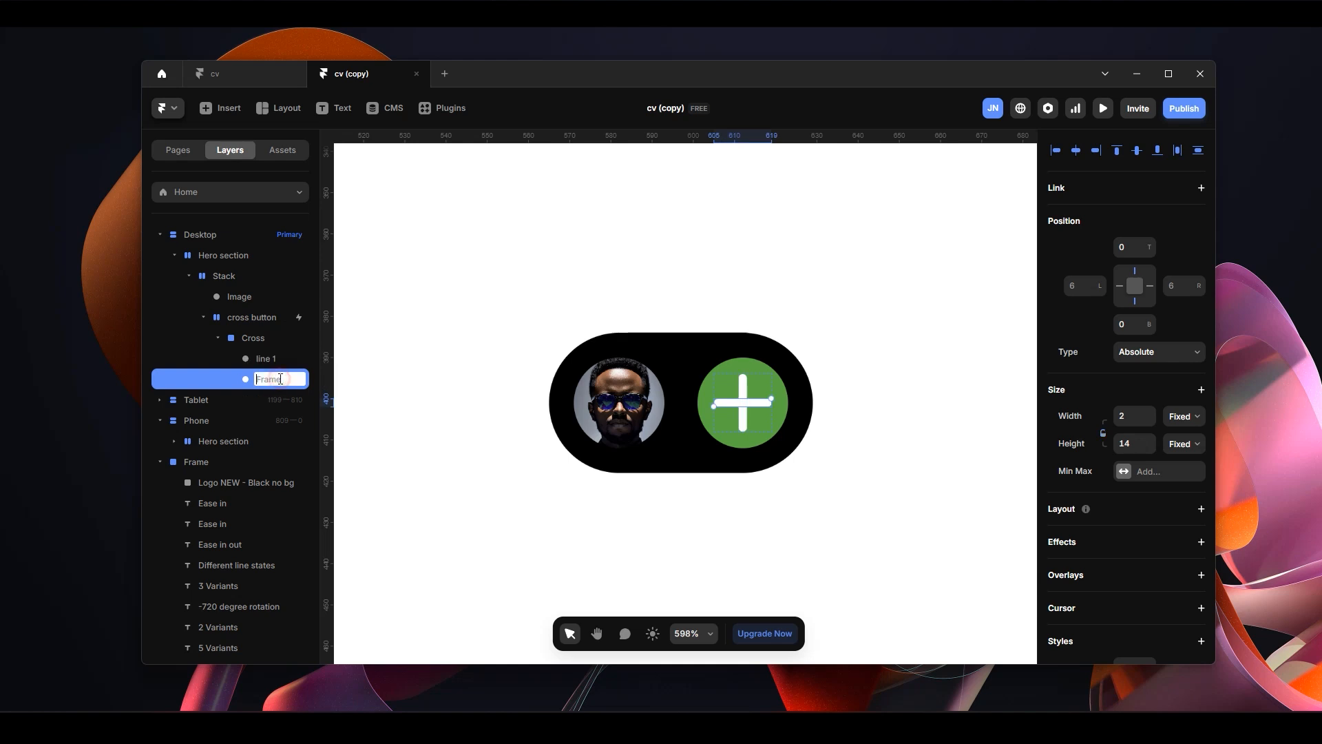
{"action": "type", "text": "line 2"}
{"action": "left_click", "coordinate": [856, 272]}
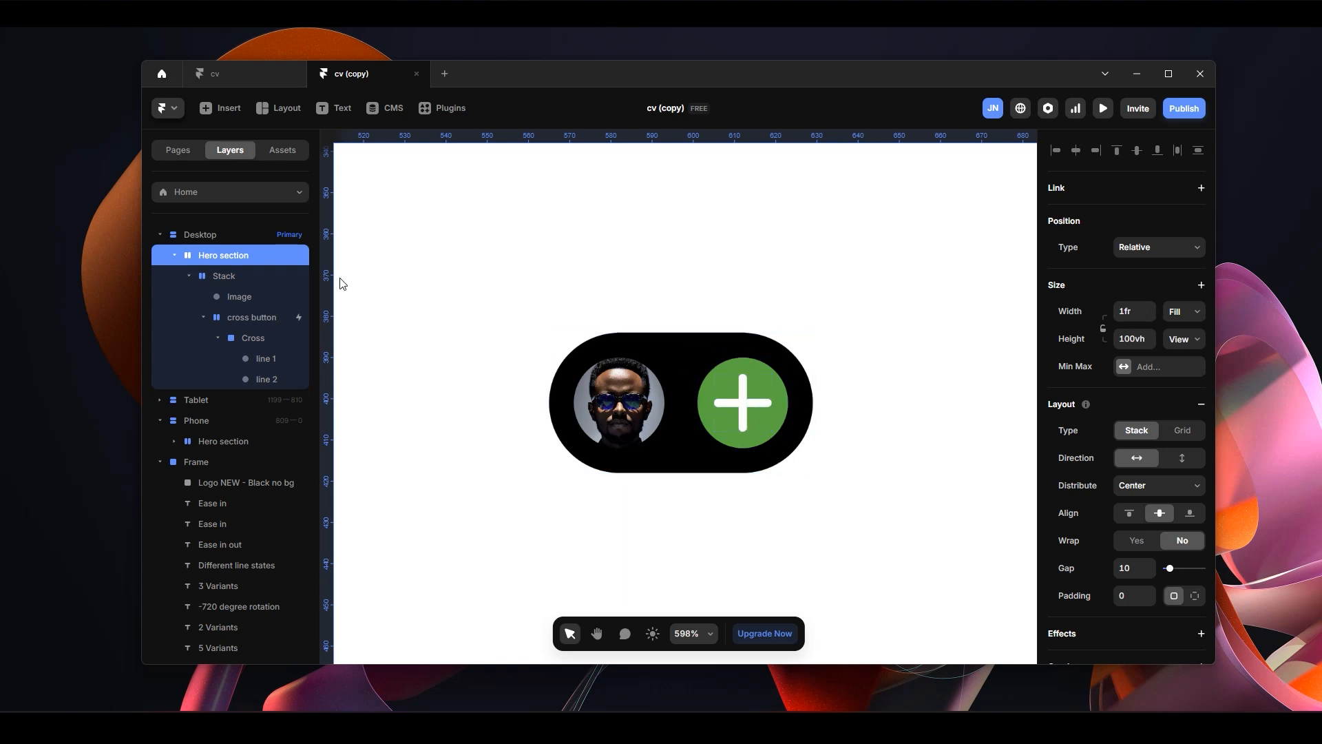
Collapse the pill stack's layers, preview the page to examine the pill, and return to the canvas
{"action": "left_click", "coordinate": [266, 275]}
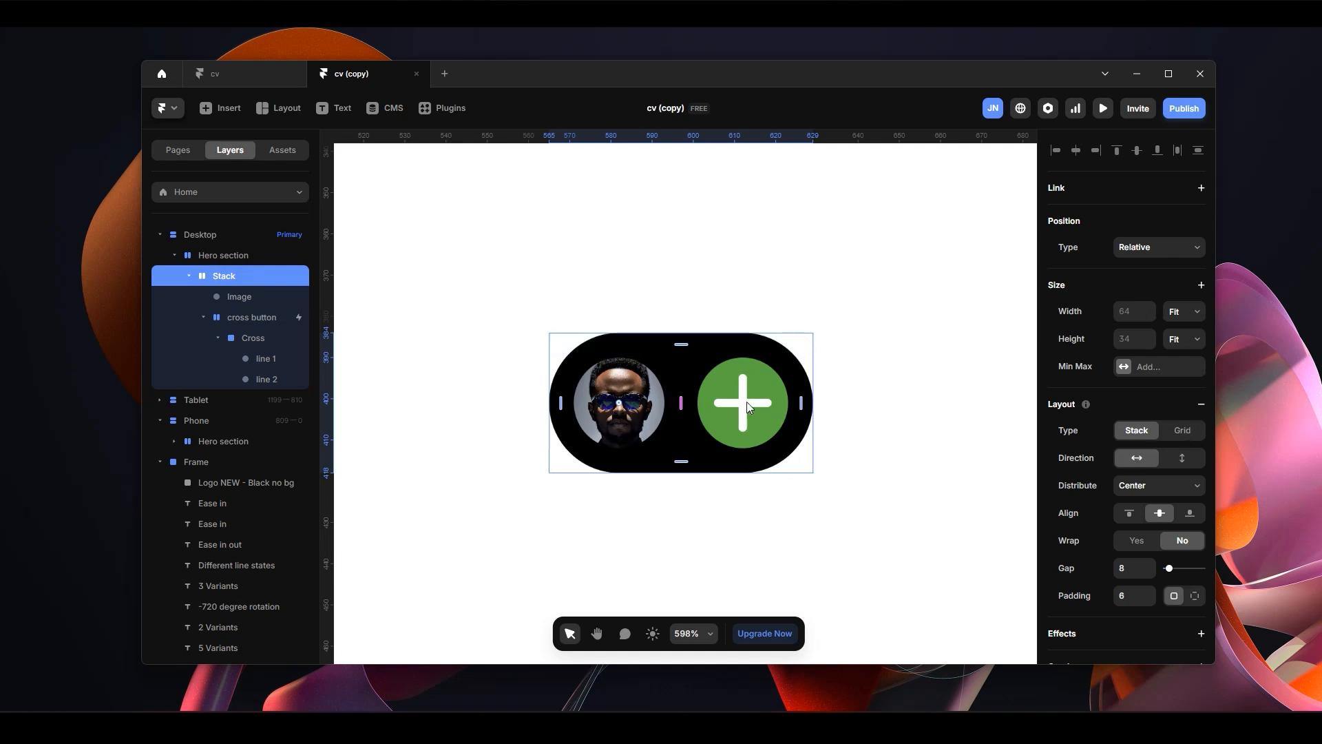
{"action": "key", "text": "Left"}
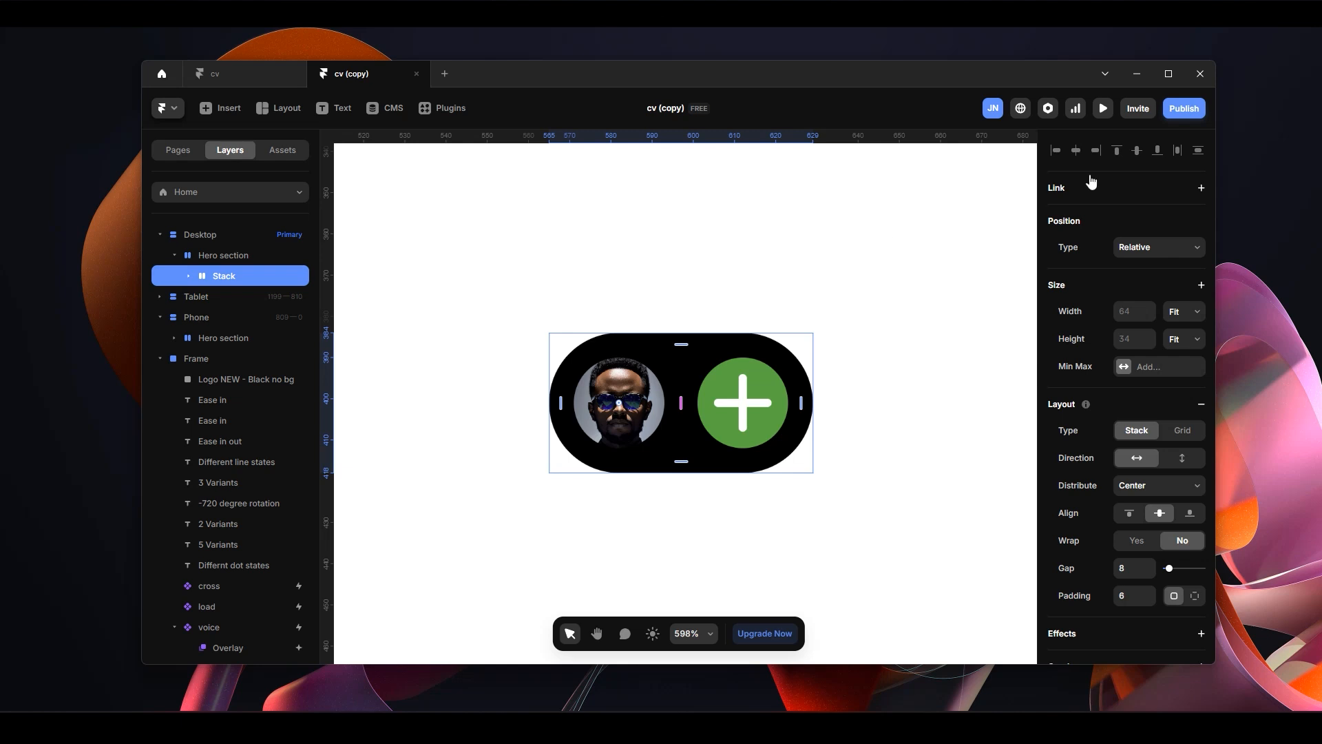
{"action": "left_click", "coordinate": [1102, 108]}
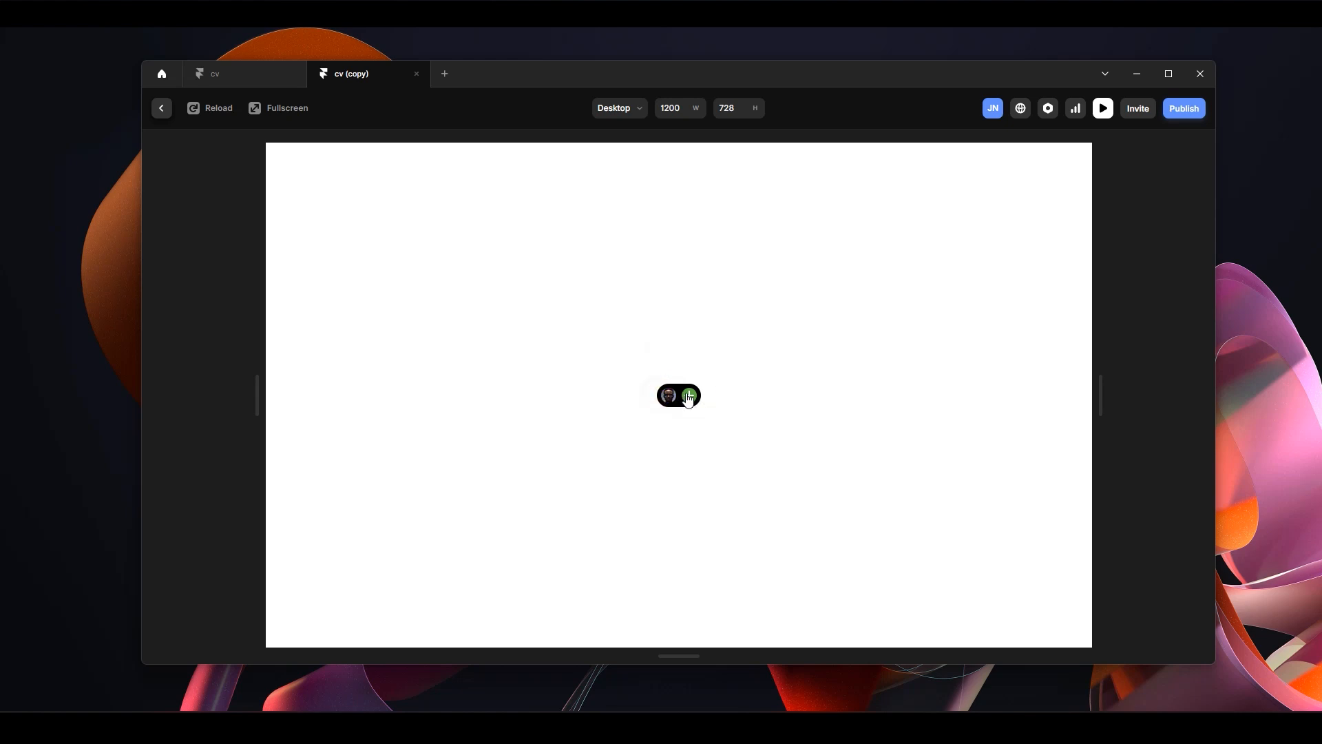
{"action": "left_click", "coordinate": [163, 109]}
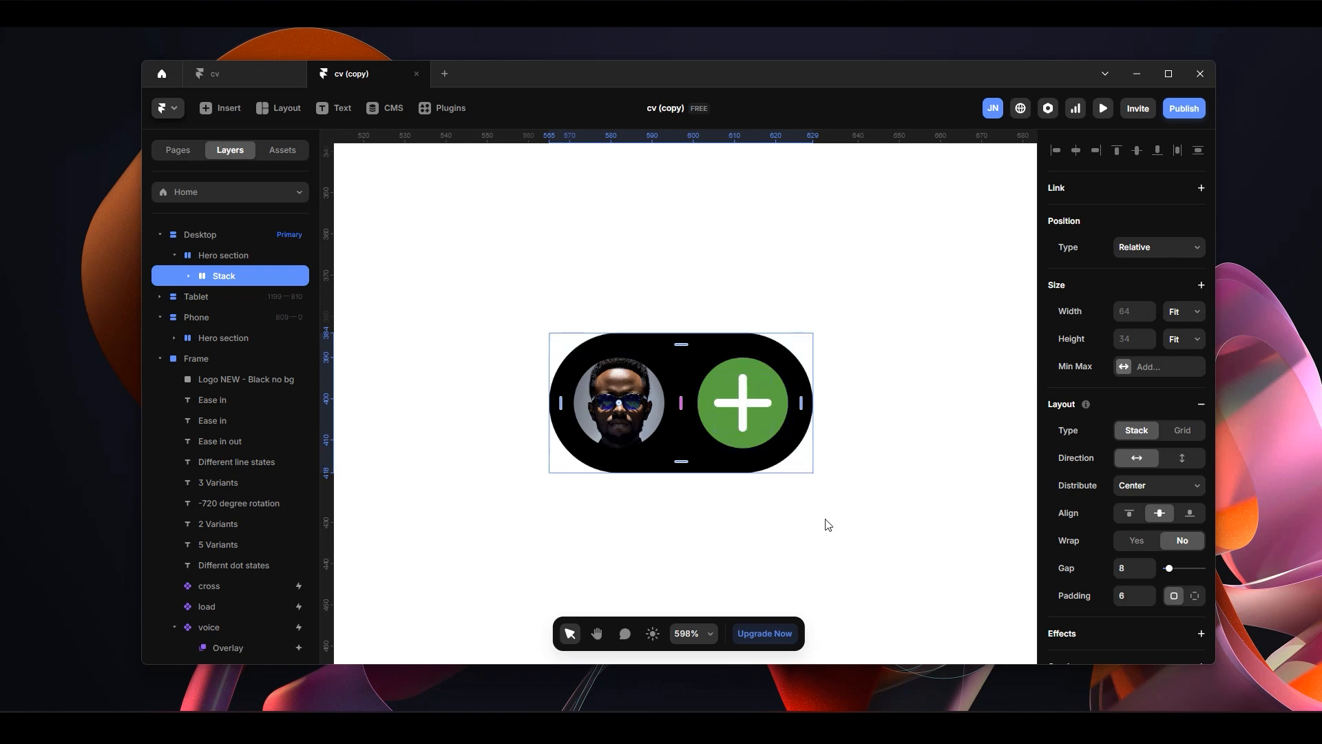
Create a component named "cross button" from the green plus button in the pill
{"action": "left_click", "coordinate": [773, 434]}
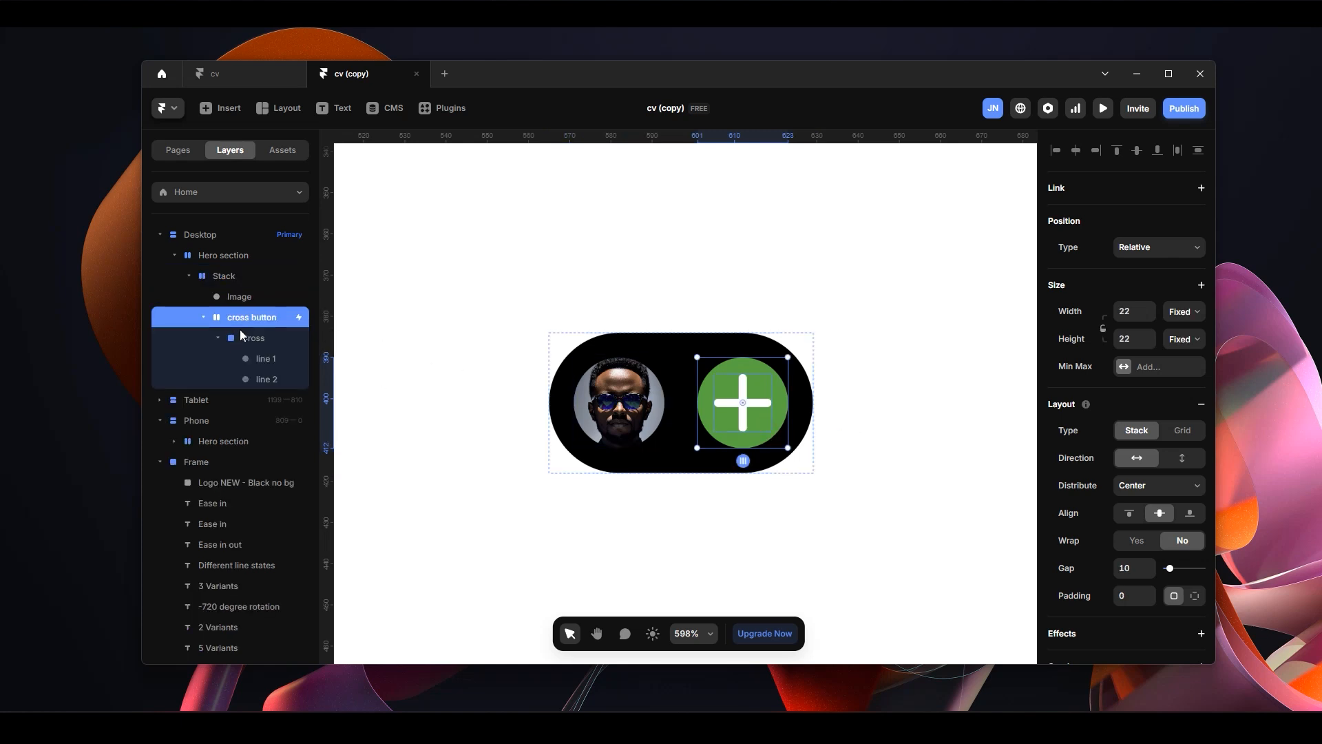
{"action": "right_click", "coordinate": [271, 320]}
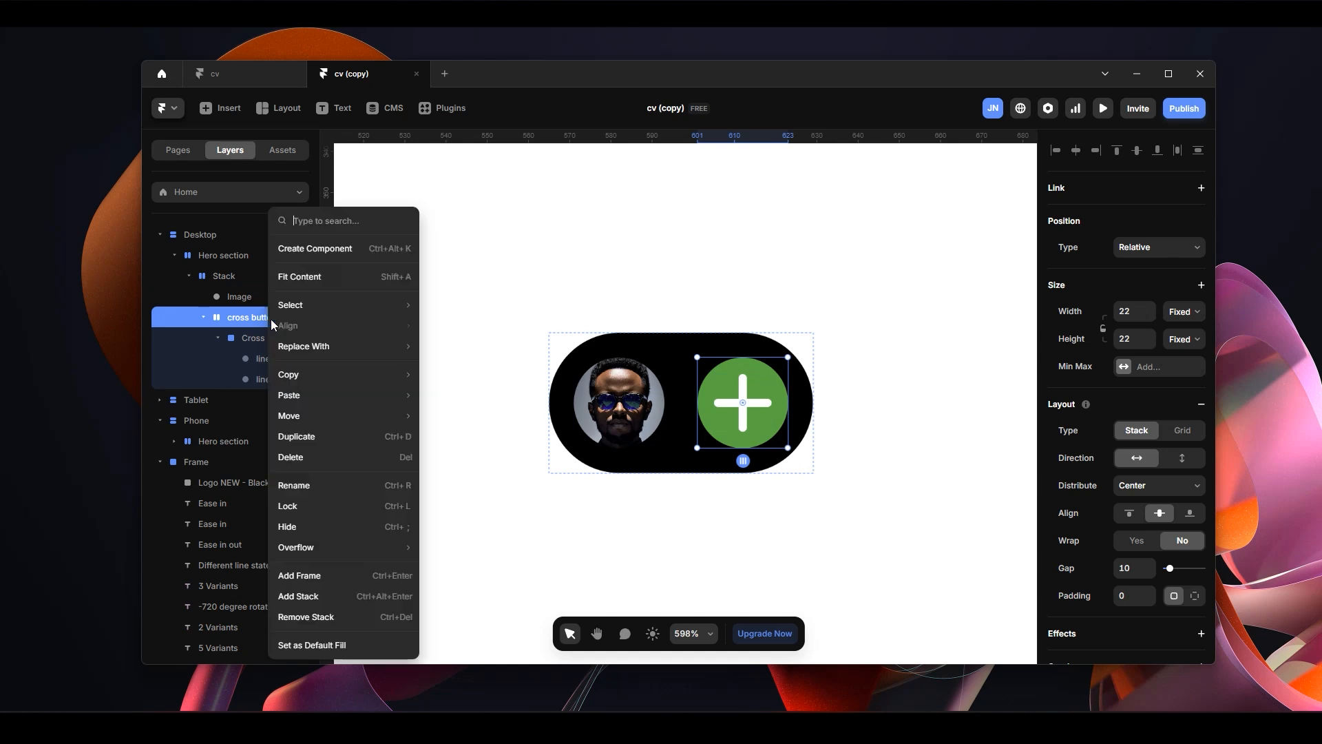
{"action": "left_click", "coordinate": [335, 250]}
{"action": "left_click", "coordinate": [719, 424]}
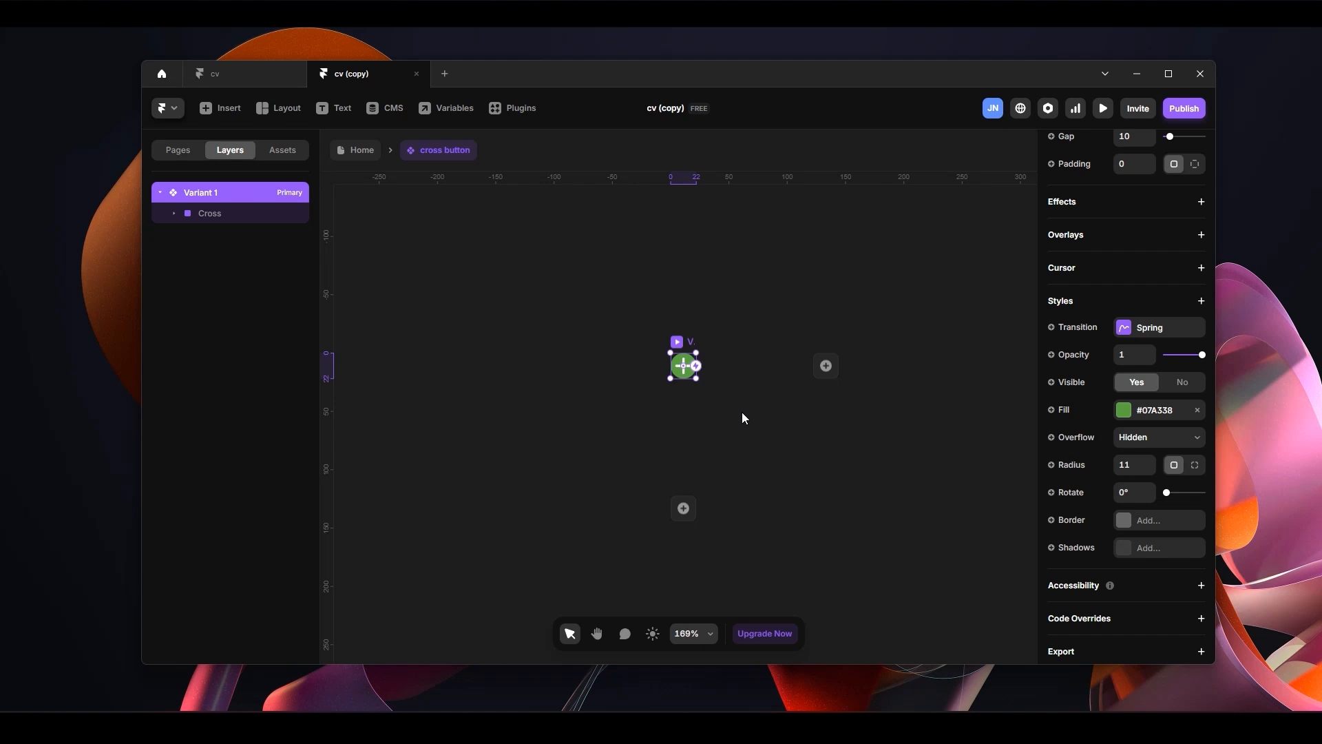
Add a second variant of the cross button component beside Variant 1
{"action": "left_click", "coordinate": [742, 413]}
{"action": "left_click", "coordinate": [684, 343]}
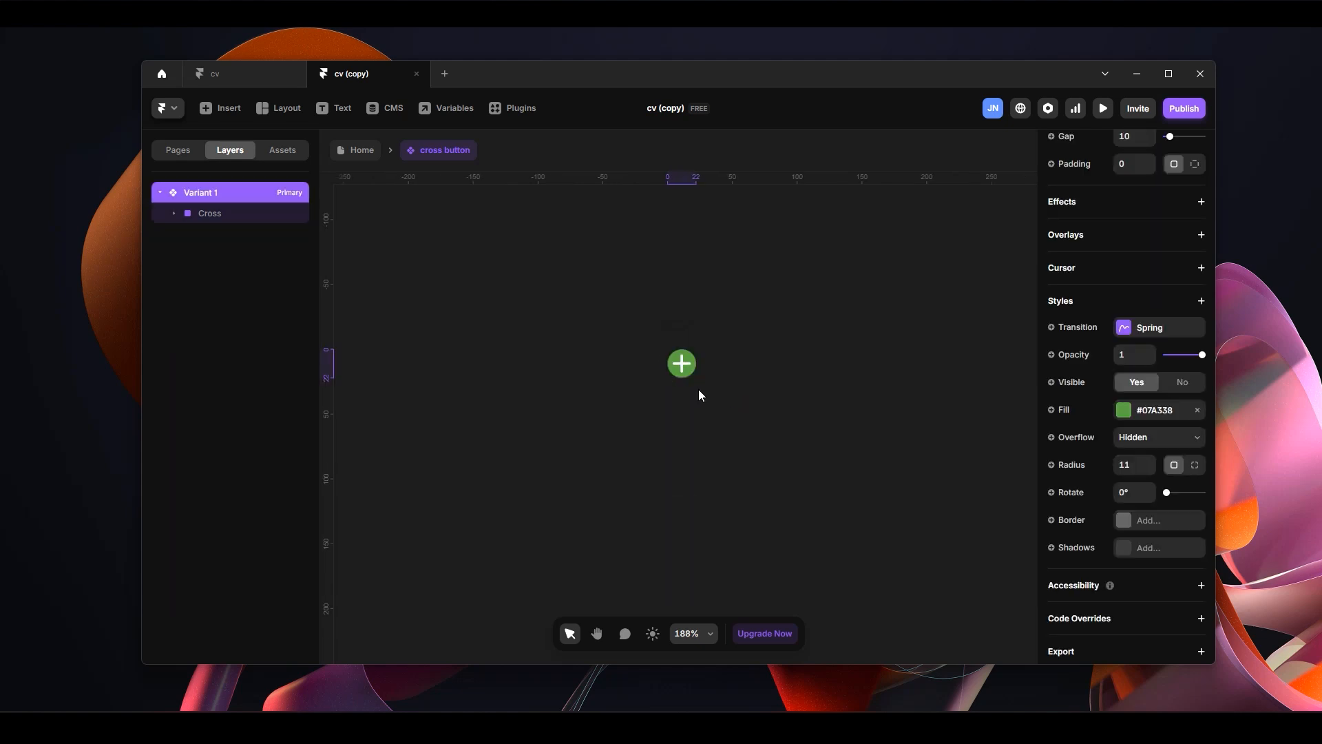
{"action": "scroll", "coordinate": [792, 427], "scroll_direction": "up", "scroll_amount": 3}
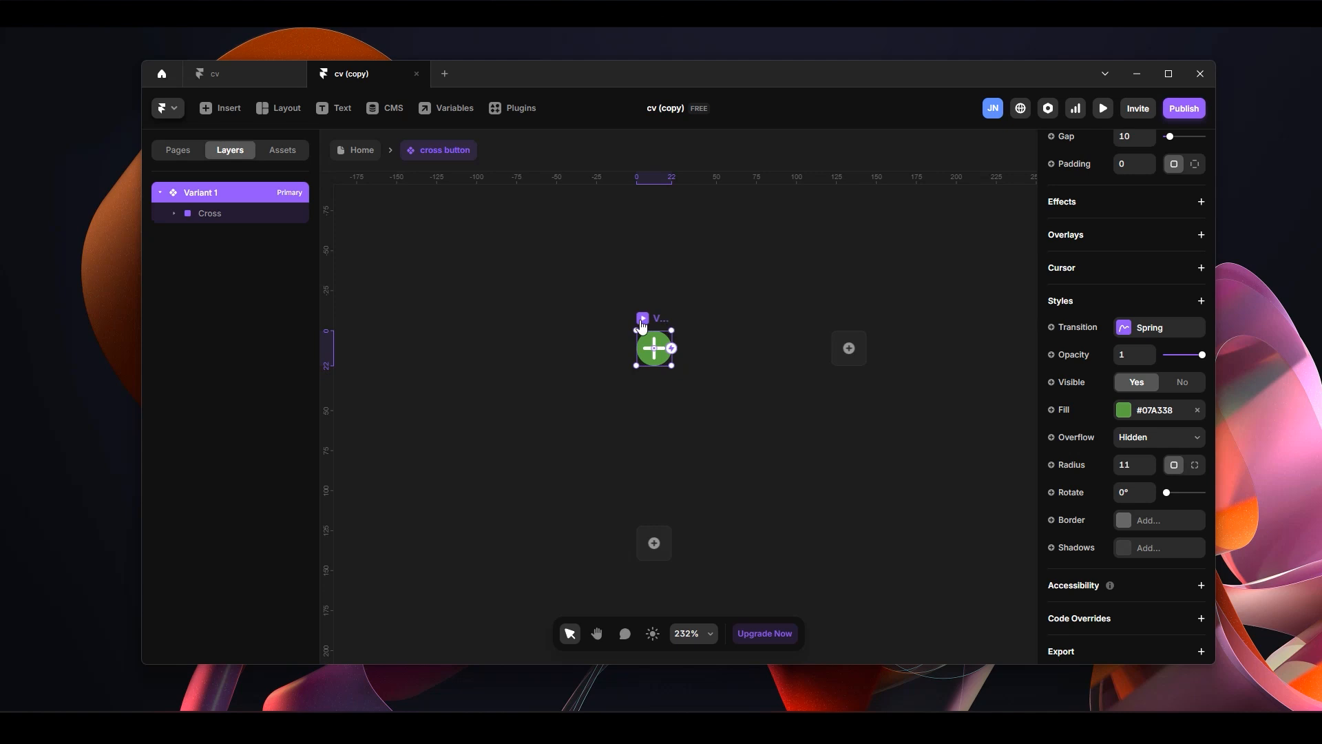
{"action": "left_click", "coordinate": [849, 350]}
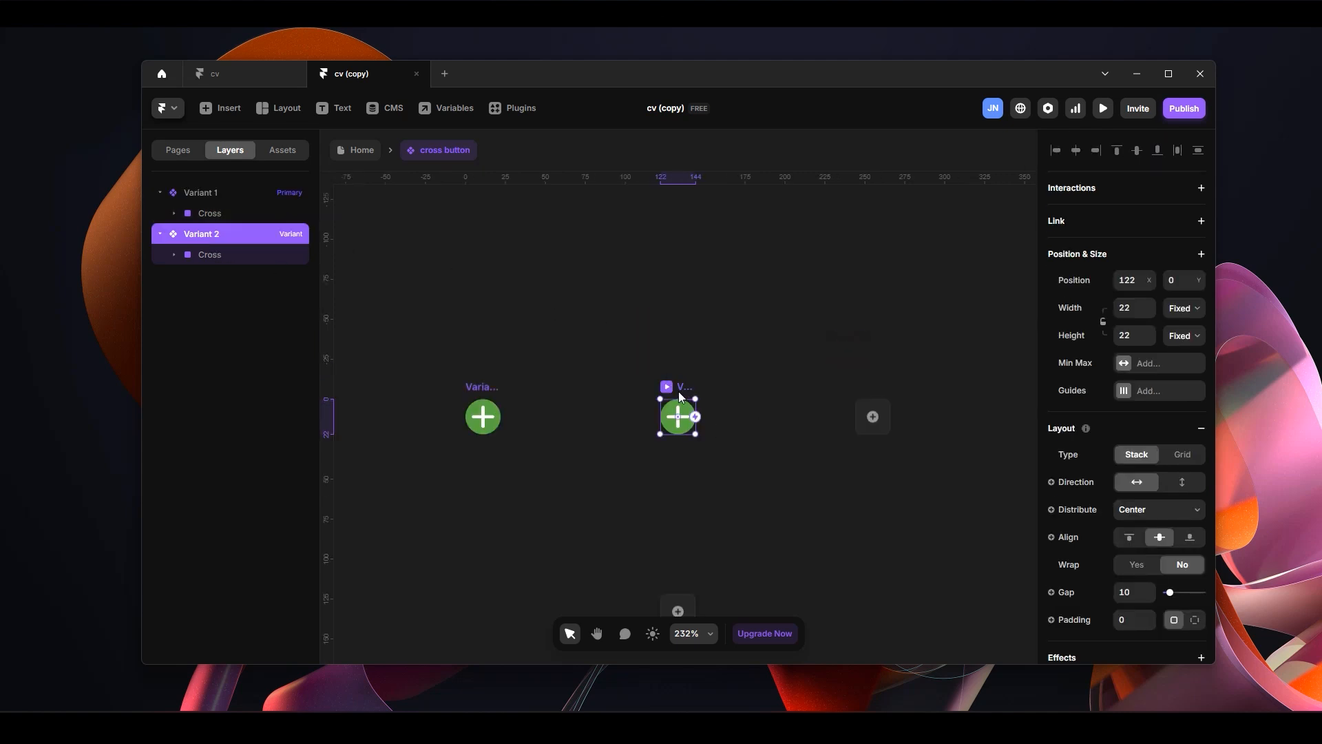
{"action": "scroll", "coordinate": [680, 393], "scroll_direction": "up", "scroll_amount": 5}
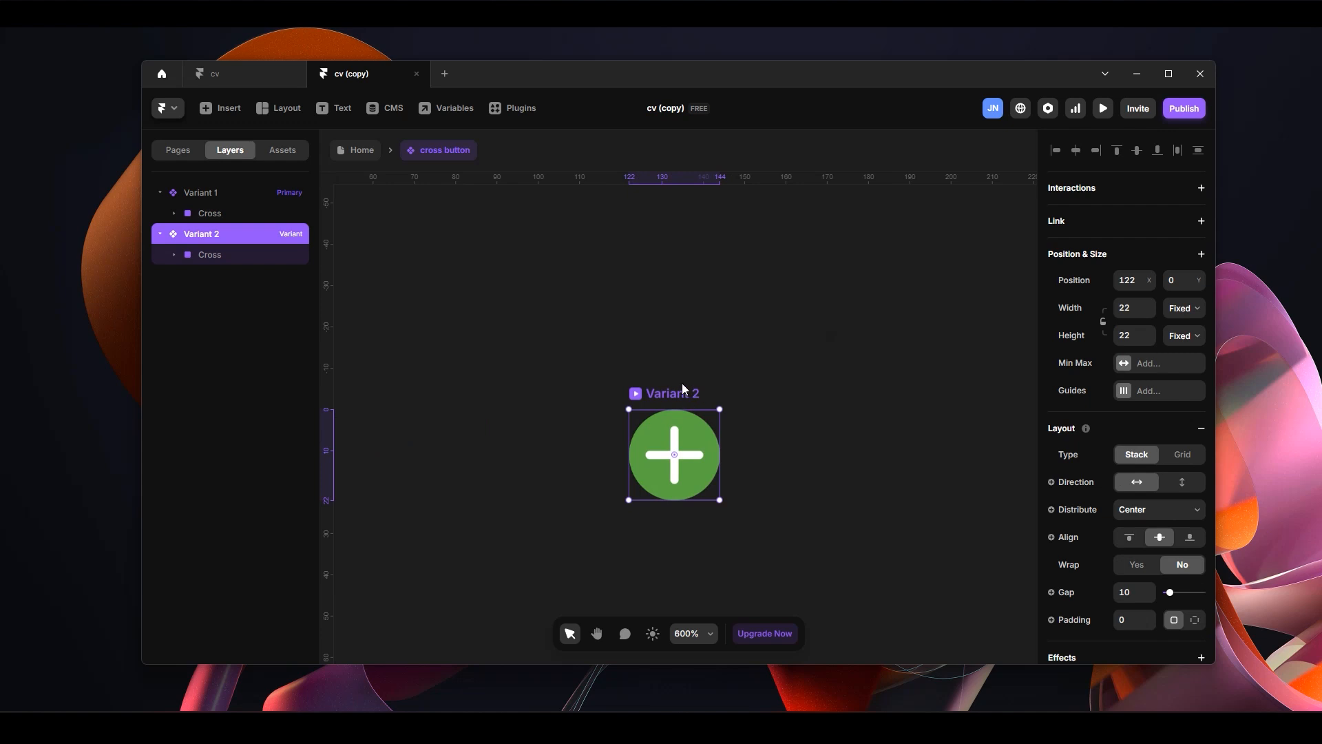
{"action": "key", "text": "space"}
{"action": "left_click_drag", "start_coordinate": [751, 320], "coordinate": [991, 338]}
{"action": "left_click_drag", "start_coordinate": [676, 332], "coordinate": [785, 330]}
{"action": "key", "text": "v"}
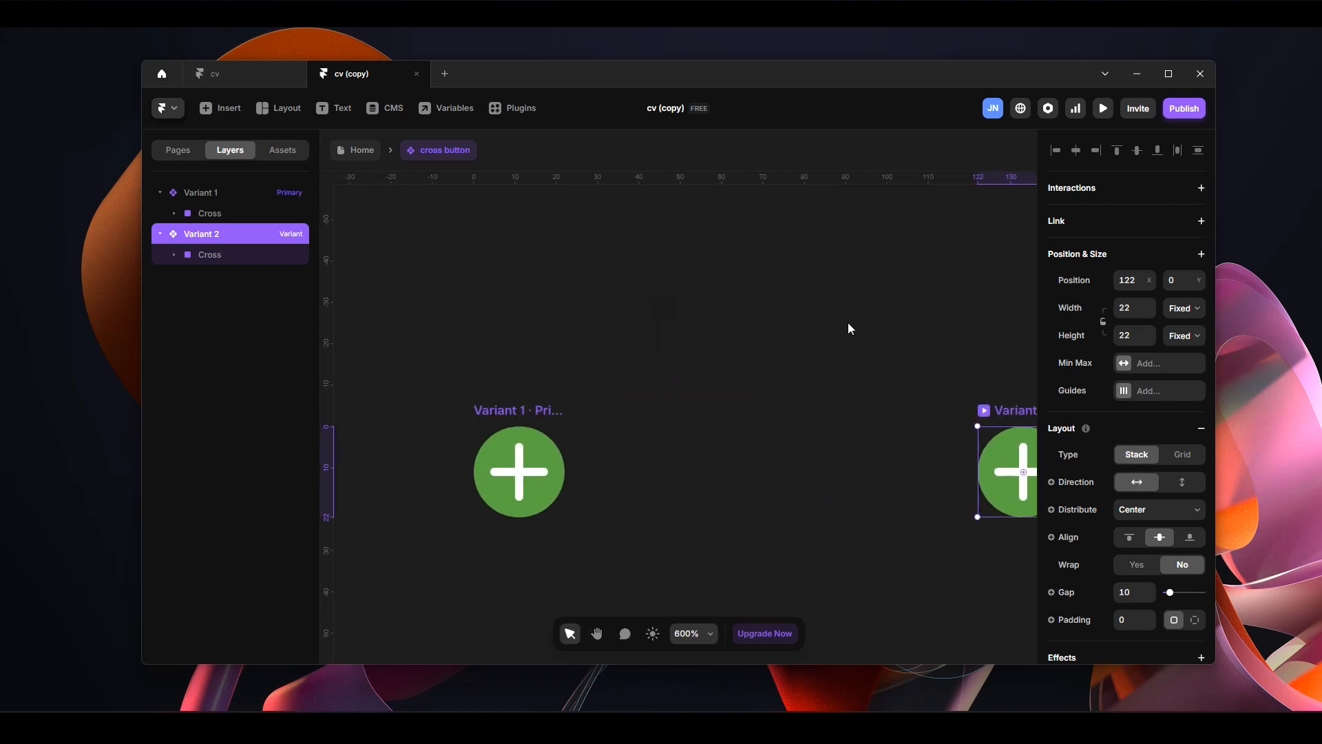
{"action": "left_click", "coordinate": [862, 344]}
{"action": "key", "text": "space"}
{"action": "left_click_drag", "start_coordinate": [865, 369], "coordinate": [804, 296]}
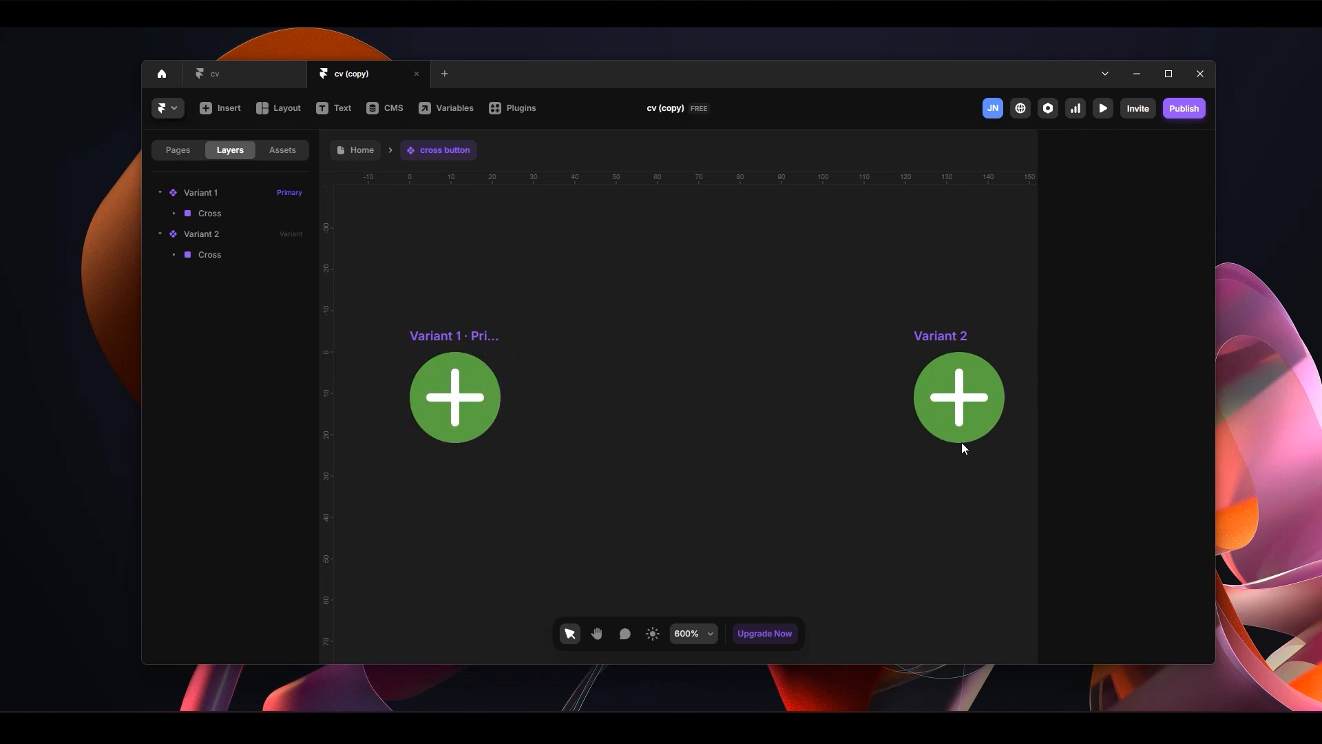
Set the rotation of the Cross inside Variant 2 to -720°
{"action": "left_click", "coordinate": [947, 337]}
{"action": "double_click", "coordinate": [975, 429]}
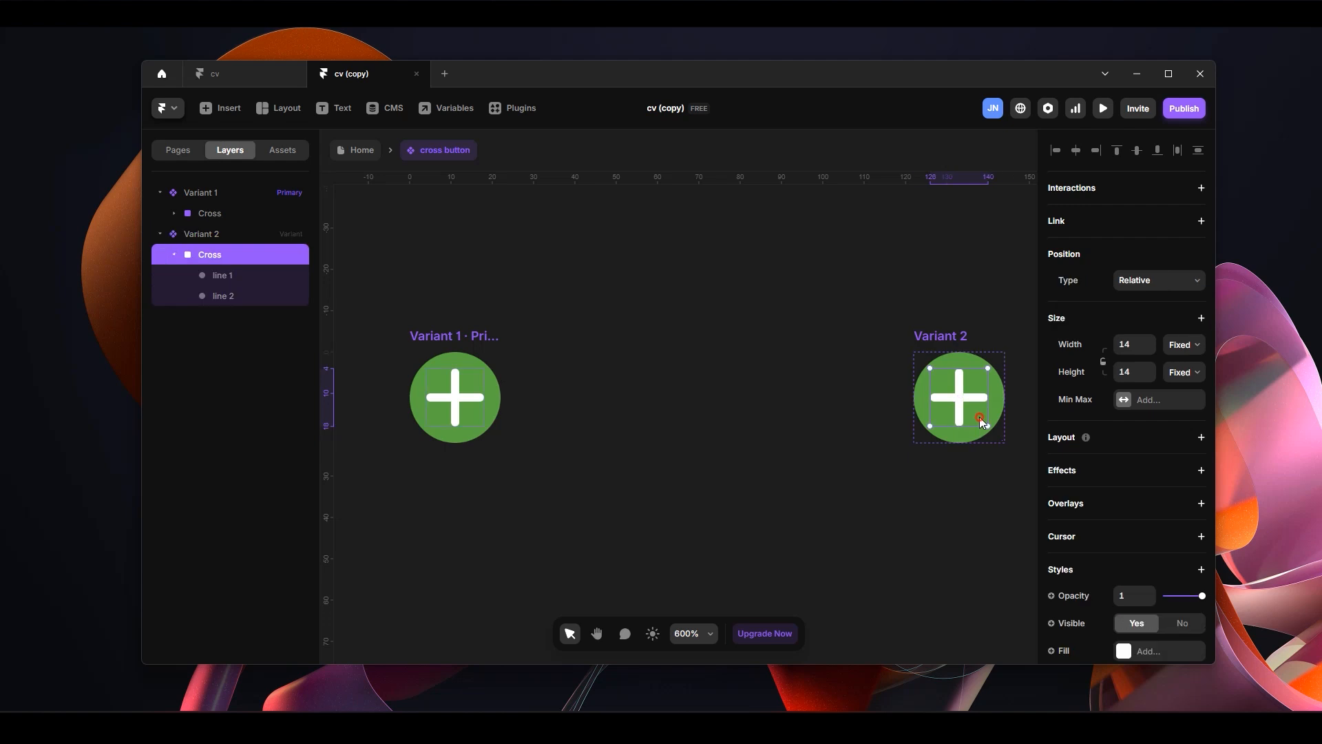
{"action": "left_click_drag", "start_coordinate": [991, 430], "coordinate": [991, 430]}
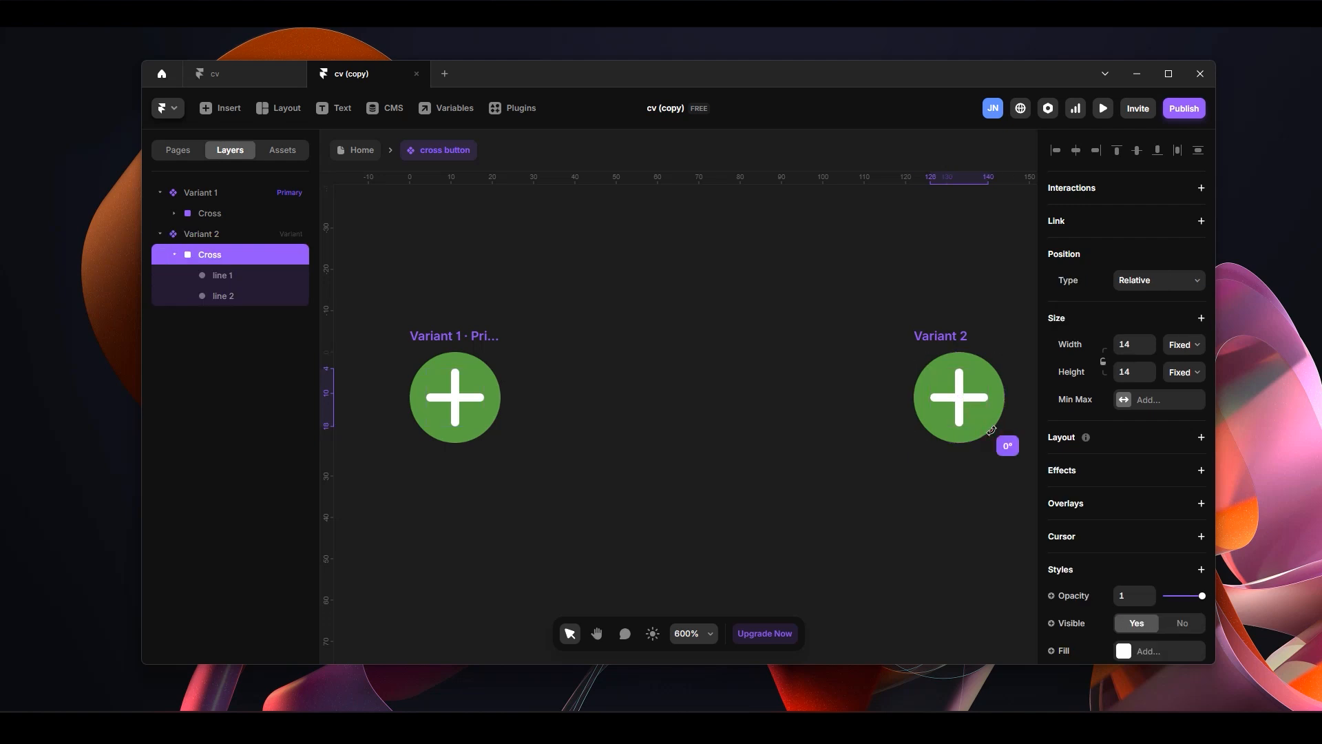
{"action": "mouse_move", "coordinate": [991, 430]}
{"action": "left_mouse_down"}
{"action": "mouse_move", "coordinate": [1006, 365]}
{"action": "mouse_move", "coordinate": [979, 342]}
{"action": "mouse_move", "coordinate": [953, 360]}
{"action": "mouse_move", "coordinate": [940, 400]}
{"action": "mouse_move", "coordinate": [970, 427]}
{"action": "mouse_move", "coordinate": [992, 422]}
{"action": "mouse_move", "coordinate": [997, 368]}
{"action": "mouse_move", "coordinate": [962, 362]}
{"action": "mouse_move", "coordinate": [938, 398]}
{"action": "mouse_move", "coordinate": [949, 417]}
{"action": "mouse_move", "coordinate": [977, 416]}
{"action": "mouse_move", "coordinate": [986, 398]}
{"action": "mouse_move", "coordinate": [978, 416]}
{"action": "left_mouse_up"}
{"action": "scroll", "coordinate": [1174, 638], "scroll_direction": "down", "scroll_amount": 5}
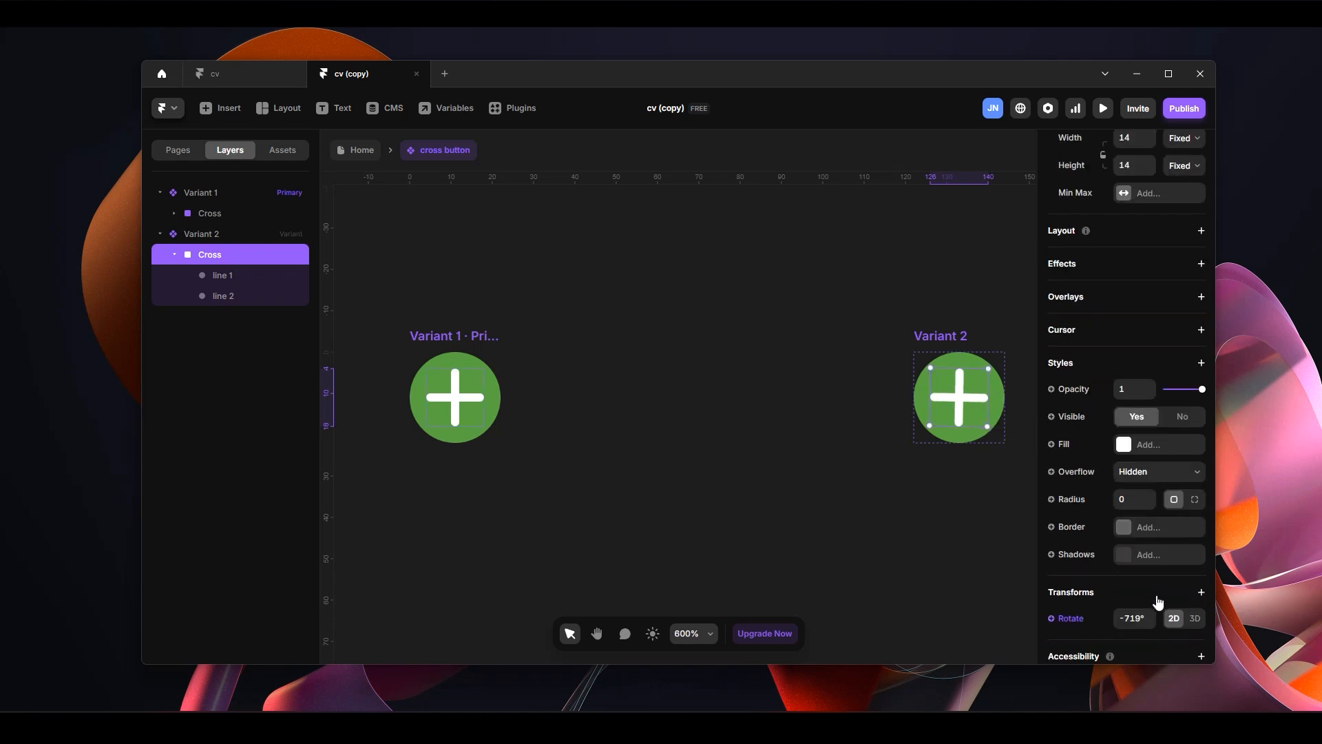
{"action": "left_click", "coordinate": [1138, 534]}
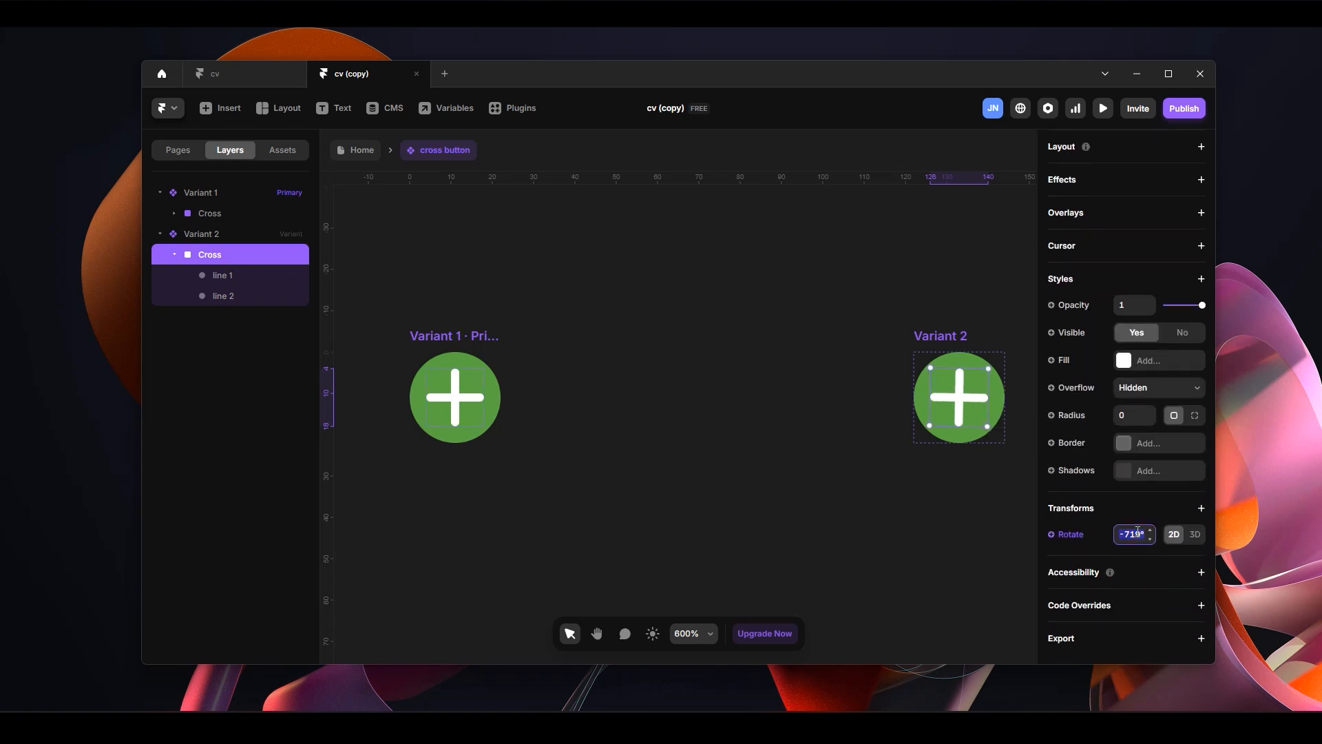
{"action": "type", "text": "-"}
{"action": "left_click", "coordinate": [785, 308]}
Add a transition to Variant 1 that switches to Variant 2 on Mouse Enter, with no delay
{"action": "key", "text": "h"}
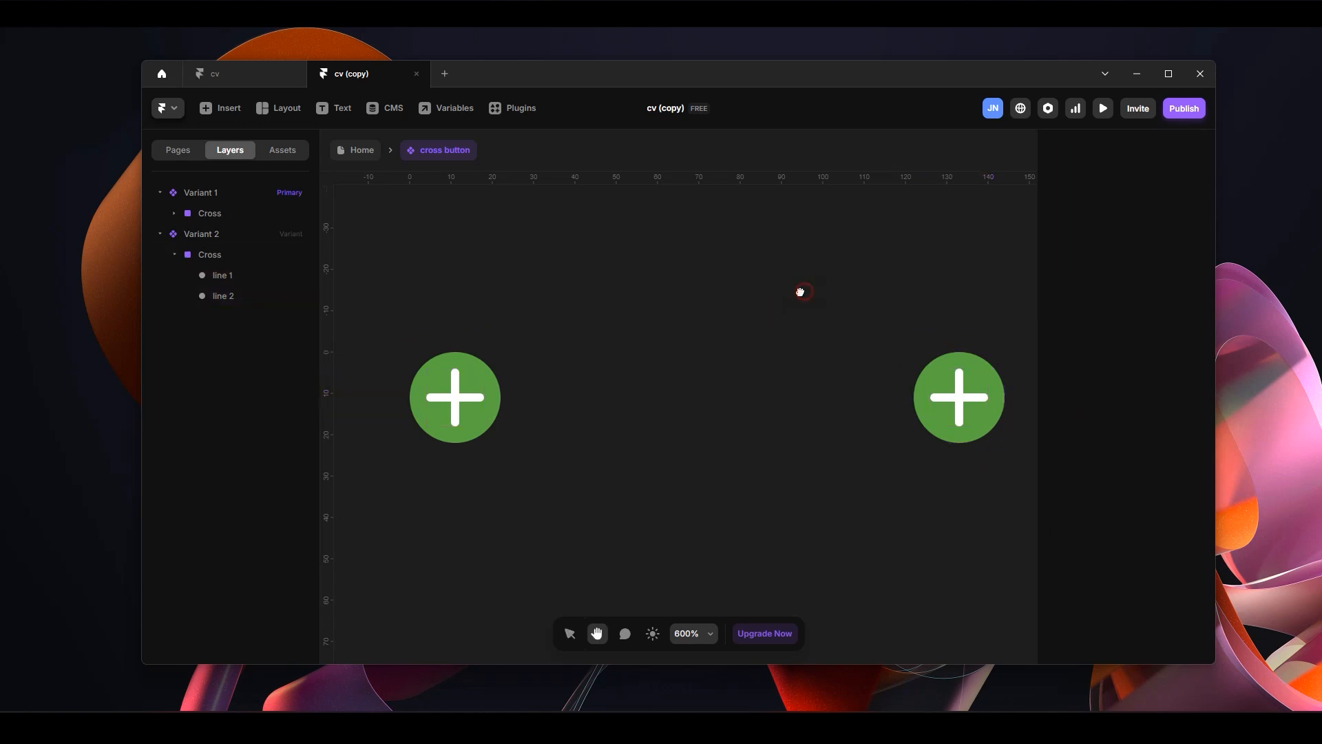
{"action": "left_click_drag", "start_coordinate": [784, 294], "coordinate": [763, 292]}
{"action": "key", "text": "v"}
{"action": "left_click", "coordinate": [460, 335]}
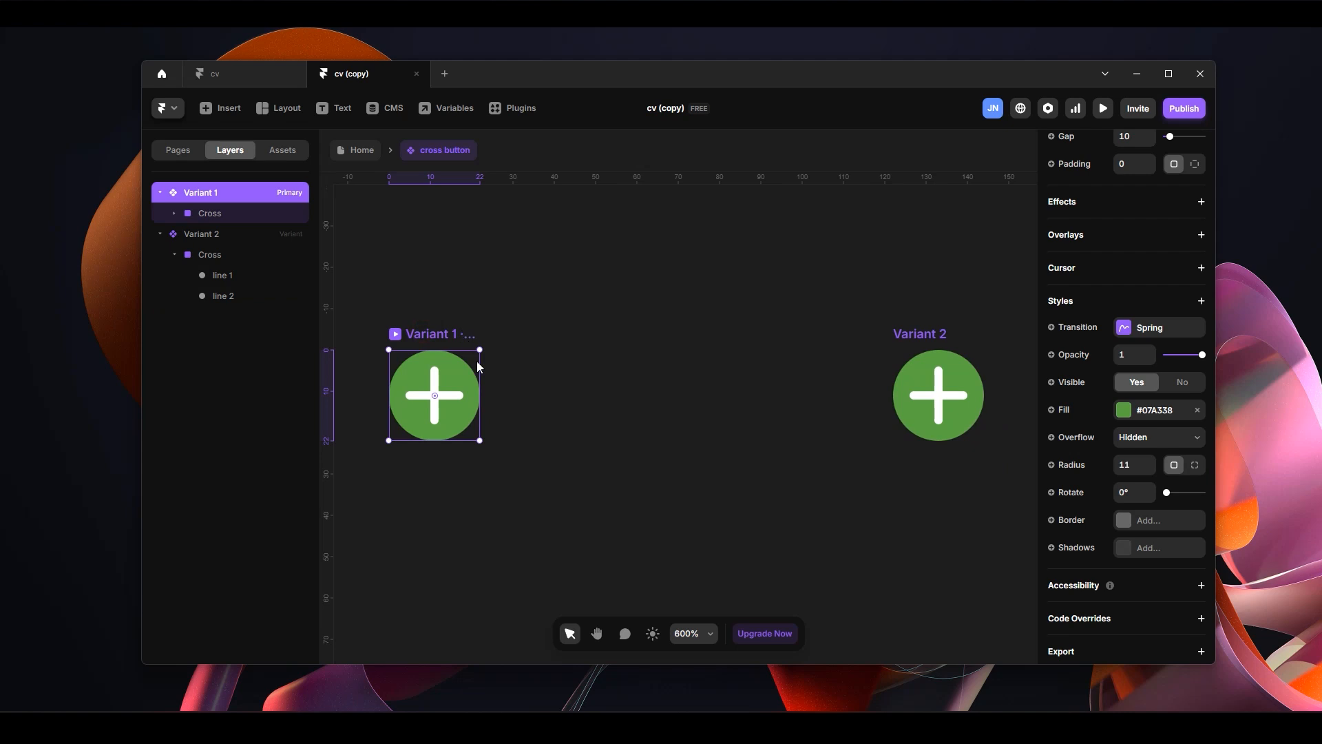
{"action": "scroll", "coordinate": [1067, 378], "scroll_direction": "up", "scroll_amount": 7}
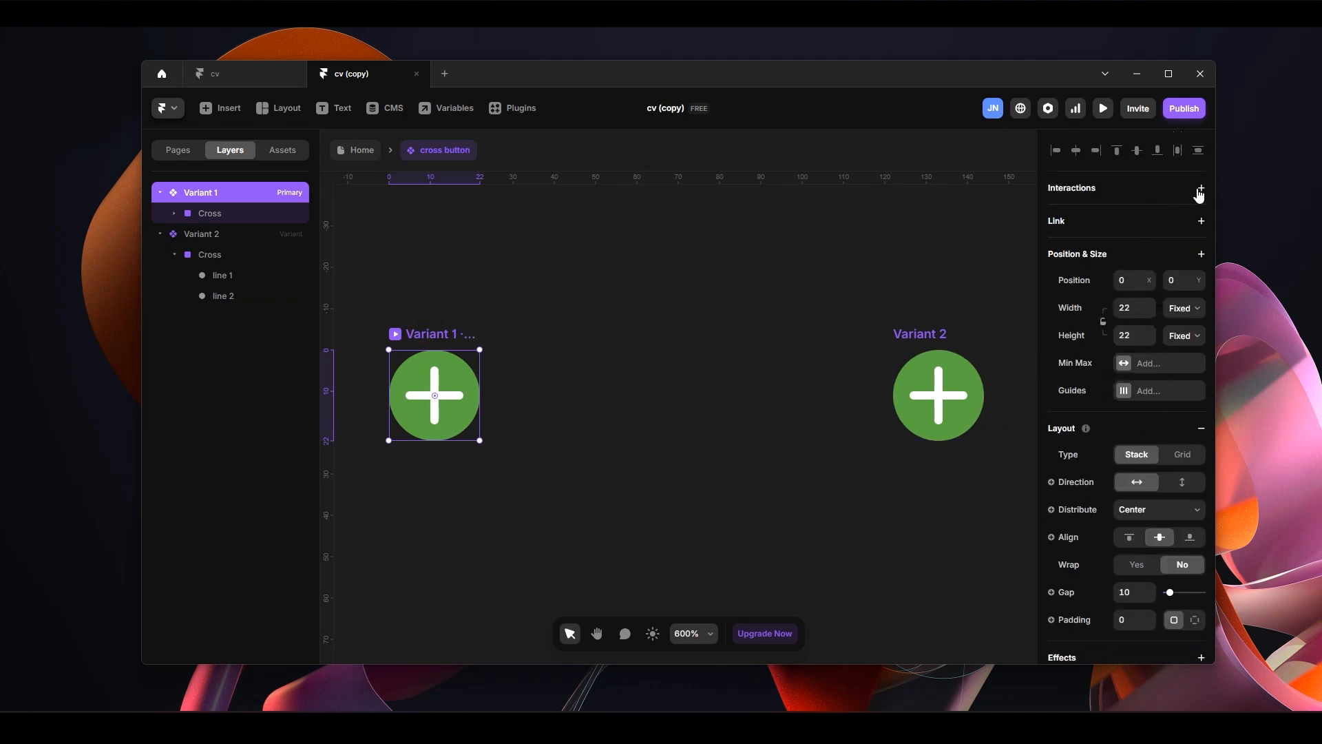
{"action": "left_click", "coordinate": [1201, 188]}
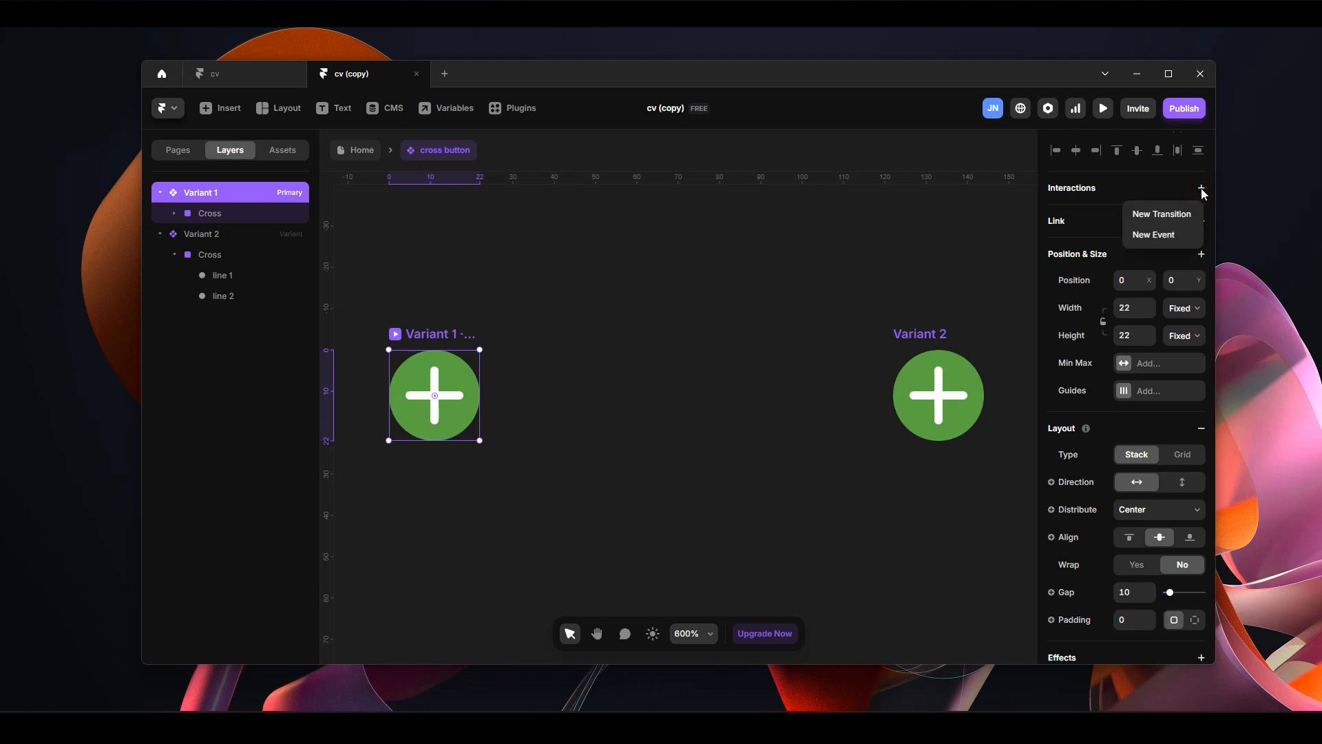
{"action": "left_click", "coordinate": [1164, 215]}
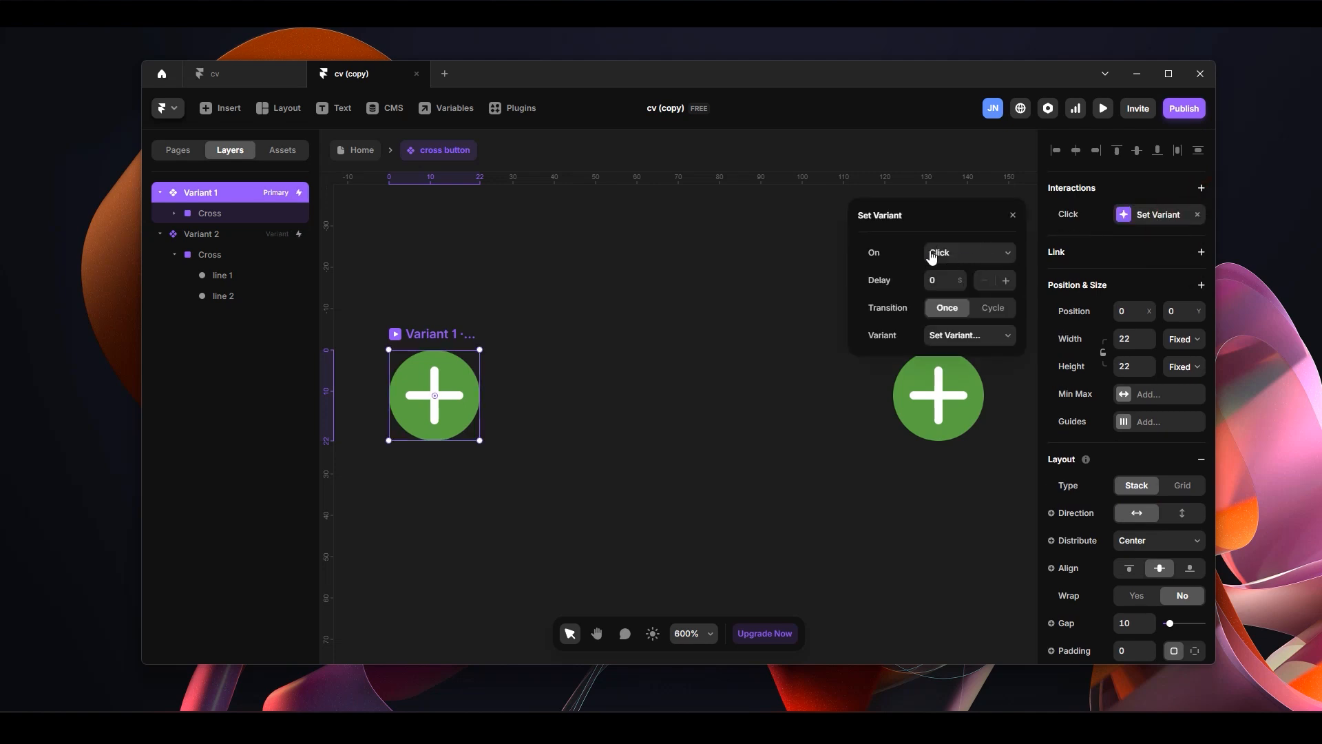
{"action": "left_click", "coordinate": [983, 255]}
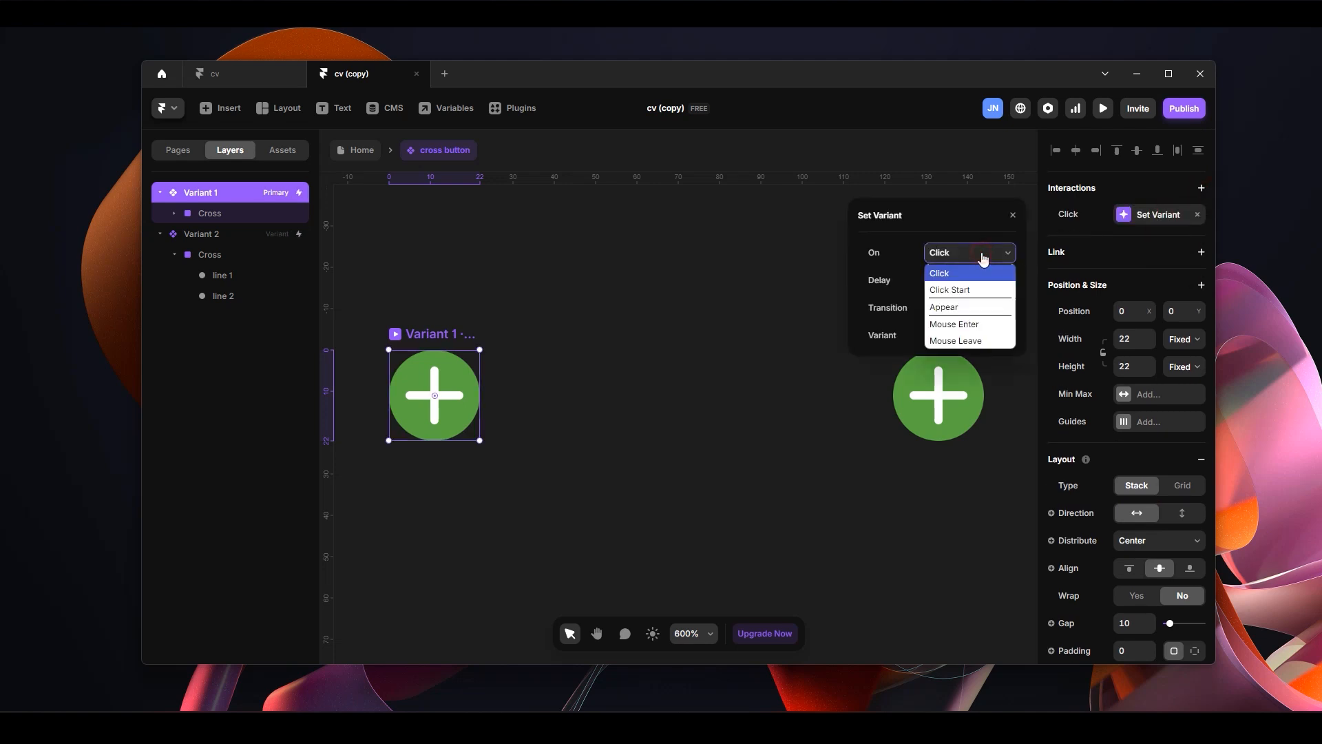
{"action": "left_click", "coordinate": [958, 324]}
{"action": "left_click", "coordinate": [395, 336]}
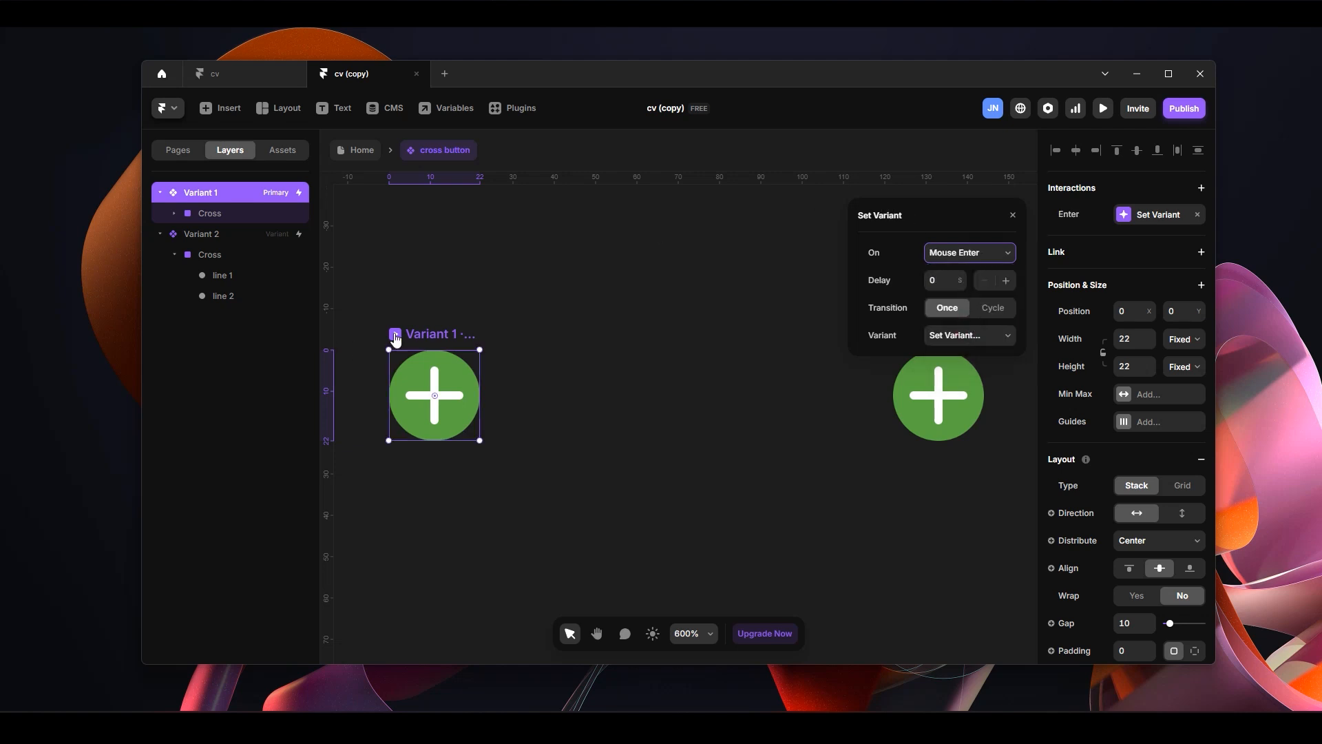
{"action": "left_click", "coordinate": [967, 336]}
{"action": "left_click", "coordinate": [957, 389]}
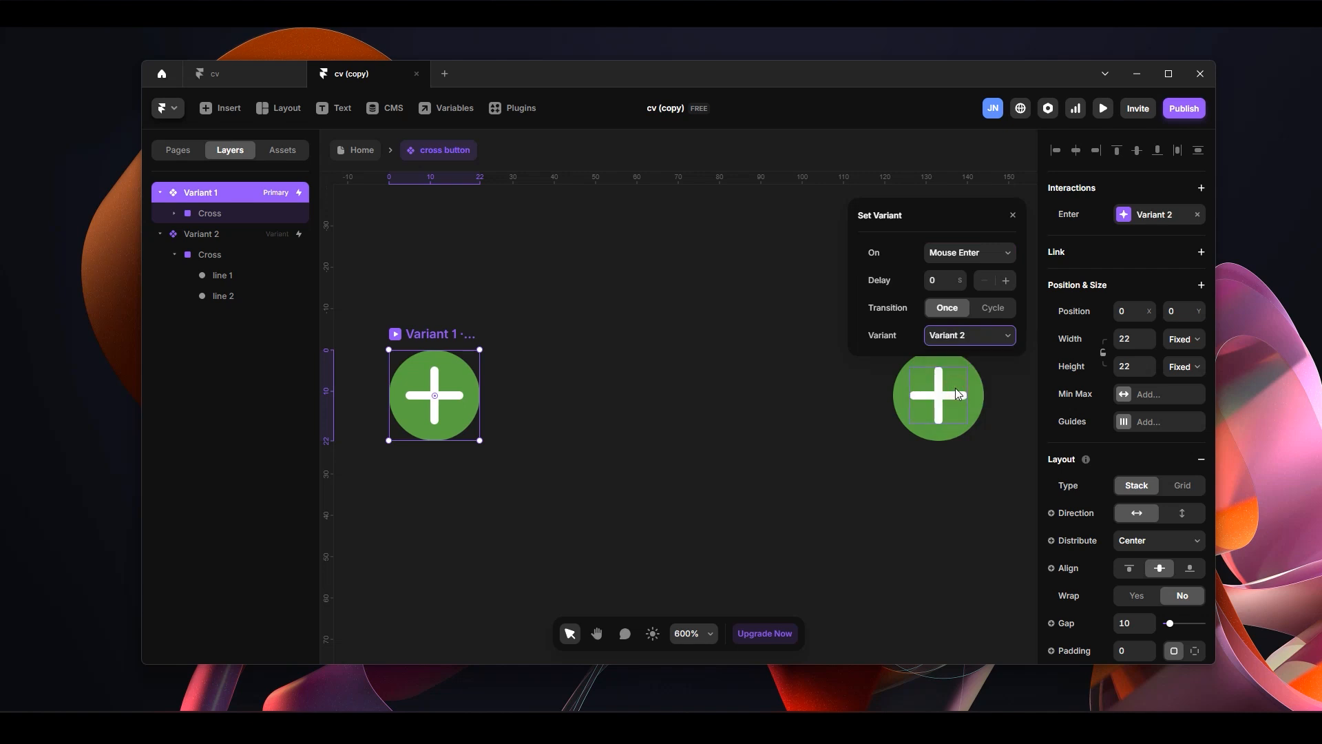
{"action": "left_click", "coordinate": [725, 350]}
Preview the cross button's hover rotation from Variant 1 and return to the canvas
{"action": "left_click", "coordinate": [395, 335]}
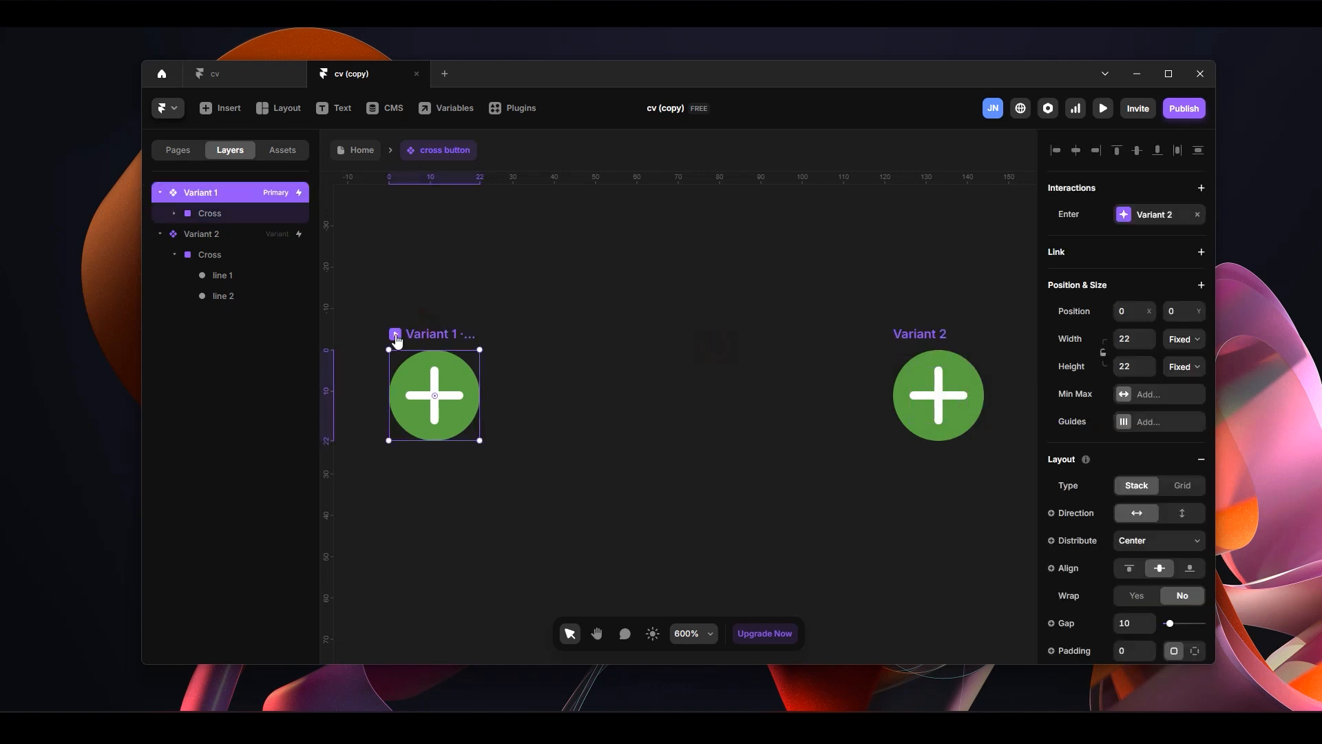
{"action": "key", "text": "ctrl+p"}
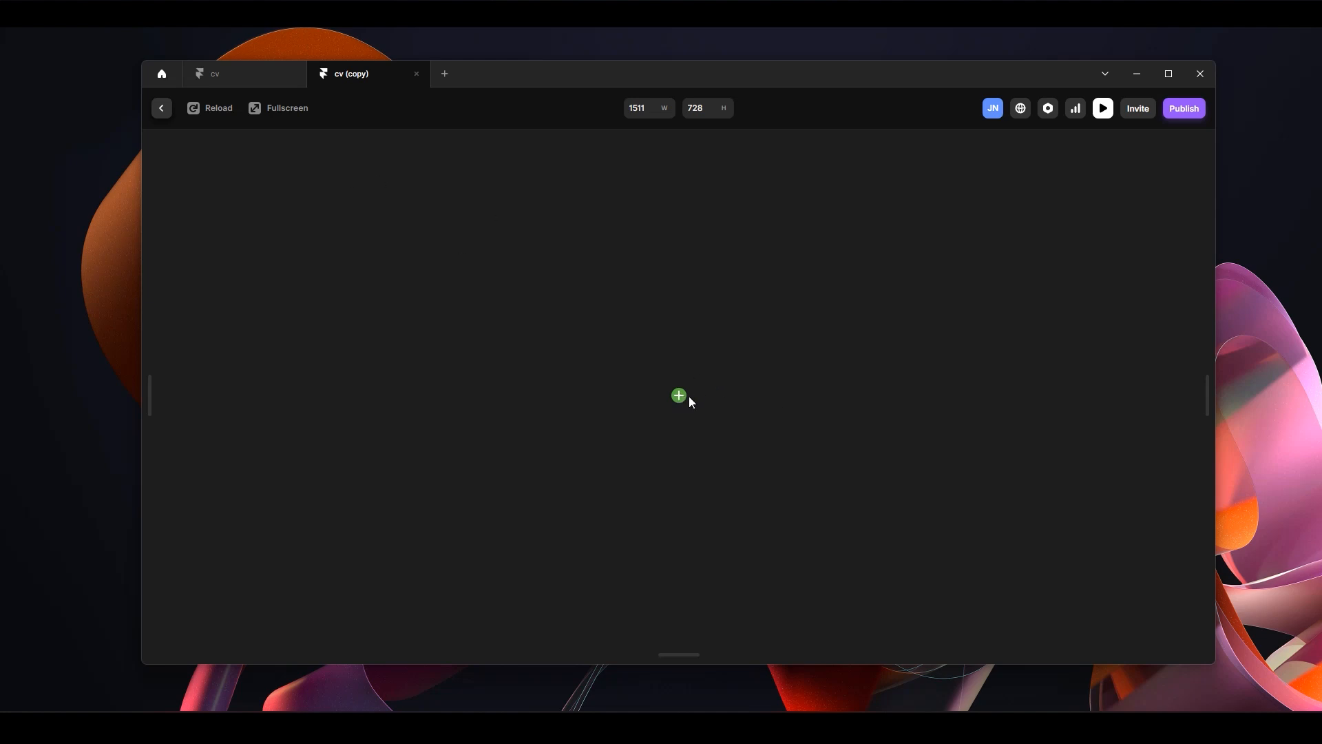
{"action": "left_click", "coordinate": [158, 108]}
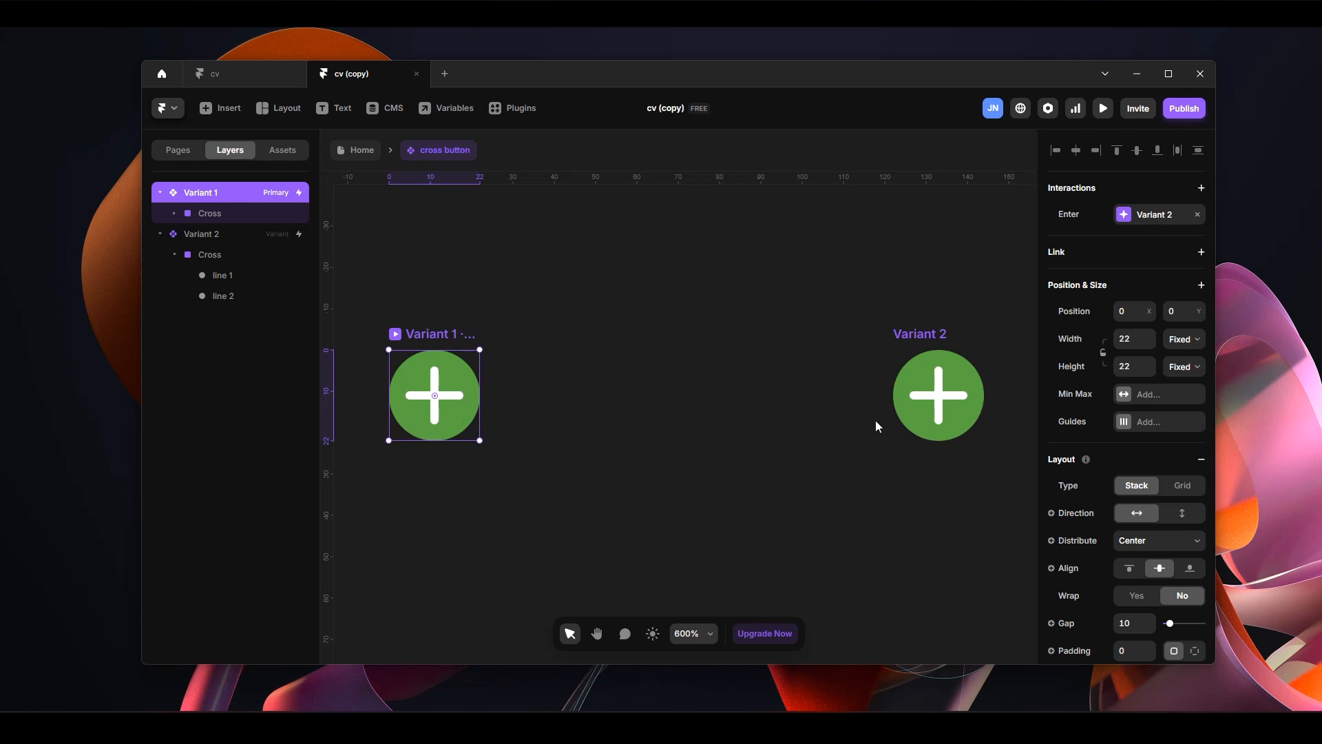
{"action": "left_click", "coordinate": [396, 335]}
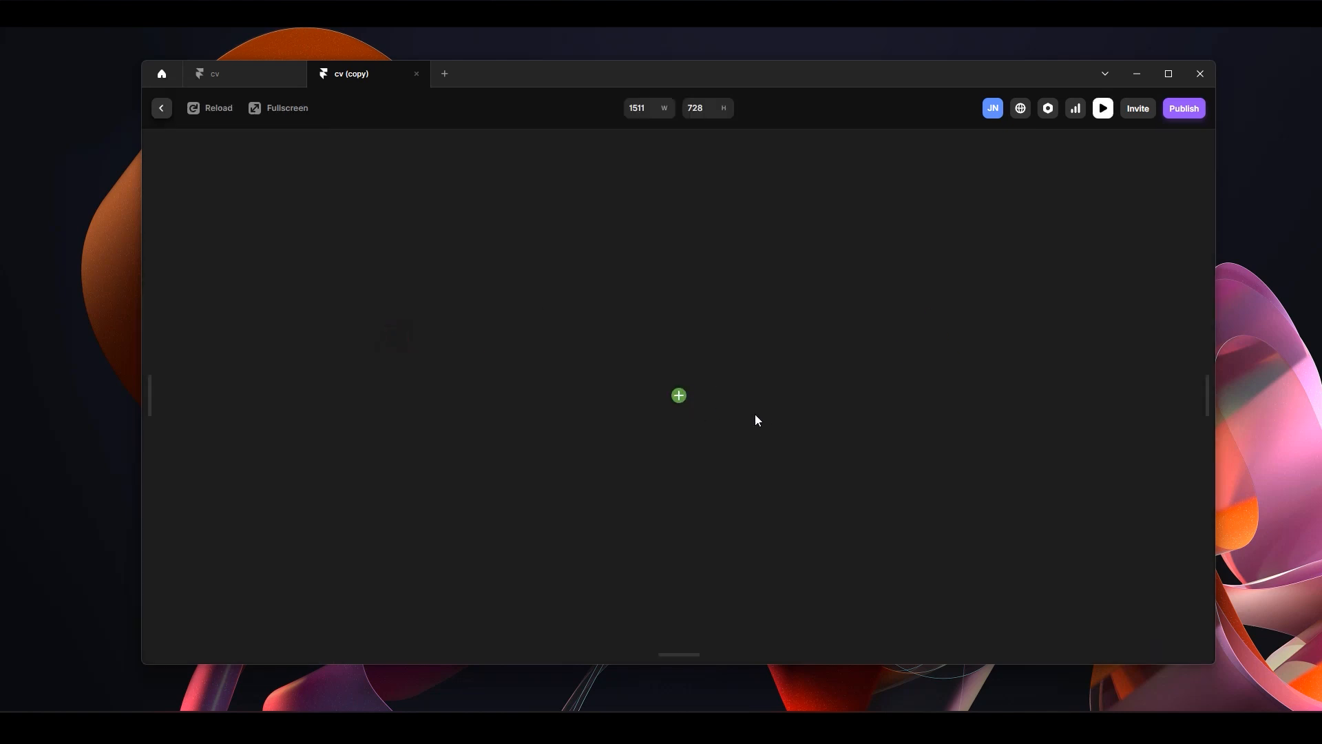
{"action": "left_click", "coordinate": [155, 113]}
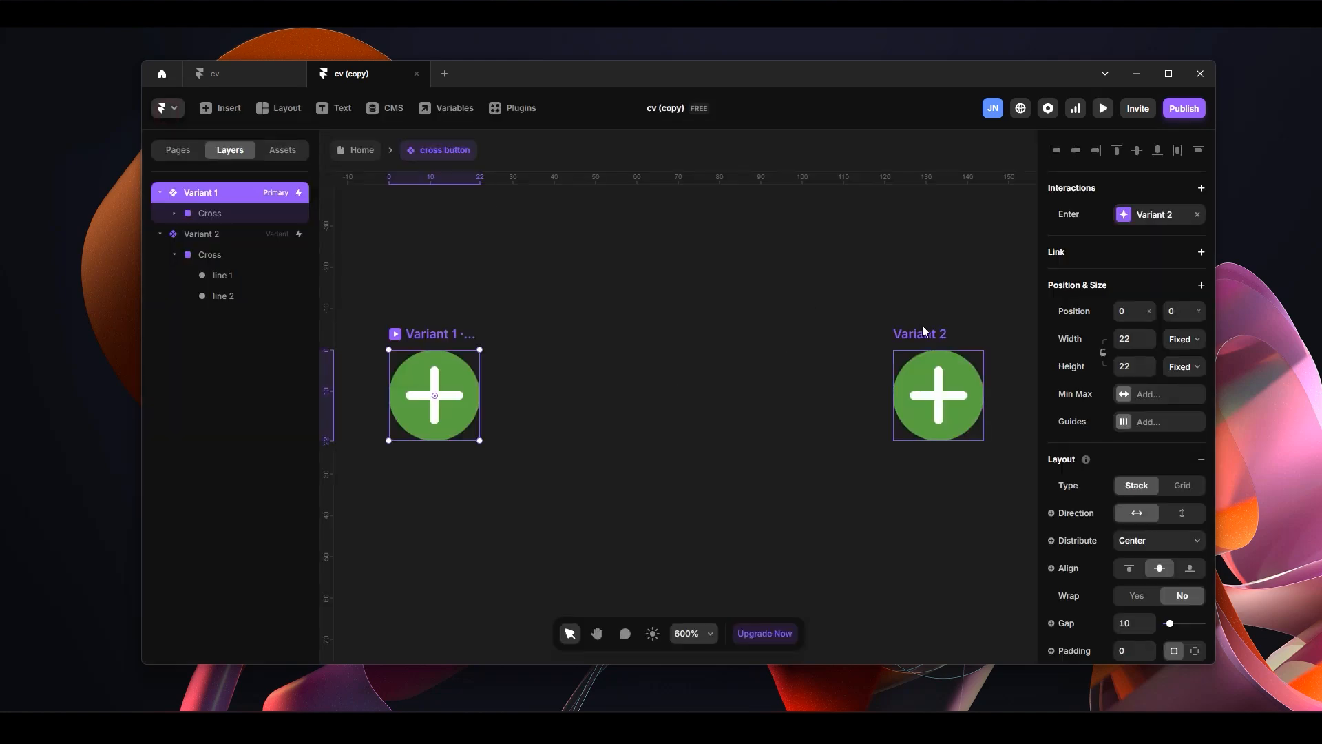
Add a transition to Variant 2 that switches to Variant 1 on Appear, and adjust its delay
{"action": "left_click", "coordinate": [938, 335]}
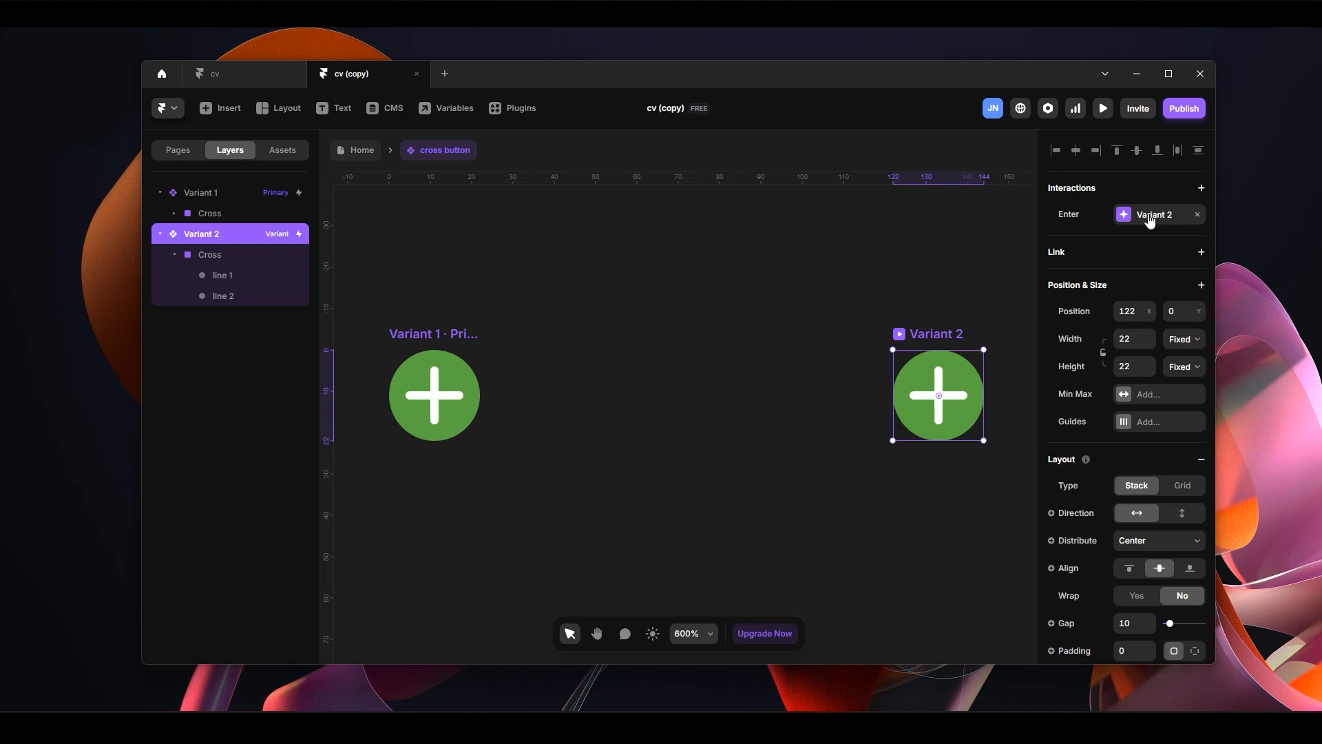
{"action": "left_click", "coordinate": [1200, 189]}
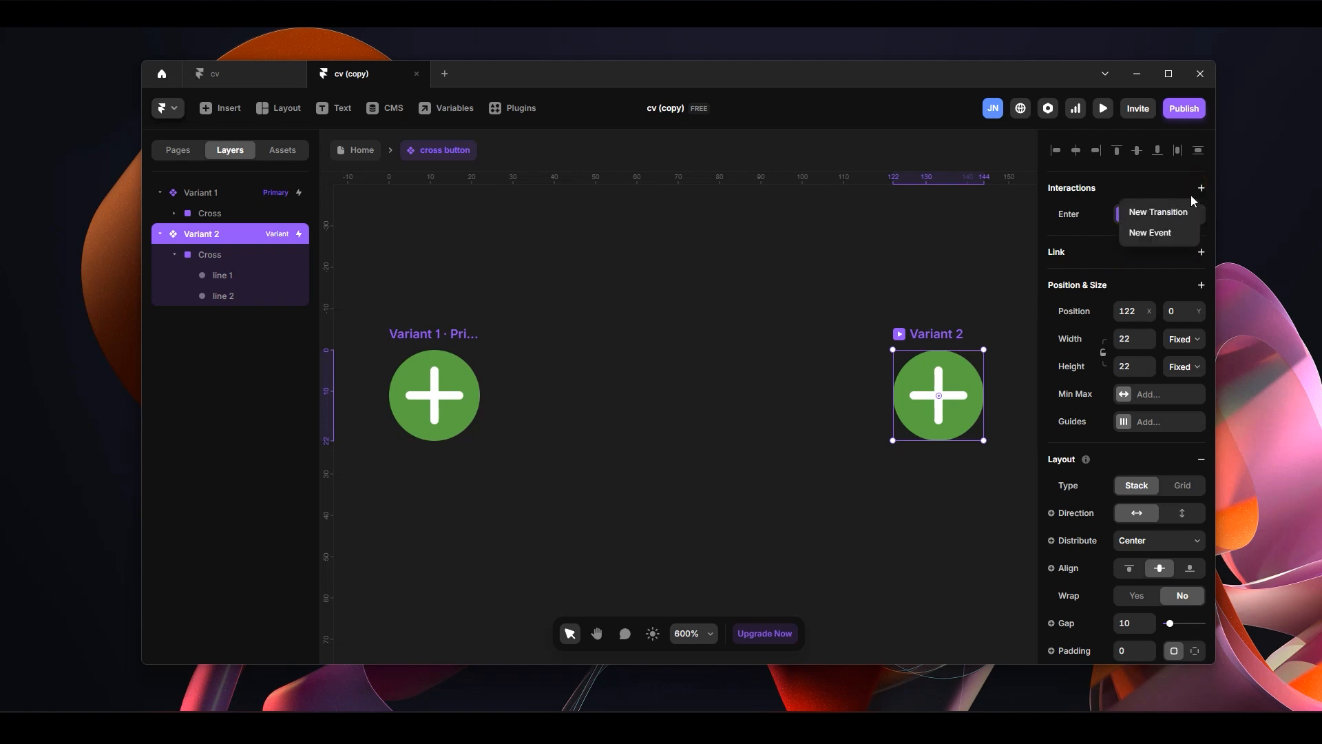
{"action": "left_click", "coordinate": [1159, 212]}
{"action": "left_click", "coordinate": [954, 254]}
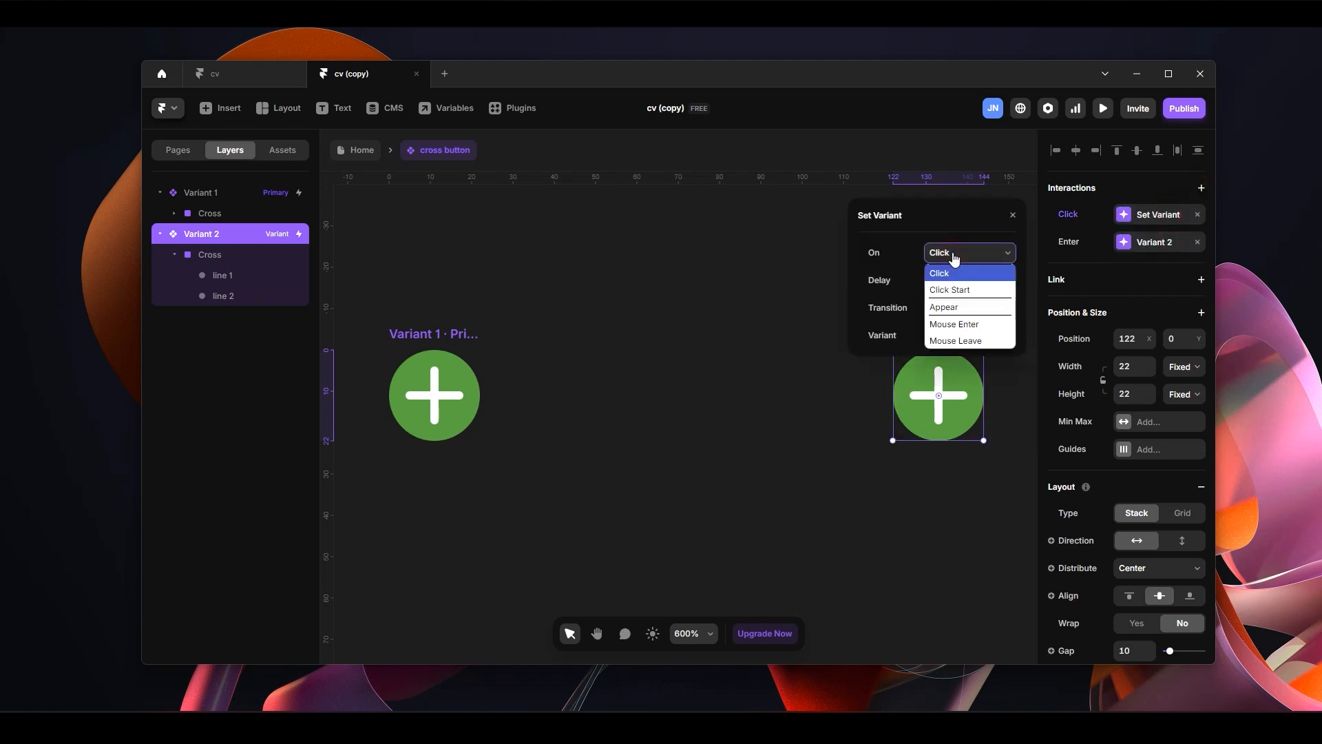
{"action": "left_click", "coordinate": [957, 307]}
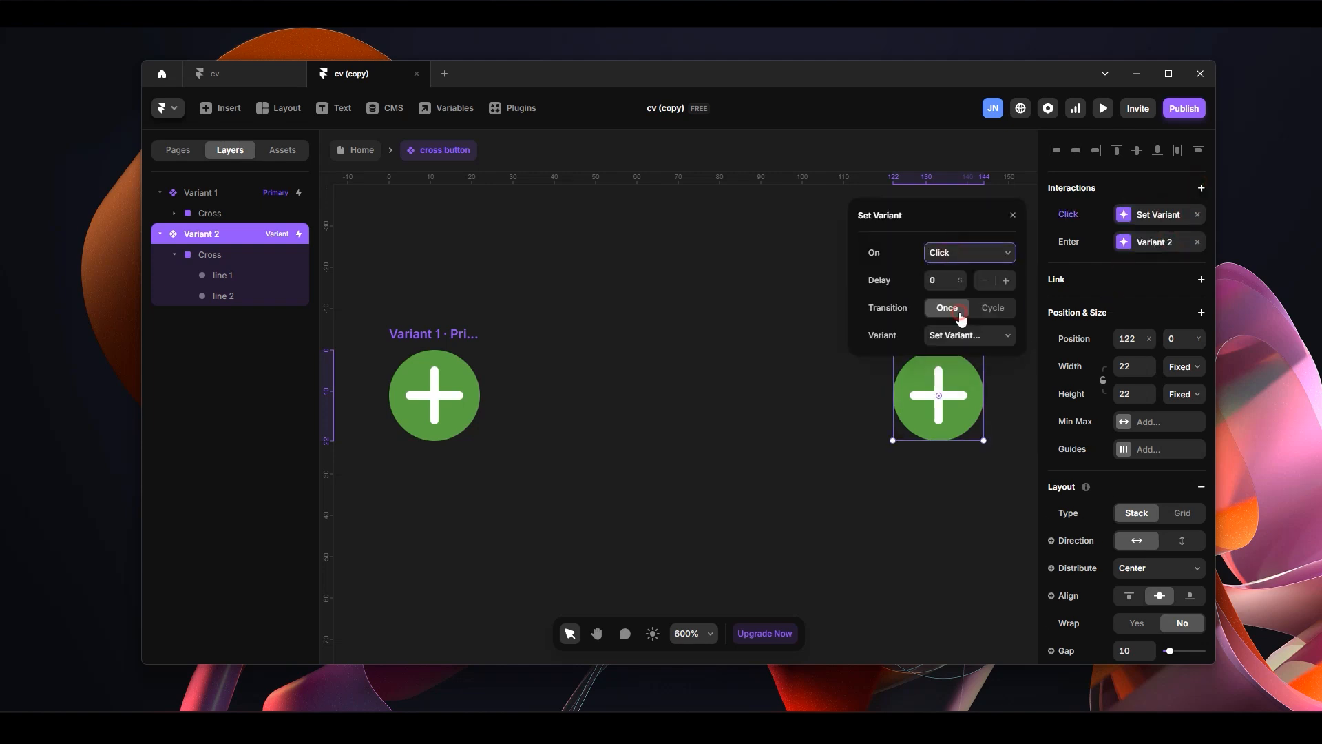
{"action": "left_click", "coordinate": [994, 336]}
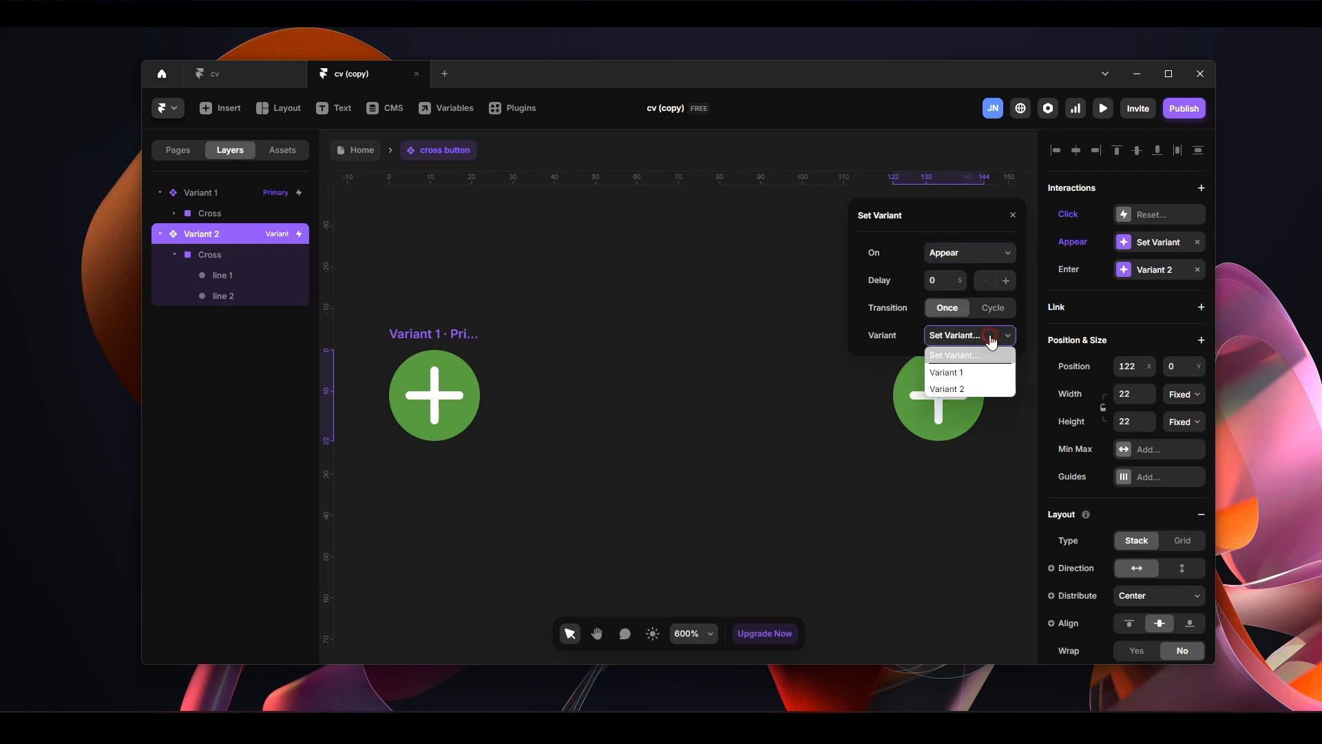
{"action": "left_click", "coordinate": [976, 378]}
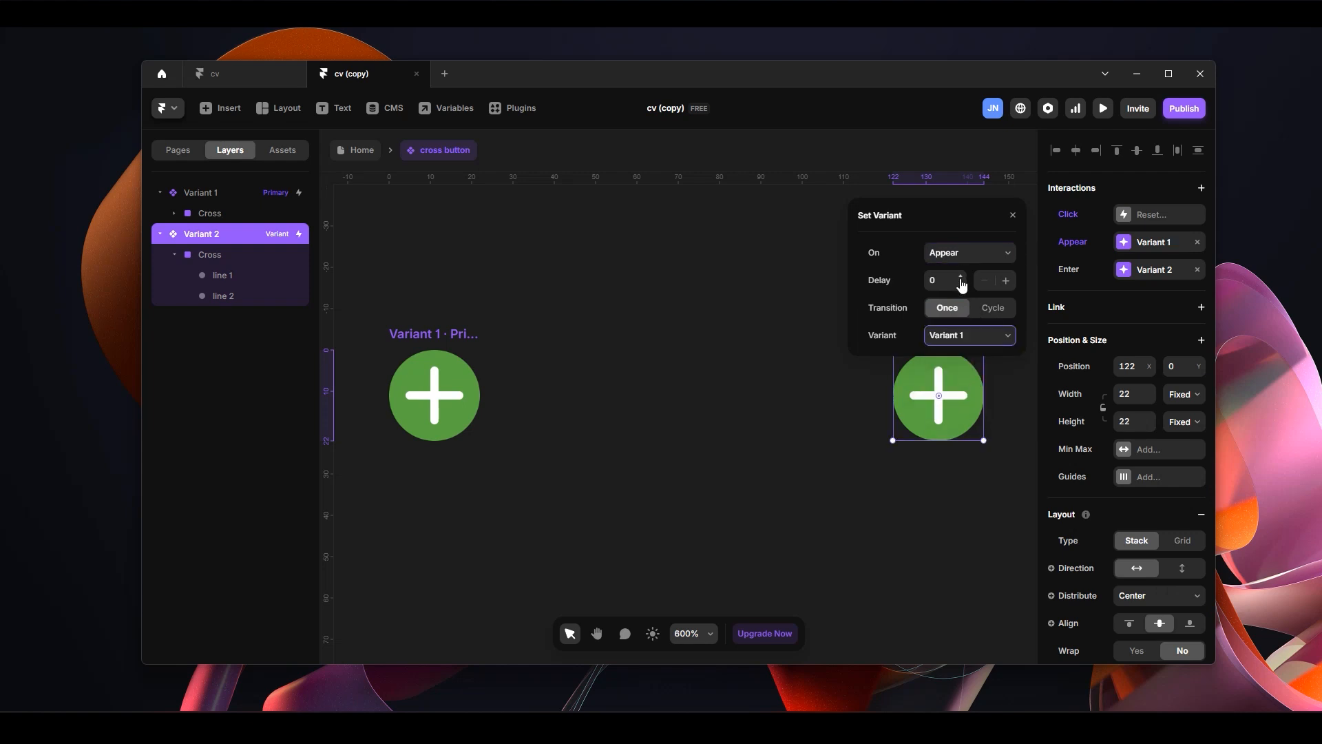
{"action": "left_click", "coordinate": [929, 219]}
{"action": "left_click_drag", "start_coordinate": [895, 227], "coordinate": [704, 235]}
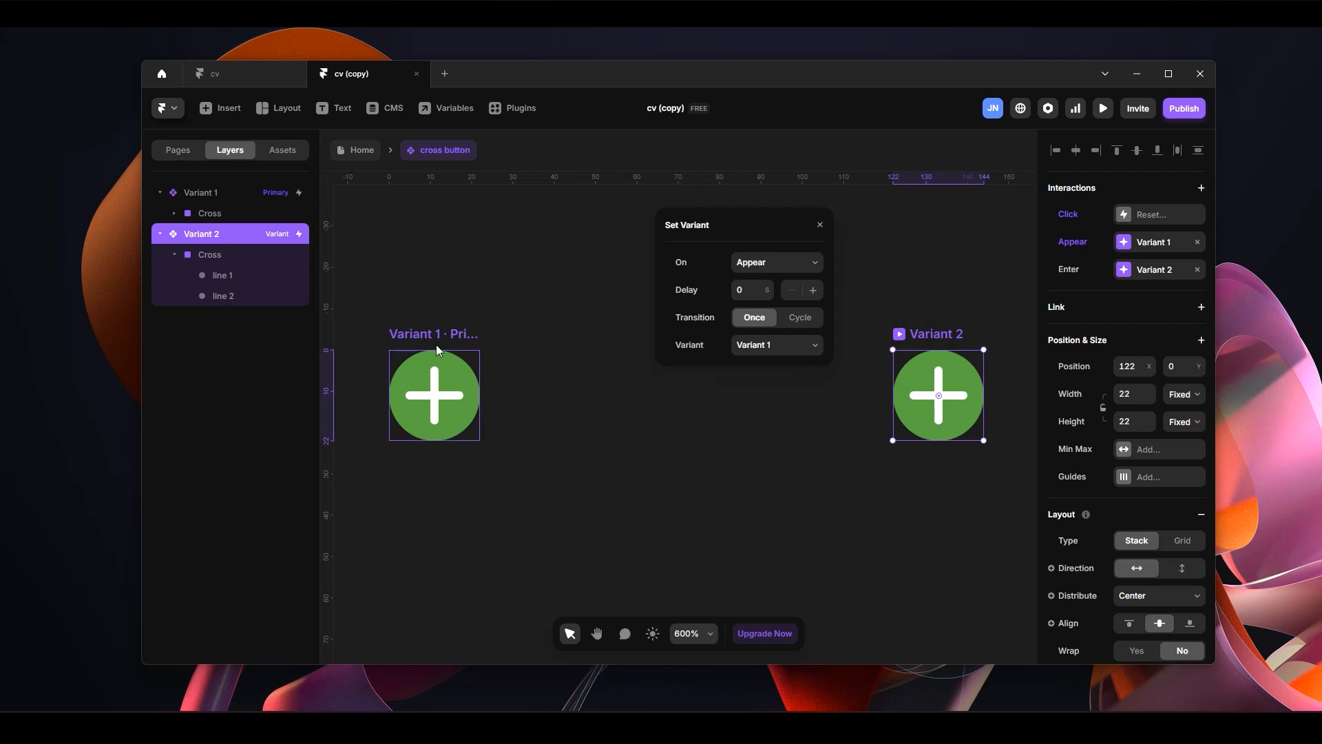
{"action": "left_click", "coordinate": [765, 284]}
{"action": "left_click", "coordinate": [766, 284]}
{"action": "left_click", "coordinate": [897, 264]}
Set the transition style of Variant 2 to Instant
{"action": "left_click", "coordinate": [917, 335]}
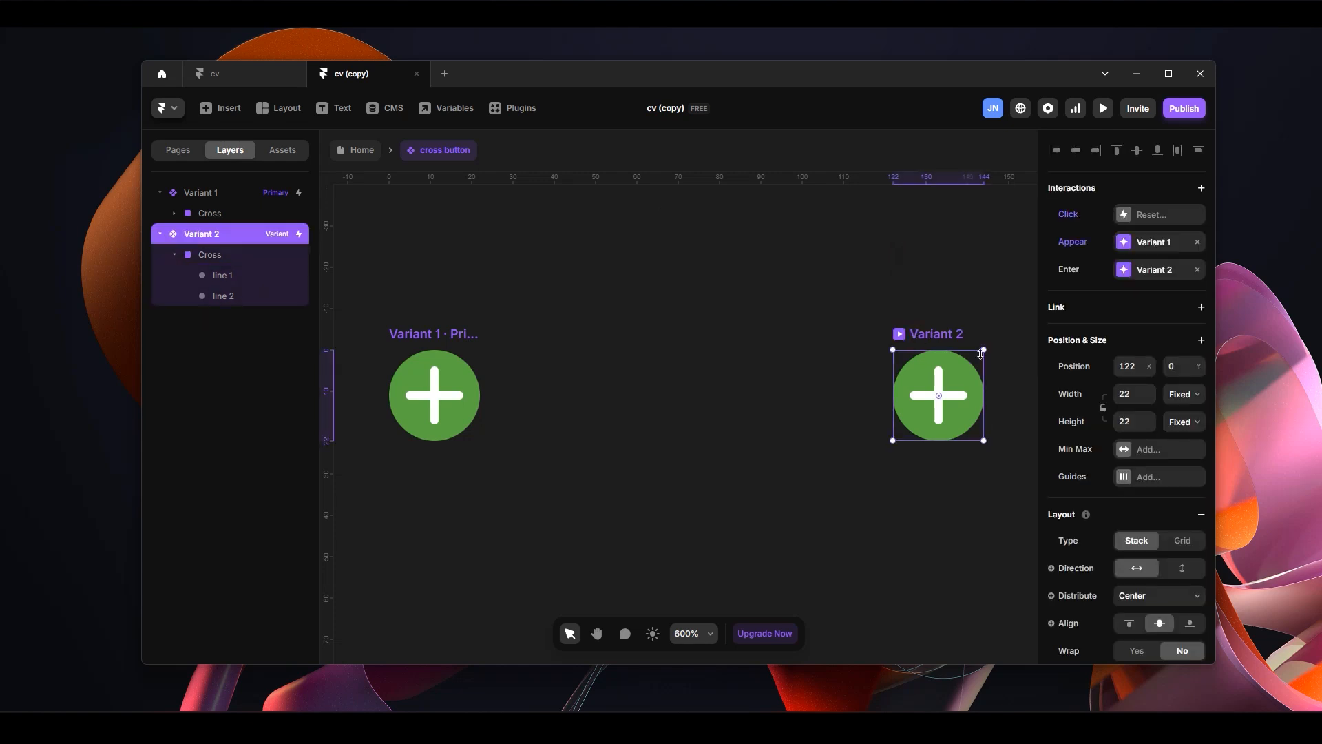
{"action": "scroll", "coordinate": [1125, 430], "scroll_direction": "down", "scroll_amount": 3}
{"action": "scroll", "coordinate": [1126, 430], "scroll_direction": "down", "scroll_amount": 3}
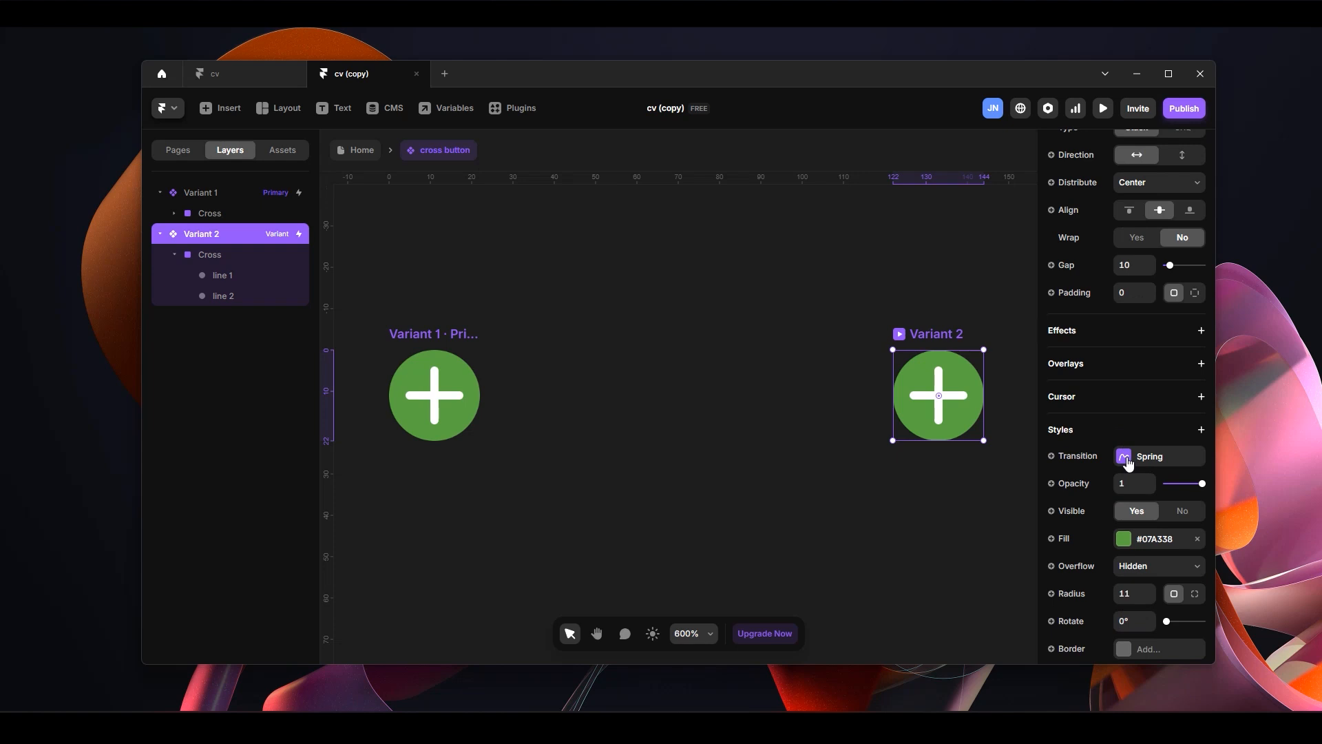
{"action": "left_click", "coordinate": [1130, 461]}
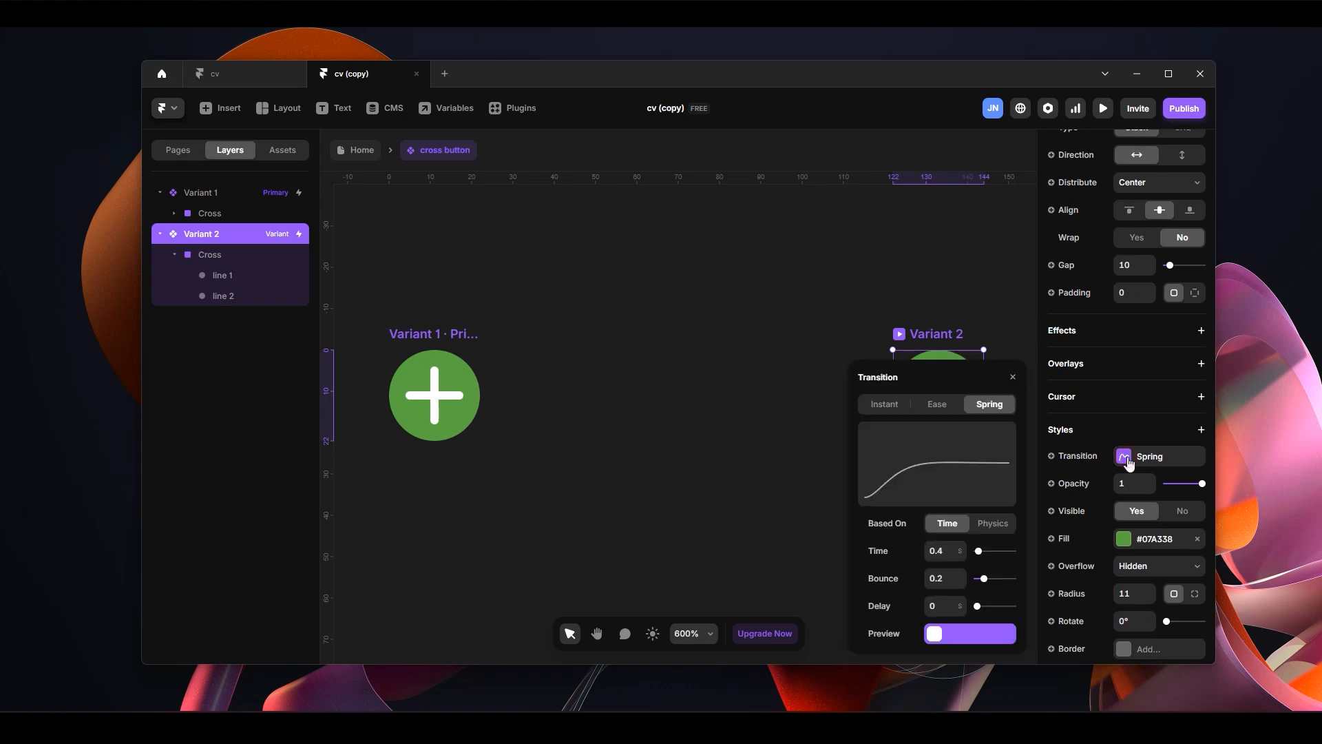
{"action": "left_click", "coordinate": [884, 404]}
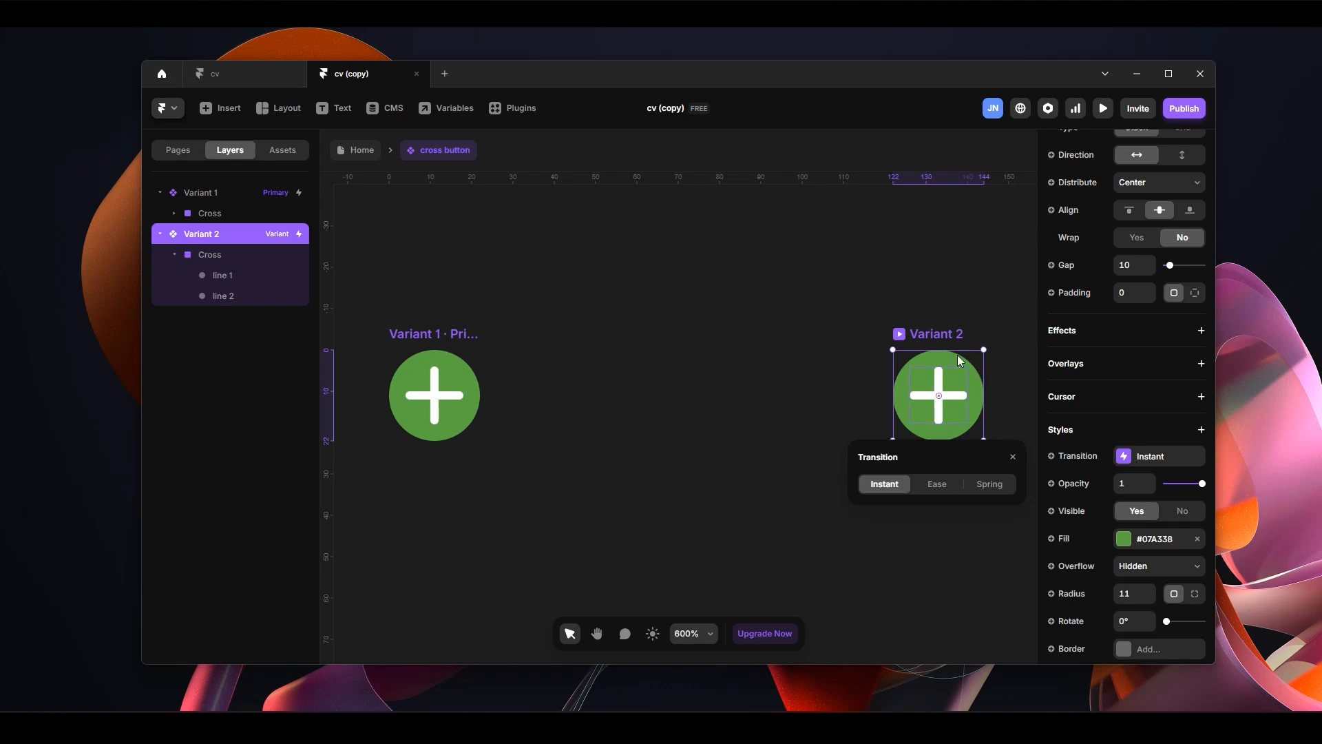
{"action": "left_click", "coordinate": [826, 324]}
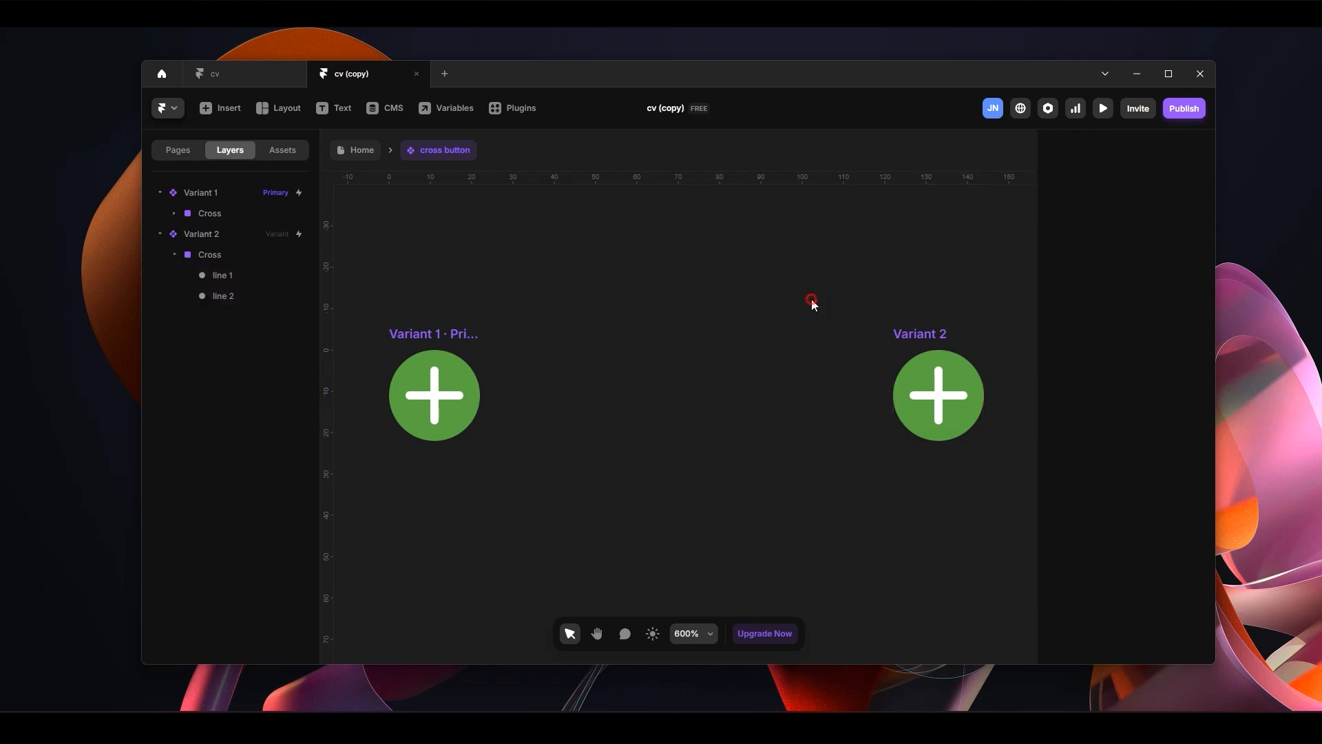
Compare the two variants, and preview the hover rotation with Variant 2's Instant transition
{"action": "left_click", "coordinate": [444, 332]}
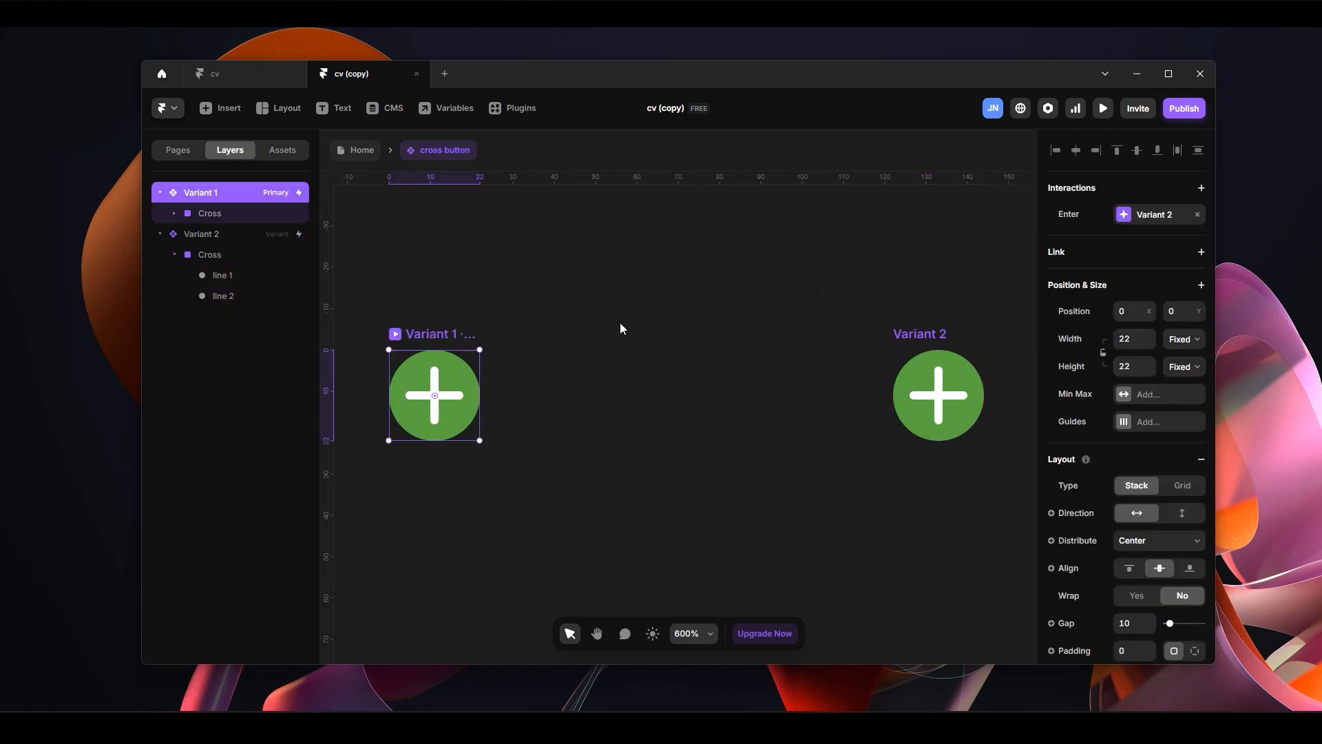
{"action": "left_click", "coordinate": [937, 335]}
{"action": "left_click", "coordinate": [436, 352]}
{"action": "left_click", "coordinate": [934, 332]}
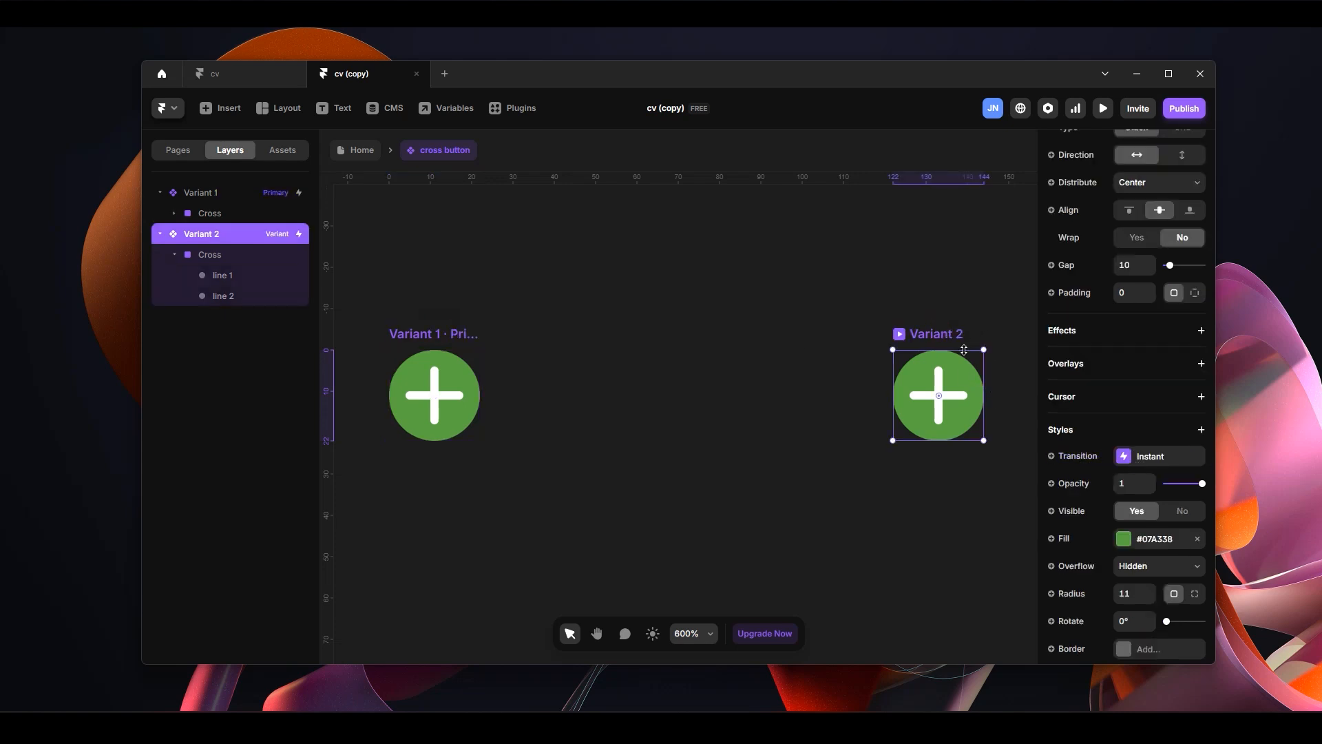
{"action": "left_click", "coordinate": [444, 338]}
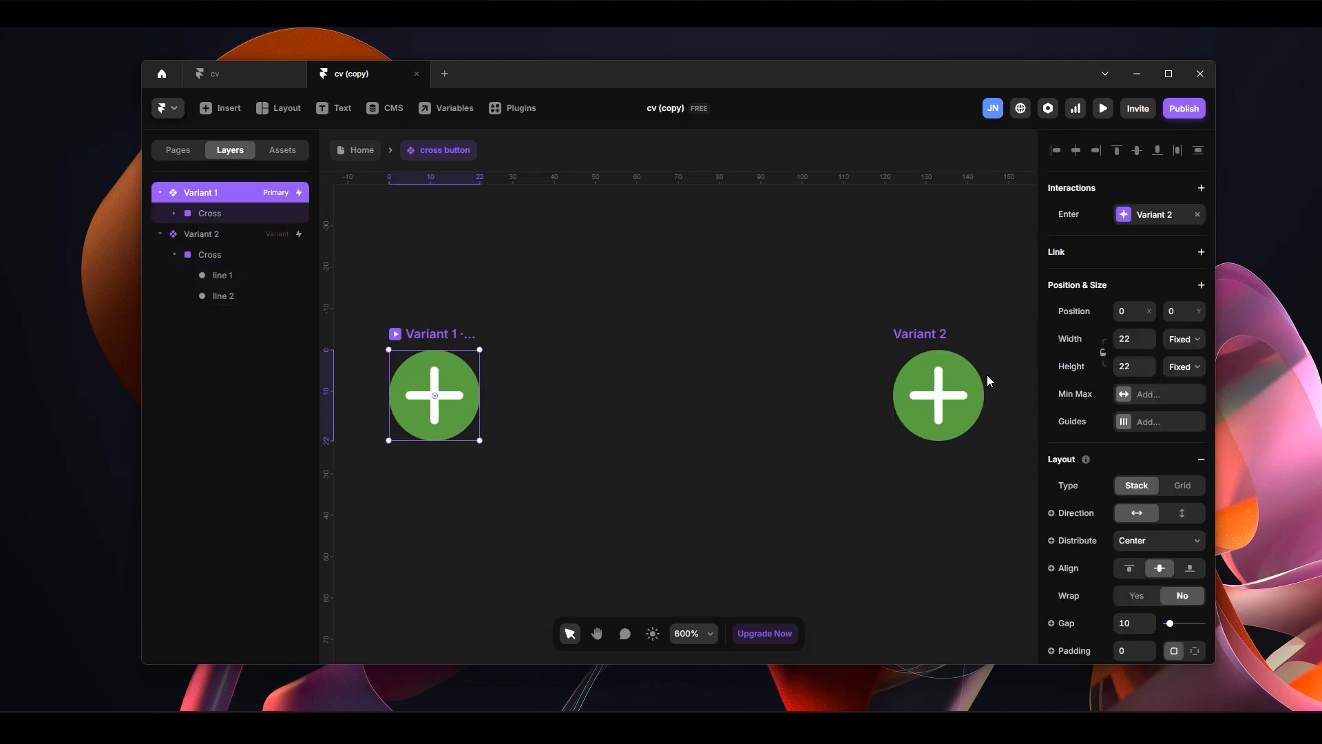
{"action": "left_click", "coordinate": [395, 335]}
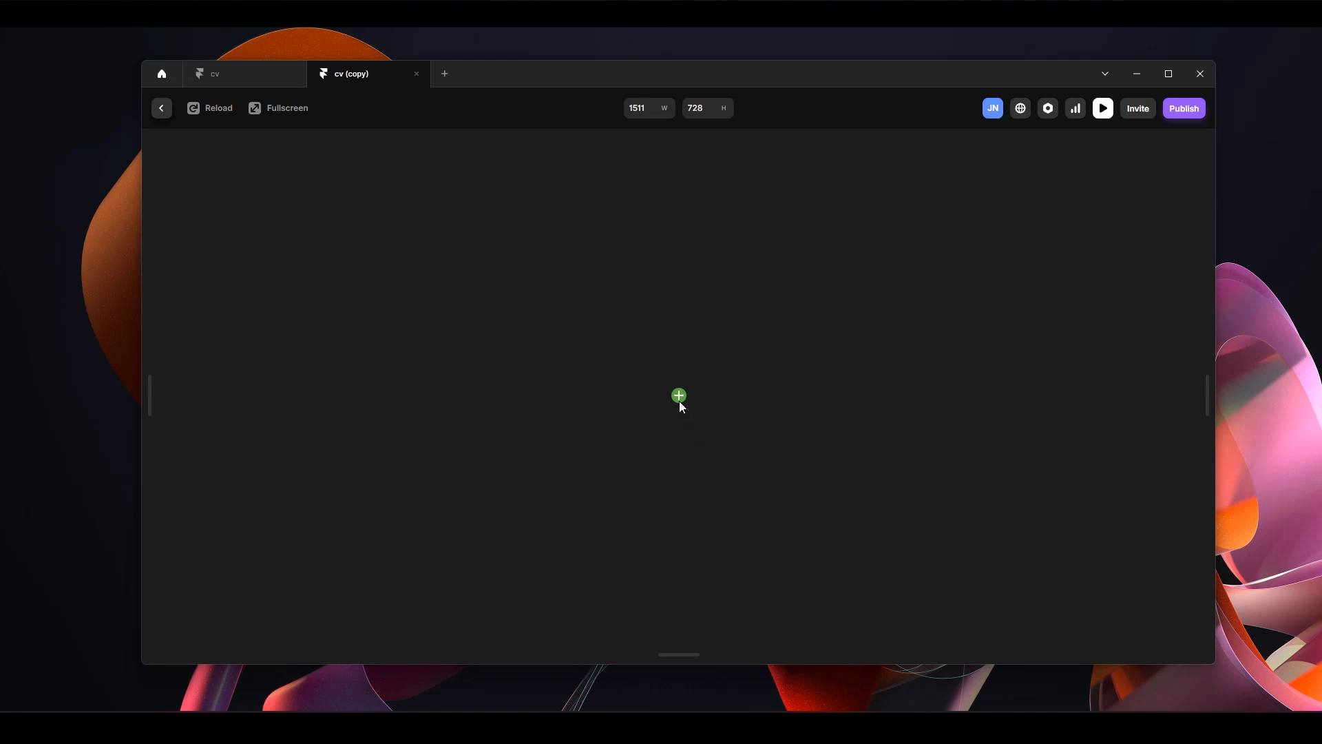
{"action": "left_click", "coordinate": [162, 108]}
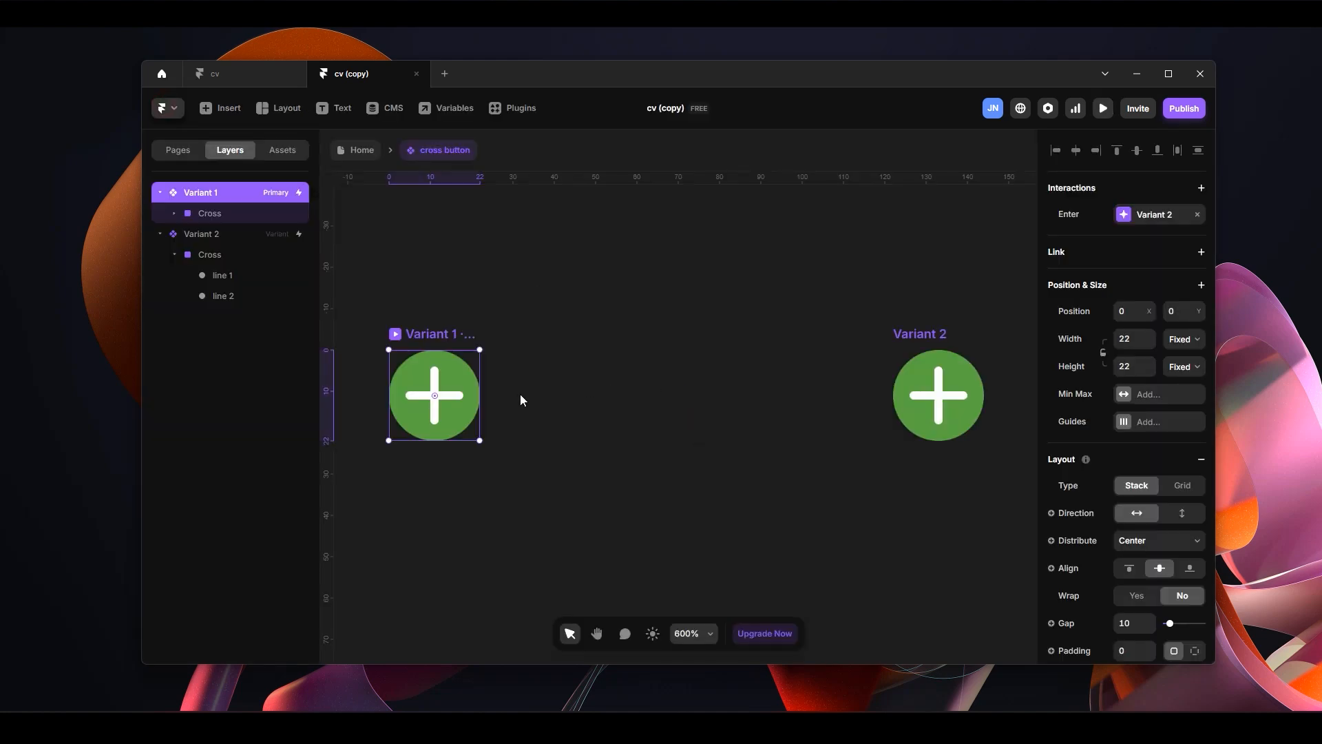
Change Variant 1's transition style to Ease with the Ease In curve and a time of 0.7 s
{"action": "scroll", "coordinate": [1143, 515], "scroll_direction": "down", "scroll_amount": 3}
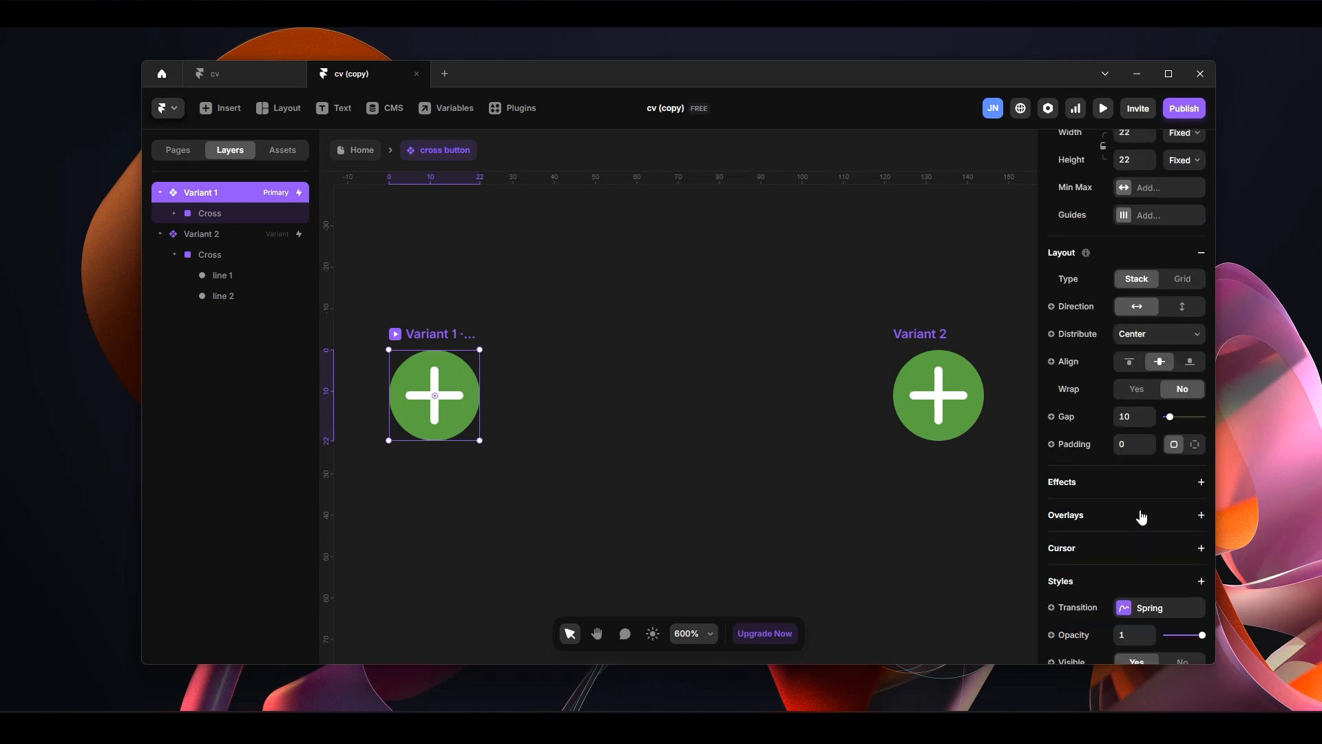
{"action": "scroll", "coordinate": [1141, 516], "scroll_direction": "down", "scroll_amount": 1}
{"action": "left_click", "coordinate": [1149, 539]}
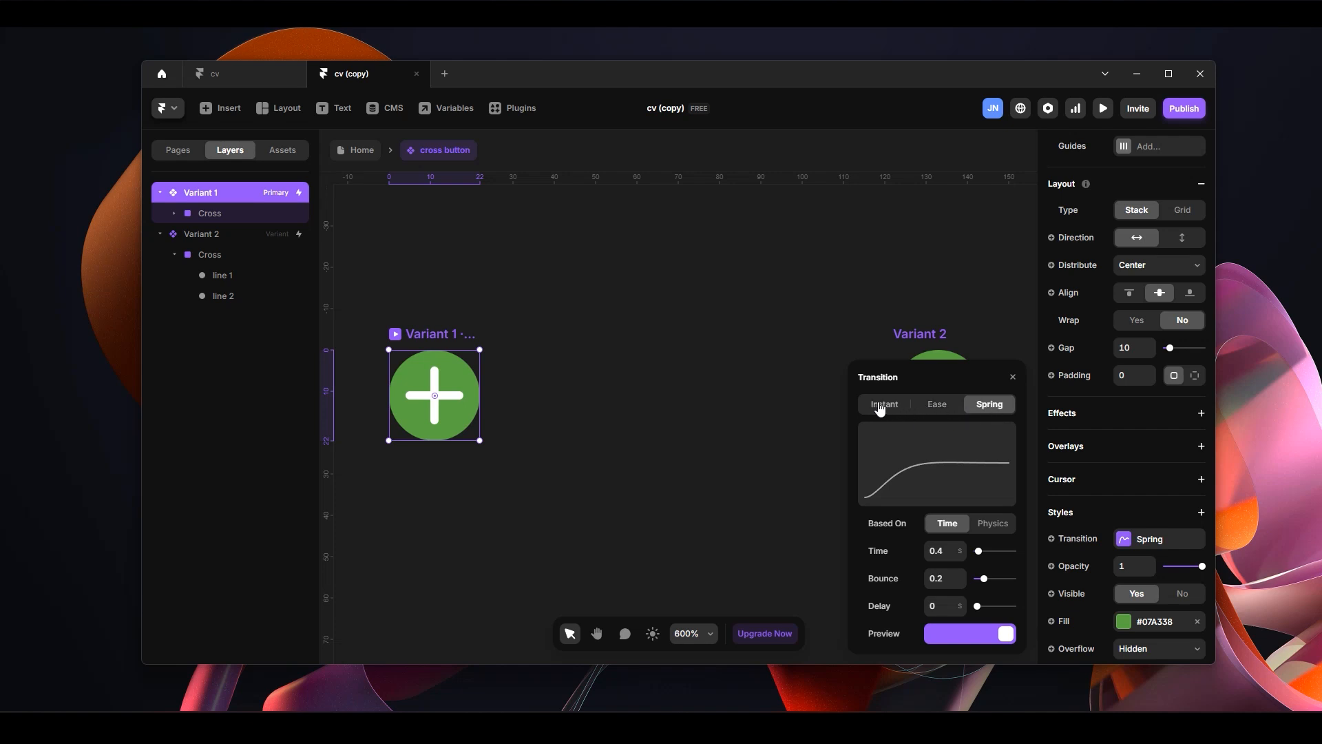
{"action": "left_click", "coordinate": [943, 409]}
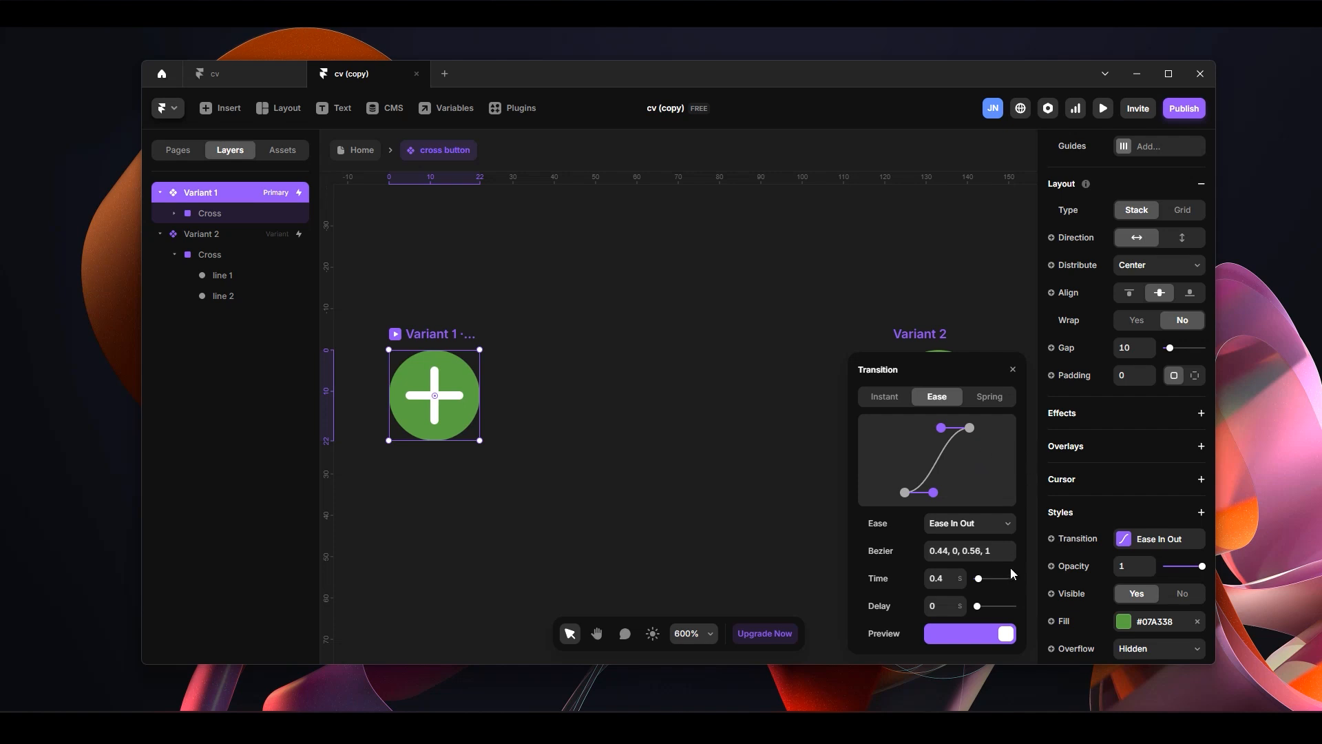
{"action": "left_click", "coordinate": [985, 525]}
{"action": "left_click", "coordinate": [969, 560]}
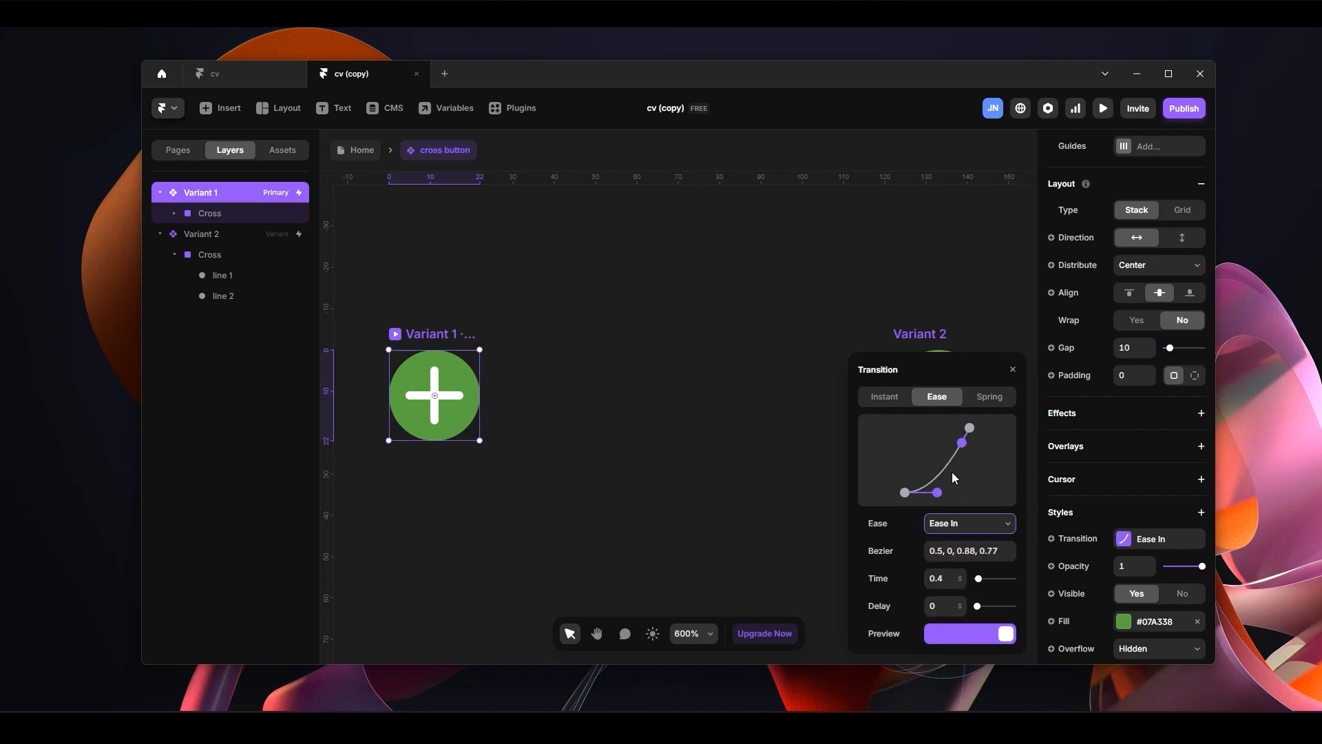
{"action": "left_click", "coordinate": [960, 576]}
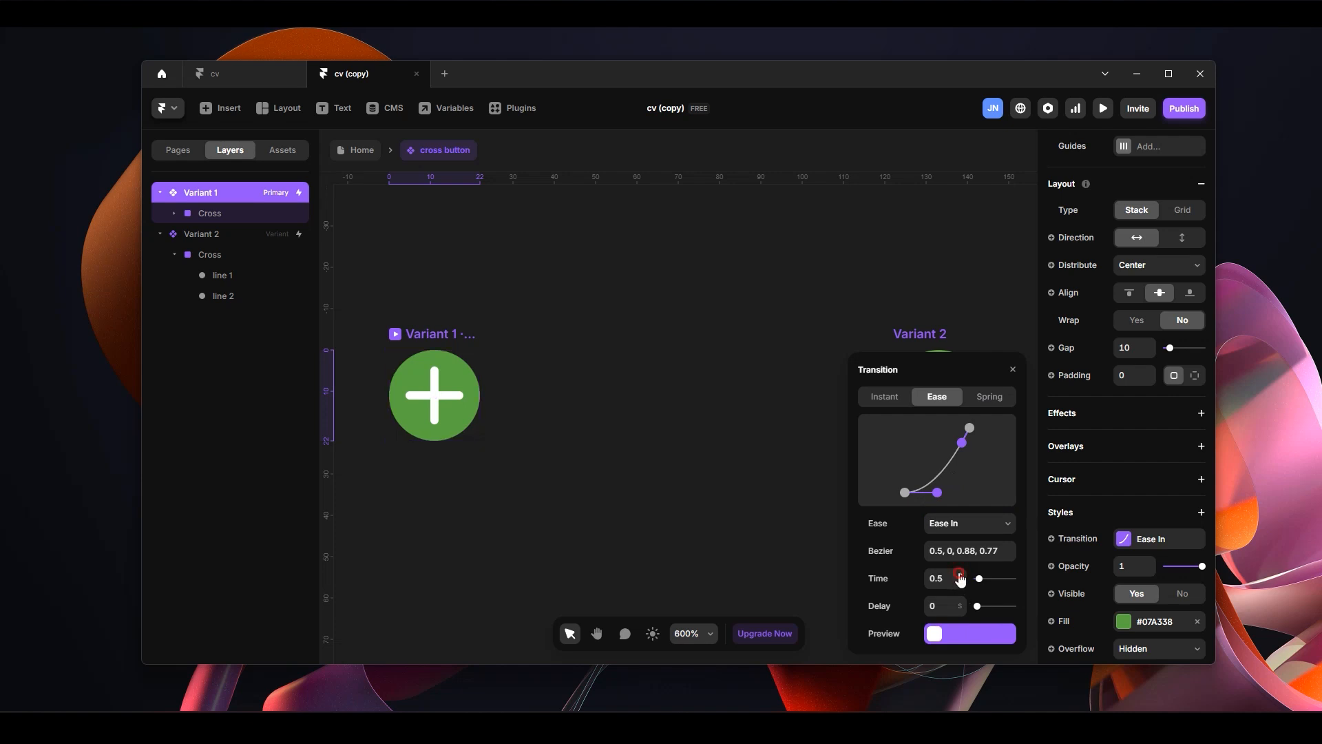
{"action": "left_click", "coordinate": [960, 575]}
{"action": "left_click", "coordinate": [959, 584]}
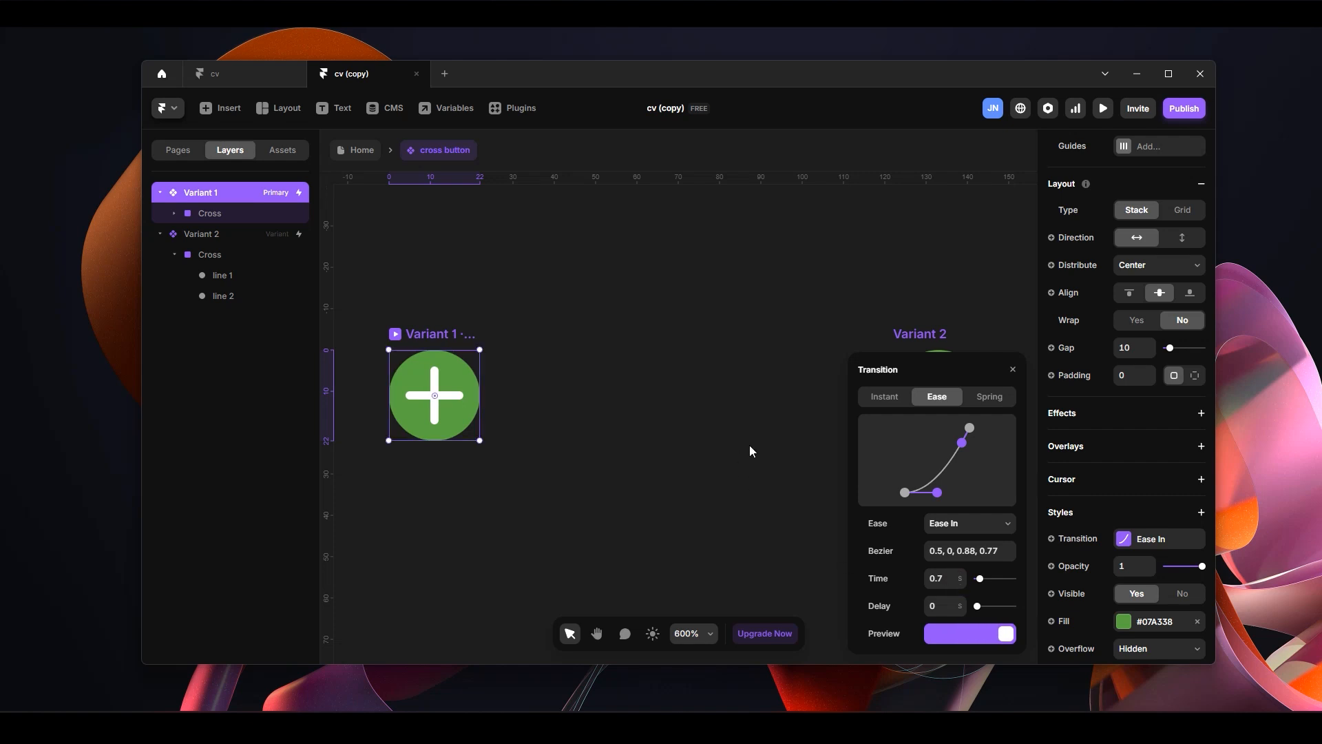
{"action": "left_click", "coordinate": [605, 301]}
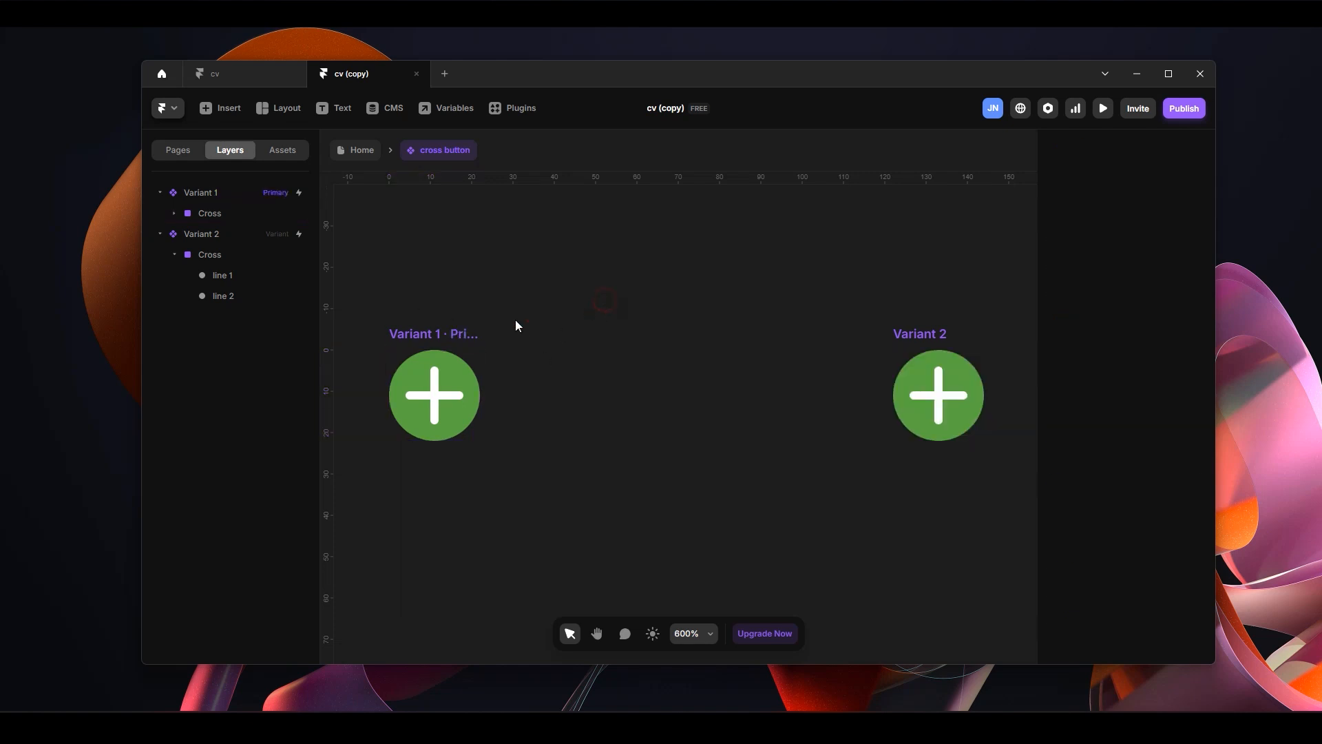
Preview the cross button's hover rotation with Variant 1's Ease In transition
{"action": "left_click", "coordinate": [395, 334]}
{"action": "key", "text": "ctrl+p"}
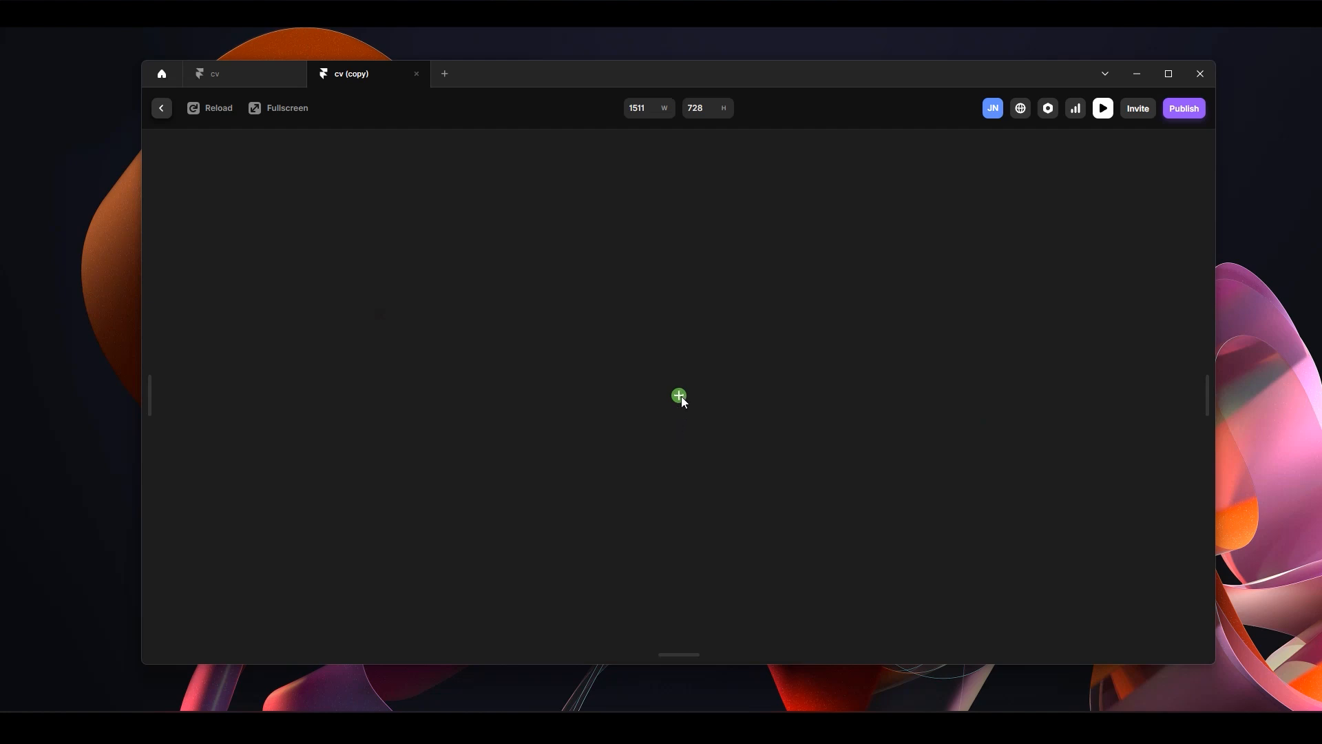
{"action": "left_click", "coordinate": [160, 109]}
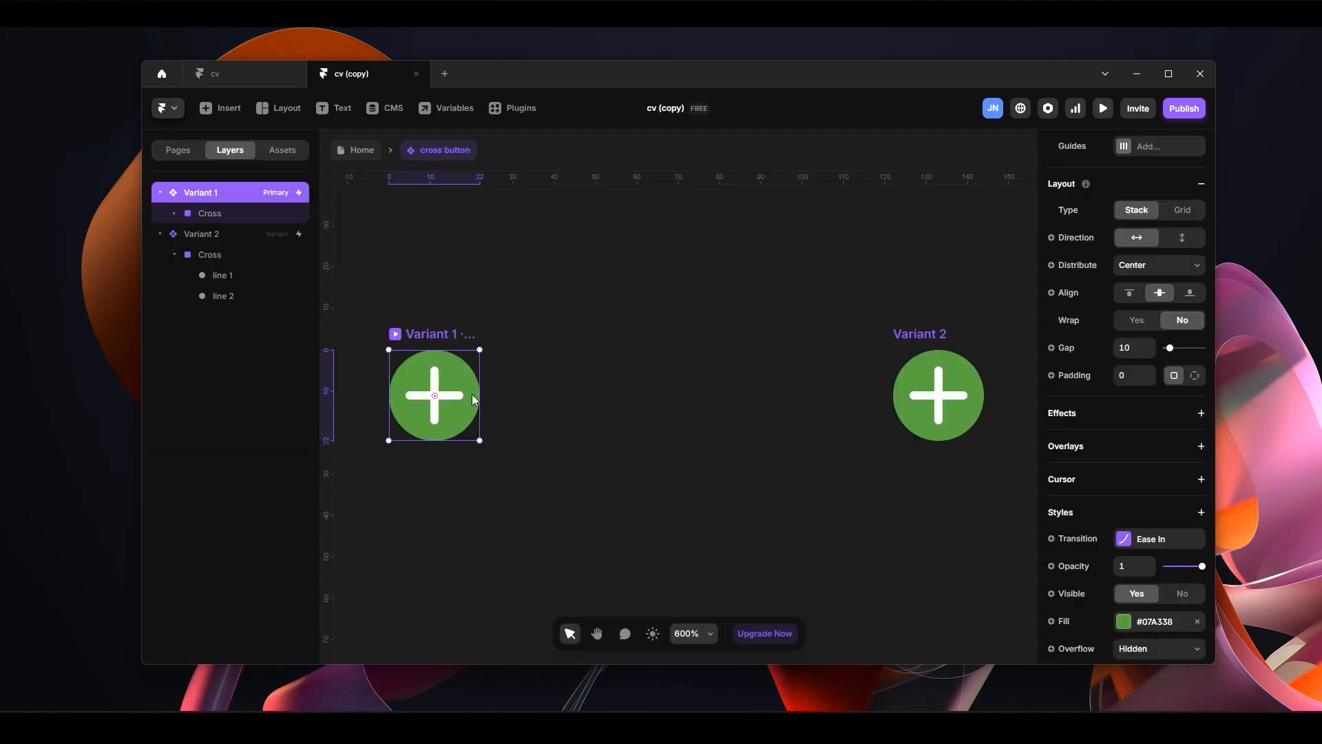
Try different times for Variant 1's Ease In transition and undo the last change
{"action": "left_click", "coordinate": [1160, 540]}
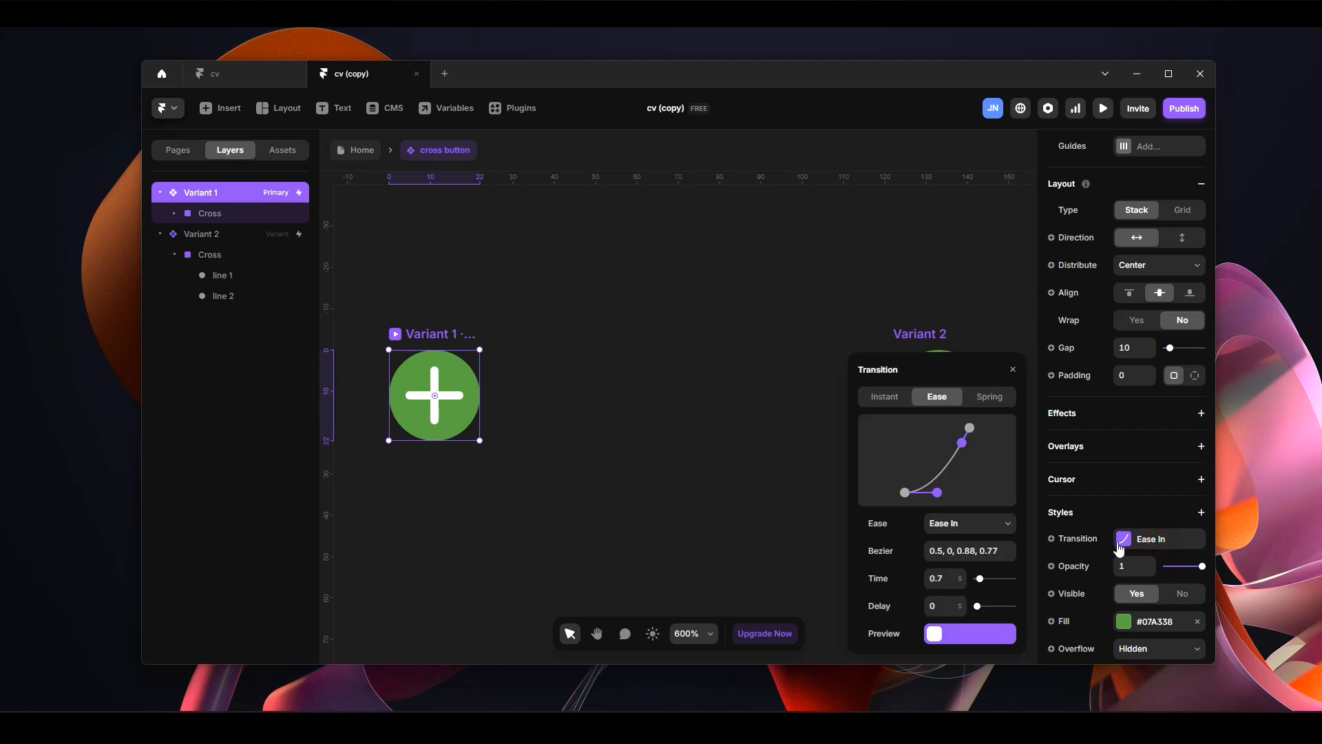
{"action": "left_click", "coordinate": [961, 576]}
{"action": "left_click", "coordinate": [960, 576]}
{"action": "double_click", "coordinate": [960, 582]}
{"action": "left_click", "coordinate": [613, 449]}
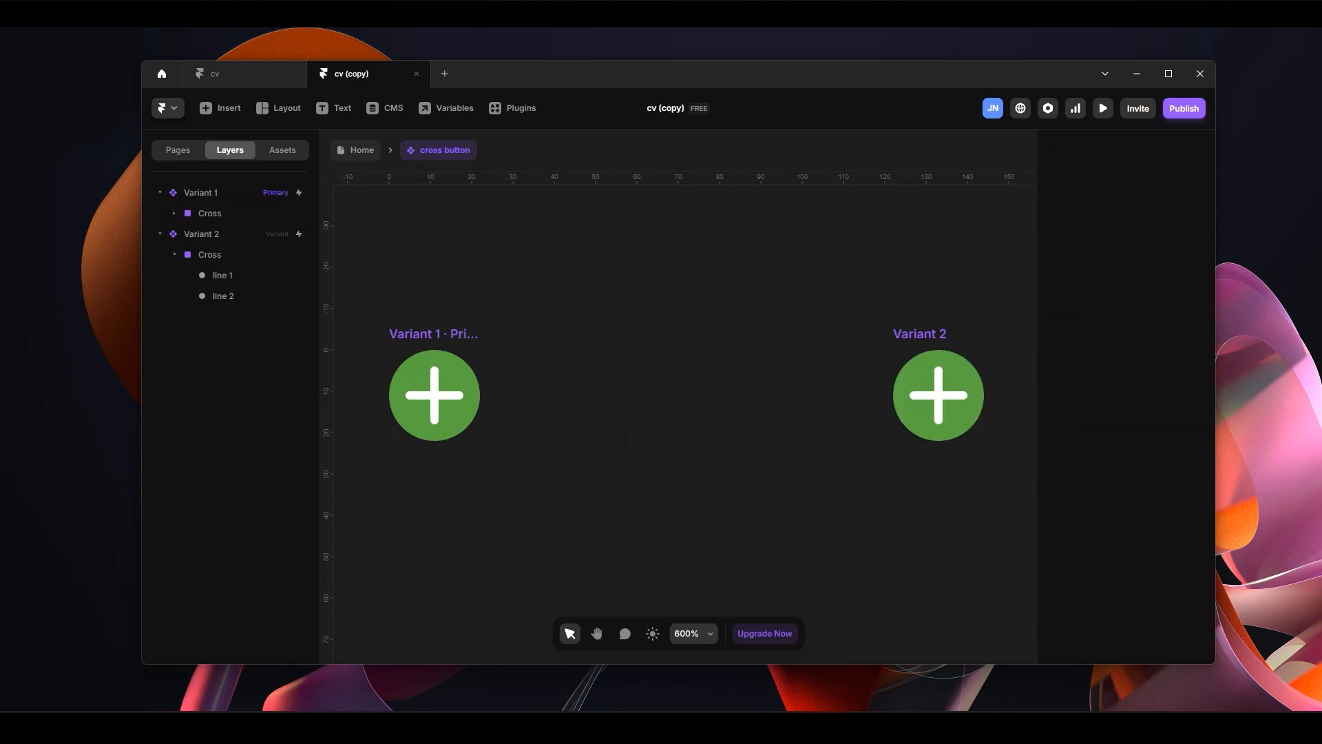
{"action": "key", "text": "ctrl+z"}
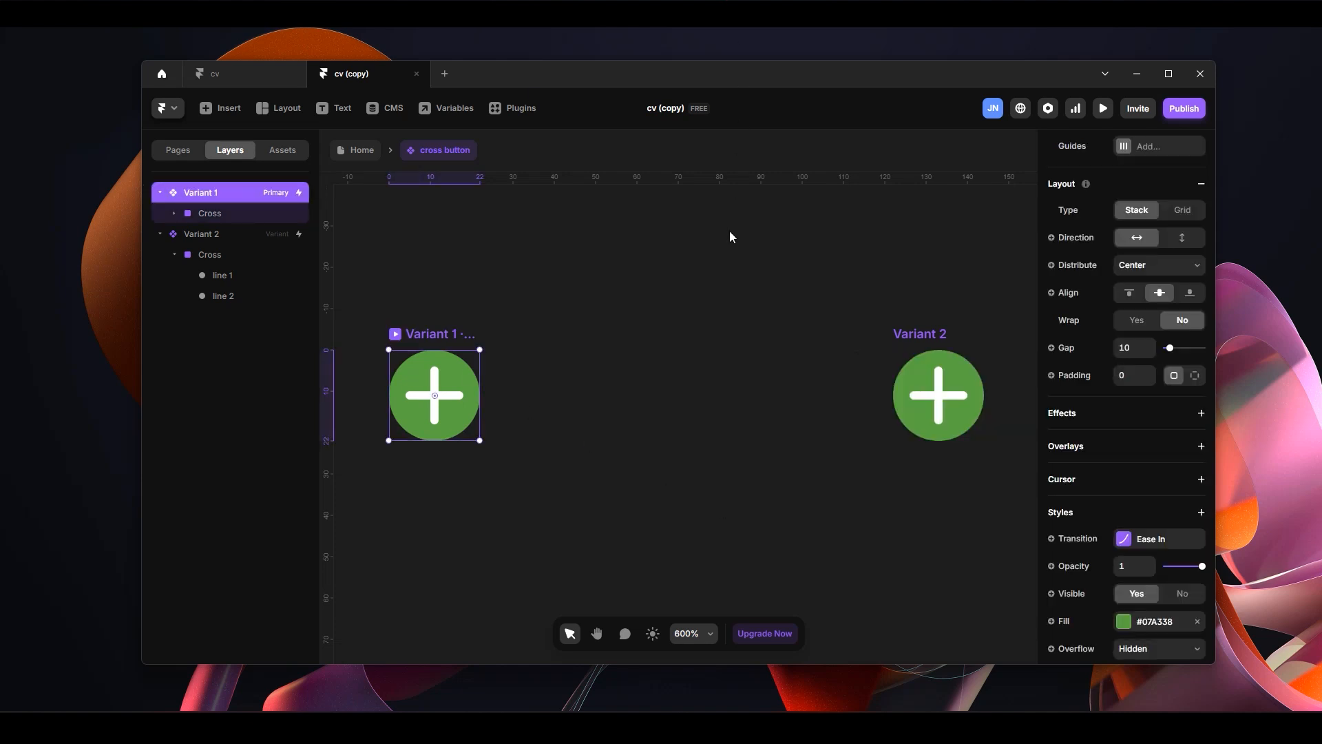
Preview Variant 1's hover rotation once more and select Variant 2
{"action": "left_click", "coordinate": [396, 334]}
{"action": "left_click", "coordinate": [781, 341]}
{"action": "left_click", "coordinate": [950, 334]}
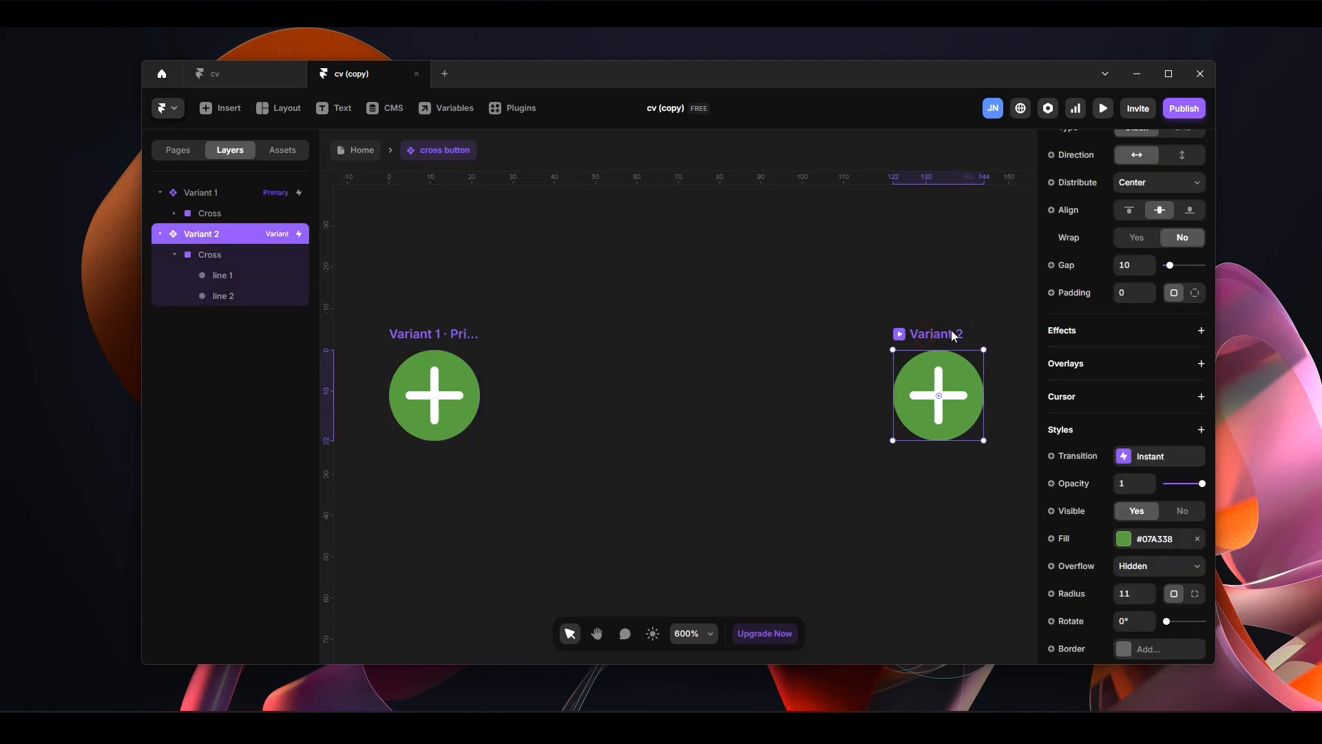
Review Variant 2's Appear interaction and transition settings, and Variant 1's interaction, in the cross button component
{"action": "scroll", "coordinate": [1100, 344], "scroll_direction": "up", "scroll_amount": 6}
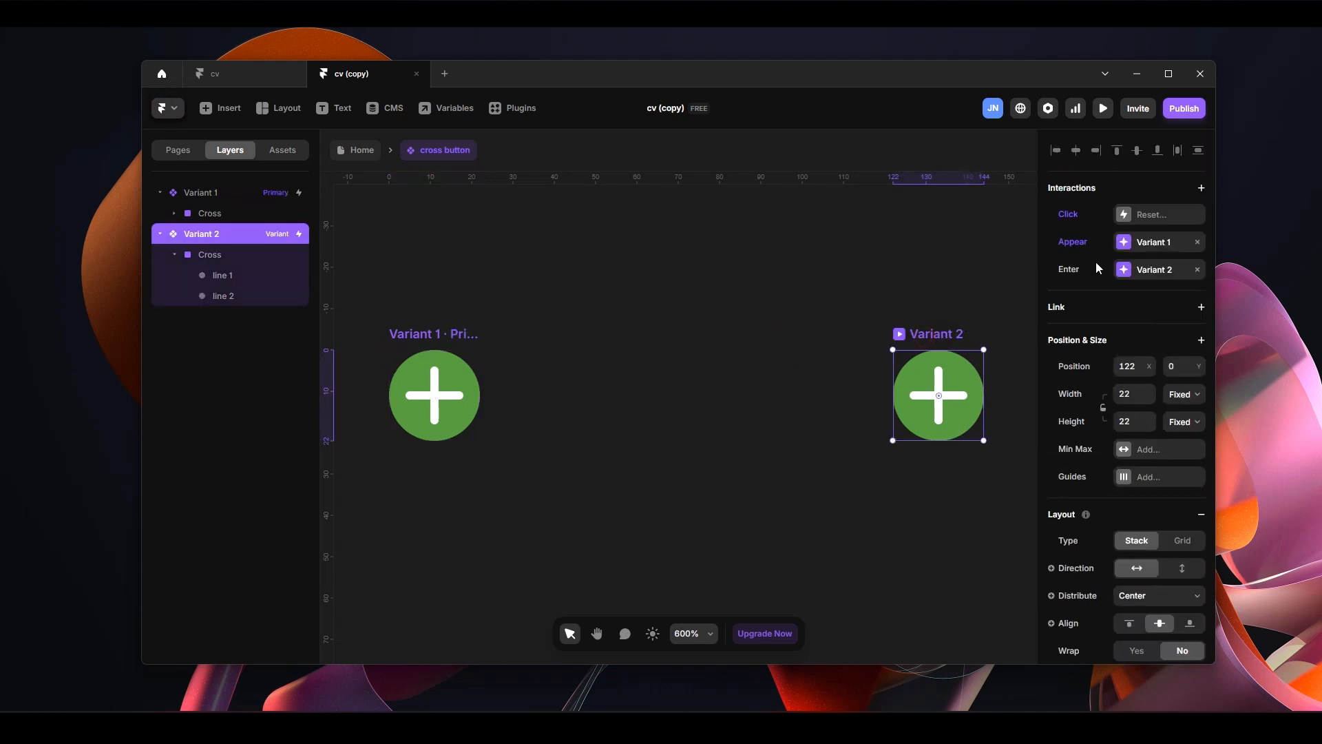
{"action": "left_click", "coordinate": [1136, 248]}
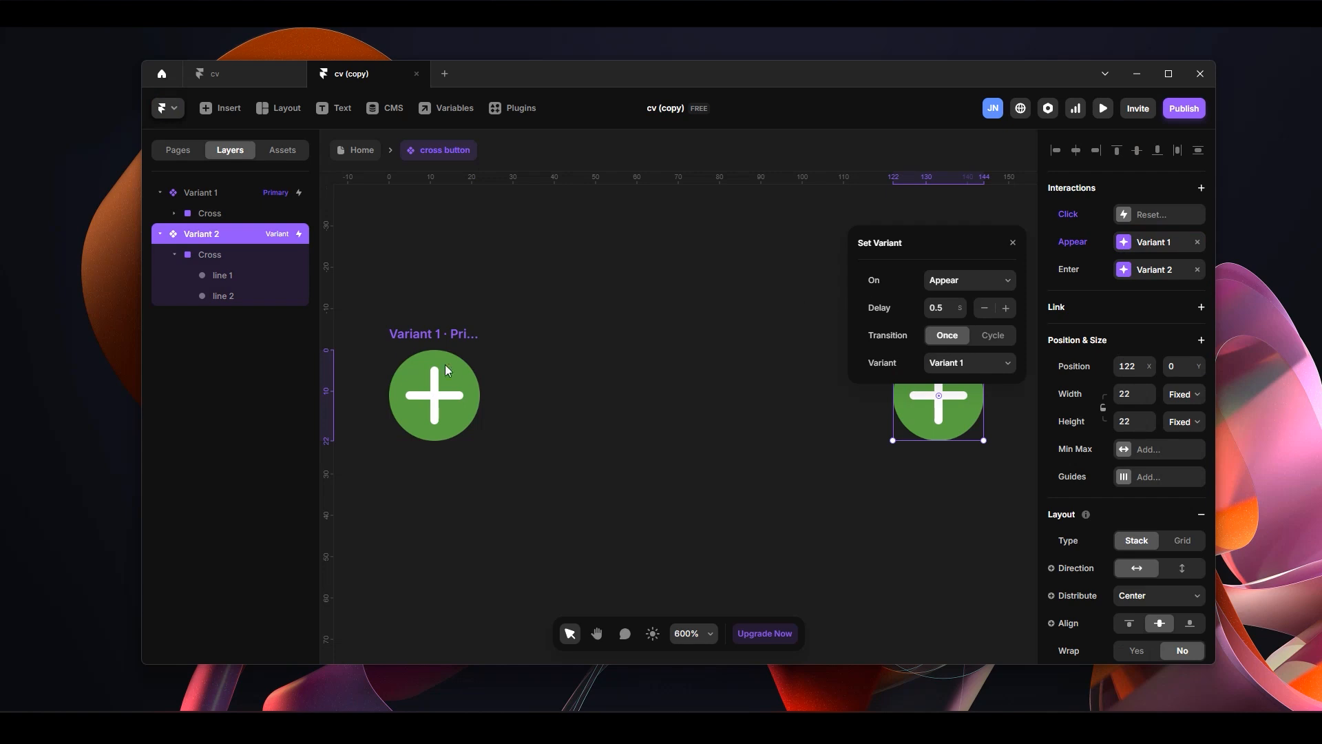
{"action": "left_click", "coordinate": [961, 312]}
{"action": "left_click", "coordinate": [962, 304]}
{"action": "scroll", "coordinate": [1133, 527], "scroll_direction": "down", "scroll_amount": 4}
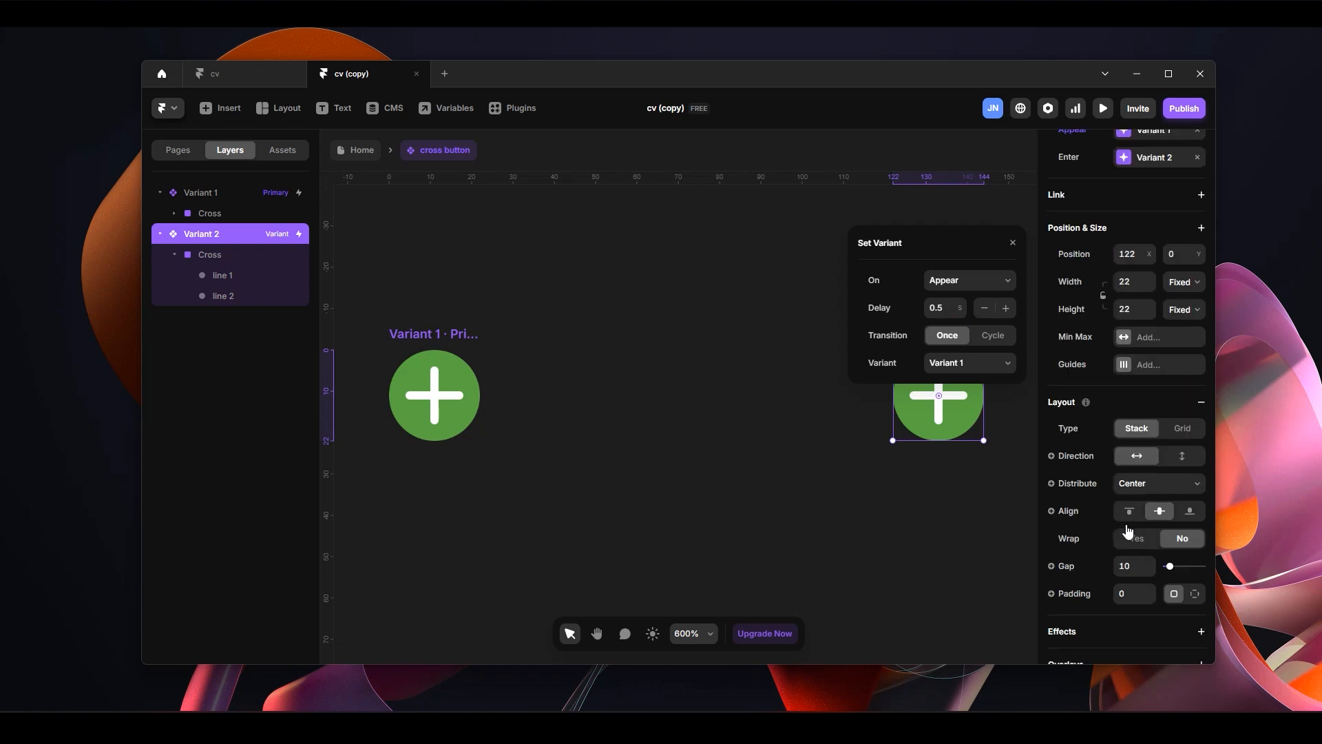
{"action": "left_click", "coordinate": [1136, 598]}
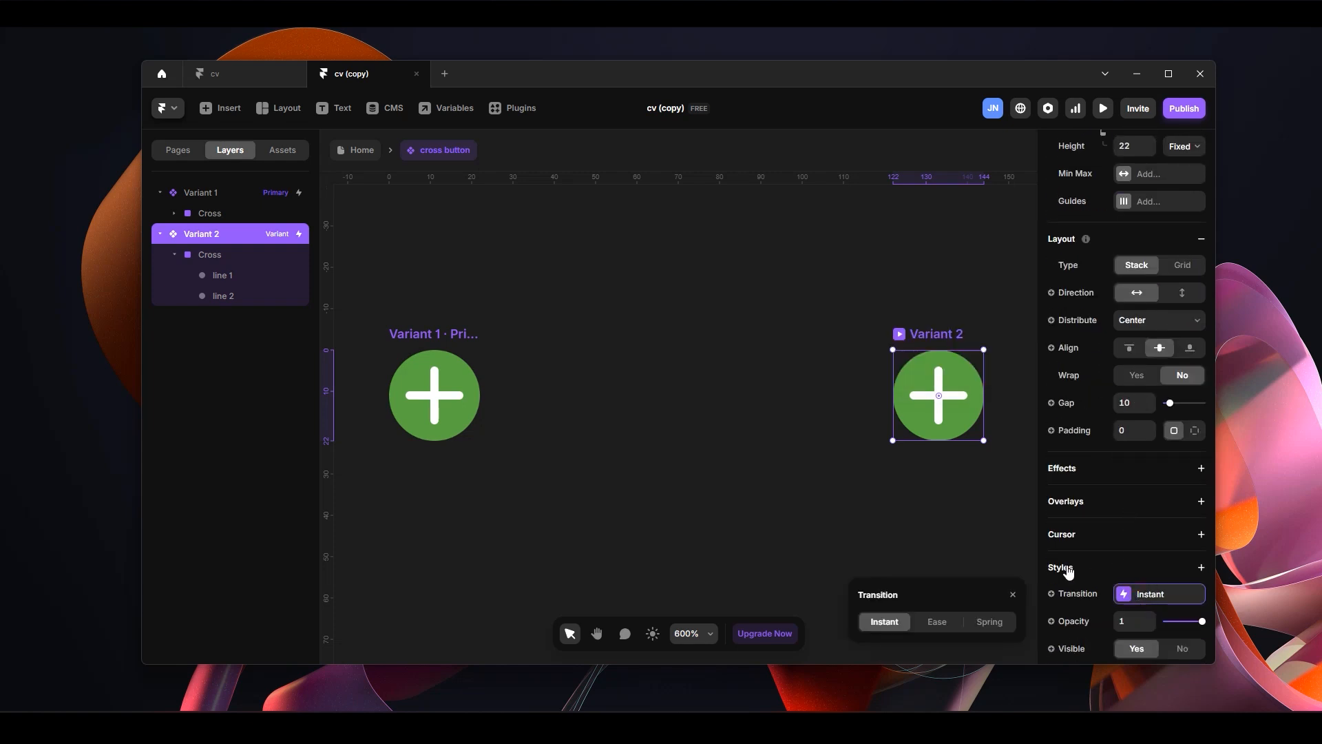
{"action": "left_click", "coordinate": [773, 375]}
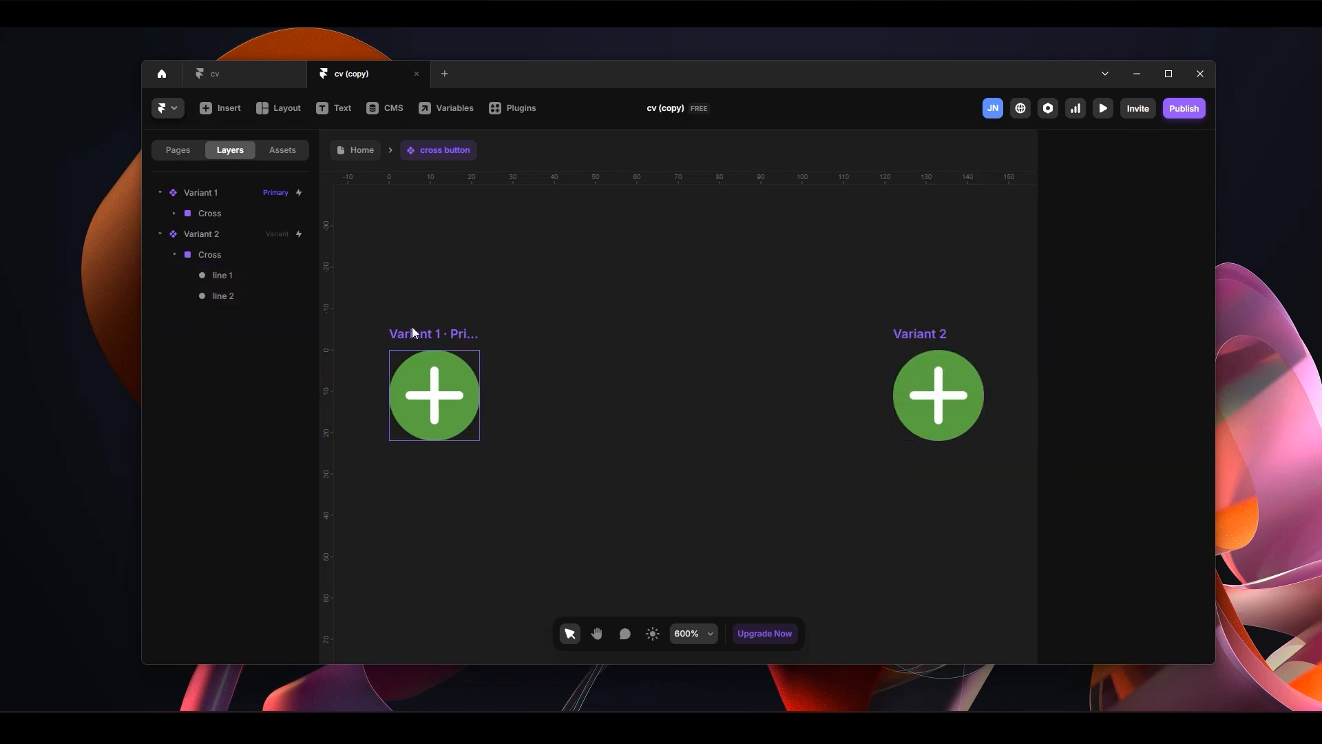
{"action": "left_click", "coordinate": [435, 337]}
{"action": "scroll", "coordinate": [1130, 344], "scroll_direction": "up", "scroll_amount": 4}
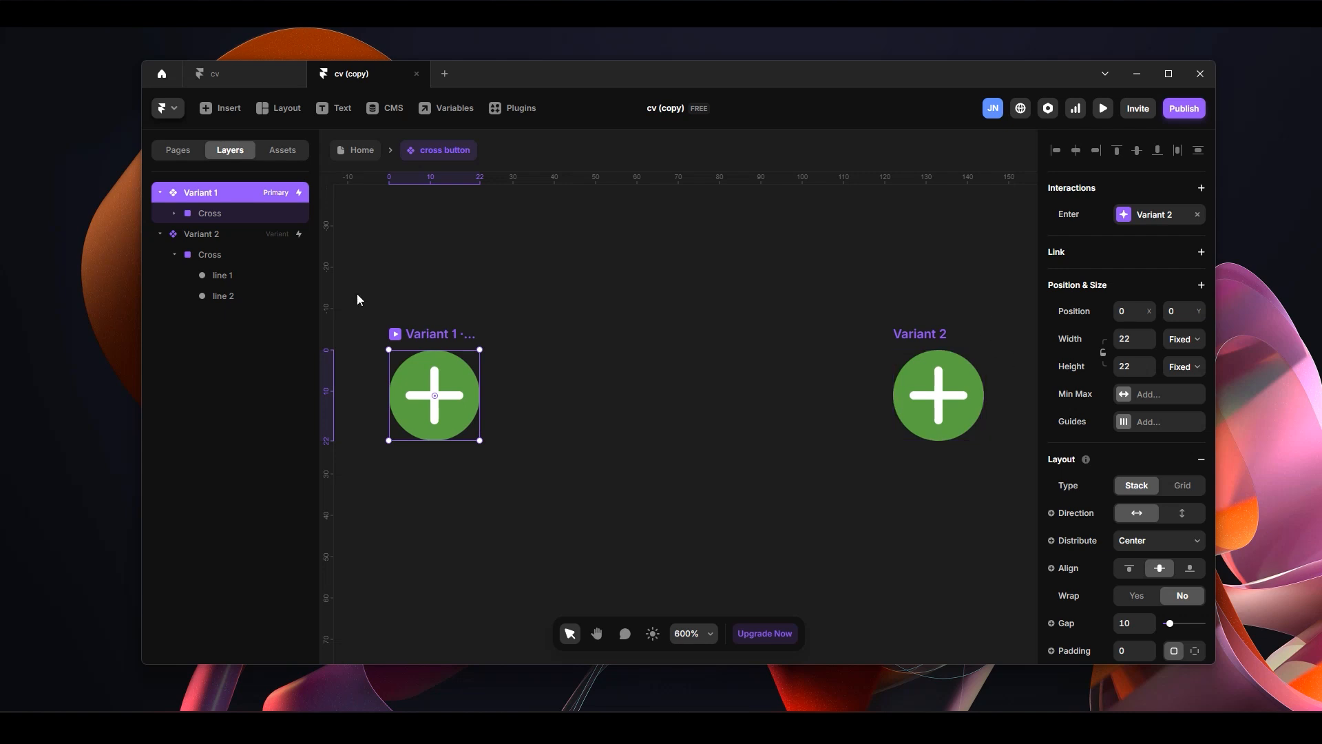
Return to the Home page and preview the cross button's hover rotation
{"action": "left_click", "coordinate": [358, 152]}
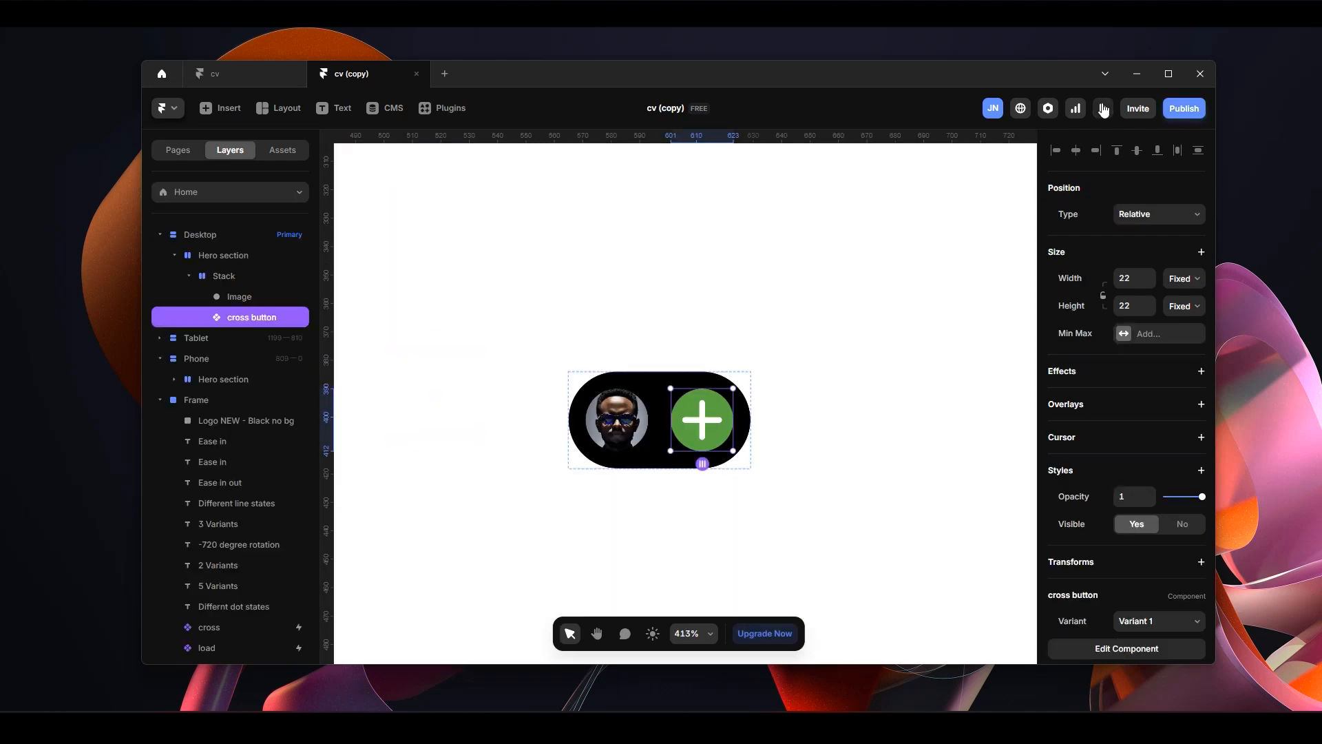
{"action": "left_click", "coordinate": [1103, 109]}
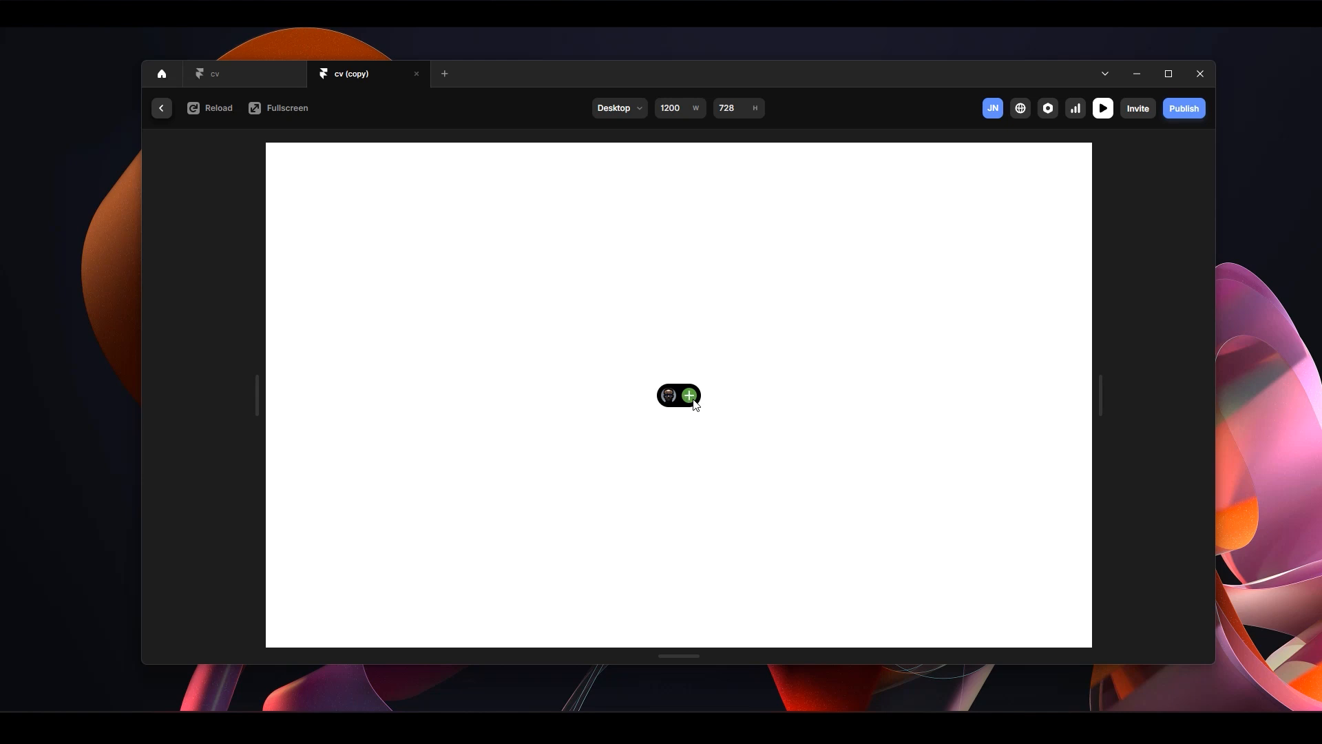
{"action": "left_click", "coordinate": [161, 108]}
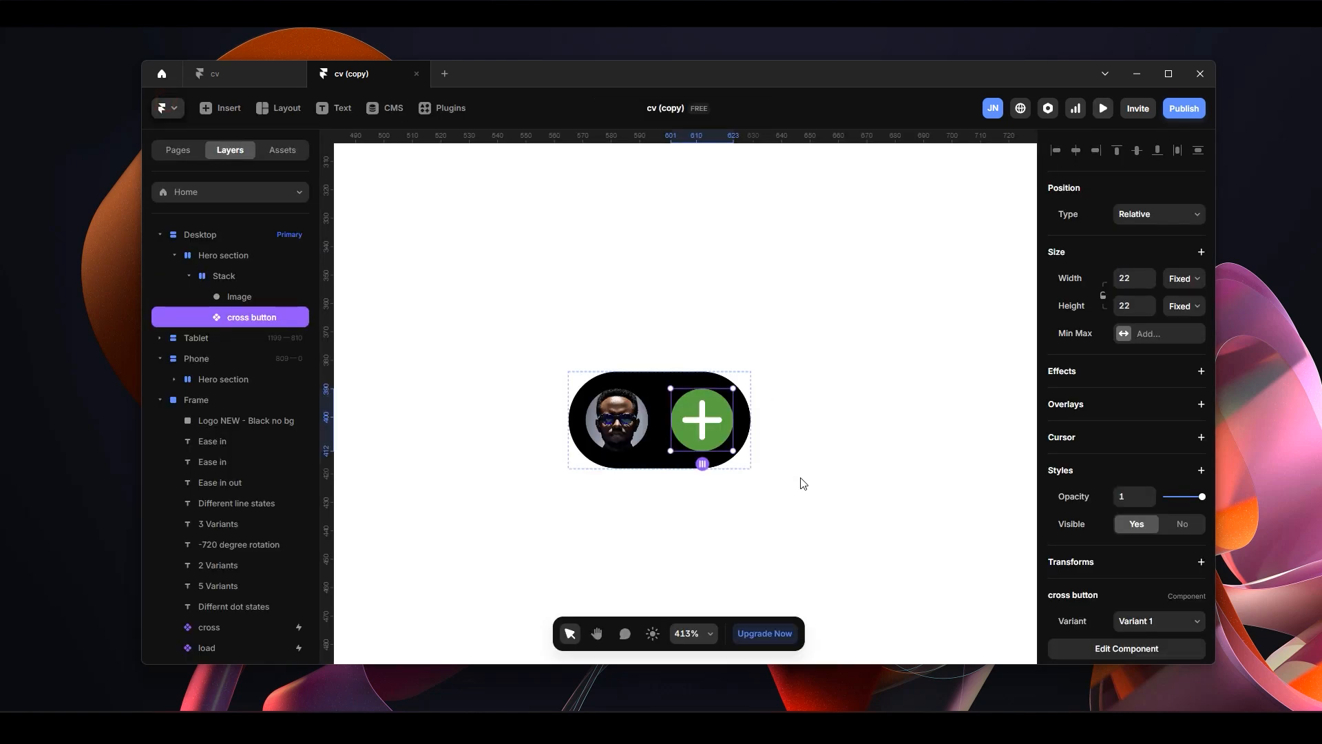
{"action": "left_click", "coordinate": [763, 475]}
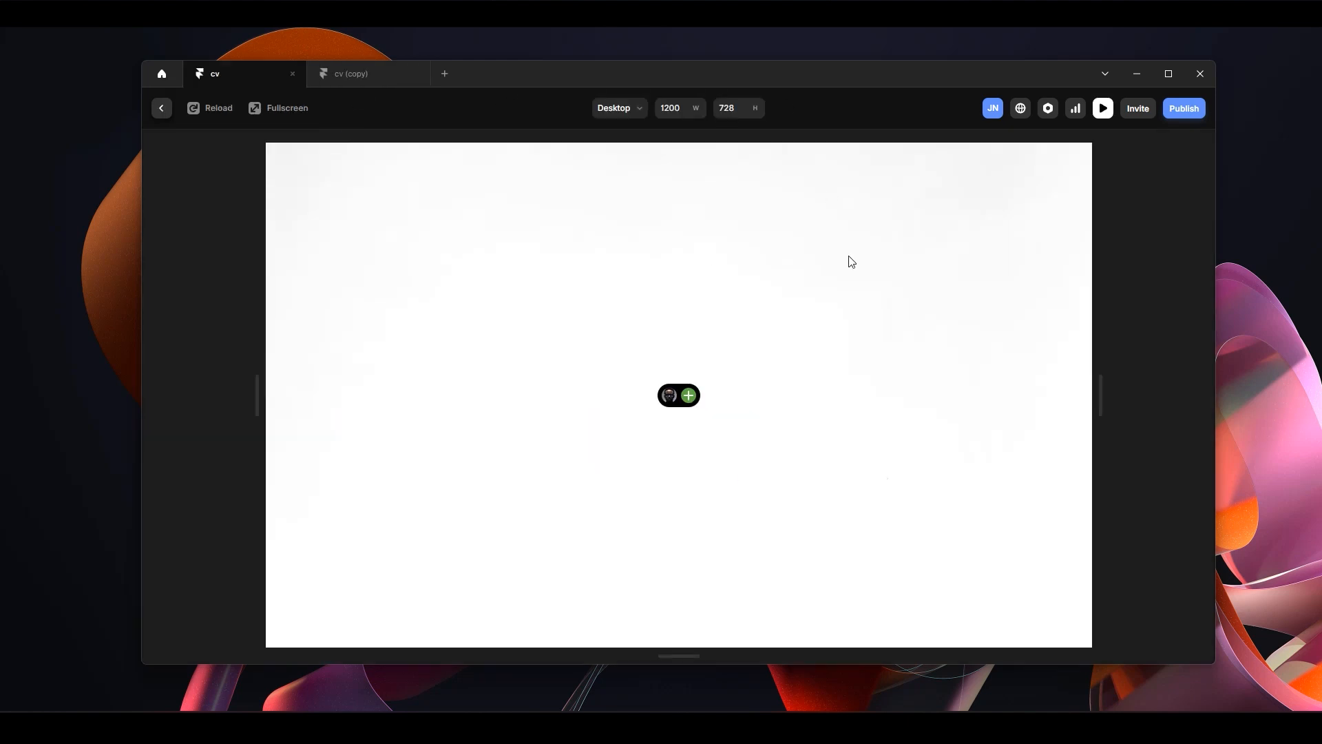
Examine the finished pill's expansion in the cv project's preview, reload it to try again, and return to cv (copy)
{"action": "left_click", "coordinate": [689, 396]}
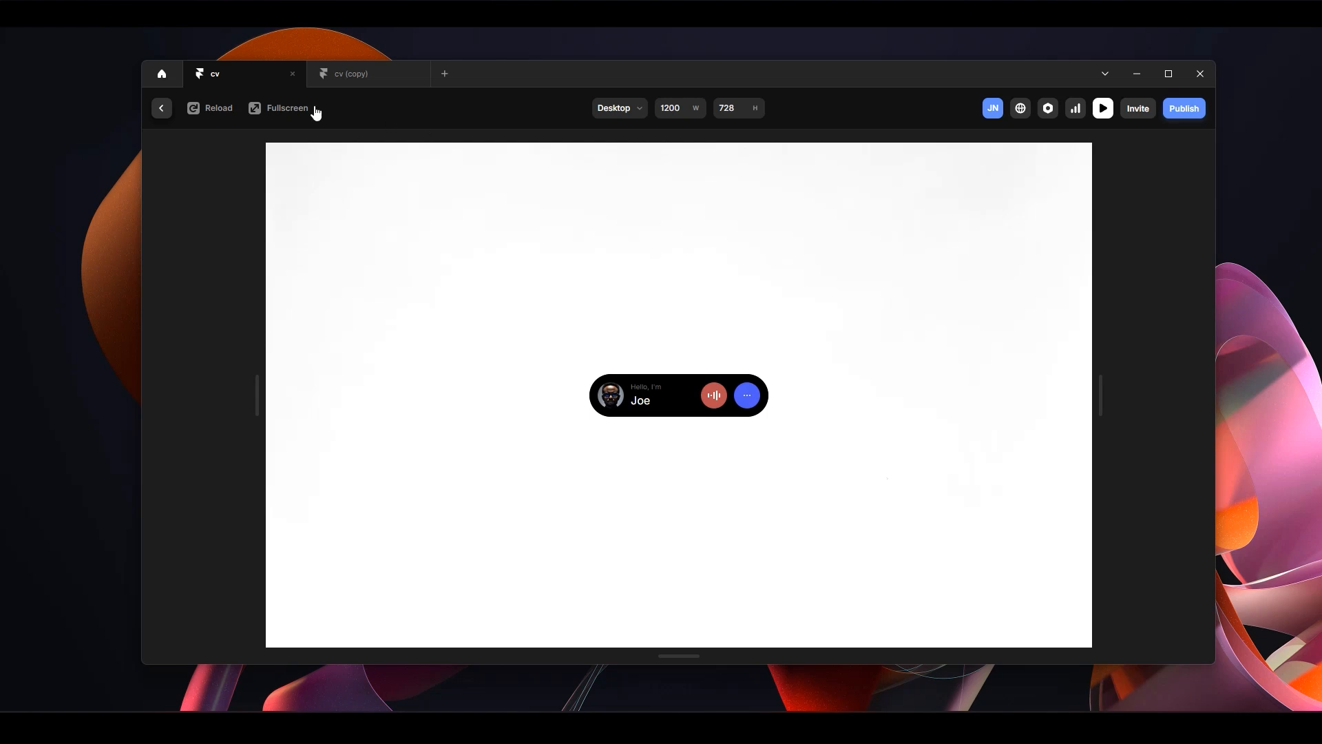
{"action": "left_click", "coordinate": [219, 108]}
{"action": "left_click", "coordinate": [690, 403]}
{"action": "key", "text": "ctrl+Tab"}
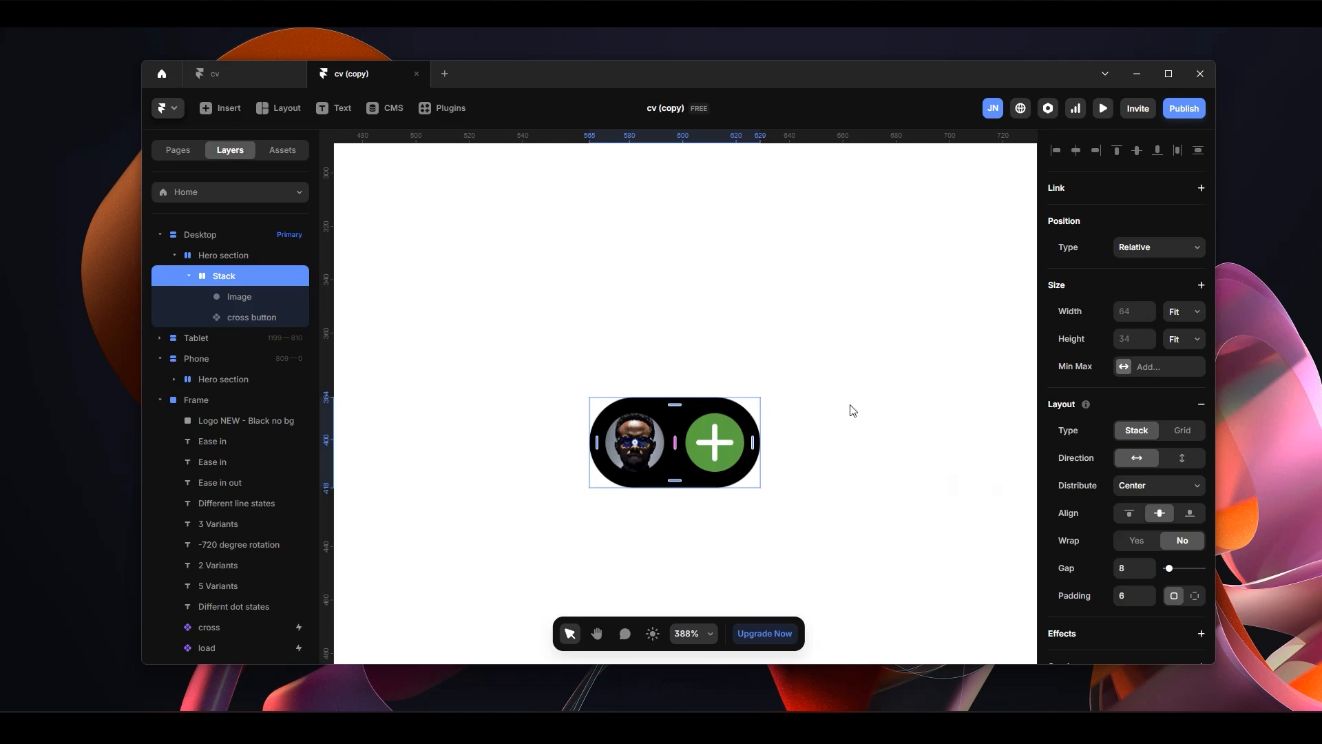
Give the cross button in the Hero section a Pointer web cursor
{"action": "left_click", "coordinate": [733, 464]}
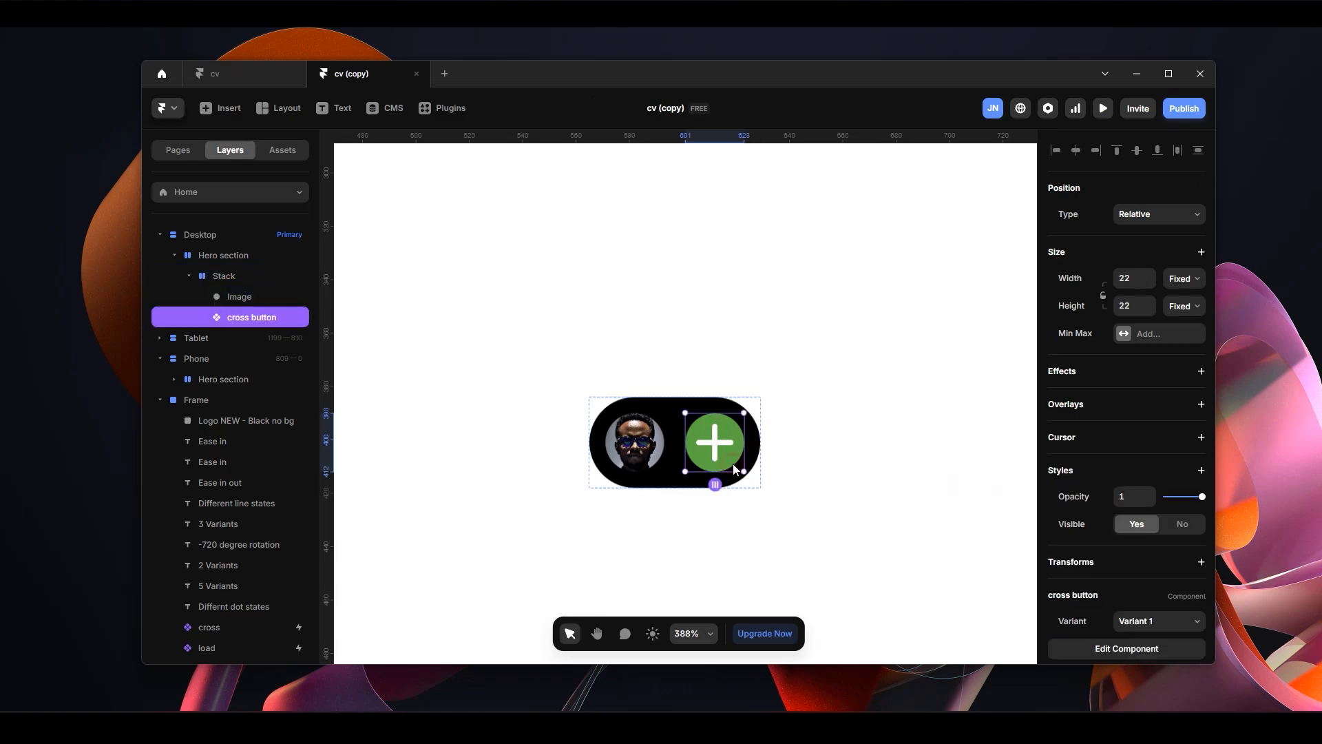
{"action": "left_click", "coordinate": [1202, 436]}
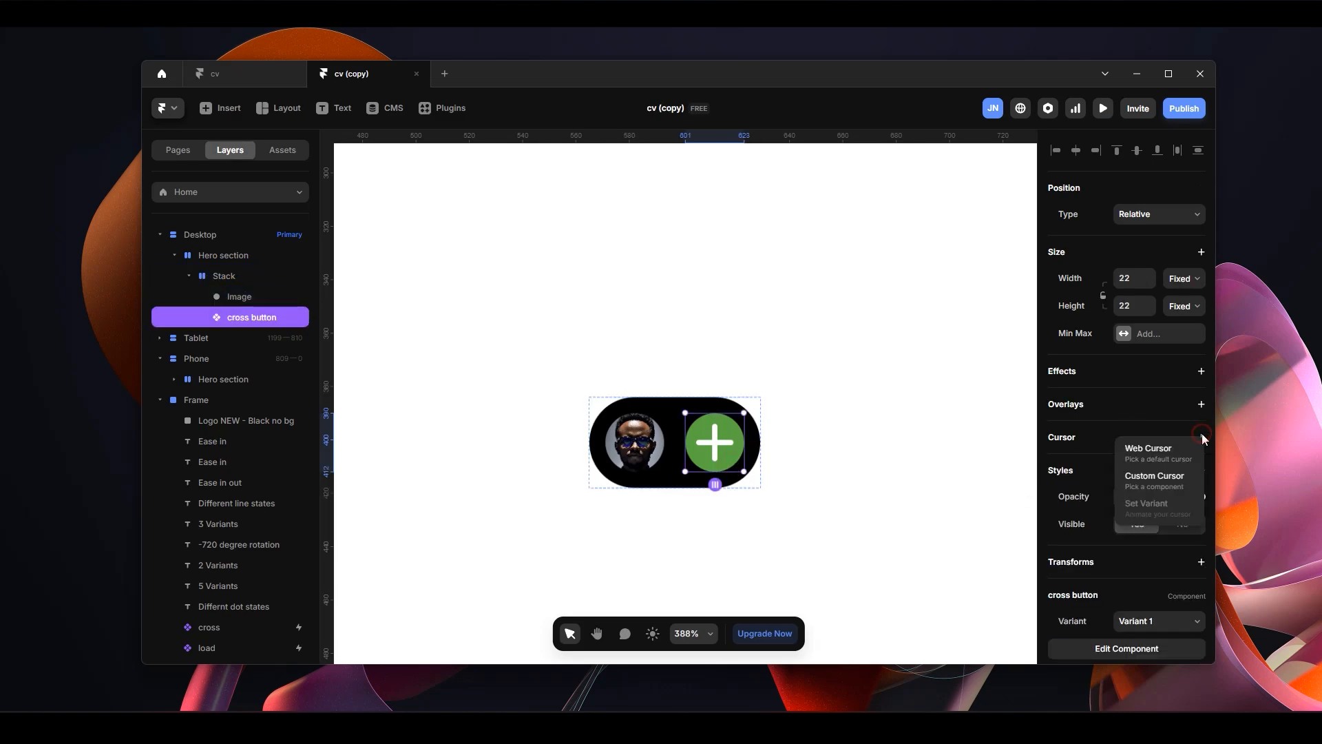
{"action": "left_click", "coordinate": [1168, 459]}
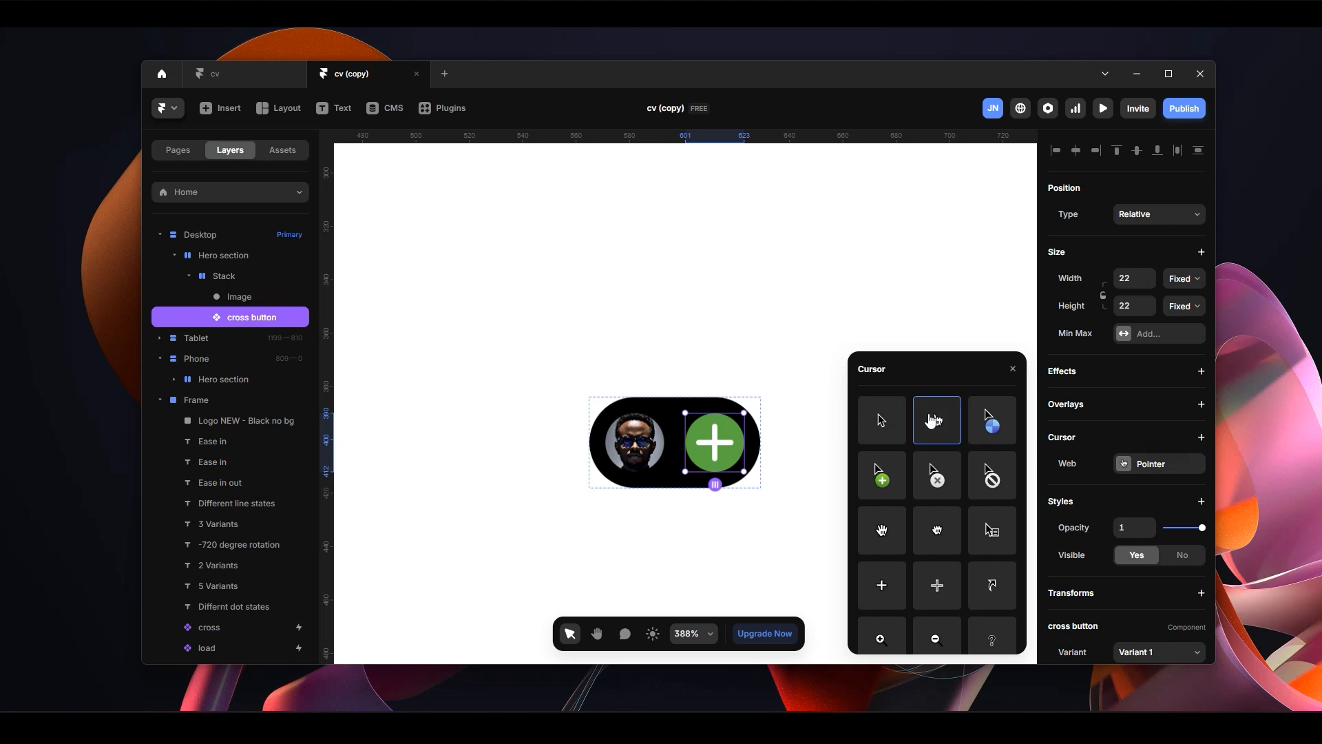
{"action": "left_click", "coordinate": [746, 271]}
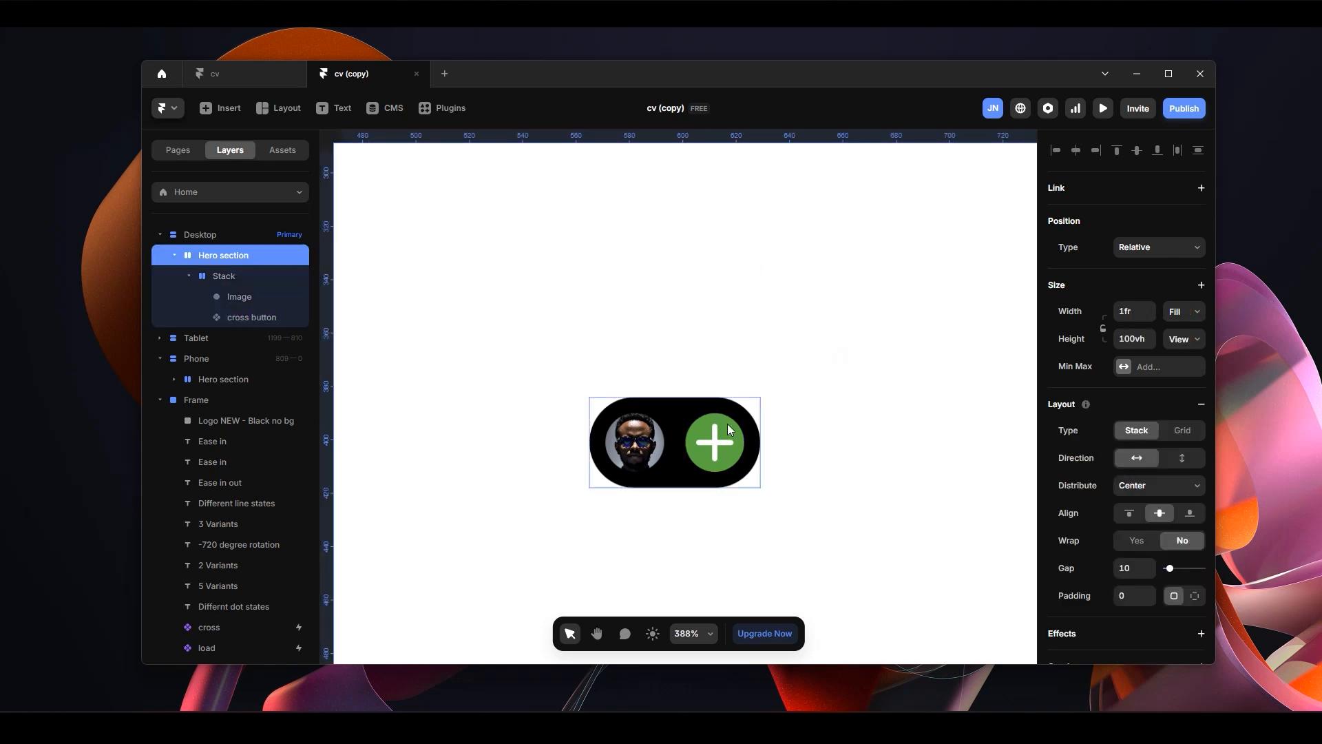
{"action": "left_click", "coordinate": [725, 456]}
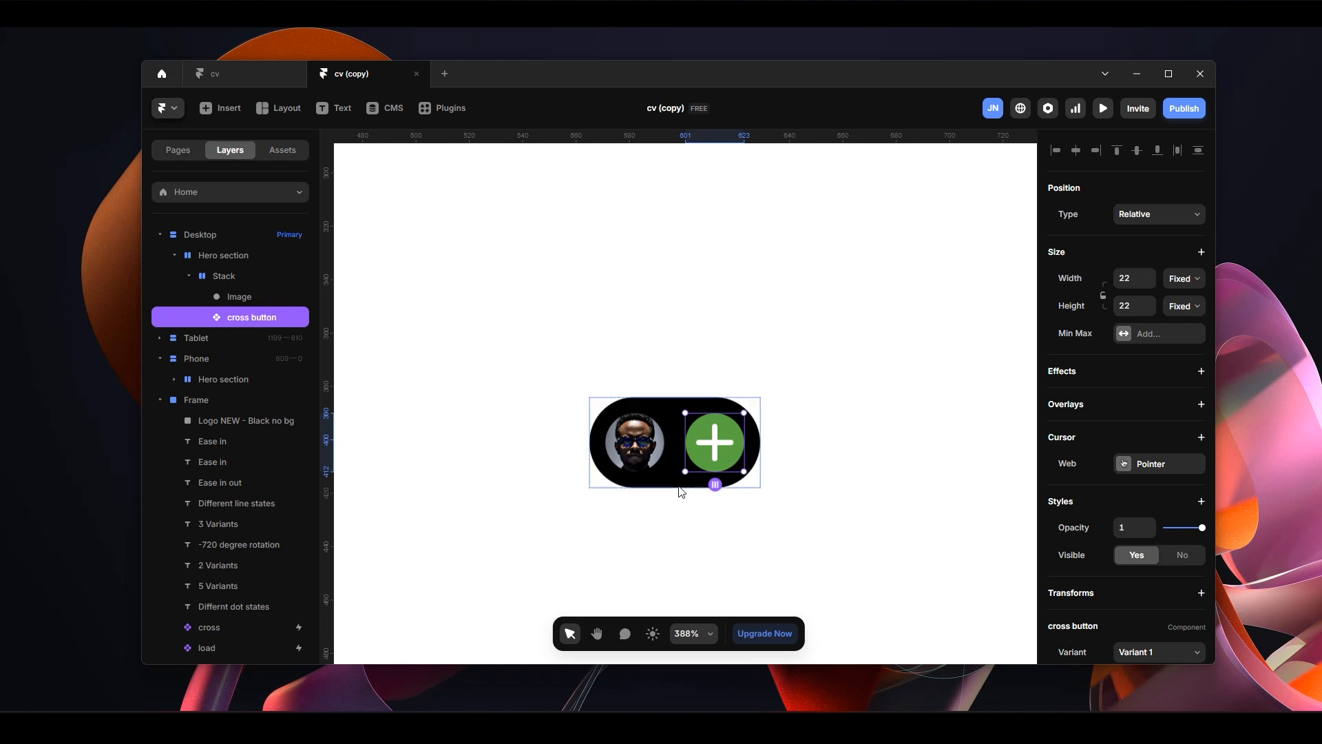
Turn the Stack holding the image and cross button into a component named "button 1"
{"action": "left_click", "coordinate": [246, 276]}
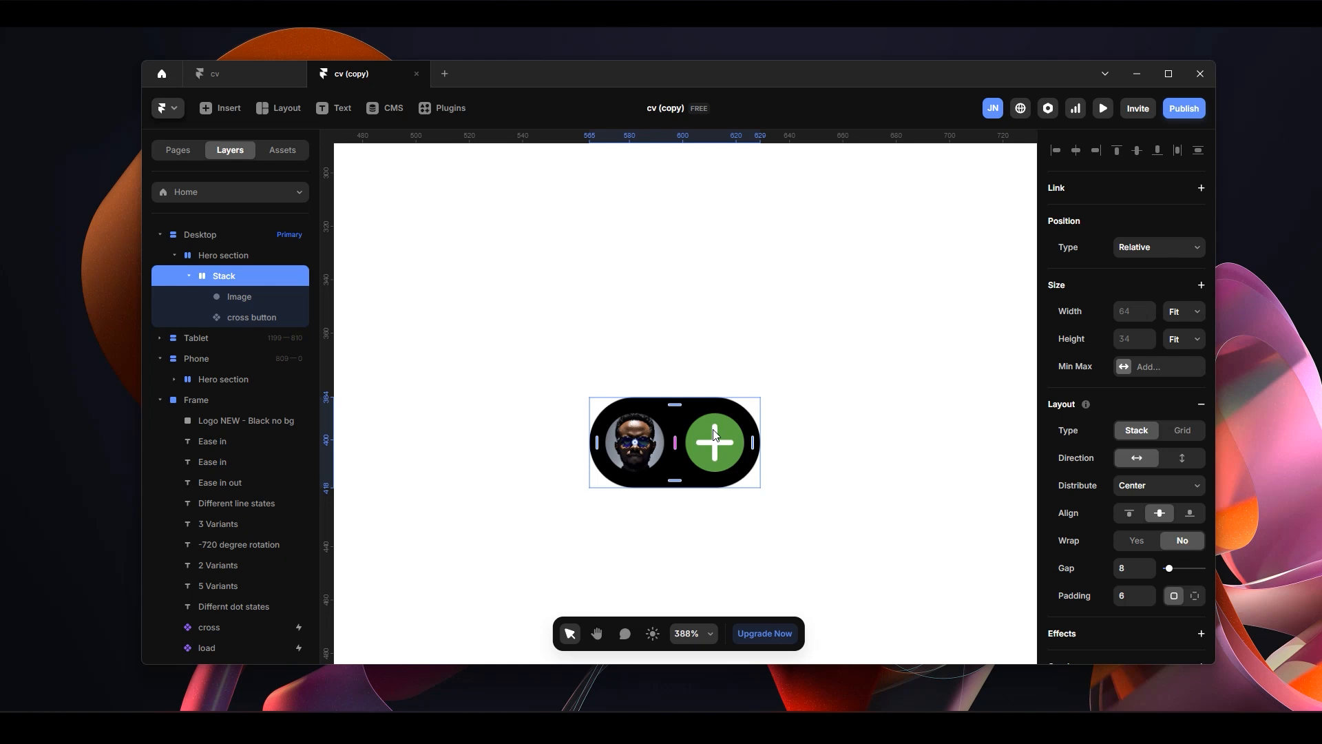
{"action": "key", "text": "ctrl+alt+k"}
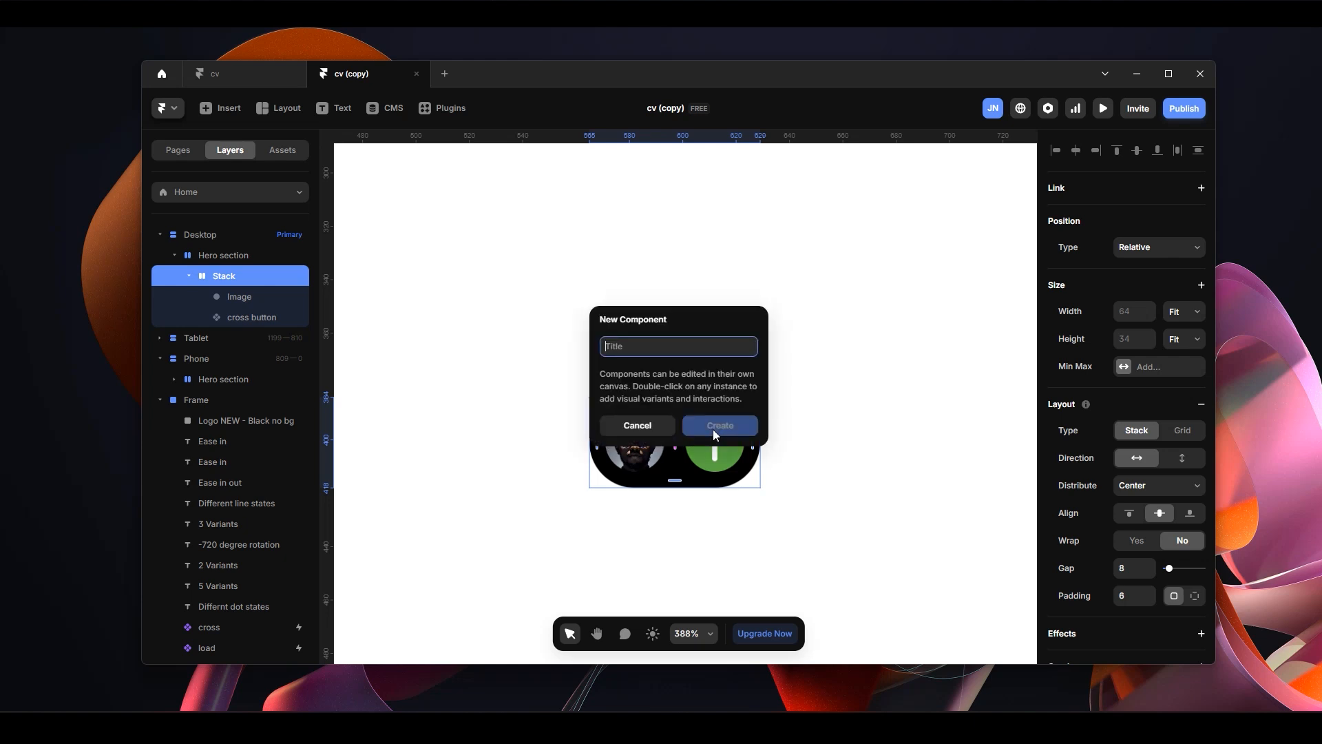
{"action": "type", "text": "button 1"}
{"action": "left_click", "coordinate": [714, 432]}
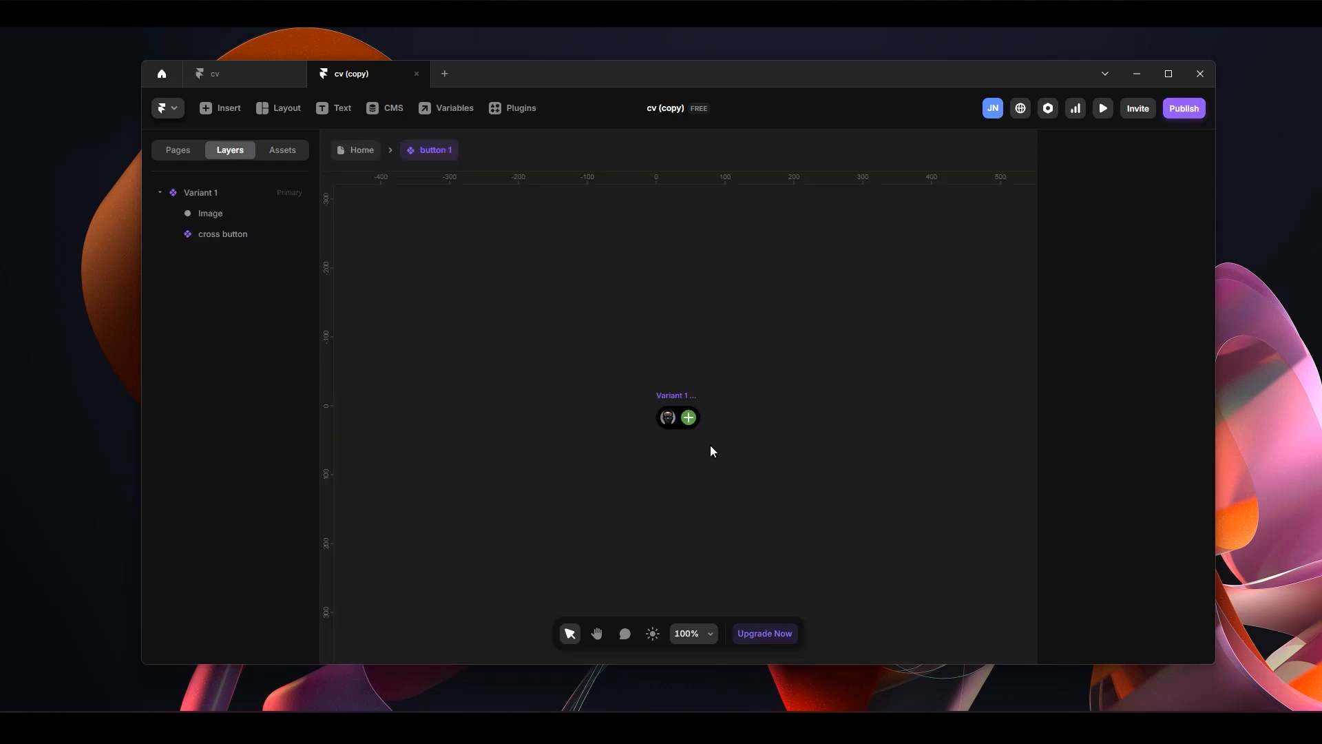
{"action": "scroll", "coordinate": [648, 433], "scroll_direction": "up", "scroll_amount": 2}
{"action": "key", "text": "space"}
{"action": "left_click_drag", "start_coordinate": [659, 322], "coordinate": [750, 335]}
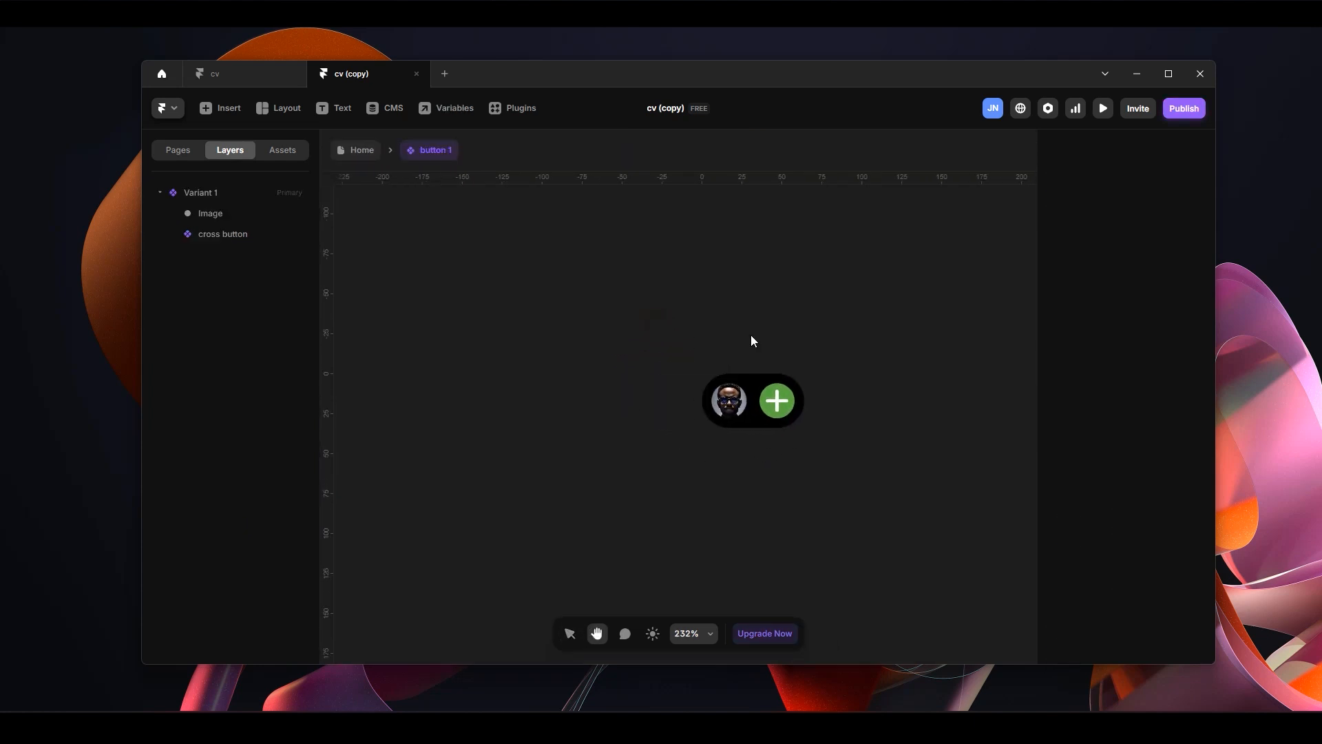
{"action": "scroll", "coordinate": [820, 476], "scroll_direction": "up", "scroll_amount": 1}
{"action": "key", "text": "space"}
{"action": "left_click_drag", "start_coordinate": [857, 291], "coordinate": [844, 314]}
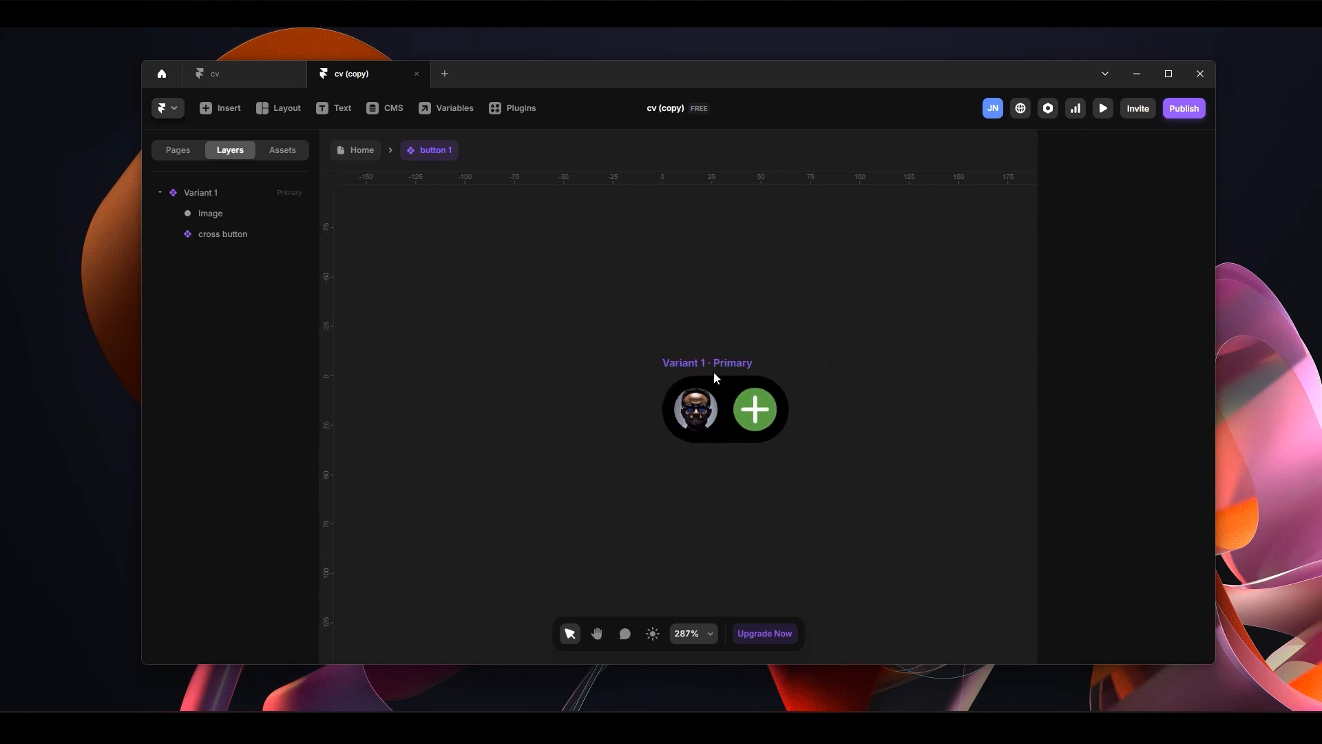
{"action": "scroll", "coordinate": [807, 403], "scroll_direction": "down", "scroll_amount": 1}
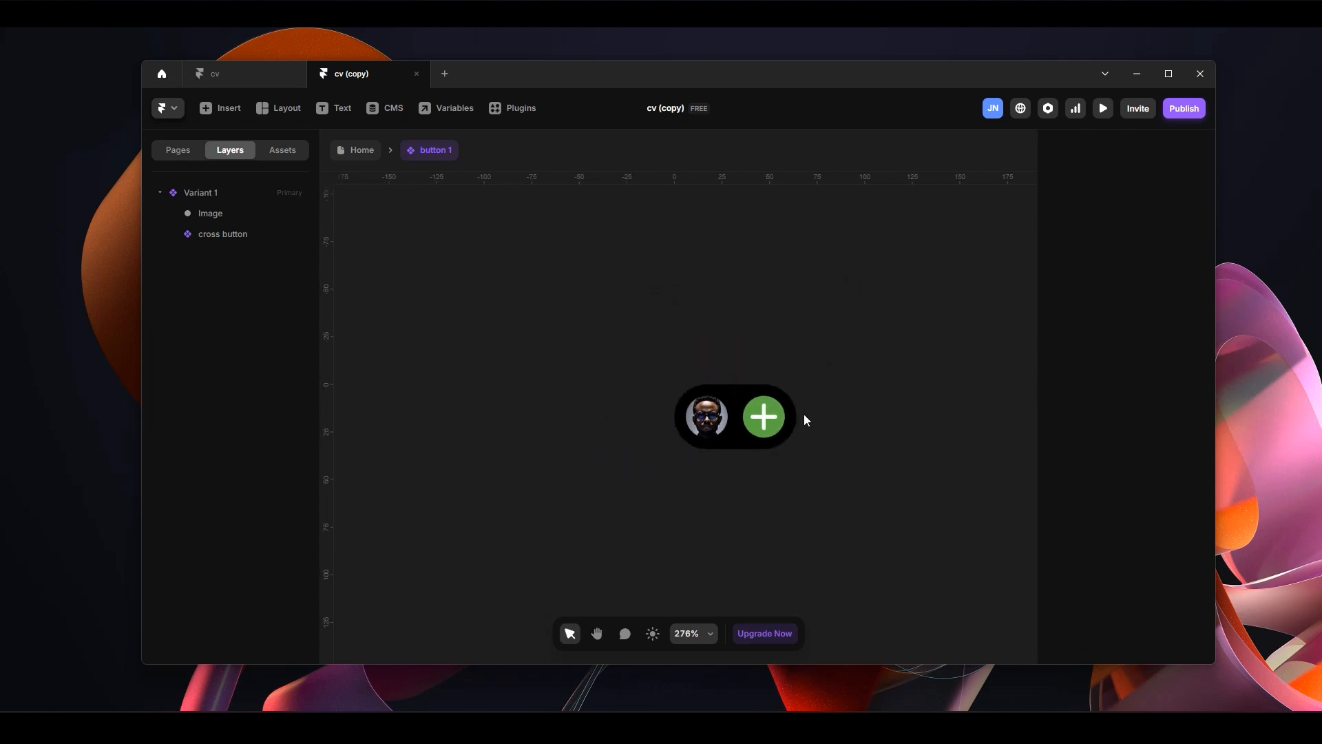
{"action": "left_click", "coordinate": [768, 430]}
{"action": "left_click", "coordinate": [840, 380]}
{"action": "left_click_drag", "start_coordinate": [859, 329], "coordinate": [807, 337]}
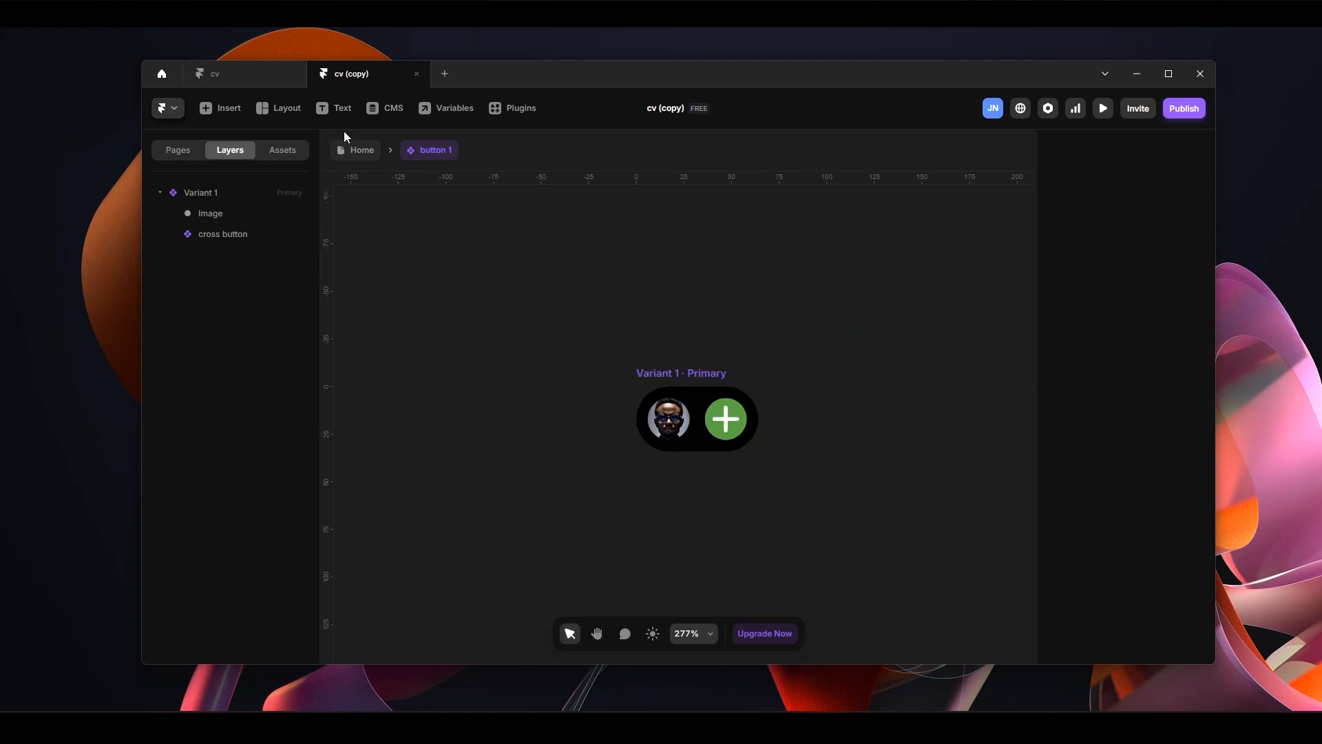
Copy the large "Hello, I'm" pill Stack from the ASSETS frame on the Home page
{"action": "left_click", "coordinate": [359, 155]}
{"action": "key", "text": "space"}
{"action": "left_click_drag", "start_coordinate": [578, 248], "coordinate": [850, 317]}
{"action": "left_click_drag", "start_coordinate": [510, 242], "coordinate": [840, 327]}
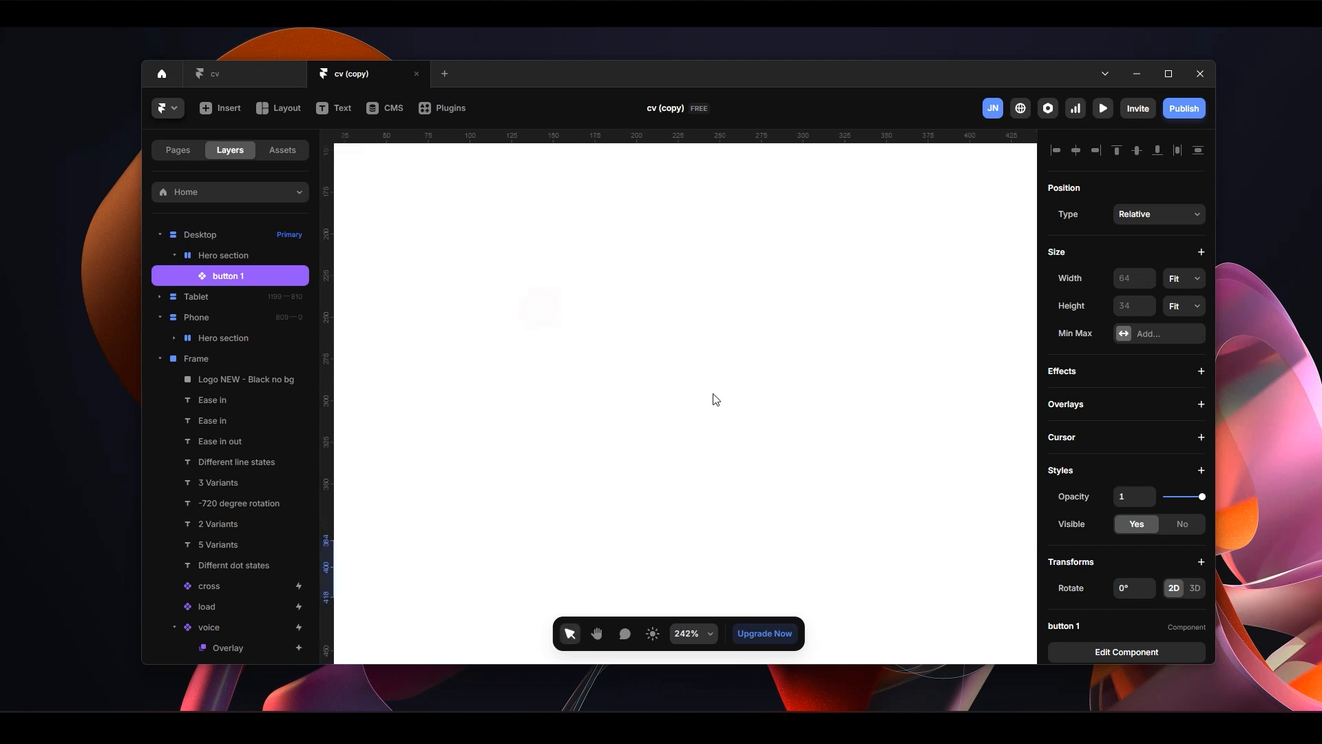
{"action": "scroll", "coordinate": [710, 399], "scroll_direction": "down", "scroll_amount": 5}
{"action": "key", "text": "space"}
{"action": "left_click_drag", "start_coordinate": [522, 207], "coordinate": [777, 268]}
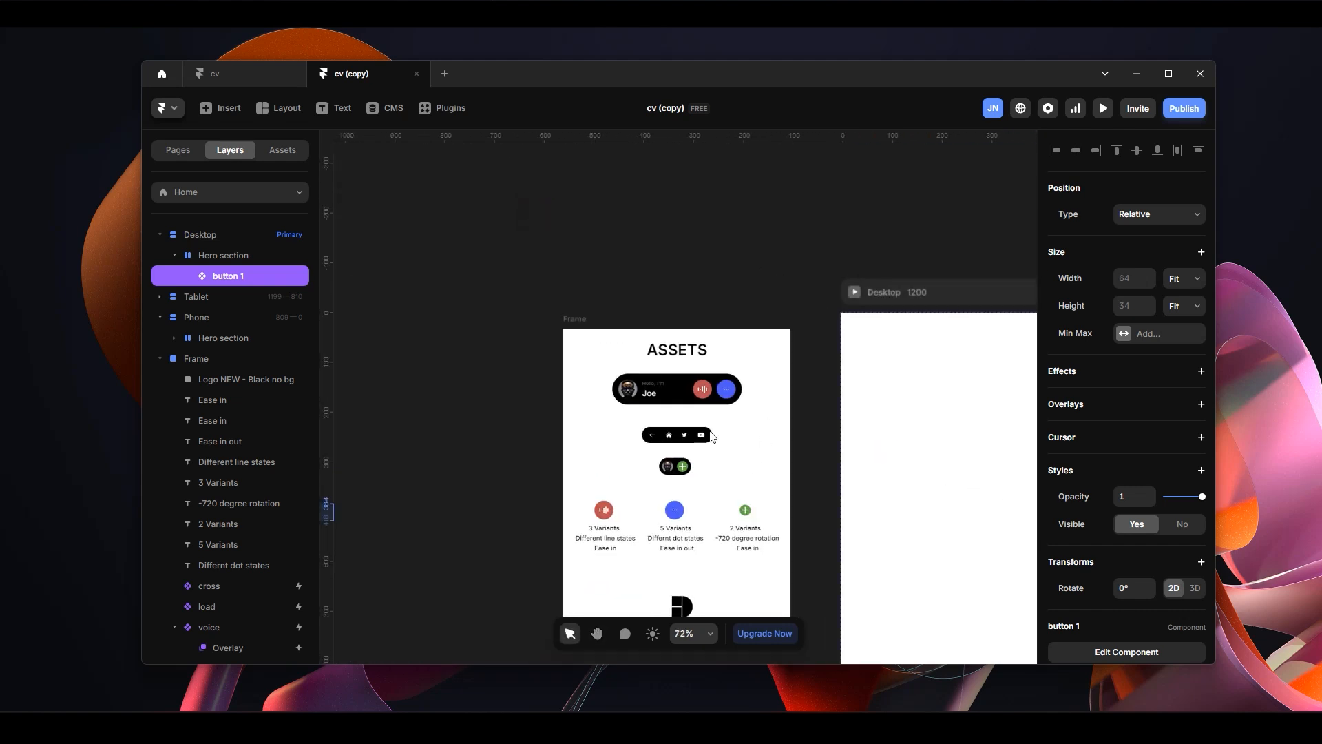
{"action": "scroll", "coordinate": [702, 436], "scroll_direction": "up", "scroll_amount": 1}
{"action": "scroll", "coordinate": [702, 438], "scroll_direction": "up", "scroll_amount": 4}
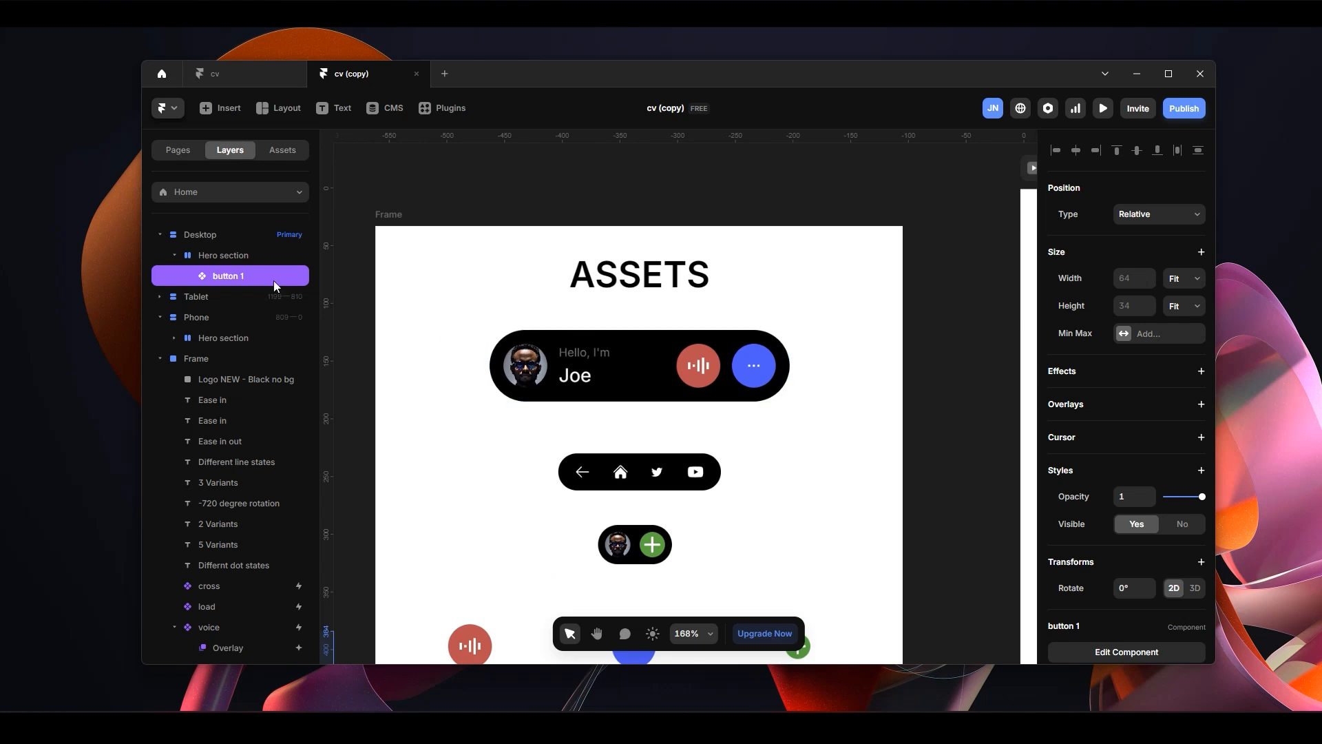
{"action": "left_click", "coordinate": [632, 393]}
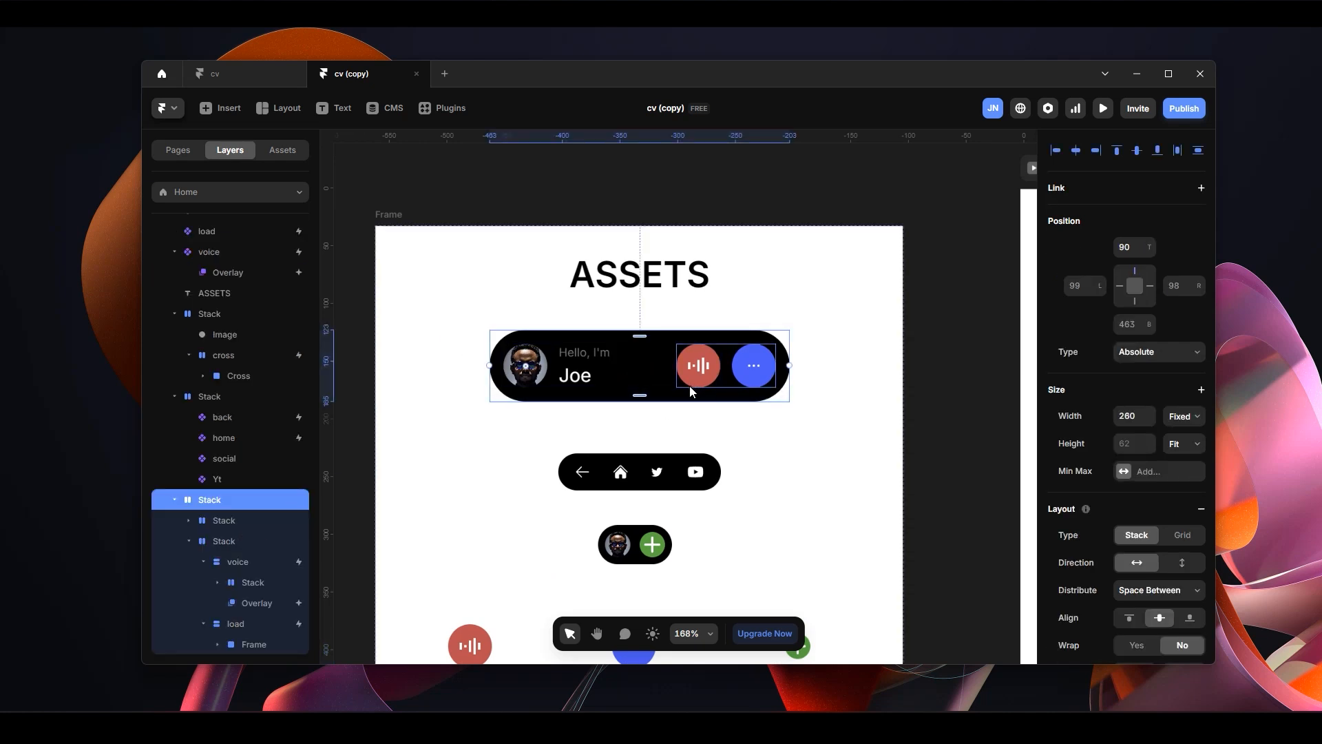
Open the button 1 component for editing and paste the copied pill Stack into Variant 1
{"action": "key", "text": "space"}
{"action": "left_click_drag", "start_coordinate": [995, 258], "coordinate": [561, 286]}
{"action": "left_click_drag", "start_coordinate": [952, 311], "coordinate": [669, 239]}
{"action": "left_click_drag", "start_coordinate": [930, 354], "coordinate": [652, 266]}
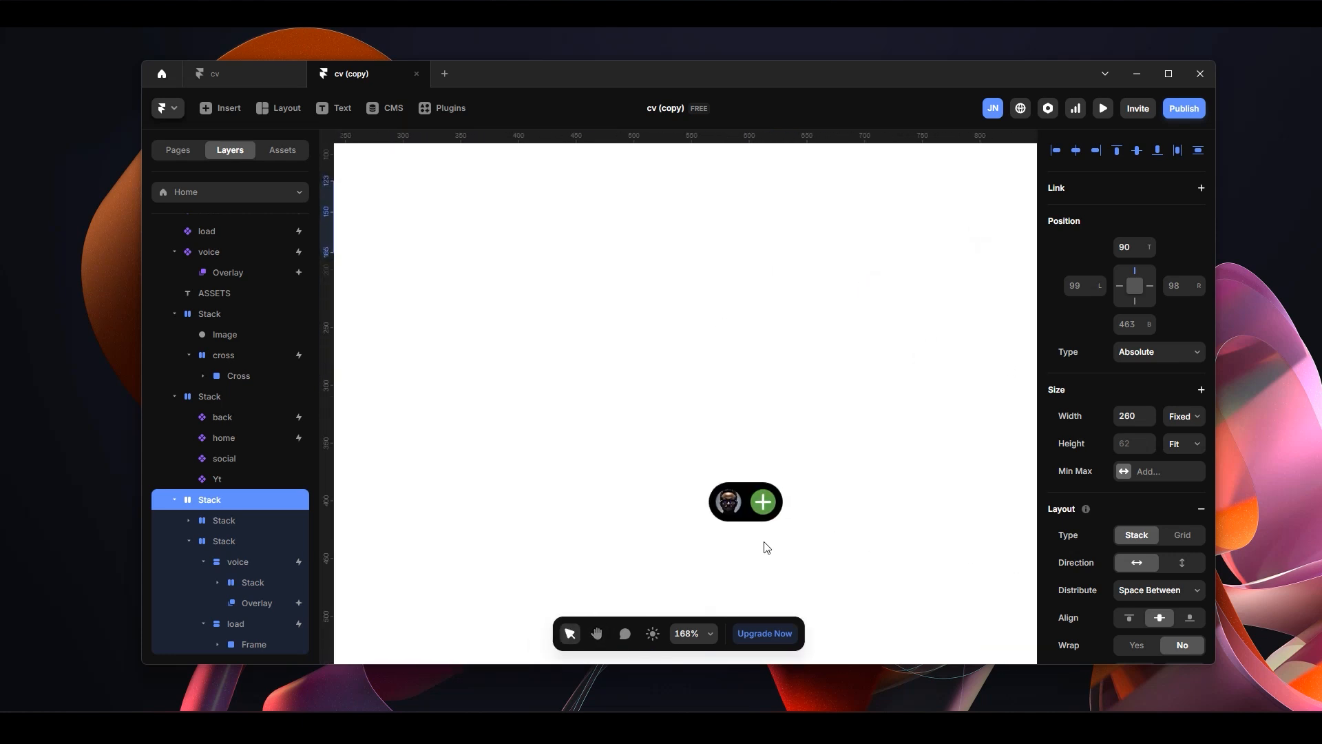
{"action": "double_click", "coordinate": [761, 503]}
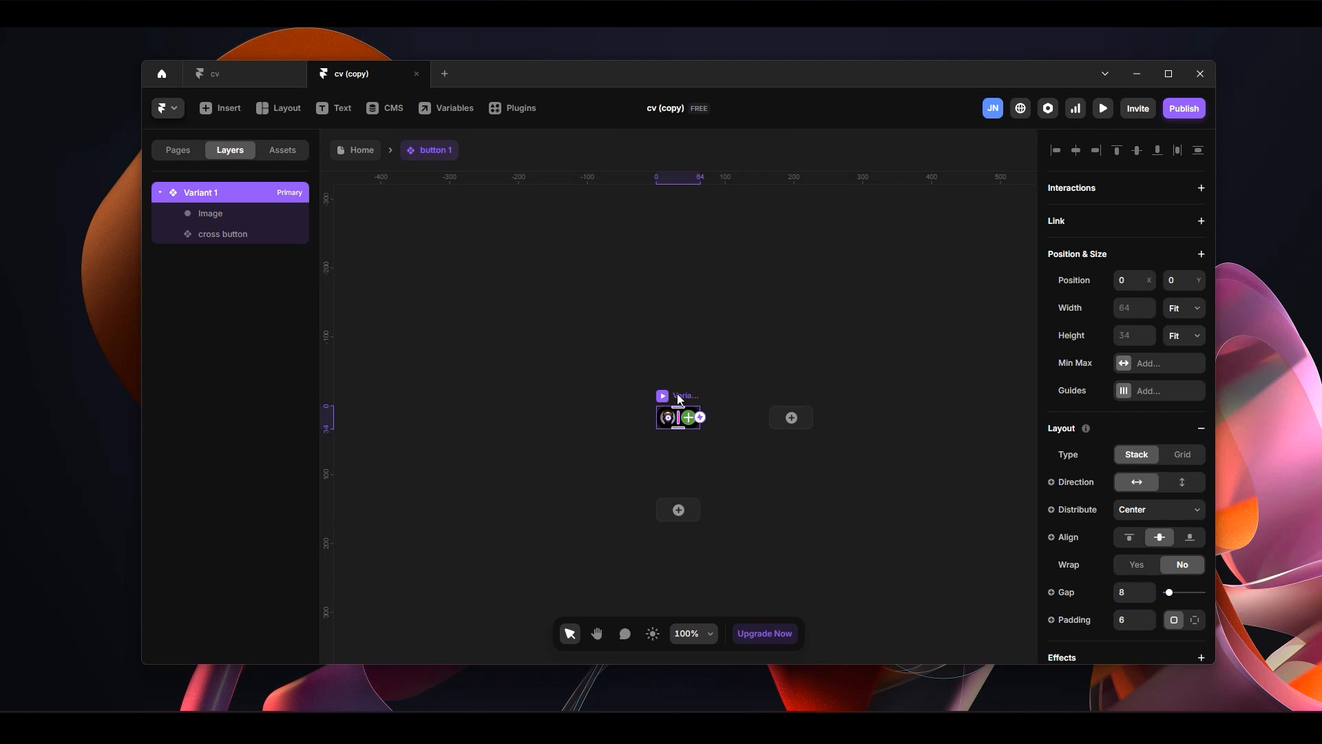
{"action": "key", "text": "ctrl+v"}
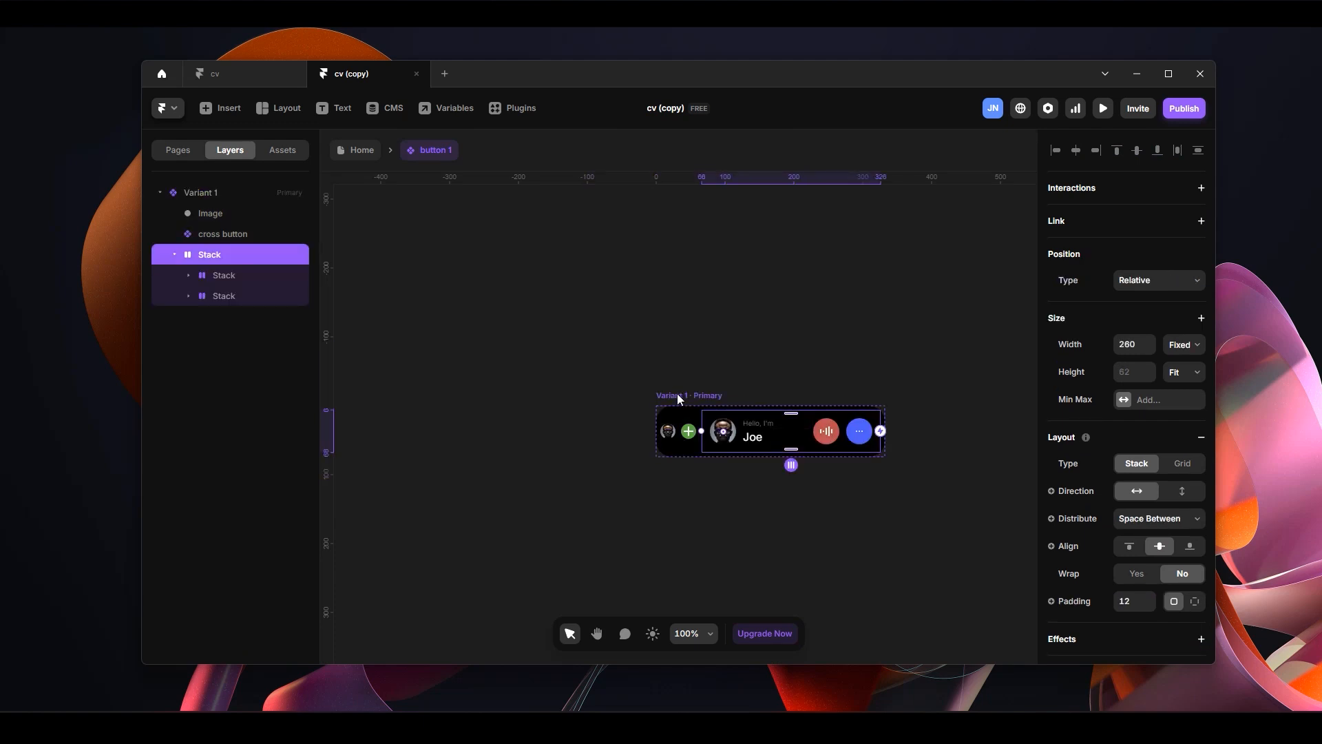
Hide the pasted Stack in Variant 1 so that only the image and cross button show
{"action": "scroll", "coordinate": [856, 486], "scroll_direction": "up", "scroll_amount": 2}
{"action": "scroll", "coordinate": [856, 485], "scroll_direction": "up", "scroll_amount": 2}
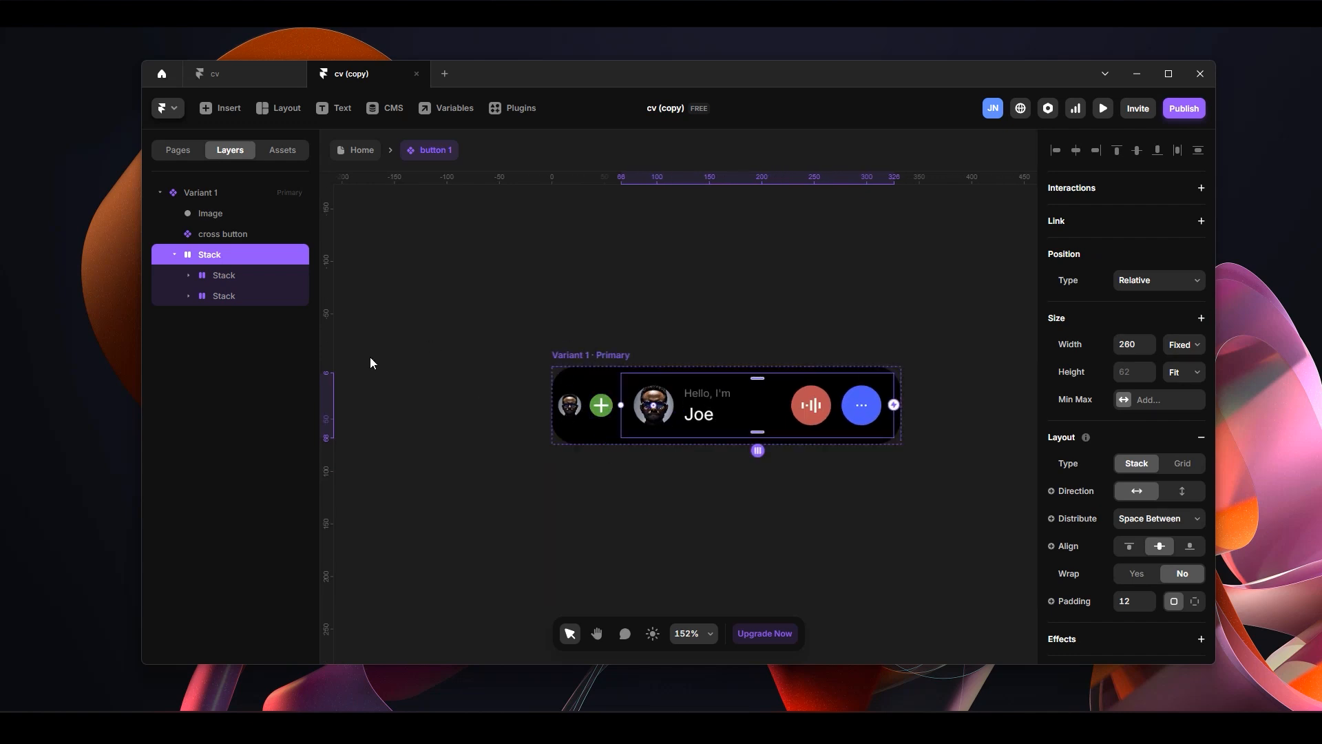
{"action": "right_click", "coordinate": [246, 259]}
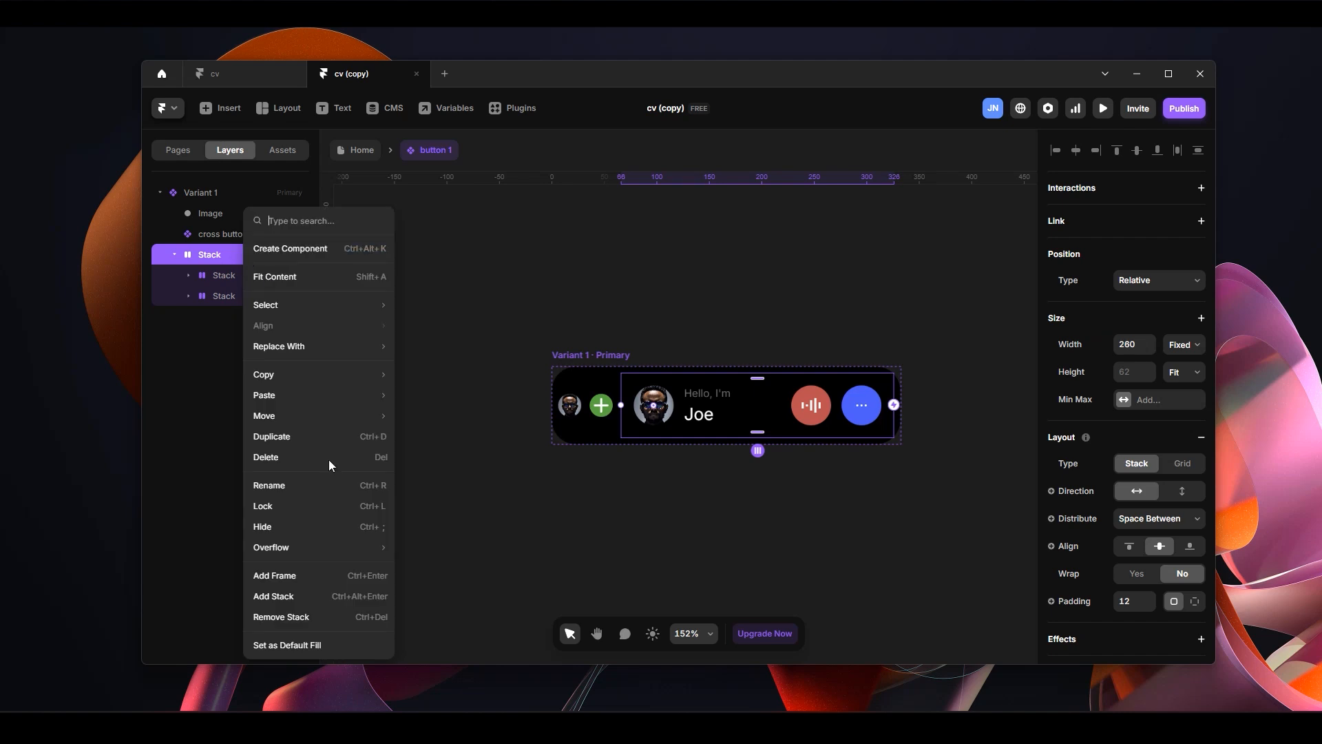
{"action": "left_click", "coordinate": [314, 532]}
{"action": "key", "text": "h"}
{"action": "left_click_drag", "start_coordinate": [594, 309], "coordinate": [747, 328]}
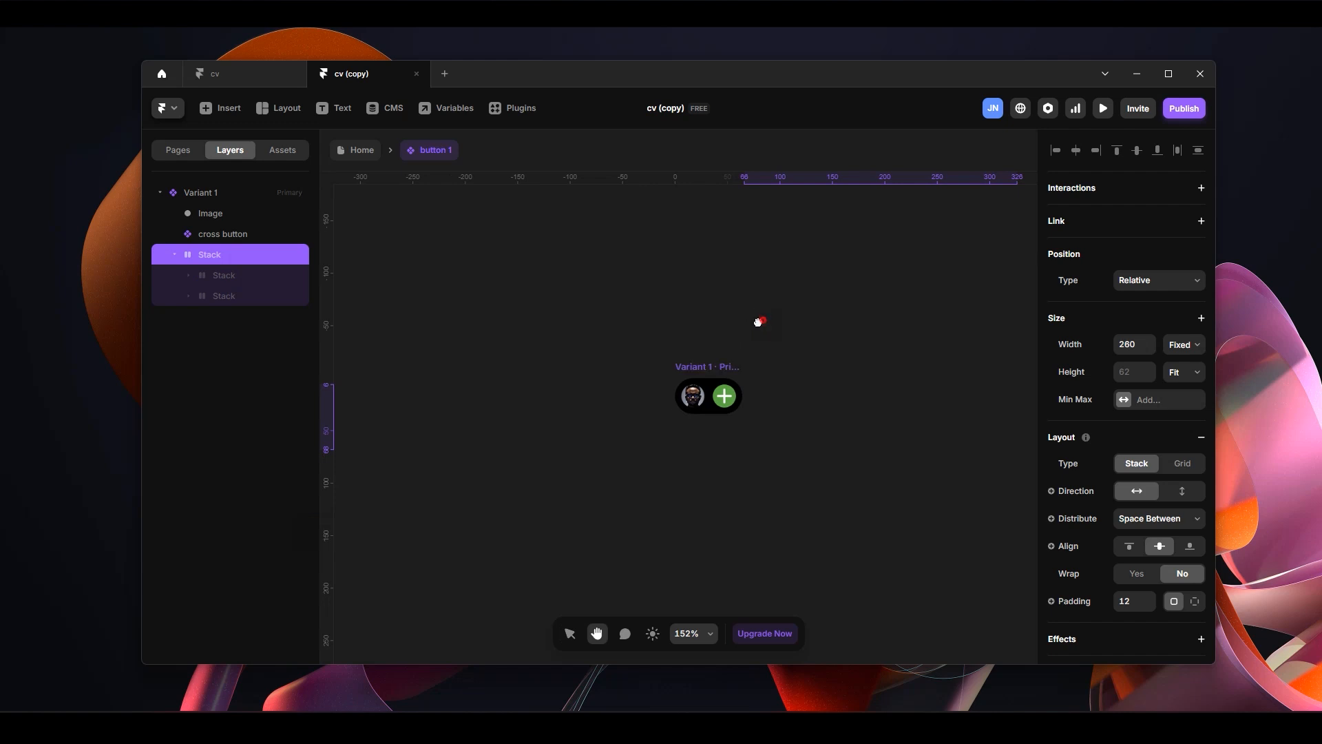
{"action": "key", "text": "v"}
{"action": "scroll", "coordinate": [789, 382], "scroll_direction": "up", "scroll_amount": 3}
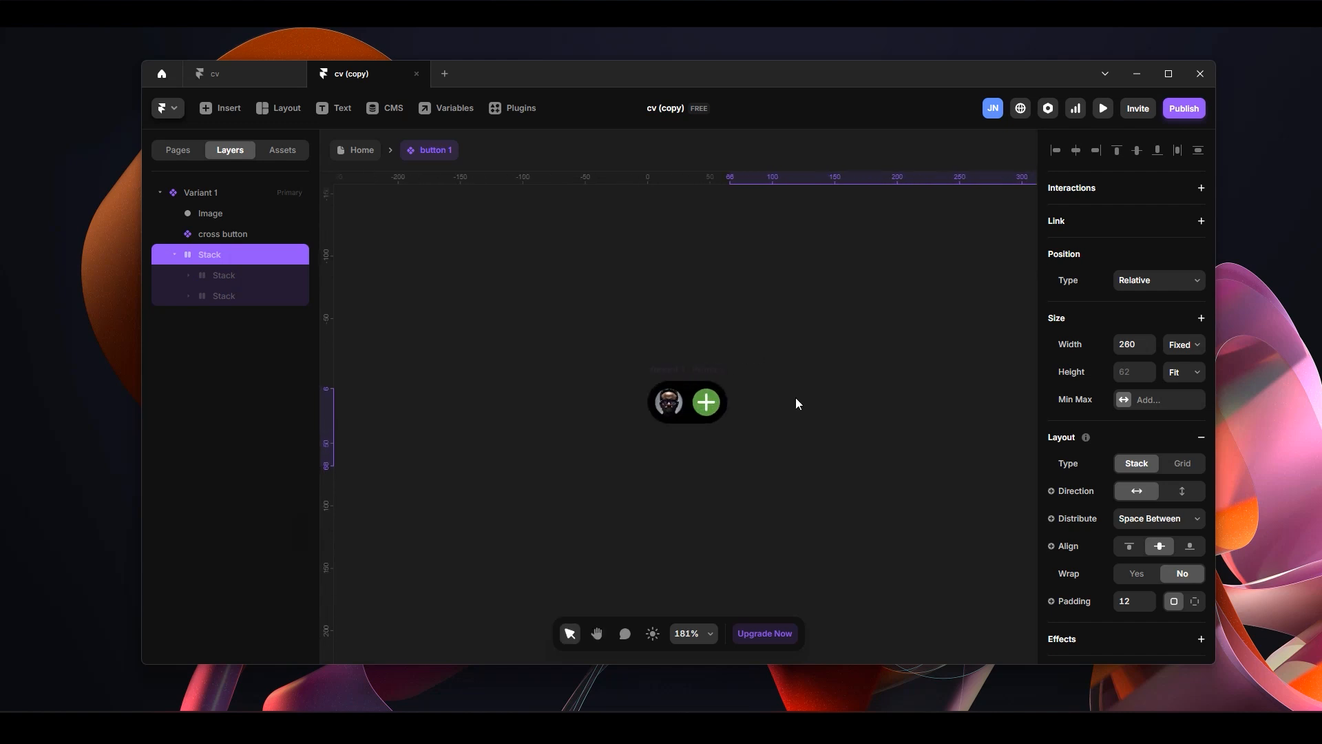
Add a second variant to the button 1 component and show its hidden Stack
{"action": "scroll", "coordinate": [795, 403], "scroll_direction": "up", "scroll_amount": 5}
{"action": "left_click", "coordinate": [555, 354]}
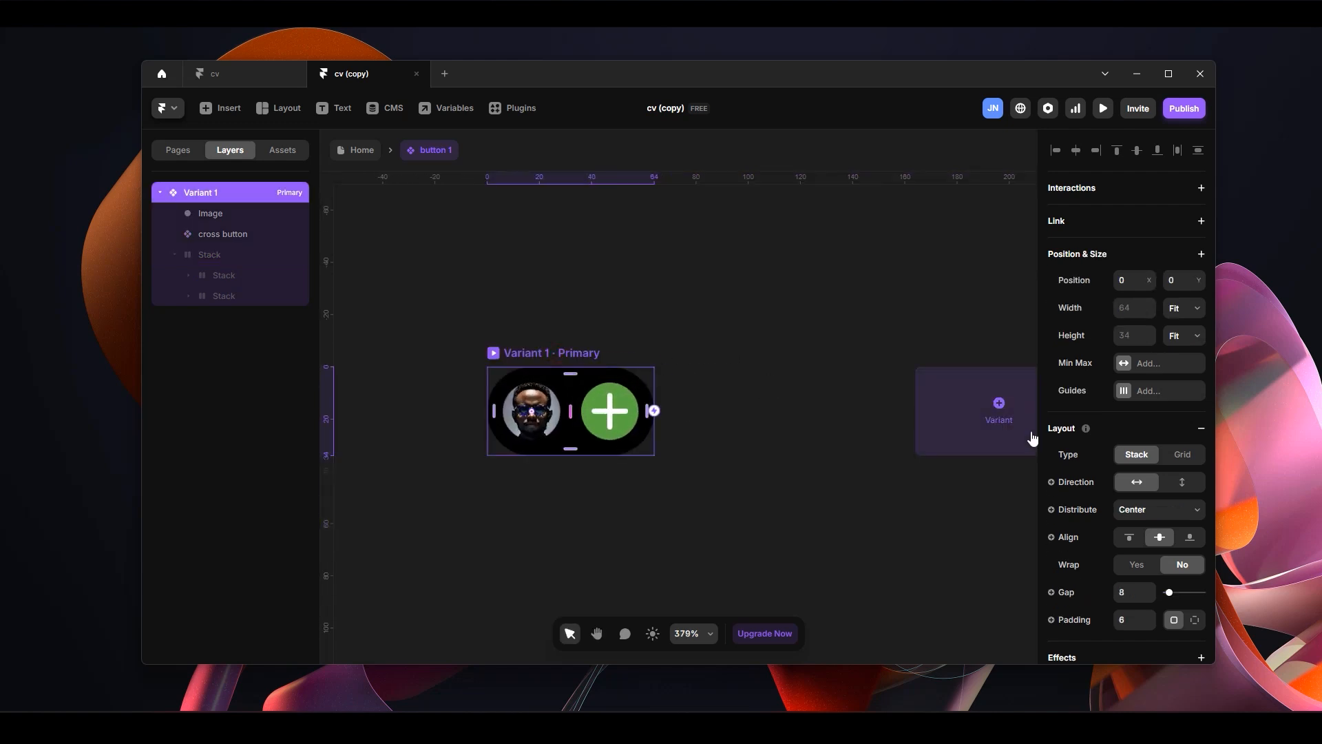
{"action": "left_click", "coordinate": [1000, 405]}
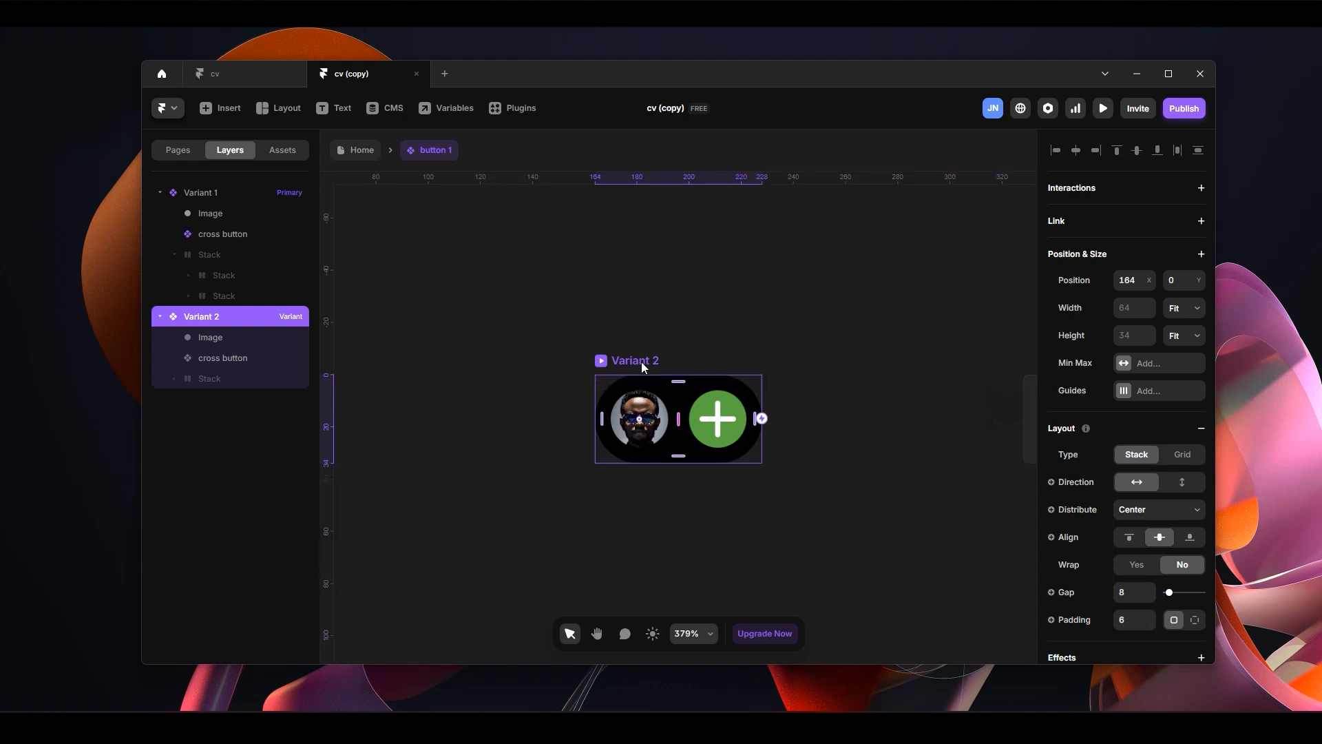
{"action": "left_click", "coordinate": [219, 378]}
{"action": "right_click", "coordinate": [219, 378]}
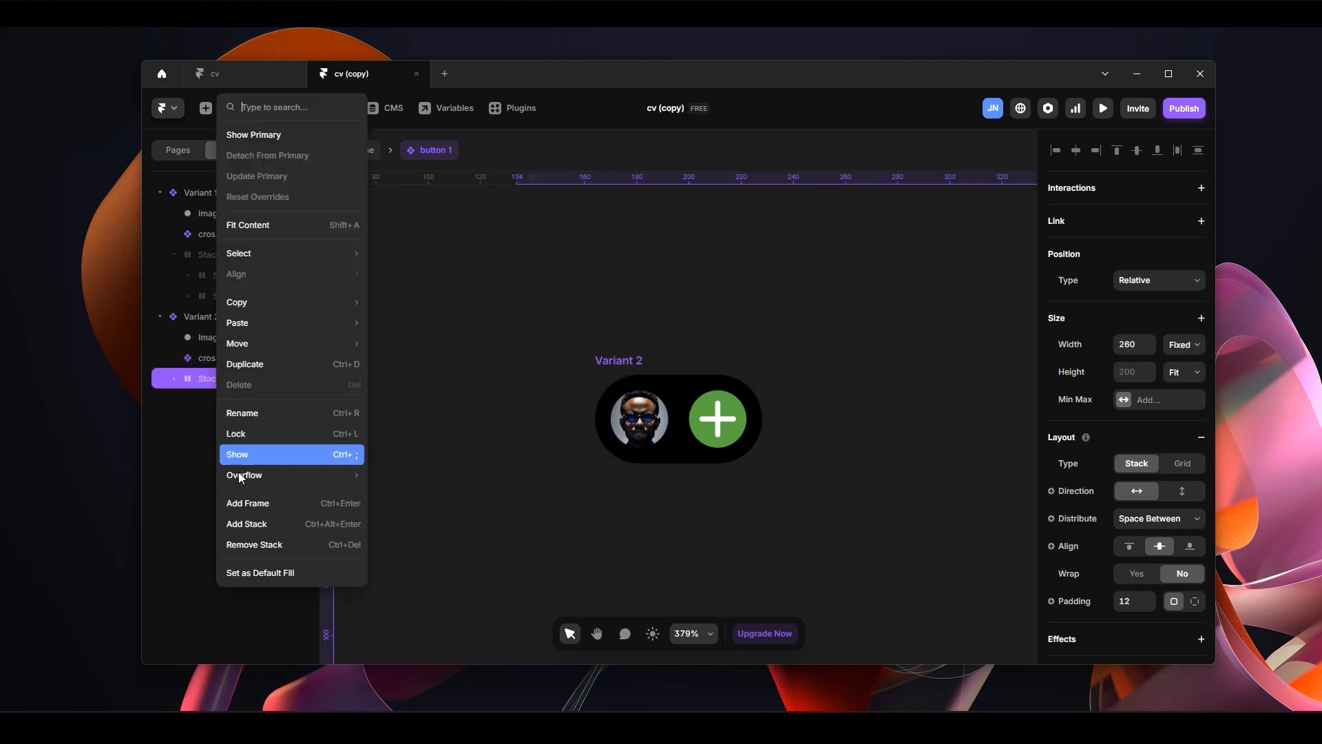
{"action": "left_click", "coordinate": [270, 453]}
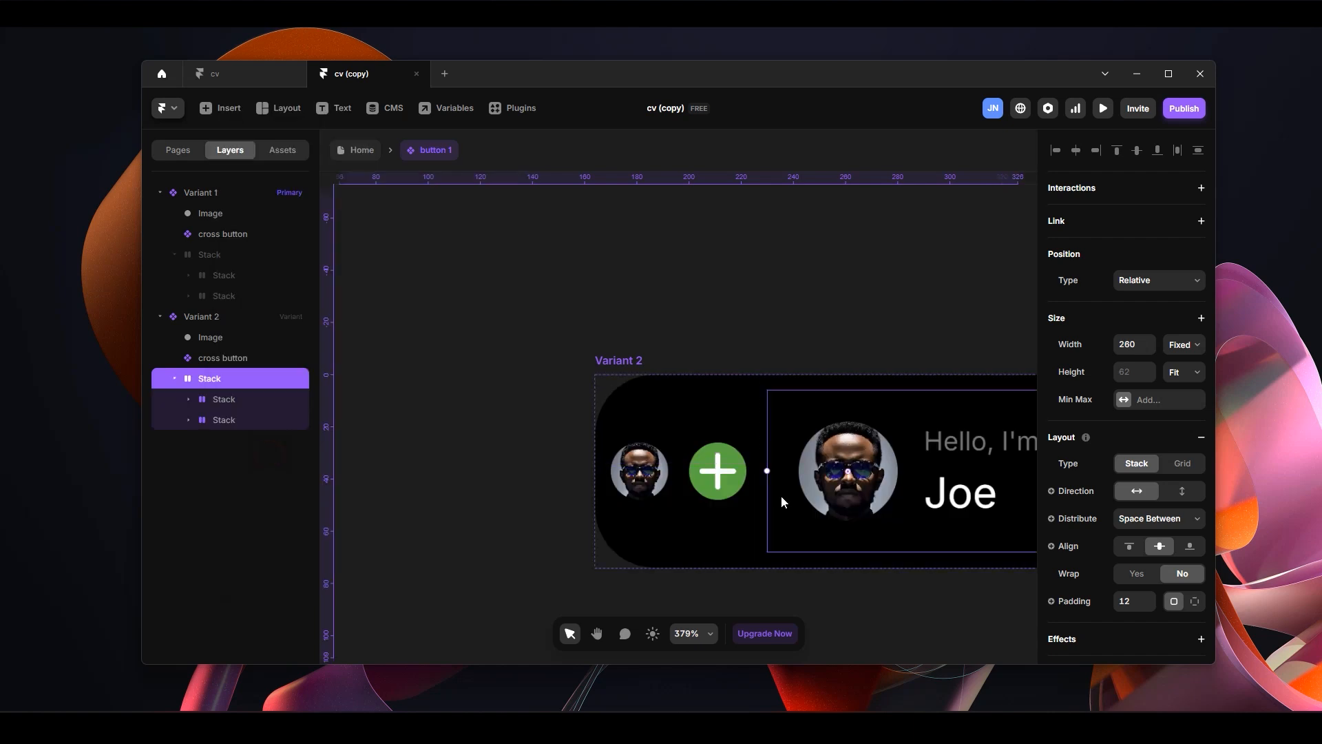
Hide the small Image and the cross button in Variant 2 so that only the large pill shows
{"action": "scroll", "coordinate": [808, 450], "scroll_direction": "down", "scroll_amount": 5}
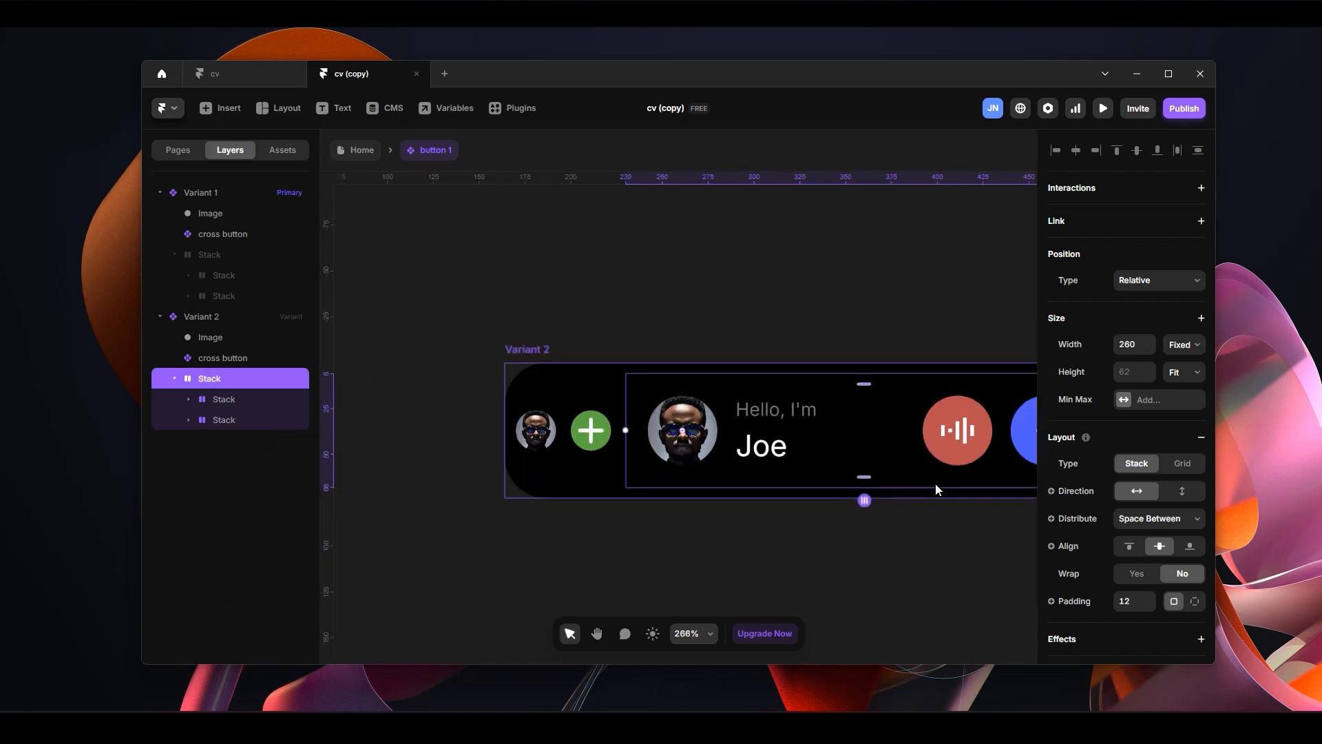
{"action": "scroll", "coordinate": [815, 307], "scroll_direction": "right", "scroll_amount": 4}
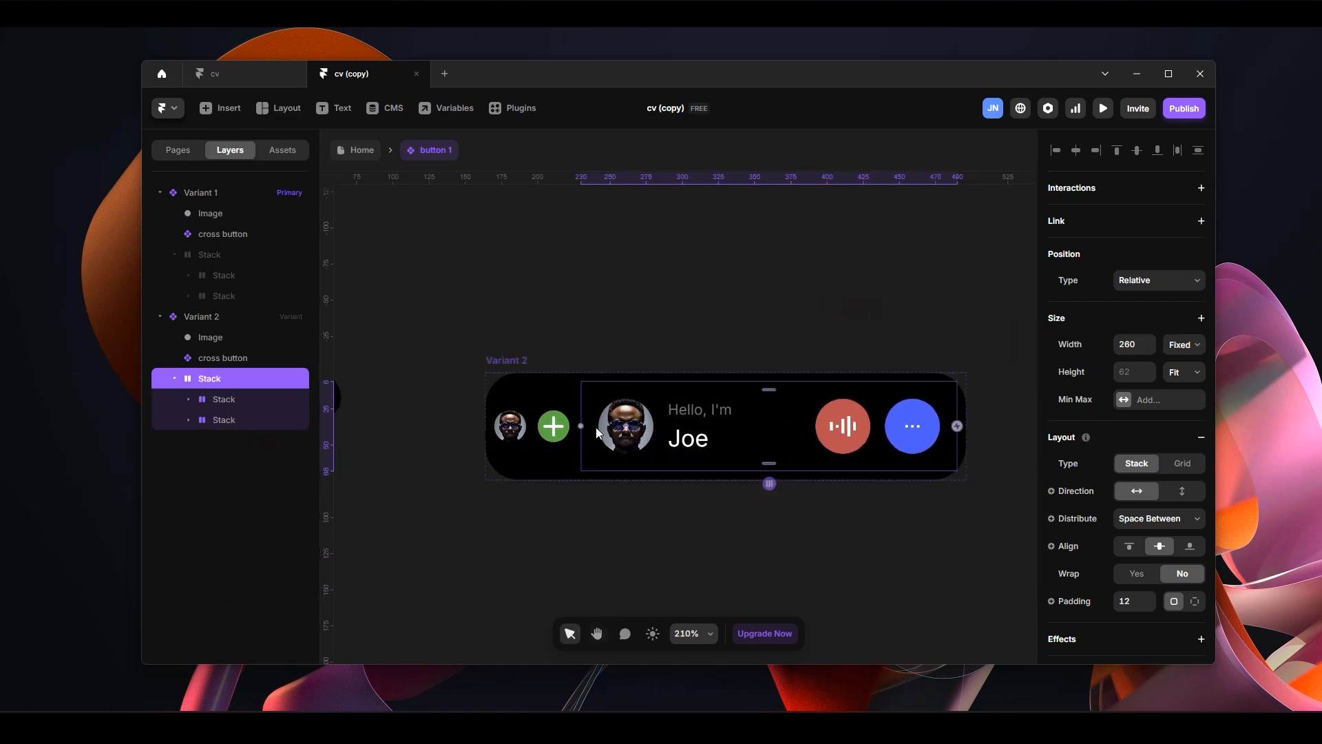
{"action": "left_click", "coordinate": [217, 338]}
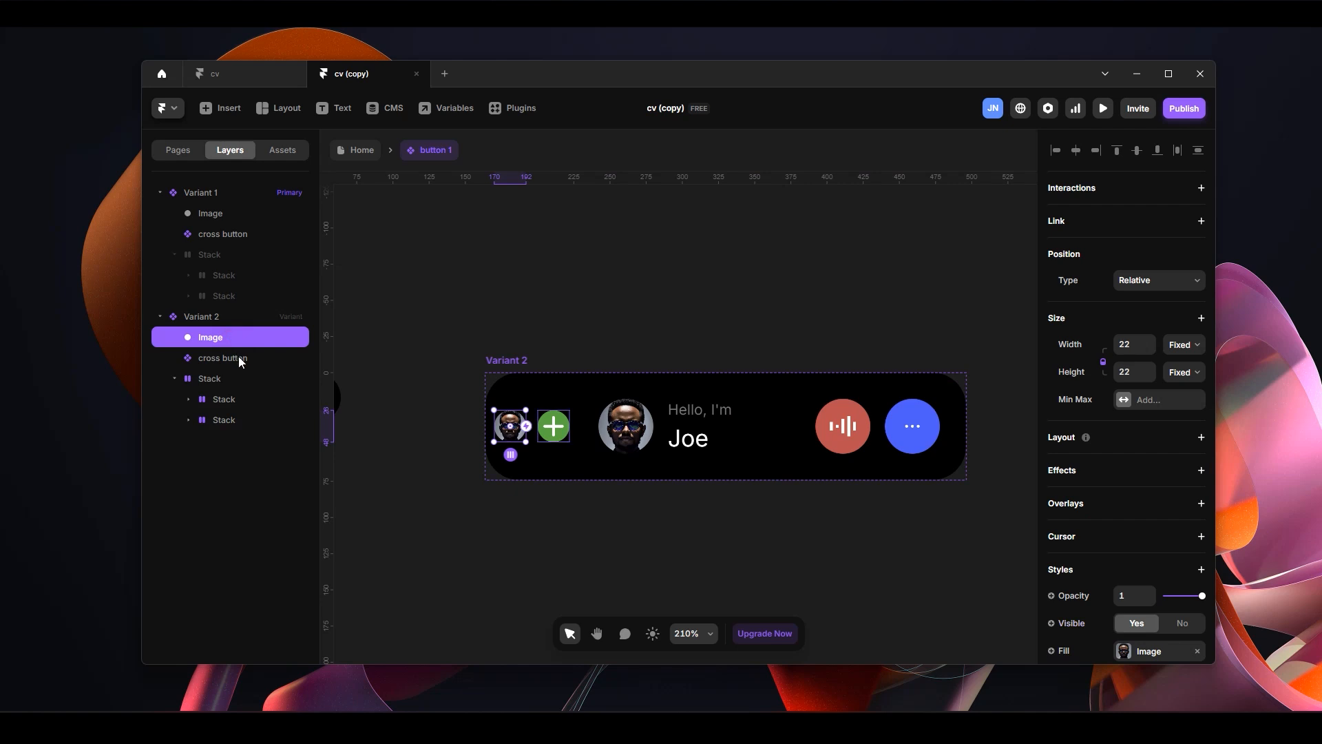
{"action": "left_click", "coordinate": [211, 352]}
{"action": "left_click", "coordinate": [225, 338]}
{"action": "left_click", "coordinate": [218, 354], "text": "shift"}
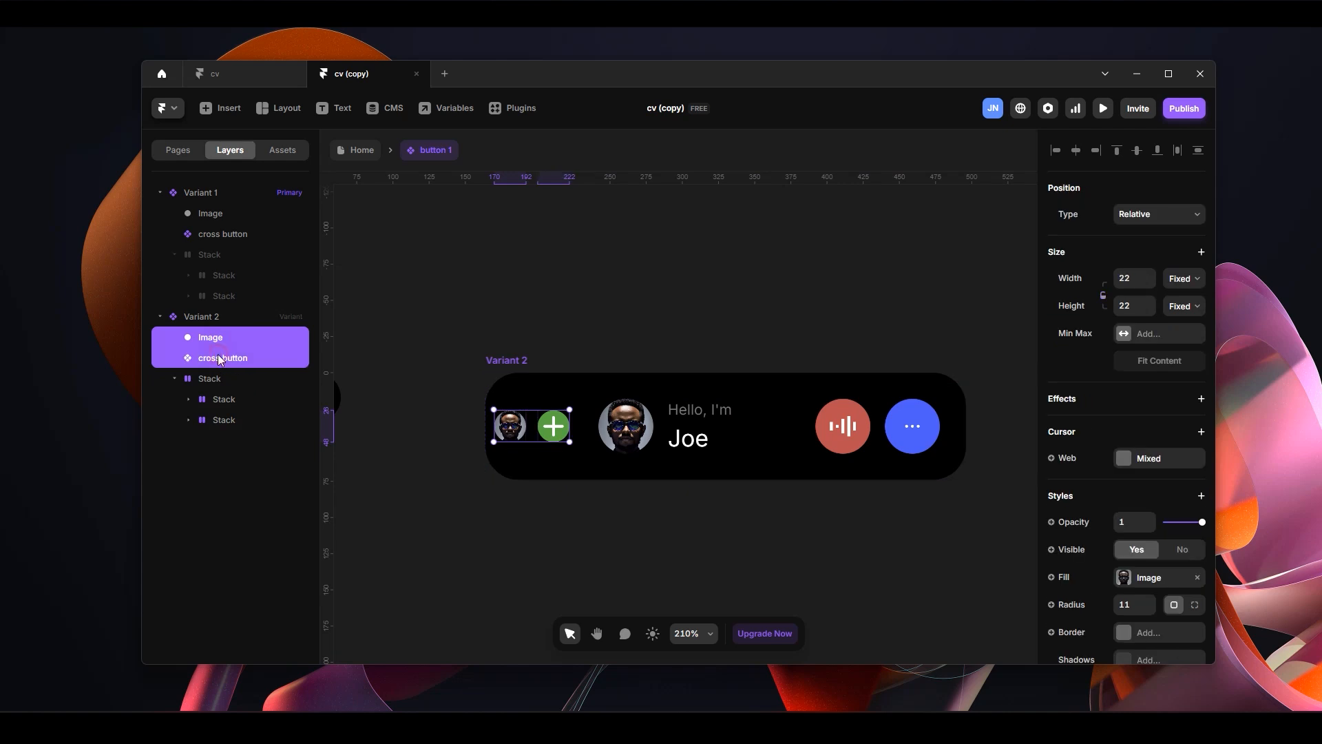
{"action": "right_click", "coordinate": [219, 354]}
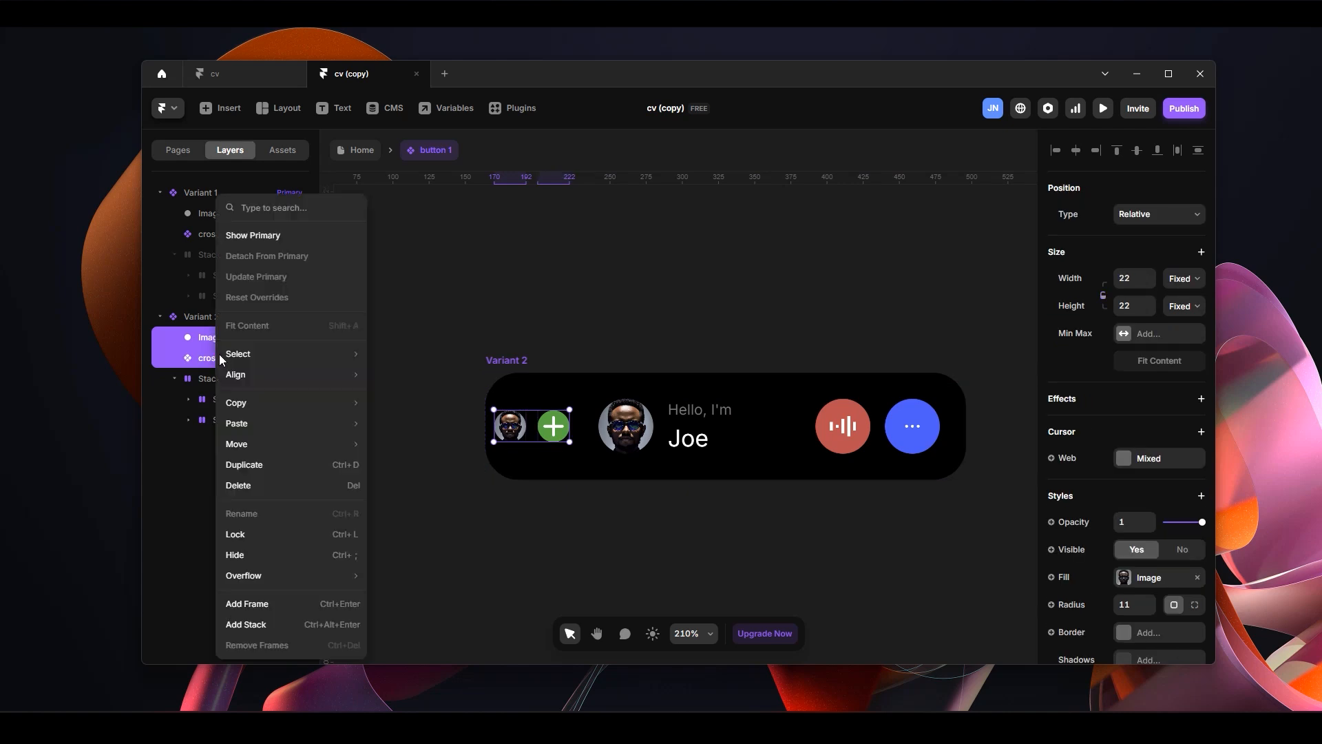
{"action": "left_click", "coordinate": [260, 555]}
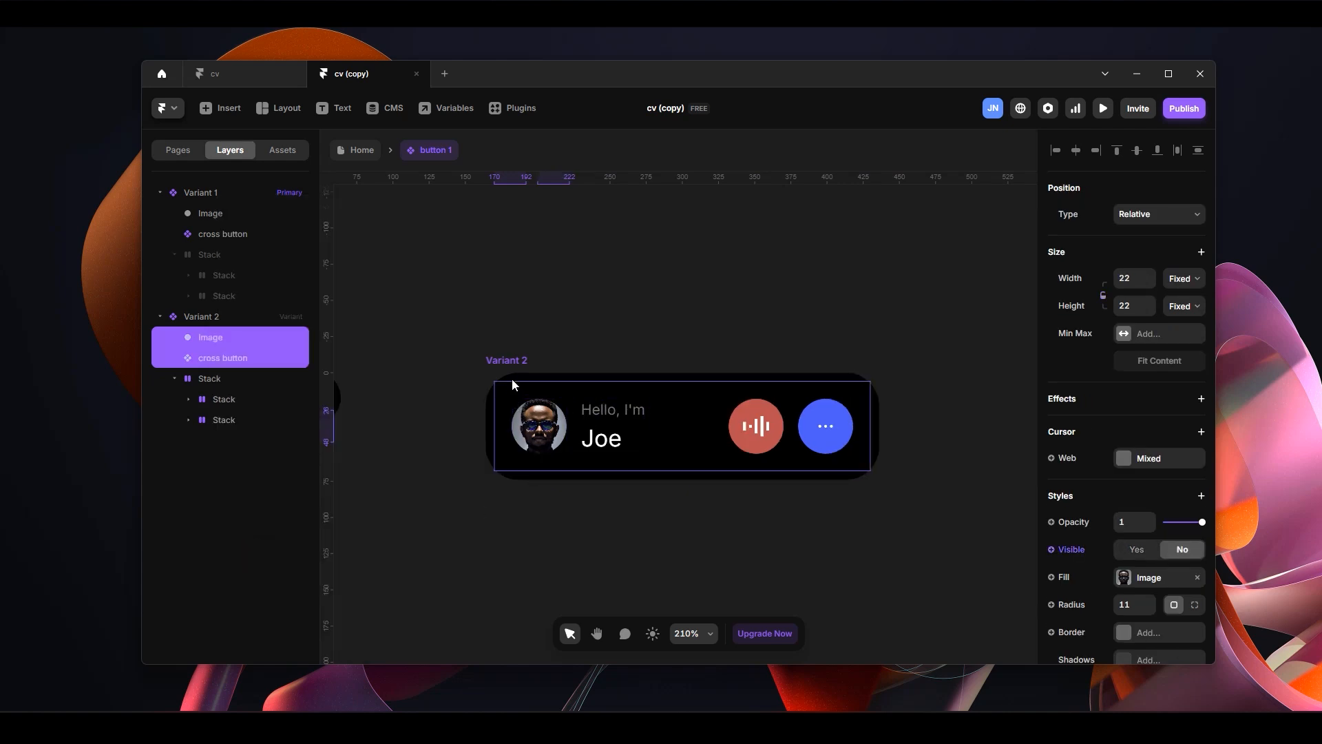
Examine the large pill in Variant 2 and compare it with the compact pill in Variant 1
{"action": "left_click", "coordinate": [507, 358]}
{"action": "key", "text": "shift+1"}
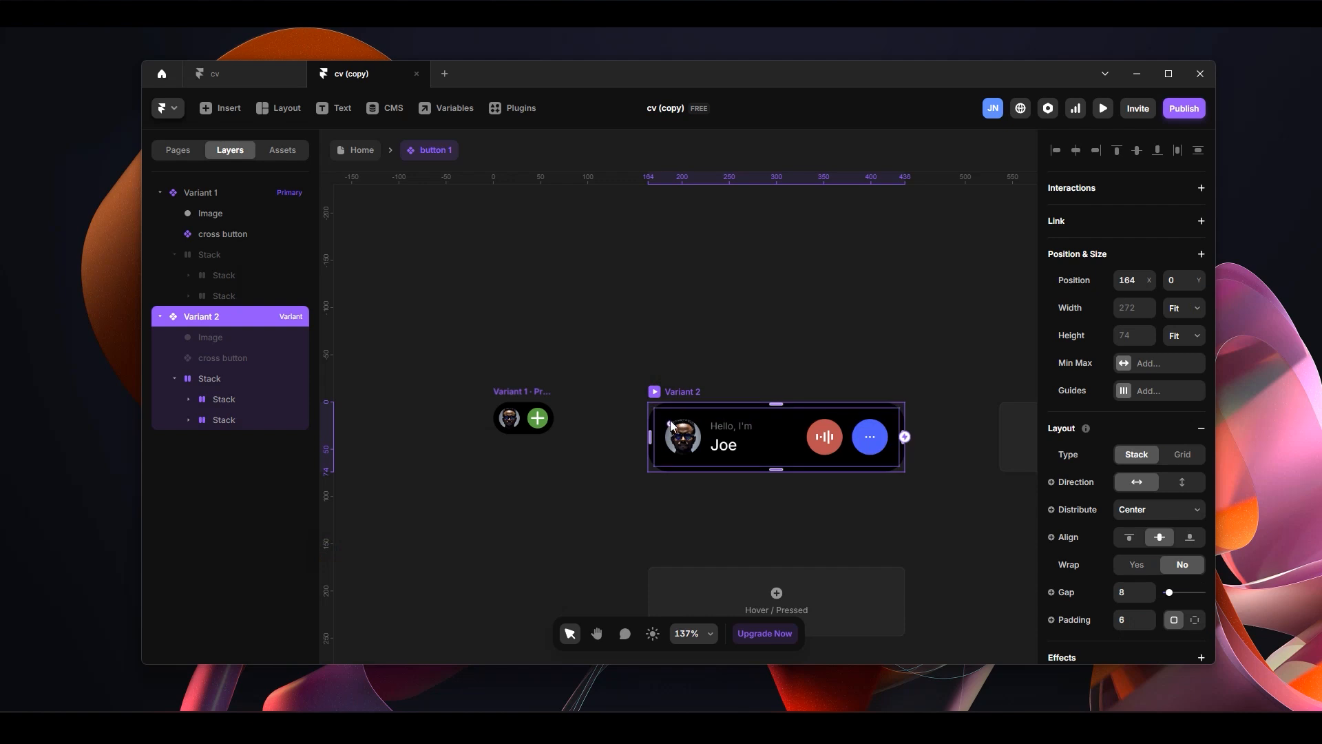
{"action": "scroll", "coordinate": [671, 427], "scroll_direction": "up", "scroll_amount": 5}
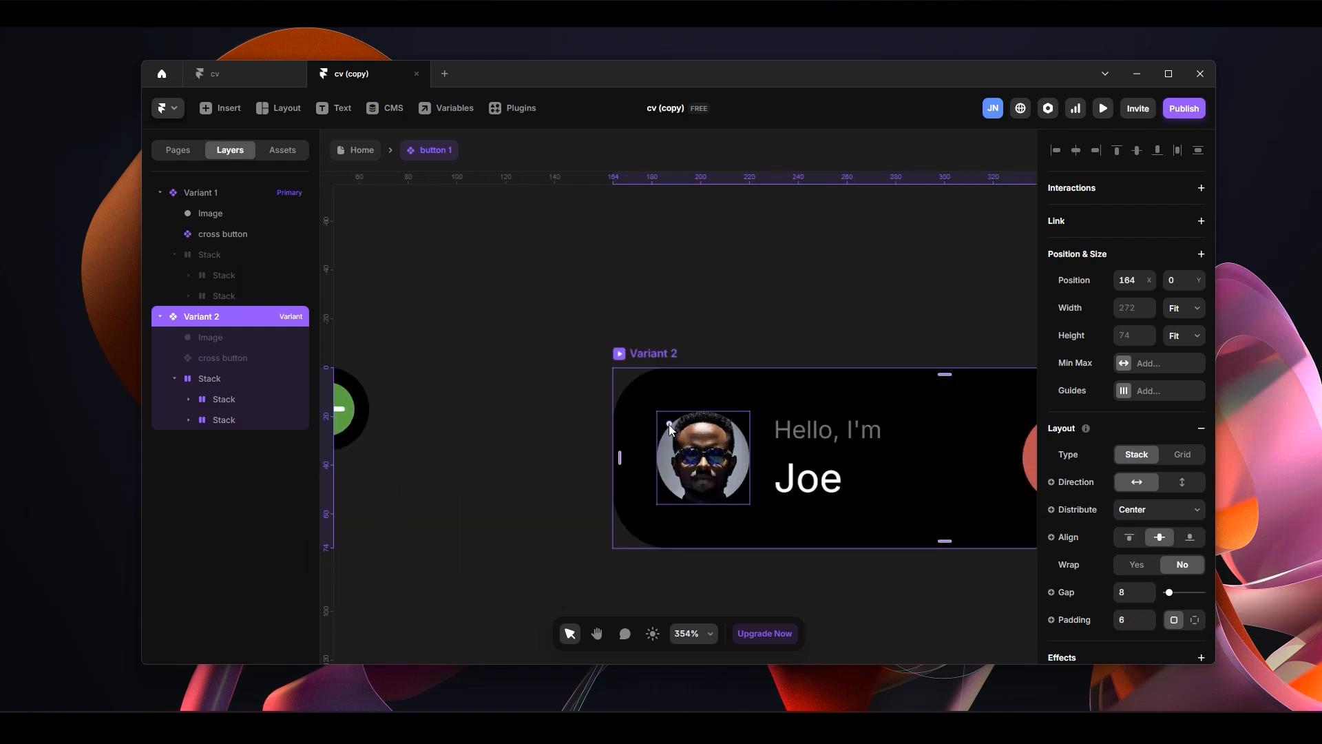
{"action": "left_click_drag", "start_coordinate": [671, 424], "coordinate": [720, 446]}
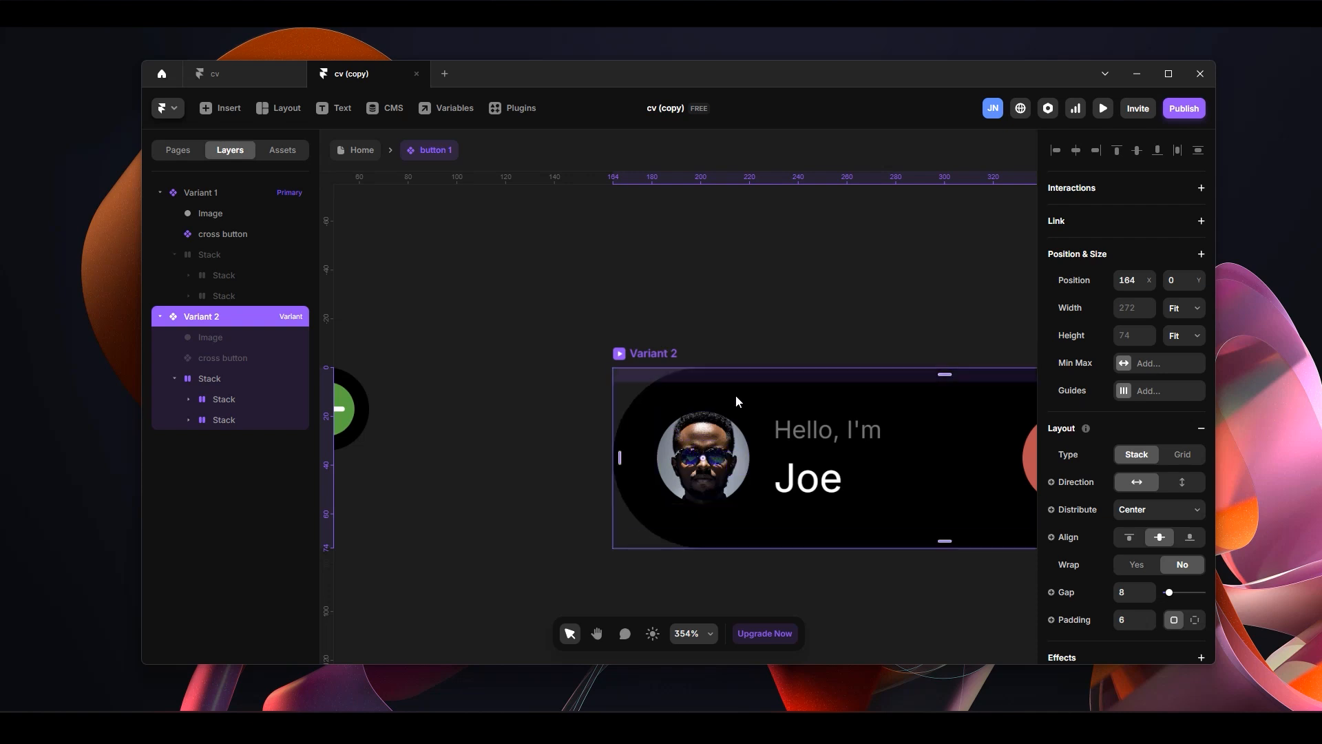
{"action": "scroll", "coordinate": [727, 421], "scroll_direction": "down", "scroll_amount": 6}
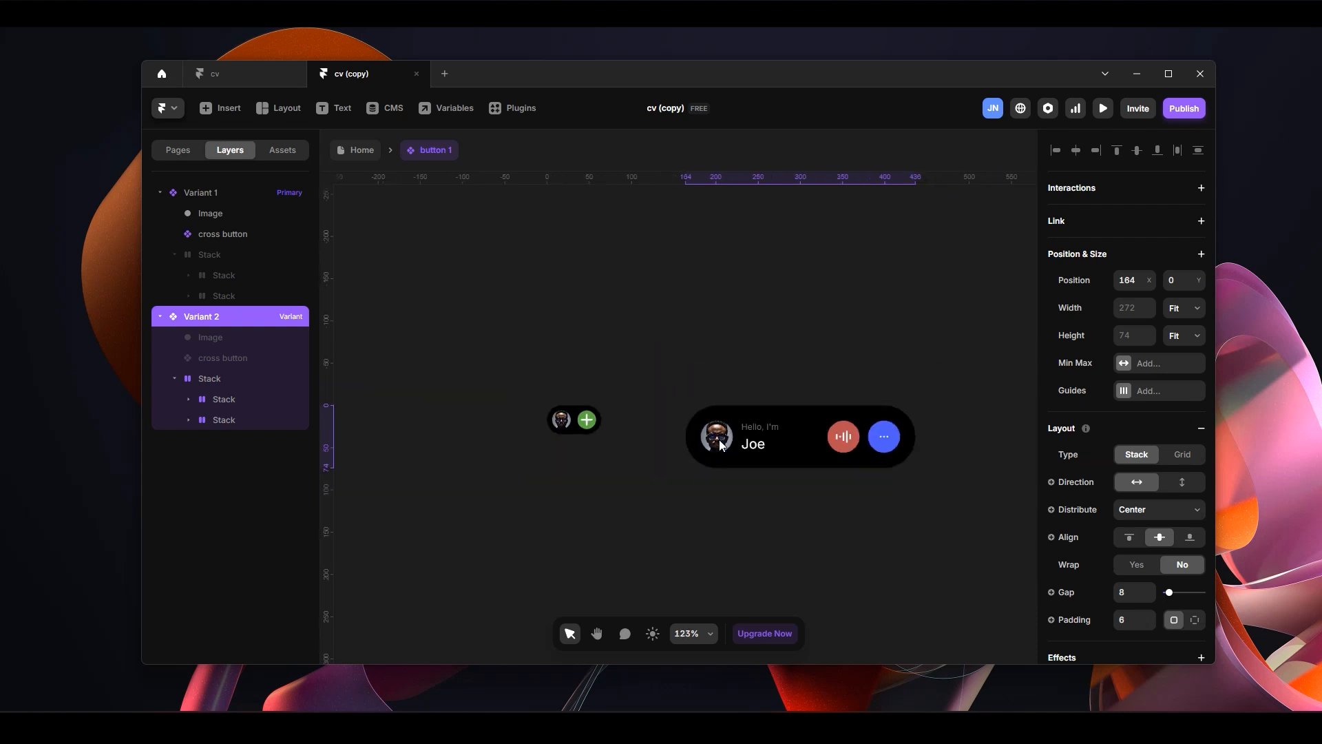
{"action": "scroll", "coordinate": [823, 380], "scroll_direction": "up", "scroll_amount": 2}
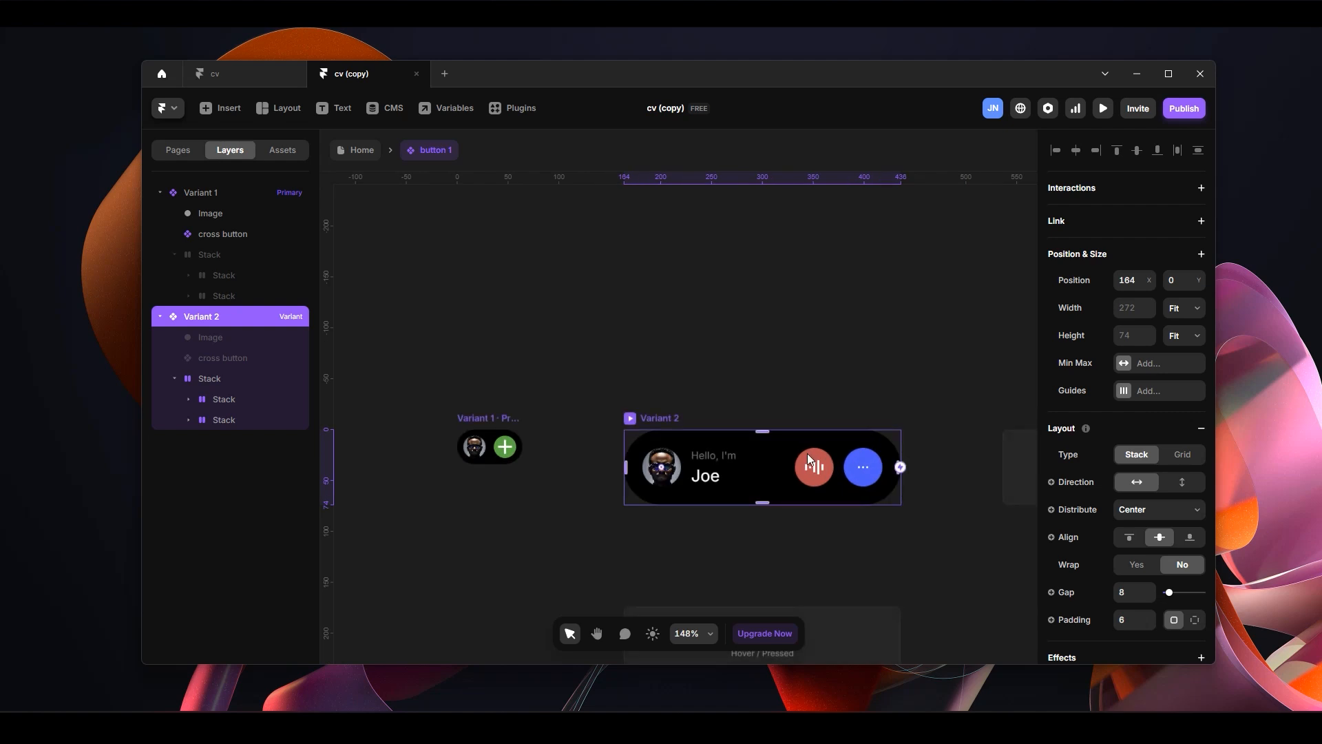
{"action": "left_click", "coordinate": [499, 445]}
{"action": "left_click", "coordinate": [661, 431]}
{"action": "scroll", "coordinate": [687, 489], "scroll_direction": "up", "scroll_amount": 2}
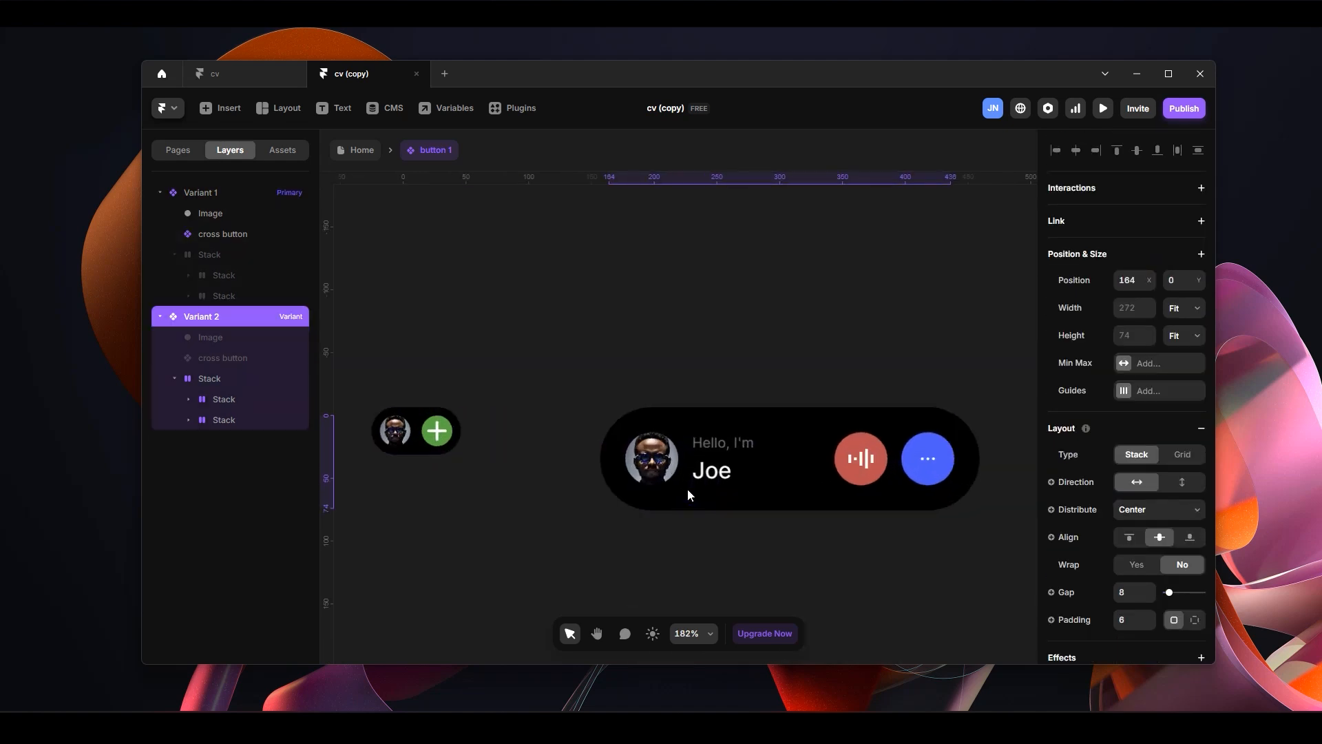
Connect Variant 1's cross button to Variant 2 with a Set Variant interaction triggered on Click
{"action": "left_click", "coordinate": [444, 437]}
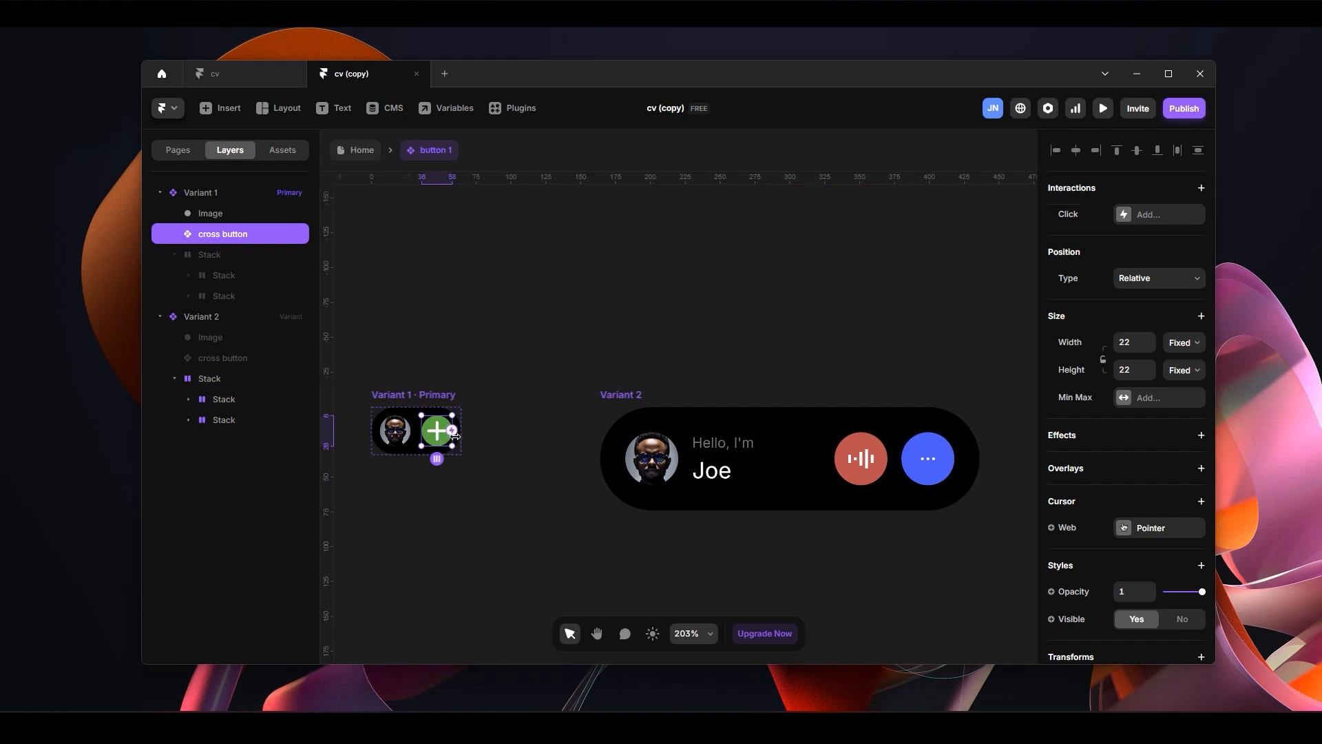
{"action": "scroll", "coordinate": [455, 433], "scroll_direction": "up", "scroll_amount": 2}
{"action": "left_click_drag", "start_coordinate": [463, 433], "coordinate": [687, 455]}
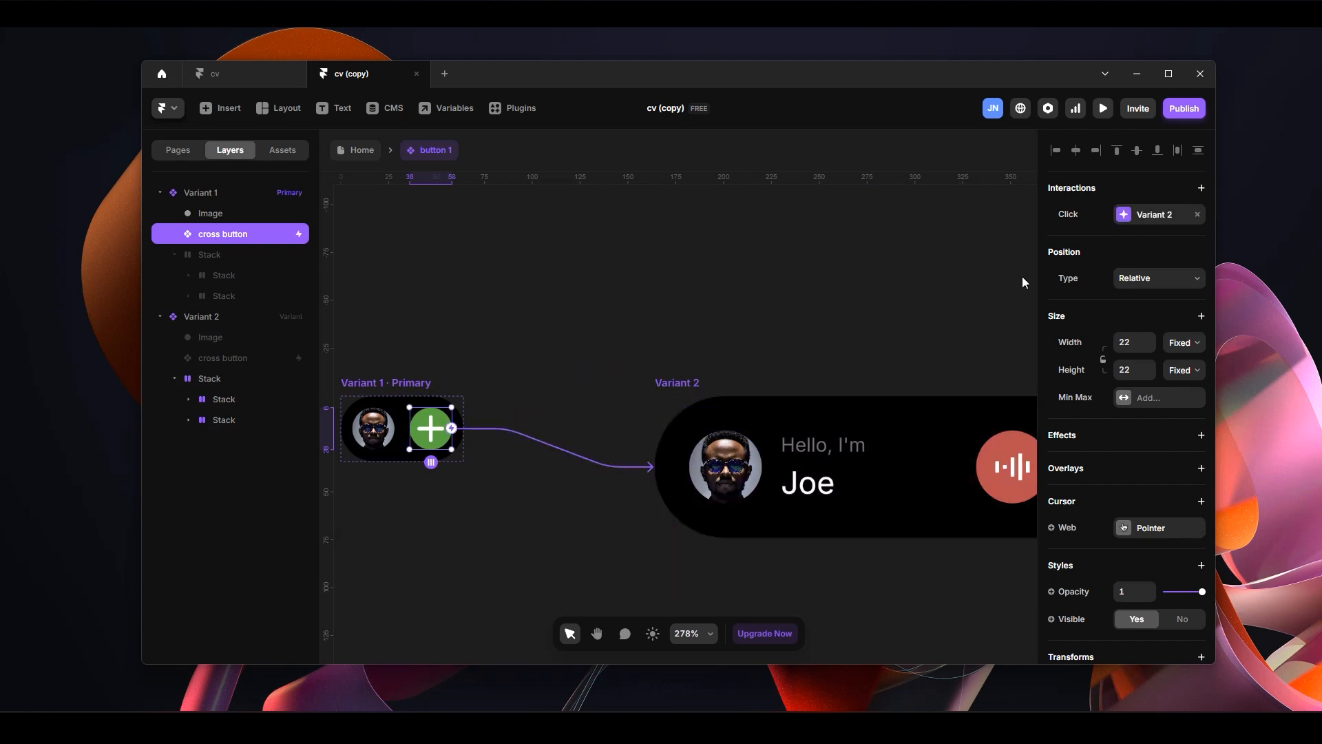
{"action": "left_click", "coordinate": [1149, 215]}
{"action": "left_click", "coordinate": [977, 263]}
{"action": "left_click", "coordinate": [977, 268]}
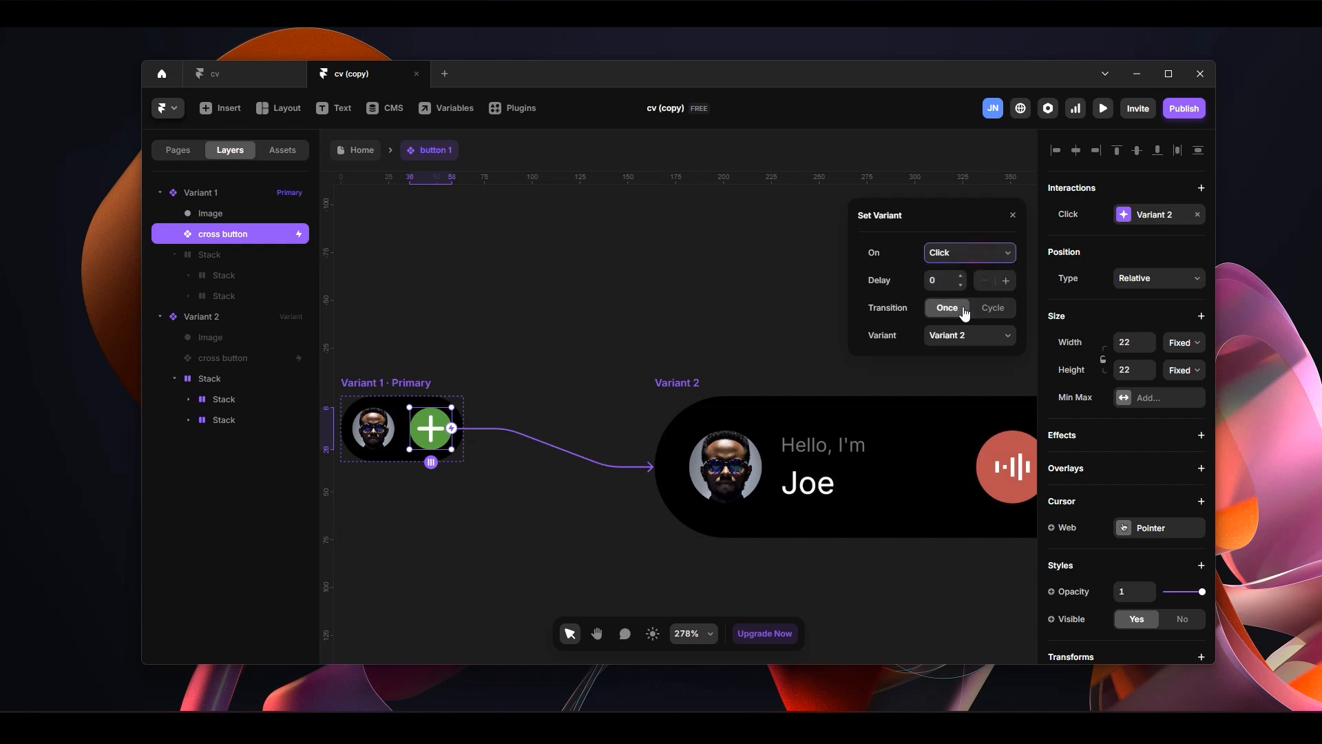
{"action": "left_click", "coordinate": [707, 292]}
Return to the Home page and copy the Stack holding the back, home, social and Yt icons from the ASSETS frame
{"action": "scroll", "coordinate": [655, 319], "scroll_direction": "down", "scroll_amount": 5}
{"action": "scroll", "coordinate": [737, 303], "scroll_direction": "up", "scroll_amount": 3}
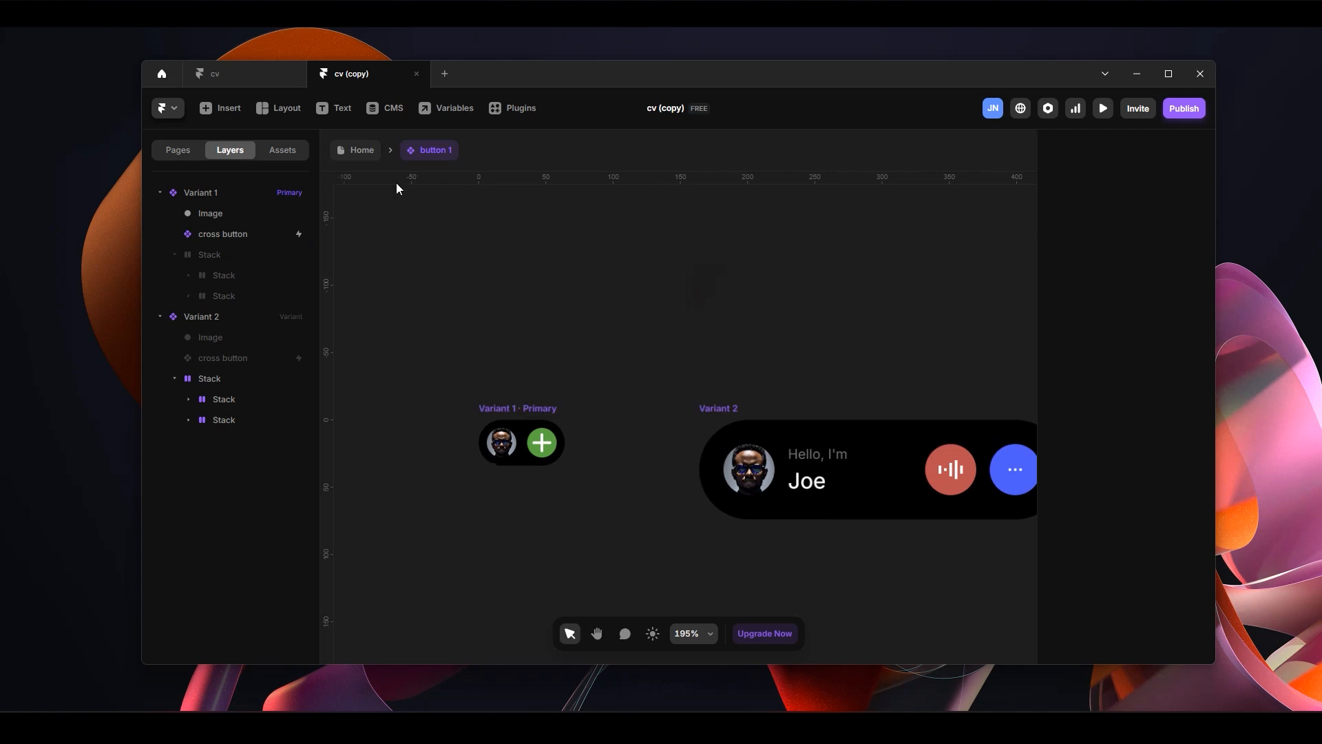
{"action": "left_click", "coordinate": [360, 151]}
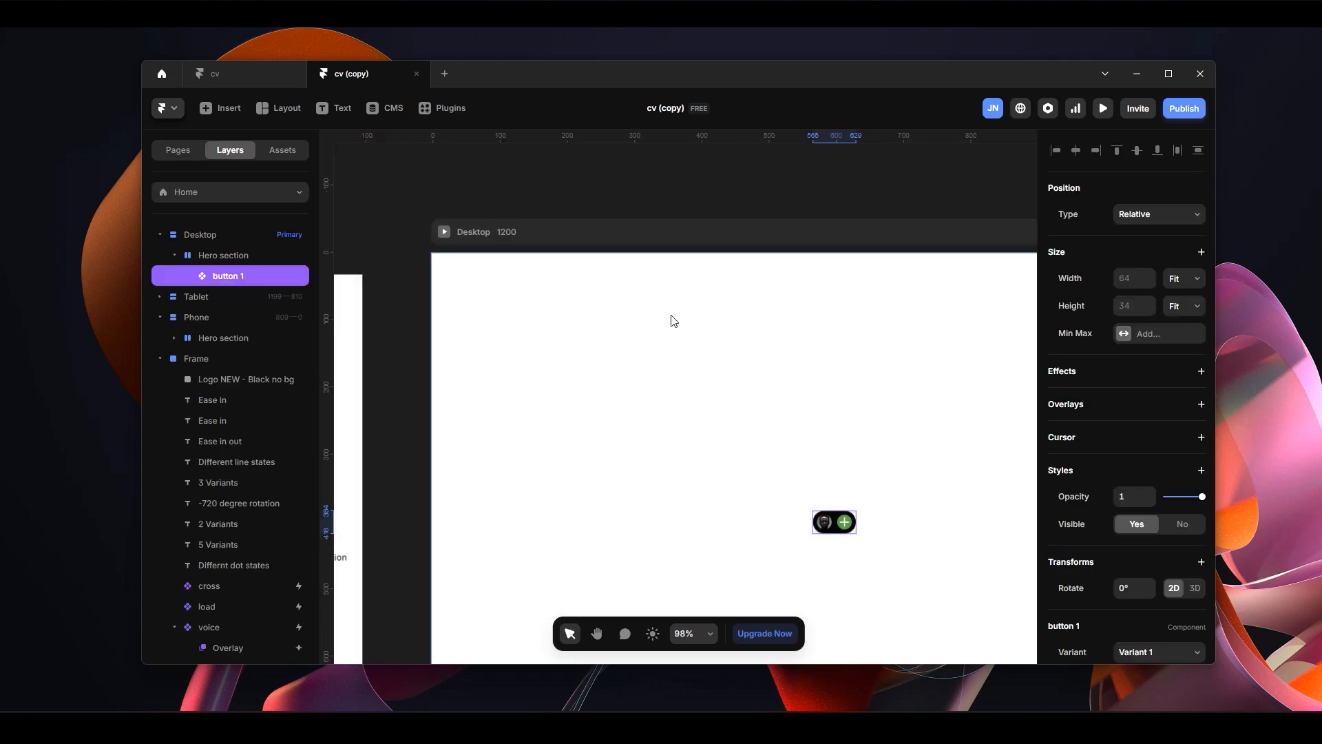
{"action": "scroll", "coordinate": [655, 177], "scroll_direction": "left", "scroll_amount": 10}
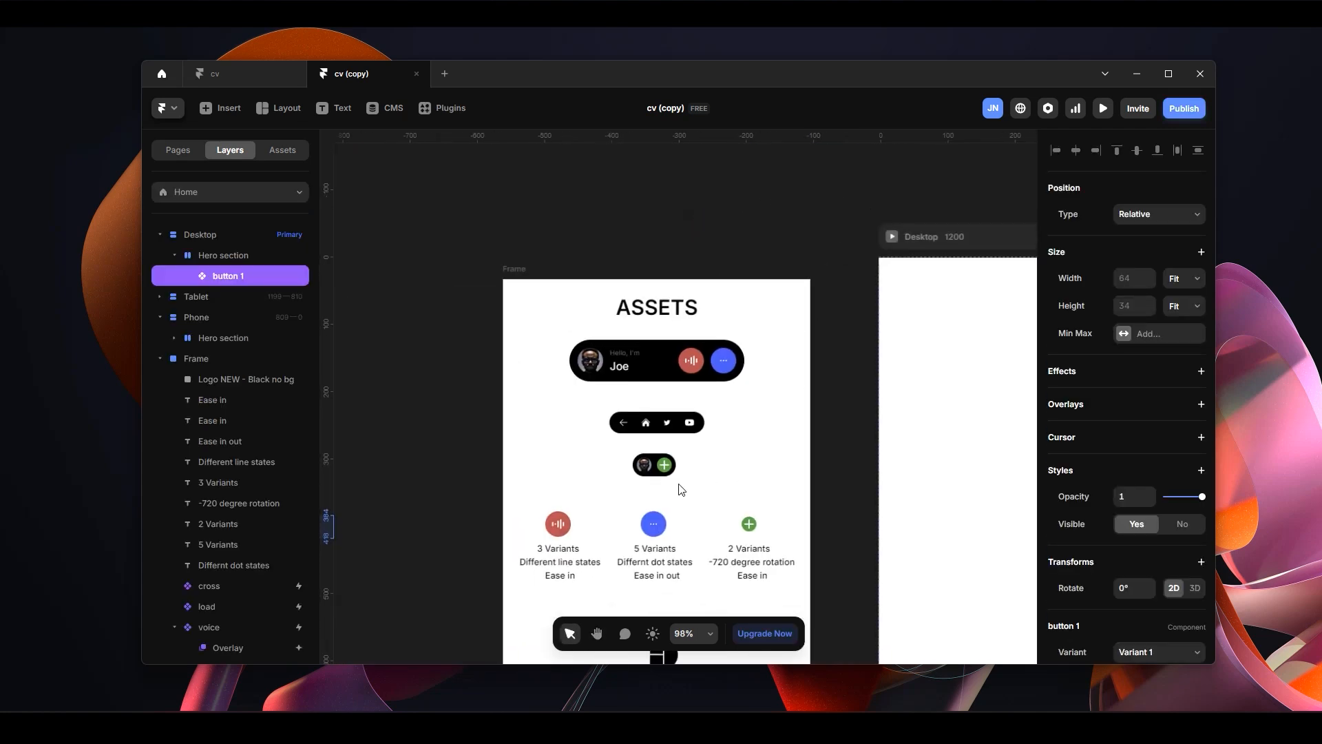
{"action": "scroll", "coordinate": [681, 482], "scroll_direction": "up", "scroll_amount": 5}
{"action": "left_click", "coordinate": [673, 412]}
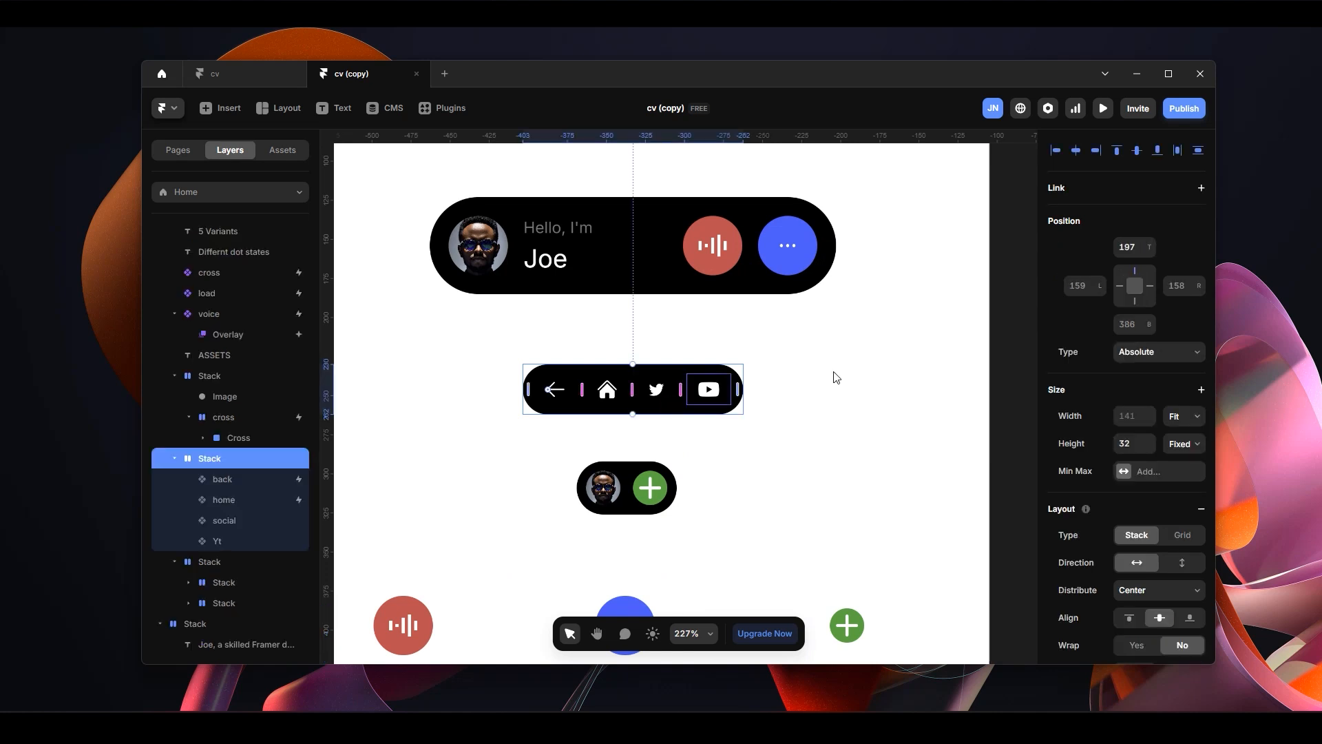
Open the button 1 component in the Desktop hero section for editing and add a third variant based on Variant 2
{"action": "scroll", "coordinate": [832, 376], "scroll_direction": "right", "scroll_amount": 10}
{"action": "left_click_drag", "start_coordinate": [912, 402], "coordinate": [793, 412]}
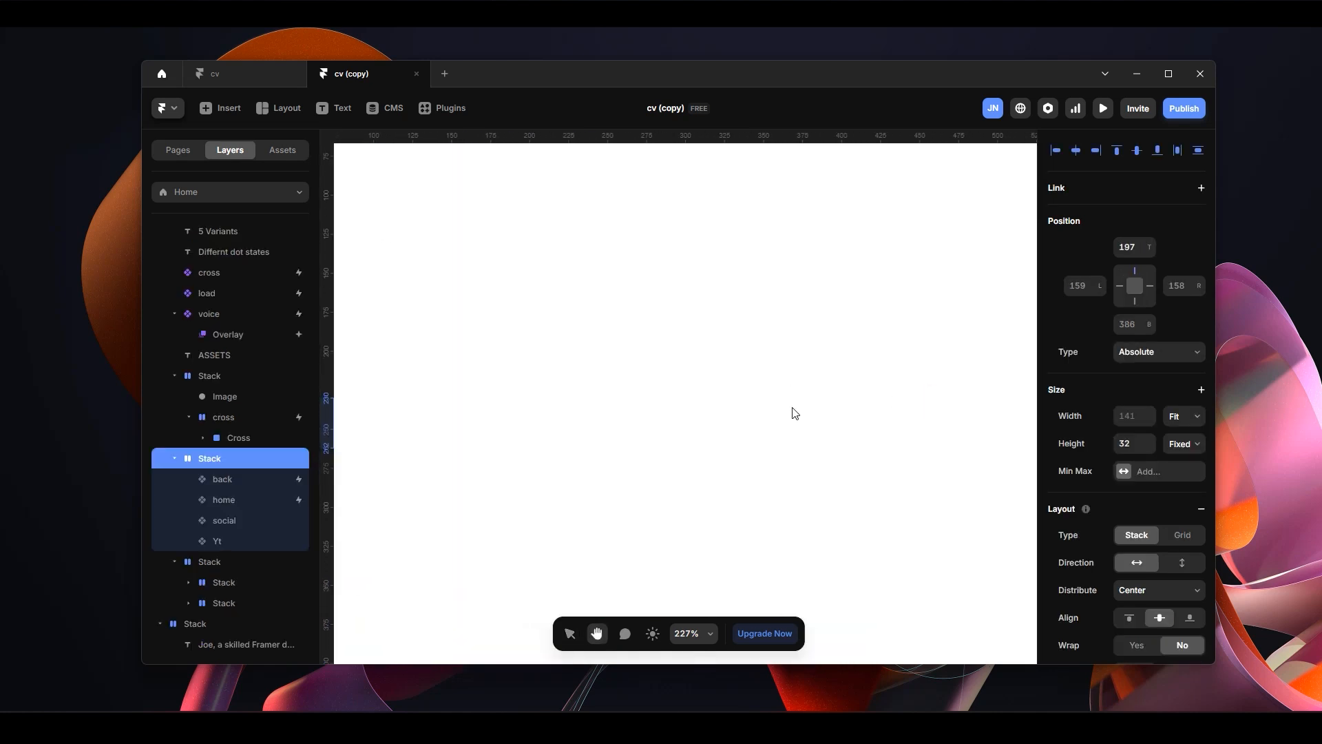
{"action": "scroll", "coordinate": [791, 414], "scroll_direction": "down", "scroll_amount": 6}
{"action": "left_click_drag", "start_coordinate": [921, 444], "coordinate": [803, 416]}
{"action": "scroll", "coordinate": [800, 558], "scroll_direction": "up", "scroll_amount": 3}
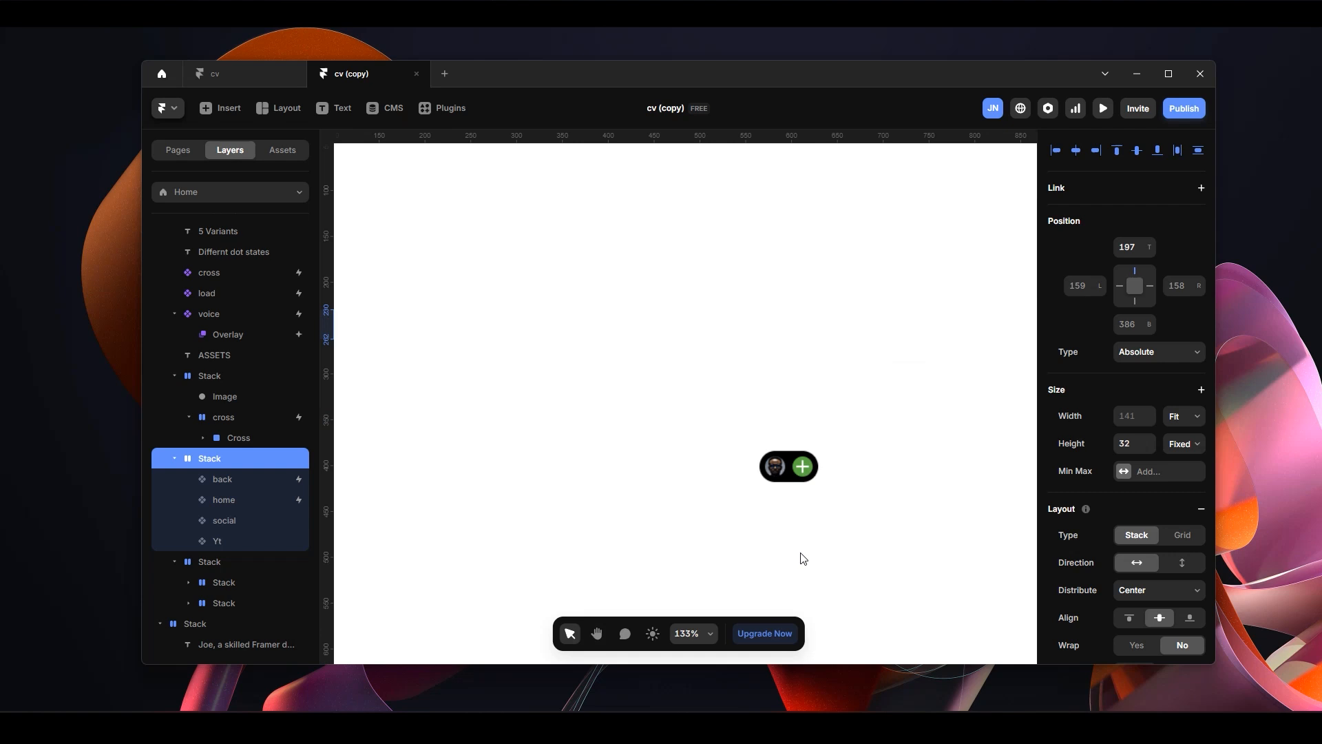
{"action": "double_click", "coordinate": [797, 473]}
{"action": "left_click", "coordinate": [886, 358]}
{"action": "left_click_drag", "start_coordinate": [894, 345], "coordinate": [662, 383]}
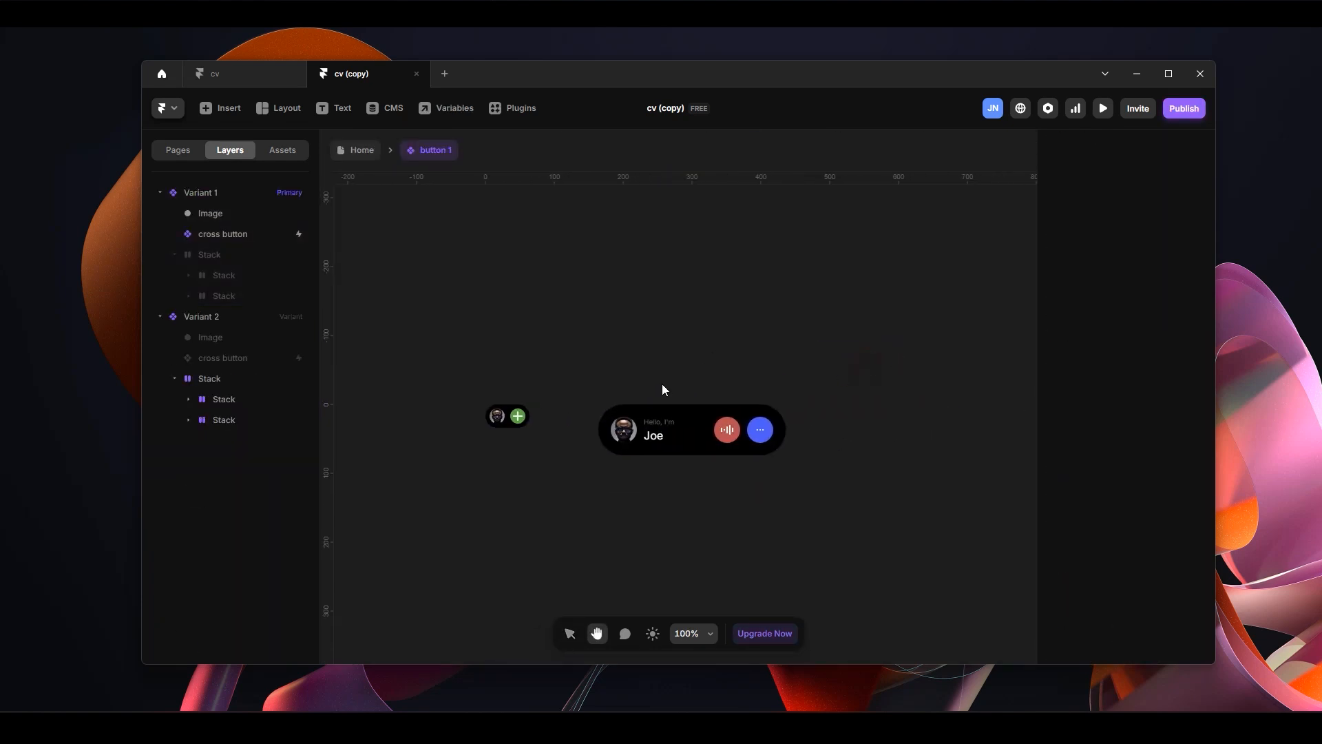
{"action": "left_click", "coordinate": [620, 394]}
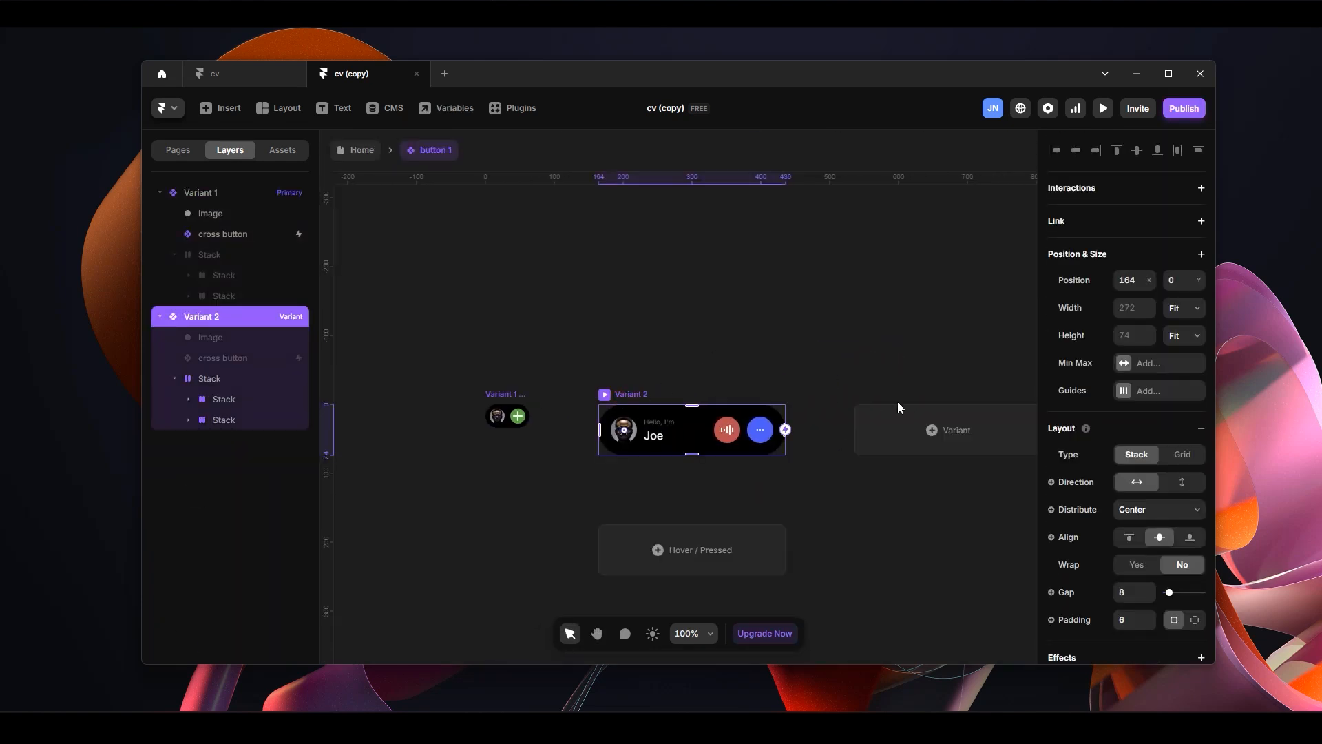
{"action": "left_click", "coordinate": [934, 432]}
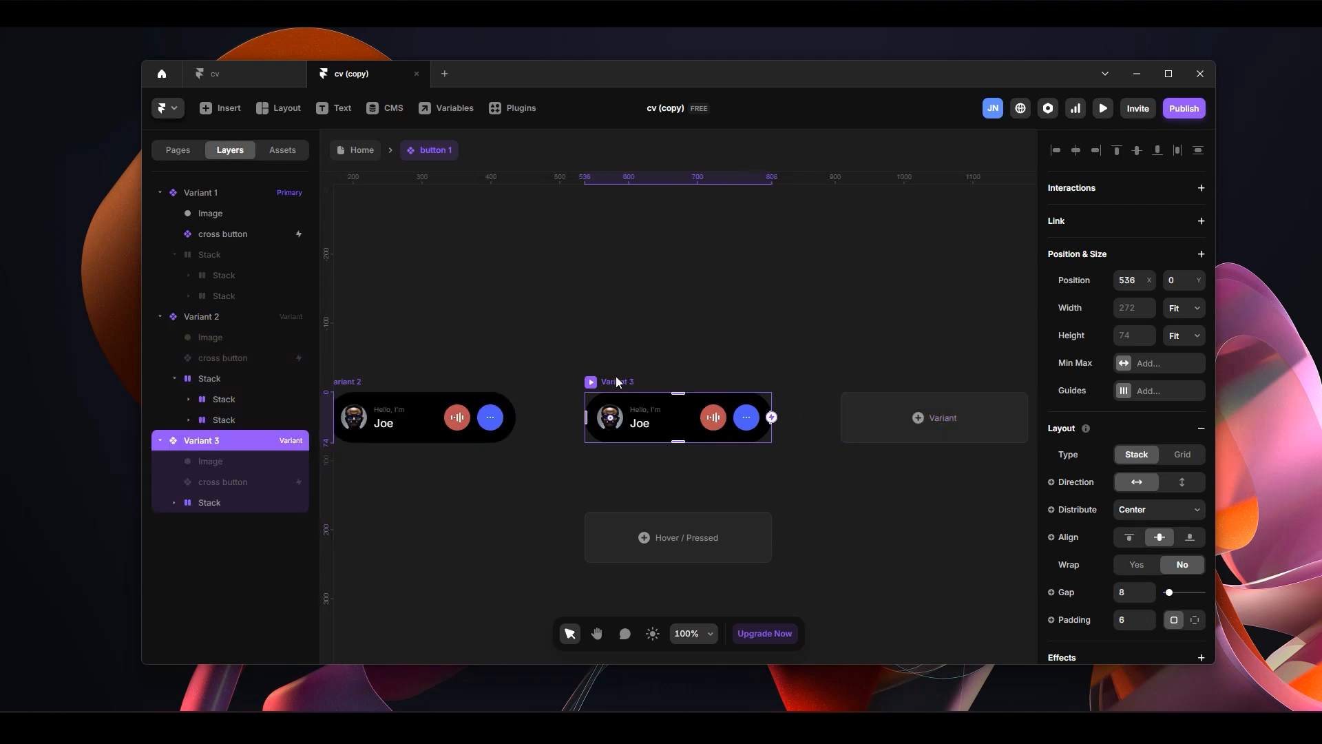
Paste the copied icon Stack into Variant 3
{"action": "key", "text": "ctrl+v"}
{"action": "scroll", "coordinate": [851, 443], "scroll_direction": "up", "scroll_amount": 3, "text": "ctrl"}
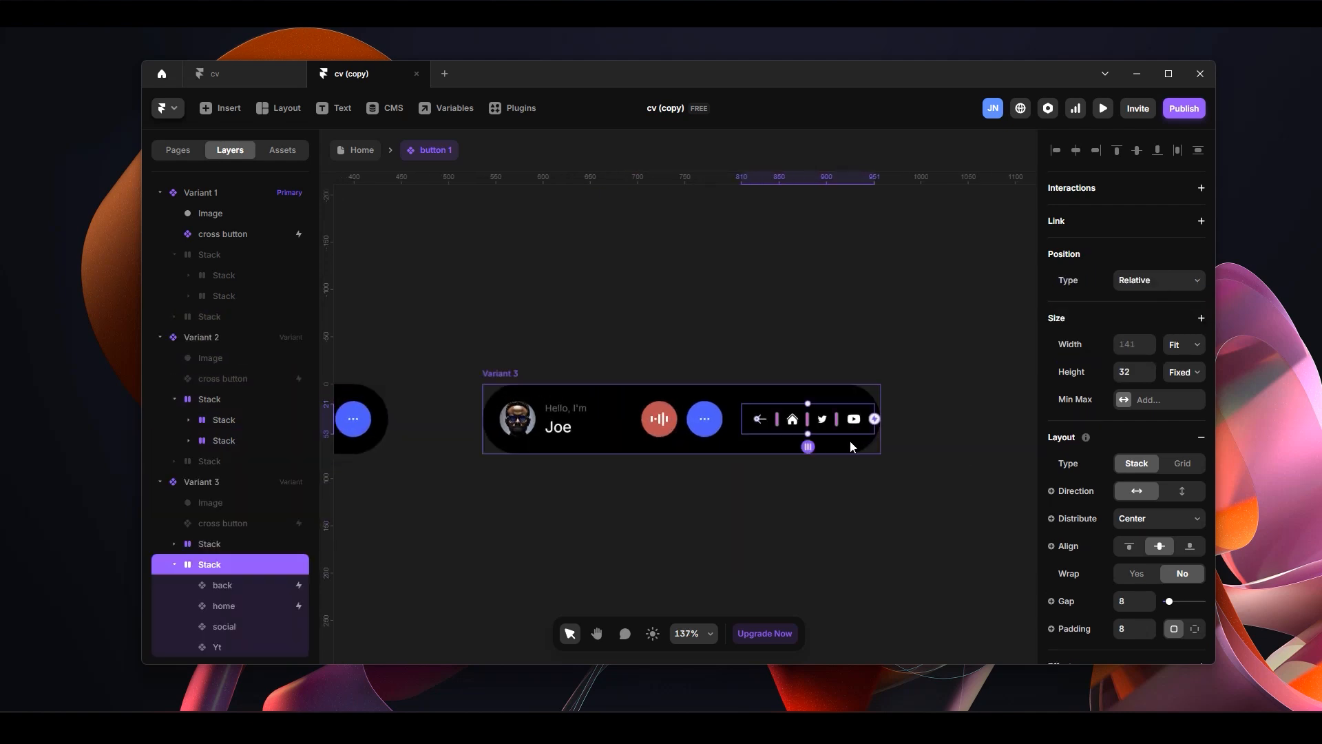
{"action": "scroll", "coordinate": [850, 440], "scroll_direction": "up", "scroll_amount": 2, "text": "ctrl"}
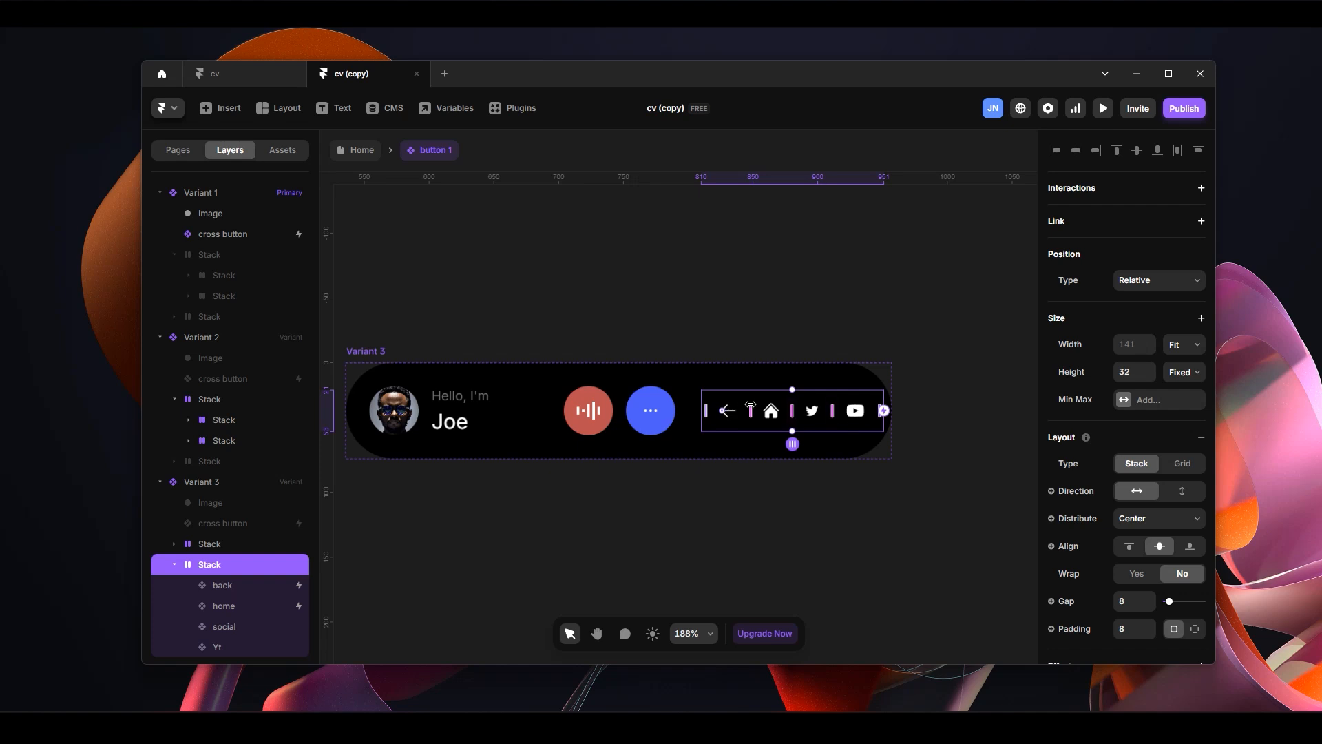
{"action": "scroll", "coordinate": [597, 443], "scroll_direction": "up", "scroll_amount": 1}
{"action": "key", "text": "space"}
{"action": "left_click_drag", "start_coordinate": [677, 300], "coordinate": [752, 301]}
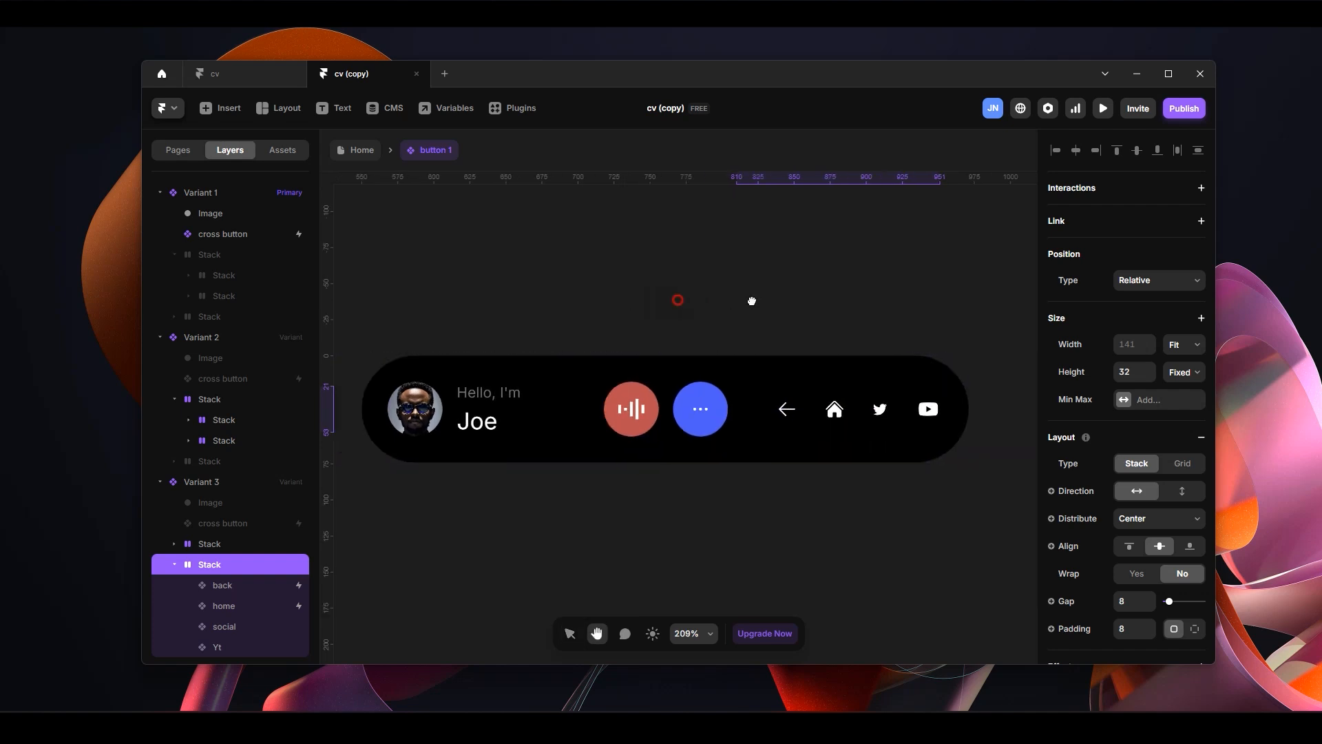
Hide the large "Hello, I'm" Stack in Variant 3 so that only the navigation icons show
{"action": "left_click", "coordinate": [674, 441]}
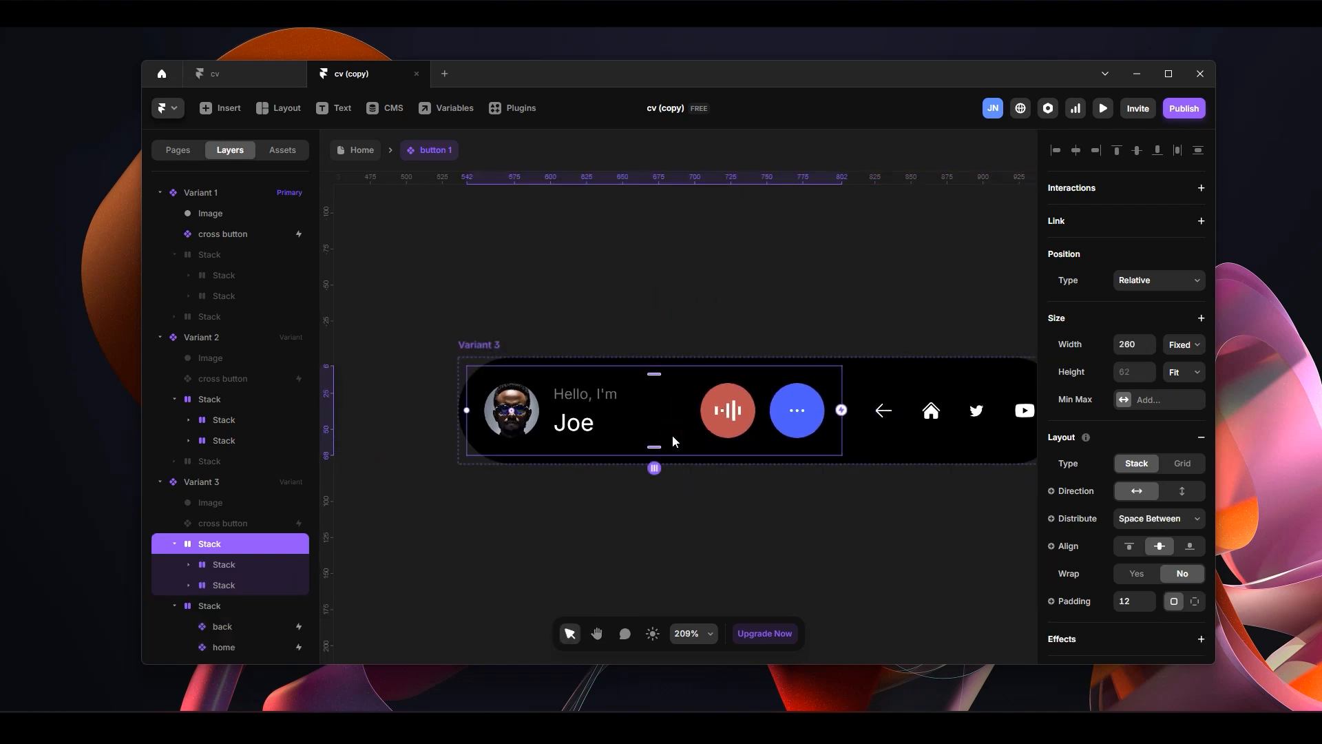
{"action": "right_click", "coordinate": [672, 435]}
{"action": "left_click", "coordinate": [792, 452]}
{"action": "scroll", "coordinate": [672, 460], "scroll_direction": "down", "scroll_amount": 5}
{"action": "key", "text": "space"}
{"action": "left_click_drag", "start_coordinate": [624, 350], "coordinate": [738, 364]}
{"action": "left_click", "coordinate": [730, 444]}
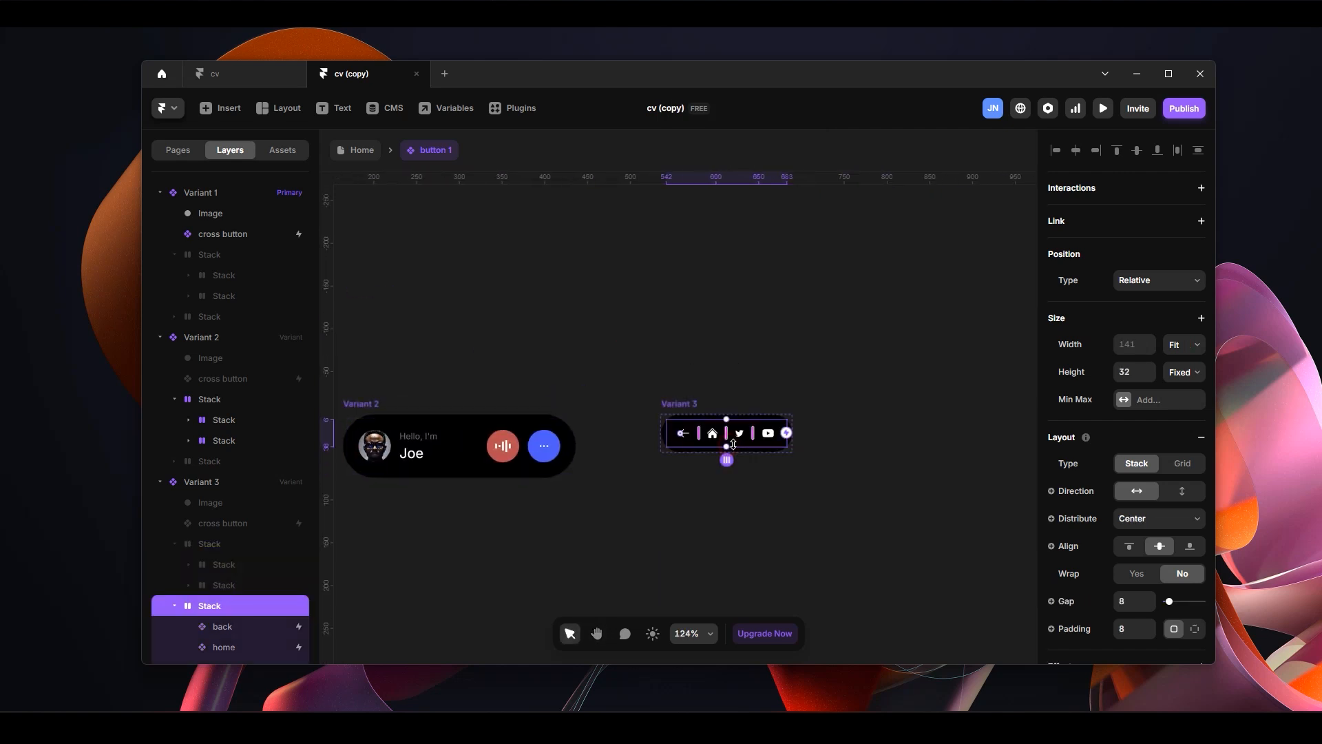
{"action": "scroll", "coordinate": [734, 444], "scroll_direction": "up", "scroll_amount": 8}
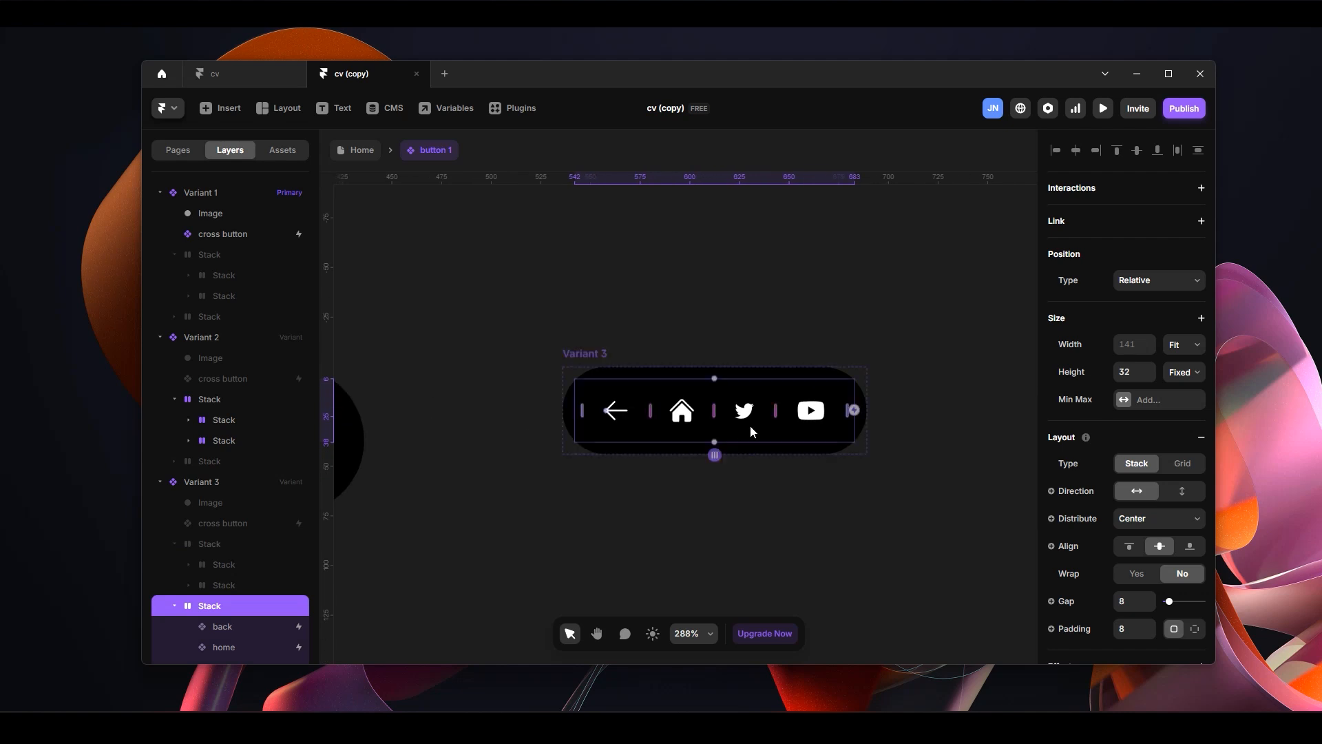
{"action": "scroll", "coordinate": [750, 425], "scroll_direction": "down", "scroll_amount": 9}
{"action": "key", "text": "space"}
{"action": "left_click_drag", "start_coordinate": [757, 429], "coordinate": [919, 489]}
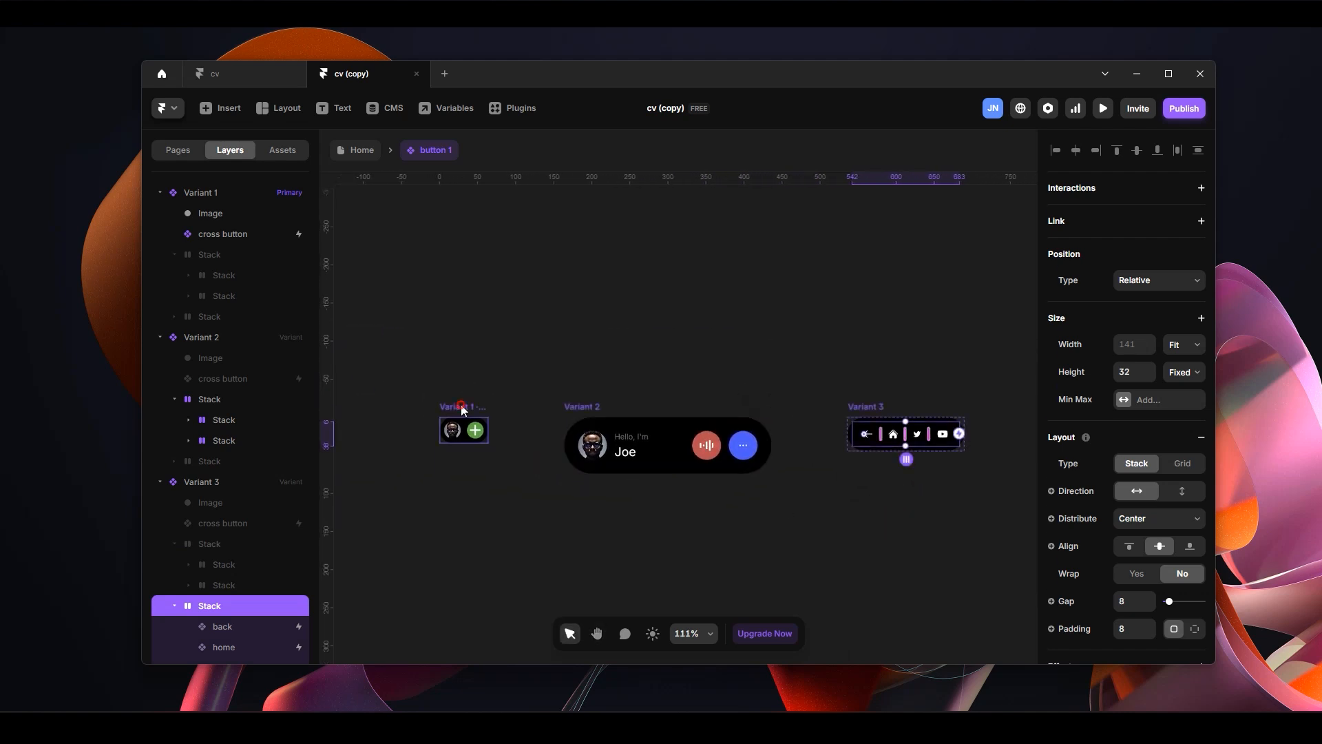
Connect the blue load button in Variant 2 to Variant 3 with a Click interaction
{"action": "left_click", "coordinate": [461, 407]}
{"action": "left_click", "coordinate": [587, 406]}
{"action": "left_click", "coordinate": [863, 405]}
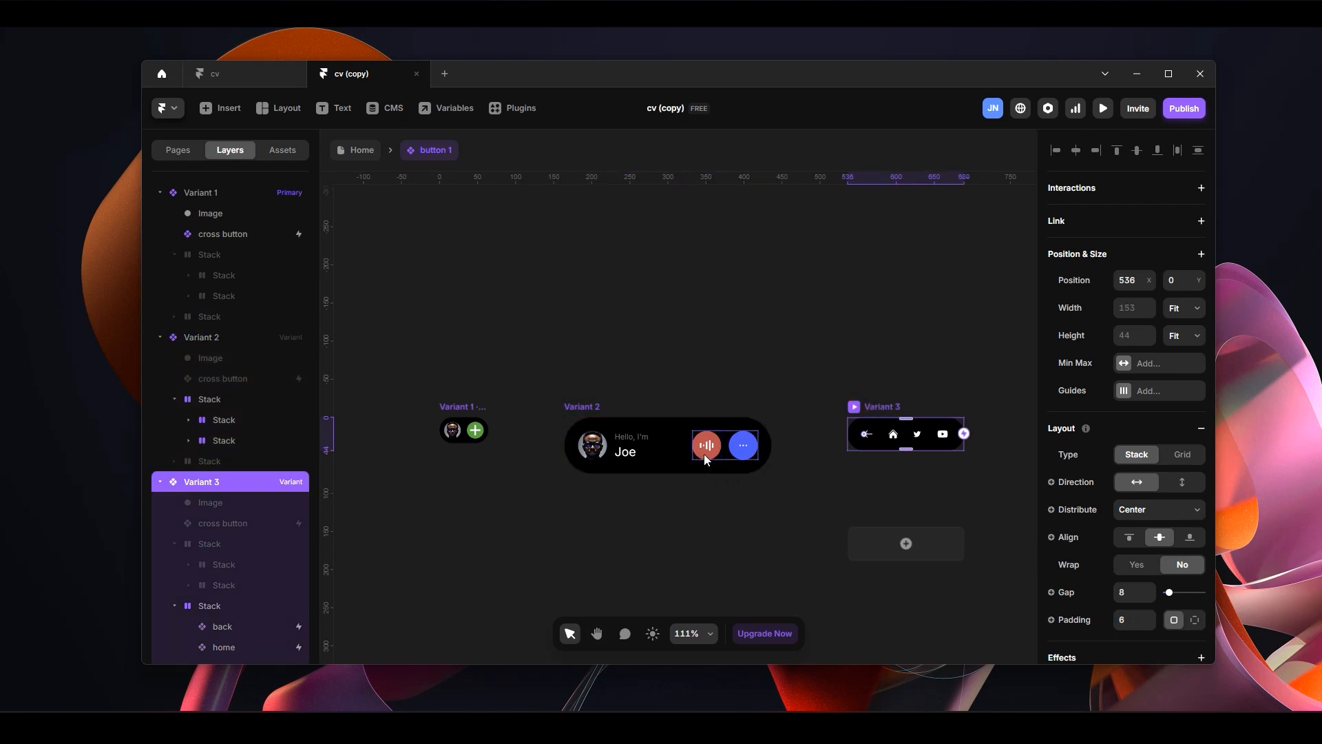
{"action": "scroll", "coordinate": [704, 454], "scroll_direction": "up", "scroll_amount": 5}
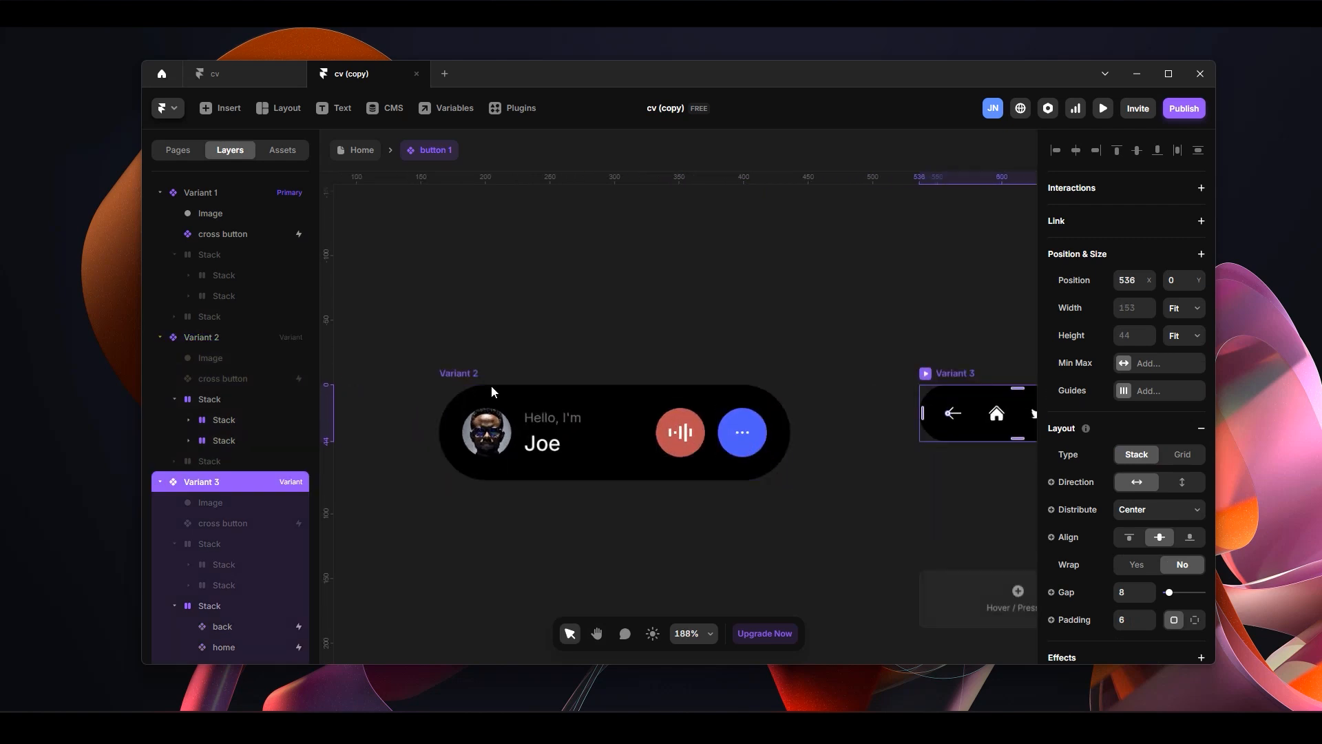
{"action": "left_click", "coordinate": [440, 366]}
{"action": "left_click", "coordinate": [457, 374]}
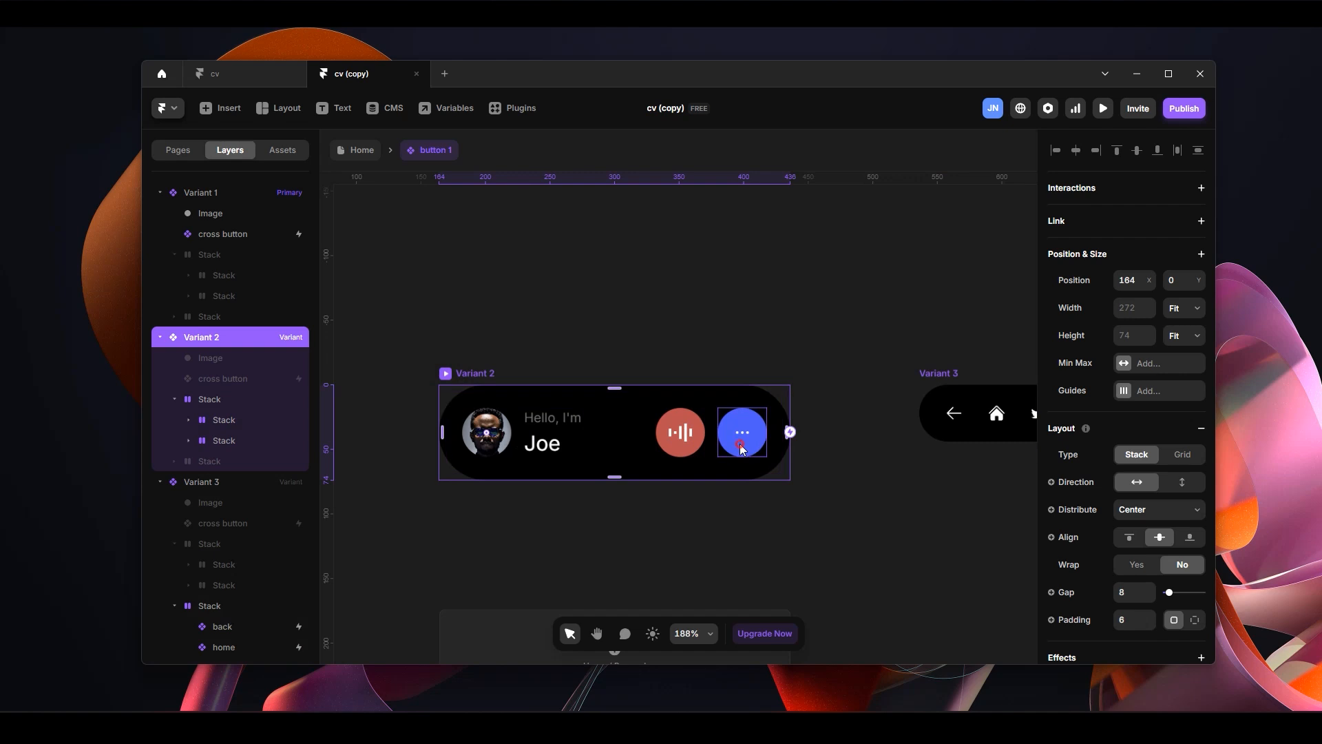
{"action": "left_click", "coordinate": [740, 445]}
{"action": "key", "text": "space"}
{"action": "left_click_drag", "start_coordinate": [901, 292], "coordinate": [683, 291]}
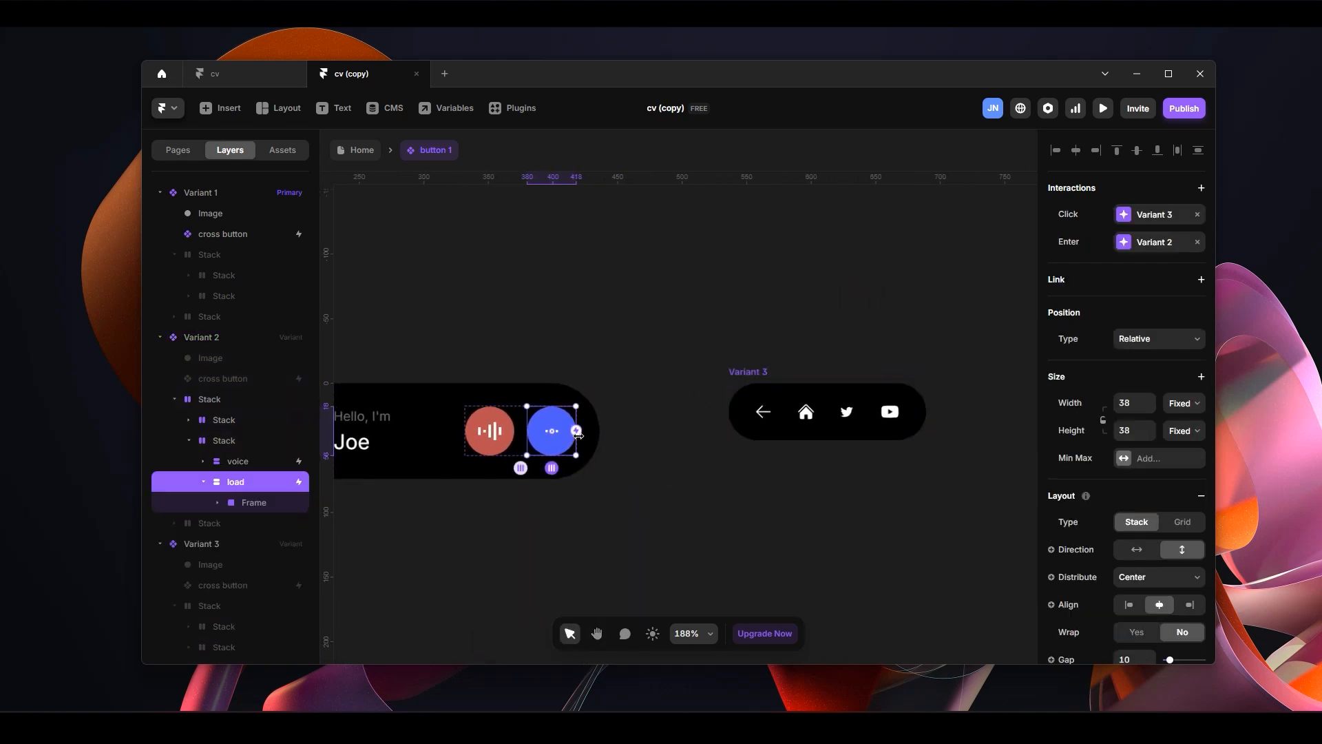
{"action": "left_click_drag", "start_coordinate": [579, 436], "coordinate": [764, 412]}
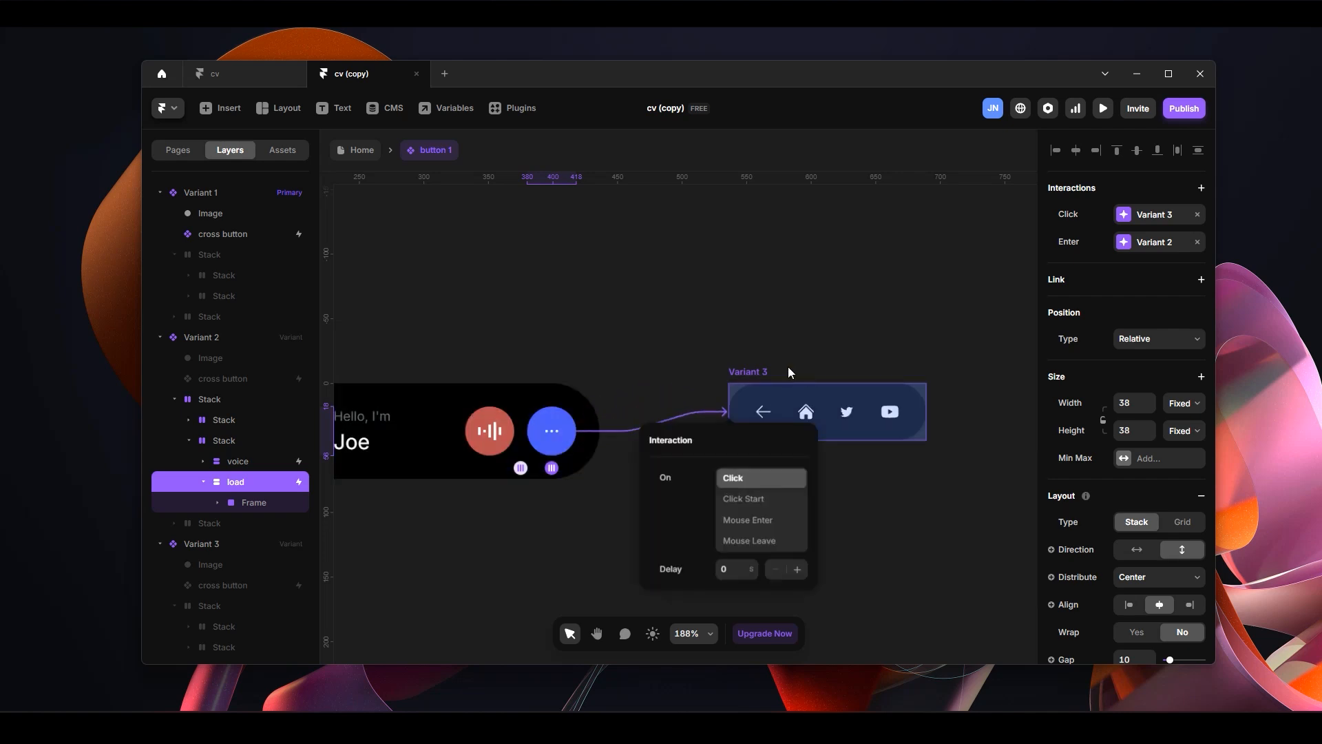
{"action": "left_click", "coordinate": [867, 502]}
Preview the button 1 component from Variant 1 and test the plus and blue load buttons through to the navigation icons
{"action": "scroll", "coordinate": [680, 325], "scroll_direction": "left", "scroll_amount": 5}
{"action": "left_click", "coordinate": [747, 253]}
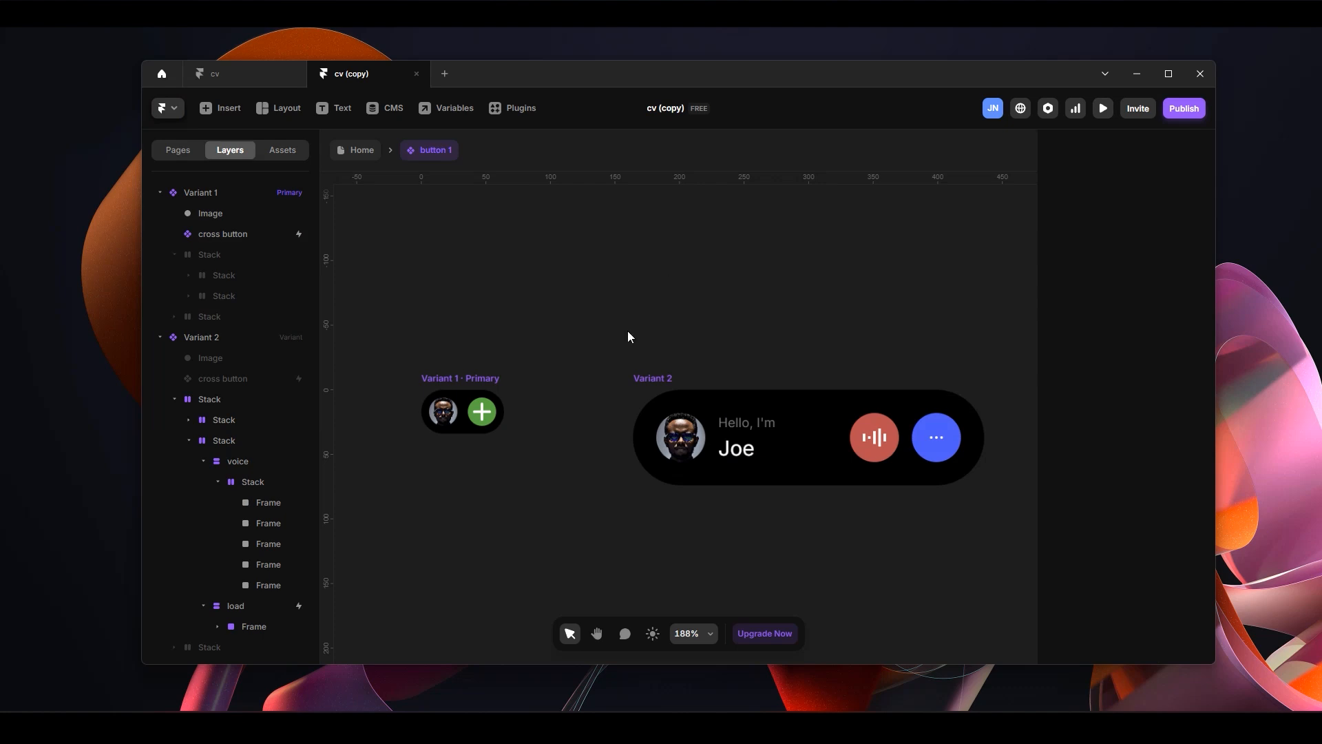
{"action": "left_click", "coordinate": [433, 381]}
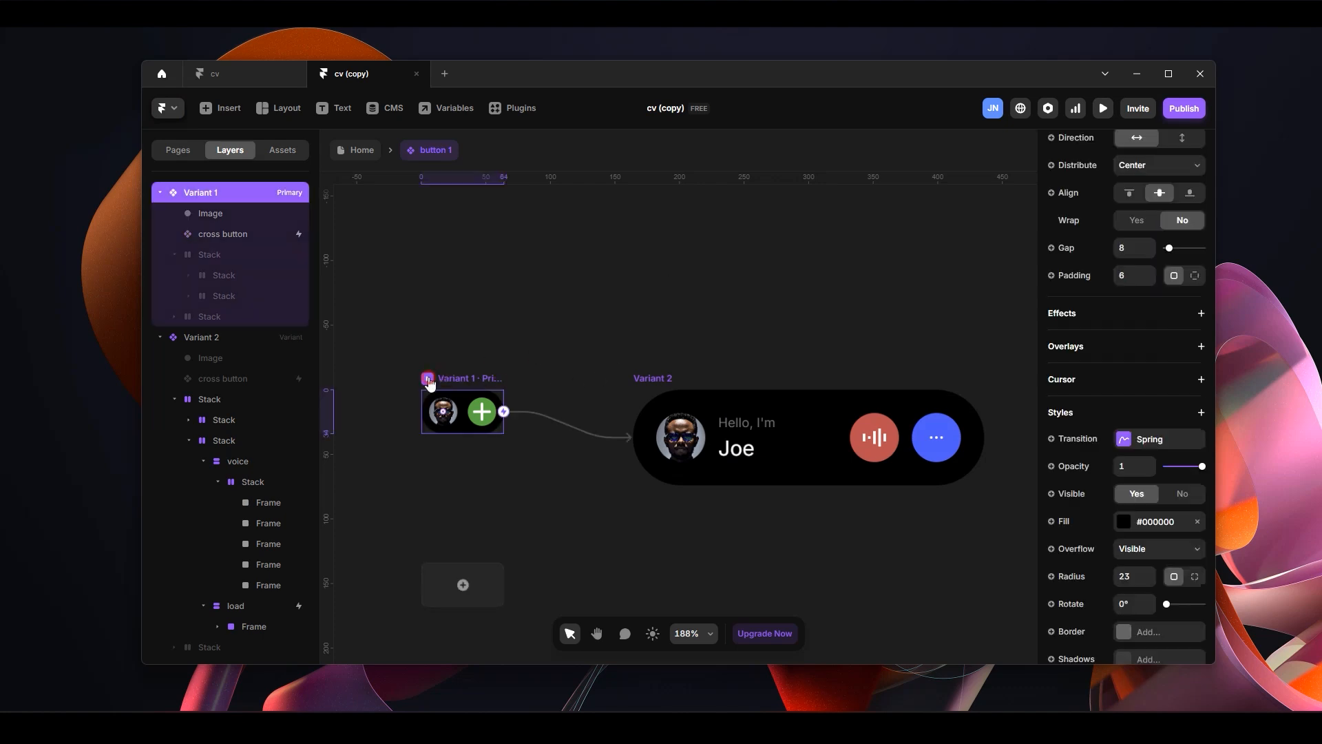
{"action": "left_click", "coordinate": [428, 379]}
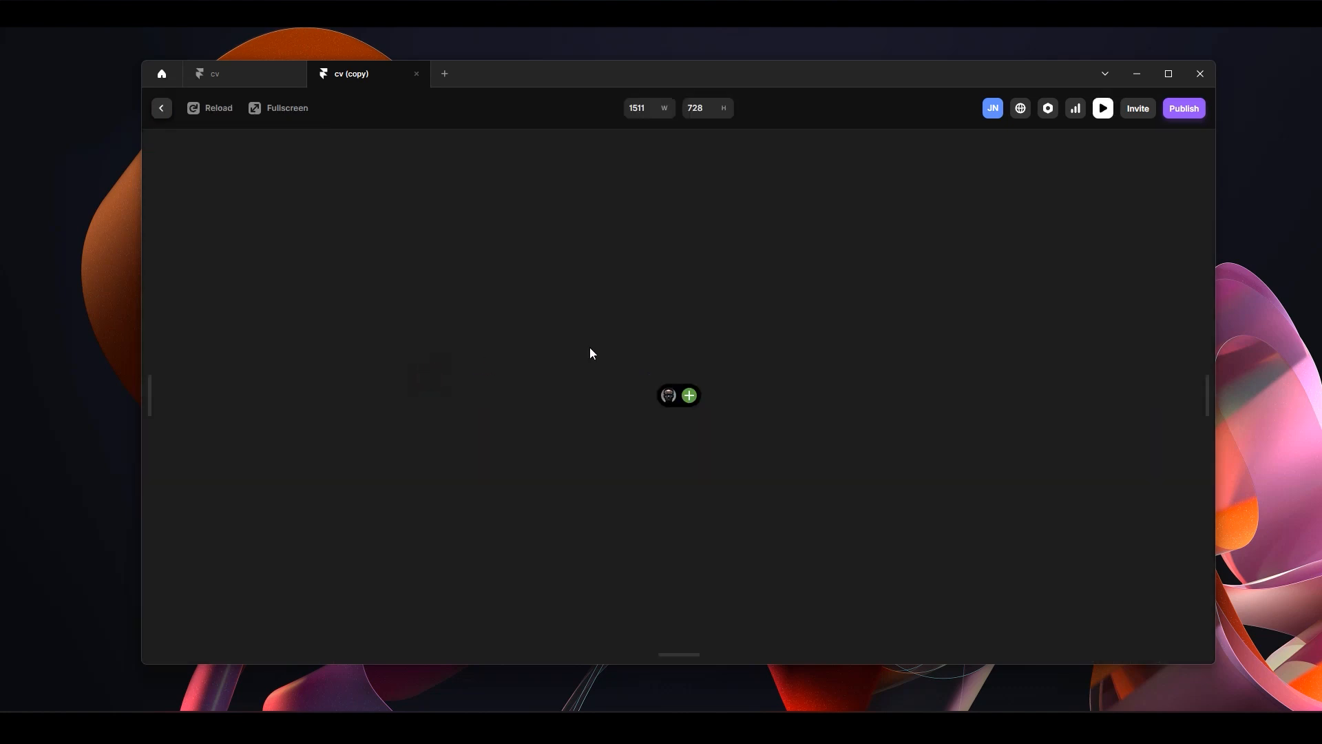
{"action": "left_click", "coordinate": [692, 406]}
{"action": "left_click", "coordinate": [690, 398]}
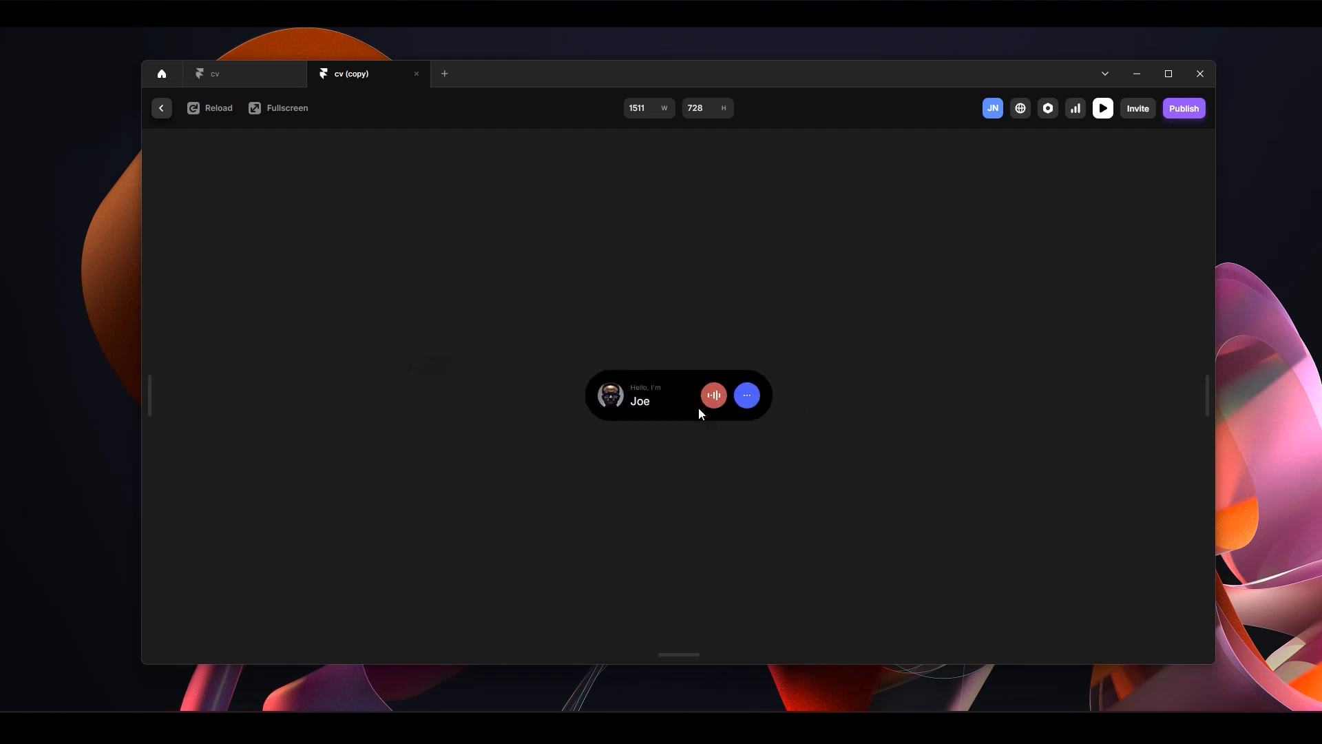
{"action": "left_click", "coordinate": [748, 399]}
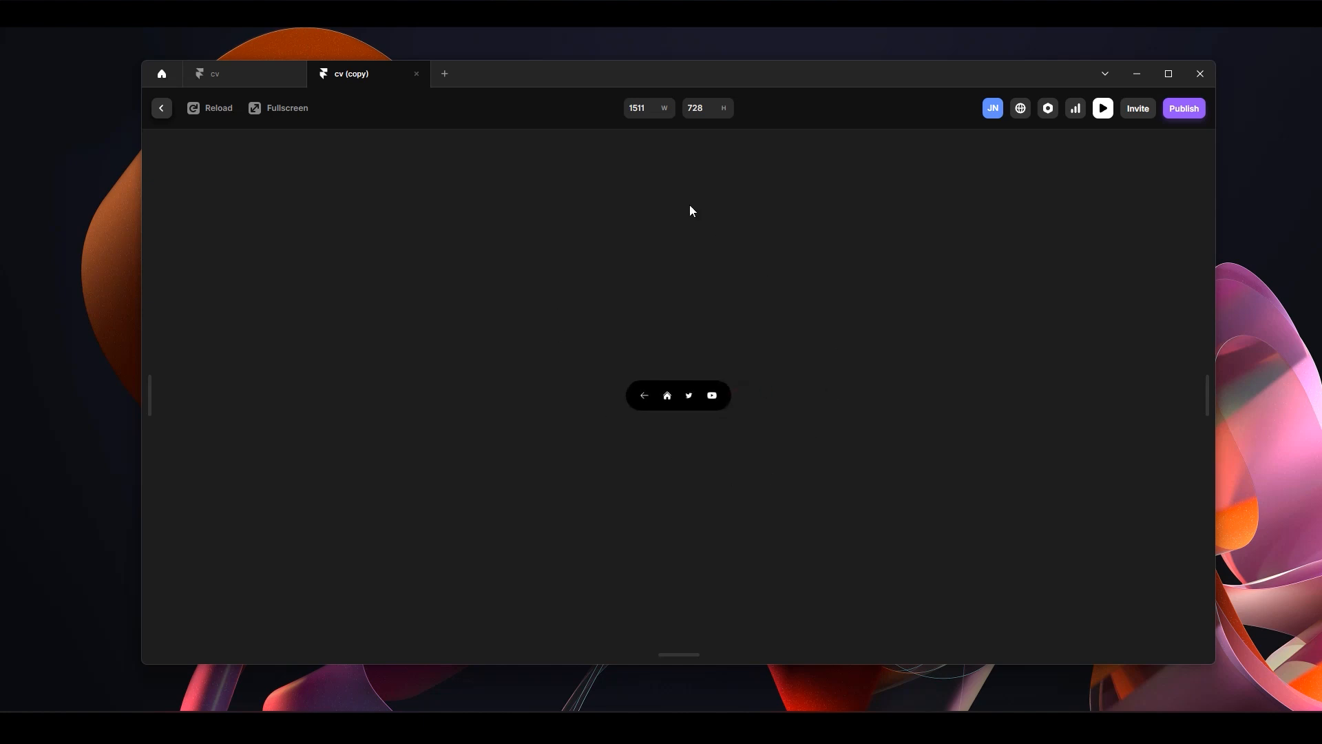
{"action": "left_click", "coordinate": [164, 110]}
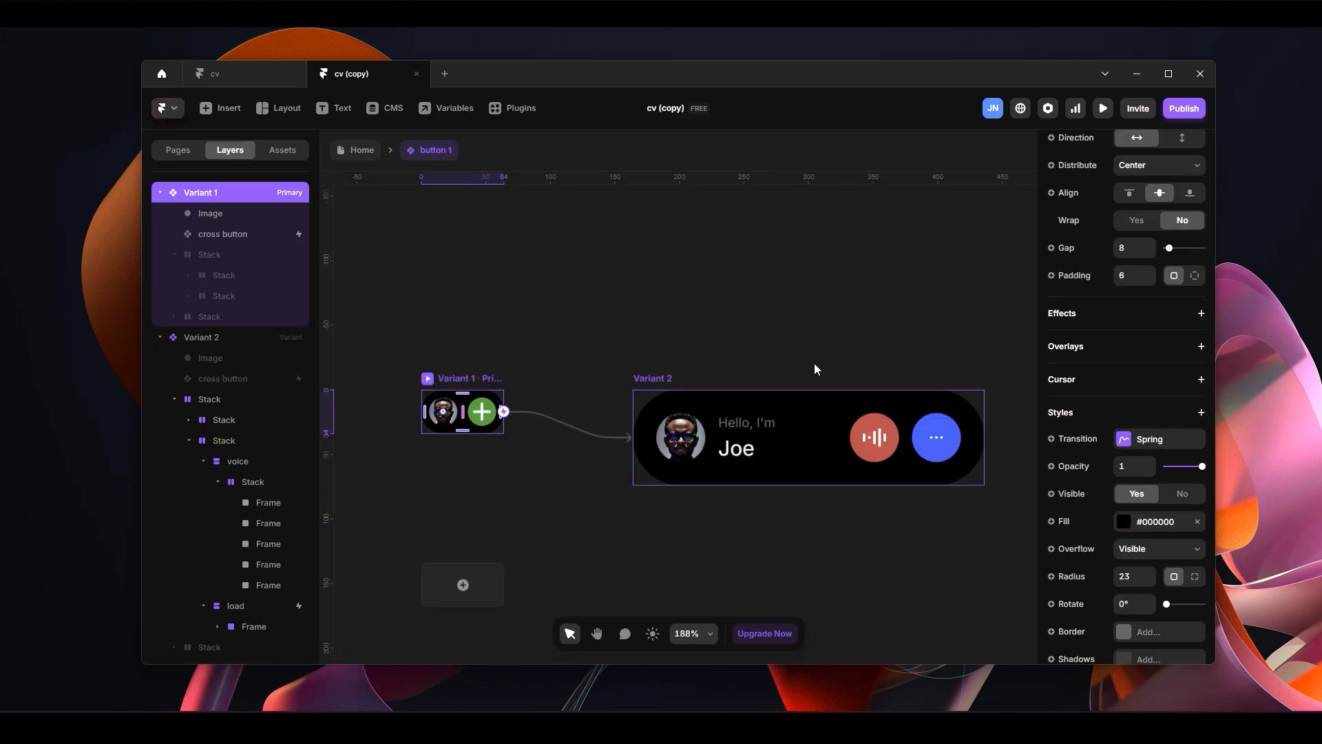
Preview Variant 1 again and expand it with the plus button to examine the large variant
{"action": "left_click_drag", "start_coordinate": [845, 293], "coordinate": [648, 280]}
{"action": "left_click_drag", "start_coordinate": [722, 276], "coordinate": [752, 278]}
{"action": "left_click_drag", "start_coordinate": [526, 292], "coordinate": [667, 286]}
{"action": "left_click", "coordinate": [392, 352]}
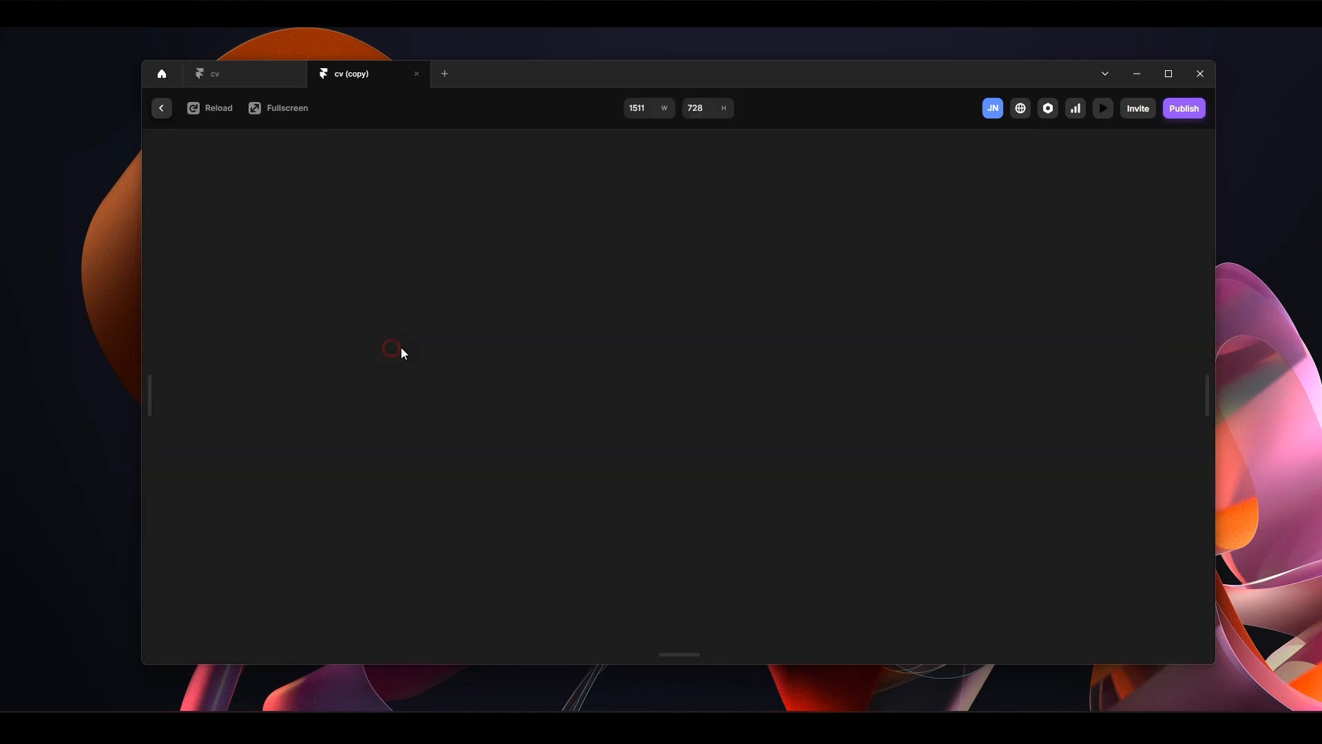
{"action": "left_click", "coordinate": [690, 397]}
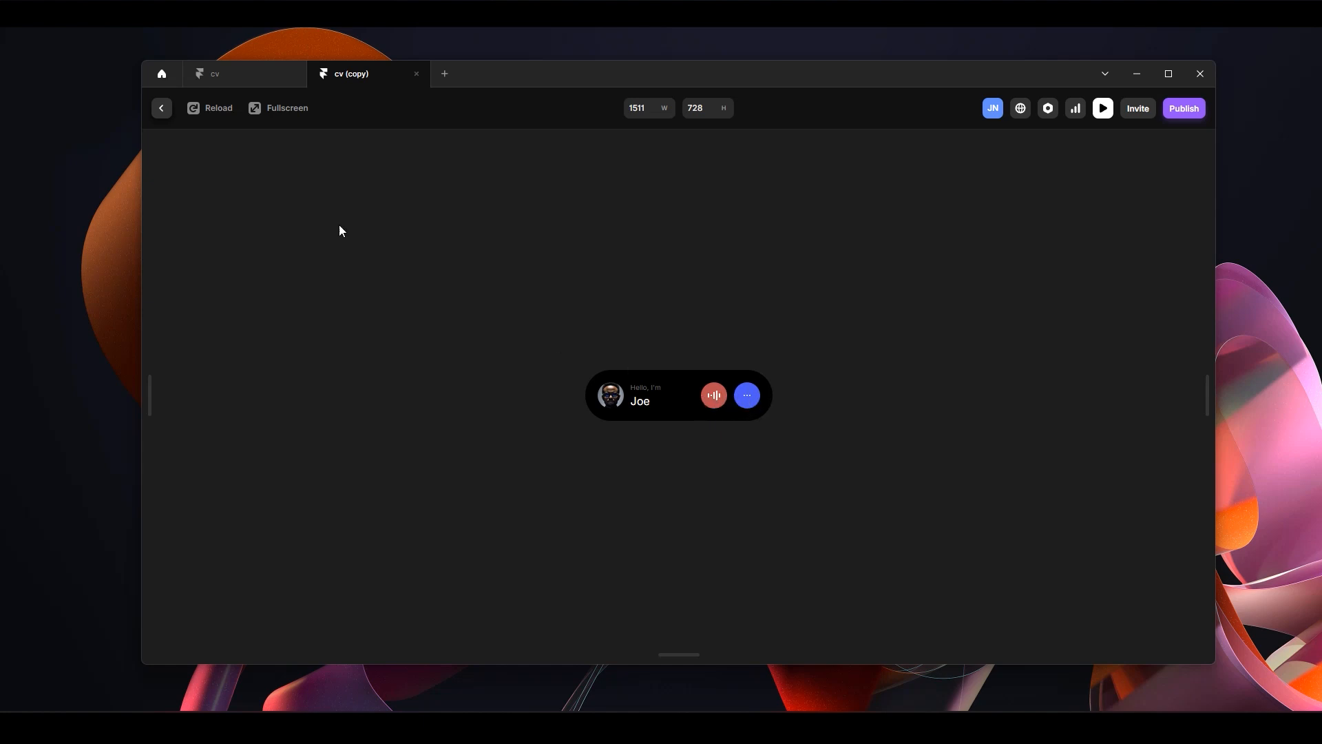
{"action": "left_click", "coordinate": [162, 110]}
Turn the red voice Stack in Variant 2 into a component named voice
{"action": "left_click", "coordinate": [835, 310]}
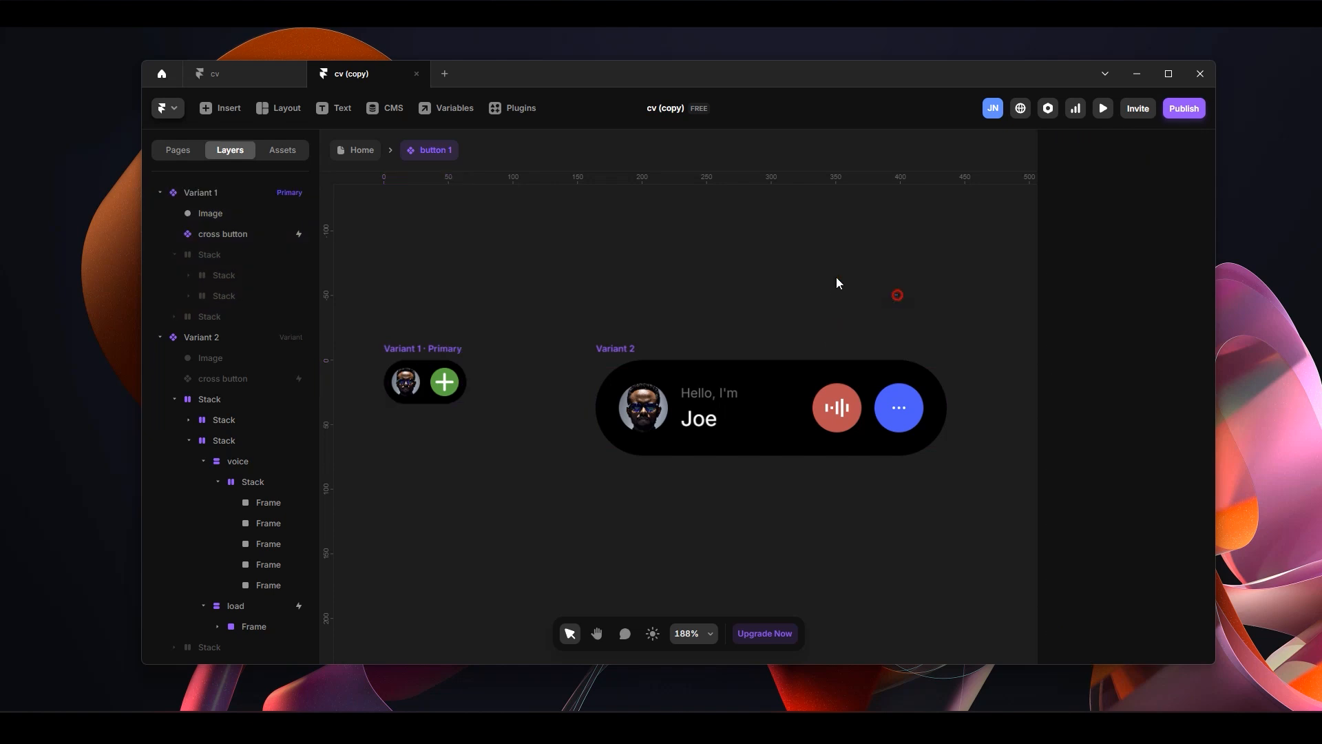
{"action": "left_click_drag", "start_coordinate": [858, 291], "coordinate": [771, 280]}
{"action": "left_click", "coordinate": [754, 415]}
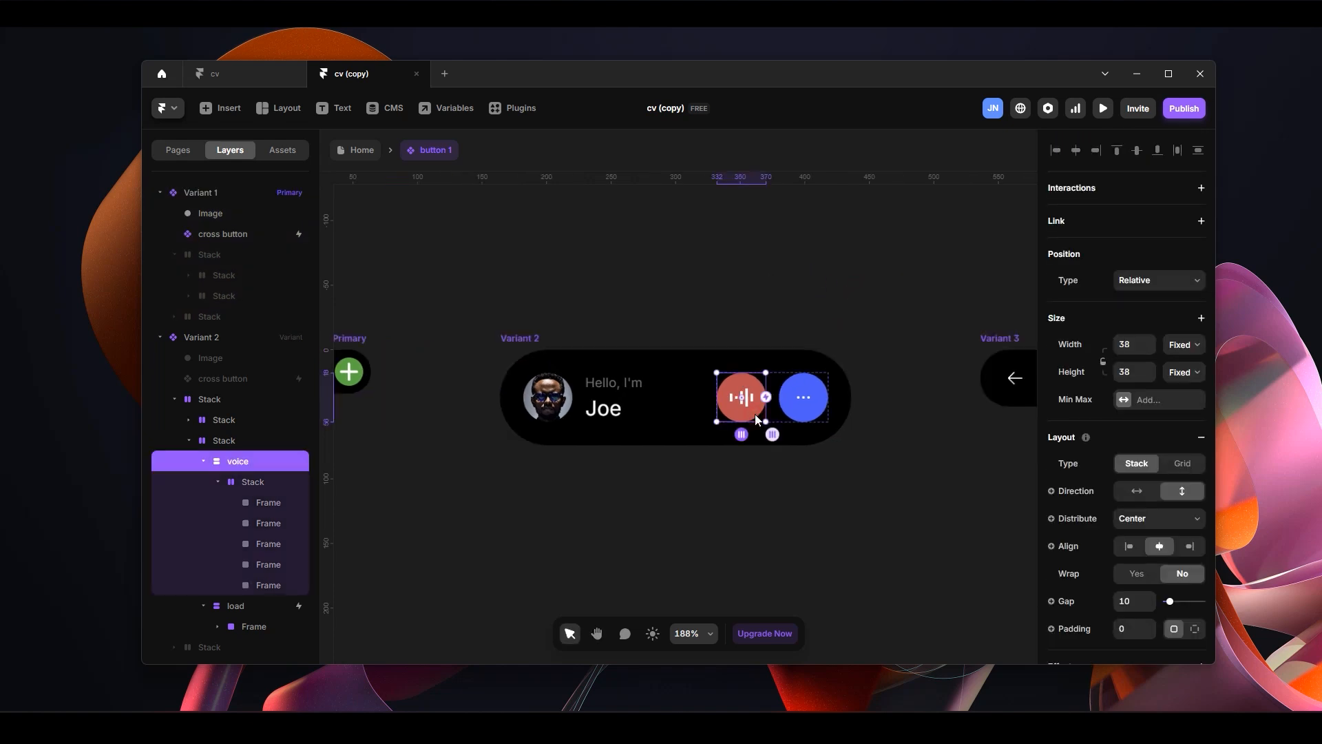
{"action": "scroll", "coordinate": [656, 379], "scroll_direction": "left", "scroll_amount": 5}
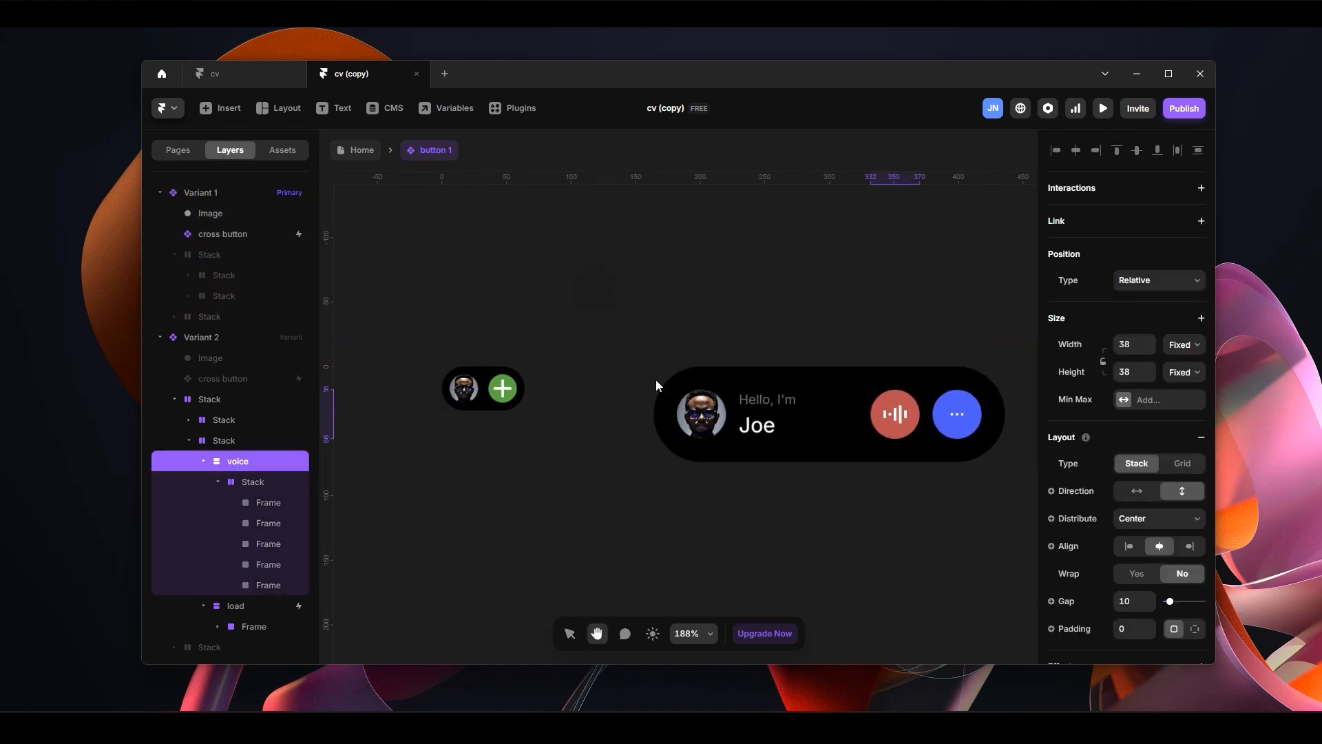
{"action": "left_click", "coordinate": [505, 391]}
{"action": "scroll", "coordinate": [777, 319], "scroll_direction": "right", "scroll_amount": 6}
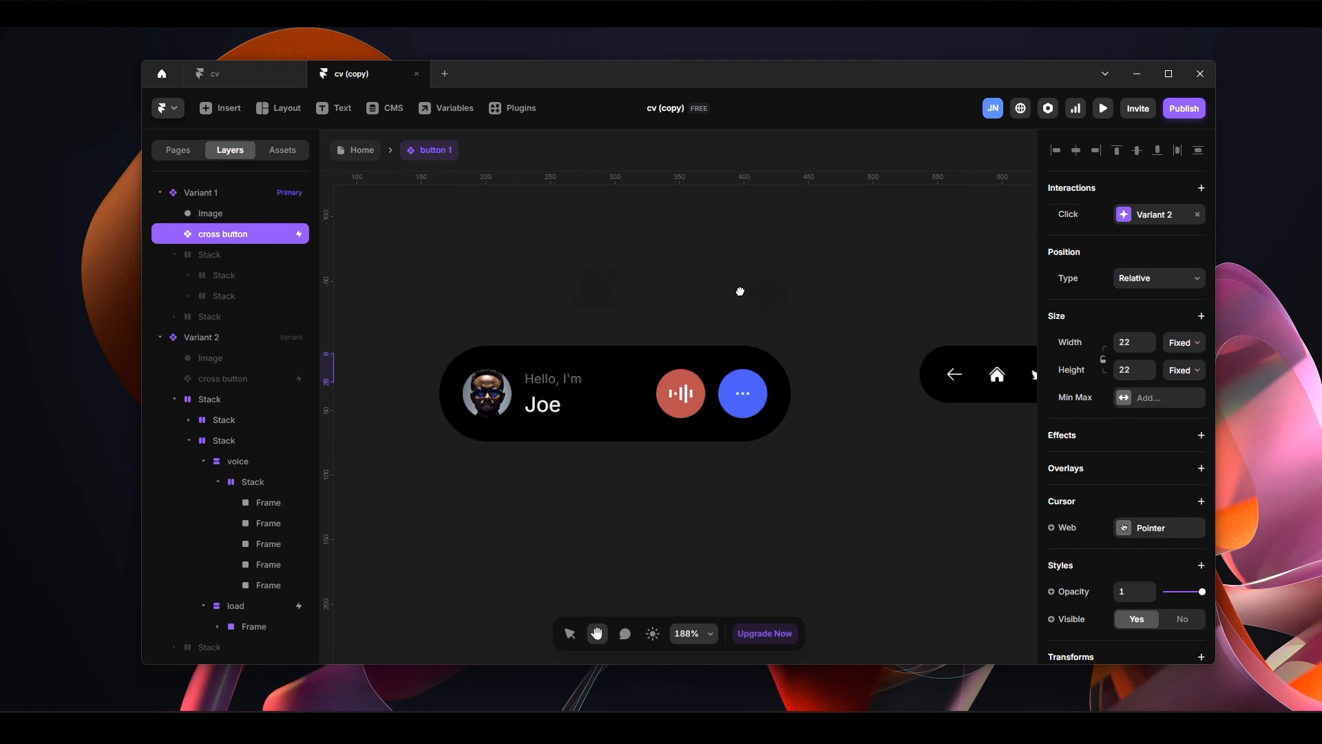
{"action": "left_click", "coordinate": [688, 403]}
{"action": "left_click", "coordinate": [727, 407]}
{"action": "left_click", "coordinate": [693, 410]}
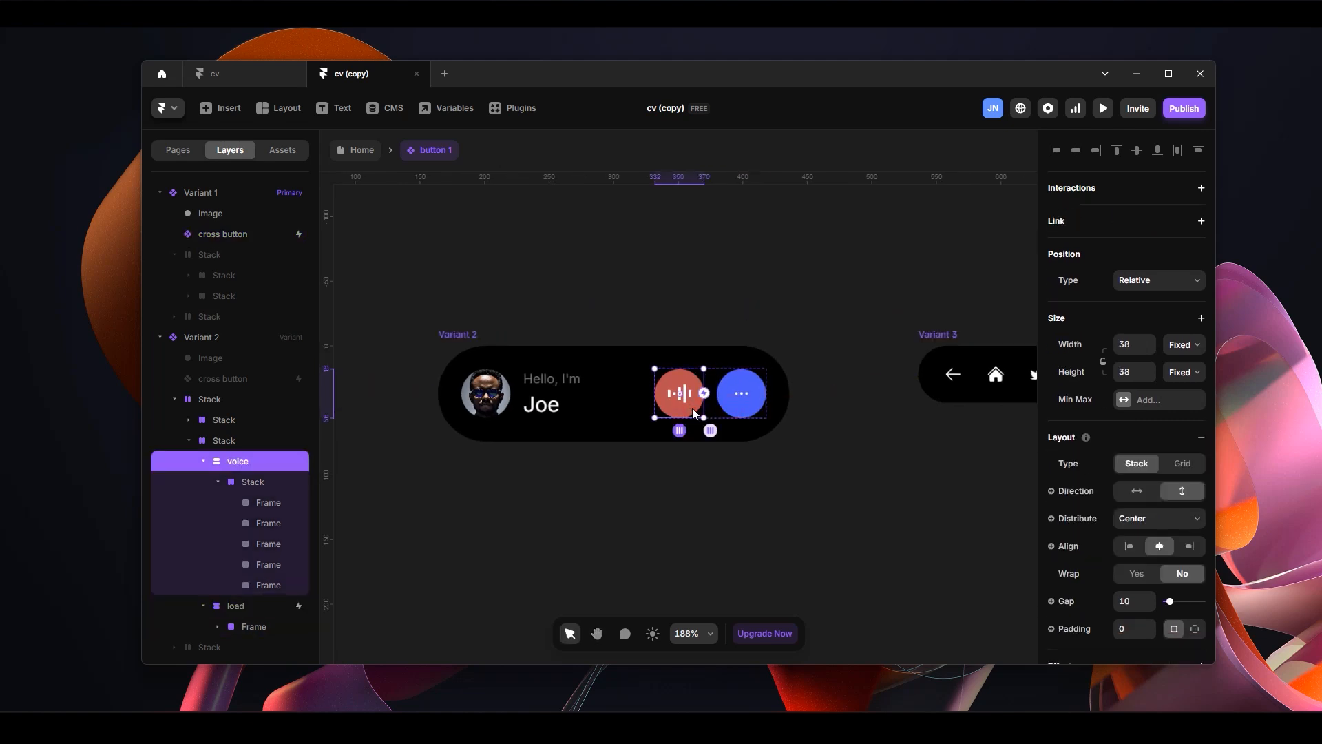
{"action": "key", "text": "ctrl+alt+k"}
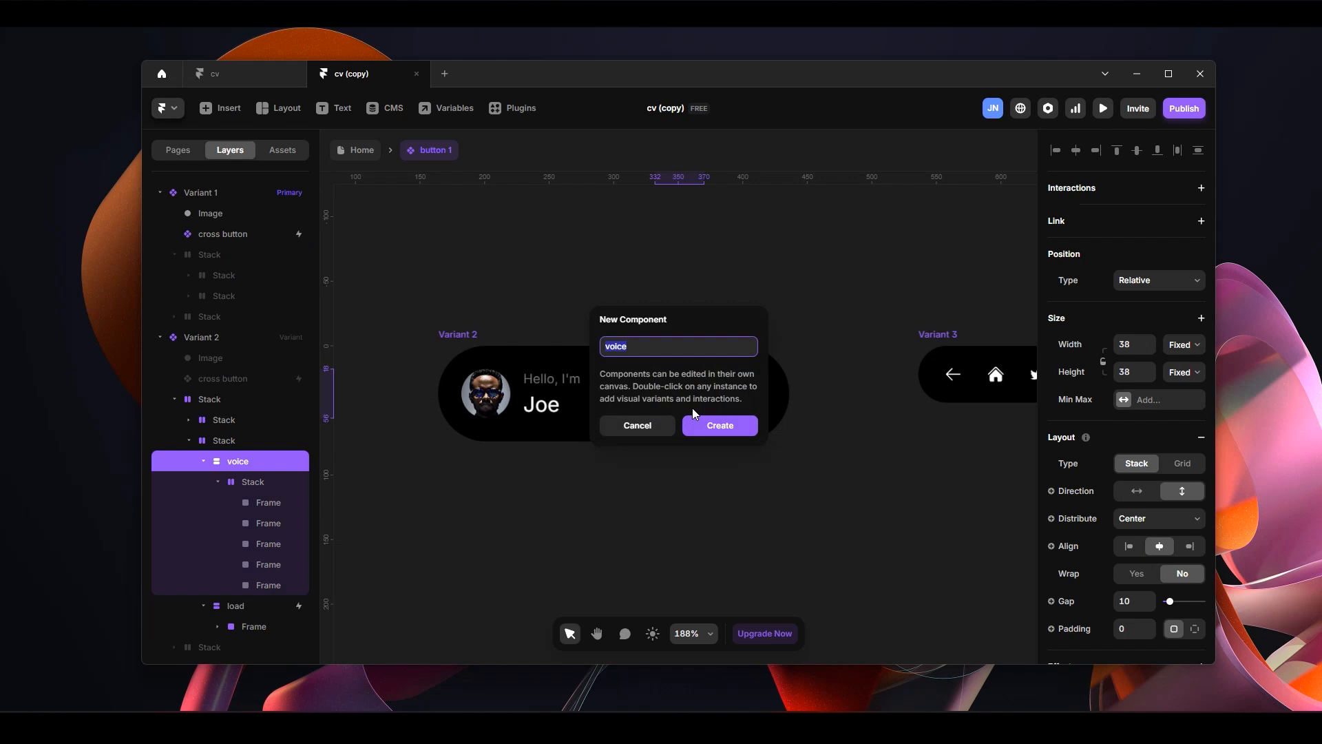
{"action": "key", "text": "Return"}
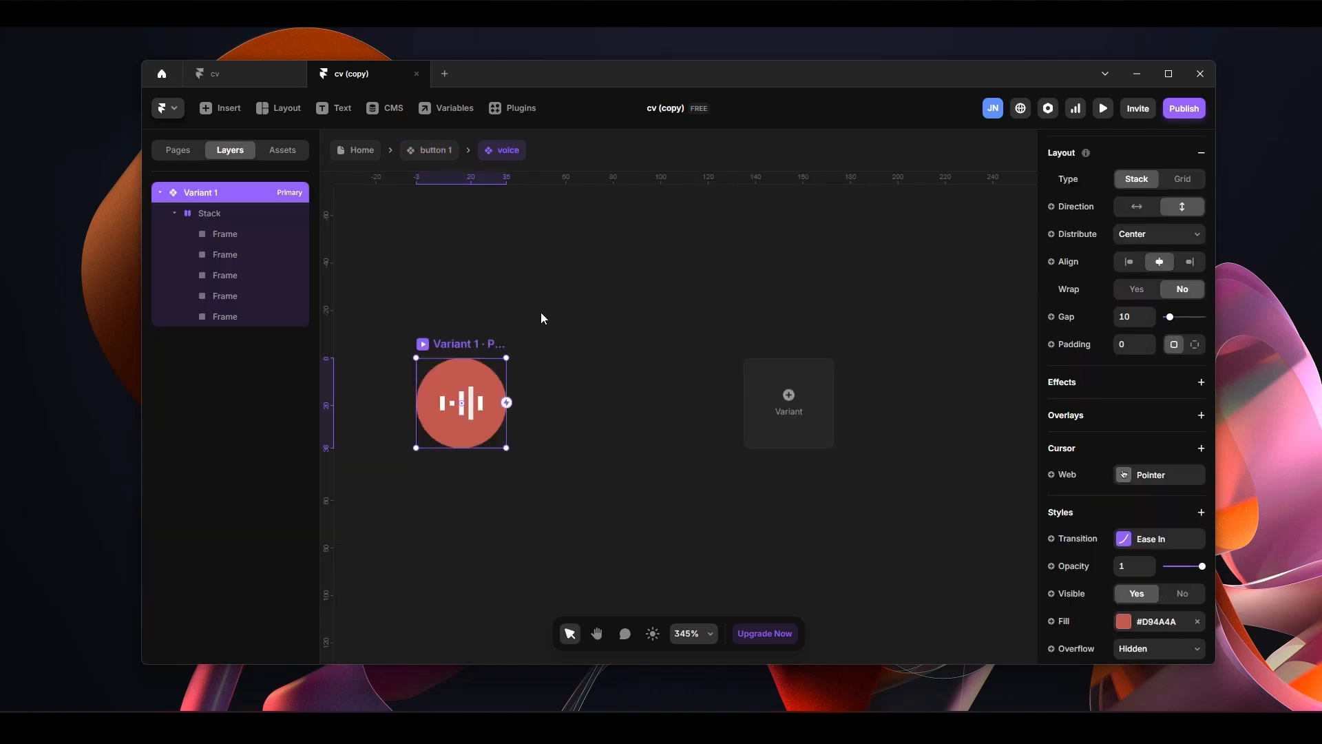
Add a second variant to the voice component based on Variant 1
{"action": "left_click", "coordinate": [522, 302]}
{"action": "left_click", "coordinate": [495, 305]}
{"action": "left_click", "coordinate": [461, 345]}
{"action": "left_click", "coordinate": [788, 394]}
{"action": "left_click_drag", "start_coordinate": [612, 284], "coordinate": [677, 284]}
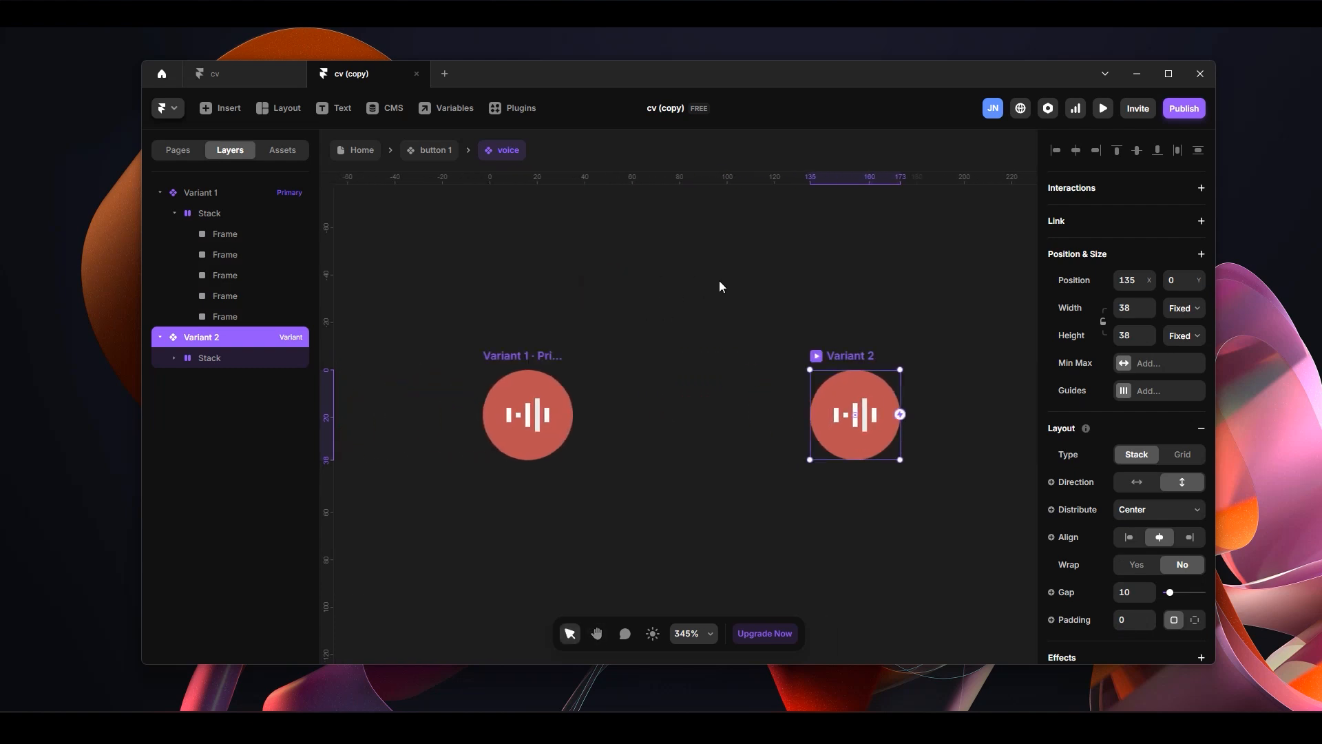
{"action": "left_click", "coordinate": [533, 354]}
{"action": "left_click", "coordinate": [818, 356]}
Increase the height of the second bar in the voice component's Variant 2 to match the tall fourth bar
{"action": "scroll", "coordinate": [635, 449], "scroll_direction": "up", "scroll_amount": 3}
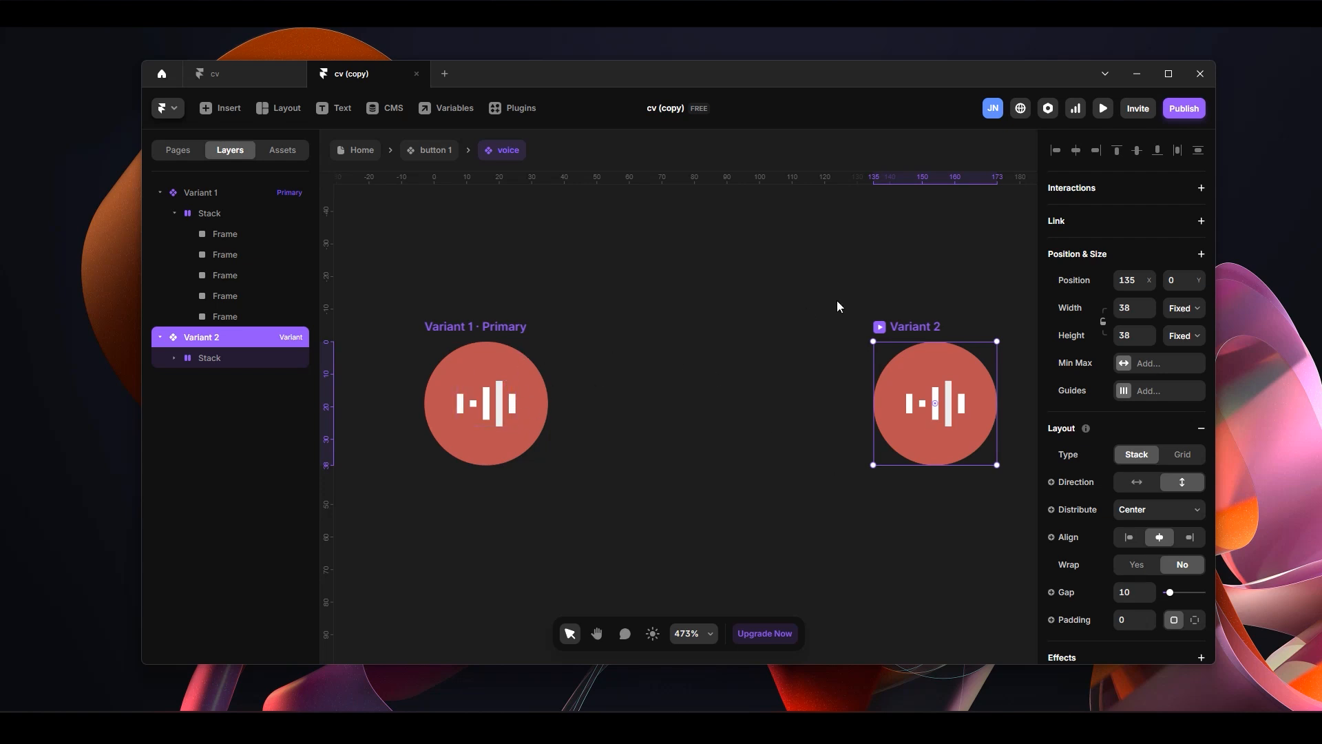
{"action": "left_click", "coordinate": [840, 281]}
{"action": "left_click_drag", "start_coordinate": [902, 286], "coordinate": [732, 283]}
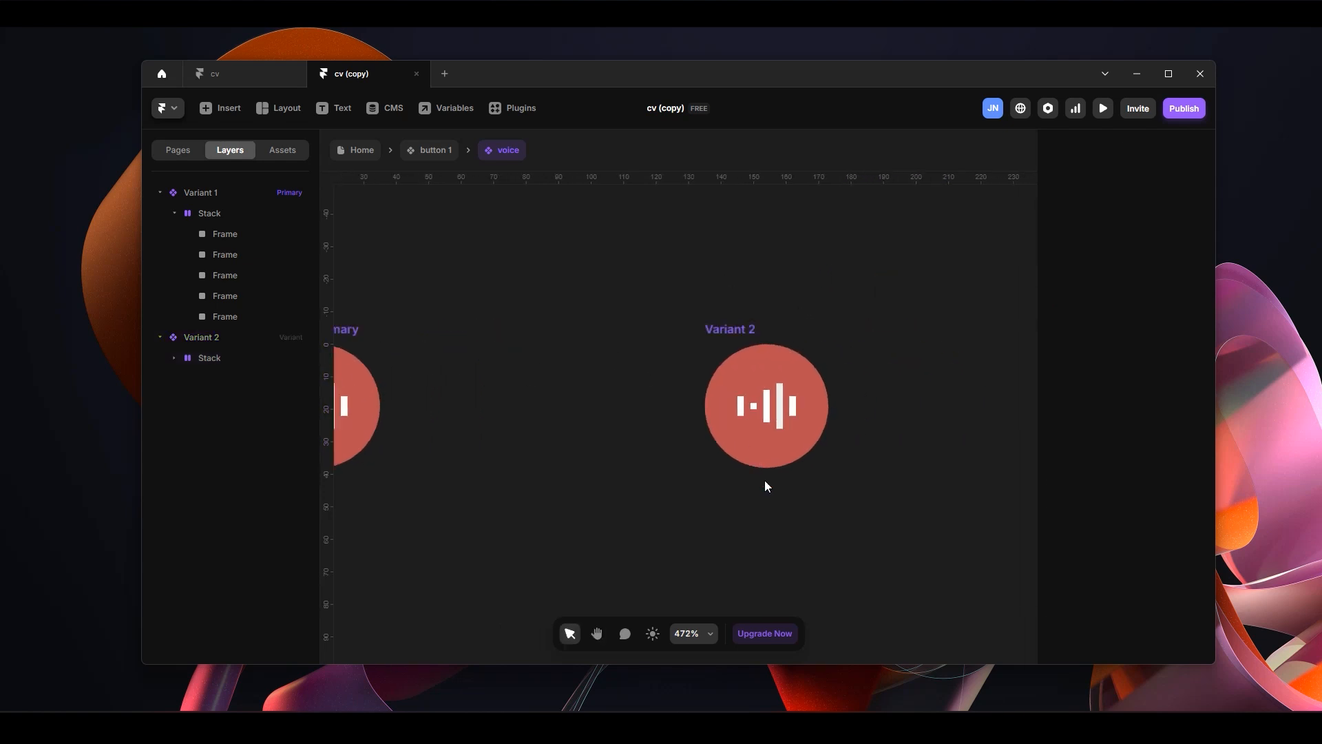
{"action": "scroll", "coordinate": [766, 485], "scroll_direction": "up", "scroll_amount": 5}
{"action": "scroll", "coordinate": [965, 367], "scroll_direction": "up", "scroll_amount": 3}
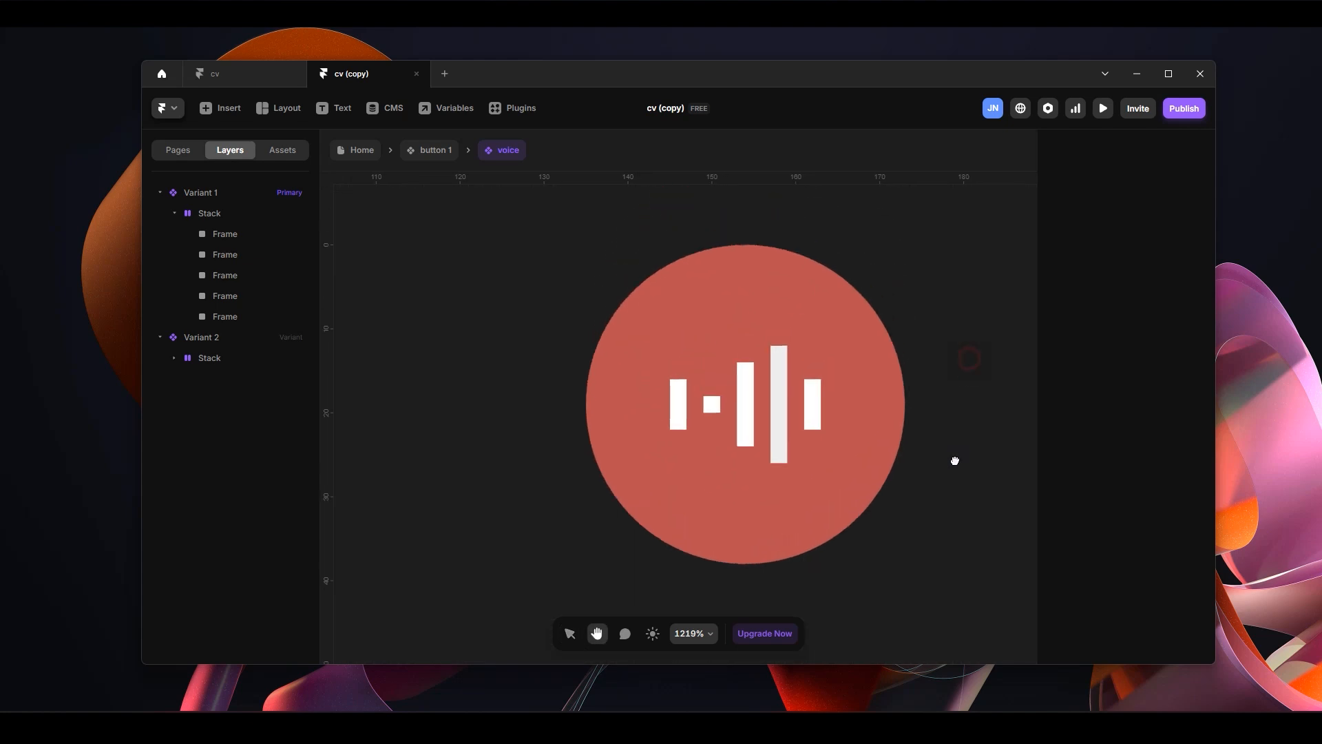
{"action": "left_click", "coordinate": [696, 421]}
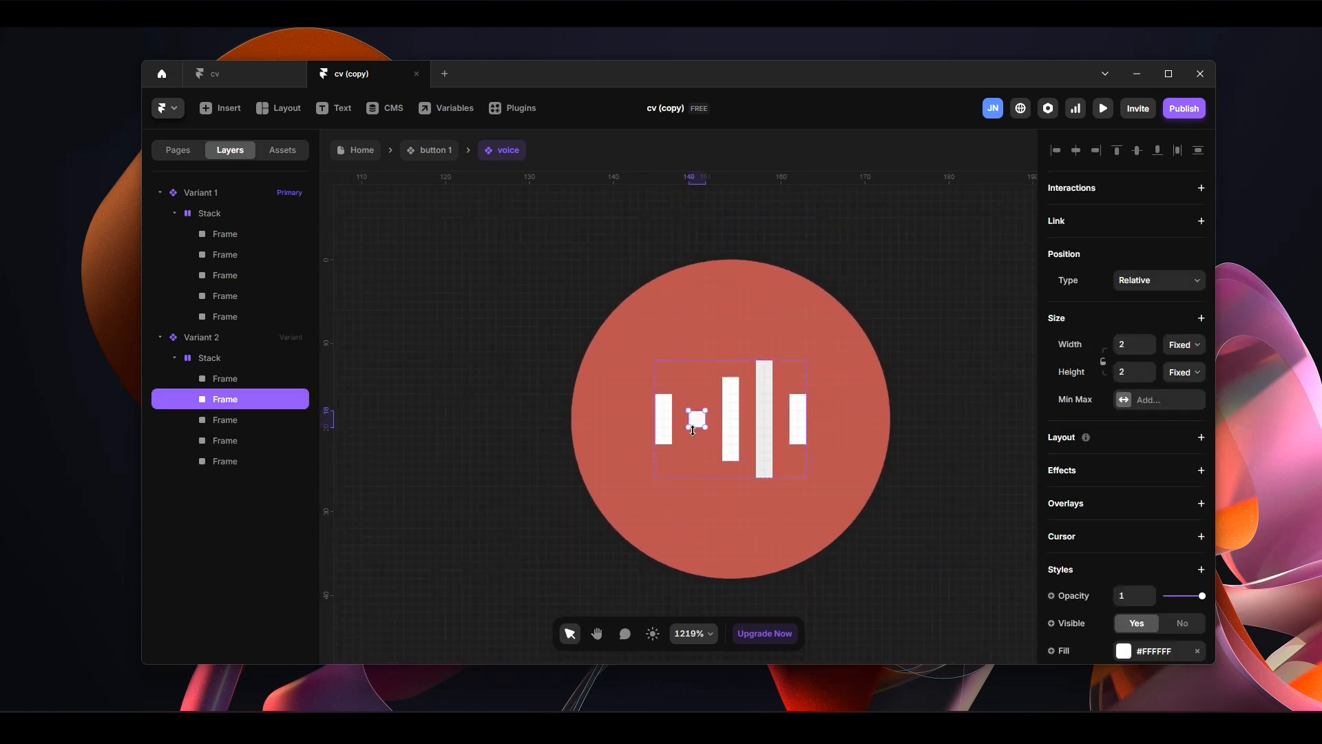
{"action": "left_click_drag", "start_coordinate": [1070, 373], "coordinate": [1082, 381]}
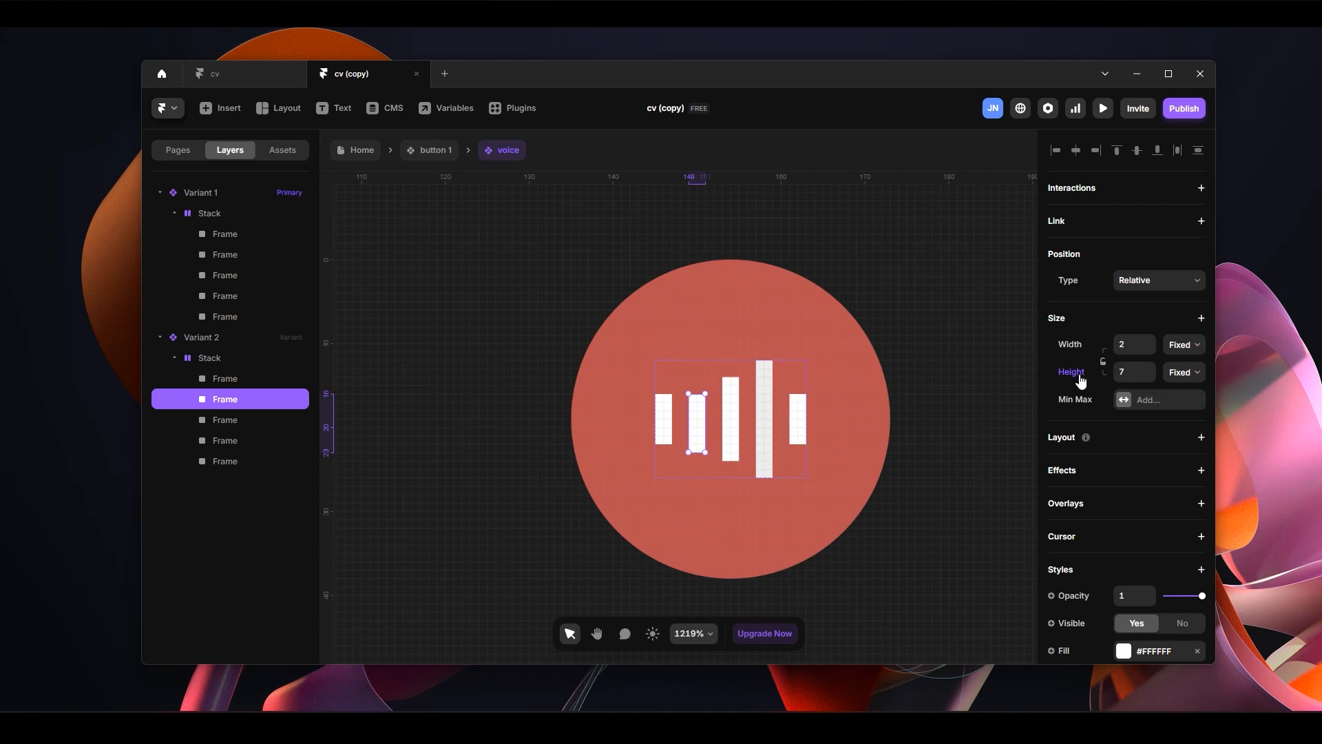
{"action": "left_click", "coordinate": [1151, 370]}
{"action": "left_click", "coordinate": [1151, 371]}
{"action": "left_click", "coordinate": [1151, 371]}
{"action": "left_click", "coordinate": [1151, 370]}
Set the height of the fourth bar in the voice component's Variant 2 to 4
{"action": "left_click", "coordinate": [731, 435]}
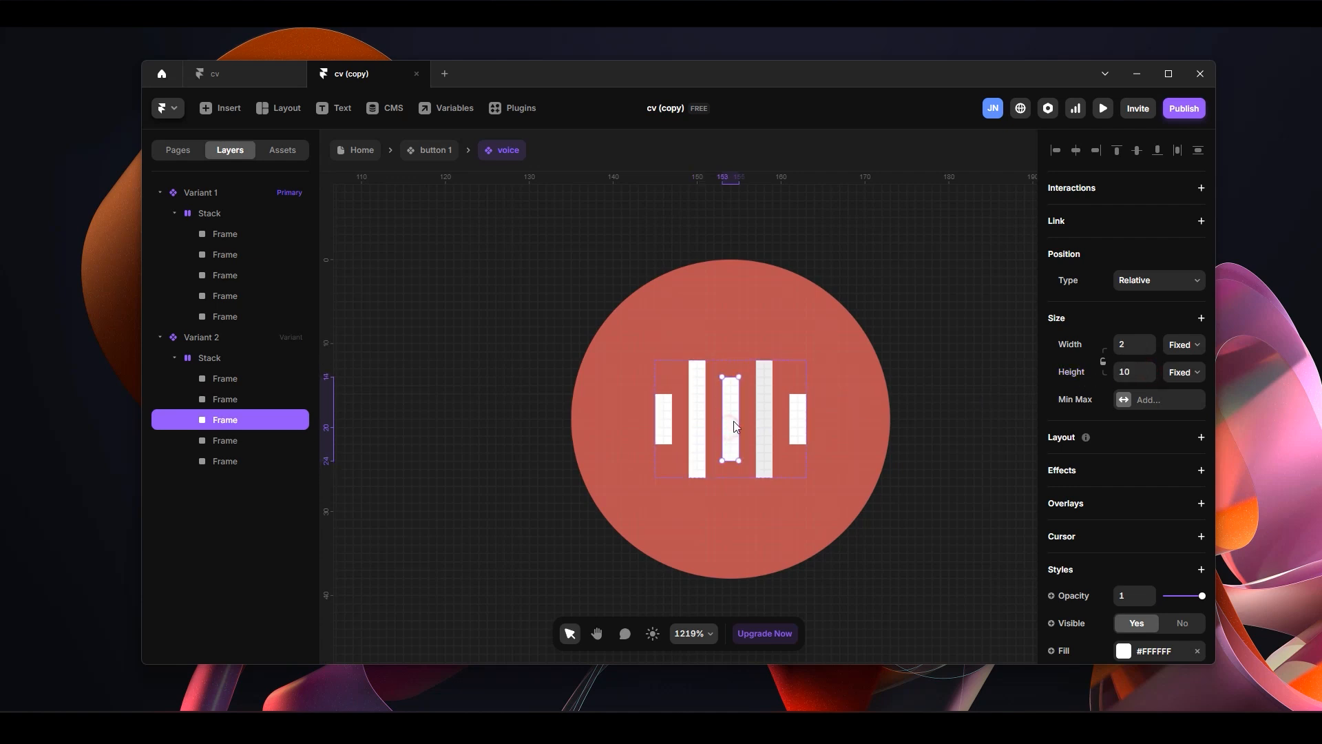
{"action": "left_click", "coordinate": [767, 408]}
{"action": "left_click", "coordinate": [1150, 377]}
{"action": "left_click", "coordinate": [1150, 378]}
{"action": "left_click", "coordinate": [1150, 377]}
{"action": "left_click", "coordinate": [1150, 377]}
{"action": "left_click", "coordinate": [1151, 378]}
{"action": "left_click", "coordinate": [1150, 378]}
{"action": "left_click", "coordinate": [1151, 377]}
{"action": "left_click", "coordinate": [1150, 378]}
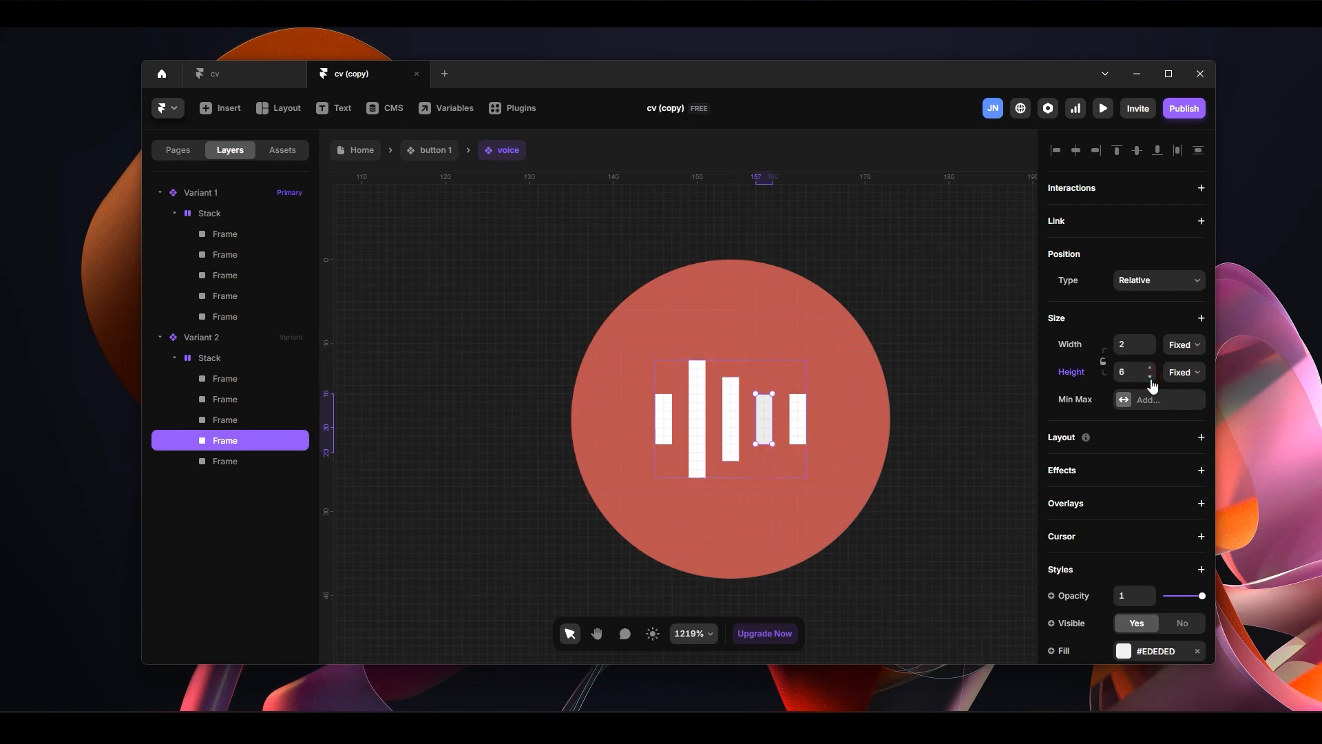
{"action": "left_click", "coordinate": [1150, 378]}
{"action": "left_click", "coordinate": [1151, 377]}
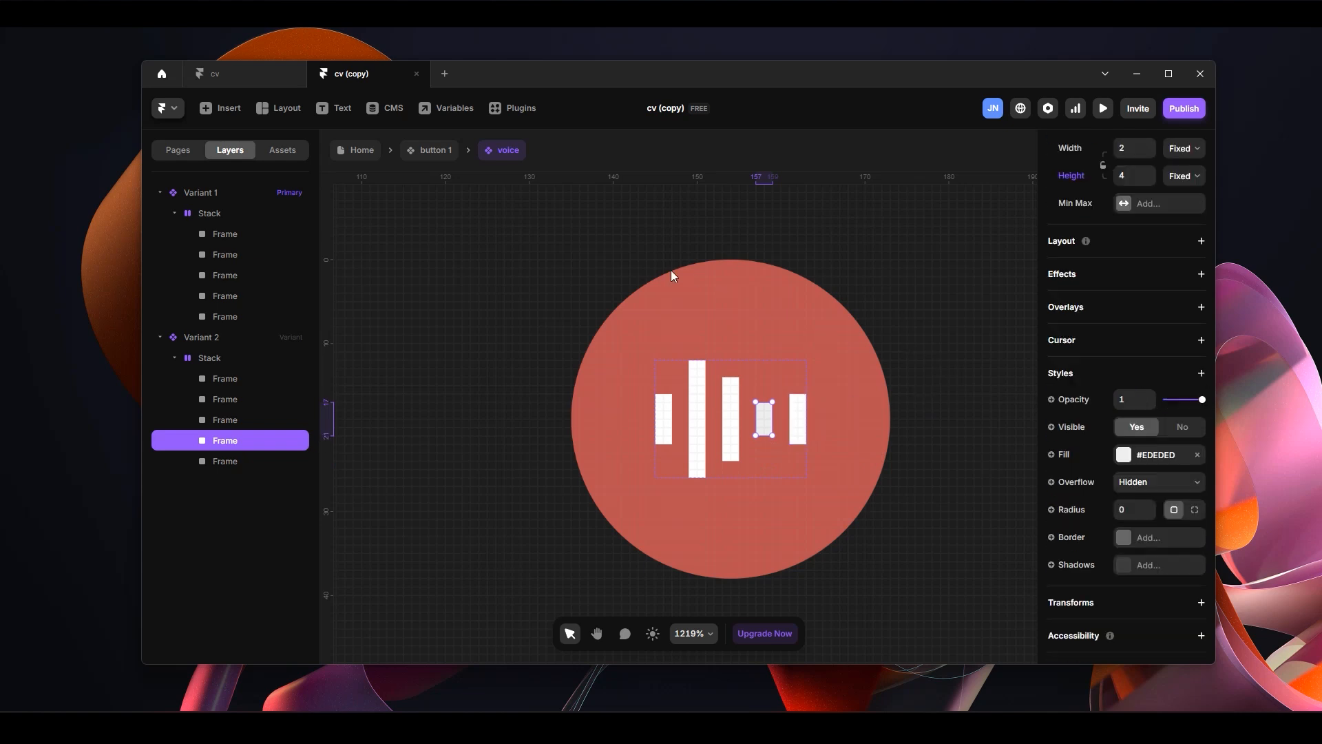
{"action": "left_click", "coordinate": [912, 328]}
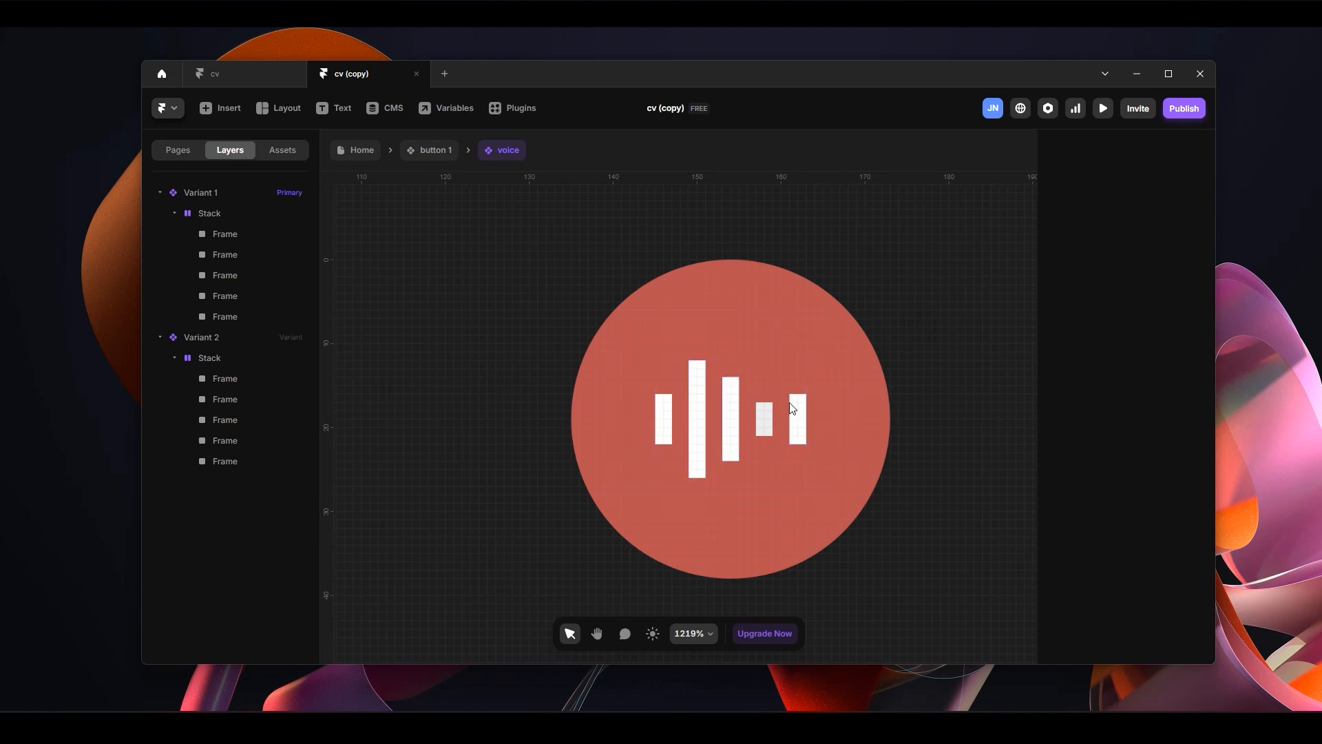
Connect the voice component's Variant 1 to Variant 2 with a Mouse Enter interaction
{"action": "scroll", "coordinate": [704, 418], "scroll_direction": "down", "scroll_amount": 5}
{"action": "left_click_drag", "start_coordinate": [344, 445], "coordinate": [493, 467]}
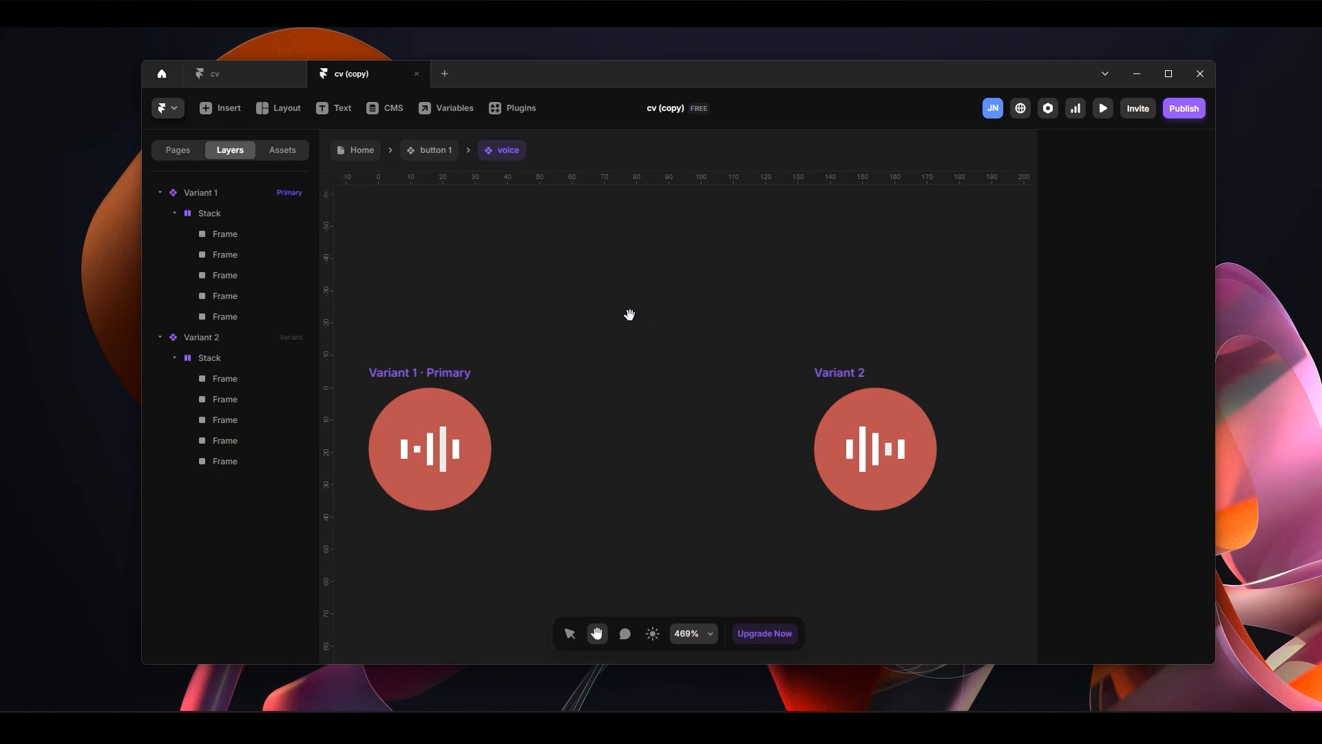
{"action": "left_click_drag", "start_coordinate": [629, 312], "coordinate": [665, 305]}
{"action": "key", "text": "v"}
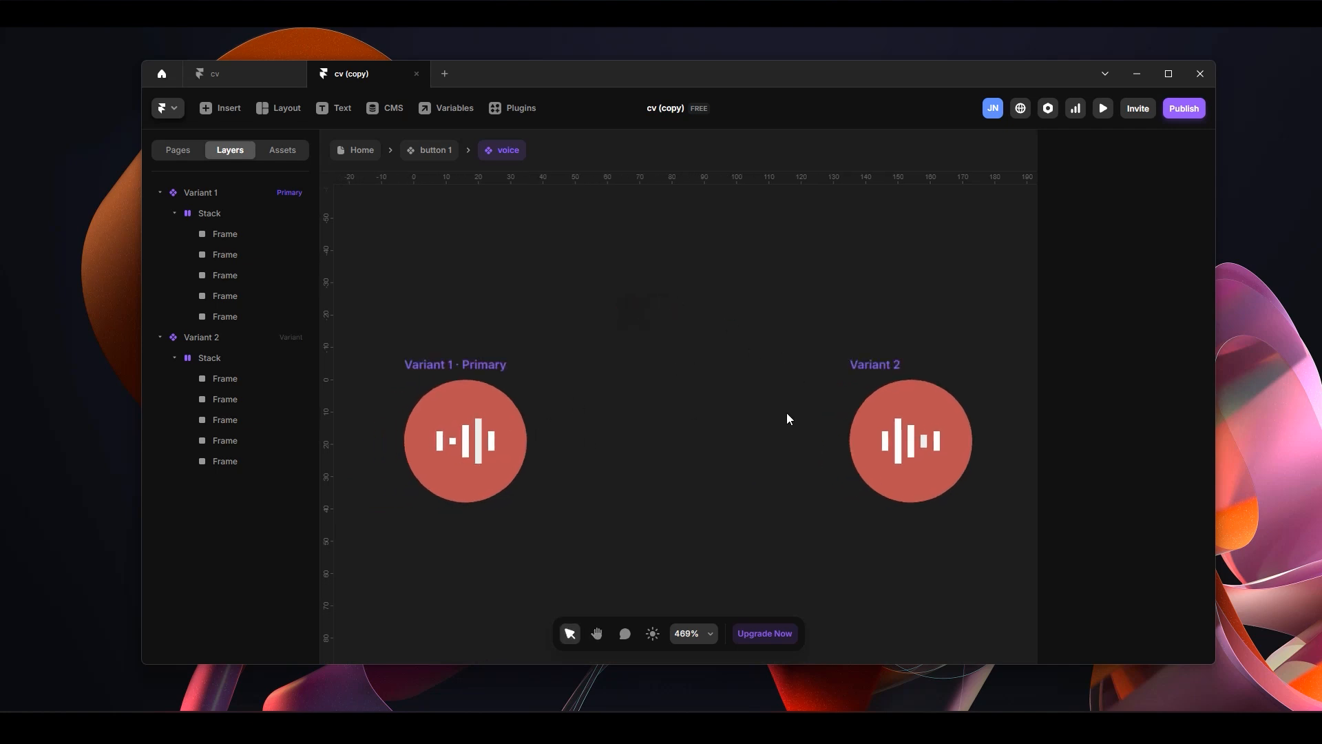
{"action": "left_click", "coordinate": [448, 366]}
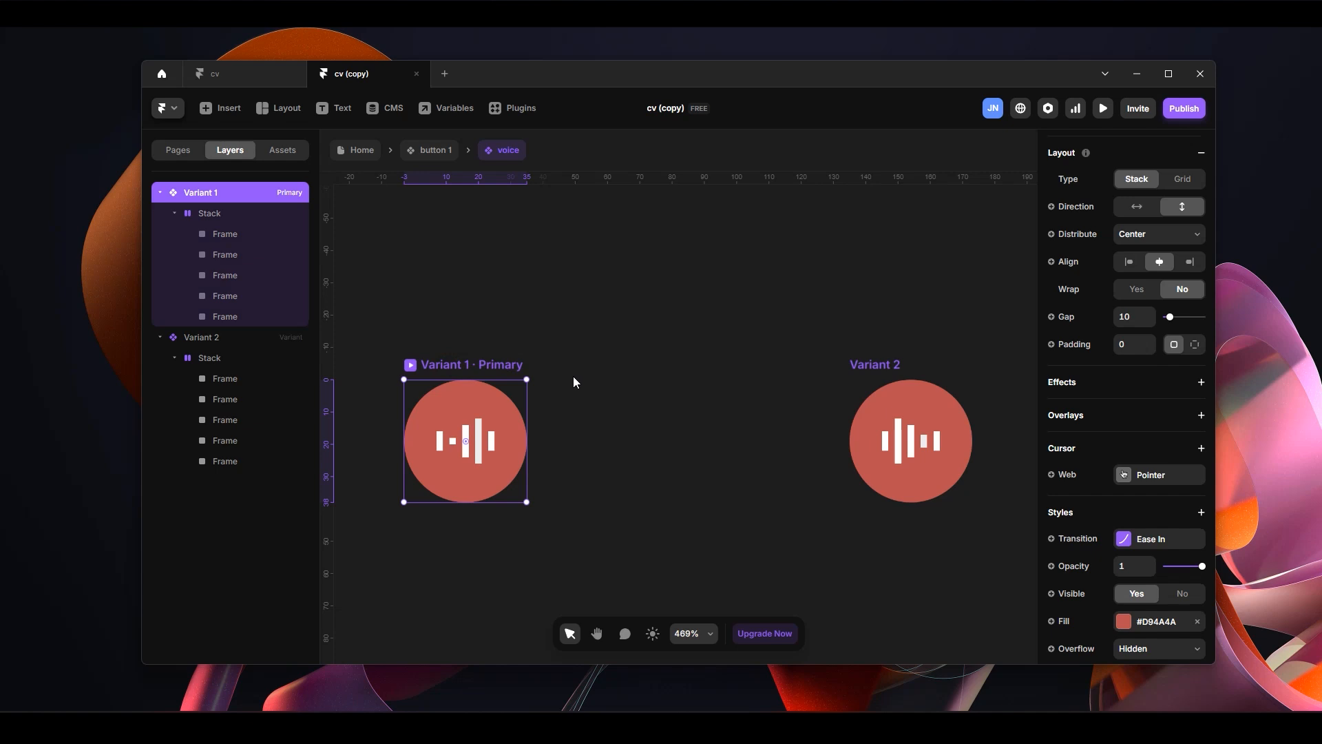
{"action": "left_click_drag", "start_coordinate": [528, 441], "coordinate": [890, 460]}
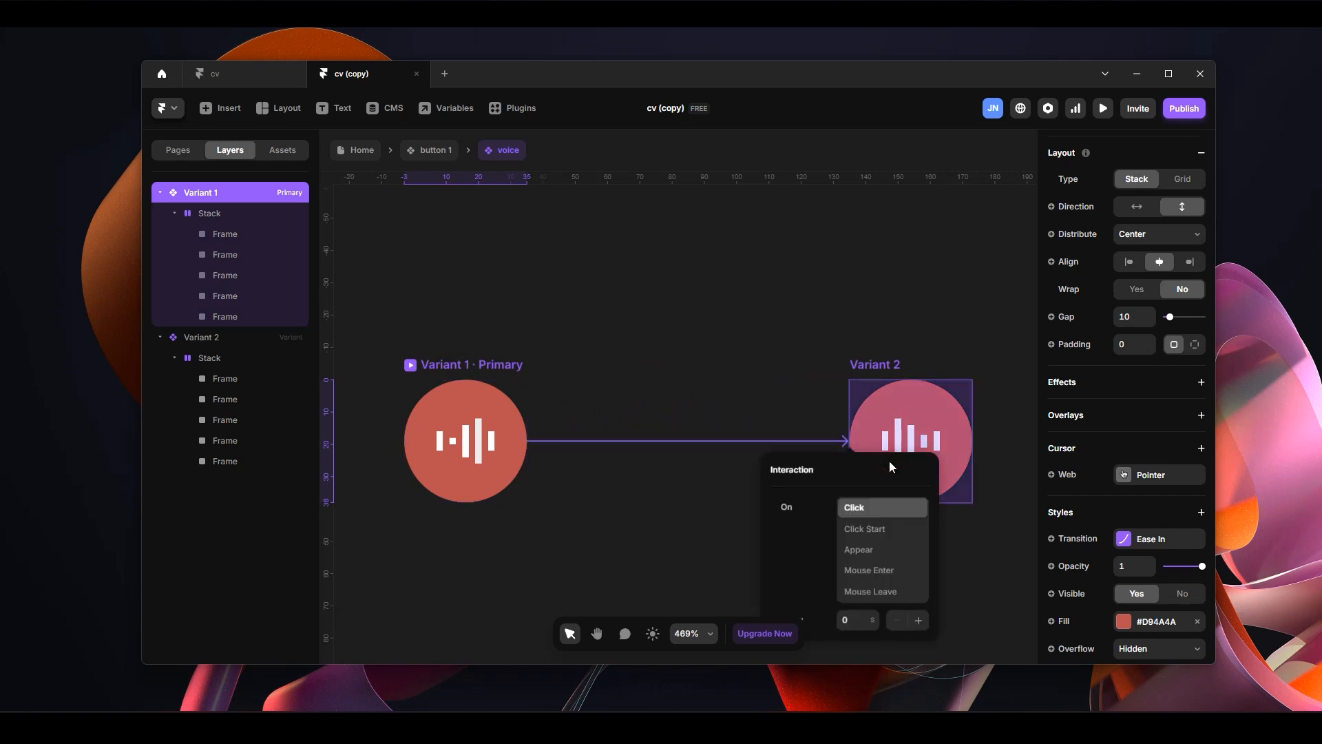
{"action": "left_click", "coordinate": [869, 575]}
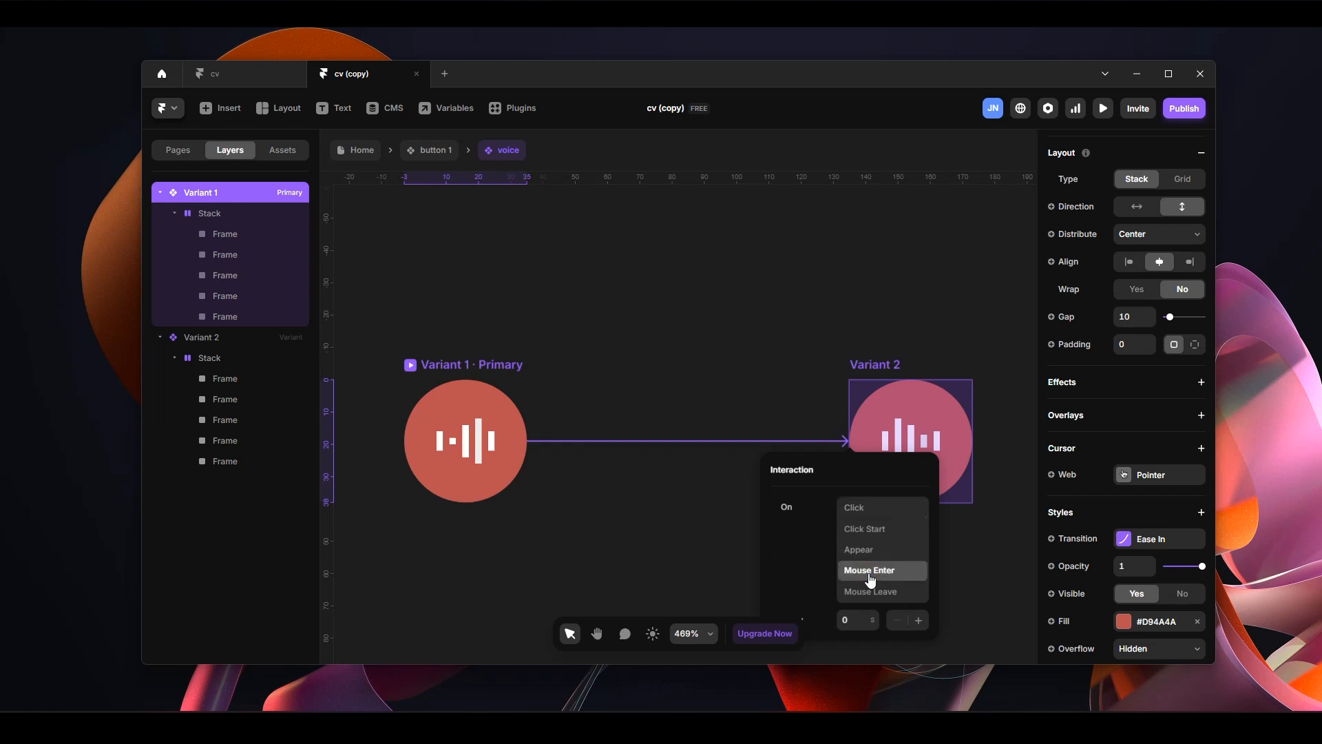
Connect the voice component's Variant 2 back to Variant 1 with an Appear interaction
{"action": "left_click", "coordinate": [760, 310]}
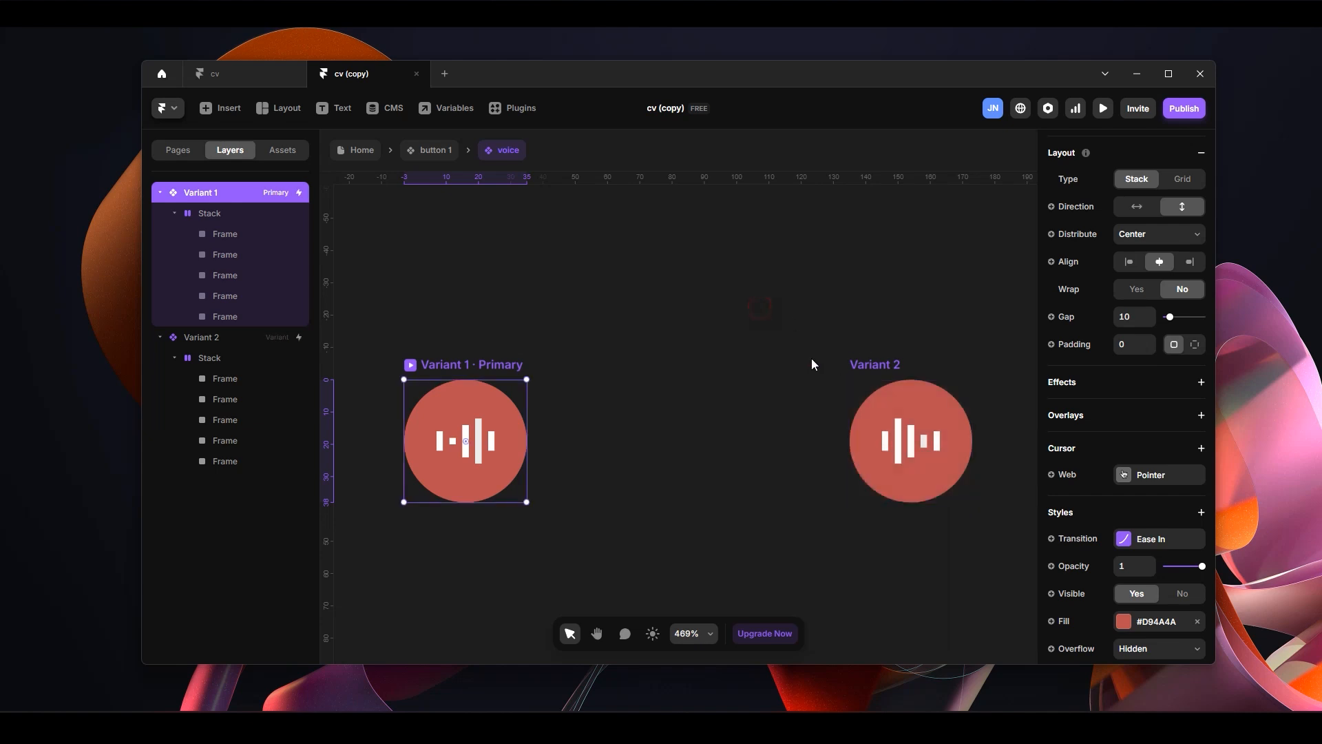
{"action": "left_click", "coordinate": [873, 365]}
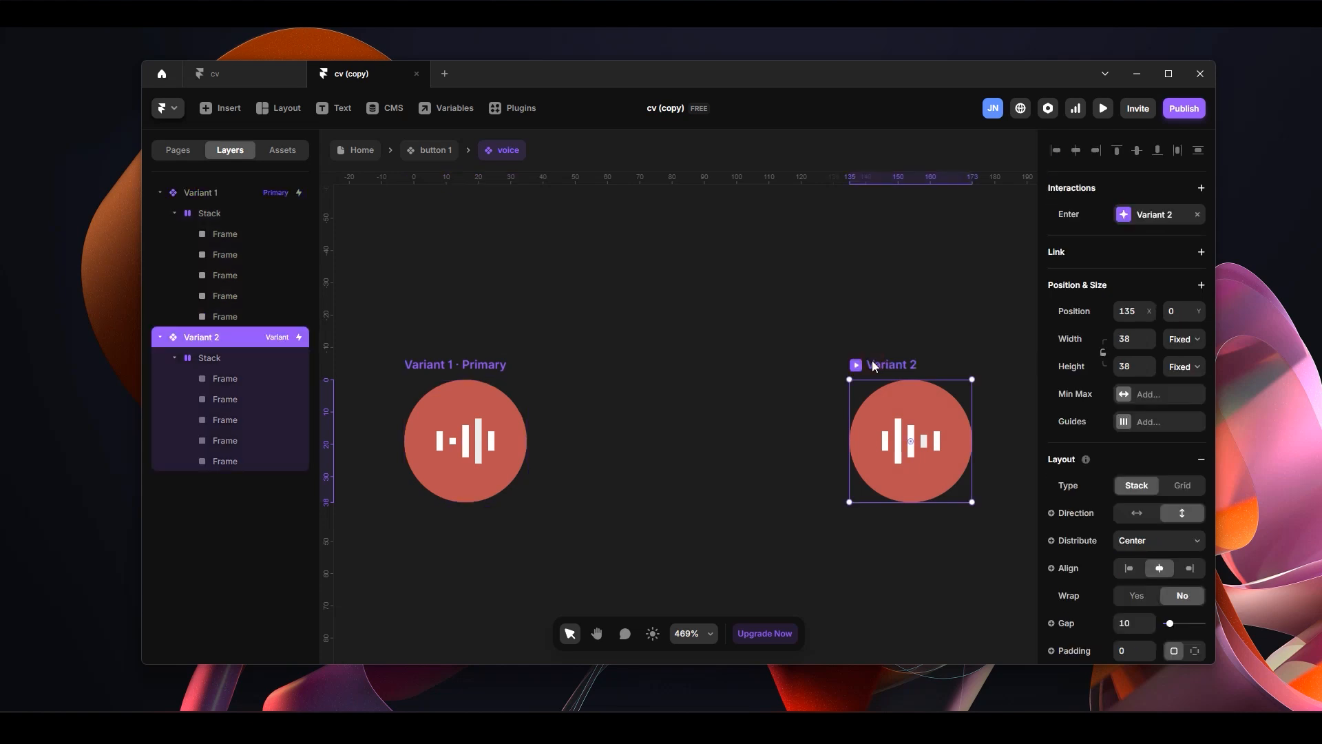
{"action": "left_click_drag", "start_coordinate": [883, 363], "coordinate": [491, 432]}
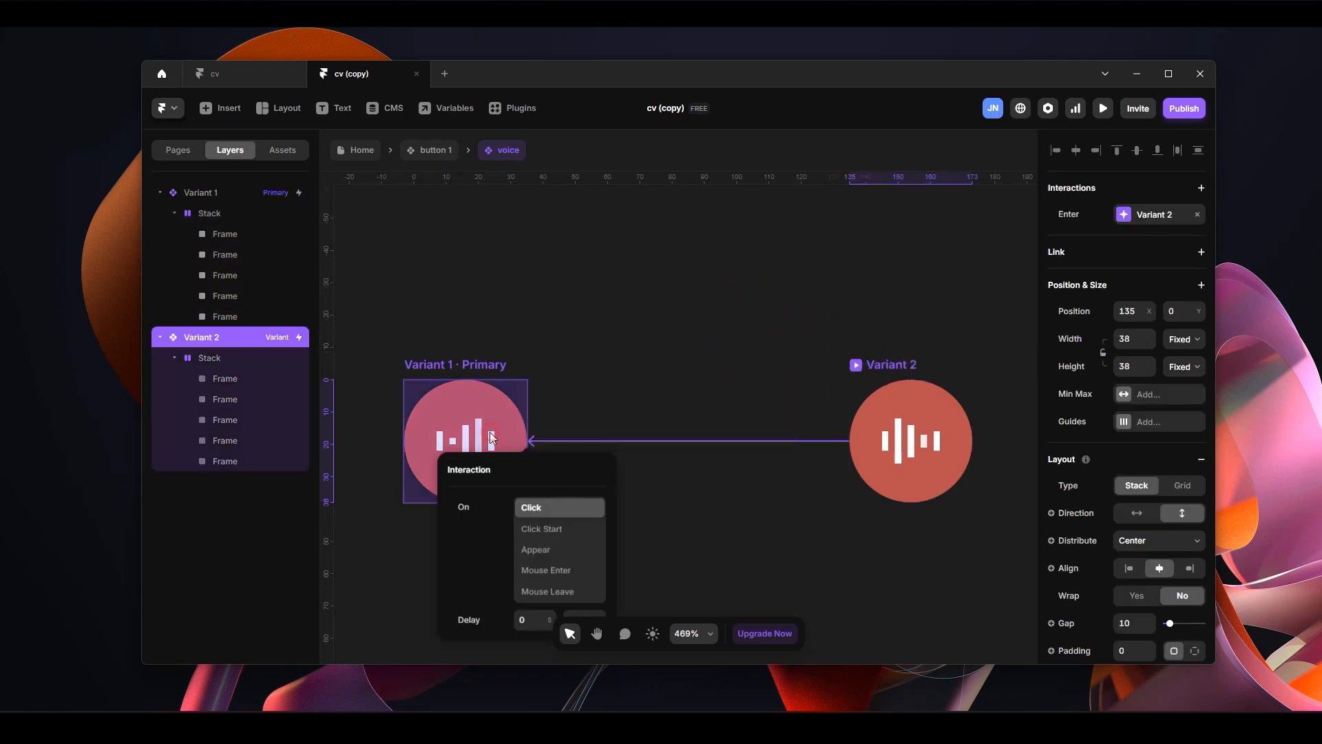
{"action": "left_click", "coordinate": [544, 551]}
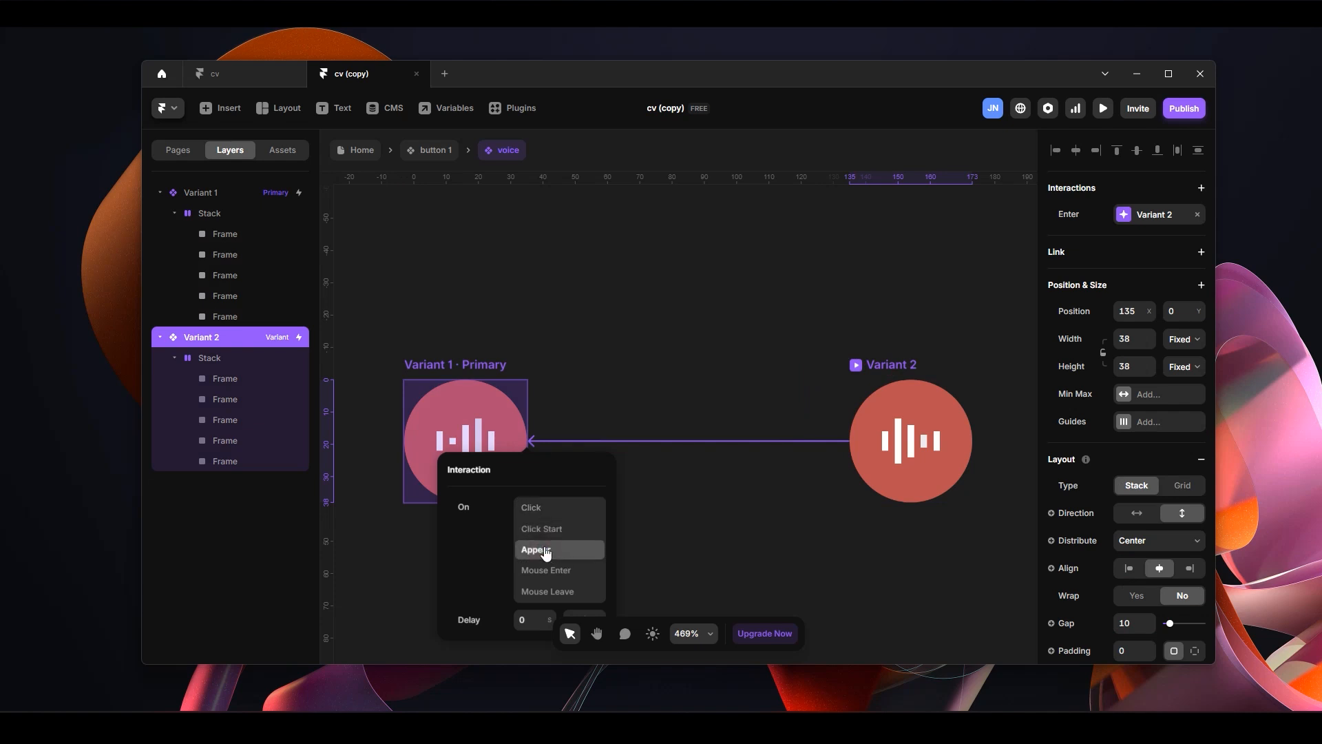
{"action": "left_click", "coordinate": [562, 471]}
{"action": "left_click", "coordinate": [549, 616]}
{"action": "left_click", "coordinate": [549, 616]}
{"action": "left_click", "coordinate": [651, 357]}
{"action": "left_click", "coordinate": [482, 372]}
{"action": "left_click", "coordinate": [891, 369]}
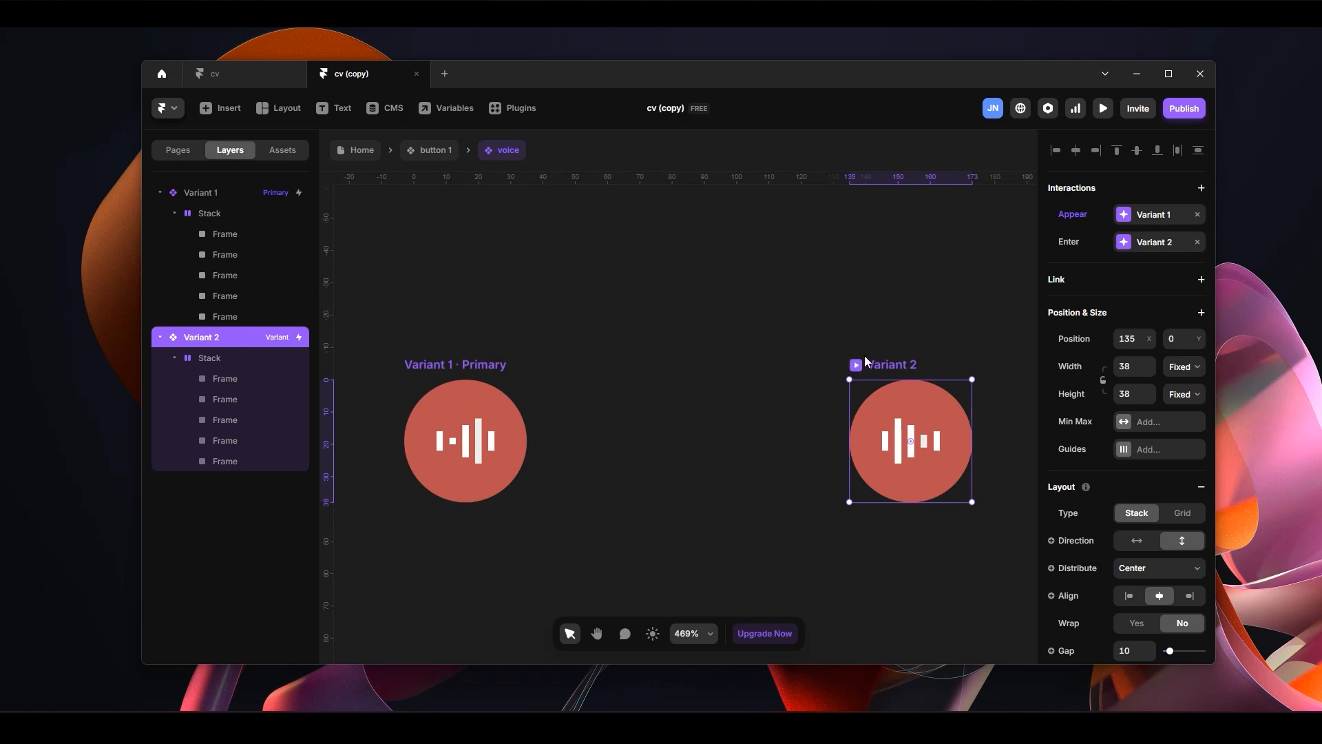
Preview the voice component's animation starting from Variant 1, and return to the canvas
{"action": "left_click", "coordinate": [465, 362]}
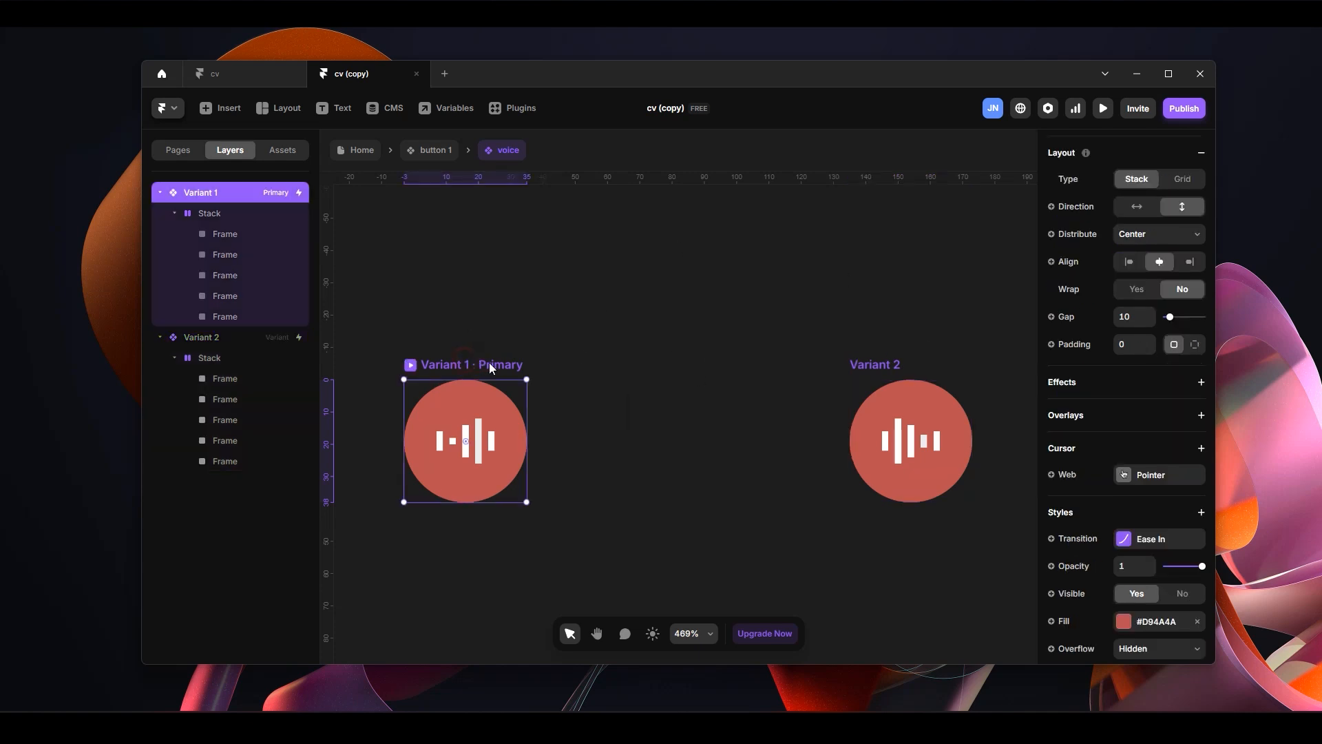
{"action": "left_click", "coordinate": [409, 365]}
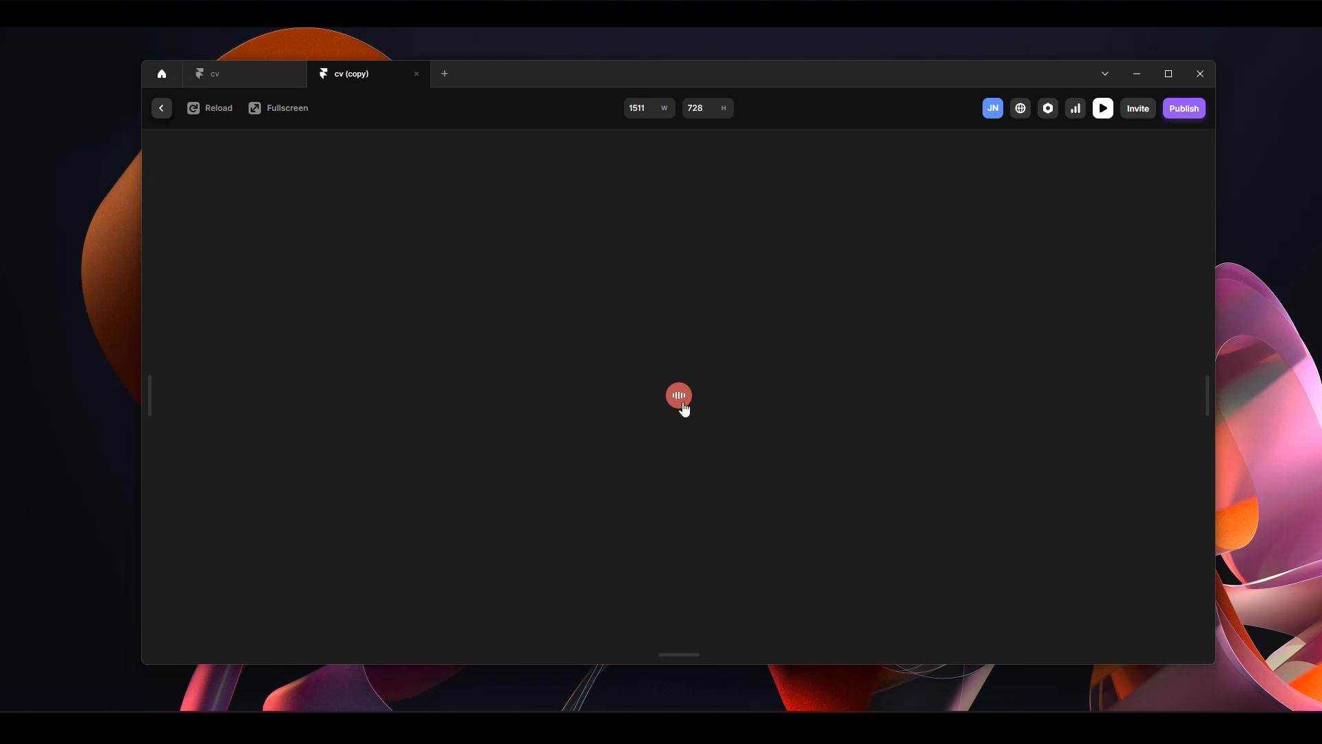
{"action": "left_click", "coordinate": [165, 109]}
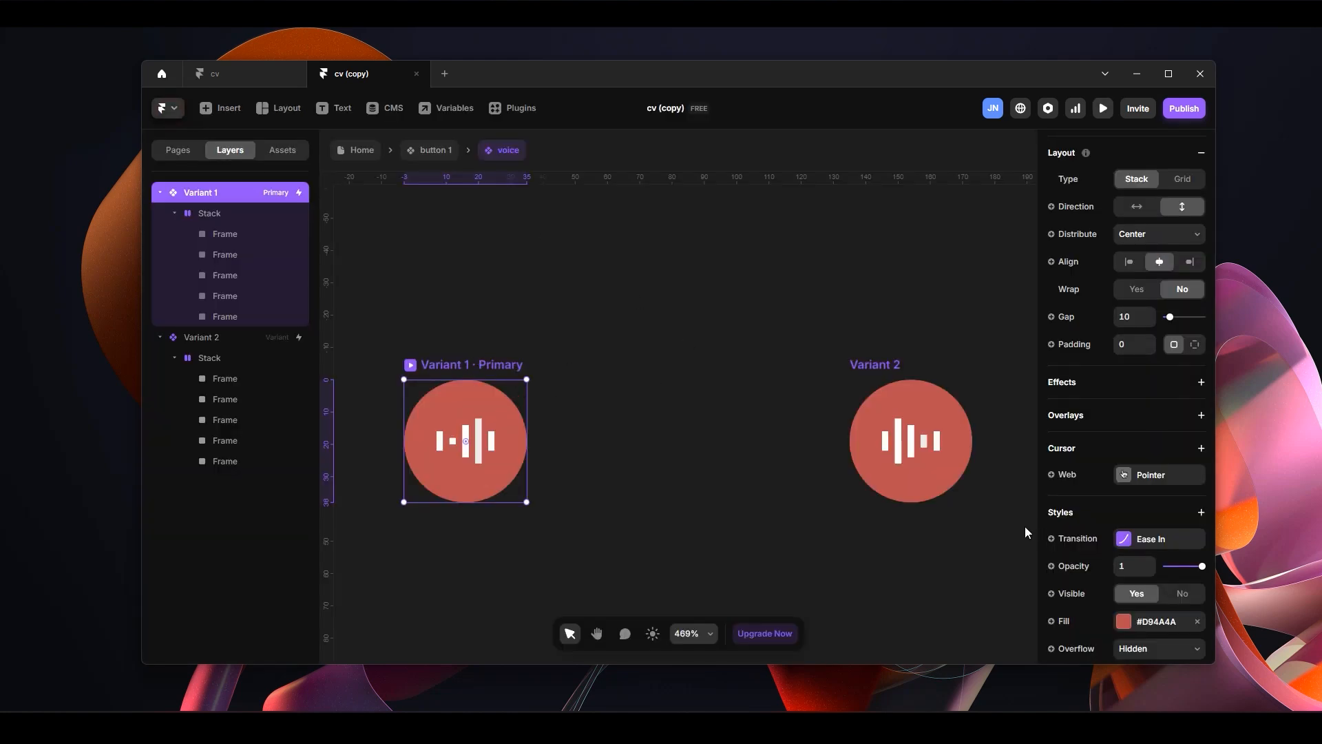
Check the ease options in the transition settings of the voice component's Variant 1
{"action": "left_click", "coordinate": [1126, 542]}
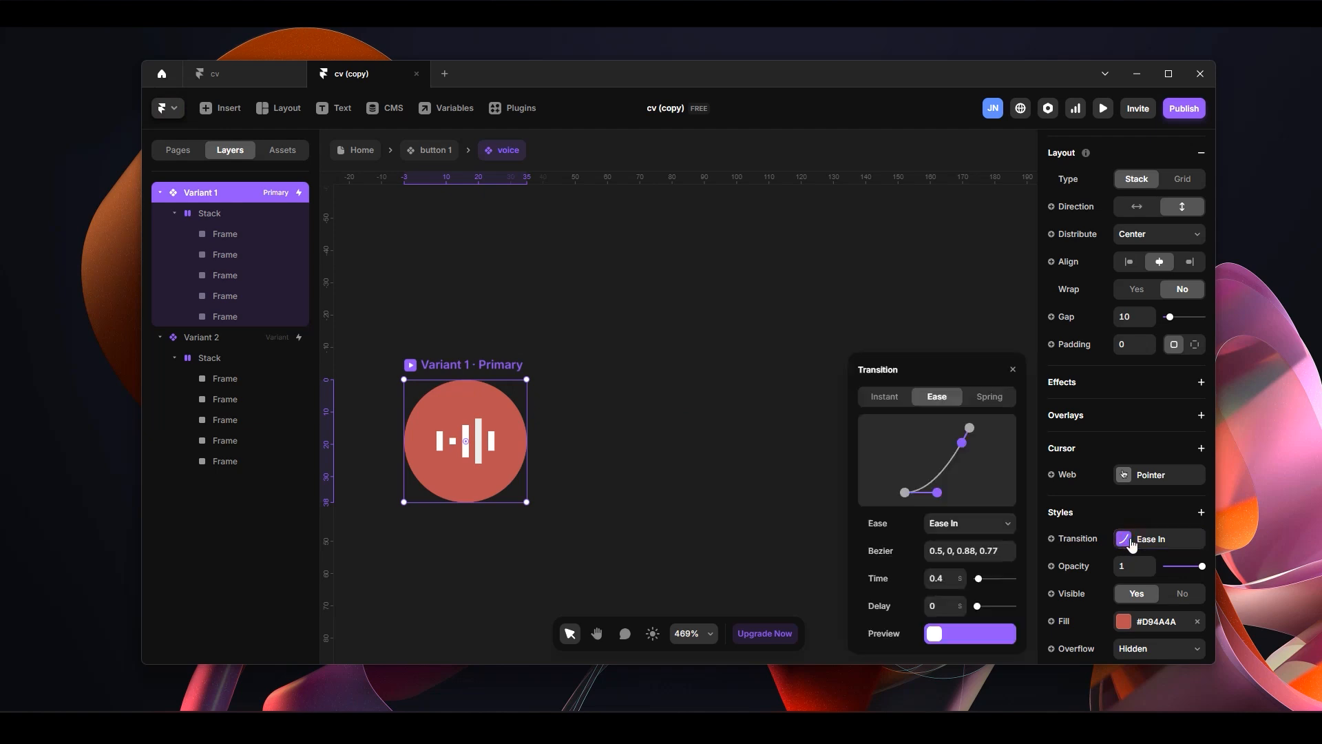
{"action": "left_click", "coordinate": [979, 529]}
{"action": "left_click", "coordinate": [979, 532]}
{"action": "left_click", "coordinate": [594, 387]}
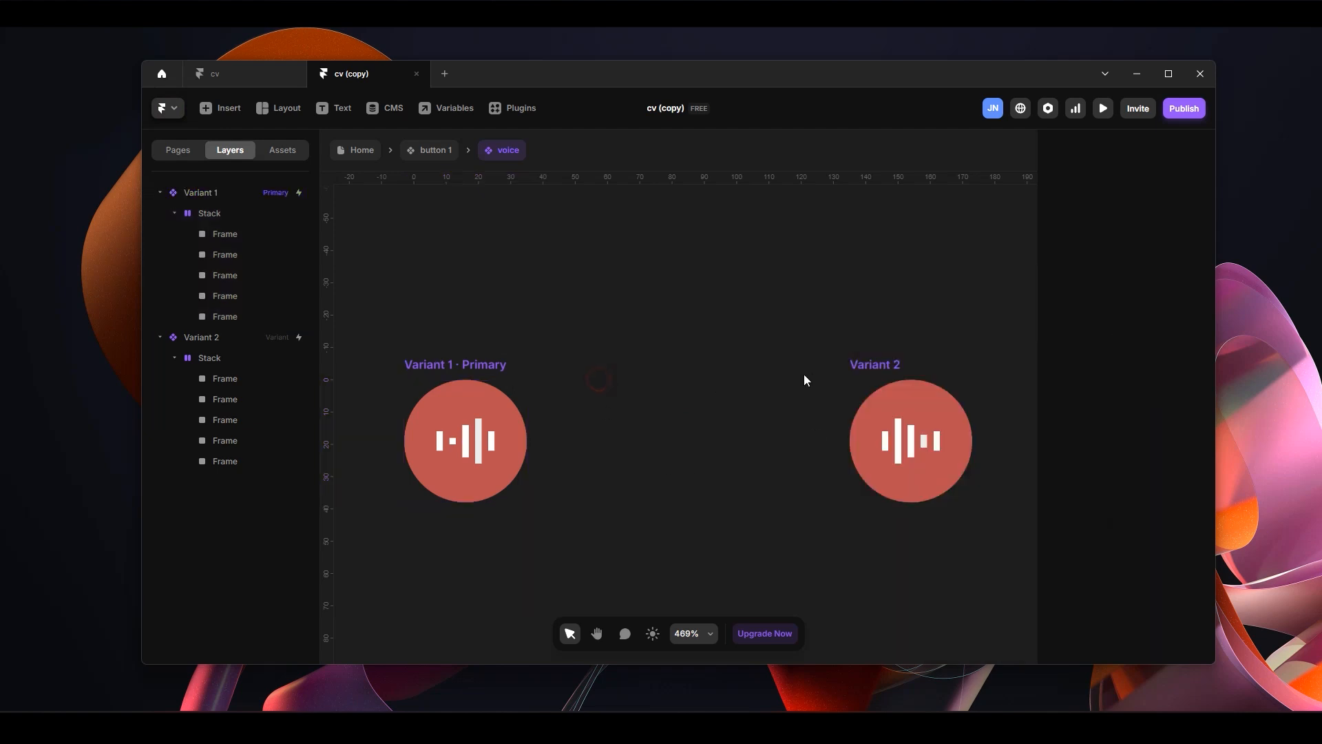
Review the layout and style settings of the voice component's Variant 2 and Variant 1
{"action": "left_click", "coordinate": [860, 365]}
{"action": "scroll", "coordinate": [1162, 582], "scroll_direction": "down", "scroll_amount": 4}
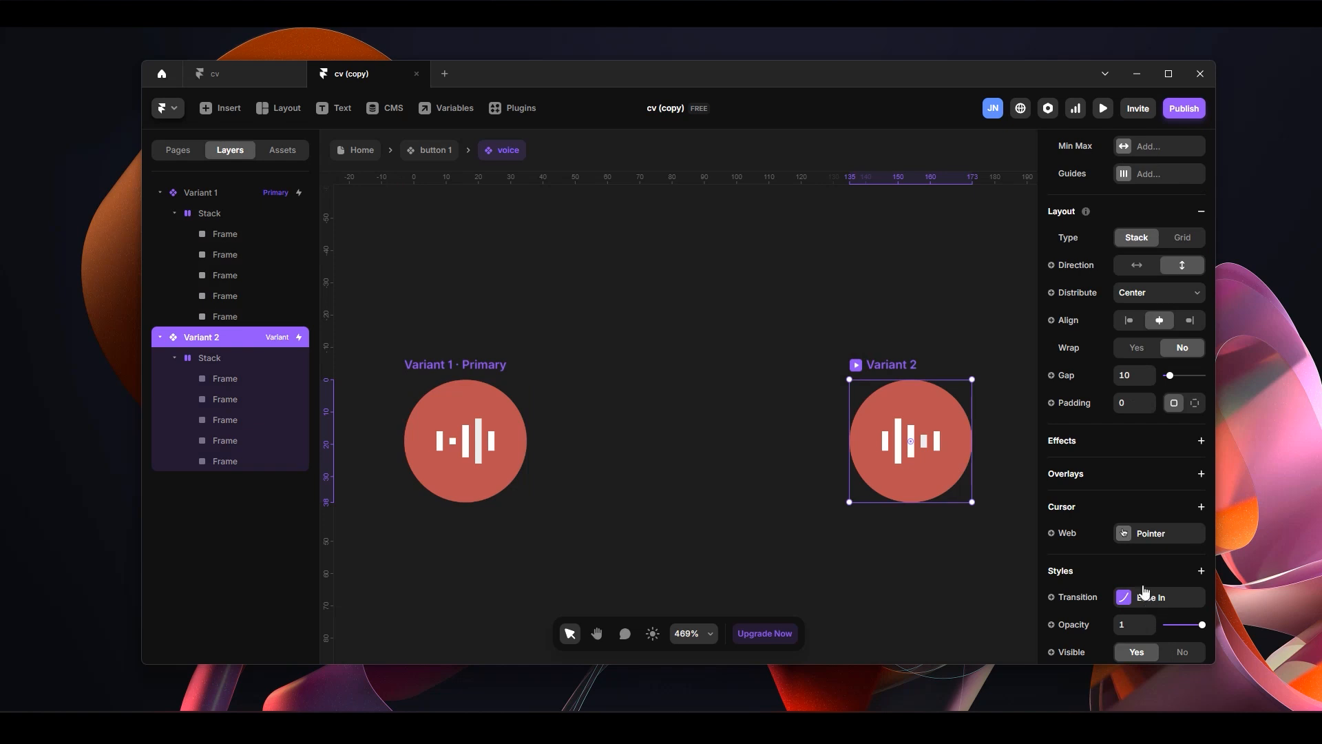
{"action": "left_click", "coordinate": [478, 366]}
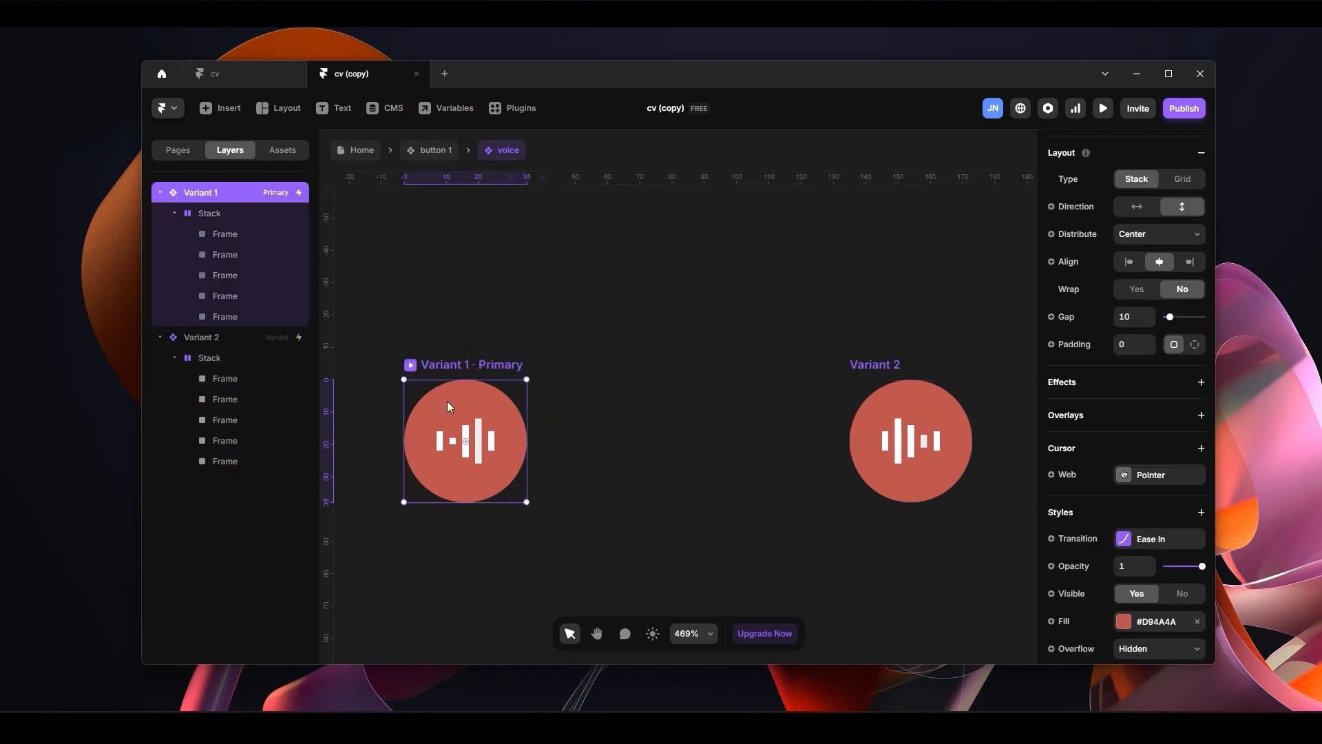
Return to the button 1 component and turn the blue load stack in Variant 2 into a component named load
{"action": "left_click", "coordinate": [433, 153]}
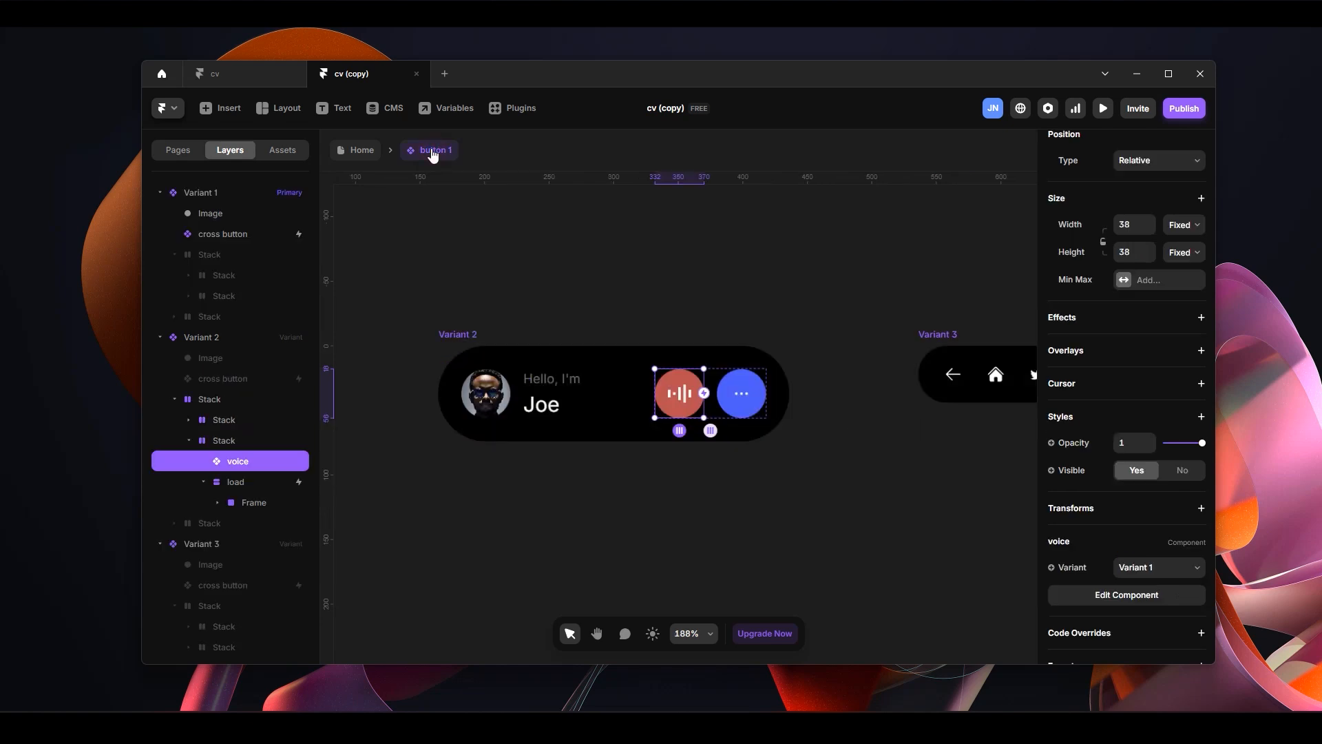
{"action": "left_click", "coordinate": [709, 222]}
{"action": "left_click", "coordinate": [729, 411]}
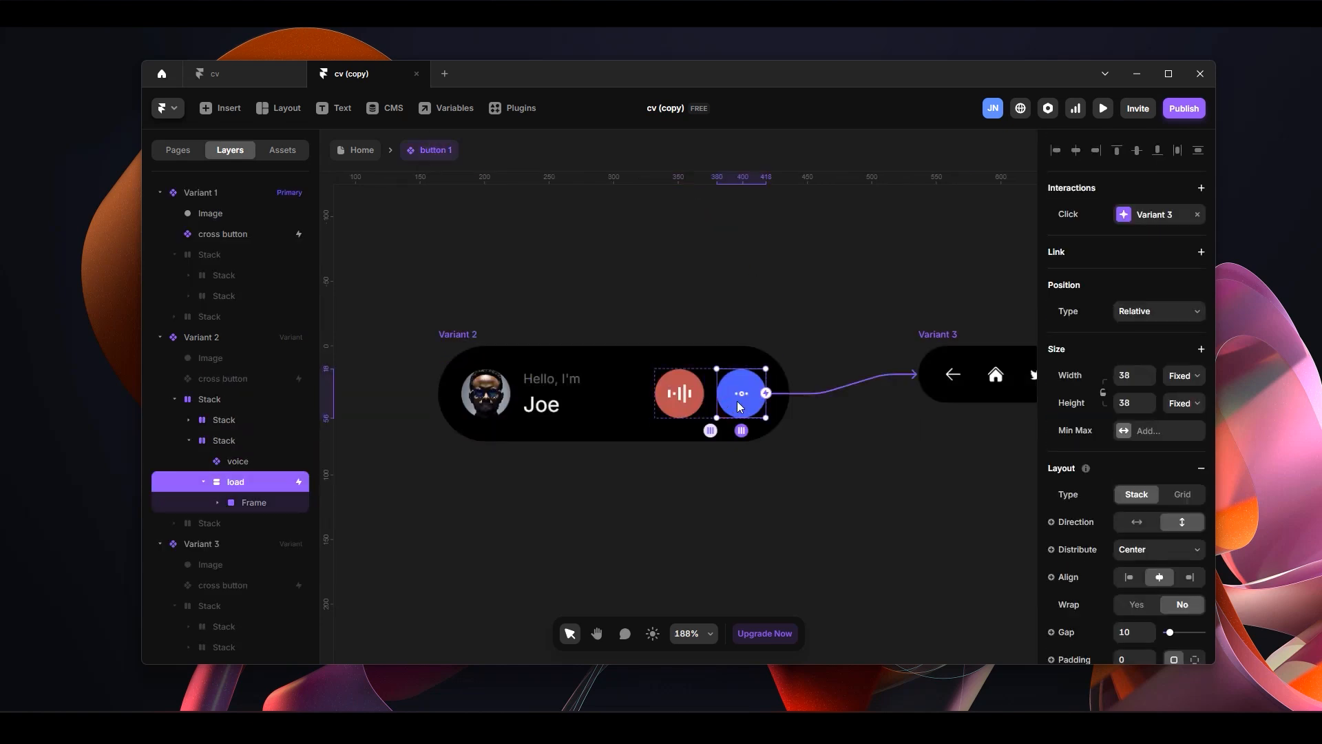
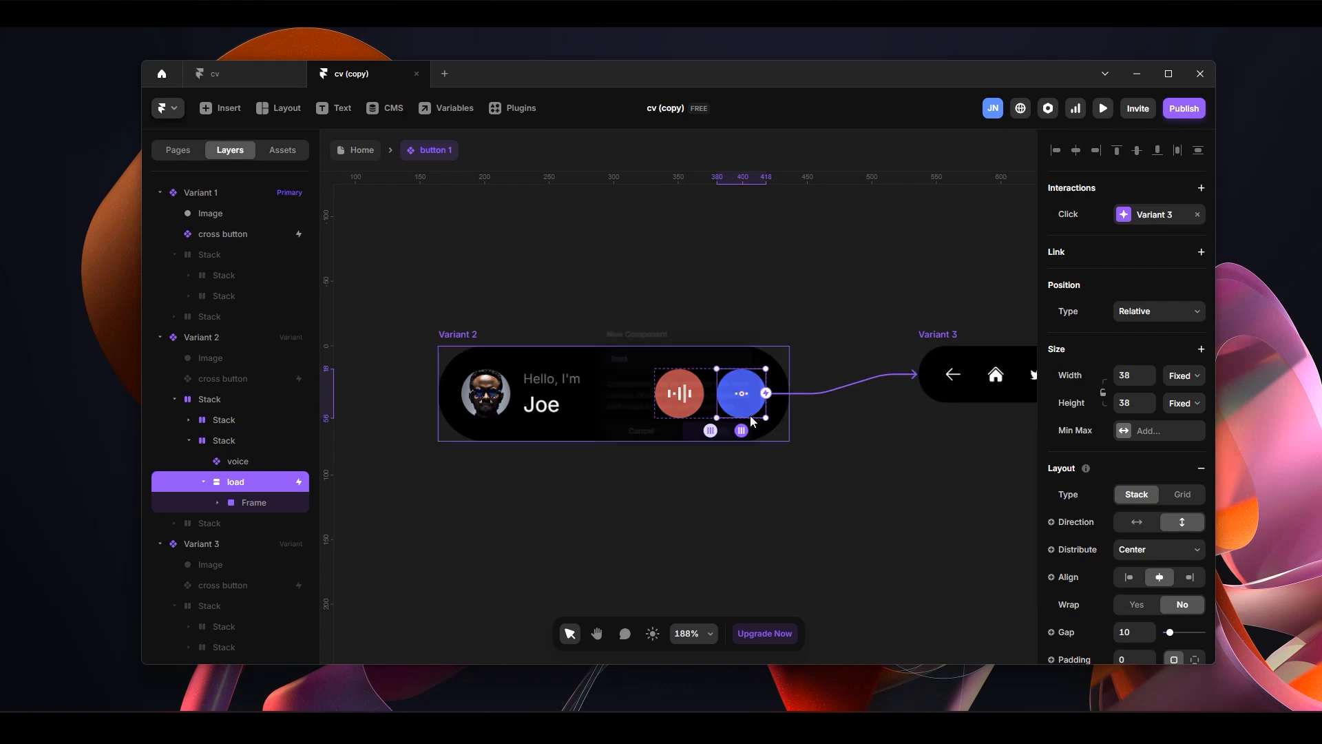
{"action": "key", "text": "ctrl+alt+k"}
{"action": "left_click", "coordinate": [753, 422]}
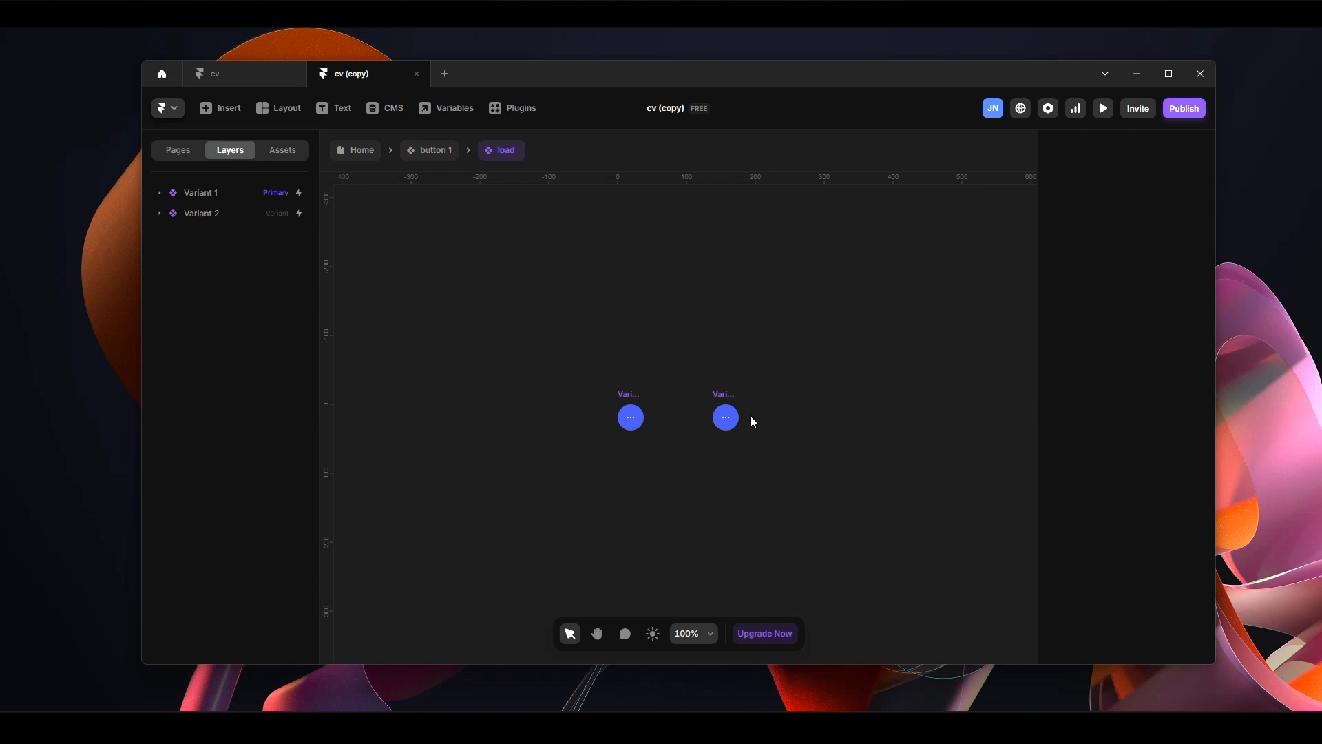
Delete Variant 2 from the load component
{"action": "left_click", "coordinate": [734, 400]}
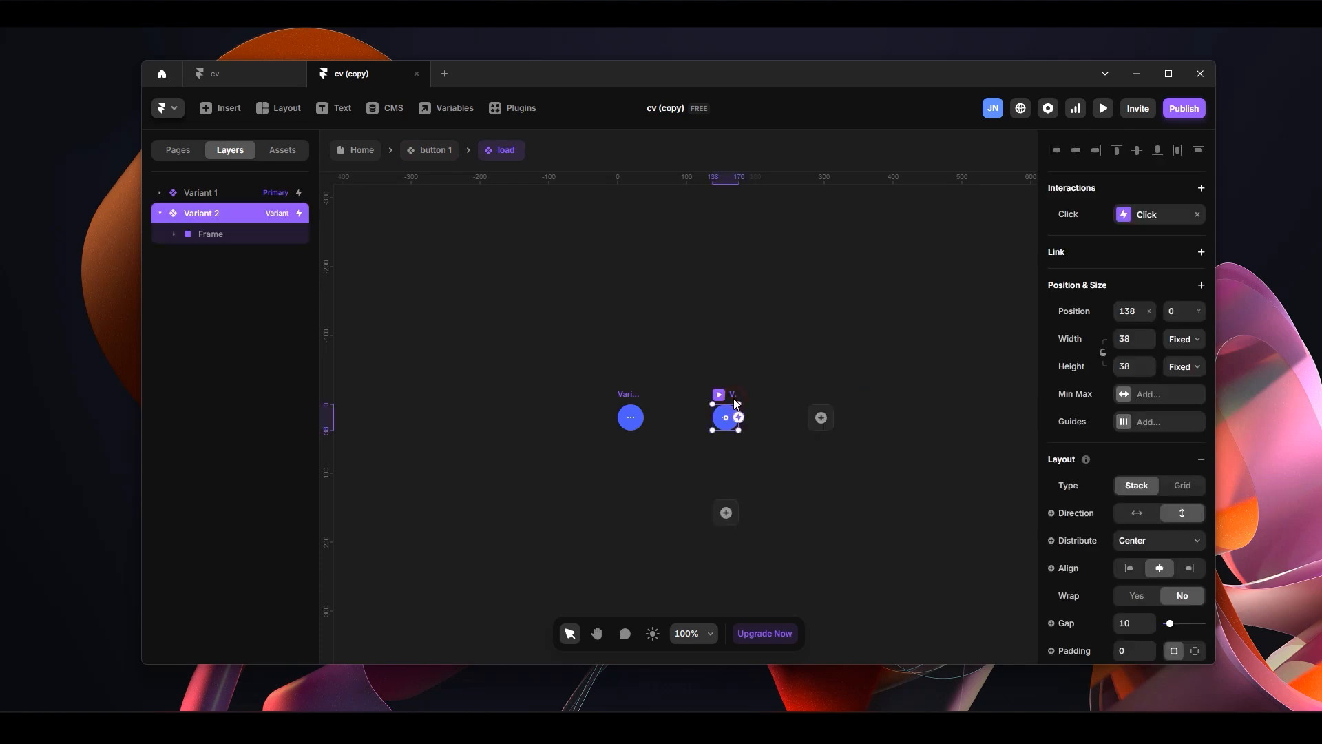
{"action": "key", "text": "Delete"}
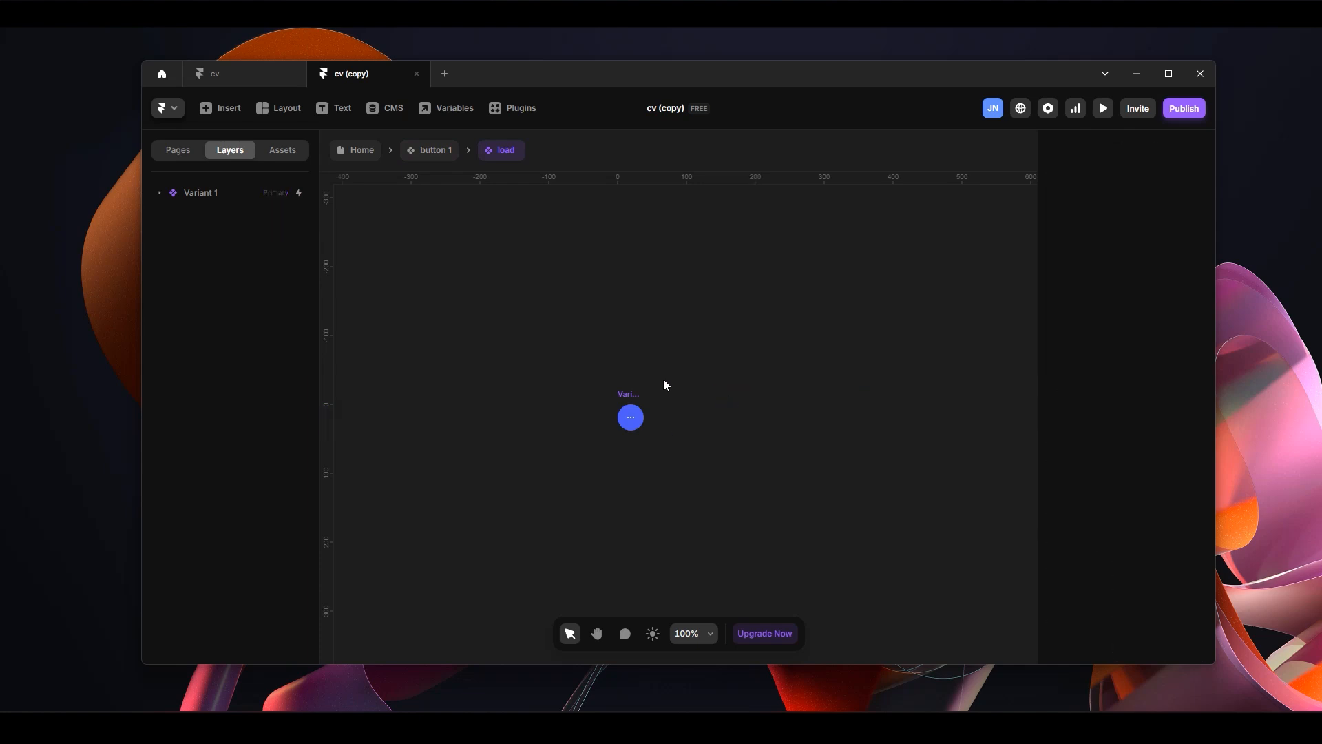
{"action": "scroll", "coordinate": [641, 344], "scroll_direction": "left", "scroll_amount": 2}
{"action": "scroll", "coordinate": [691, 400], "scroll_direction": "up", "scroll_amount": 10}
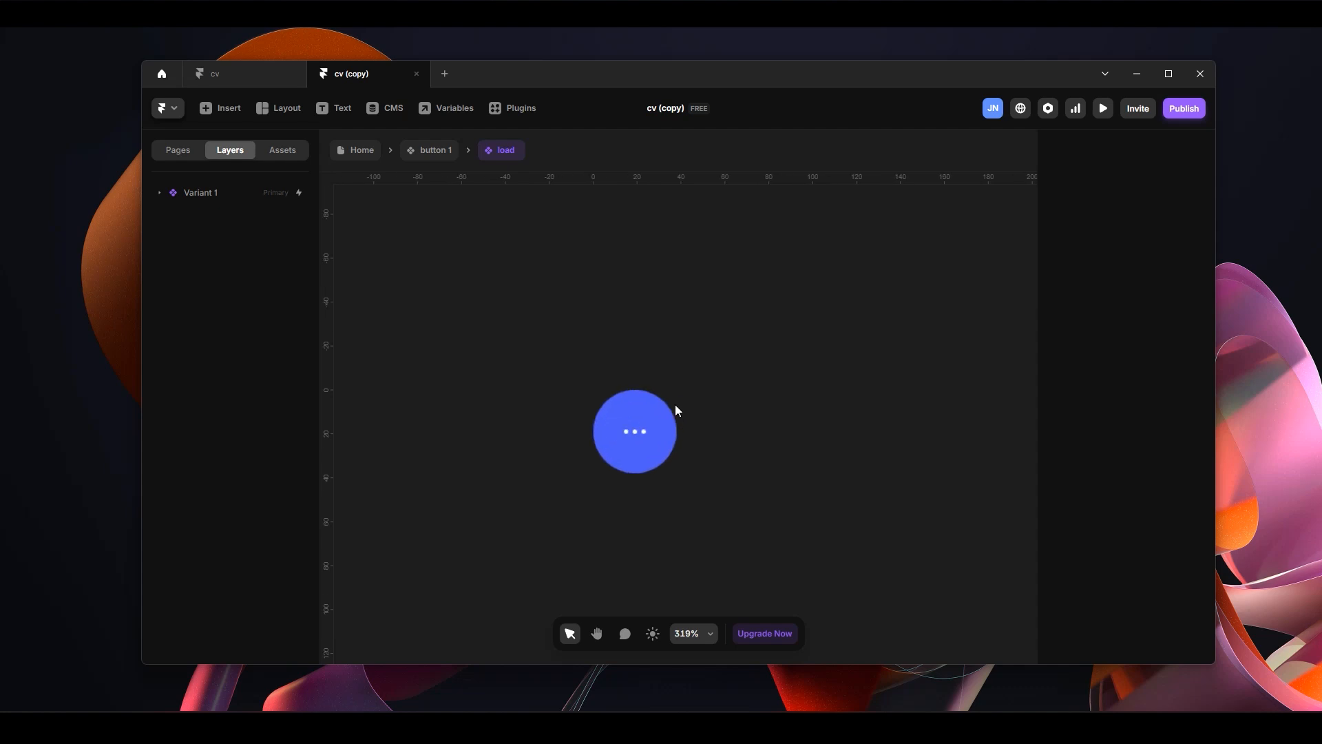
Add a new variant to the load component based on Variant 1
{"action": "scroll", "coordinate": [713, 314], "scroll_direction": "down", "scroll_amount": 5}
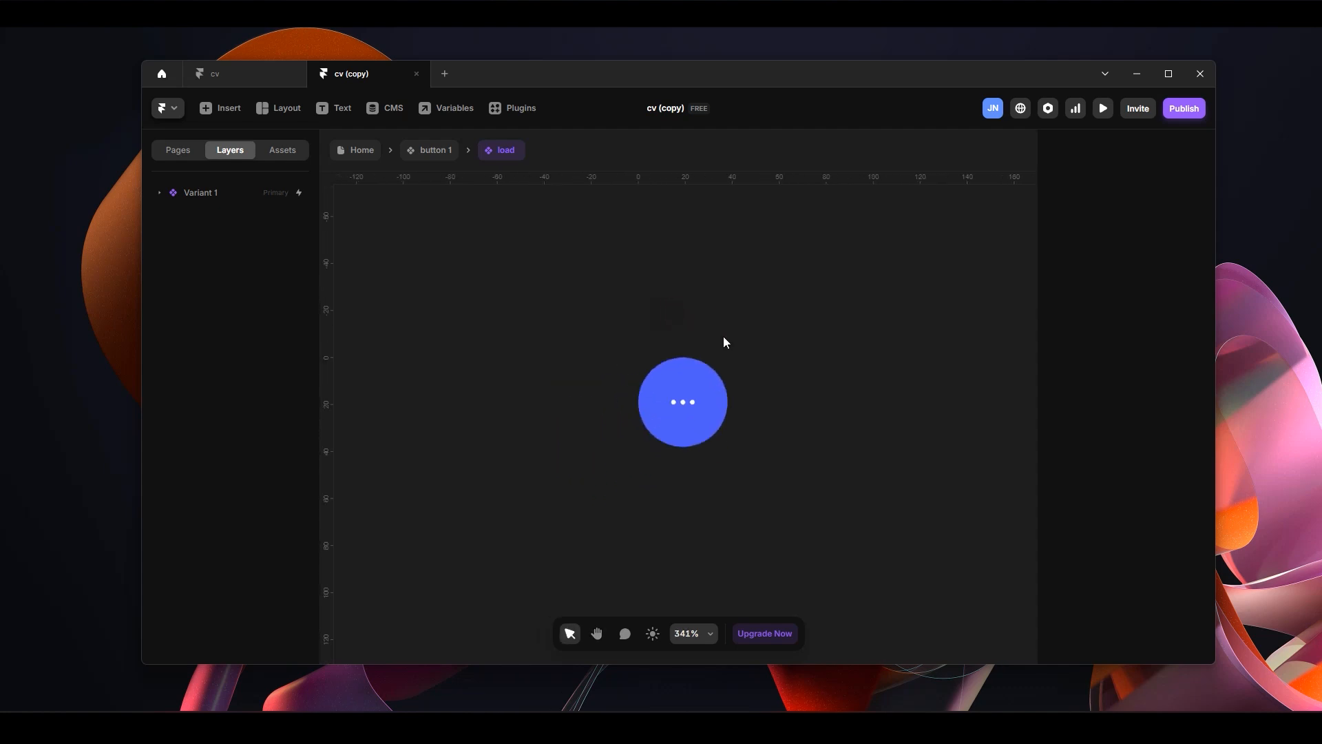
{"action": "scroll", "coordinate": [737, 331], "scroll_direction": "up", "scroll_amount": 1}
{"action": "scroll", "coordinate": [702, 345], "scroll_direction": "right", "scroll_amount": 3}
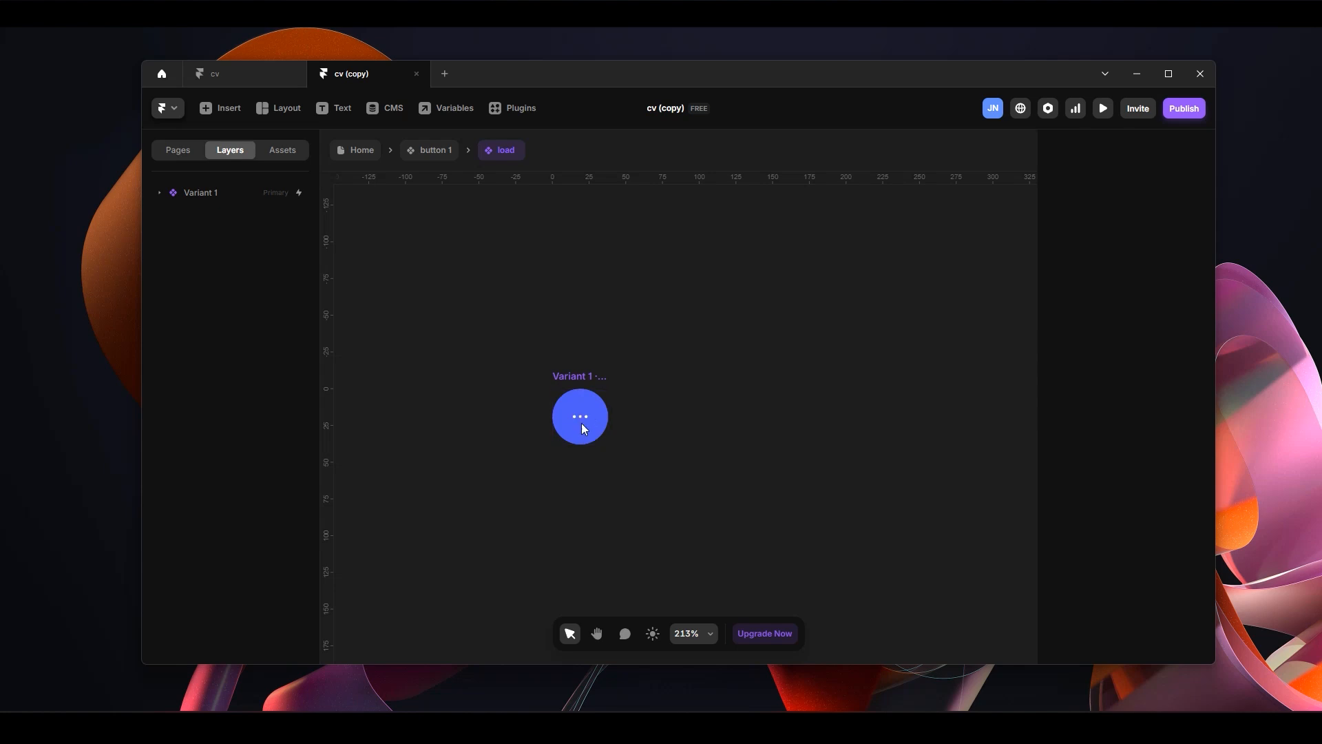
{"action": "scroll", "coordinate": [580, 420], "scroll_direction": "up", "scroll_amount": 3}
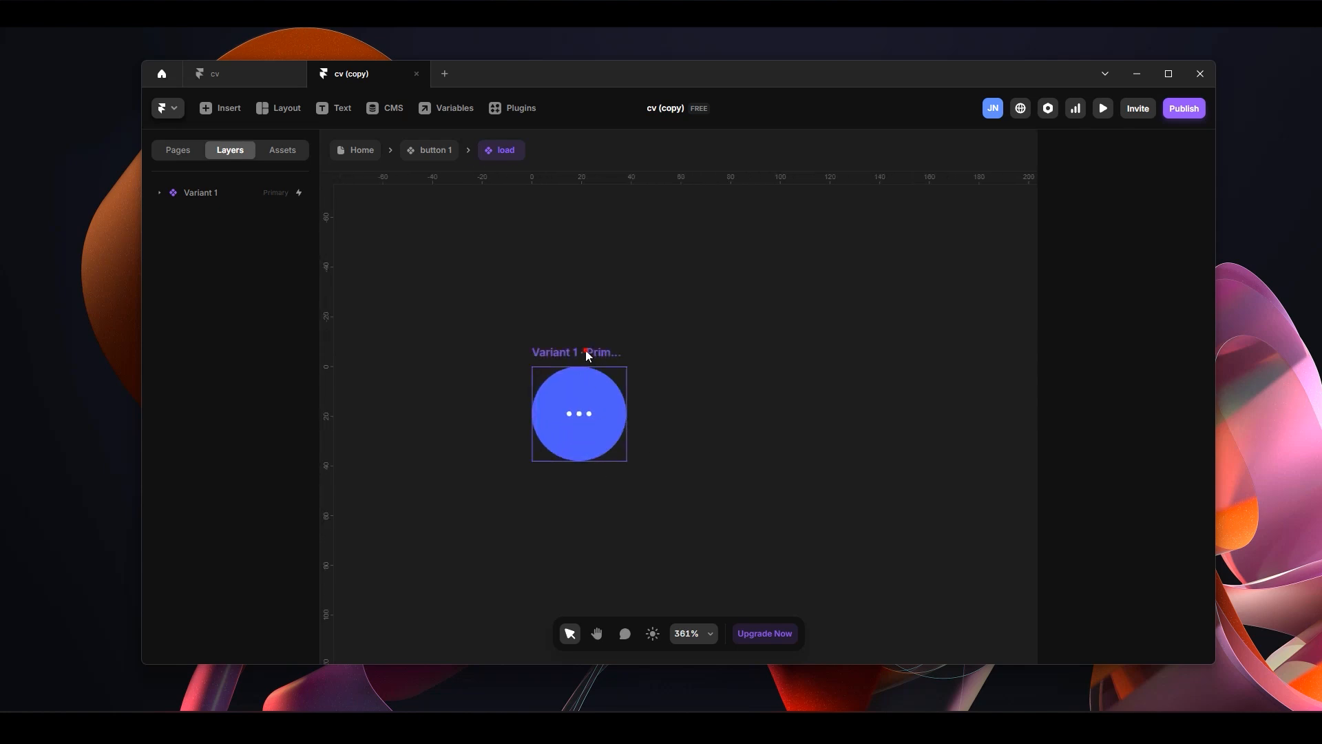
{"action": "left_click", "coordinate": [585, 350]}
{"action": "left_click", "coordinate": [930, 412]}
{"action": "left_click_drag", "start_coordinate": [626, 308], "coordinate": [789, 308]}
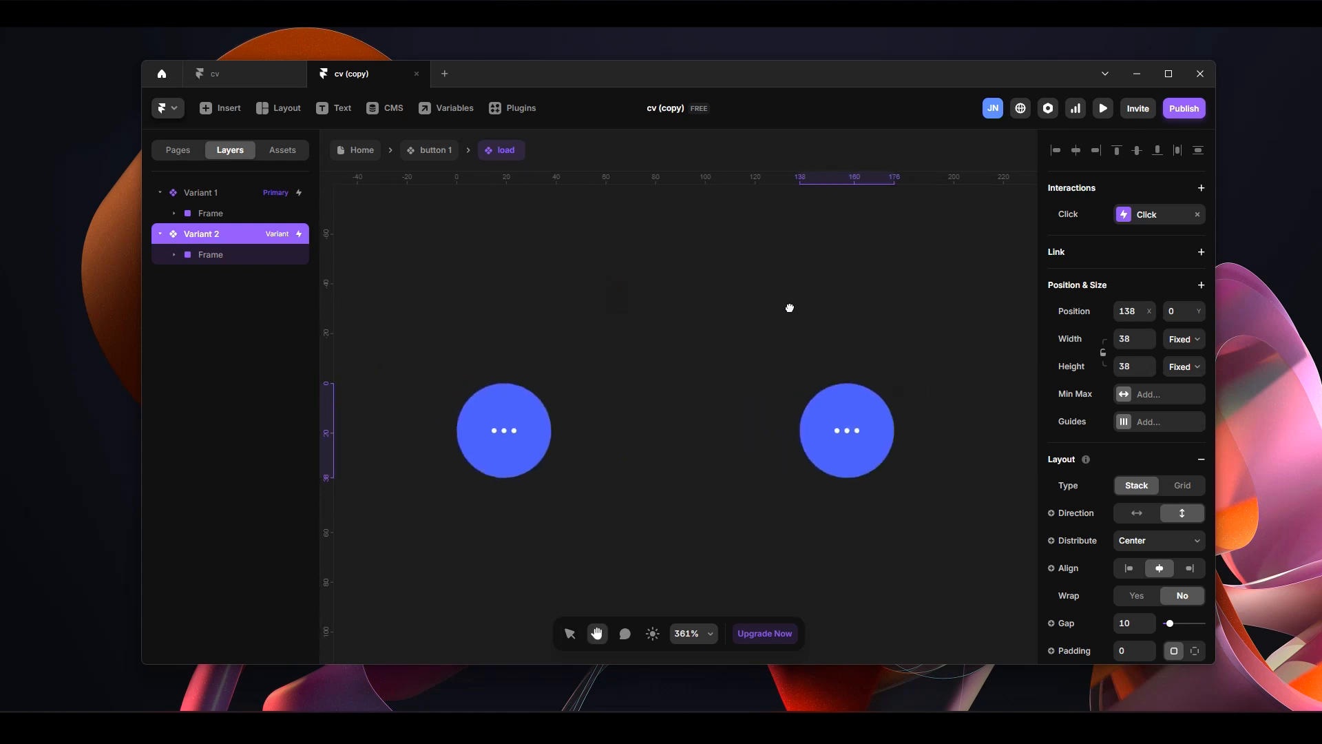
Unpin the left side of the left dot in the load component's Variant 2 and set its top offset to -8
{"action": "scroll", "coordinate": [842, 435], "scroll_direction": "up", "scroll_amount": 2}
{"action": "double_click", "coordinate": [840, 434]}
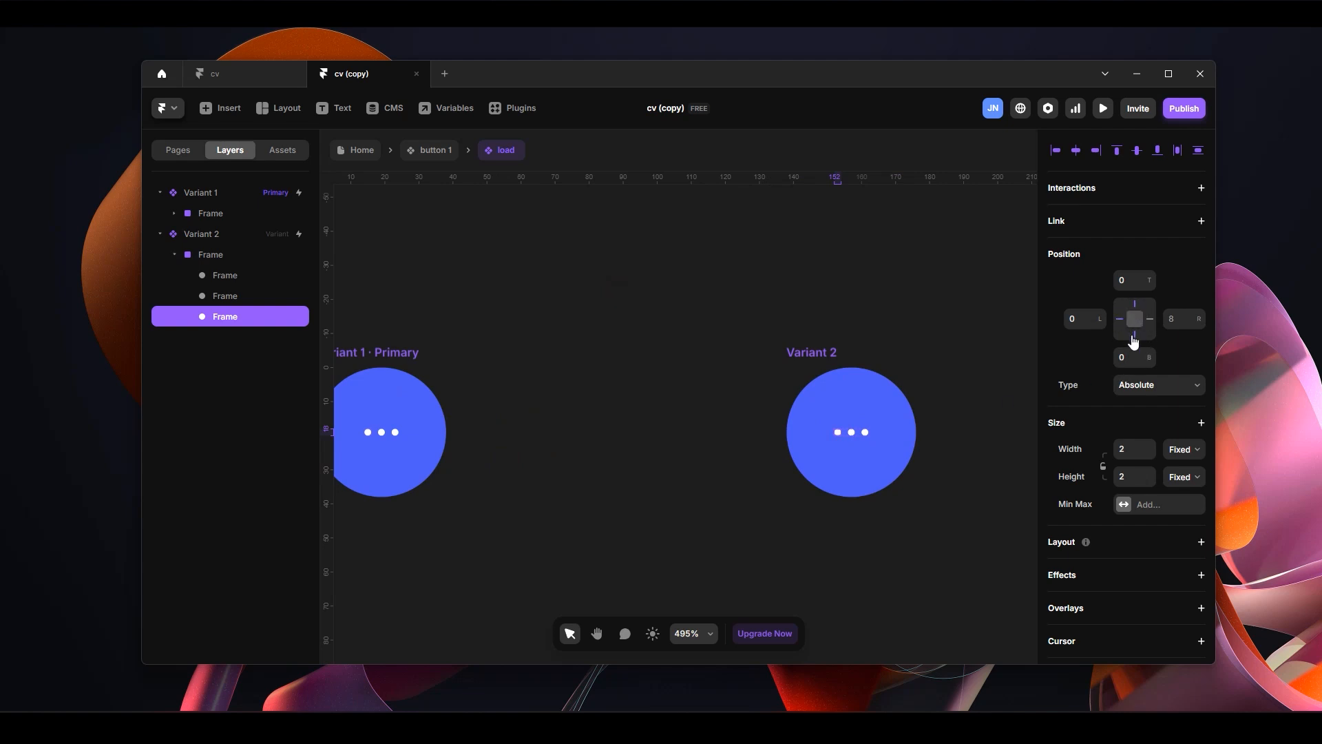
{"action": "left_click", "coordinate": [1119, 318]}
{"action": "left_click", "coordinate": [1148, 279]}
{"action": "left_click", "coordinate": [1149, 285]}
{"action": "left_click", "coordinate": [1148, 285]}
{"action": "scroll", "coordinate": [859, 433], "scroll_direction": "up", "scroll_amount": 6}
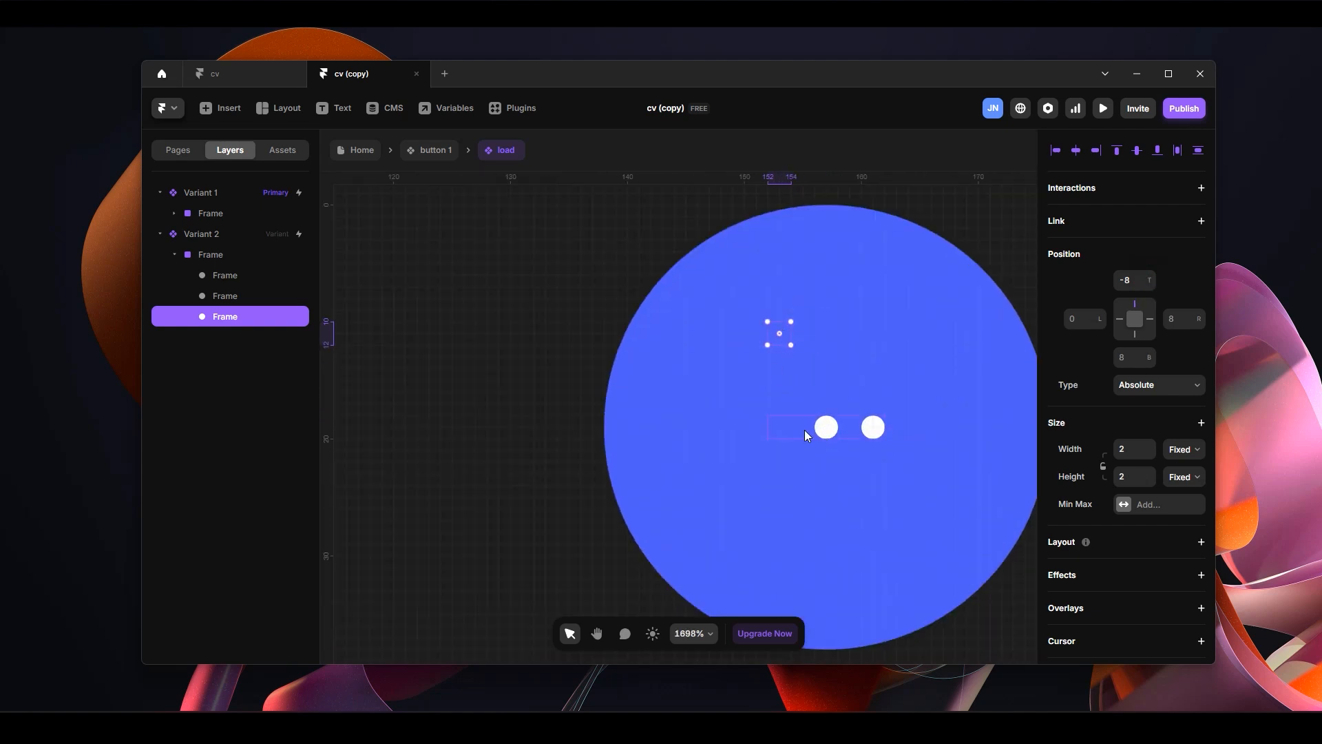
Set the overflow of the frame holding the dots in Variant 2 to Visible
{"action": "left_click", "coordinate": [224, 255]}
{"action": "scroll", "coordinate": [1135, 502], "scroll_direction": "down", "scroll_amount": 5}
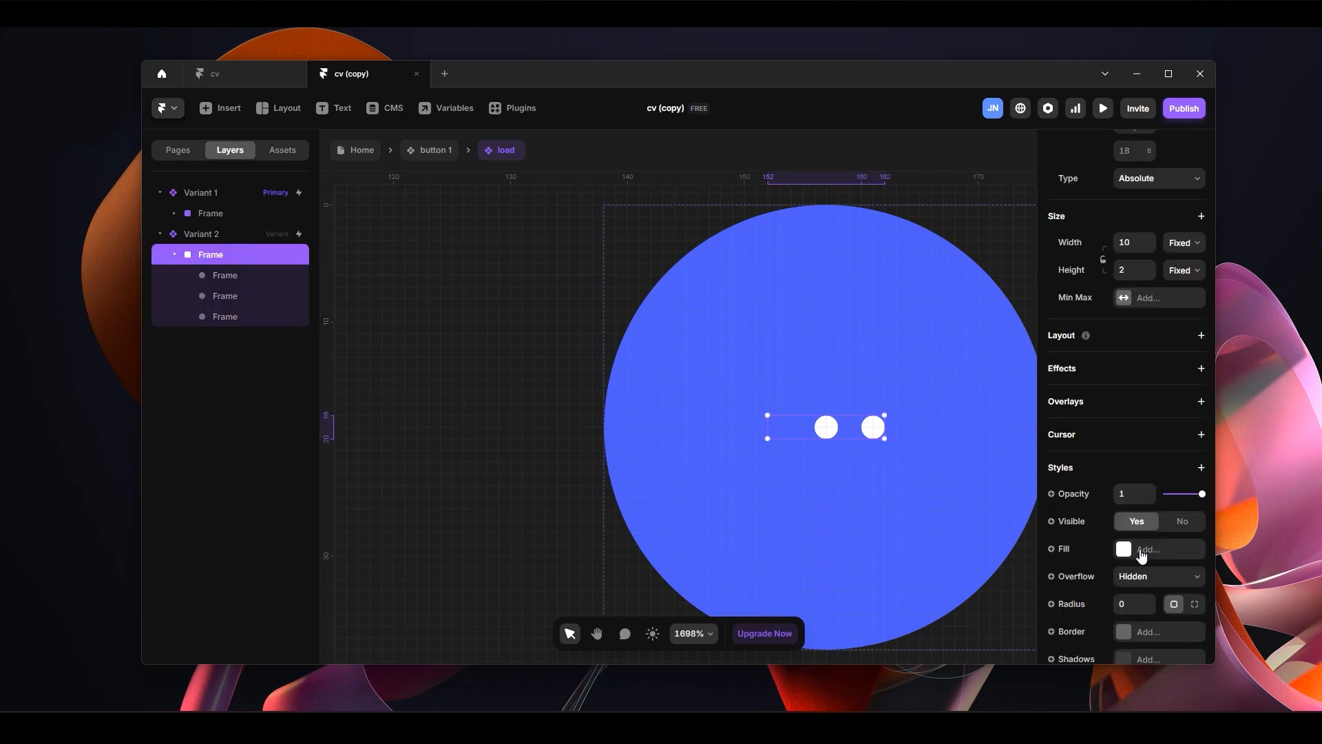
{"action": "left_click", "coordinate": [1169, 450]}
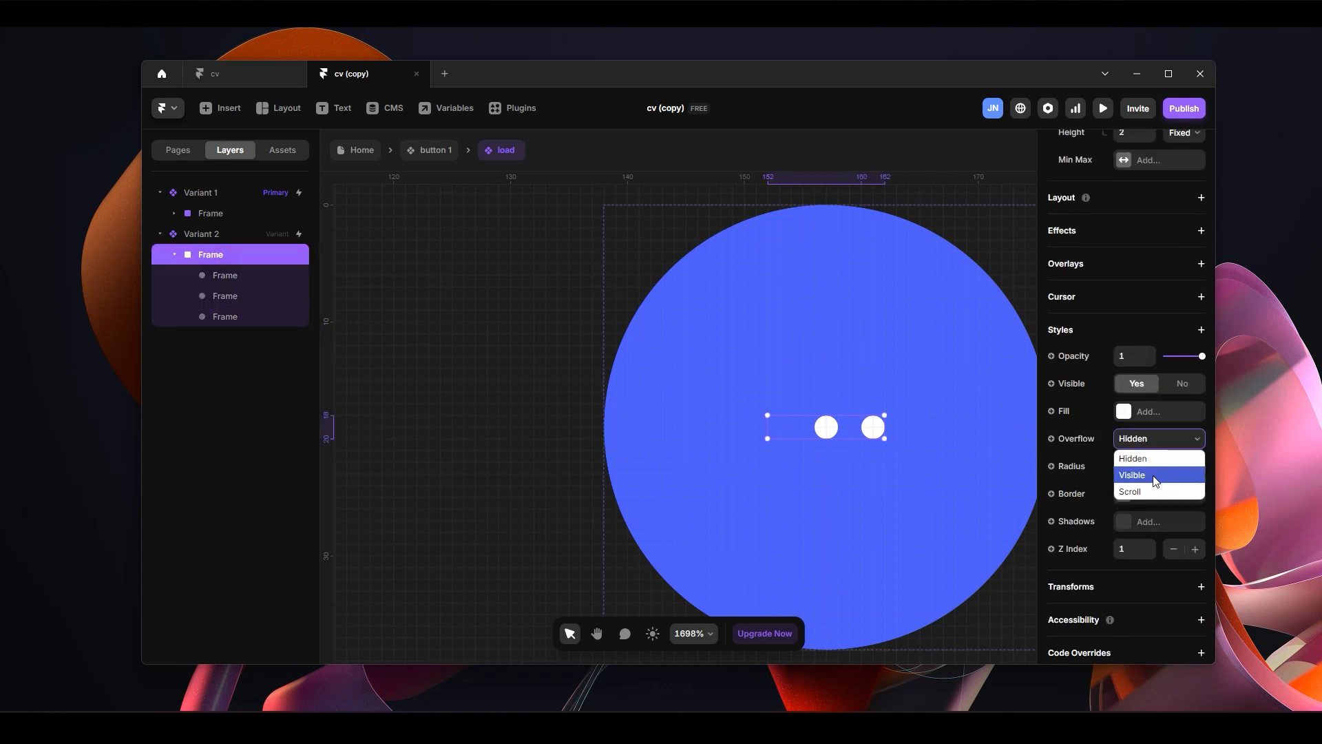
{"action": "left_click", "coordinate": [1153, 477]}
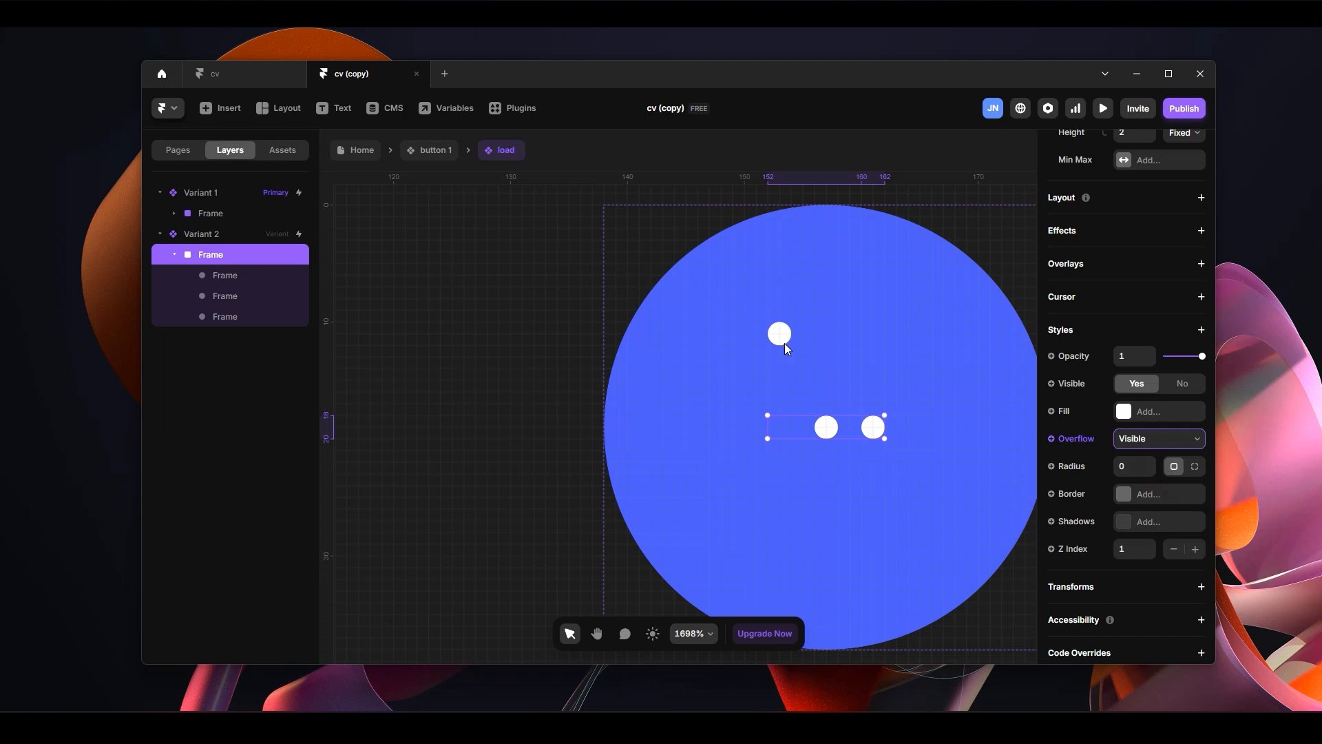
Set the top offset of the left dot in Variant 2 to -6
{"action": "left_click", "coordinate": [237, 319]}
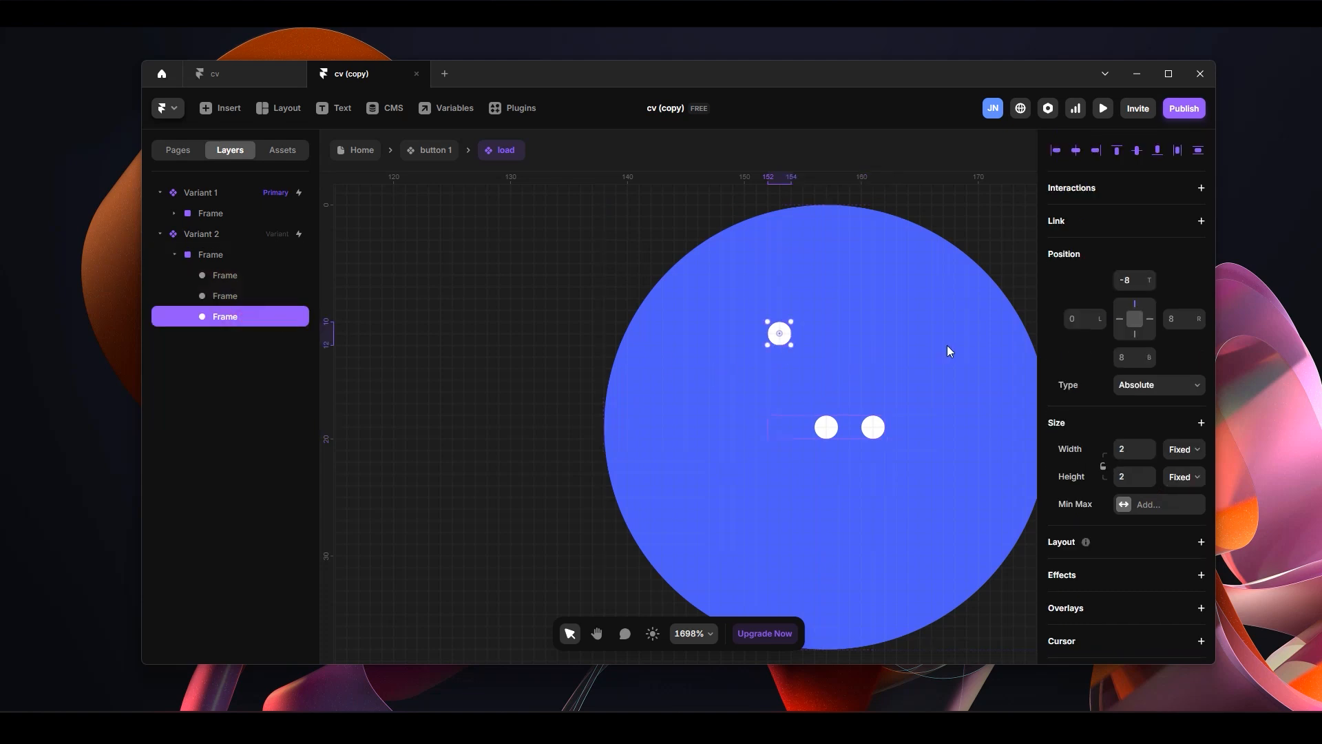
{"action": "left_click", "coordinate": [1151, 285]}
{"action": "left_click", "coordinate": [1152, 285]}
{"action": "left_click", "coordinate": [1152, 285]}
{"action": "left_click", "coordinate": [1151, 285]}
{"action": "left_click", "coordinate": [1151, 277]}
{"action": "left_click", "coordinate": [1152, 277]}
{"action": "left_click", "coordinate": [1152, 277]}
{"action": "left_click", "coordinate": [1151, 278]}
{"action": "left_click", "coordinate": [1151, 278]}
{"action": "left_click", "coordinate": [1152, 277]}
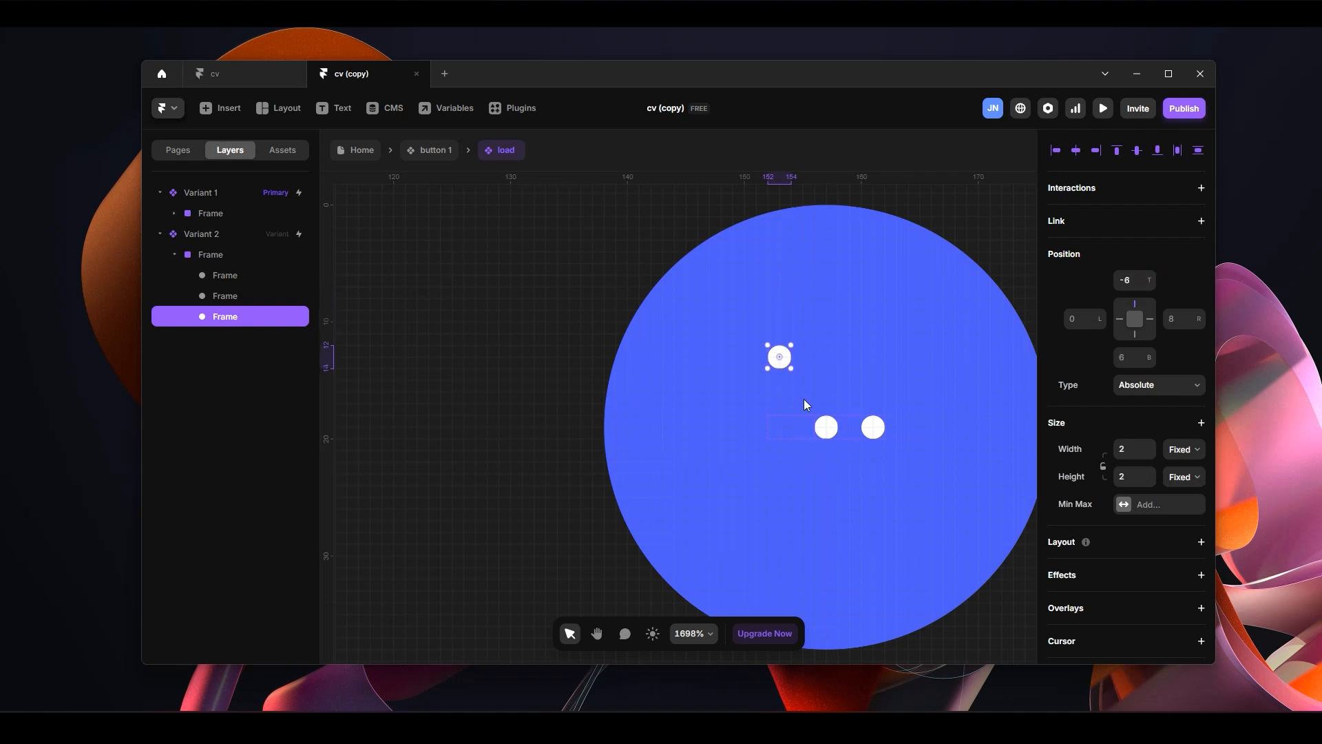
{"action": "left_click", "coordinate": [518, 254]}
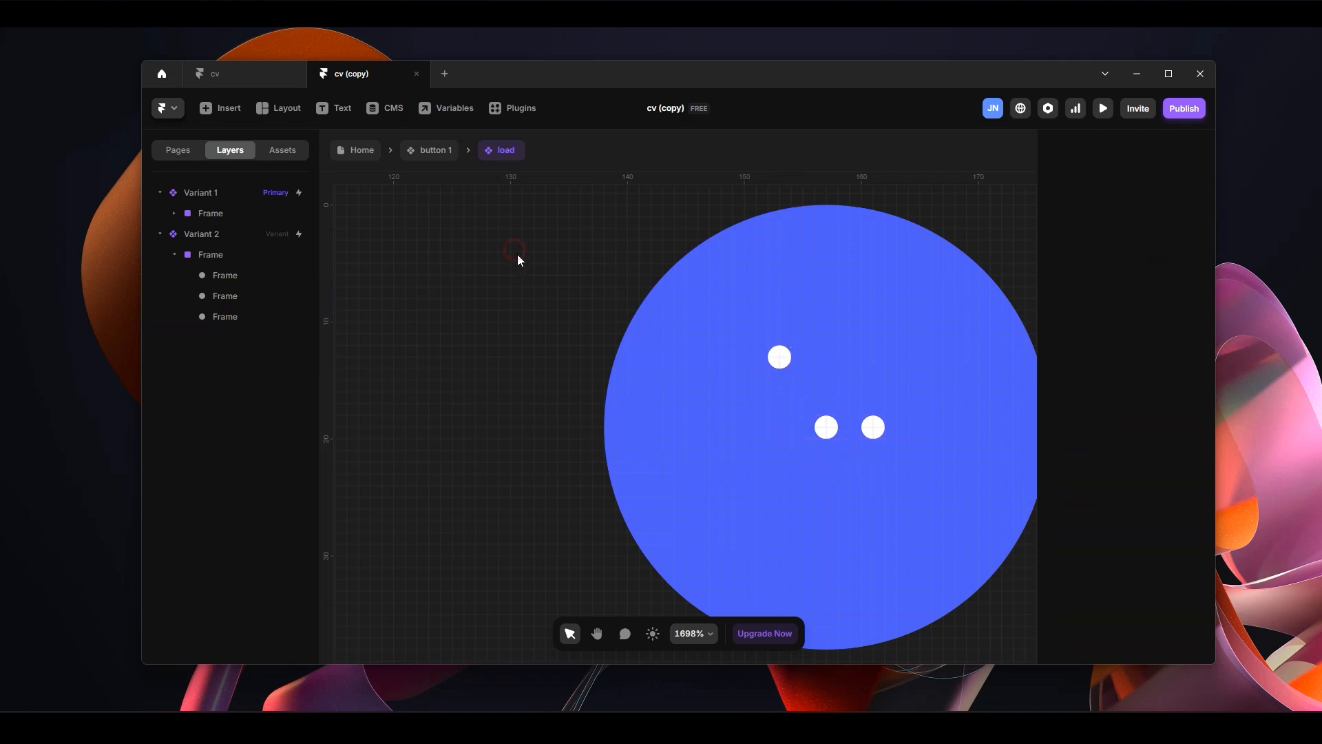
Add a third variant to the load component based on Variant 2
{"action": "scroll", "coordinate": [556, 311], "scroll_direction": "down", "scroll_amount": 10}
{"action": "key", "text": "space"}
{"action": "left_click_drag", "start_coordinate": [660, 257], "coordinate": [847, 259]}
{"action": "left_click_drag", "start_coordinate": [624, 269], "coordinate": [762, 274]}
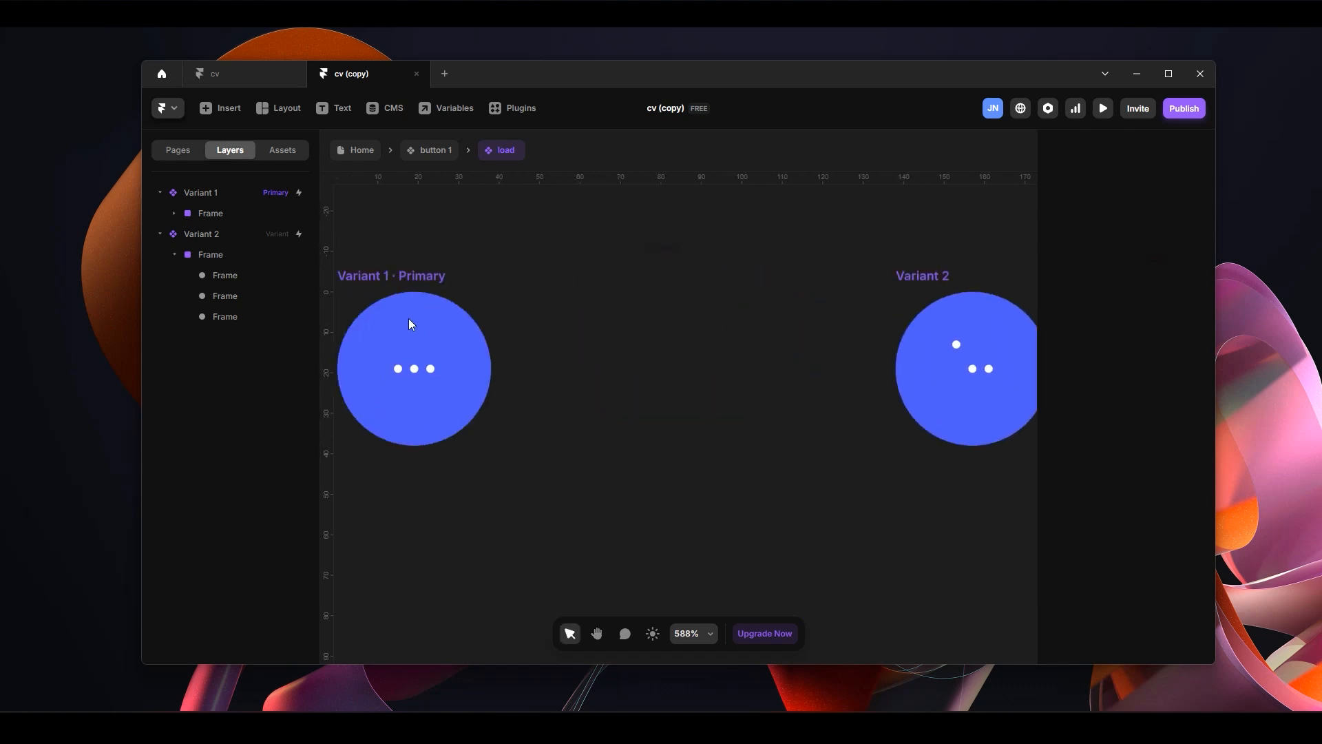
{"action": "left_click_drag", "start_coordinate": [950, 246], "coordinate": [817, 275]}
{"action": "key", "text": "space"}
{"action": "left_click_drag", "start_coordinate": [872, 260], "coordinate": [558, 288]}
{"action": "scroll", "coordinate": [627, 328], "scroll_direction": "down", "scroll_amount": 3}
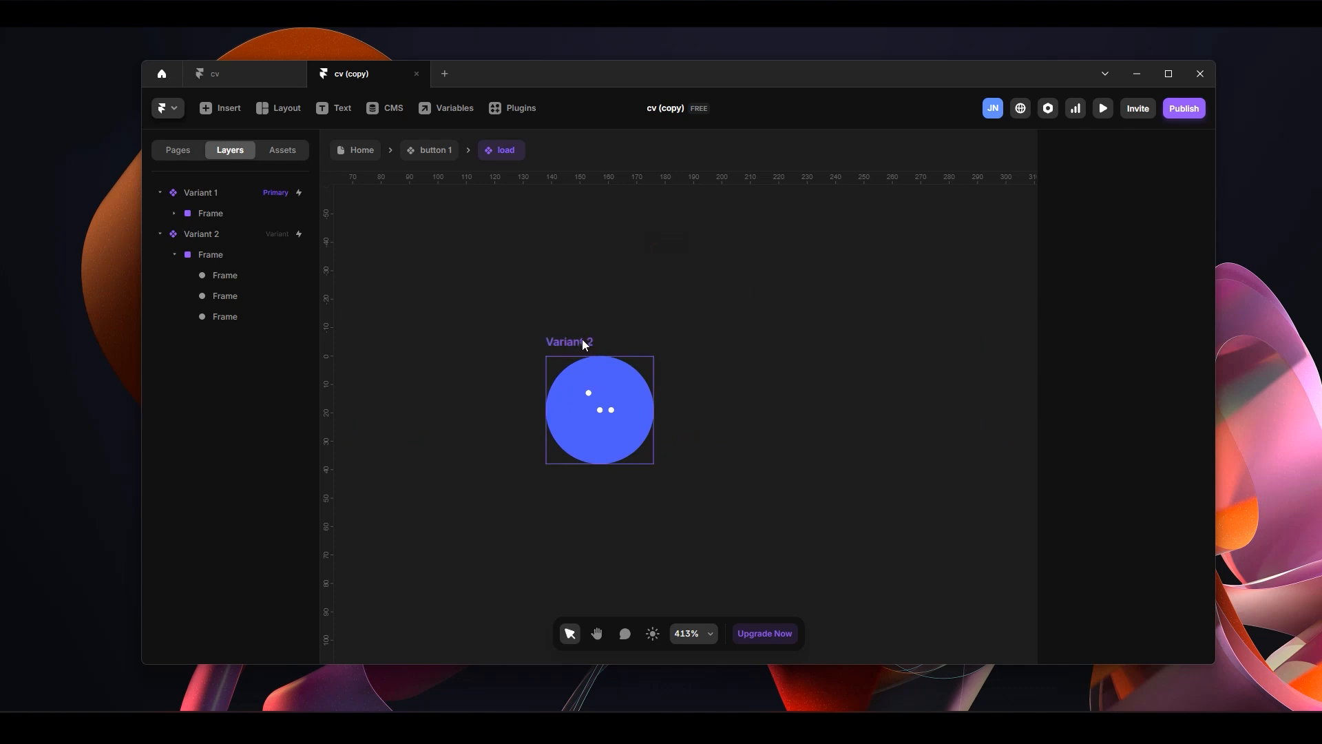
{"action": "left_click", "coordinate": [601, 343]}
{"action": "left_click", "coordinate": [976, 411]}
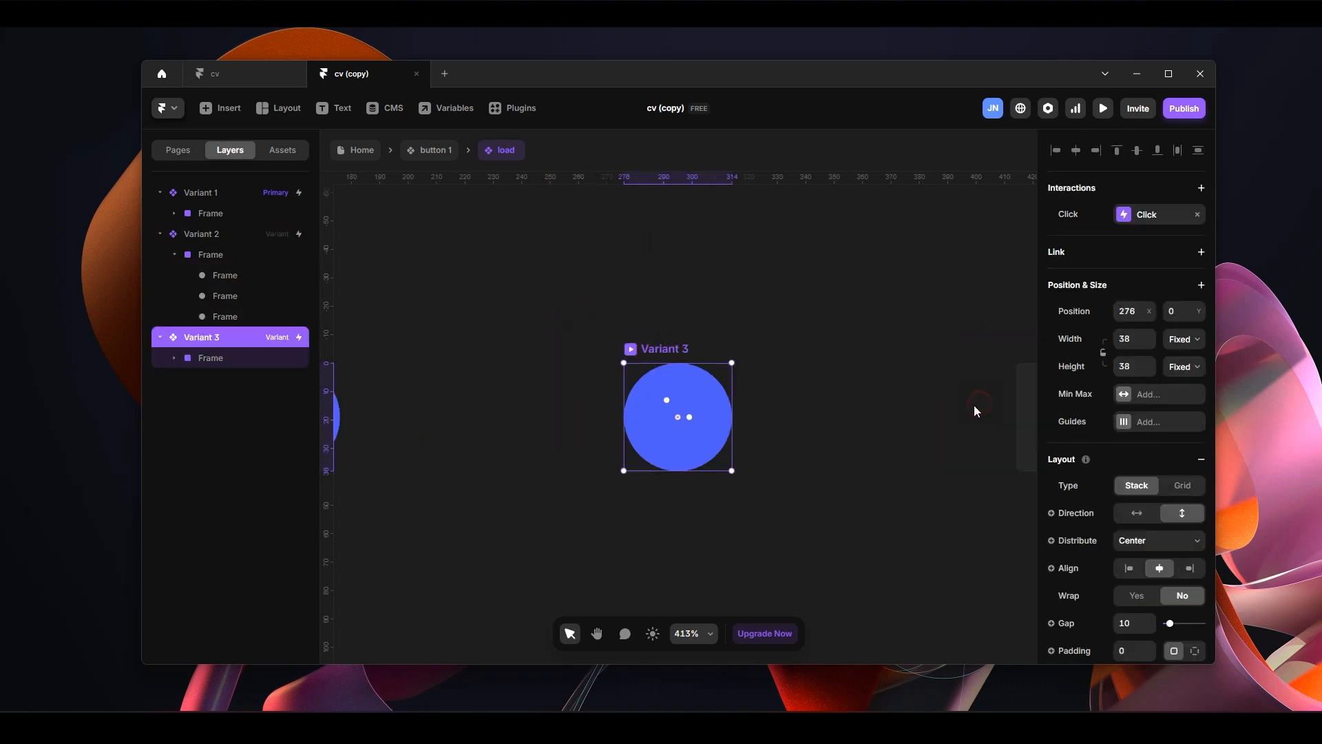
Set the top offset of the middle dot in Variant 3 to -6
{"action": "scroll", "coordinate": [683, 407], "scroll_direction": "up", "scroll_amount": 10}
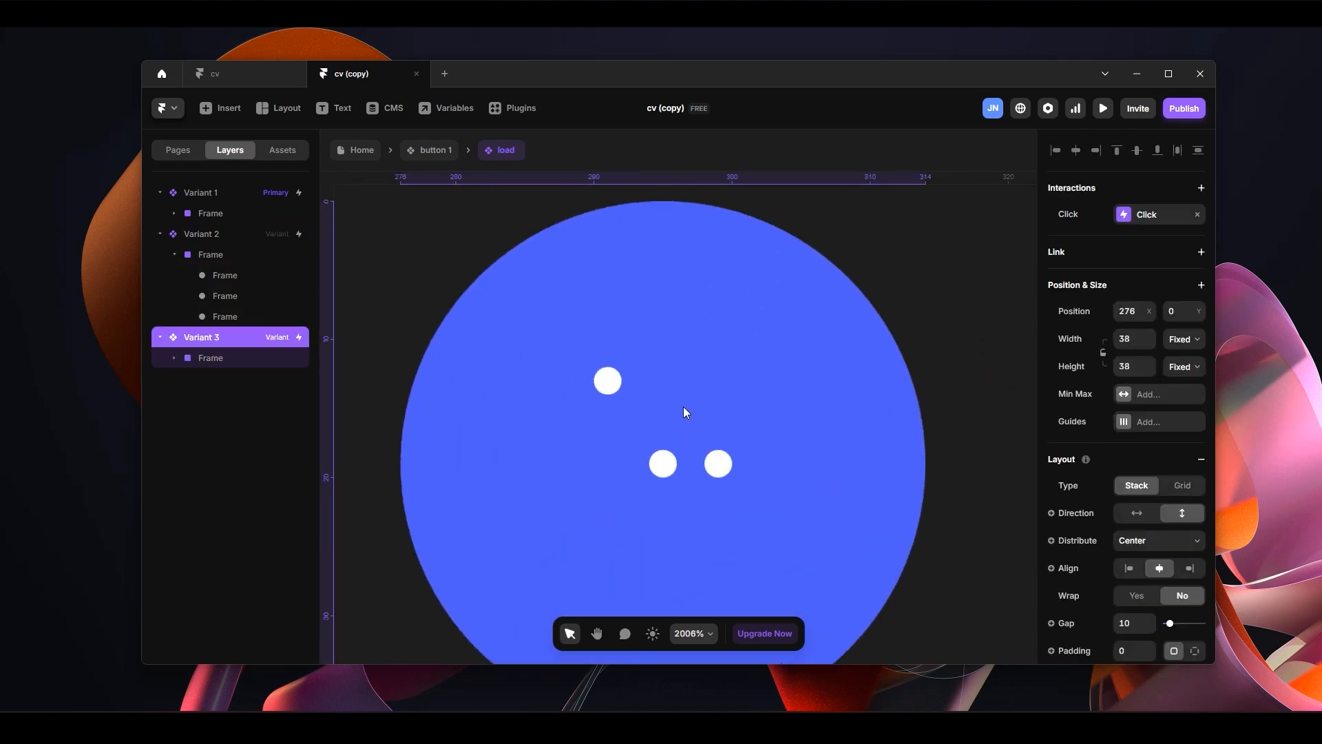
{"action": "left_click", "coordinate": [668, 471]}
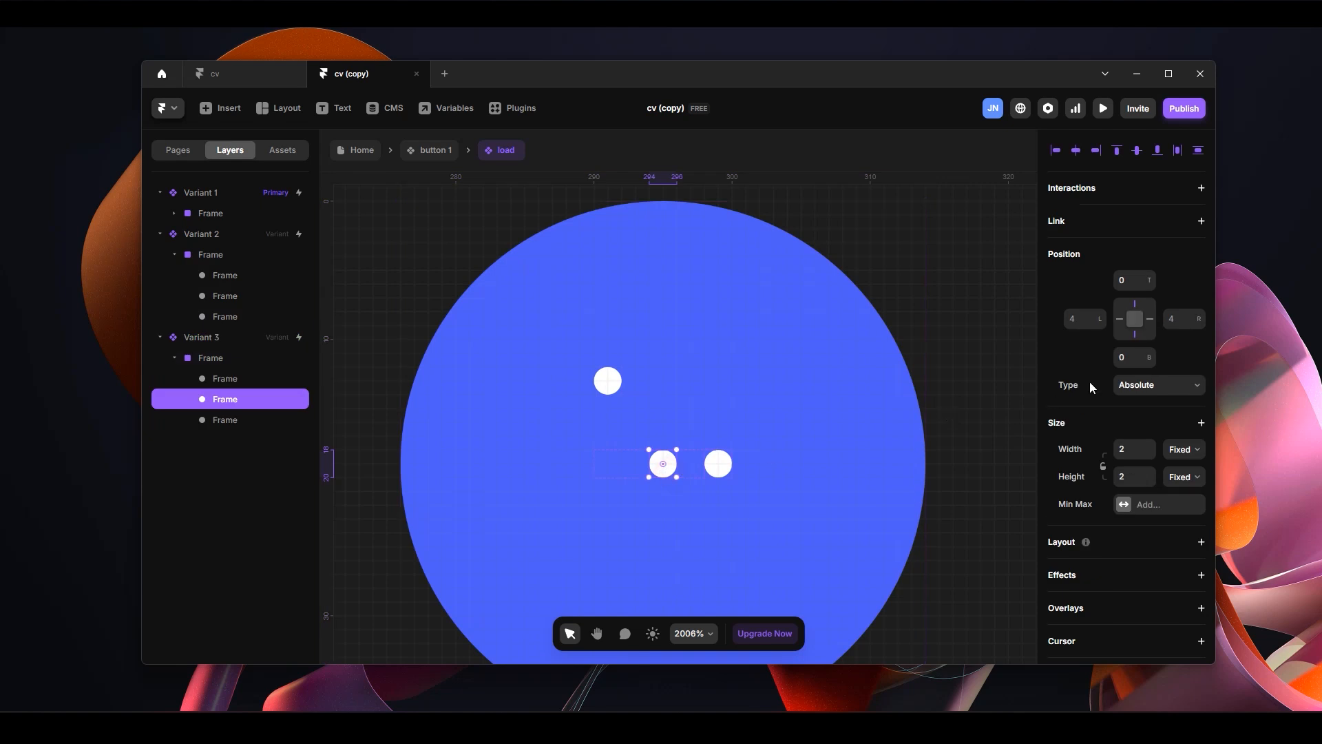
{"action": "left_click", "coordinate": [1150, 276]}
{"action": "left_click", "coordinate": [1139, 279]}
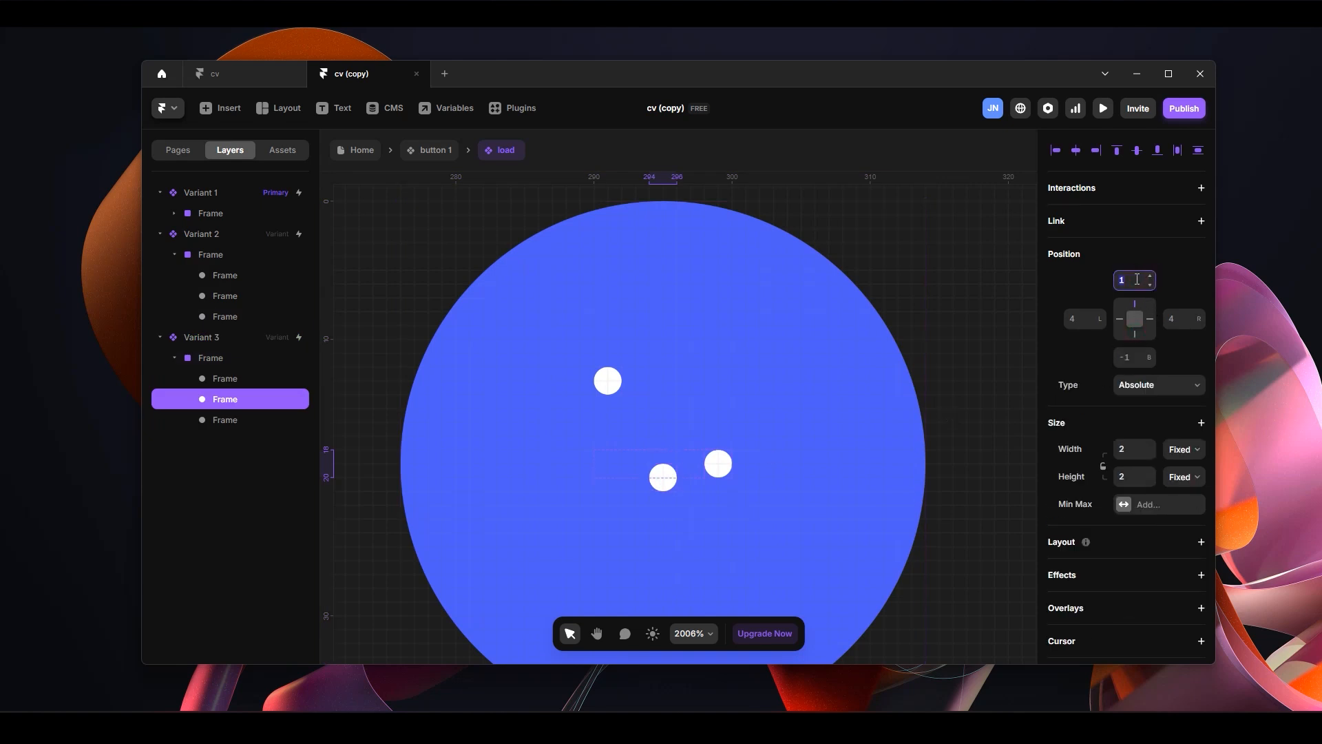
{"action": "type", "text": "-6"}
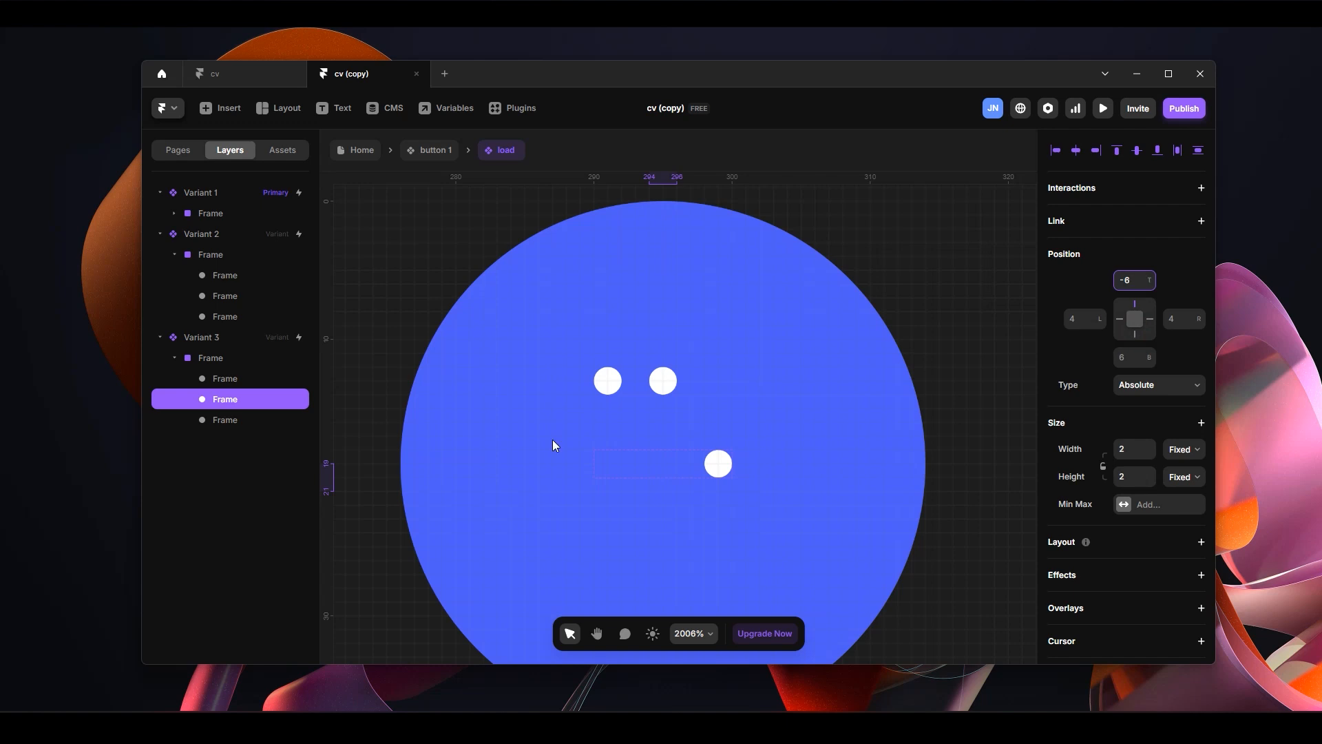
Set the top offset of the left dot in Variant 3 to 0
{"action": "left_click", "coordinate": [603, 383]}
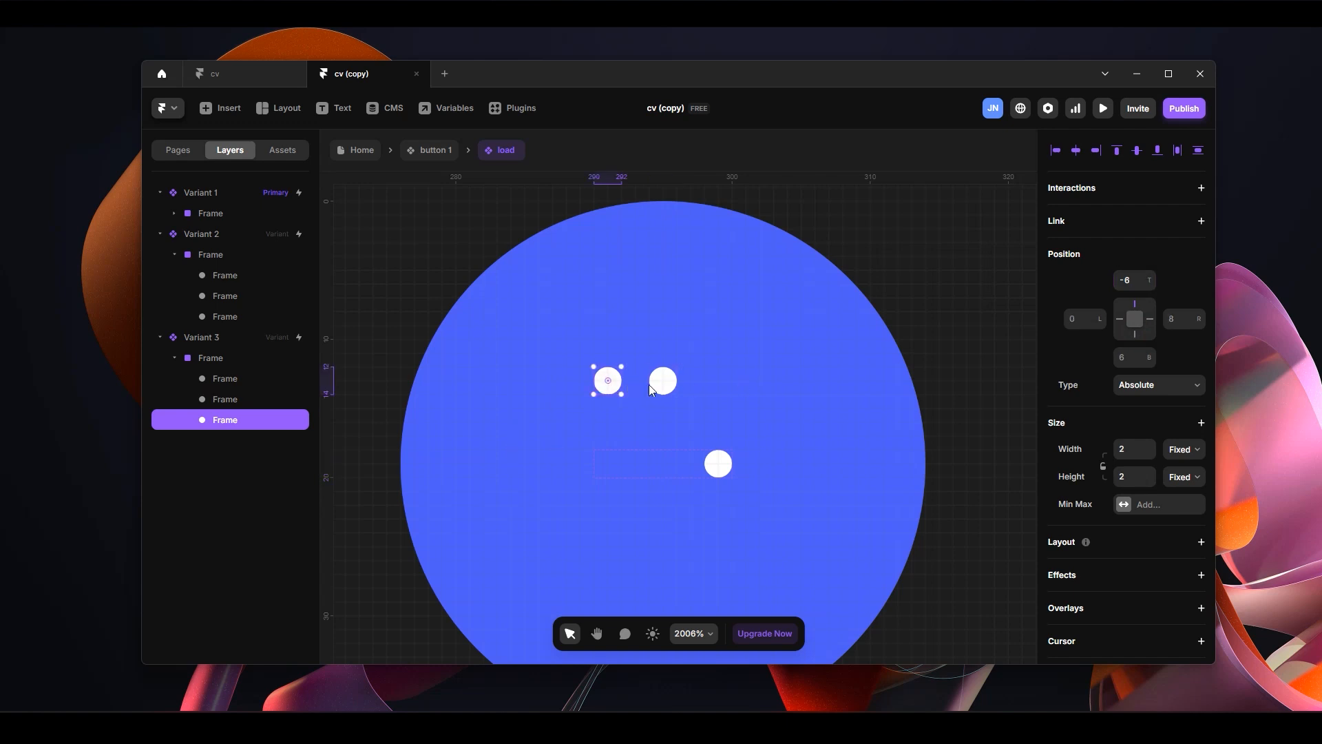
{"action": "left_click_drag", "start_coordinate": [1145, 285], "coordinate": [1145, 292]}
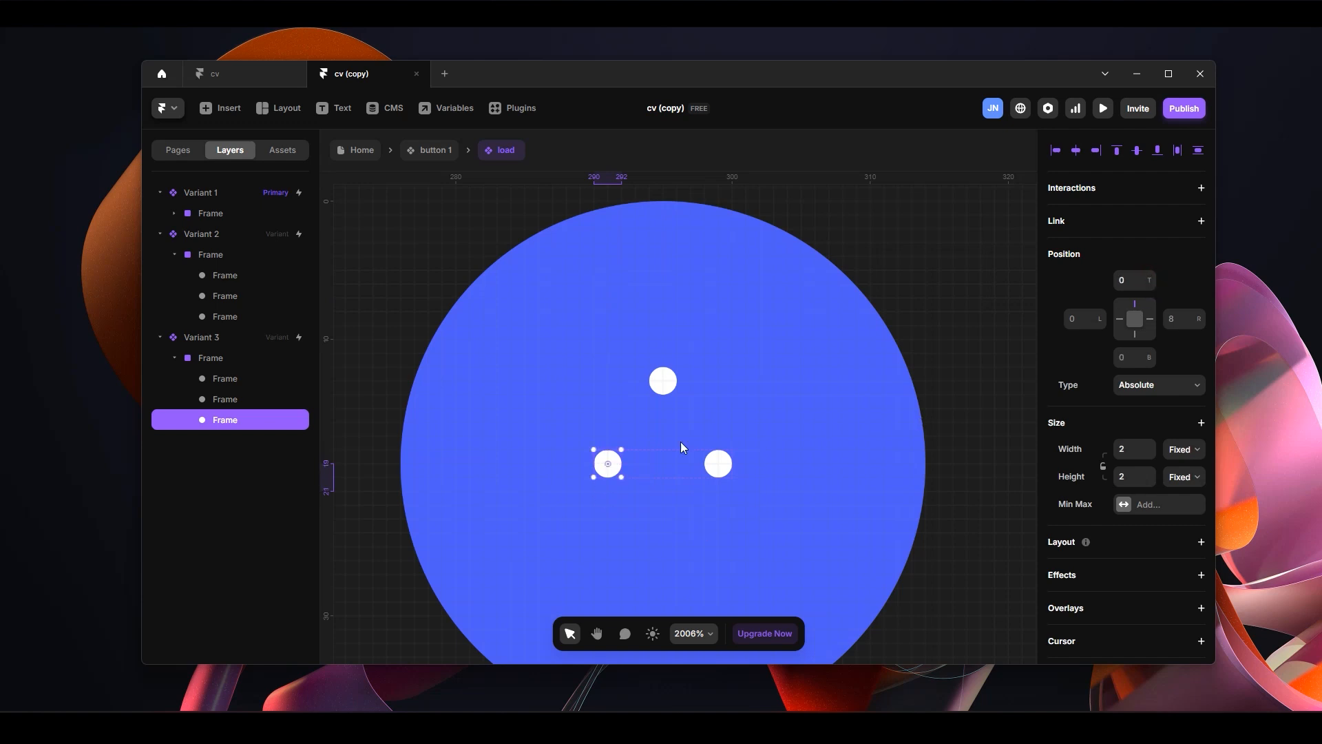
{"action": "left_click", "coordinate": [976, 338]}
{"action": "scroll", "coordinate": [955, 376], "scroll_direction": "down", "scroll_amount": 10}
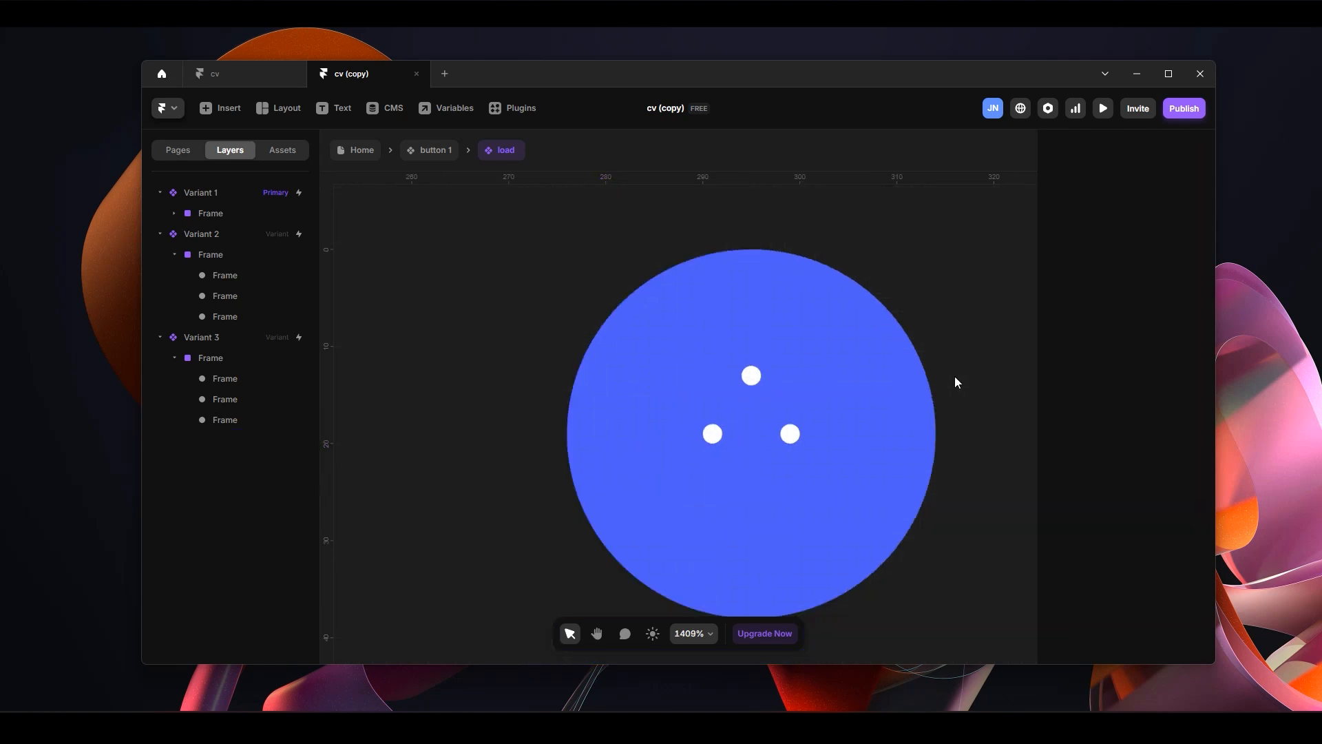
Add a fourth variant to the load component based on Variant 3
{"action": "scroll", "coordinate": [841, 319], "scroll_direction": "right", "scroll_amount": 5}
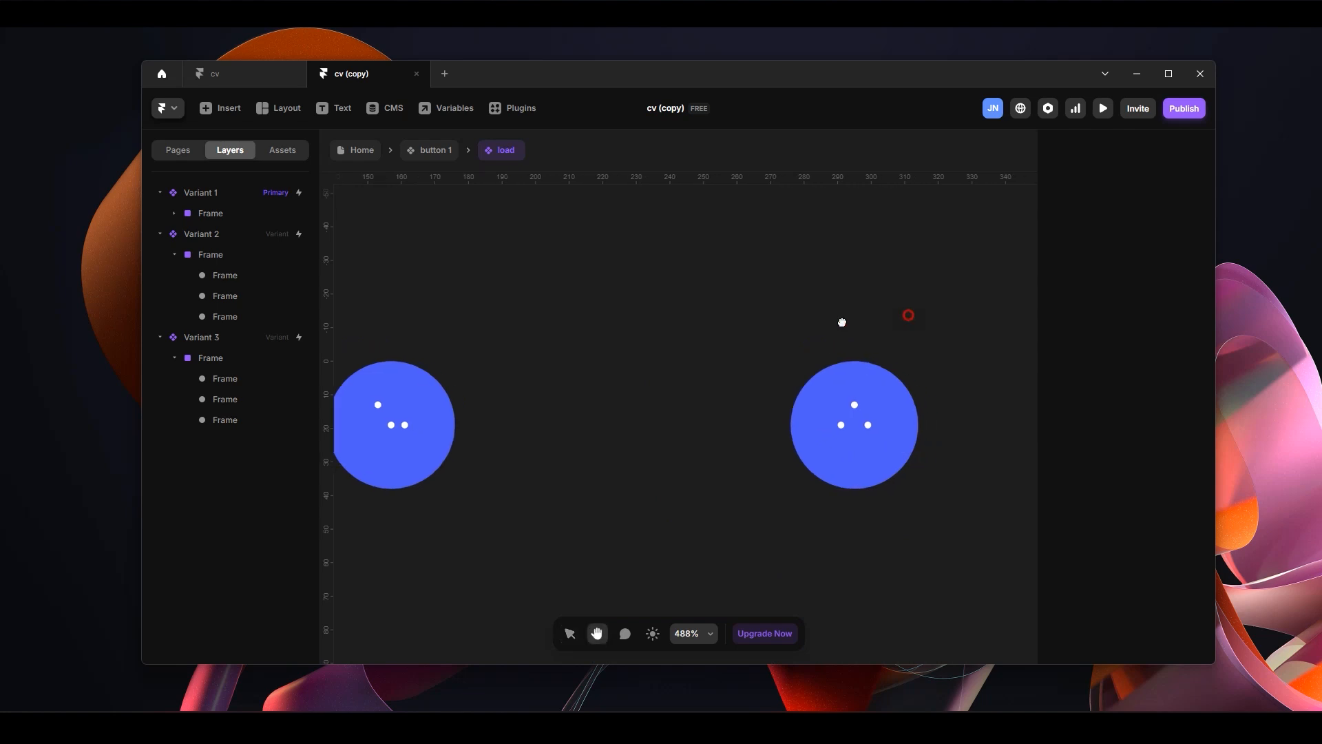
{"action": "left_click", "coordinate": [528, 350]}
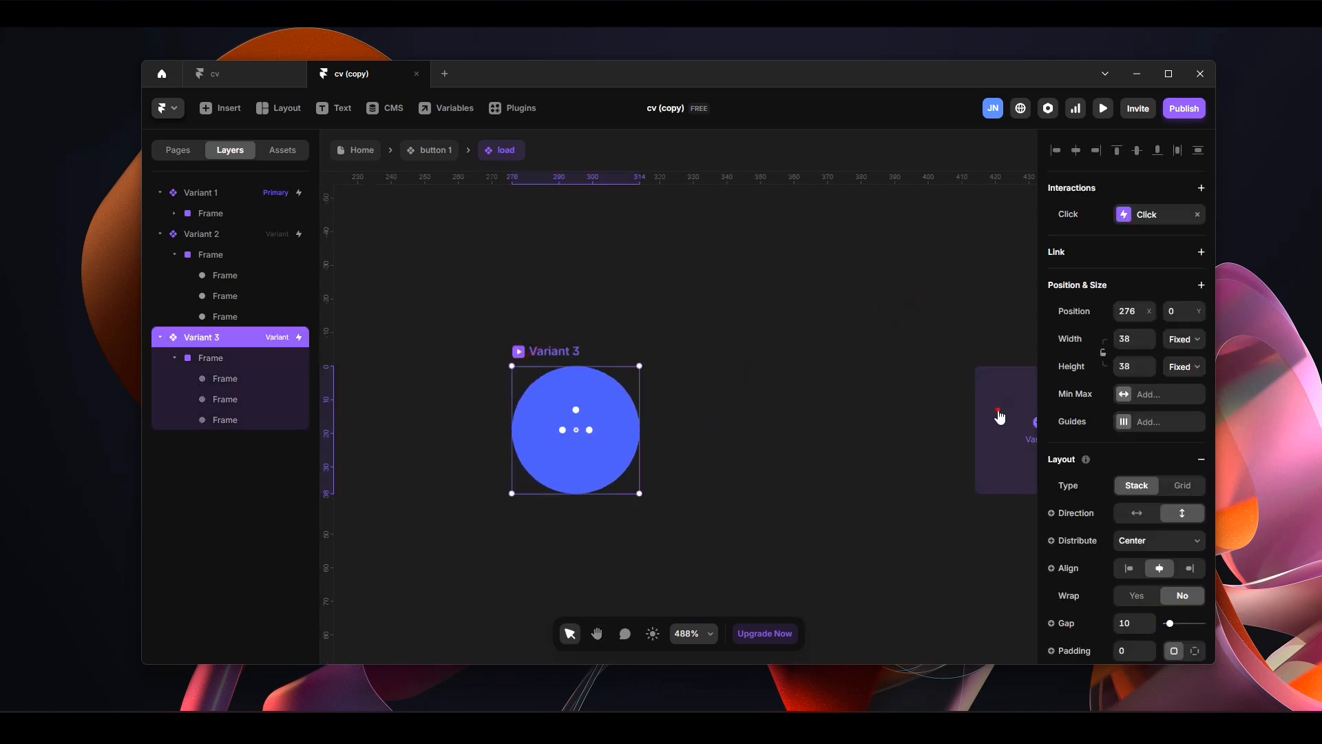
{"action": "left_click", "coordinate": [995, 413]}
Set the top offset of the middle dot in Variant 4 to 0
{"action": "scroll", "coordinate": [685, 424], "scroll_direction": "up", "scroll_amount": 5}
{"action": "scroll", "coordinate": [686, 427], "scroll_direction": "up", "scroll_amount": 3}
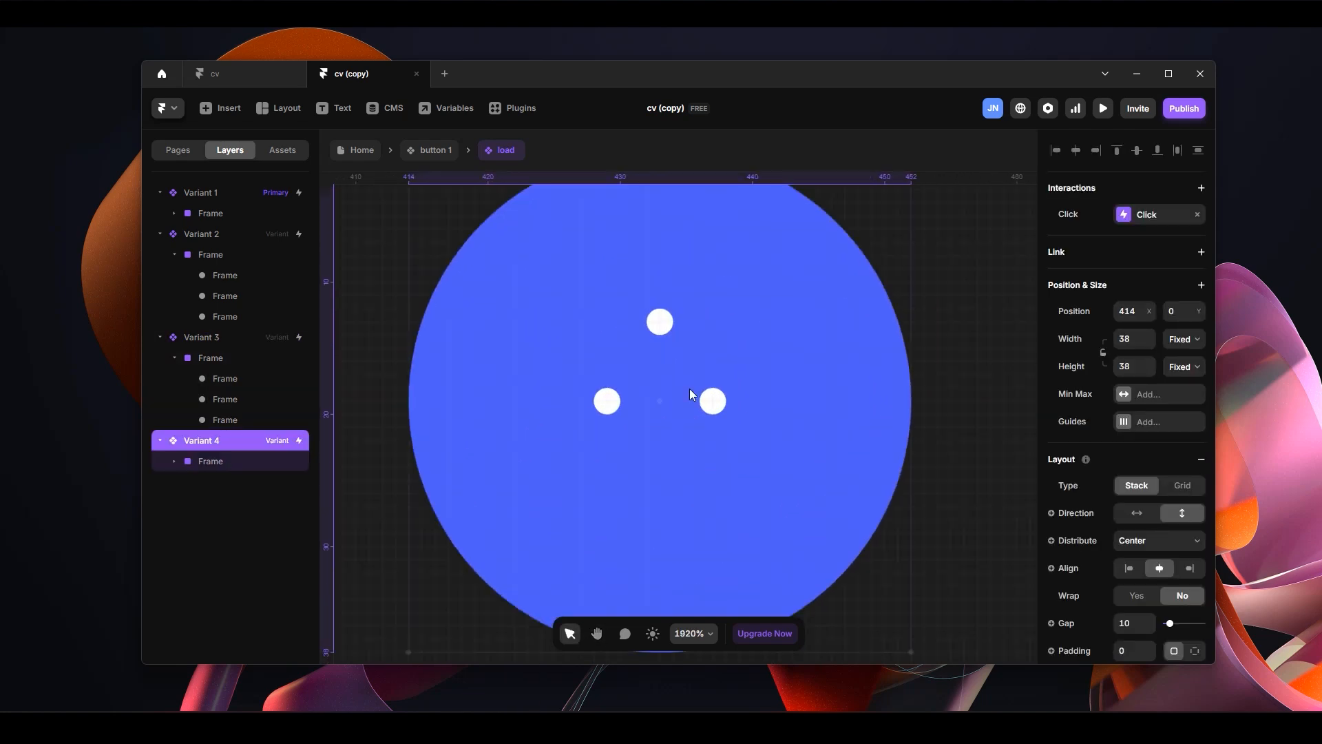
{"action": "double_click", "coordinate": [664, 324]}
{"action": "left_click", "coordinate": [1141, 278]}
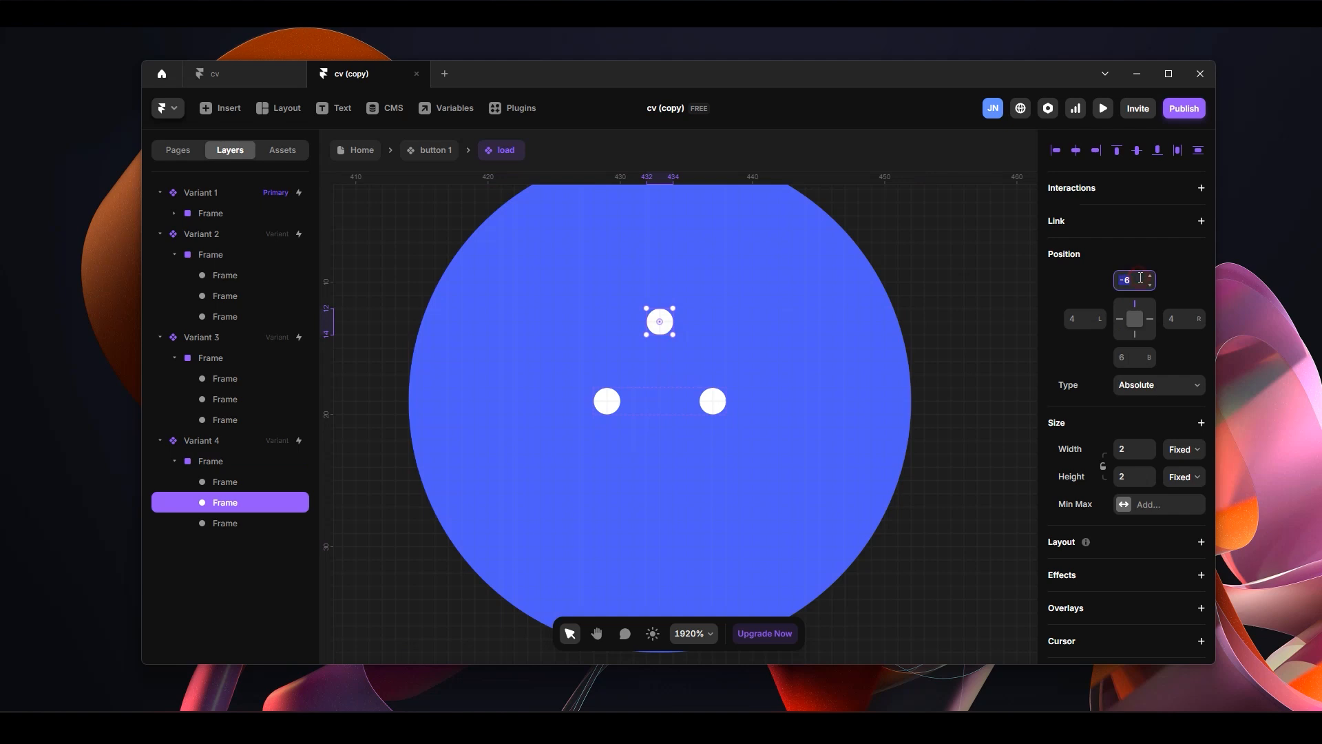
{"action": "type", "text": "0"}
{"action": "left_click", "coordinate": [1098, 349]}
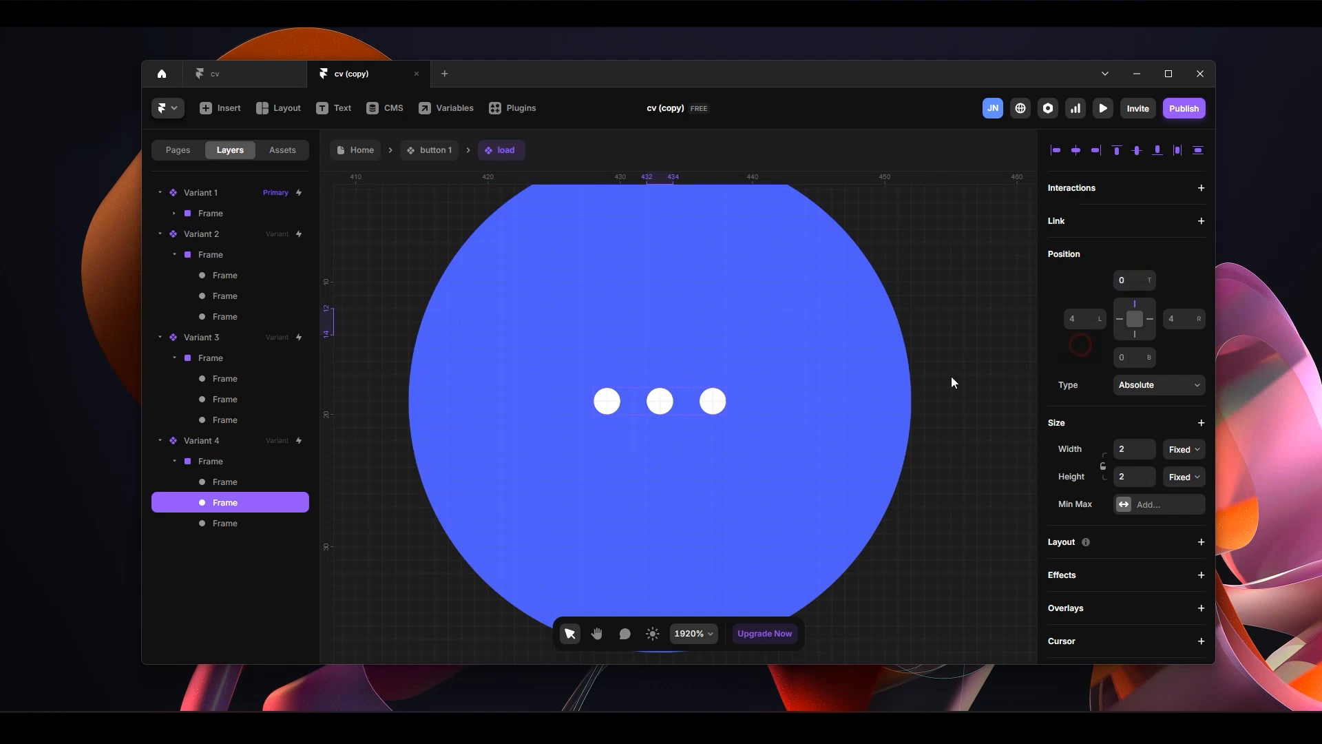
Set the top offset of the right dot in Variant 4 to -6
{"action": "left_click", "coordinate": [714, 404]}
{"action": "left_click", "coordinate": [1133, 338]}
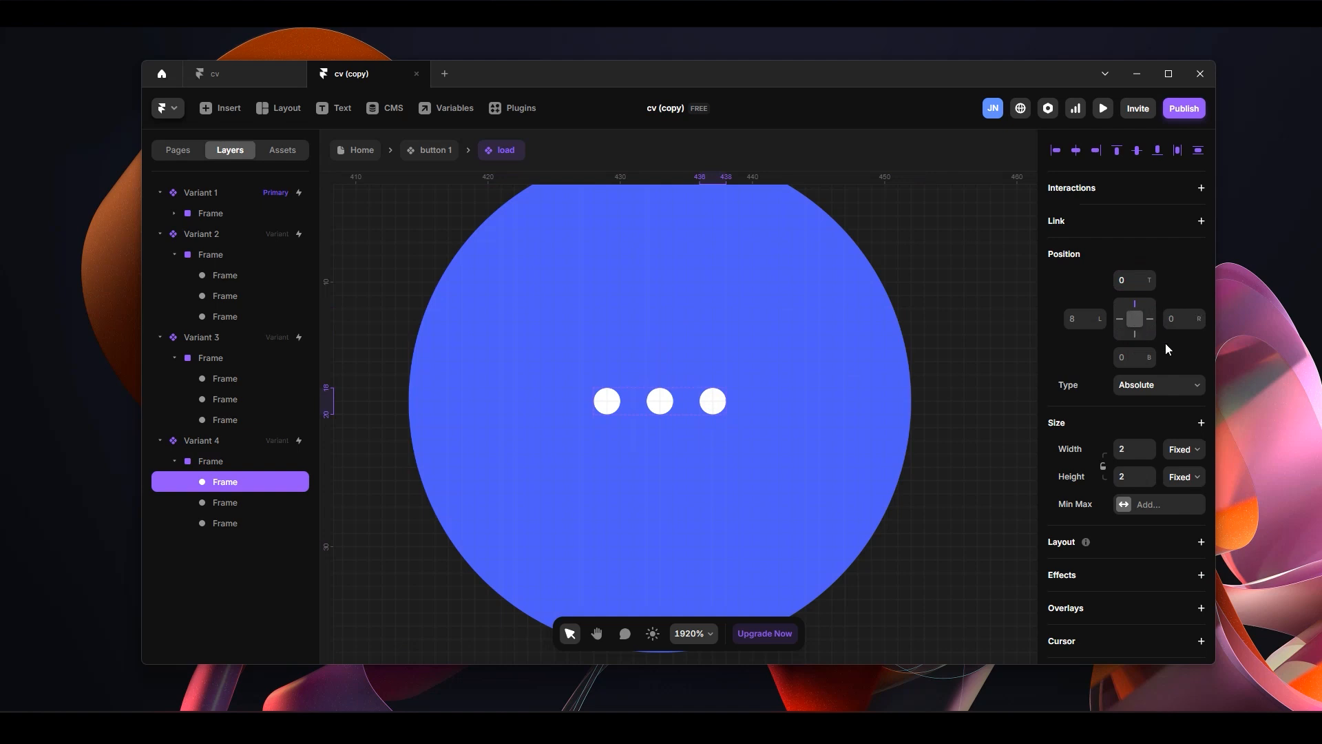
{"action": "left_click", "coordinate": [1122, 279]}
{"action": "type", "text": "-6"}
{"action": "key", "text": "Return"}
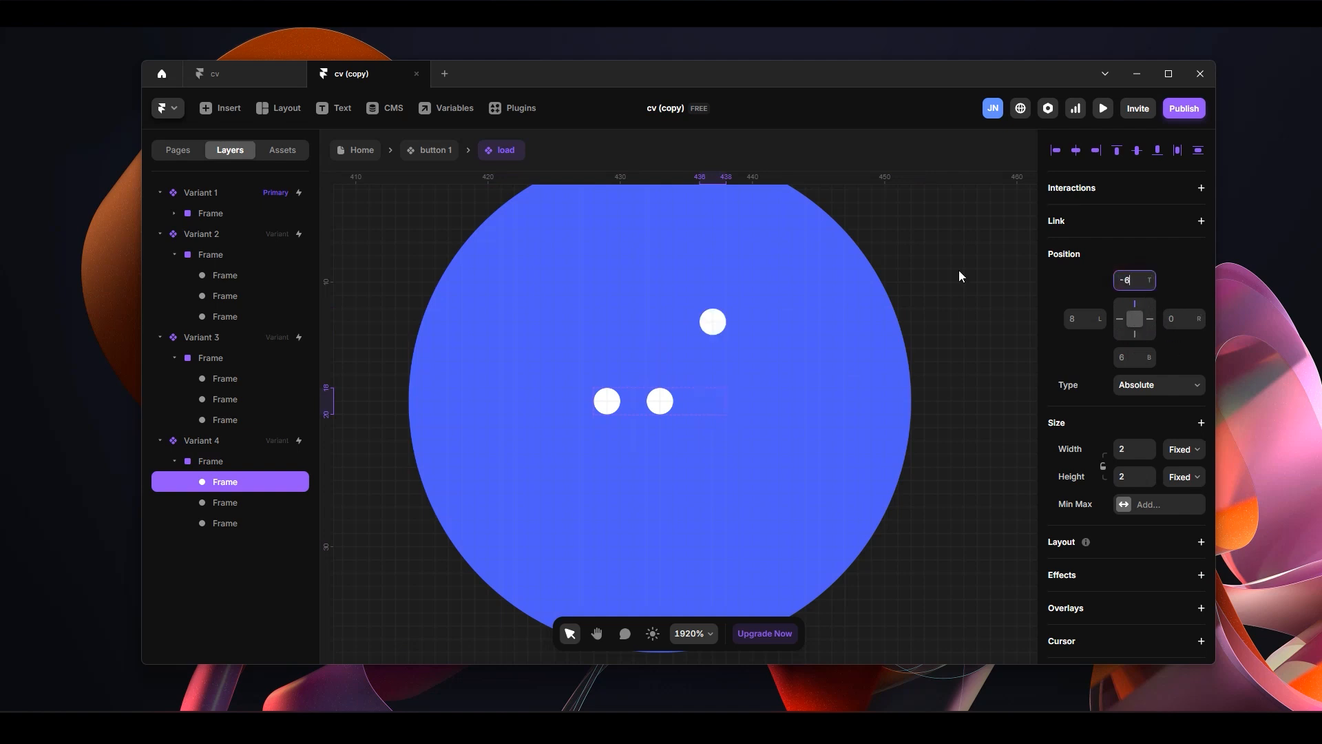
Connect Variant 1 to Variant 2 with a Mouse Enter interaction
{"action": "scroll", "coordinate": [715, 320], "scroll_direction": "down", "scroll_amount": 10}
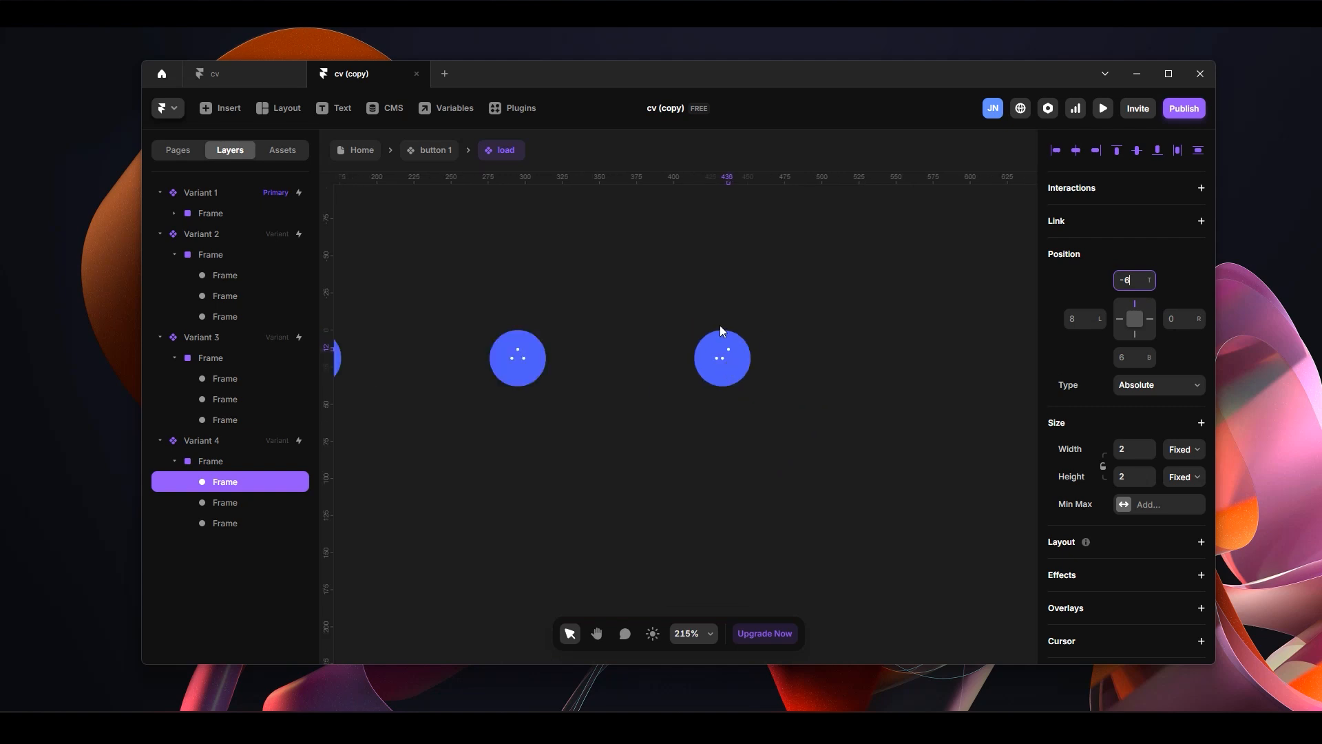
{"action": "left_click", "coordinate": [675, 262]}
{"action": "key", "text": "space"}
{"action": "left_click_drag", "start_coordinate": [705, 260], "coordinate": [823, 278]}
{"action": "key", "text": "space"}
{"action": "left_click_drag", "start_coordinate": [458, 292], "coordinate": [561, 295]}
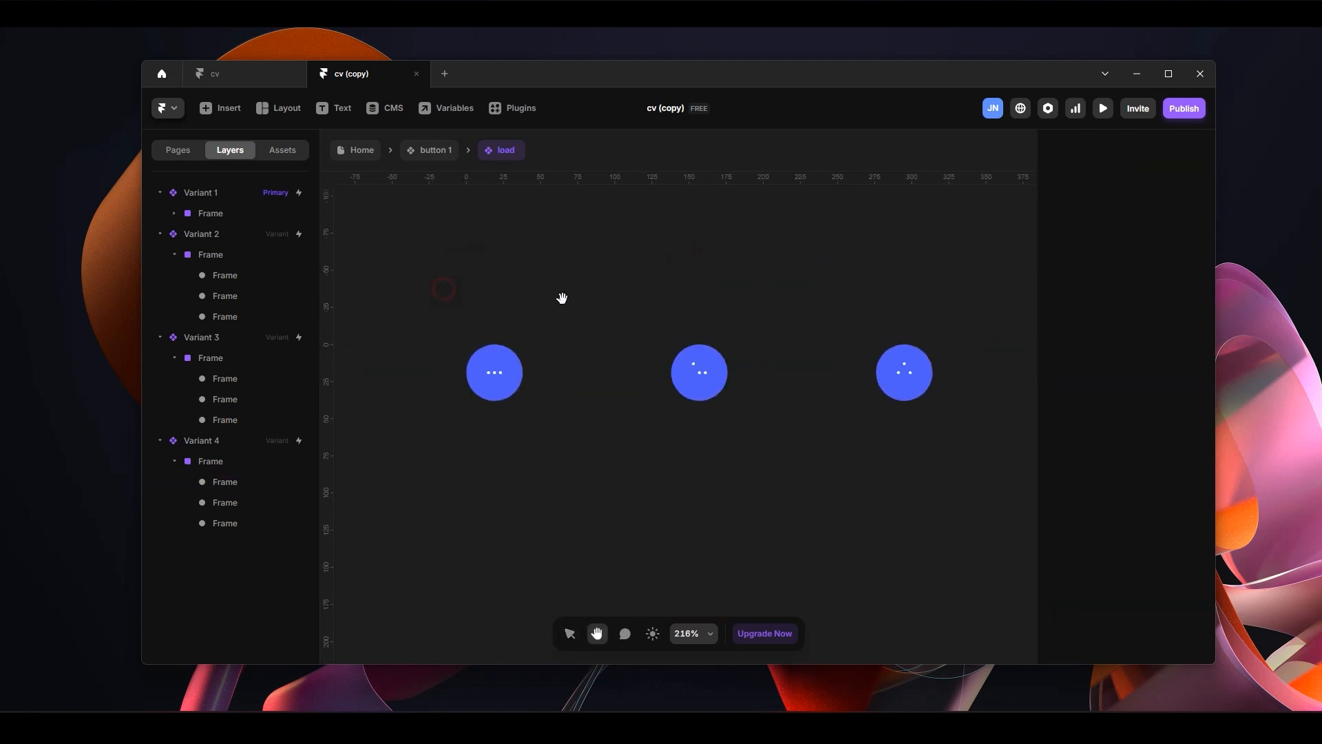
{"action": "left_click_drag", "start_coordinate": [745, 283], "coordinate": [564, 275]}
{"action": "scroll", "coordinate": [688, 289], "scroll_direction": "down", "scroll_amount": 3}
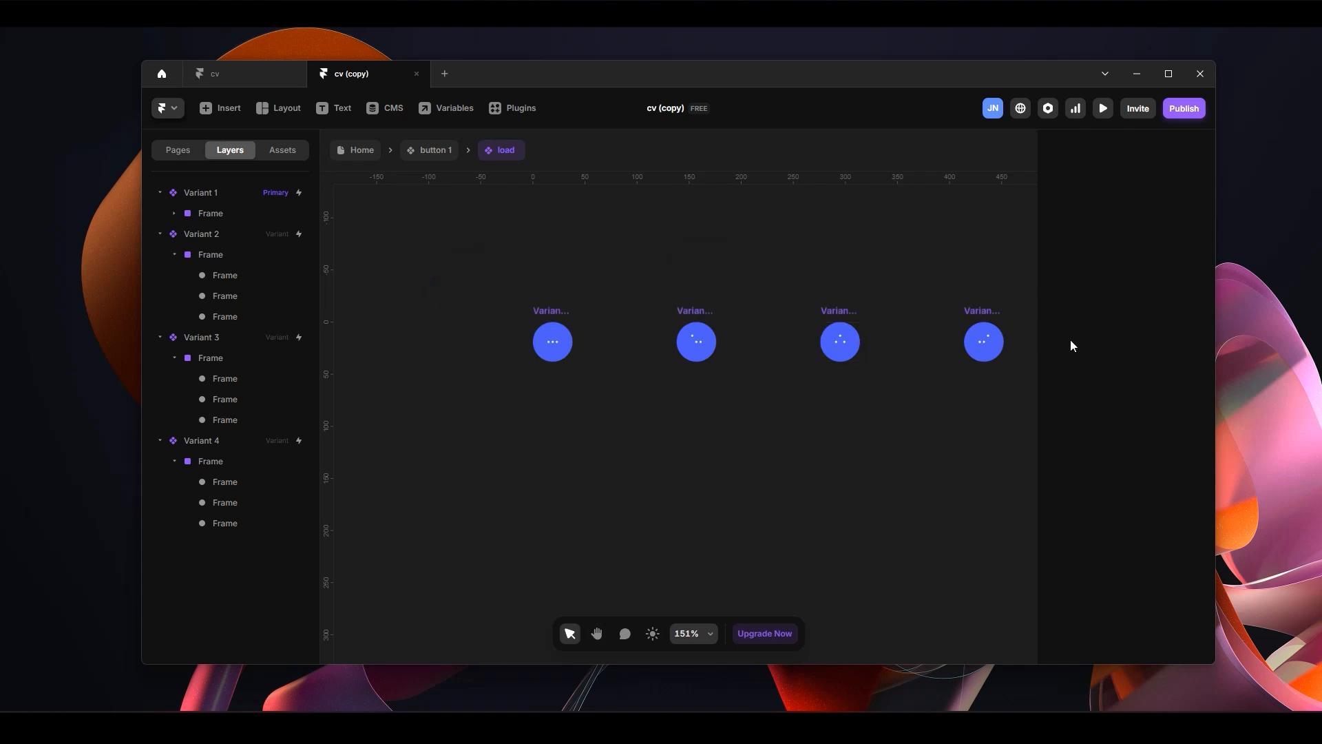
{"action": "key", "text": "space"}
{"action": "left_click_drag", "start_coordinate": [720, 256], "coordinate": [629, 279]}
{"action": "left_click", "coordinate": [438, 337]}
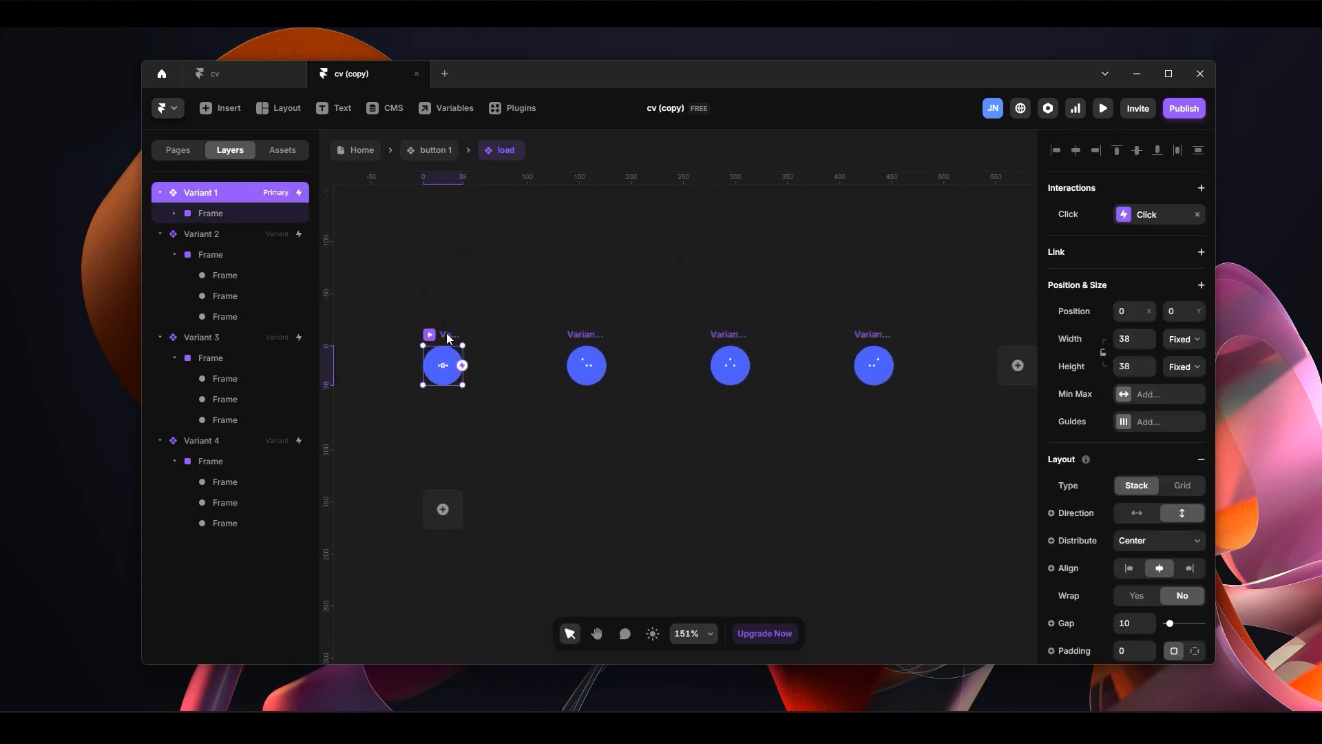
{"action": "left_click_drag", "start_coordinate": [462, 365], "coordinate": [594, 382]}
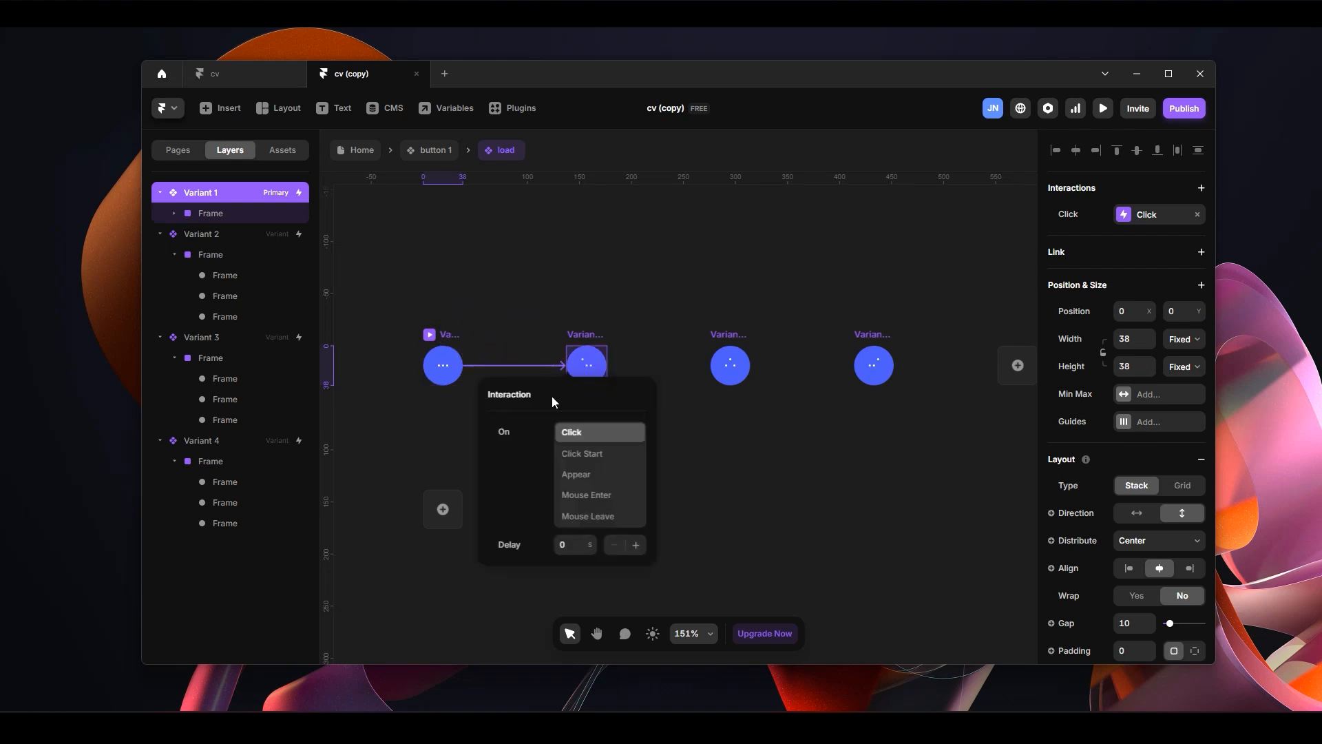
{"action": "left_click", "coordinate": [586, 494]}
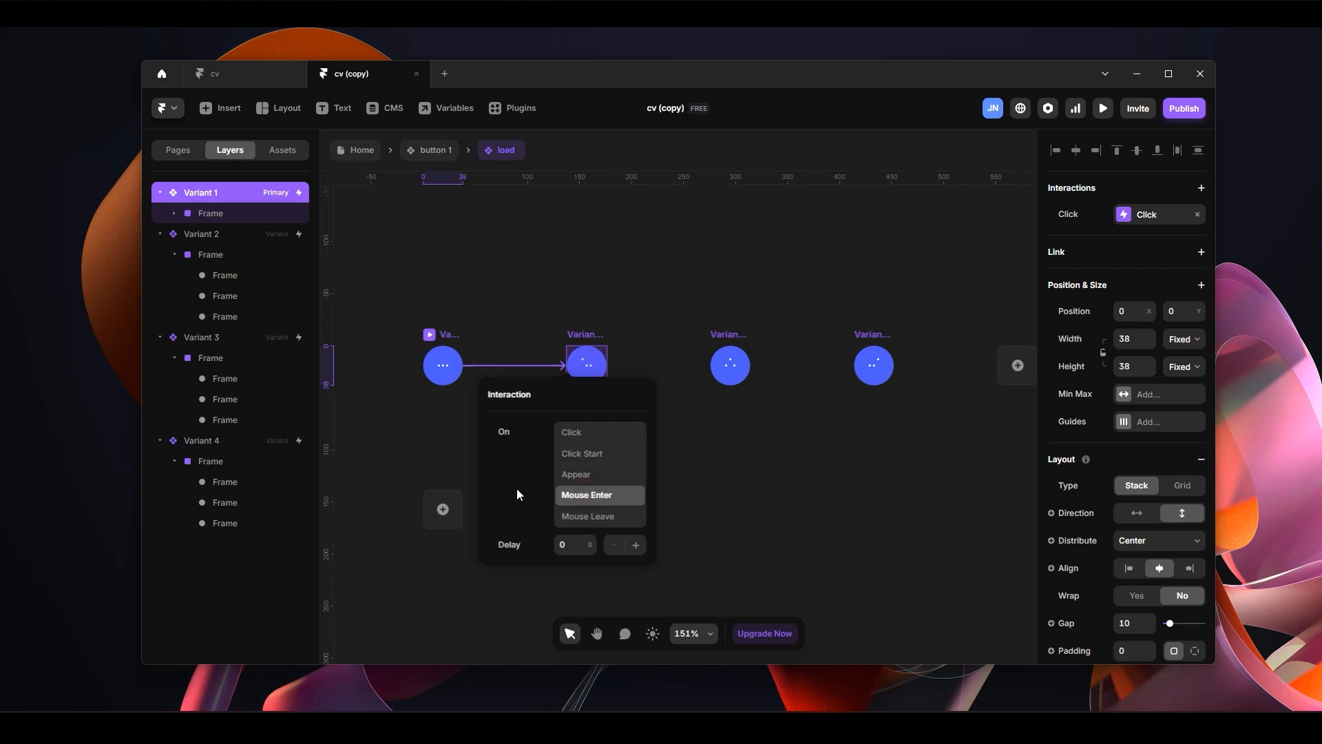
{"action": "left_click", "coordinate": [602, 317]}
Connect Variant 2 to Variant 3 with an Appear interaction delayed by 0.1 s
{"action": "left_click", "coordinate": [589, 337]}
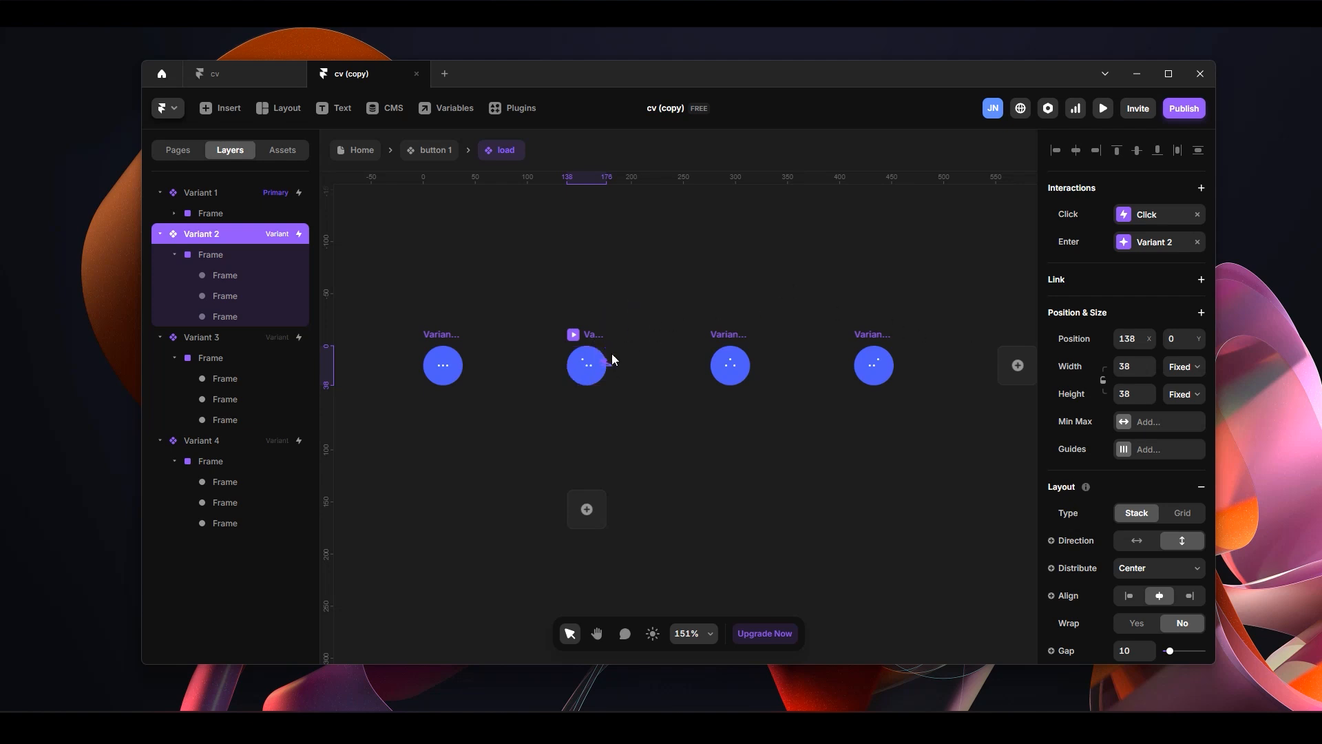
{"action": "left_click_drag", "start_coordinate": [703, 343], "coordinate": [718, 362]}
{"action": "left_click", "coordinate": [740, 379]}
{"action": "left_click", "coordinate": [730, 481]}
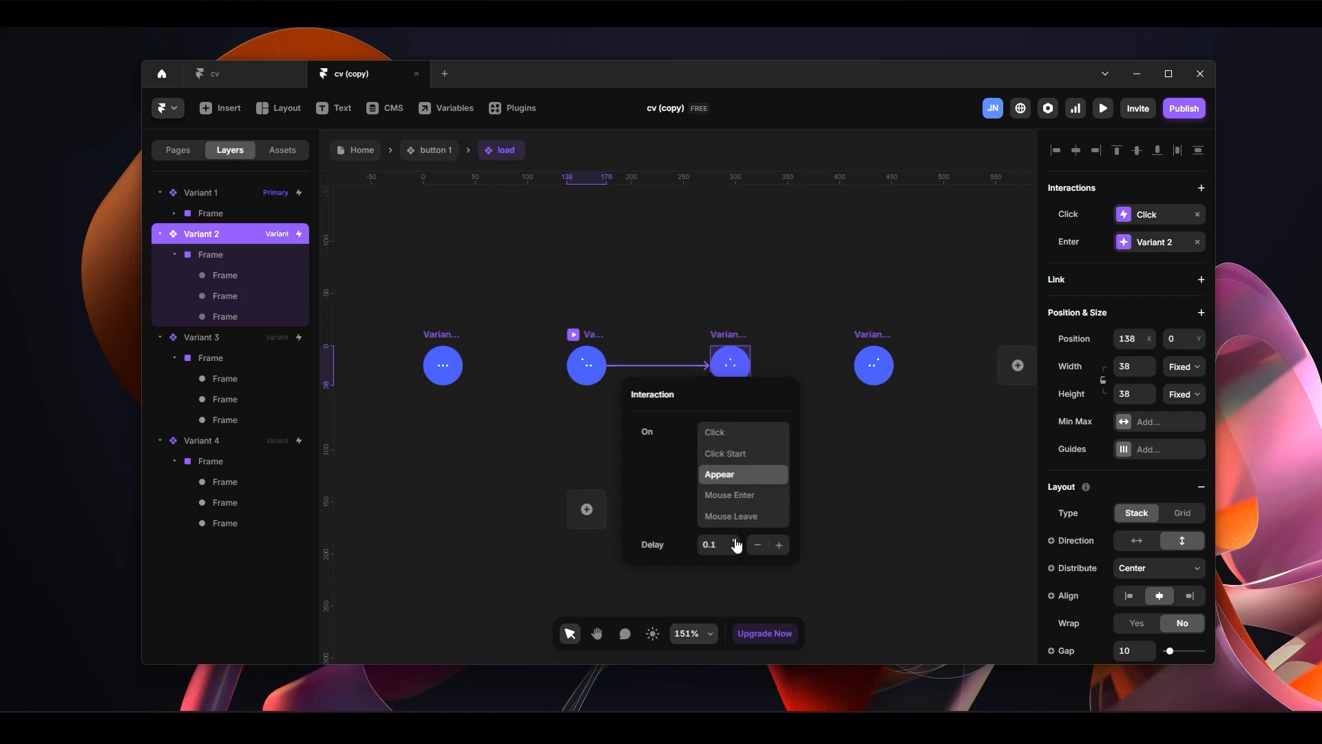
{"action": "left_click", "coordinate": [842, 473]}
Connect Variant 3 to Variant 4 with an Appear interaction and a short delay
{"action": "left_click", "coordinate": [732, 335]}
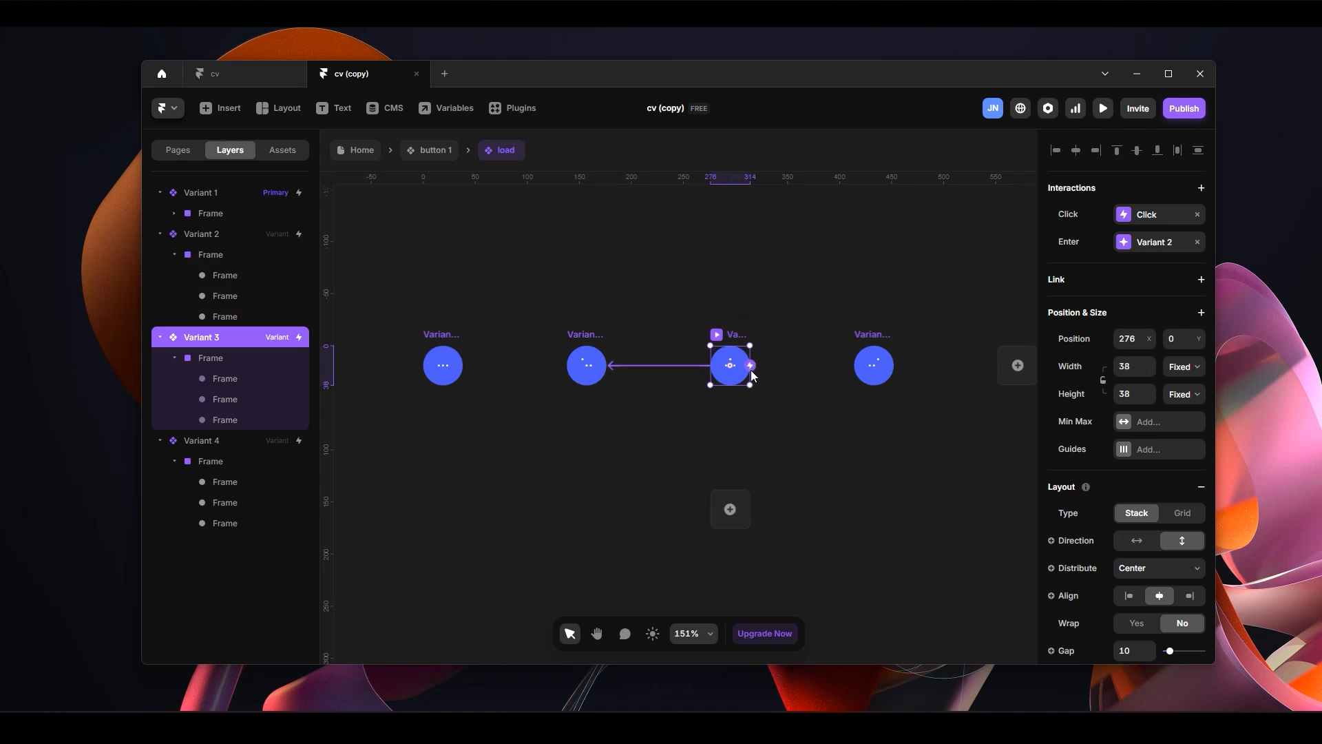
{"action": "left_click_drag", "start_coordinate": [751, 365], "coordinate": [873, 366]}
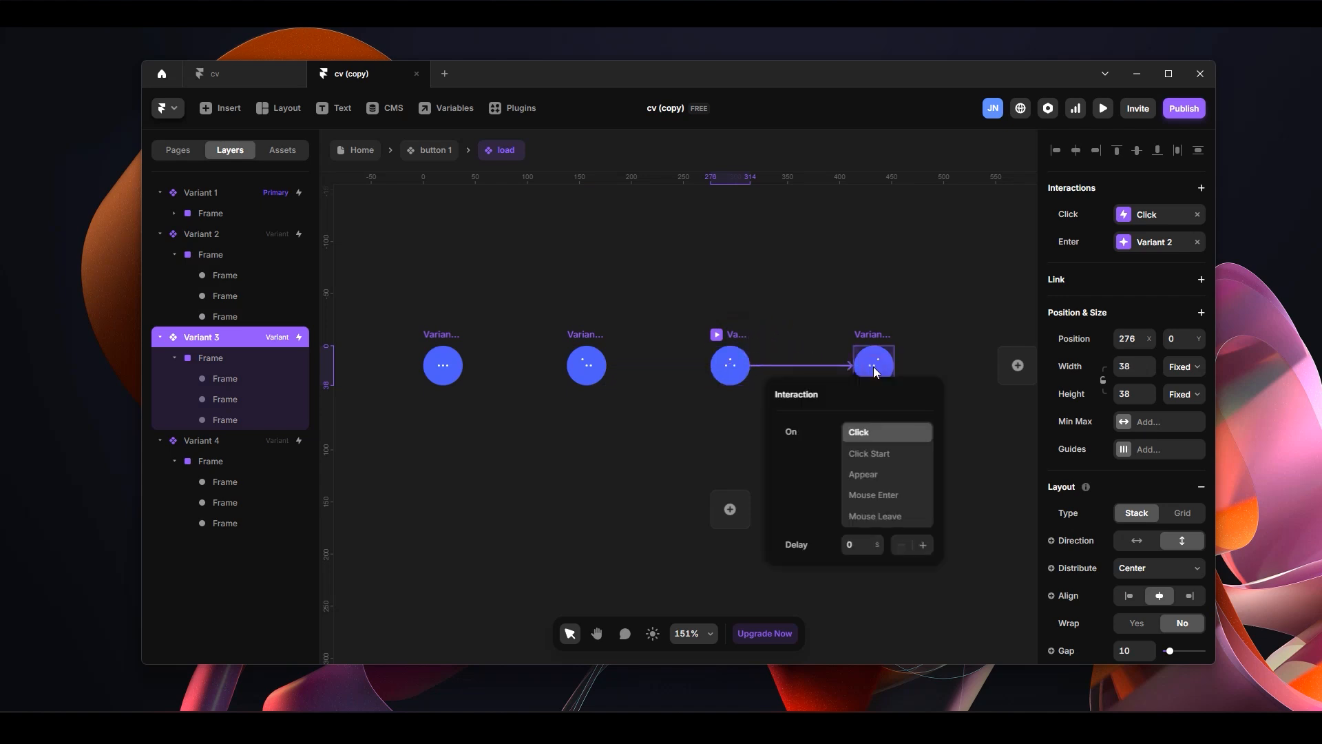
{"action": "left_click", "coordinate": [879, 480]}
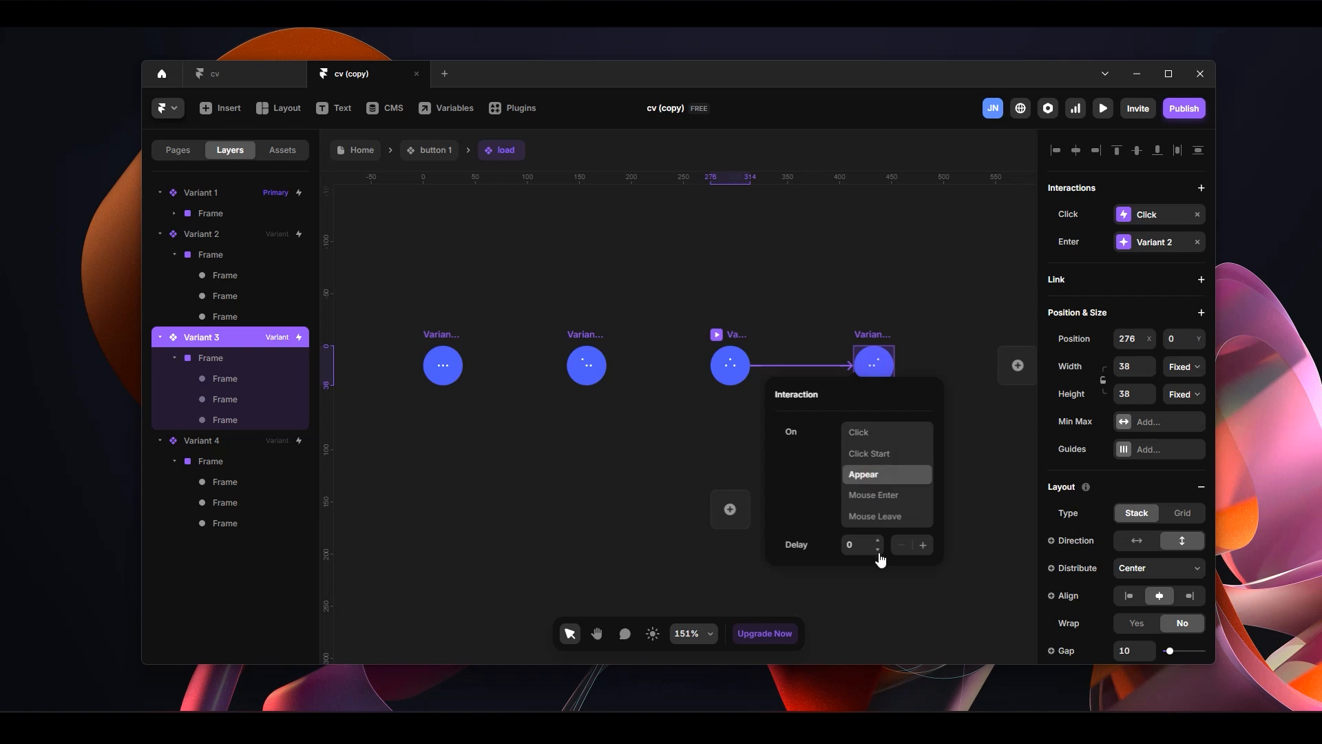
{"action": "left_click", "coordinate": [879, 543]}
{"action": "left_click", "coordinate": [969, 406]}
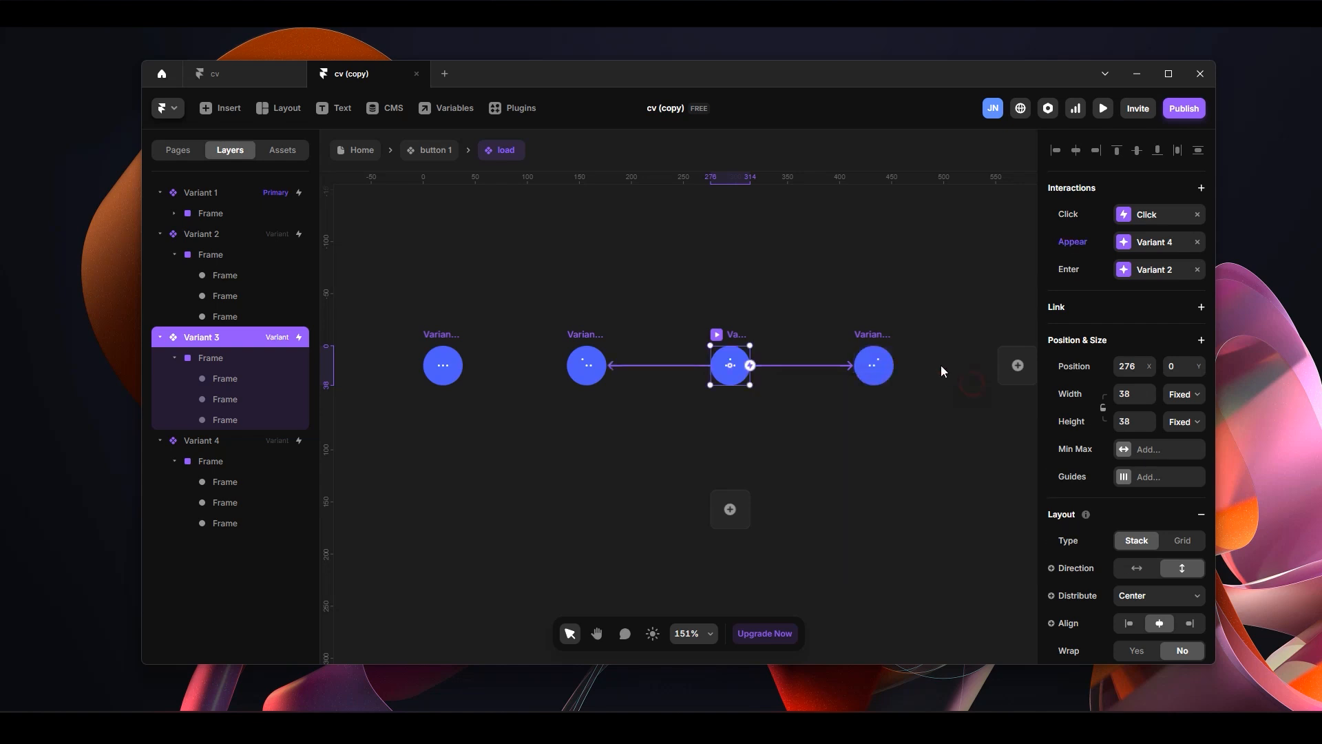
Connect Variant 4 back to Variant 1 with an Appear interaction and a short delay
{"action": "left_click", "coordinate": [878, 340]}
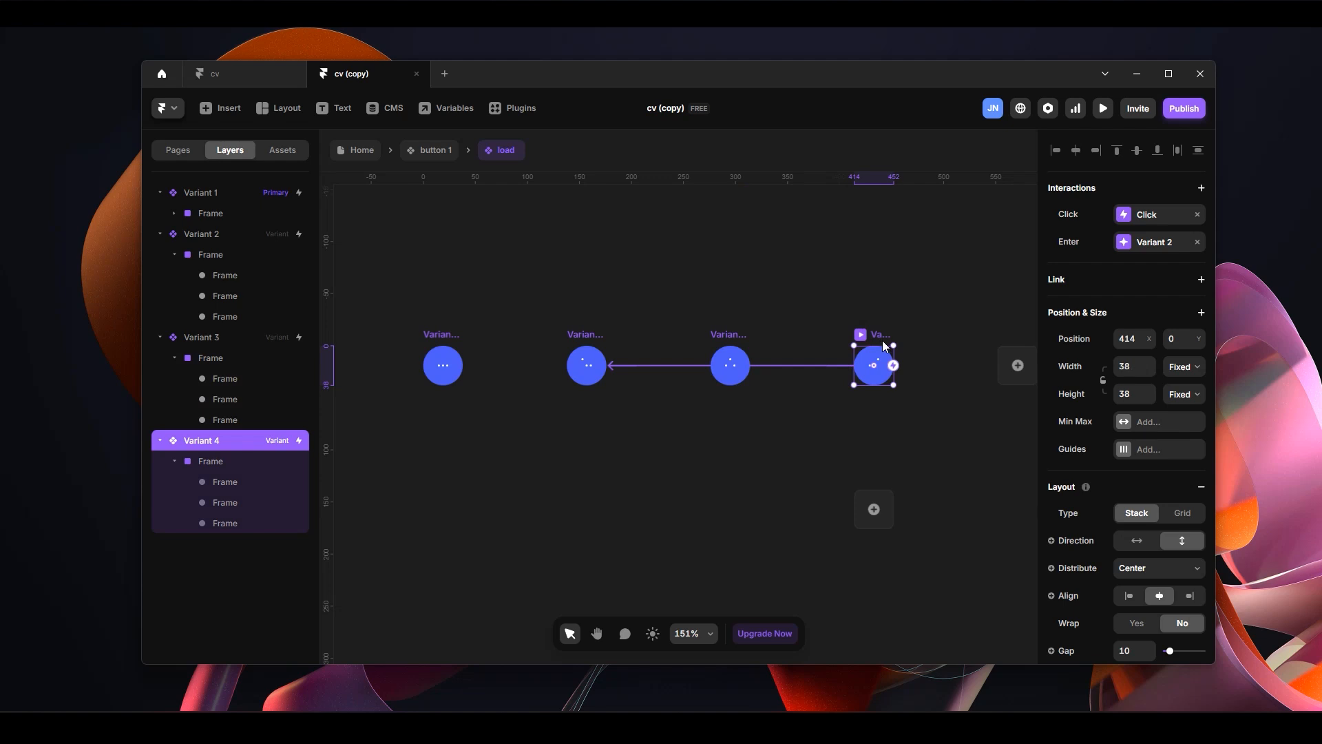
{"action": "left_click_drag", "start_coordinate": [894, 365], "coordinate": [441, 355]}
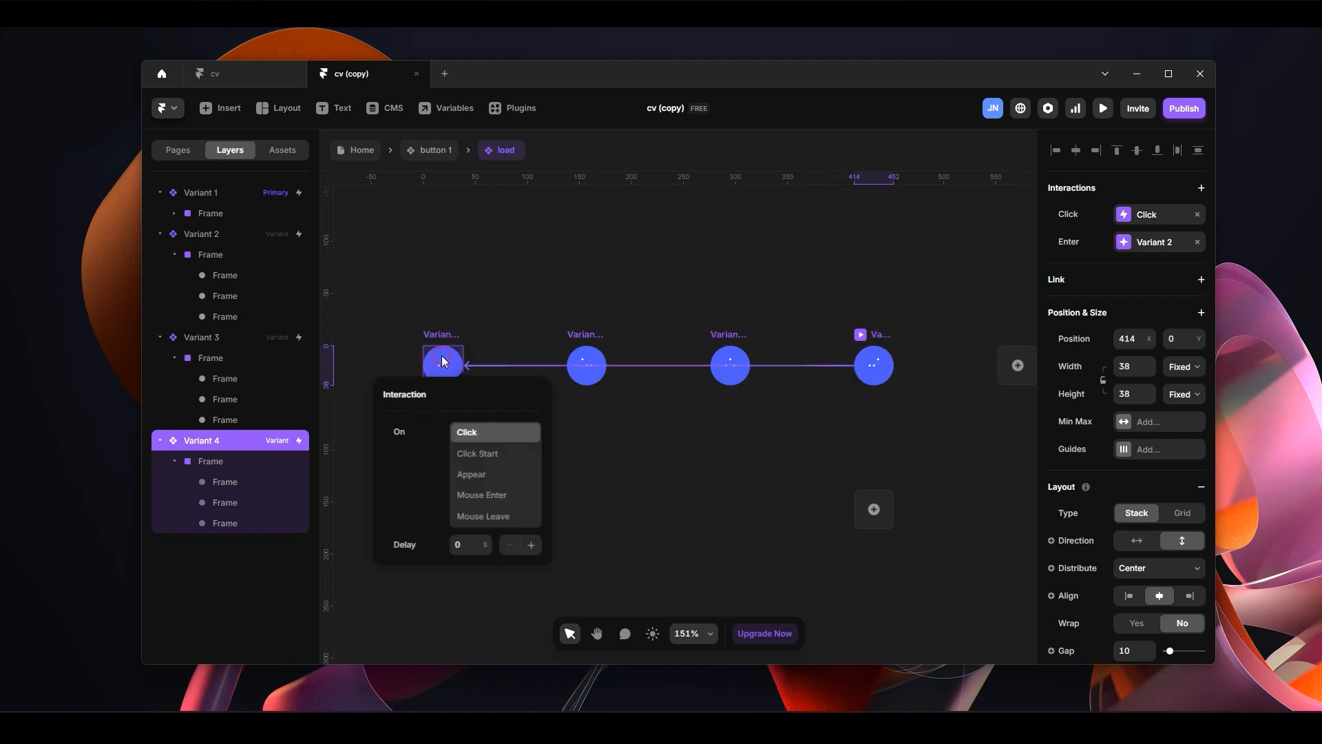
{"action": "left_click", "coordinate": [493, 477]}
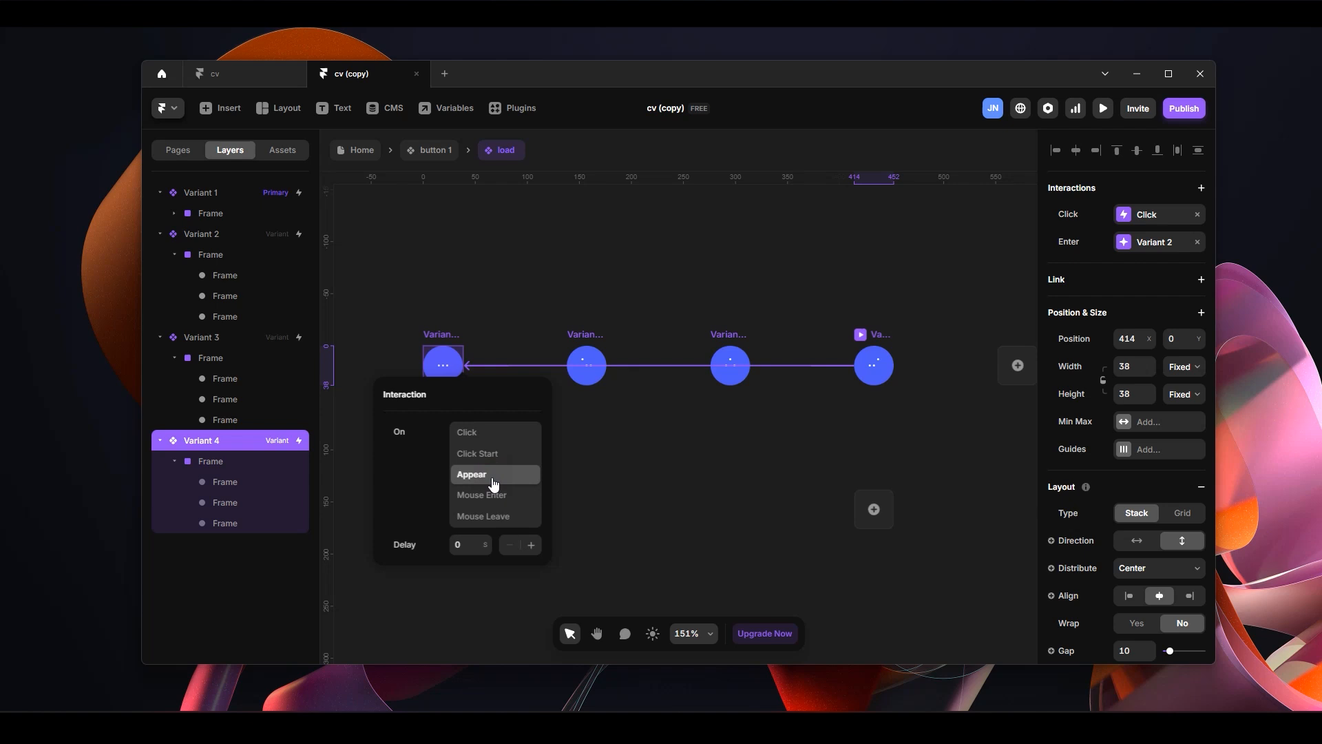
{"action": "left_click", "coordinate": [487, 541]}
{"action": "left_click", "coordinate": [487, 541]}
{"action": "left_click", "coordinate": [677, 444]}
Review the interaction links of all four variants and preview the load animation from Variant 1
{"action": "left_click", "coordinate": [447, 337]}
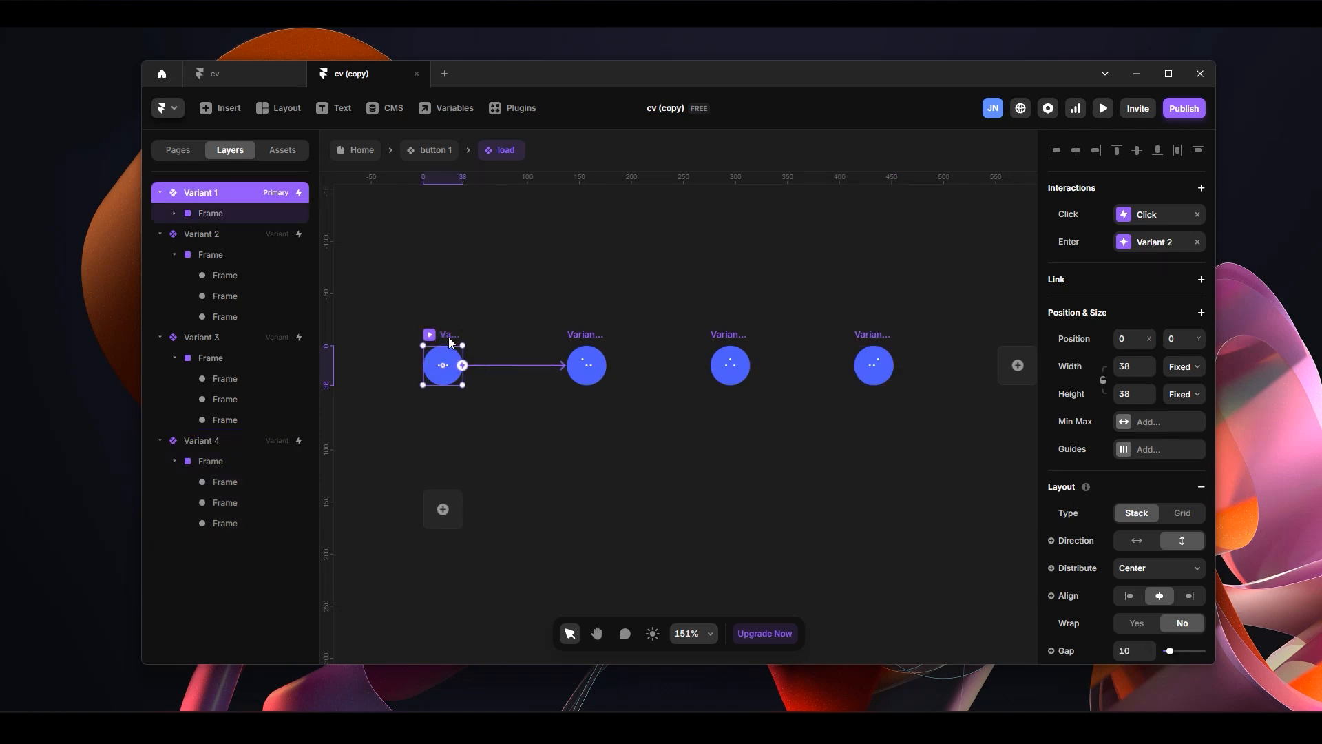
{"action": "left_click", "coordinate": [590, 336]}
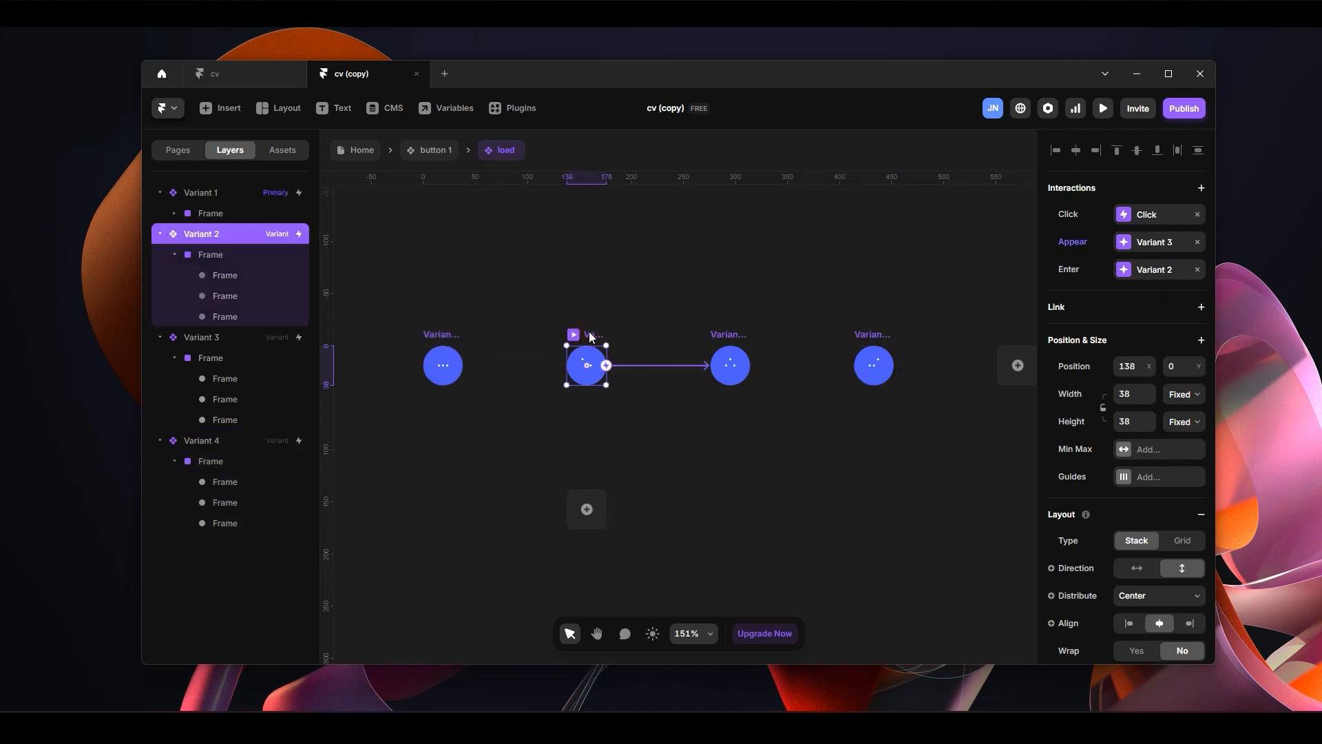
{"action": "left_click", "coordinate": [733, 332]}
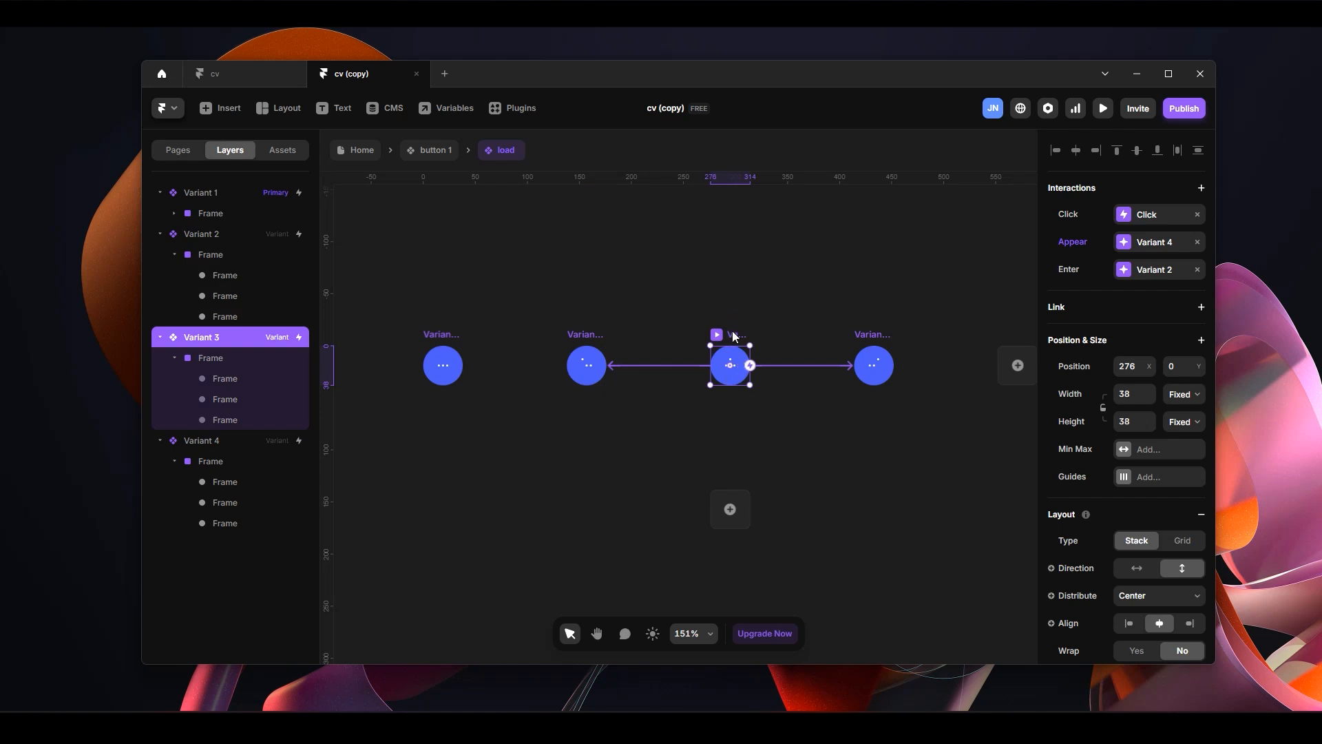
{"action": "left_click", "coordinate": [876, 343]}
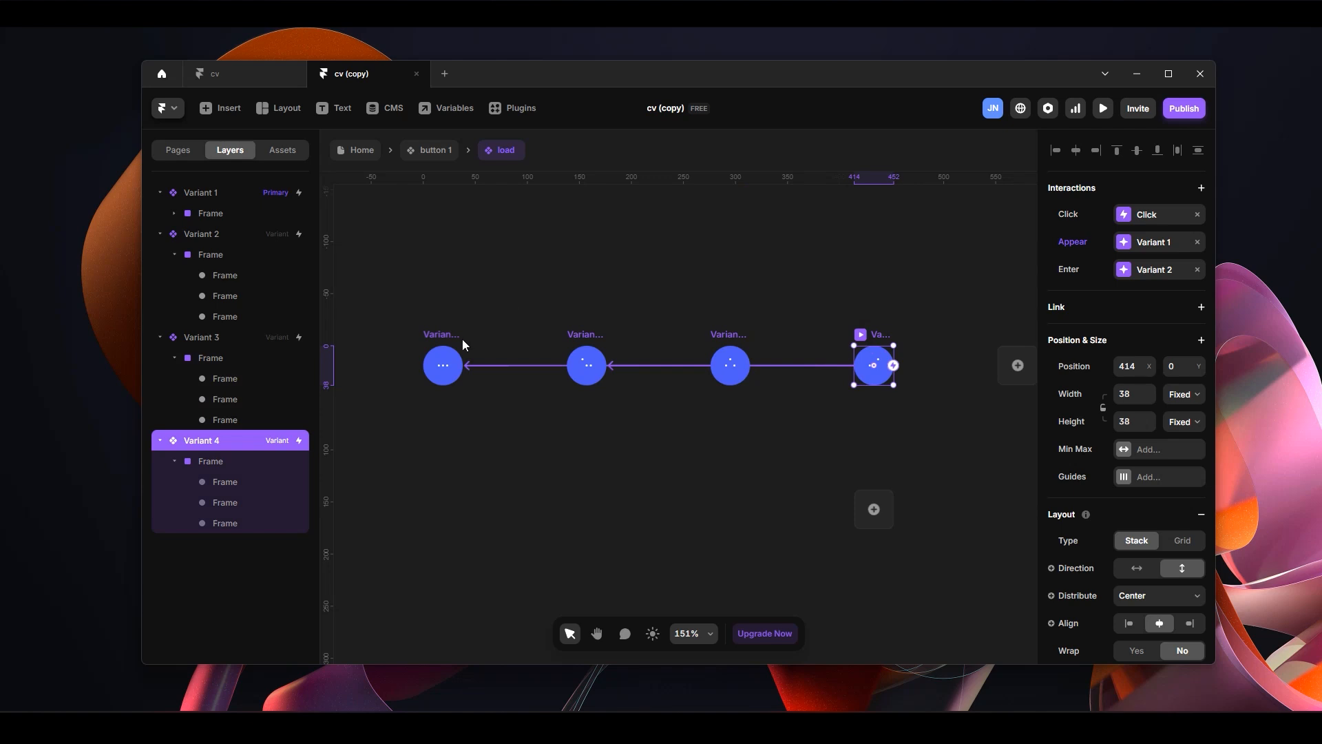
{"action": "left_click", "coordinate": [443, 337]}
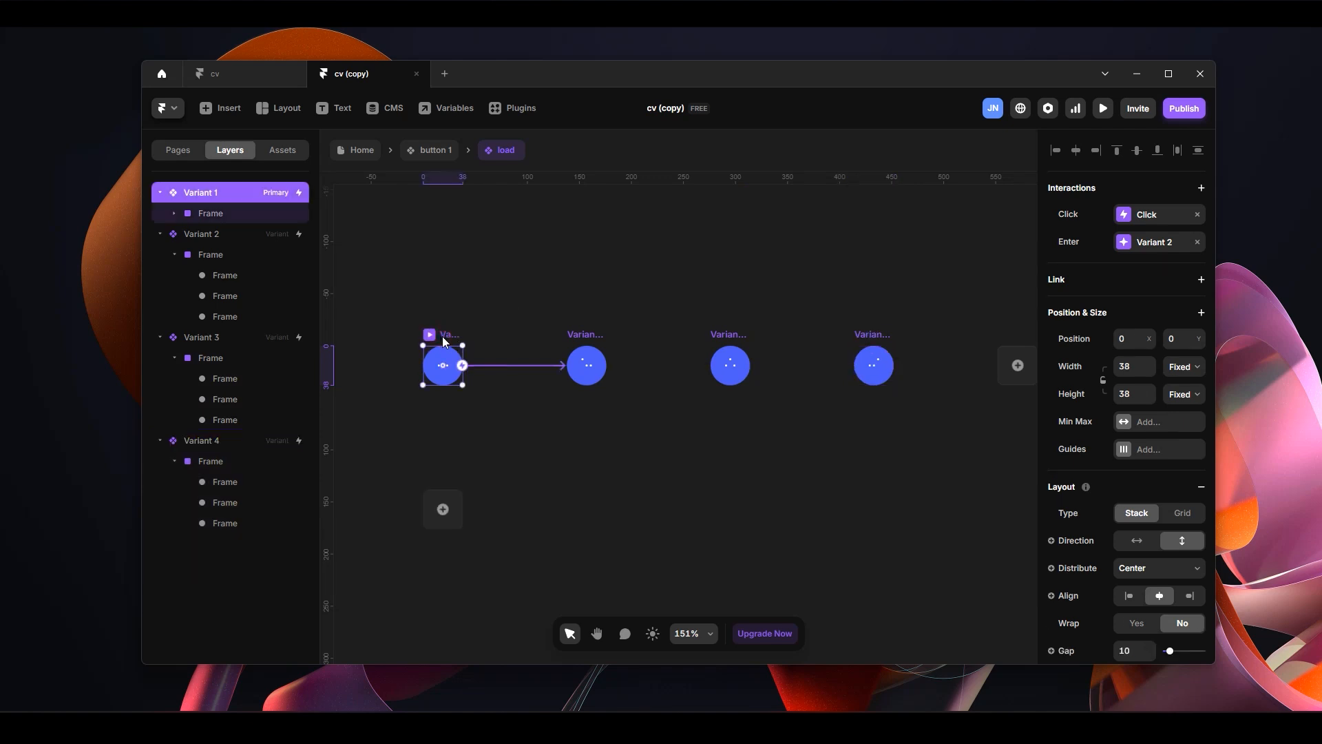
{"action": "left_click", "coordinate": [429, 336]}
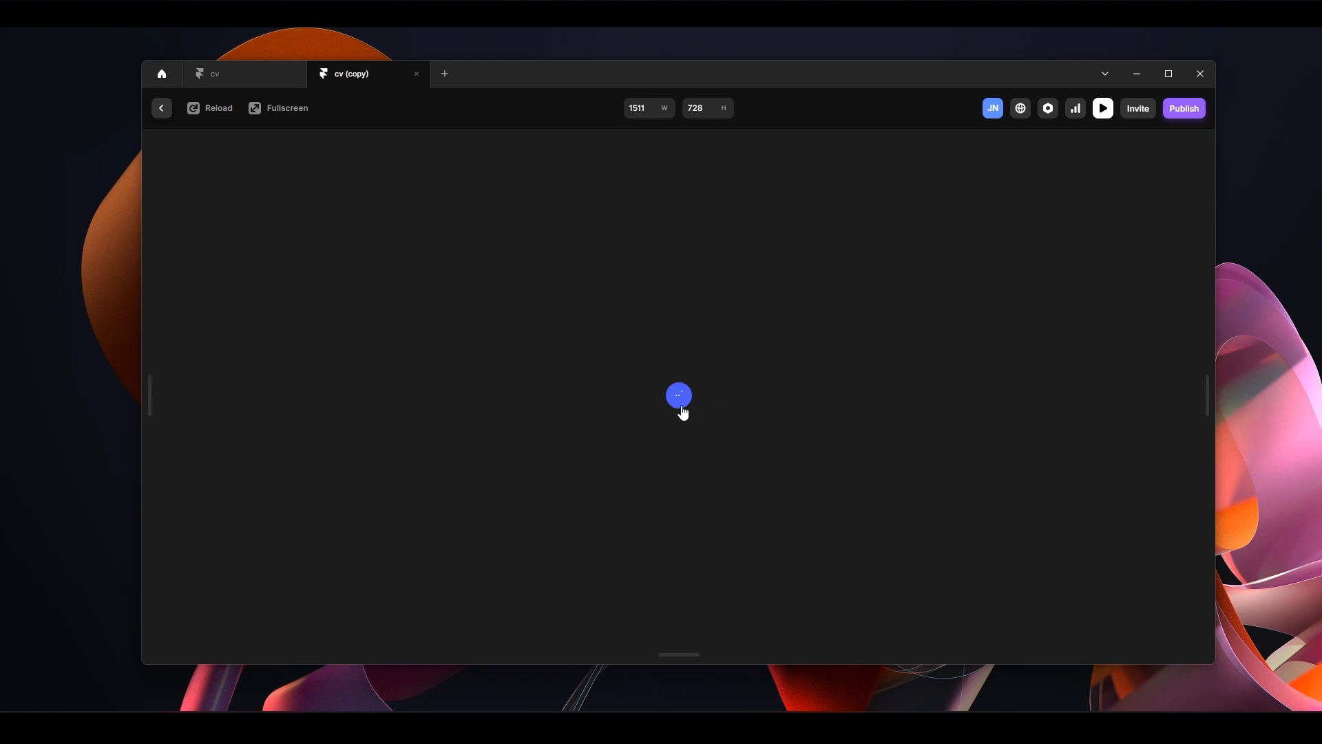
{"action": "left_click", "coordinate": [169, 111]}
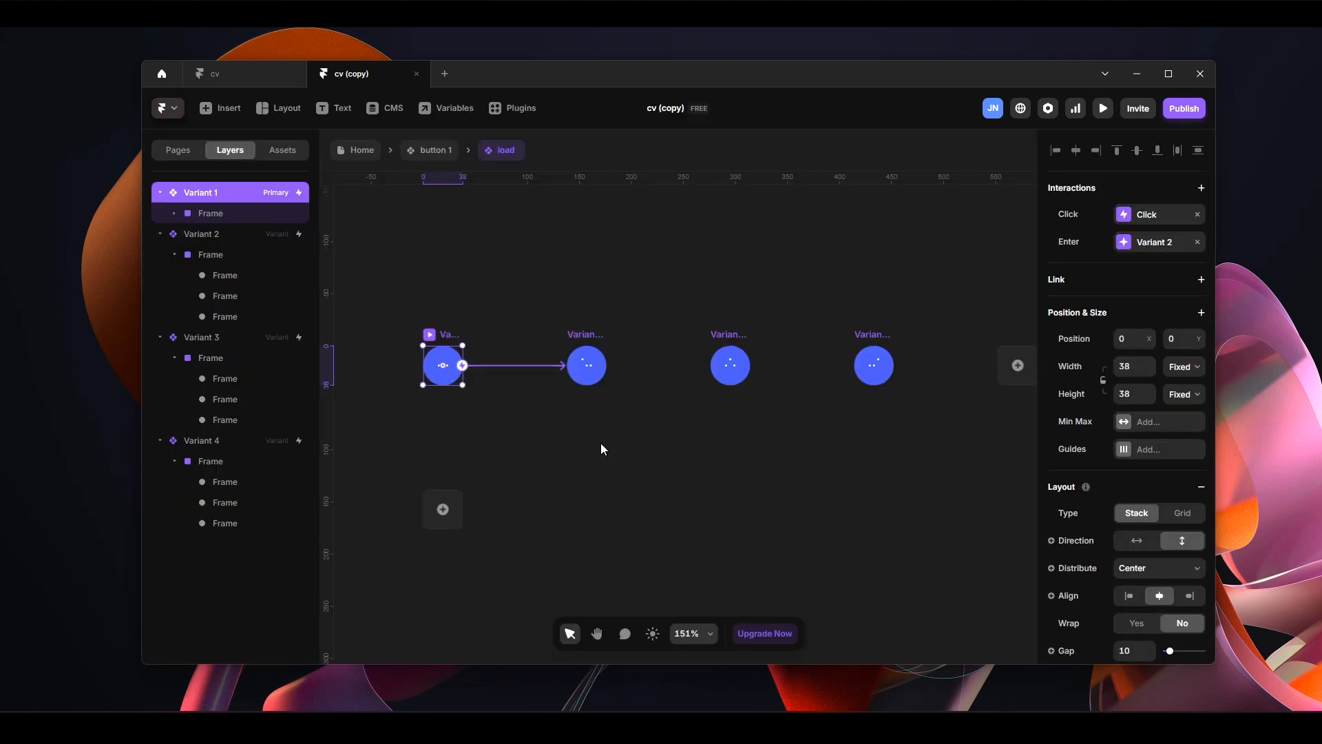
Change the transition of Variant 1 from Spring to an Ease In Out ease
{"action": "left_click", "coordinate": [540, 428]}
{"action": "left_click", "coordinate": [444, 336]}
{"action": "scroll", "coordinate": [1164, 544], "scroll_direction": "down", "scroll_amount": 7}
{"action": "left_click", "coordinate": [1162, 403]}
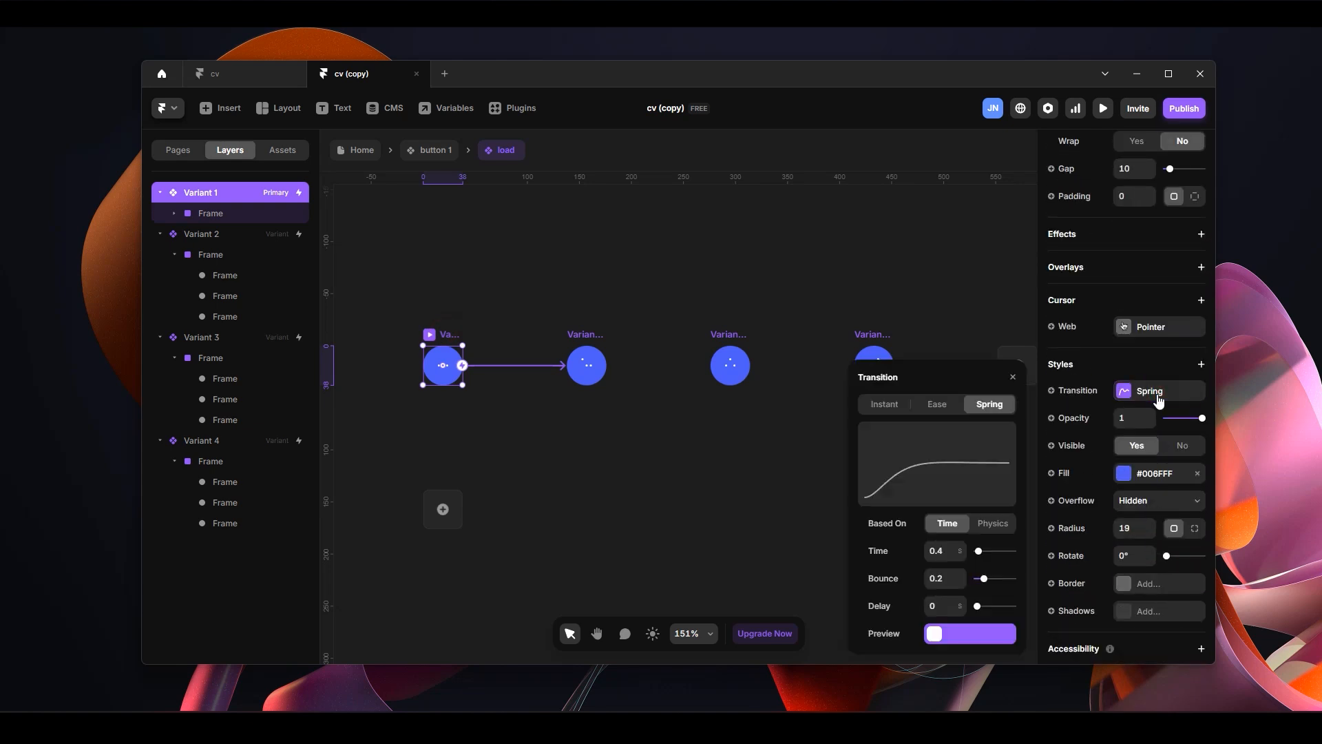
{"action": "left_click", "coordinate": [938, 410]}
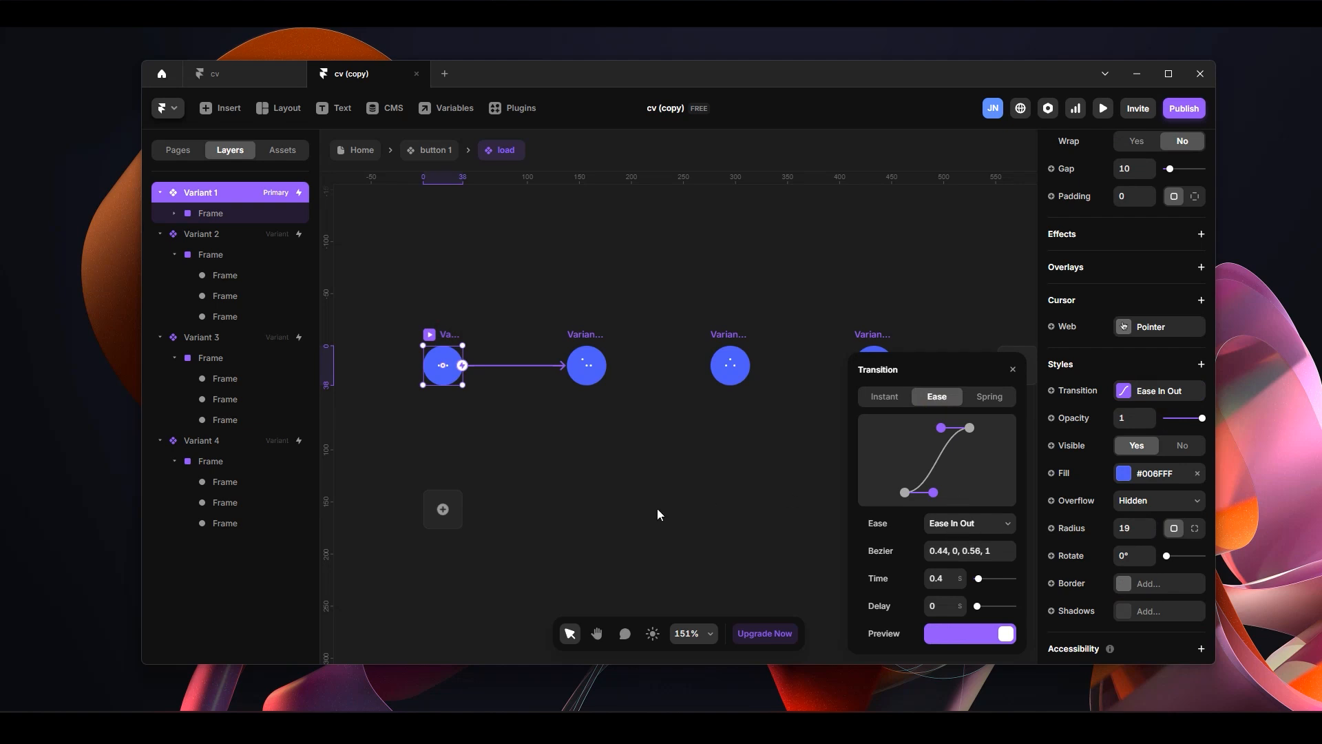
{"action": "left_click", "coordinate": [587, 457]}
Preview the load component from Variant 1 with its eased transition
{"action": "left_click", "coordinate": [431, 338]}
{"action": "key", "text": "ctrl+p"}
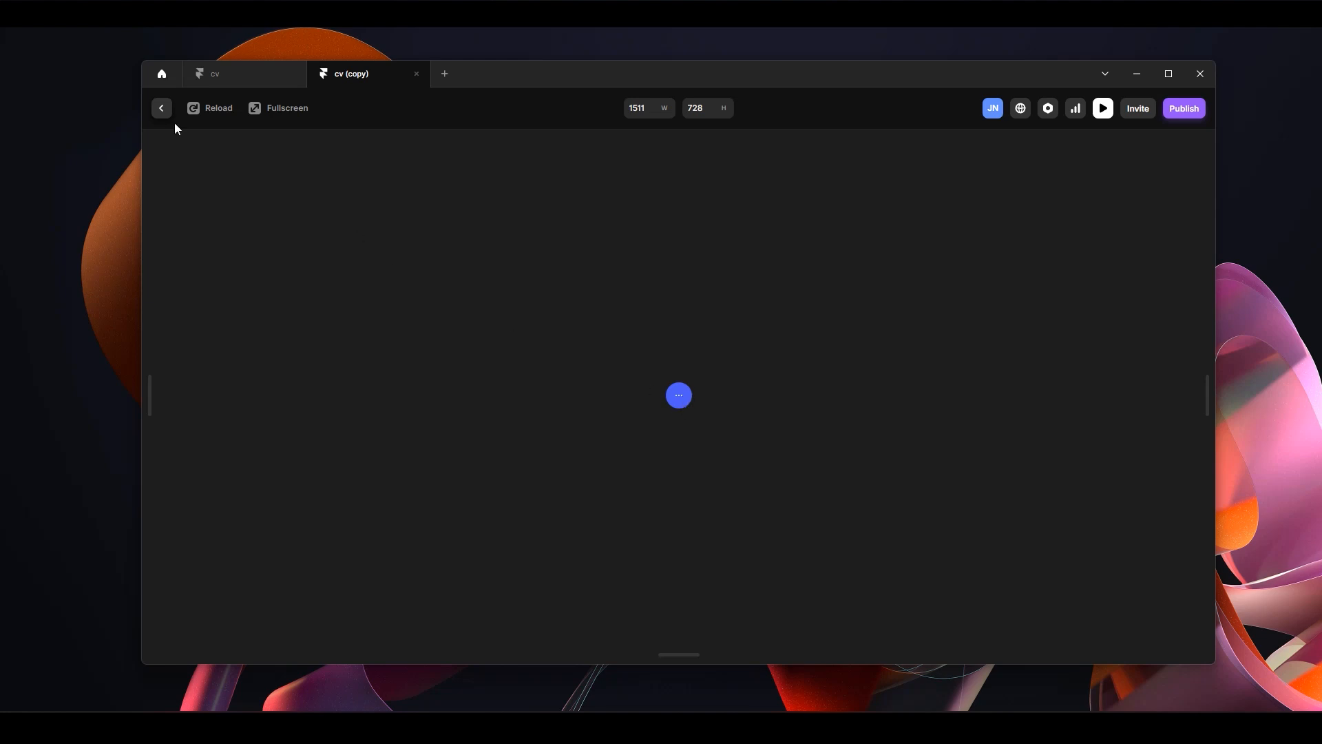
{"action": "left_click", "coordinate": [162, 108]}
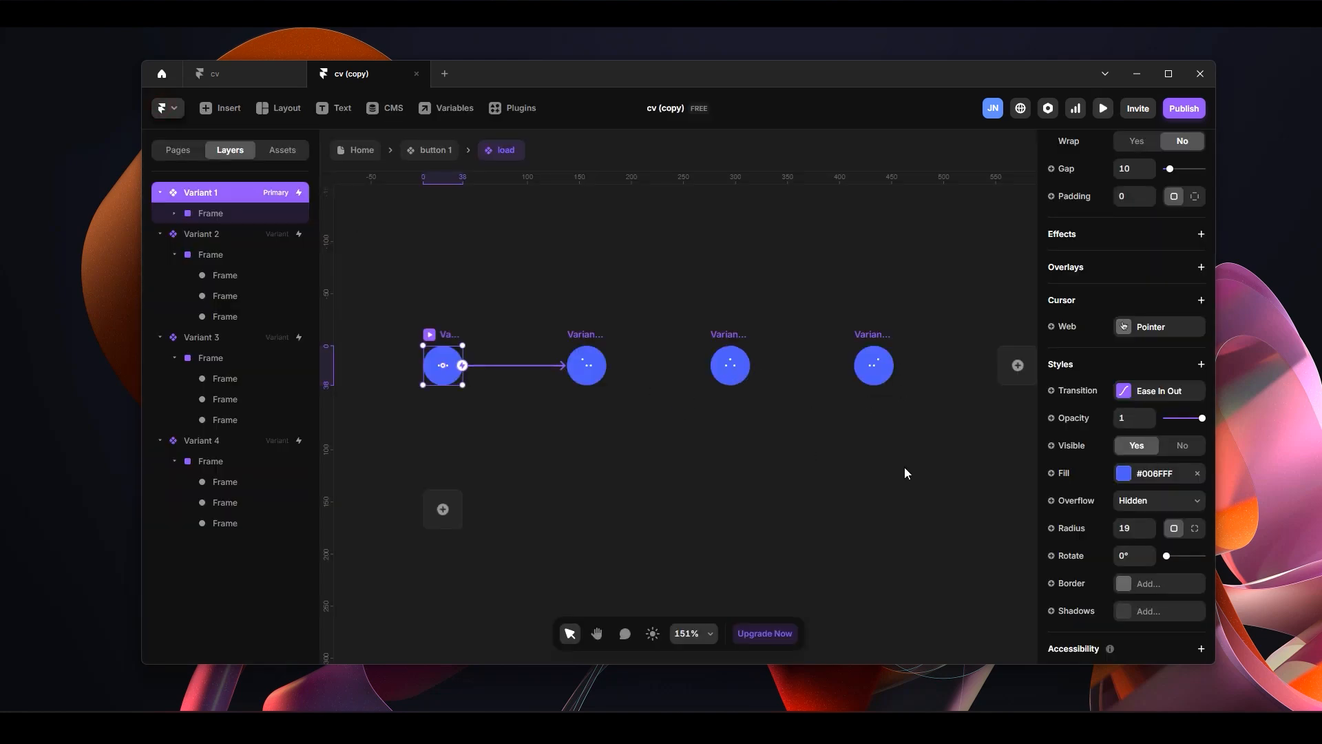
Add a fifth variant to the load component based on Variant 4
{"action": "scroll", "coordinate": [905, 470], "scroll_direction": "down", "scroll_amount": 1}
{"action": "left_click", "coordinate": [895, 312]}
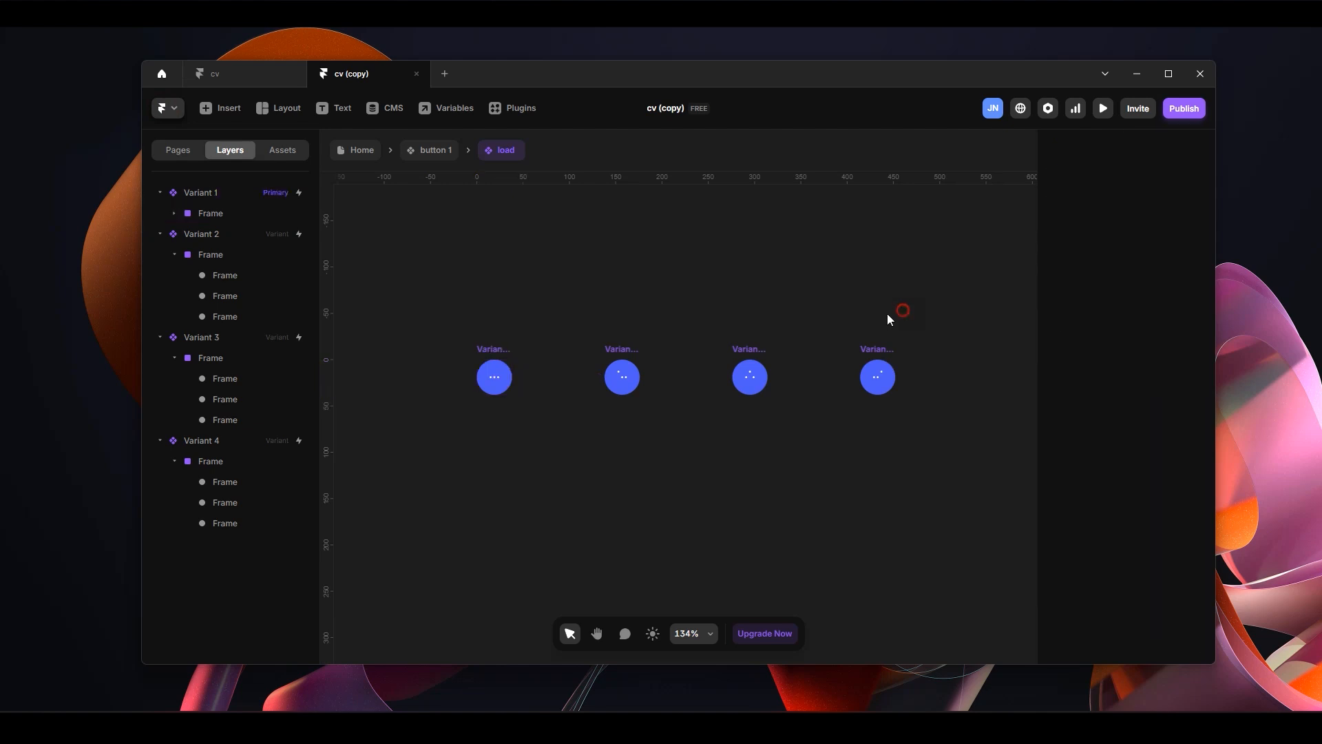
{"action": "left_click_drag", "start_coordinate": [926, 316], "coordinate": [859, 328]}
{"action": "left_click", "coordinate": [812, 354]}
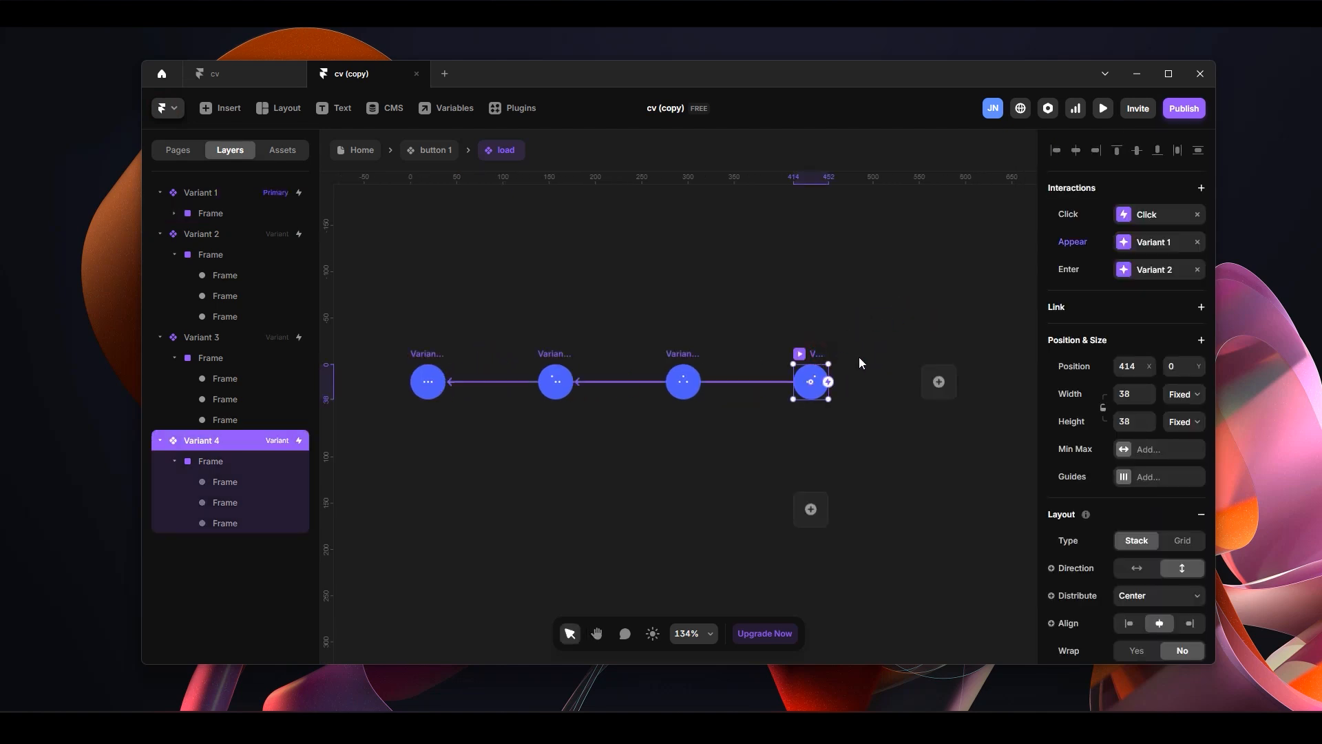
{"action": "left_click", "coordinate": [940, 382]}
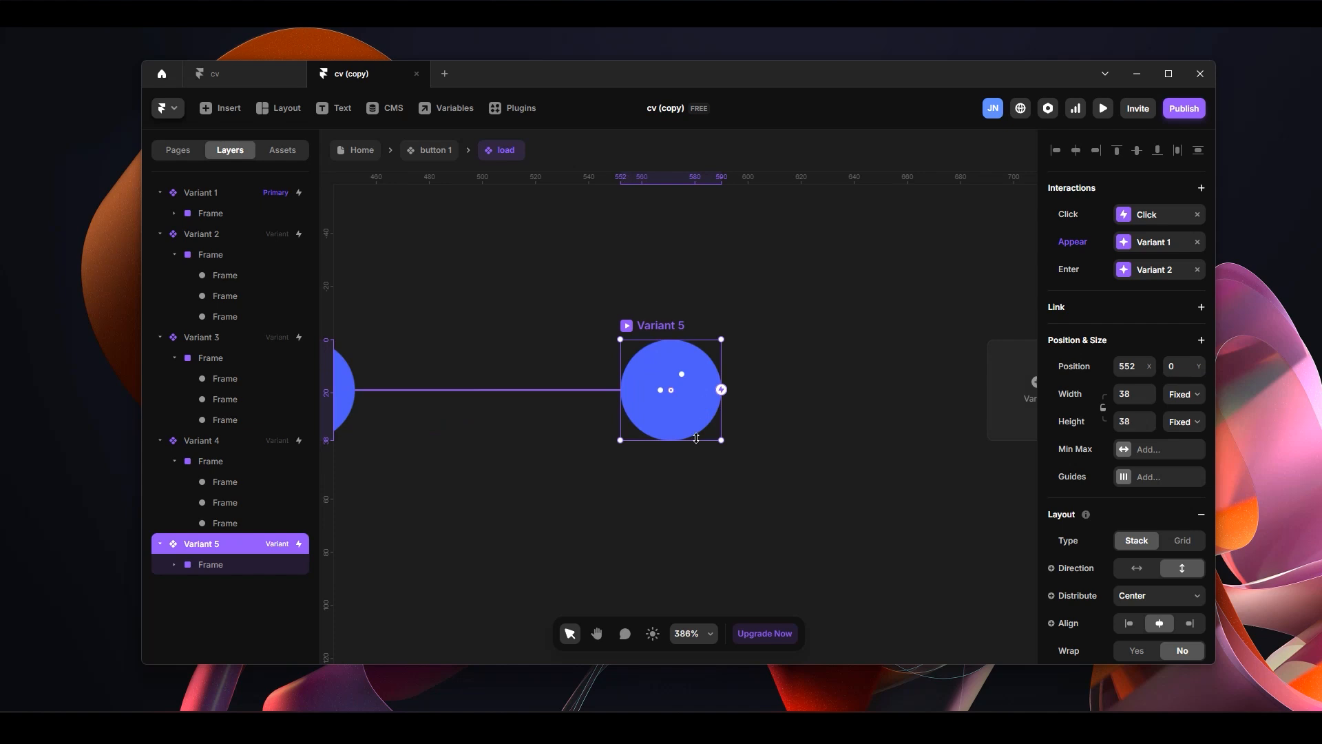
{"action": "scroll", "coordinate": [697, 438], "scroll_direction": "up", "scroll_amount": 1}
{"action": "scroll", "coordinate": [694, 438], "scroll_direction": "down", "scroll_amount": 9}
{"action": "key", "text": "space"}
{"action": "left_click_drag", "start_coordinate": [623, 324], "coordinate": [991, 377]}
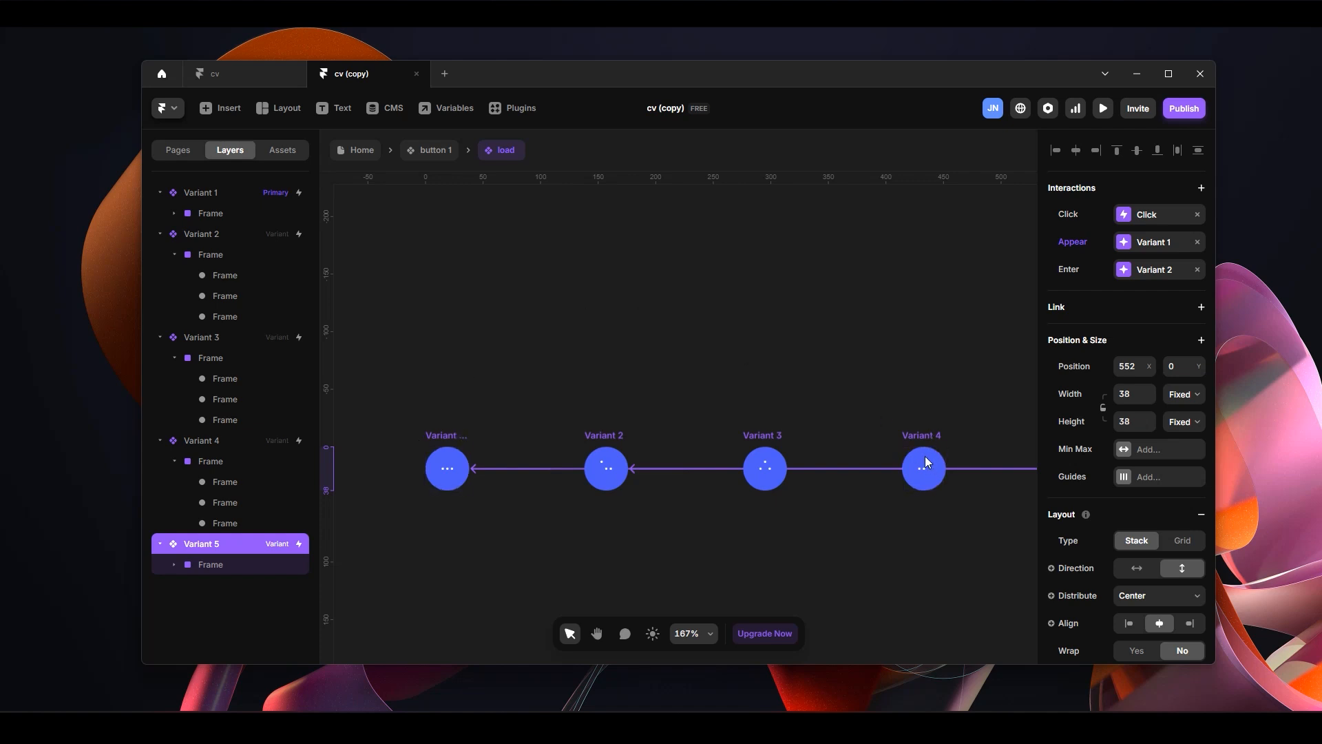
Lower the raised third dot in Variant 5 by setting its top position to 0
{"action": "scroll", "coordinate": [925, 456], "scroll_direction": "up", "scroll_amount": 5}
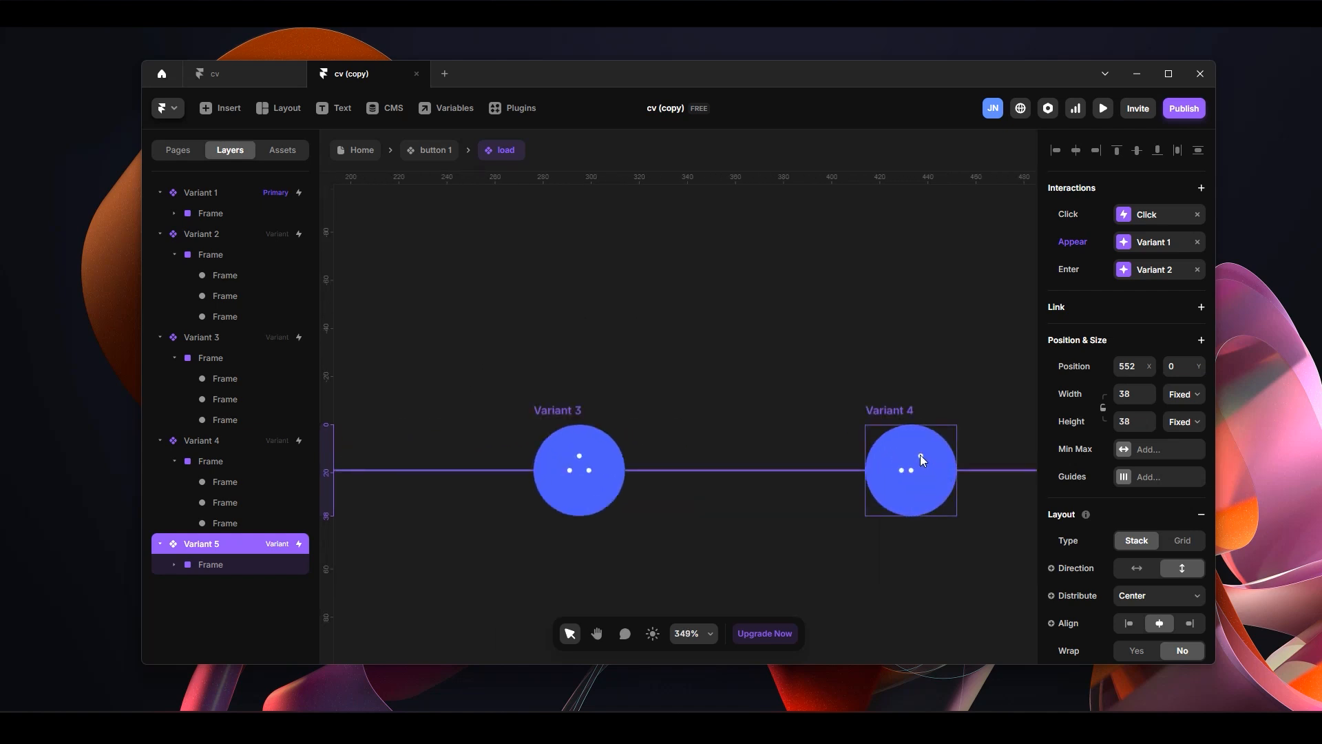
{"action": "scroll", "coordinate": [923, 351], "scroll_direction": "right", "scroll_amount": 6}
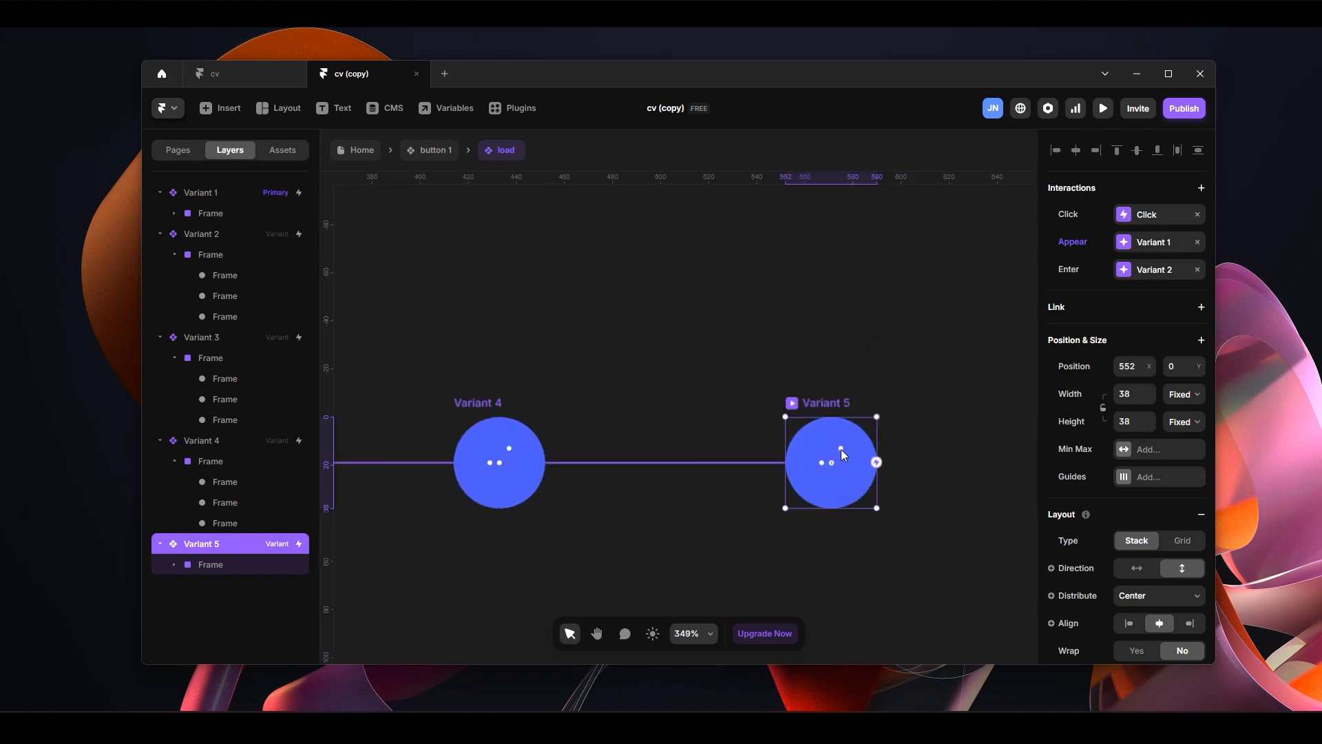
{"action": "left_click", "coordinate": [841, 449]}
{"action": "left_click", "coordinate": [1131, 280]}
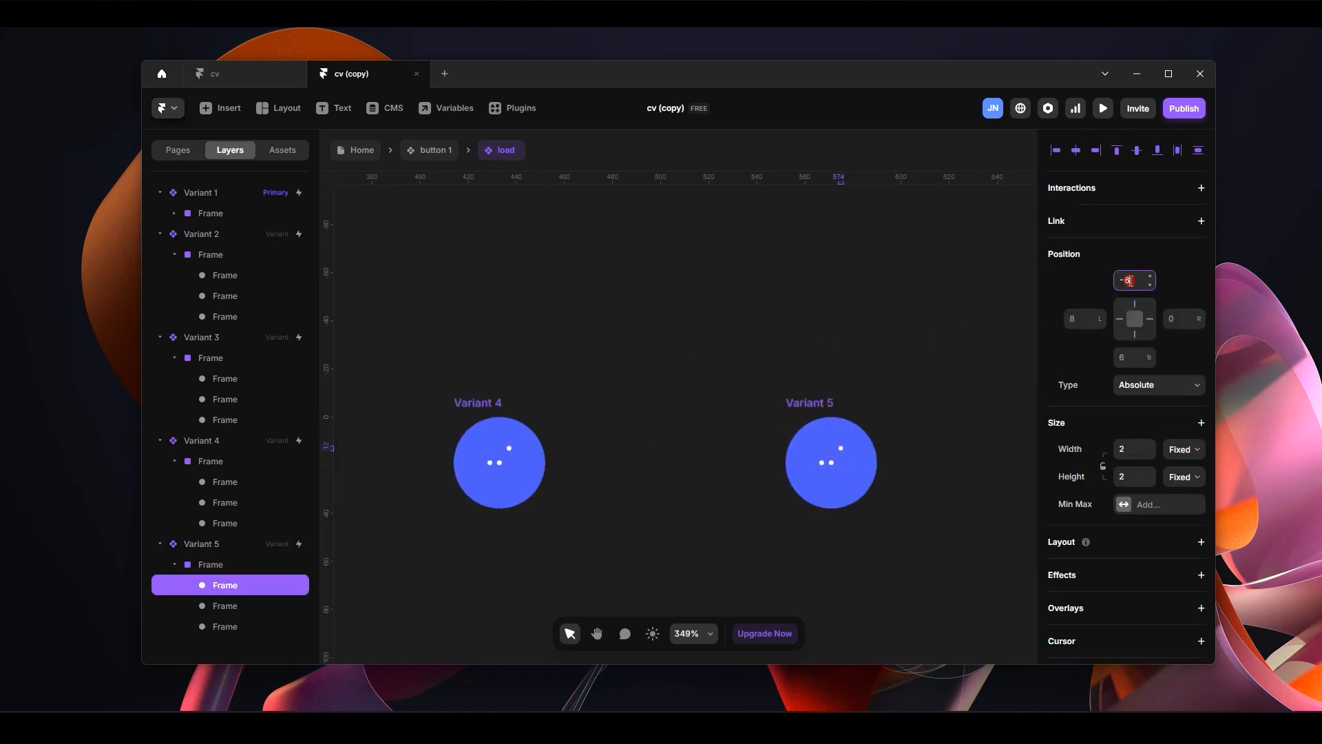
{"action": "type", "text": "0"}
{"action": "left_click", "coordinate": [877, 369]}
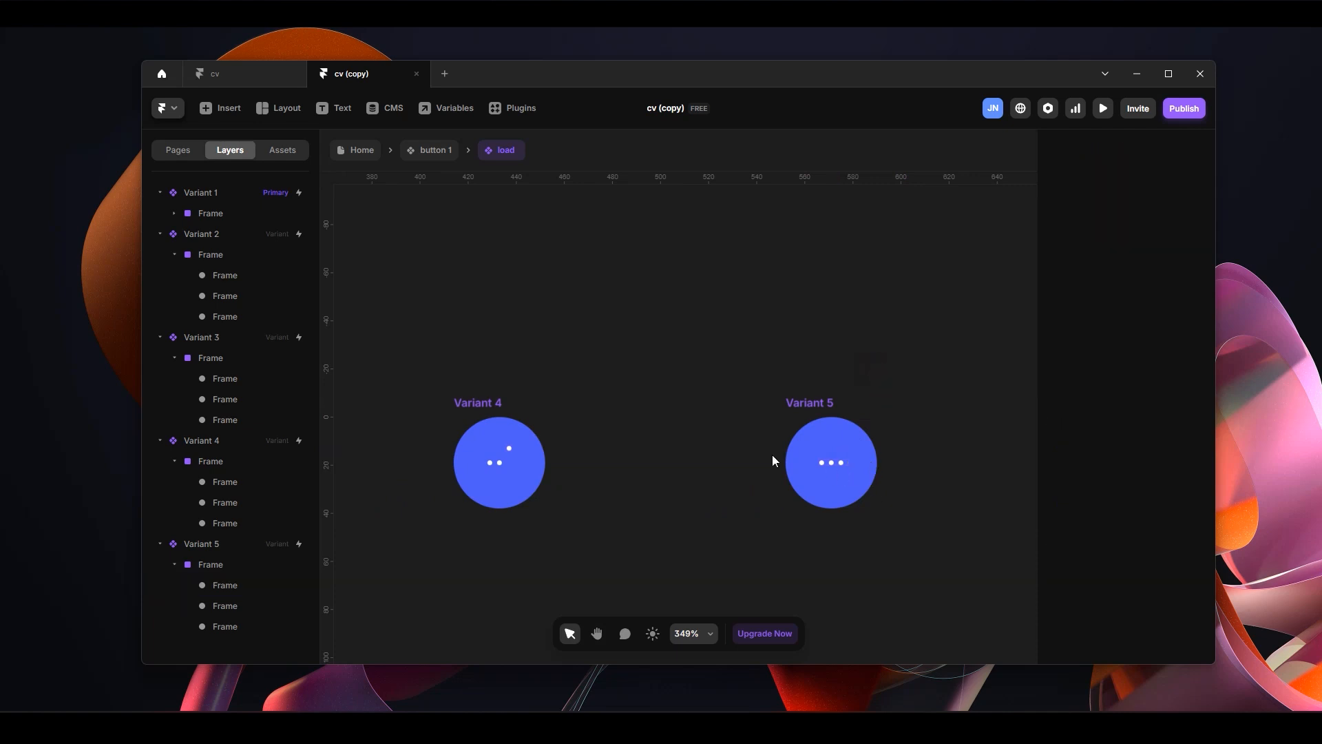
Change Variant 4's Appear interaction so that it leads to Variant 5
{"action": "left_click_drag", "start_coordinate": [613, 315], "coordinate": [771, 324]}
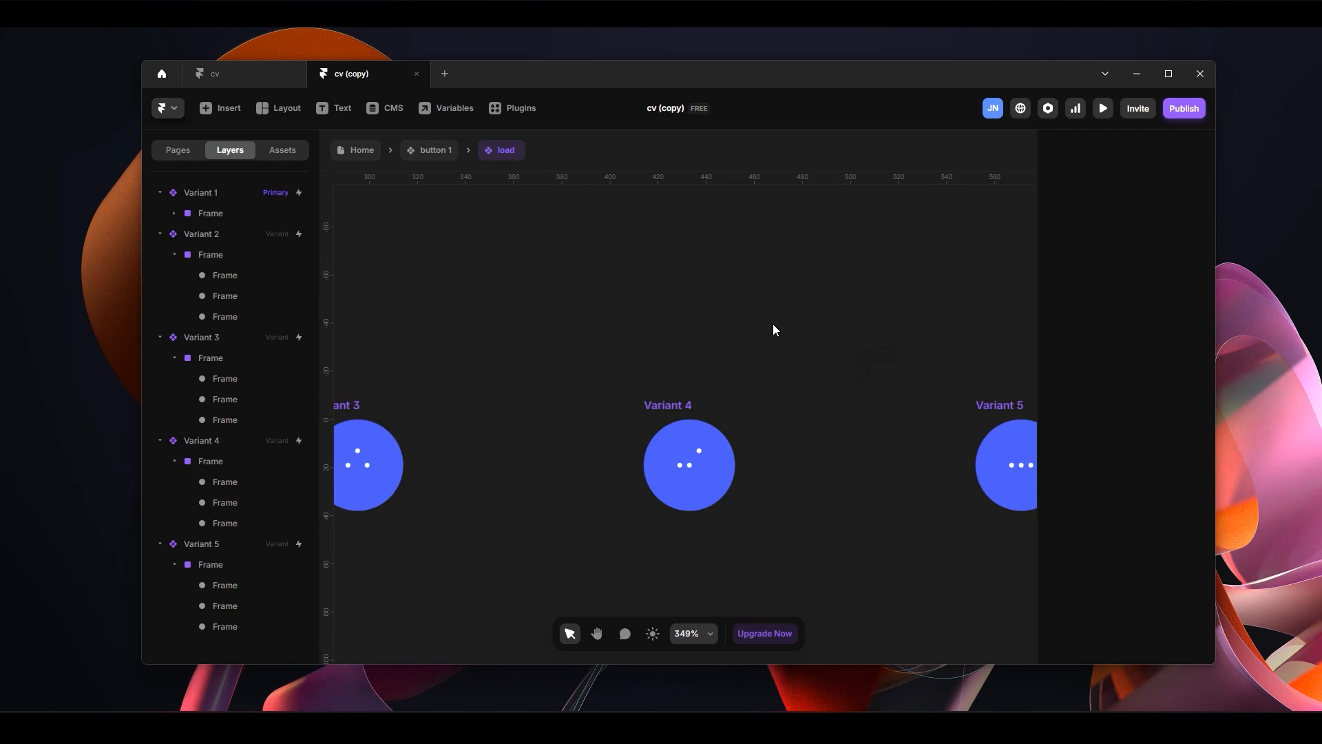
{"action": "left_click", "coordinate": [683, 405]}
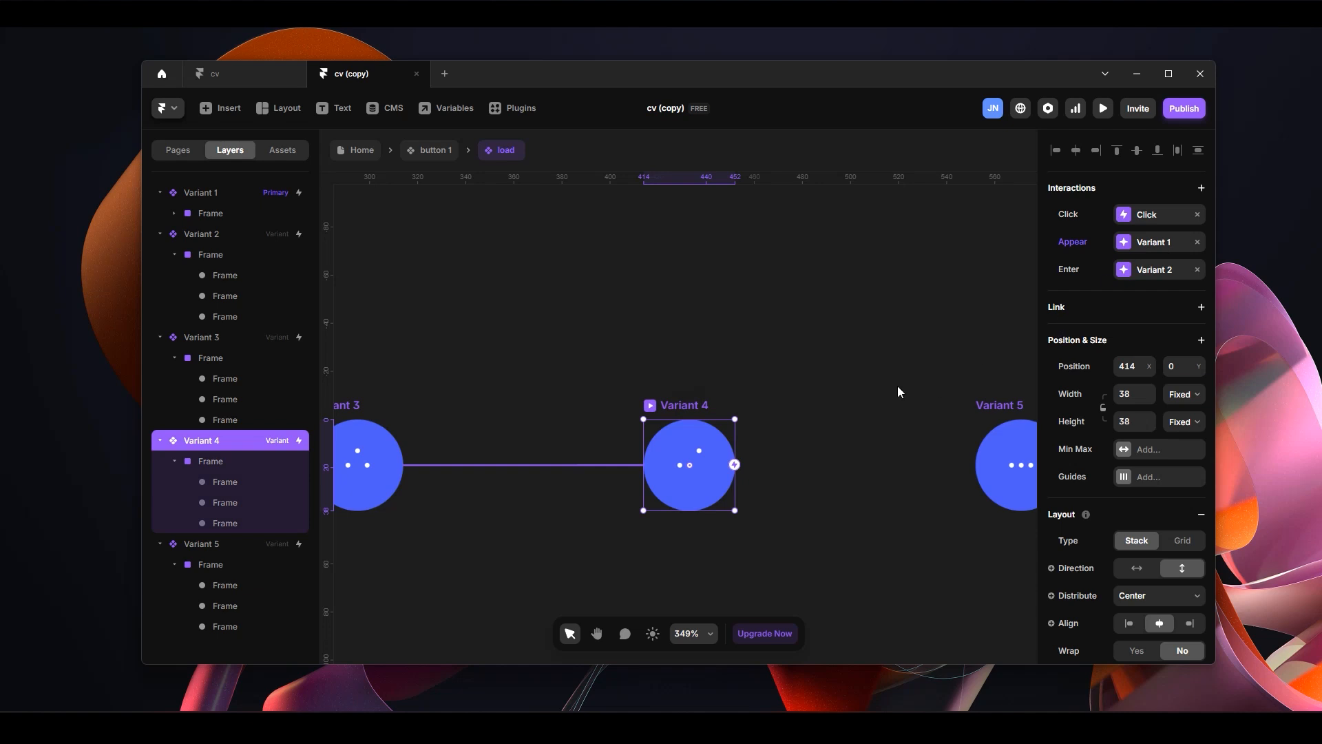
{"action": "scroll", "coordinate": [762, 445], "scroll_direction": "down", "scroll_amount": 6}
{"action": "left_click_drag", "start_coordinate": [743, 357], "coordinate": [819, 352]}
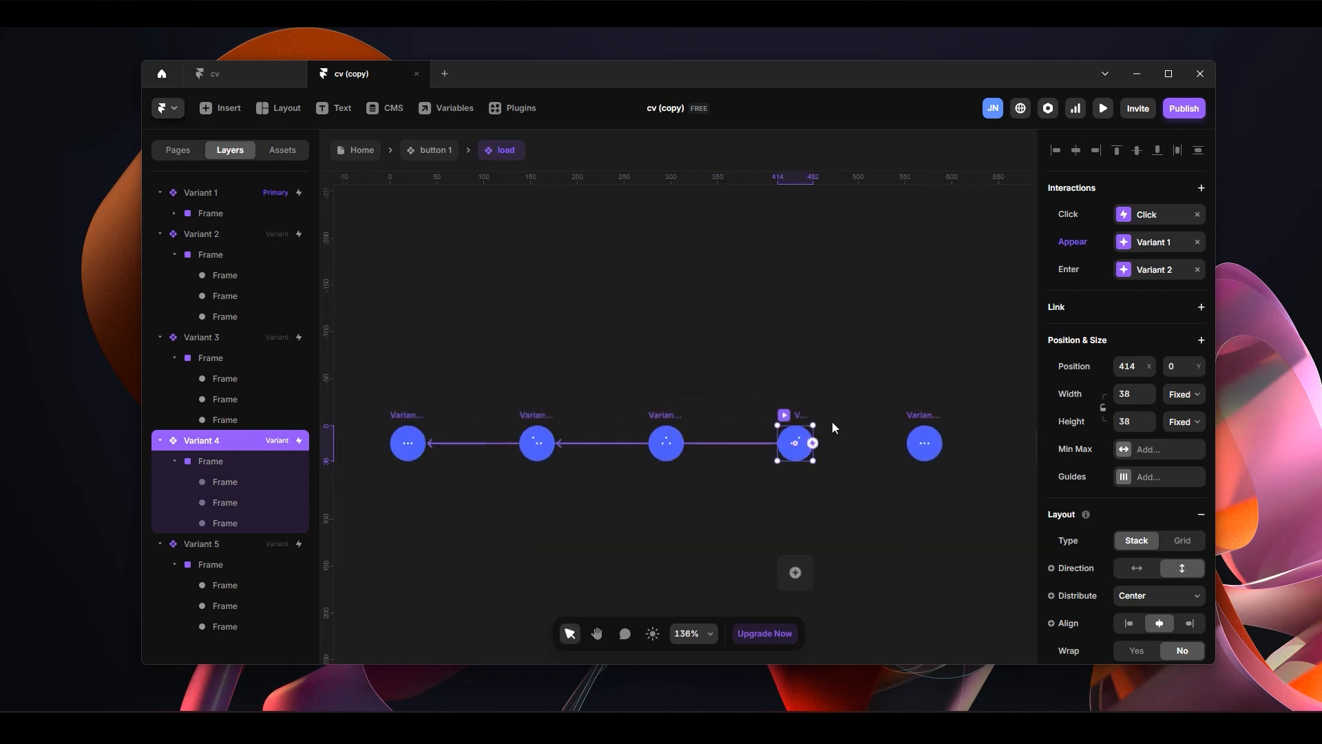
{"action": "left_click", "coordinate": [1146, 243]}
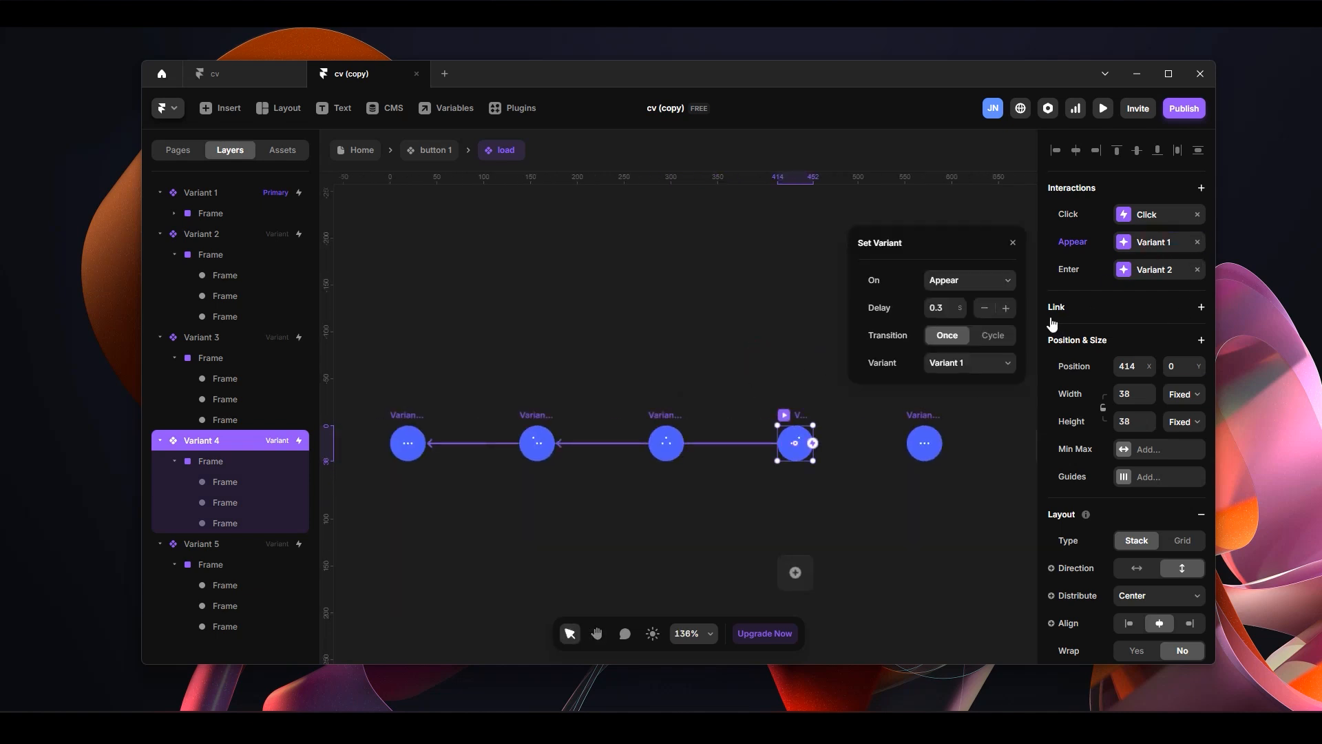
{"action": "left_click", "coordinate": [970, 363]}
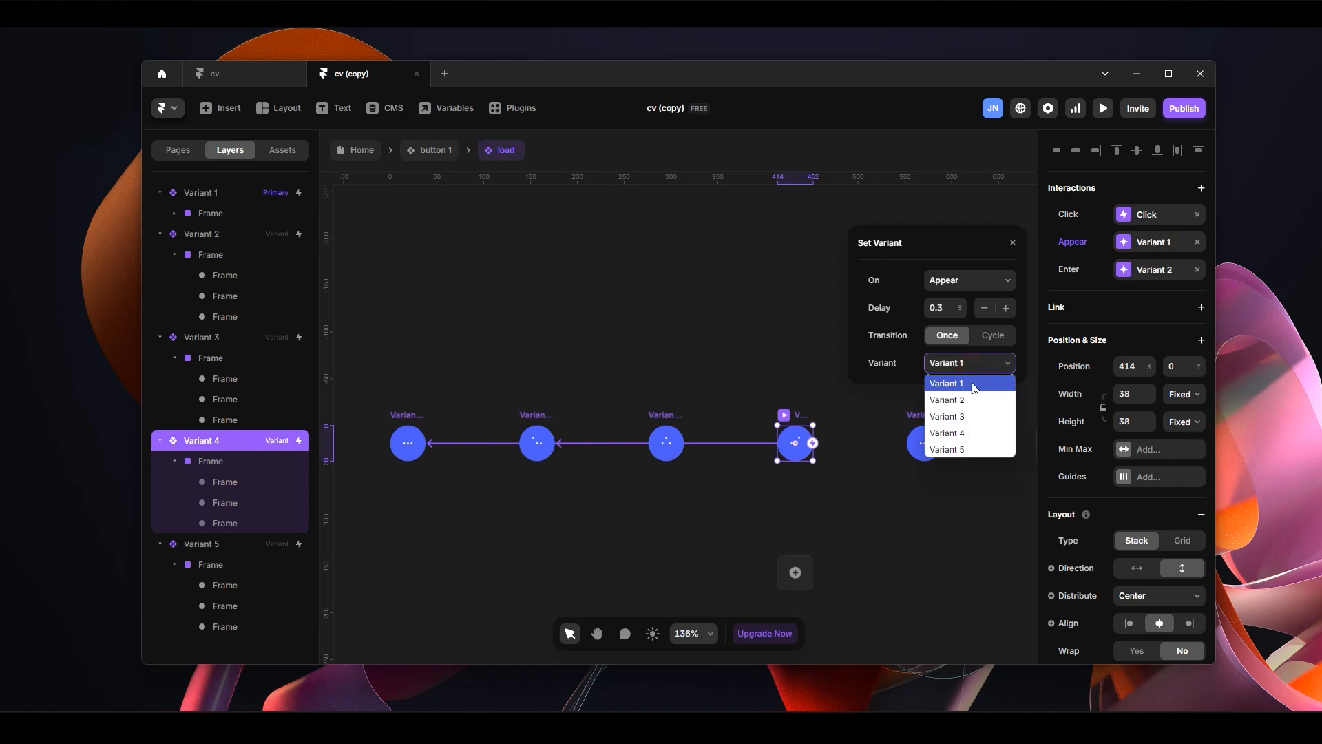
{"action": "left_click", "coordinate": [963, 447]}
{"action": "left_click", "coordinate": [1008, 460]}
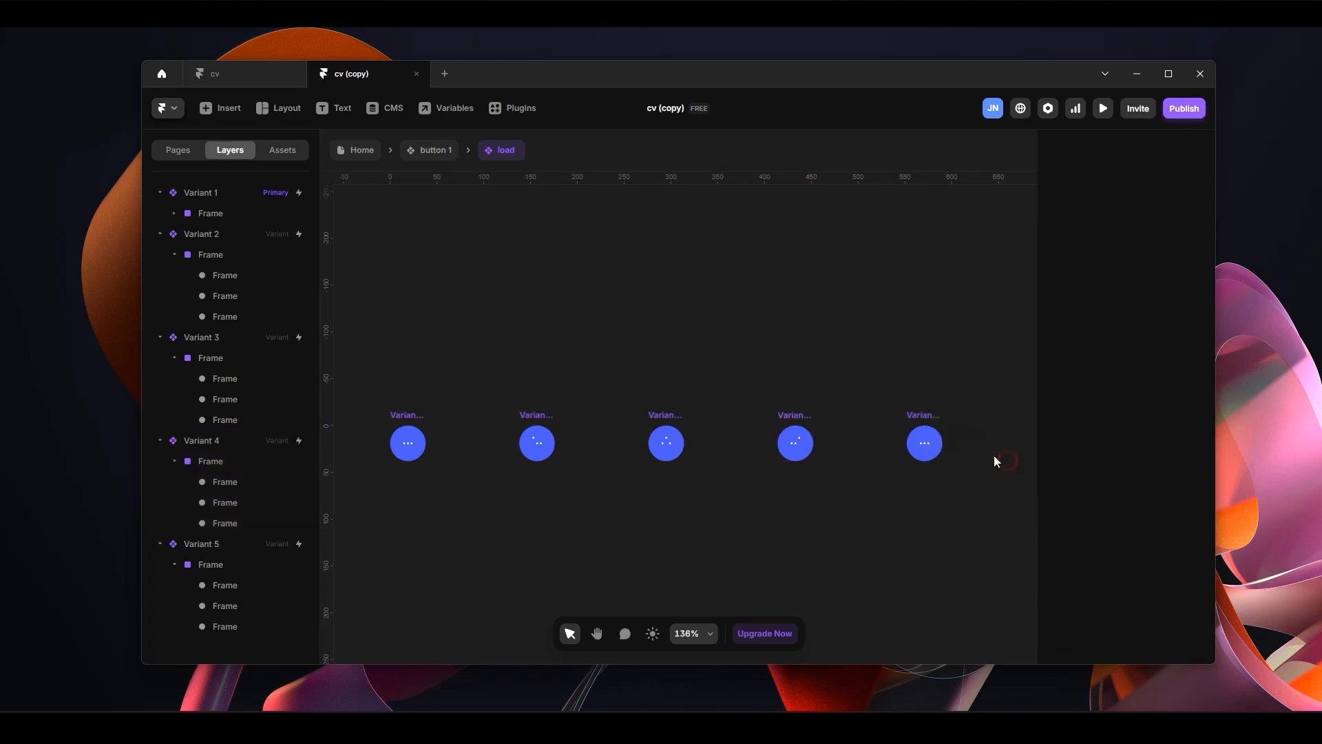
{"action": "left_click", "coordinate": [792, 416]}
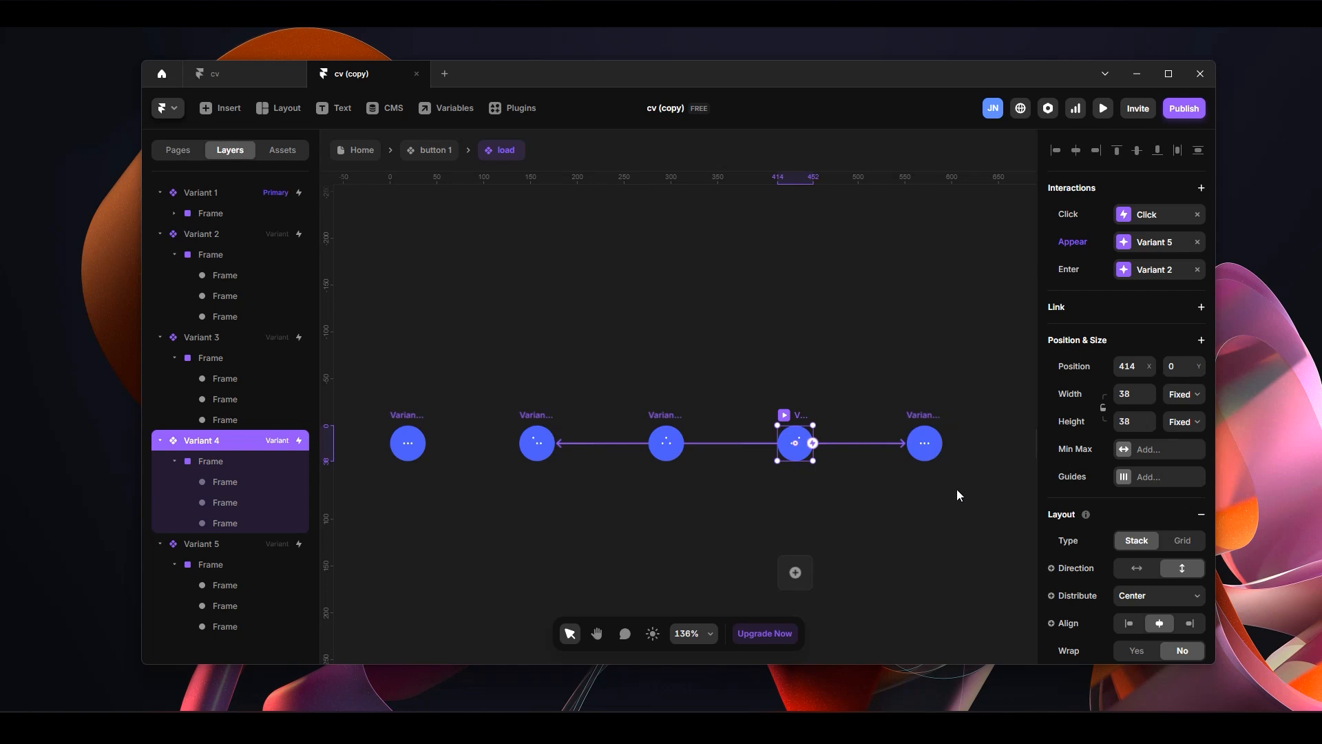
Connect Variant 5 back to Variant 1 with a new Appear interaction
{"action": "left_click", "coordinate": [929, 425]}
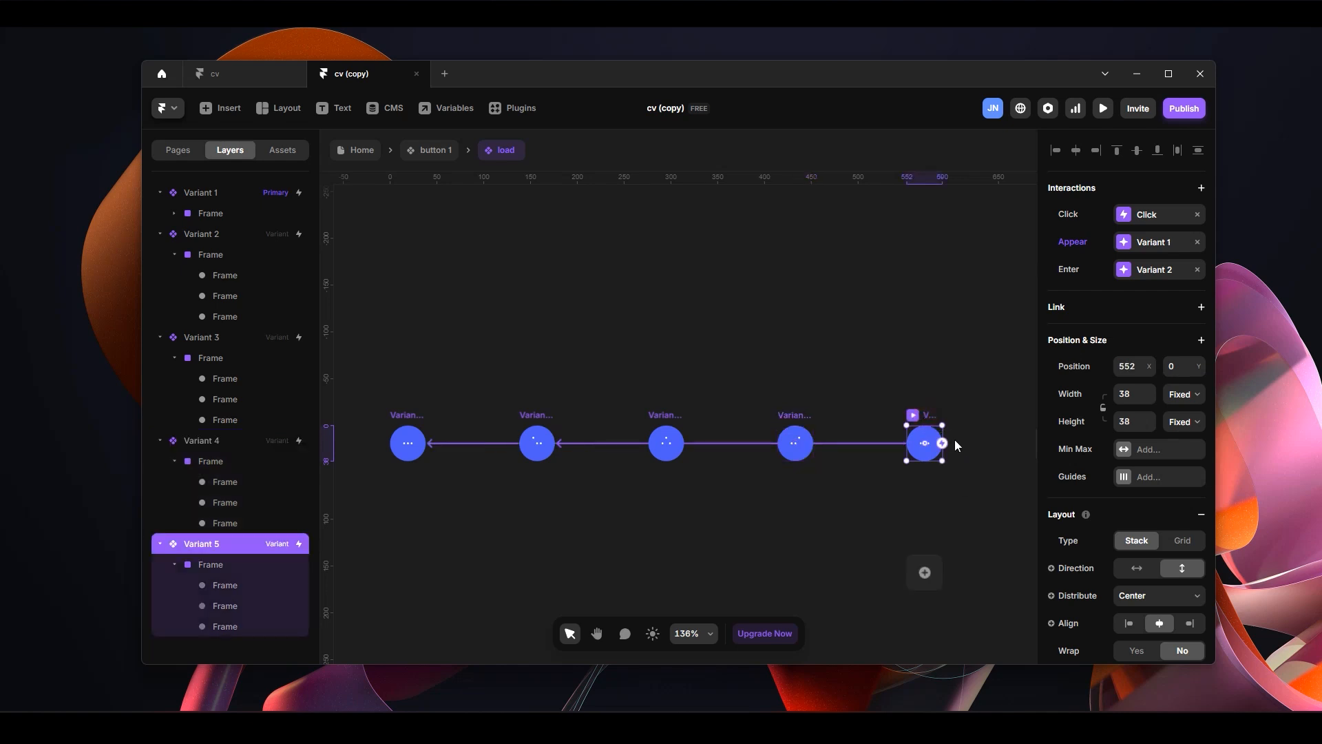
{"action": "scroll", "coordinate": [947, 440], "scroll_direction": "up", "scroll_amount": 10}
{"action": "key", "text": "space"}
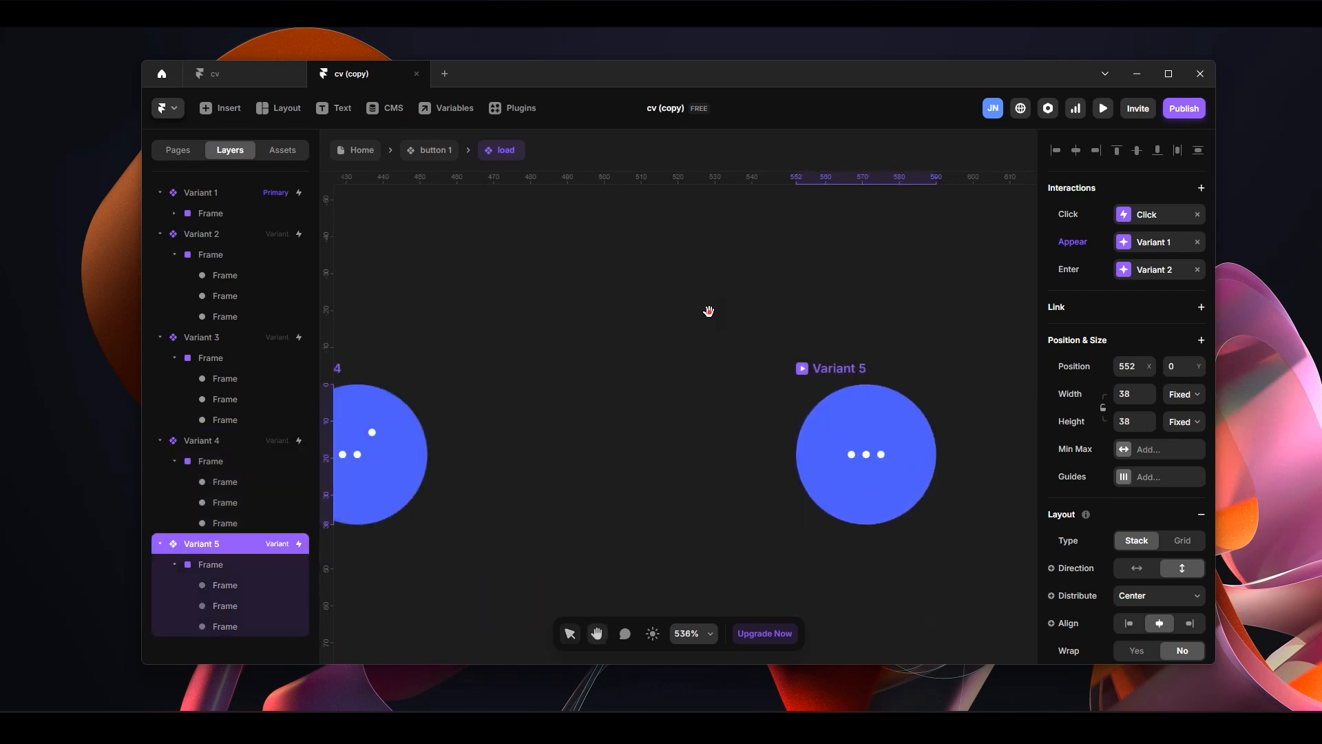
{"action": "left_click_drag", "start_coordinate": [709, 310], "coordinate": [807, 318]}
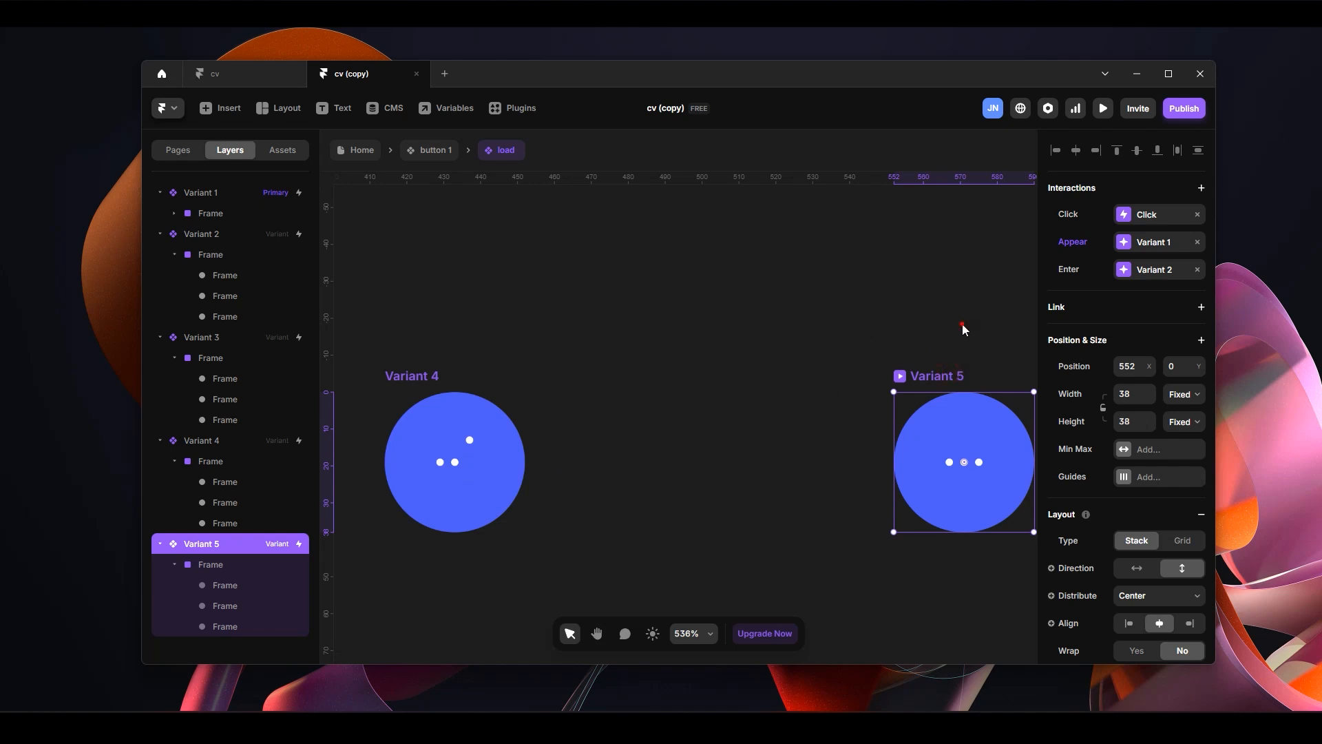
{"action": "scroll", "coordinate": [962, 323], "scroll_direction": "right", "scroll_amount": 5}
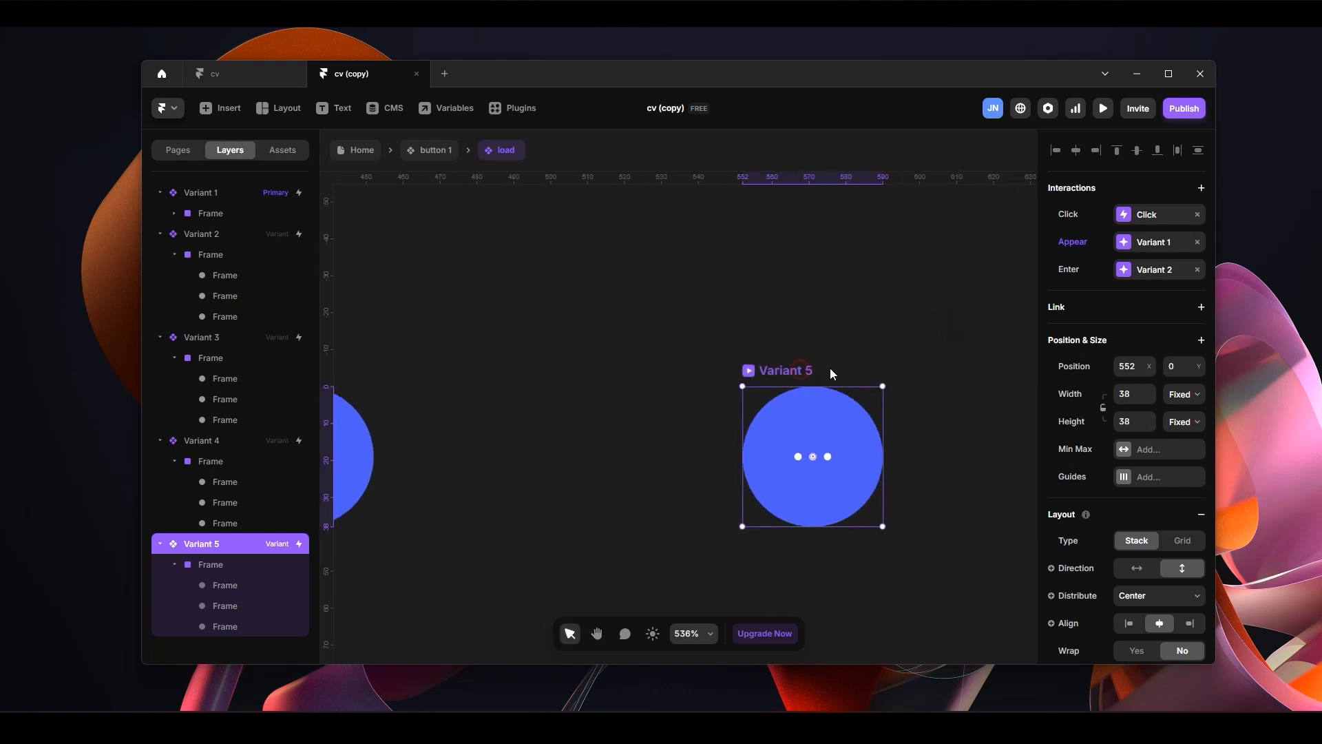
{"action": "scroll", "coordinate": [863, 398], "scroll_direction": "down", "scroll_amount": 10}
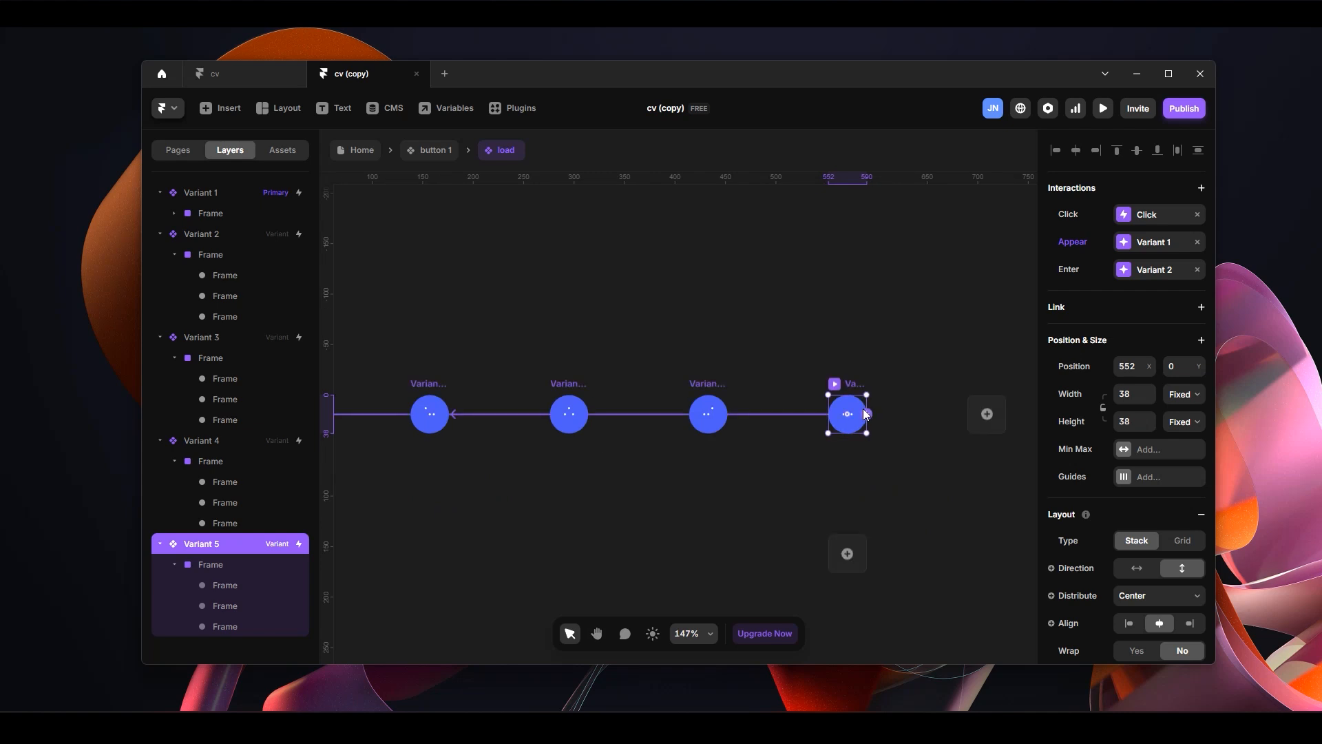
{"action": "scroll", "coordinate": [870, 362], "scroll_direction": "down", "scroll_amount": 3}
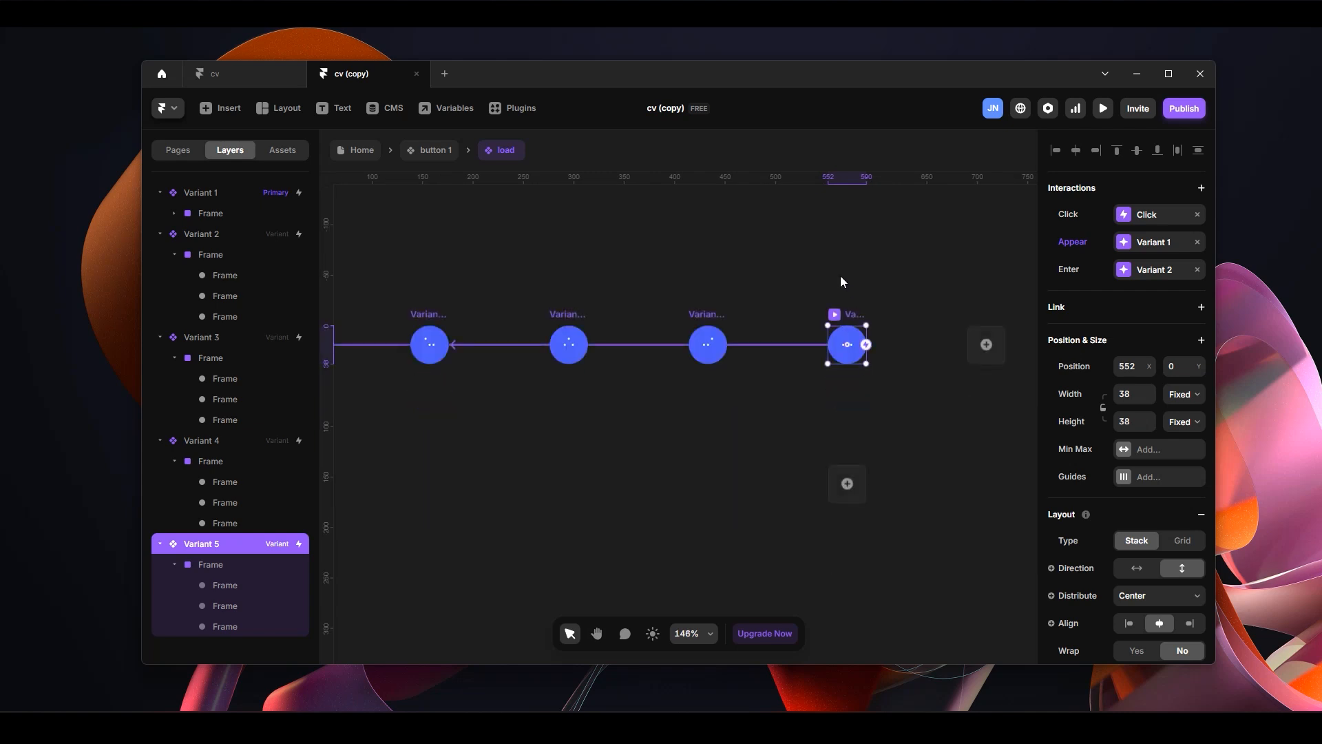
{"action": "scroll", "coordinate": [857, 351], "scroll_direction": "up", "scroll_amount": 2}
{"action": "scroll", "coordinate": [858, 351], "scroll_direction": "left", "scroll_amount": 3}
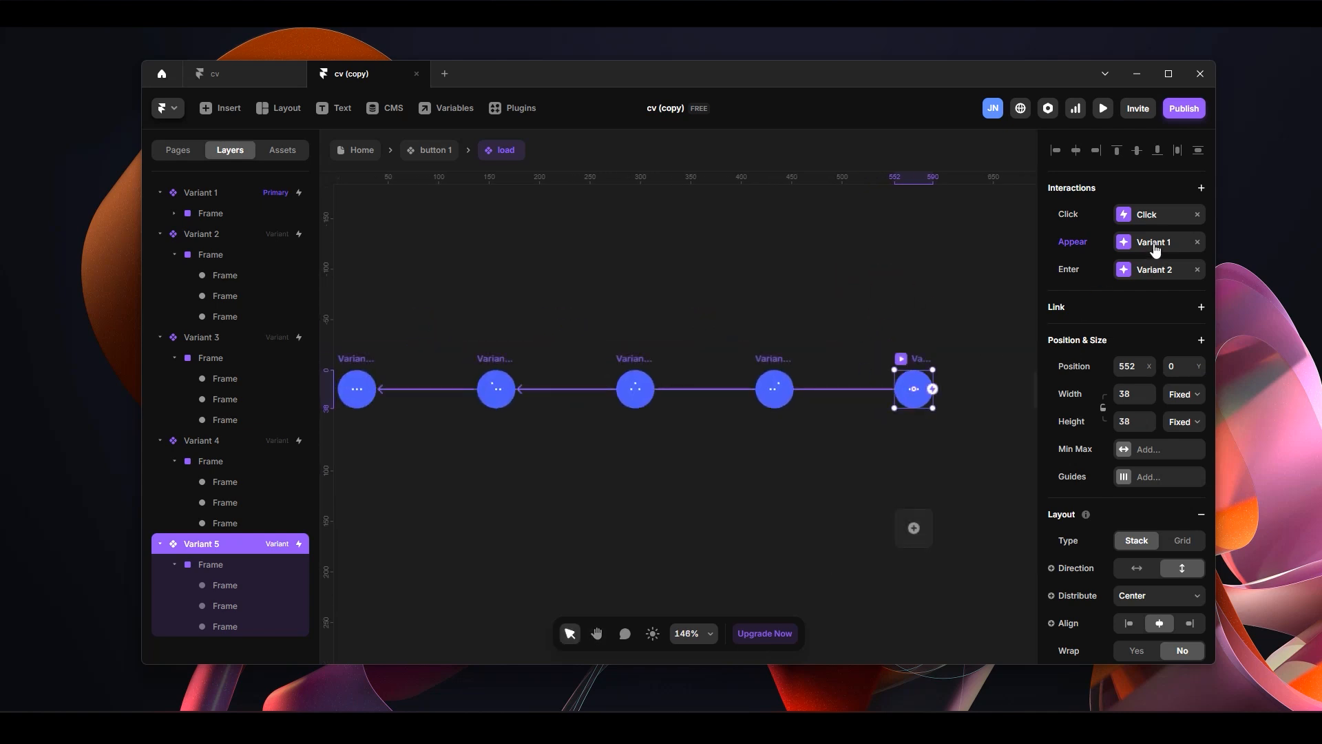
{"action": "left_click_drag", "start_coordinate": [934, 389], "coordinate": [370, 391]}
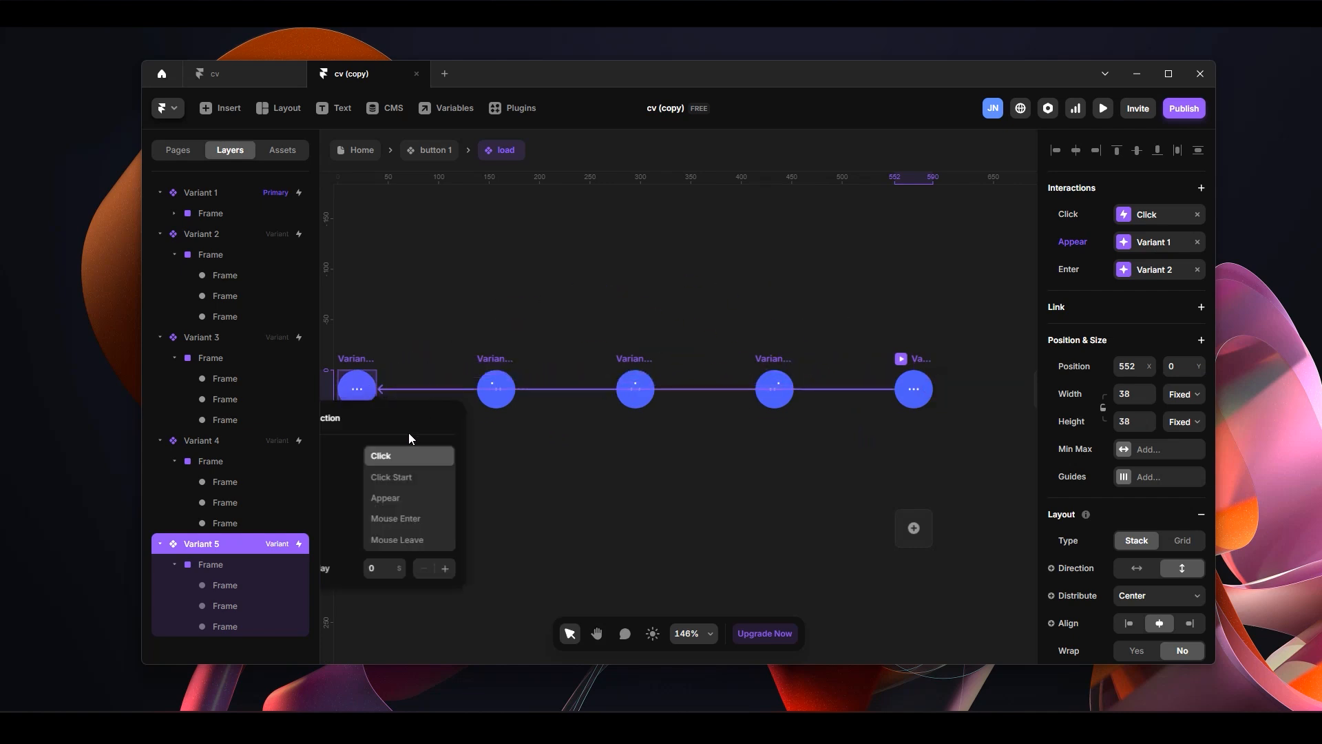
{"action": "left_click", "coordinate": [412, 500]}
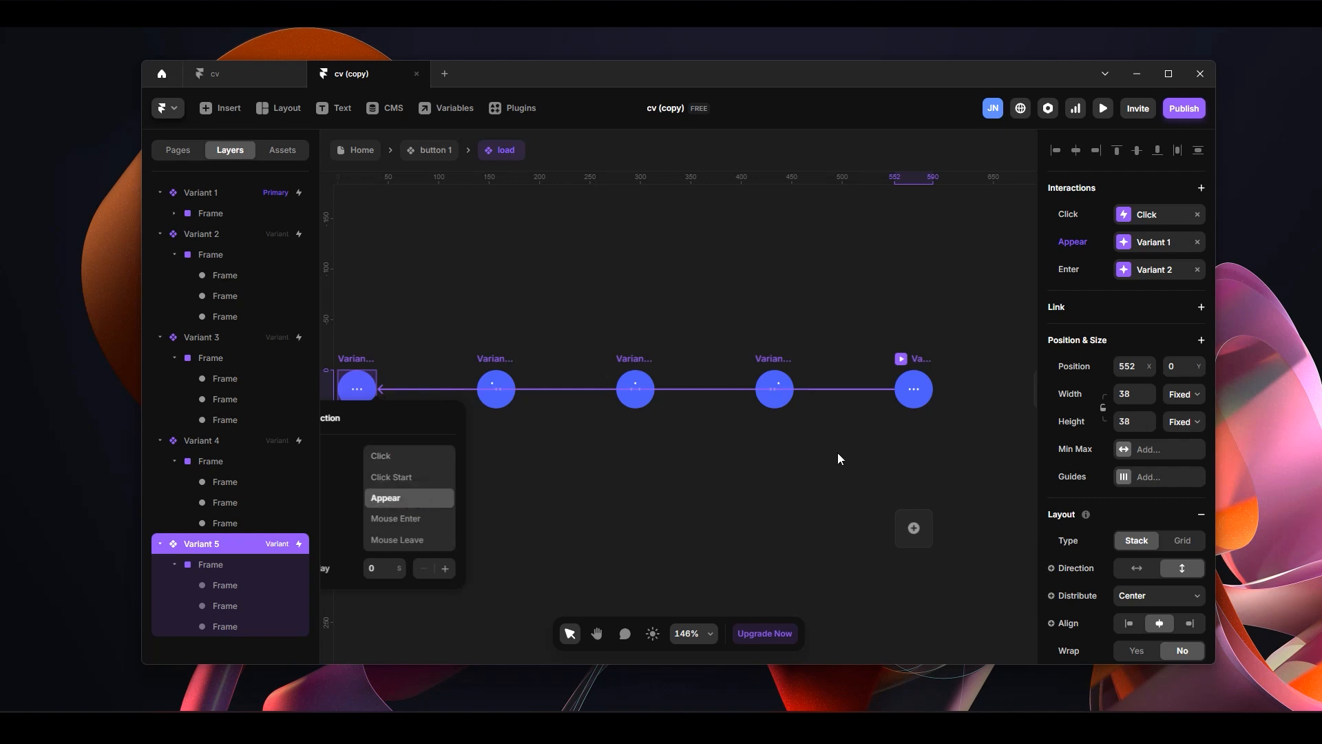
{"action": "left_click", "coordinate": [892, 441]}
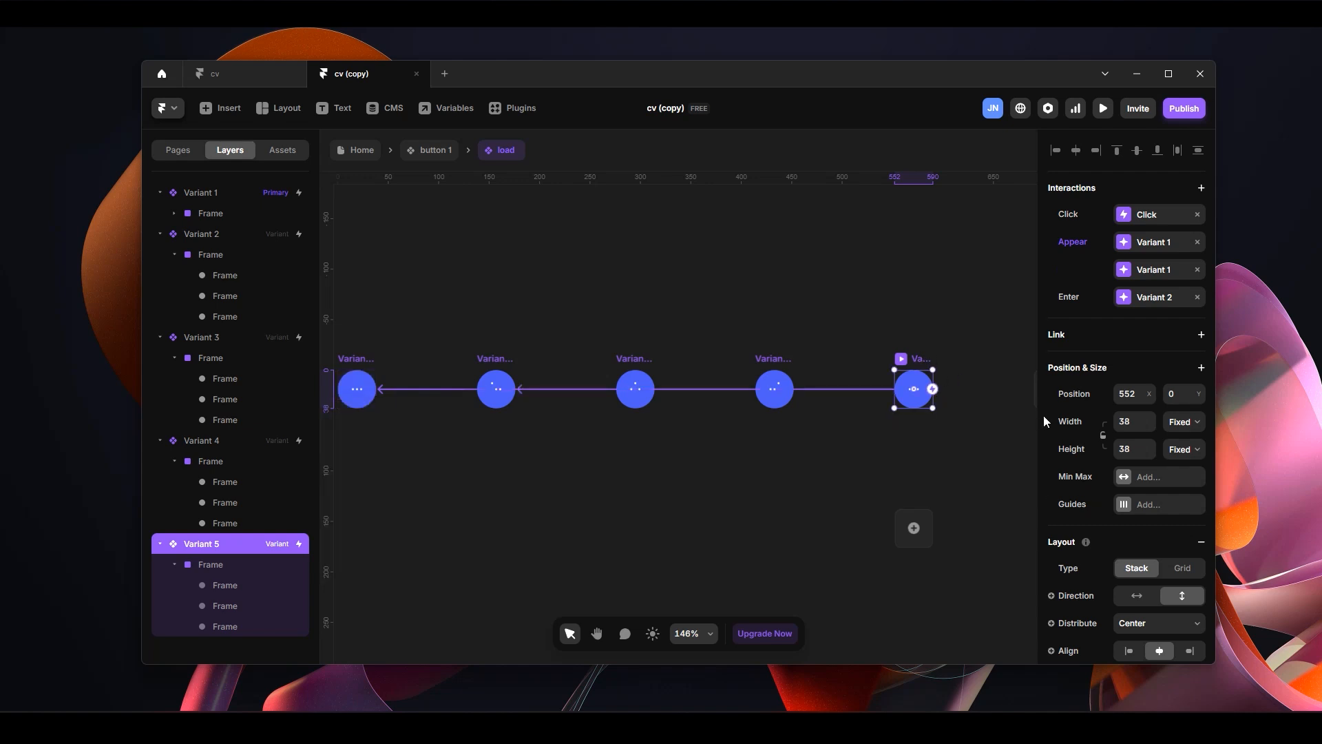
Set the transition of Variant 5 to Instant
{"action": "scroll", "coordinate": [1110, 484], "scroll_direction": "down", "scroll_amount": 6}
{"action": "left_click", "coordinate": [1141, 517]}
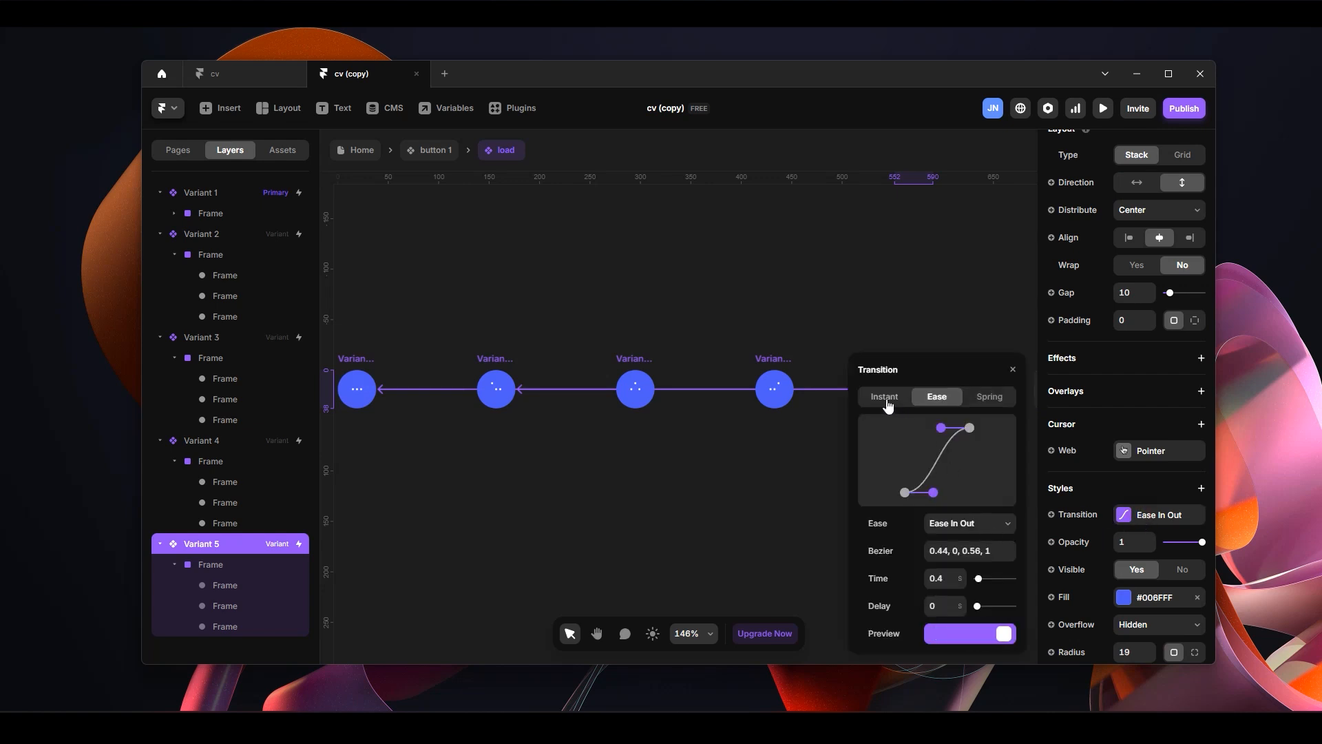
{"action": "left_click", "coordinate": [885, 396]}
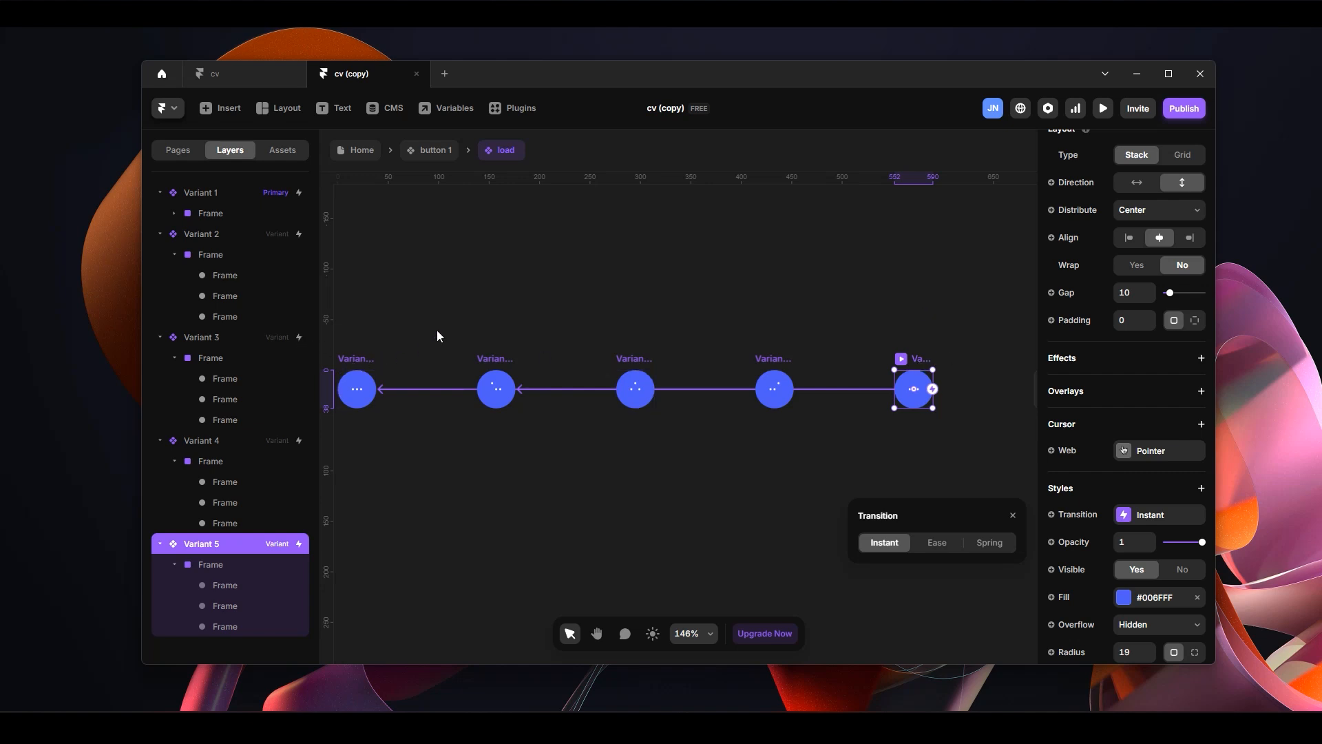
{"action": "left_click", "coordinate": [706, 290]}
Preview the load component from Variant 1 and return to the canvas
{"action": "scroll", "coordinate": [761, 293], "scroll_direction": "left", "scroll_amount": 3}
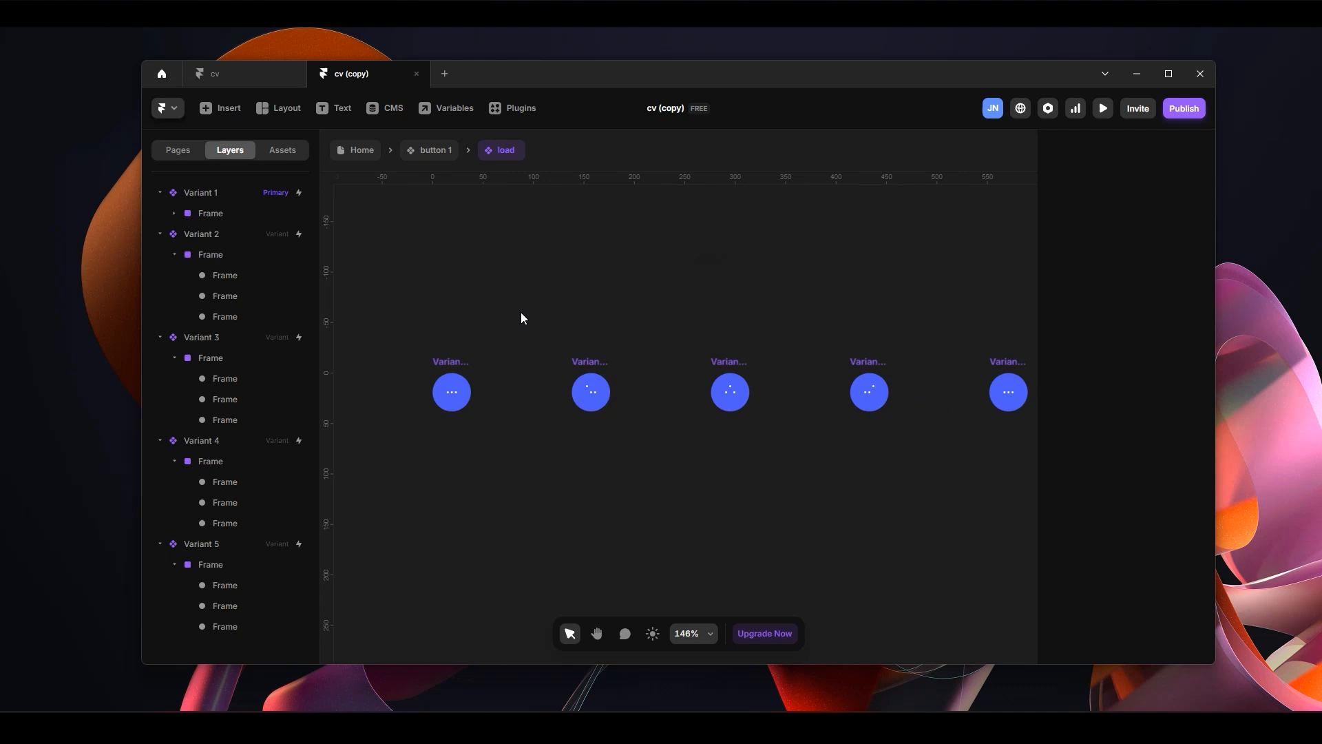
{"action": "left_click", "coordinate": [454, 365]}
{"action": "key", "text": "ctrl+p"}
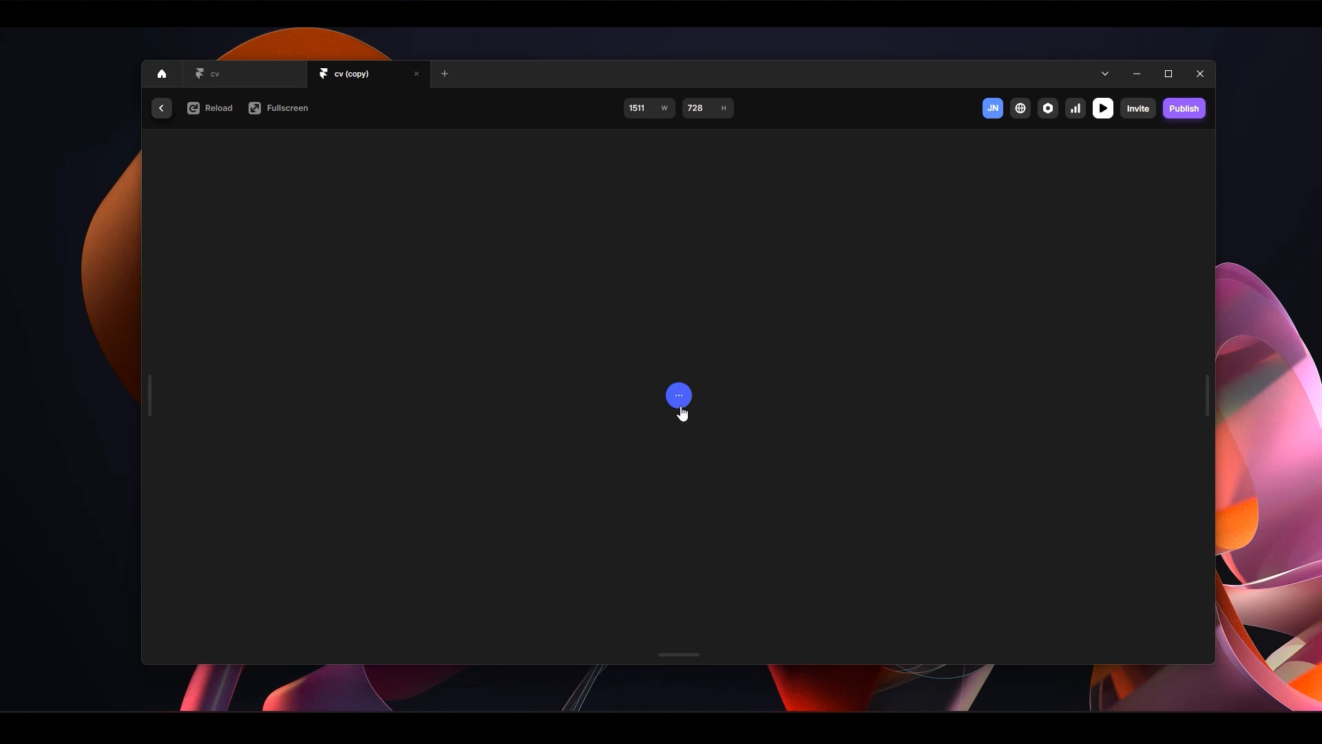
{"action": "left_click", "coordinate": [163, 109]}
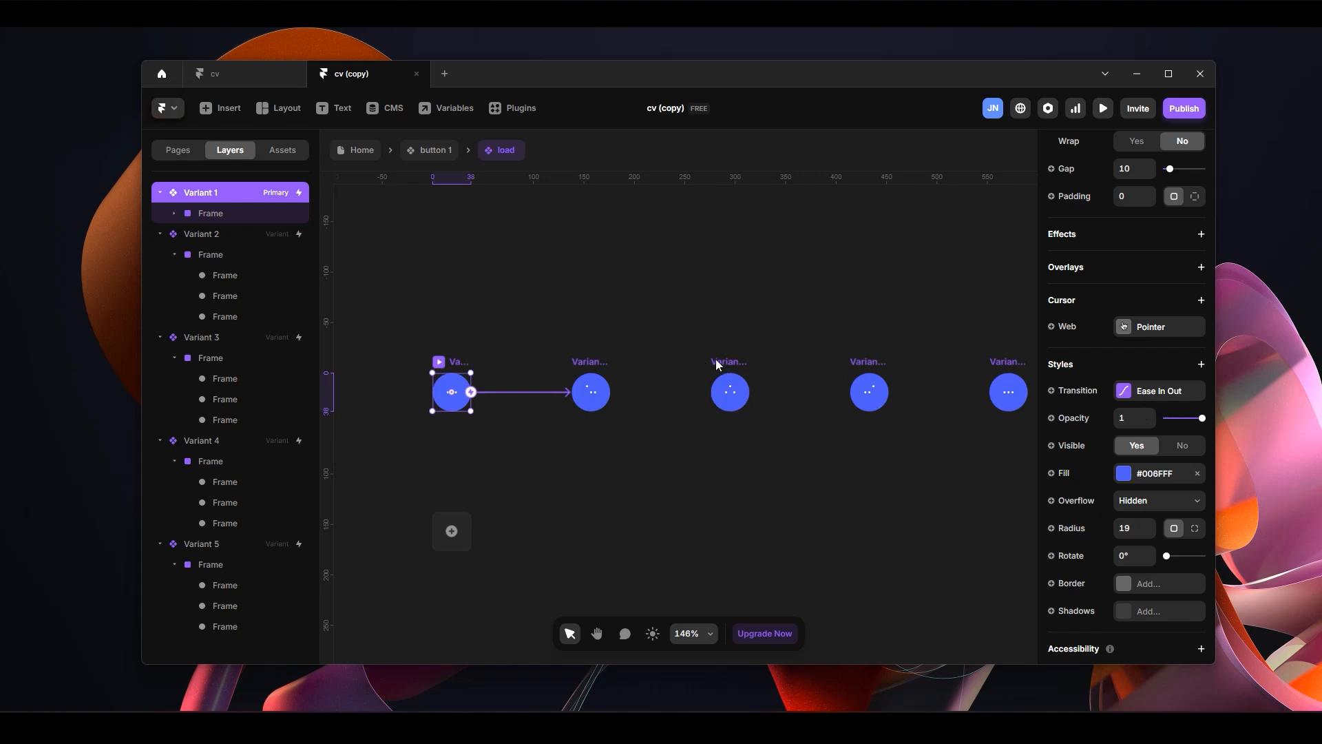
Go back to the button 1 component and preview it from Variant 2
{"action": "left_click", "coordinate": [714, 327]}
{"action": "key", "text": "space"}
{"action": "left_click_drag", "start_coordinate": [625, 287], "coordinate": [650, 300]}
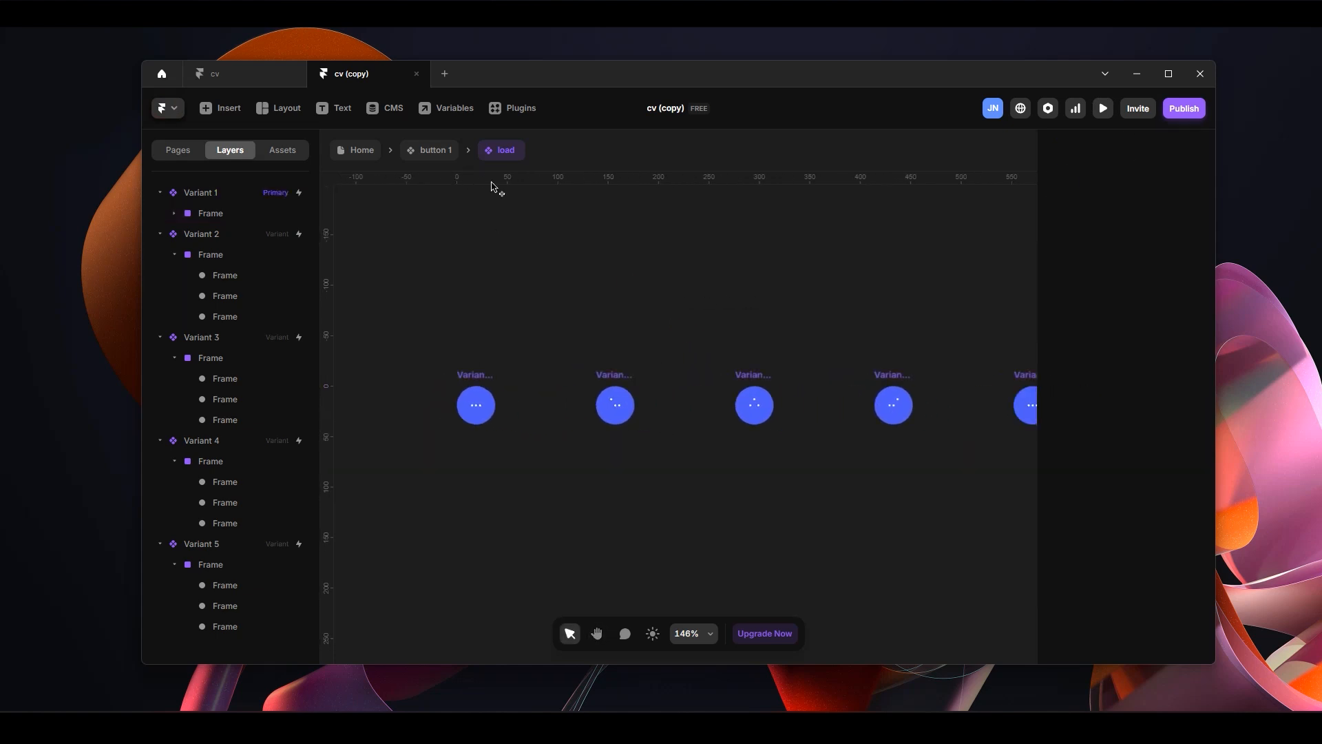
{"action": "left_click", "coordinate": [430, 150]}
{"action": "left_click", "coordinate": [593, 299]}
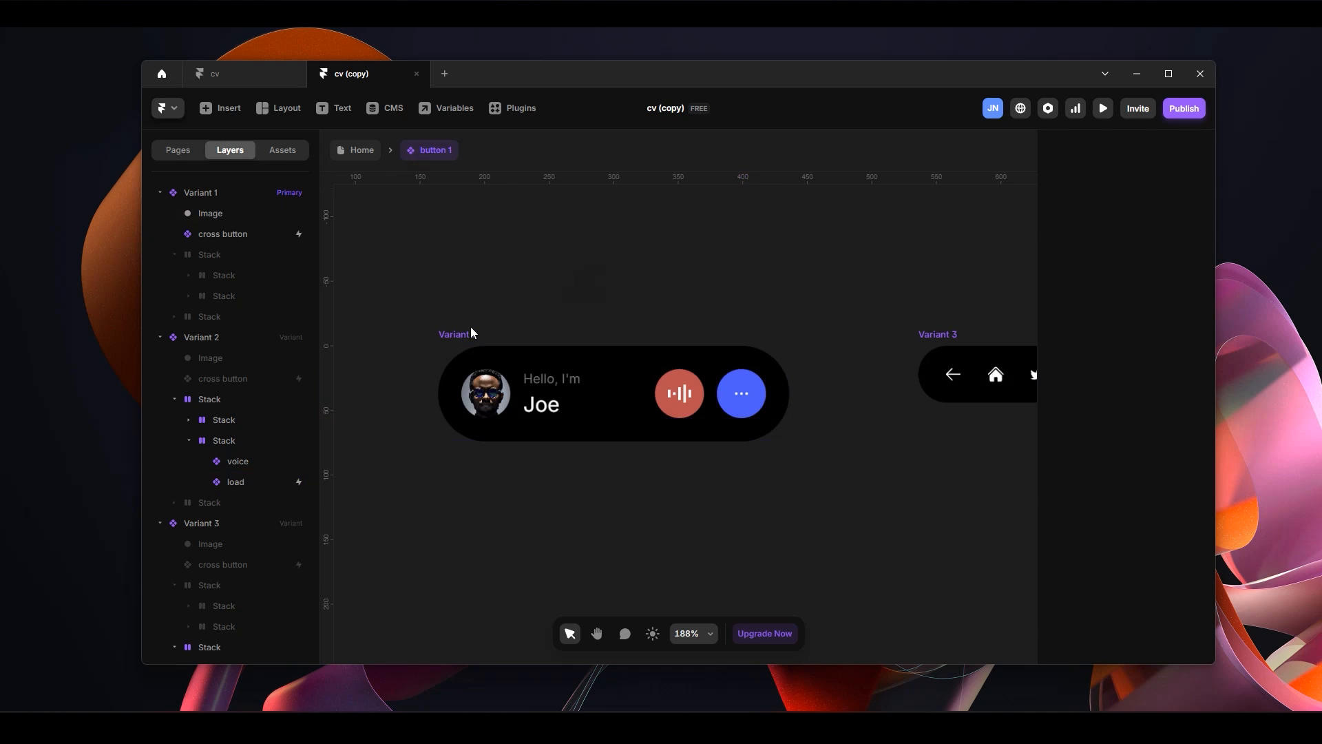
{"action": "left_click", "coordinate": [452, 333]}
{"action": "key", "text": "ctrl+p"}
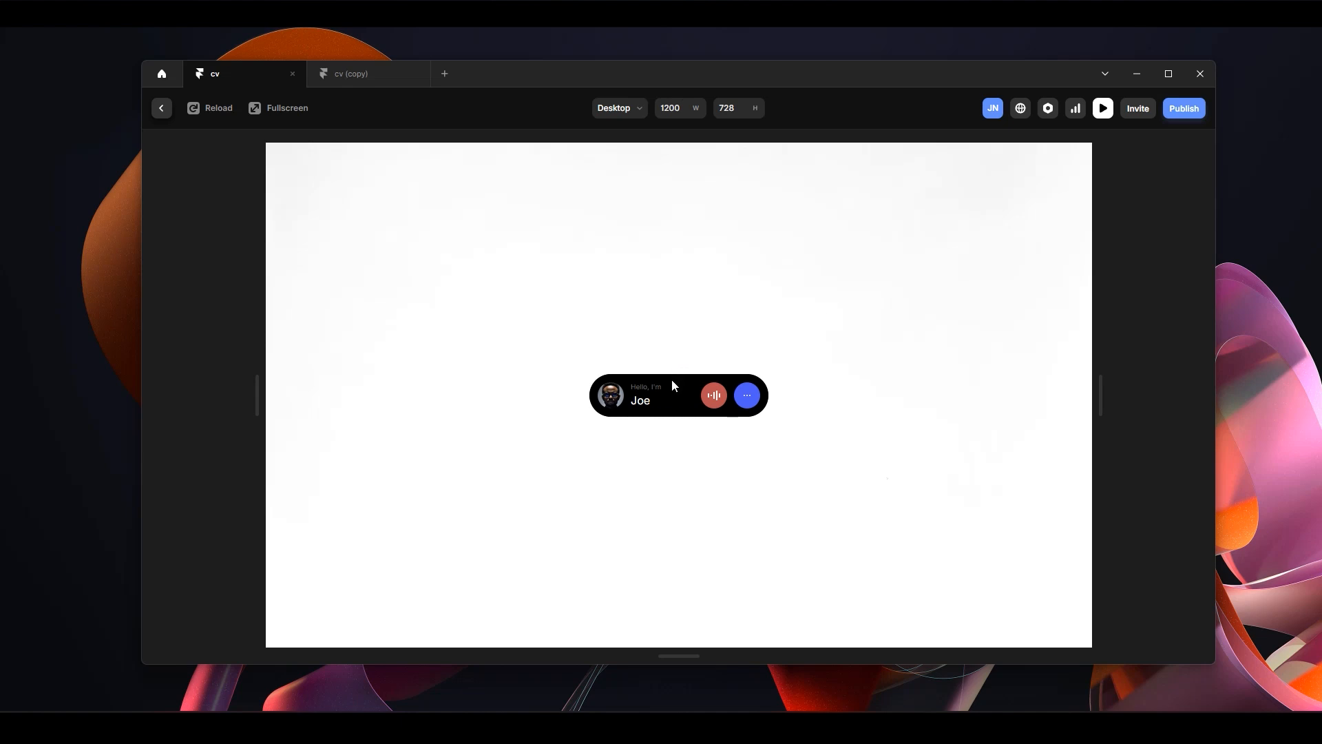
Test opening and closing the bio card from the red voice button in the cv project's preview, and return to cv (copy)
{"action": "left_click", "coordinate": [716, 403]}
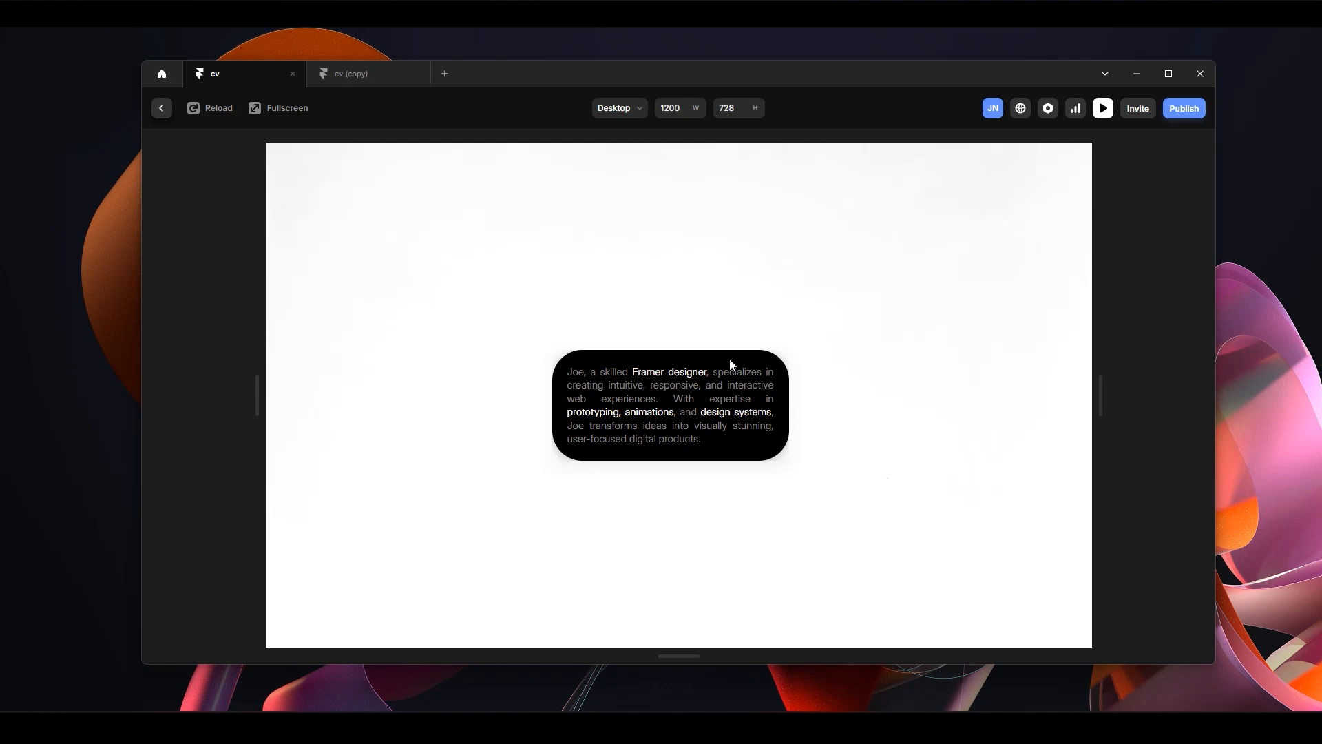
{"action": "left_click", "coordinate": [717, 407]}
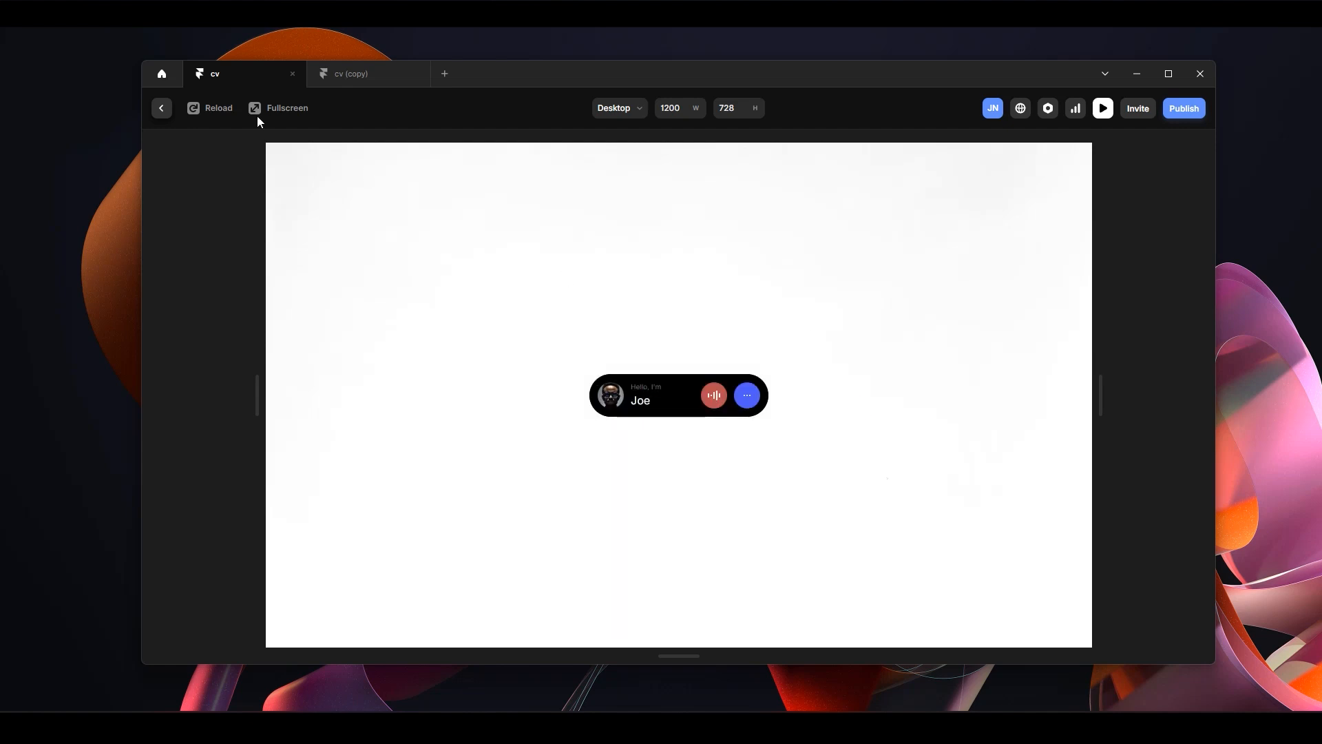
{"action": "left_click", "coordinate": [350, 80]}
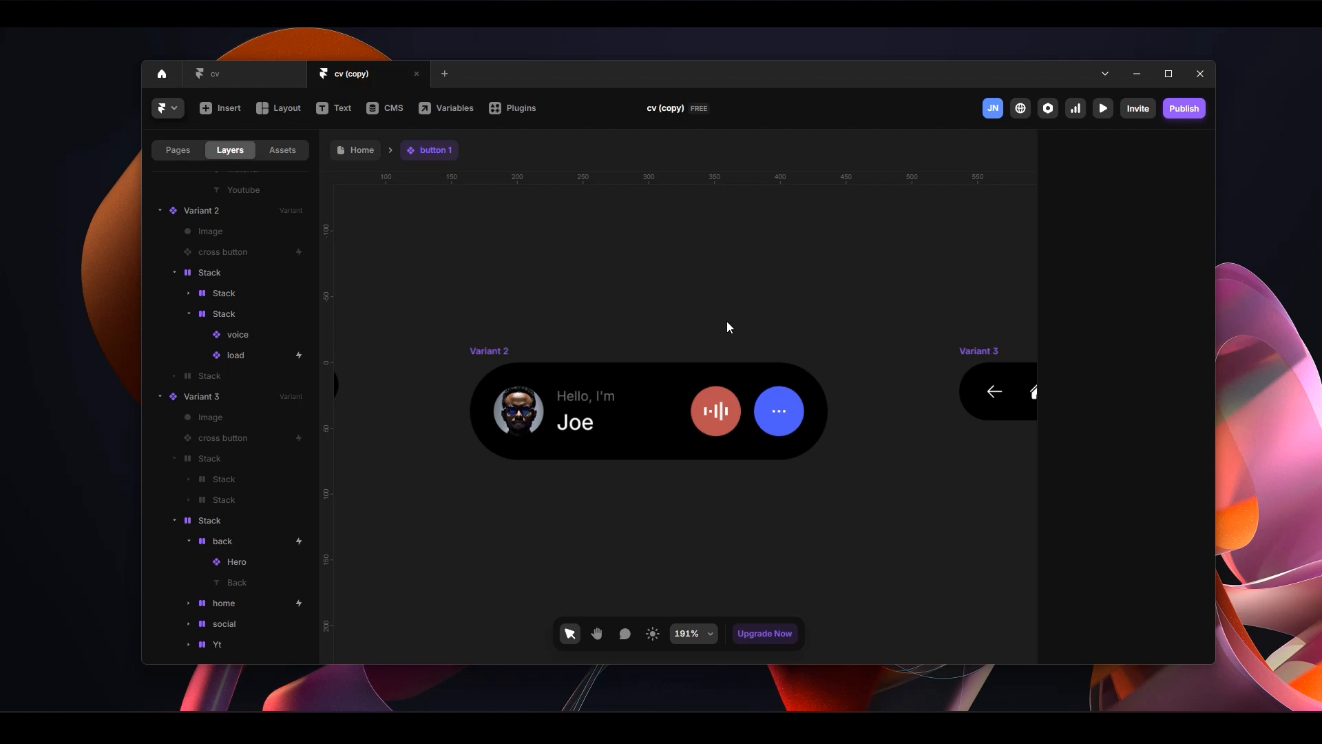
Add an overlay to the red voice button in Variant 2, and leave overlay editing
{"action": "left_click", "coordinate": [731, 431]}
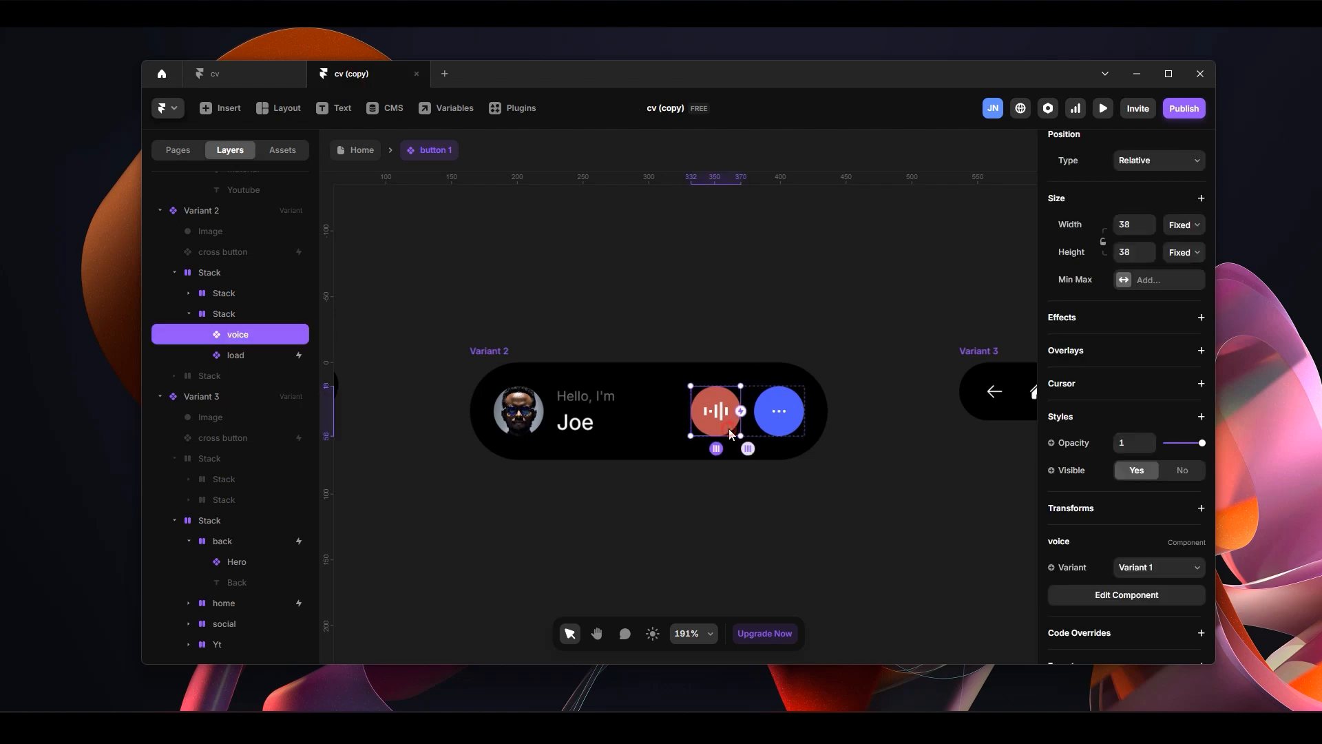
{"action": "left_click", "coordinate": [235, 313]}
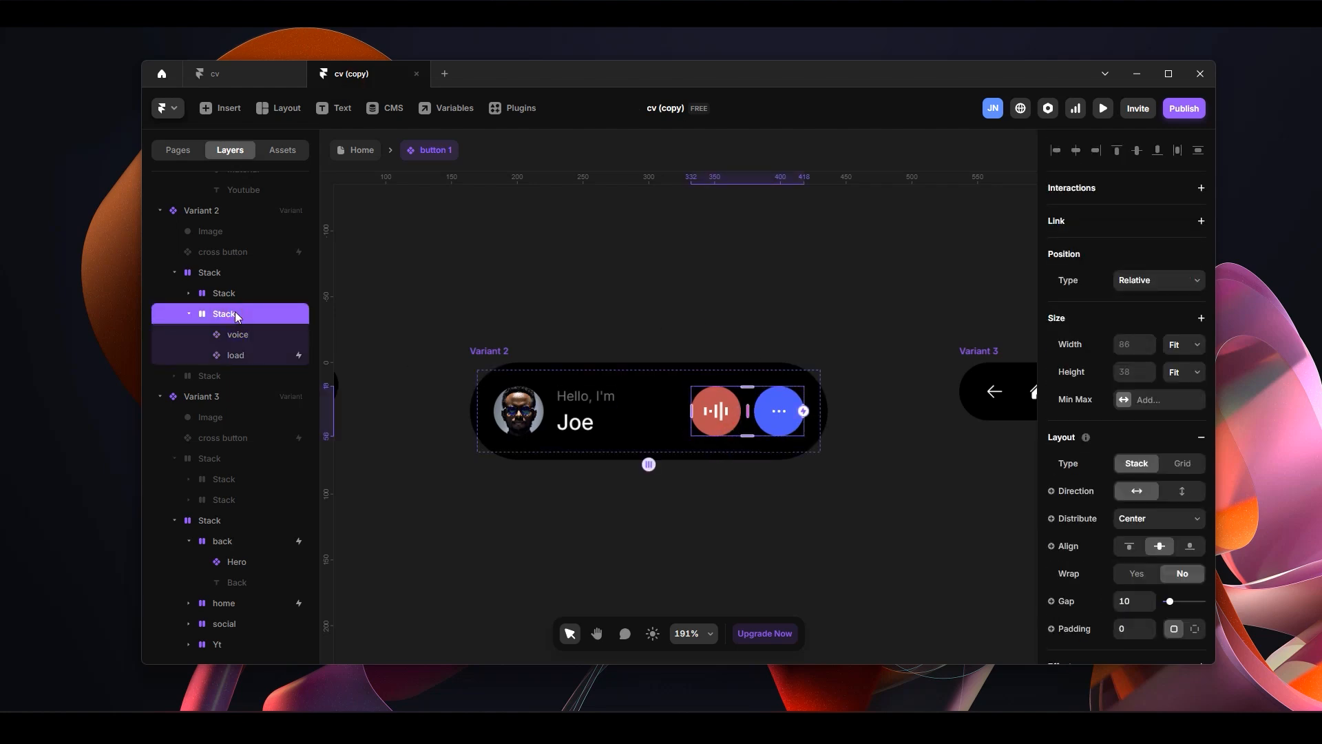
{"action": "left_click", "coordinate": [252, 338]}
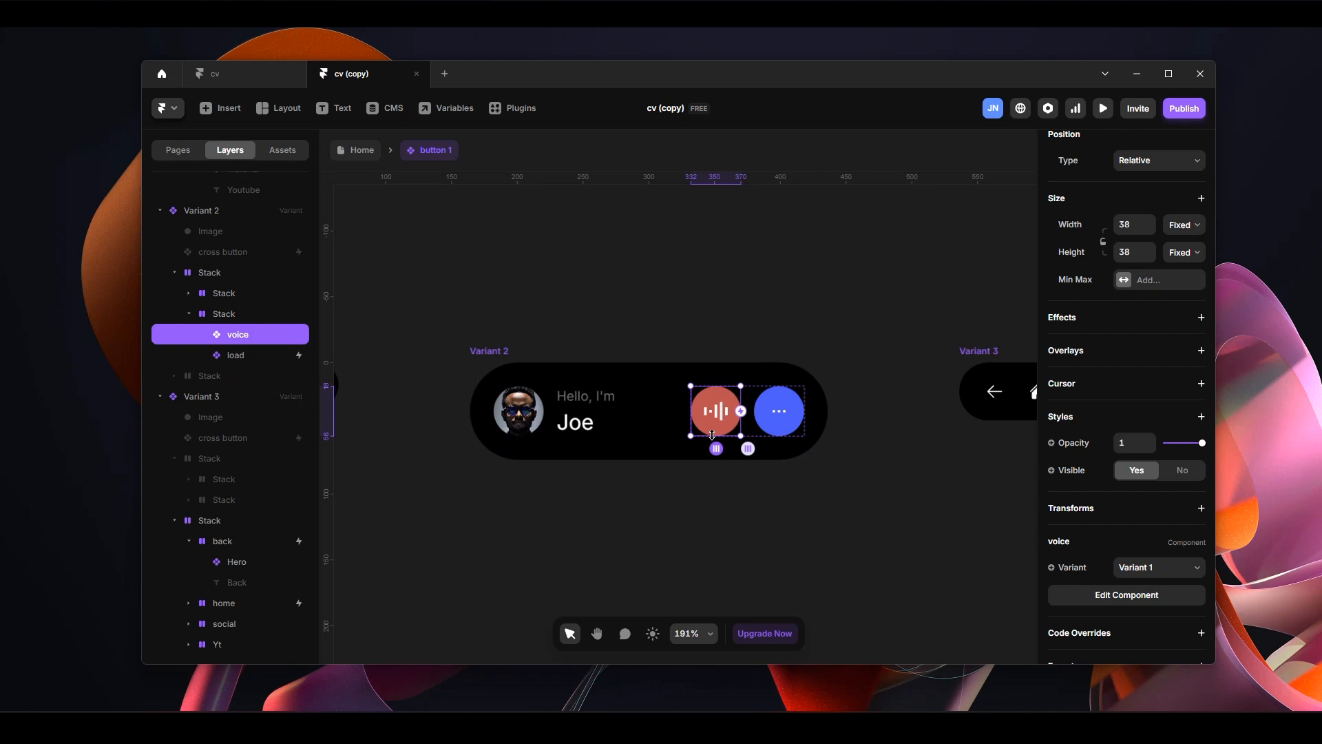
{"action": "left_click", "coordinate": [1202, 351]}
{"action": "scroll", "coordinate": [882, 443], "scroll_direction": "down", "scroll_amount": 5}
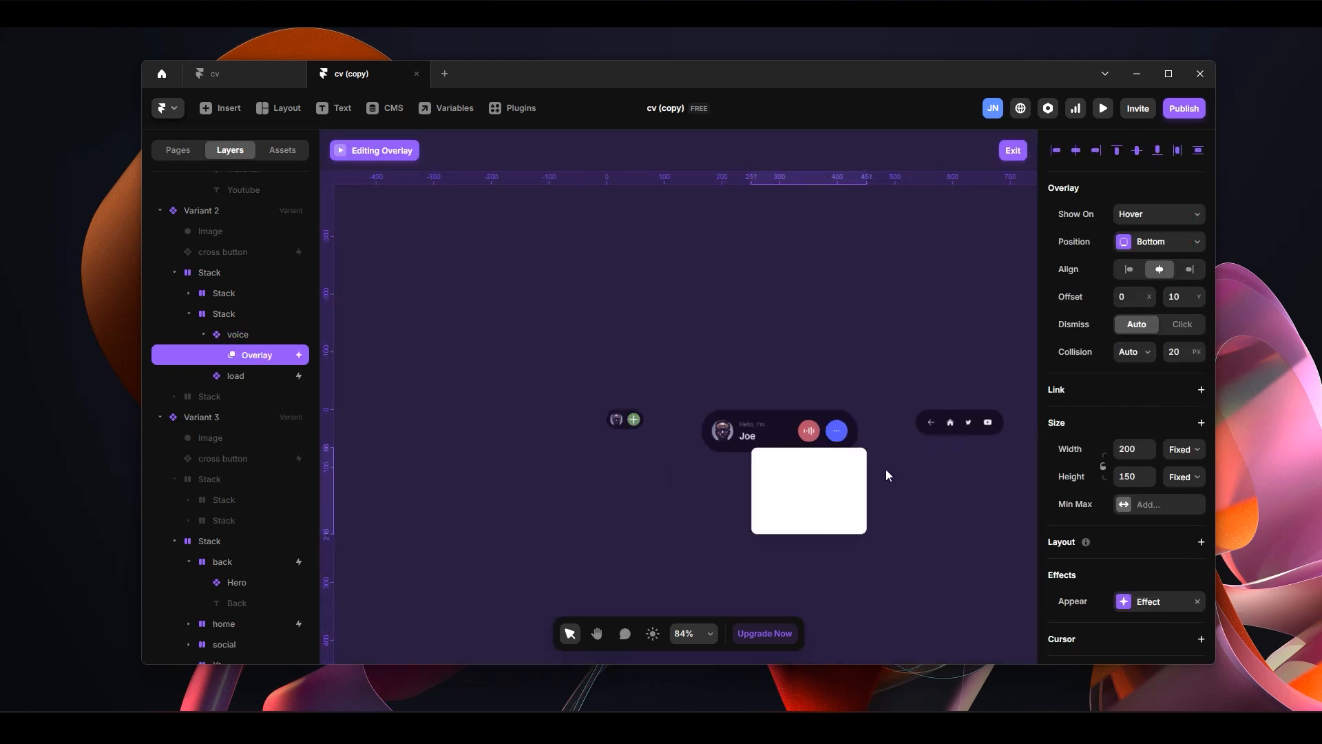
{"action": "scroll", "coordinate": [887, 475], "scroll_direction": "down", "scroll_amount": 1}
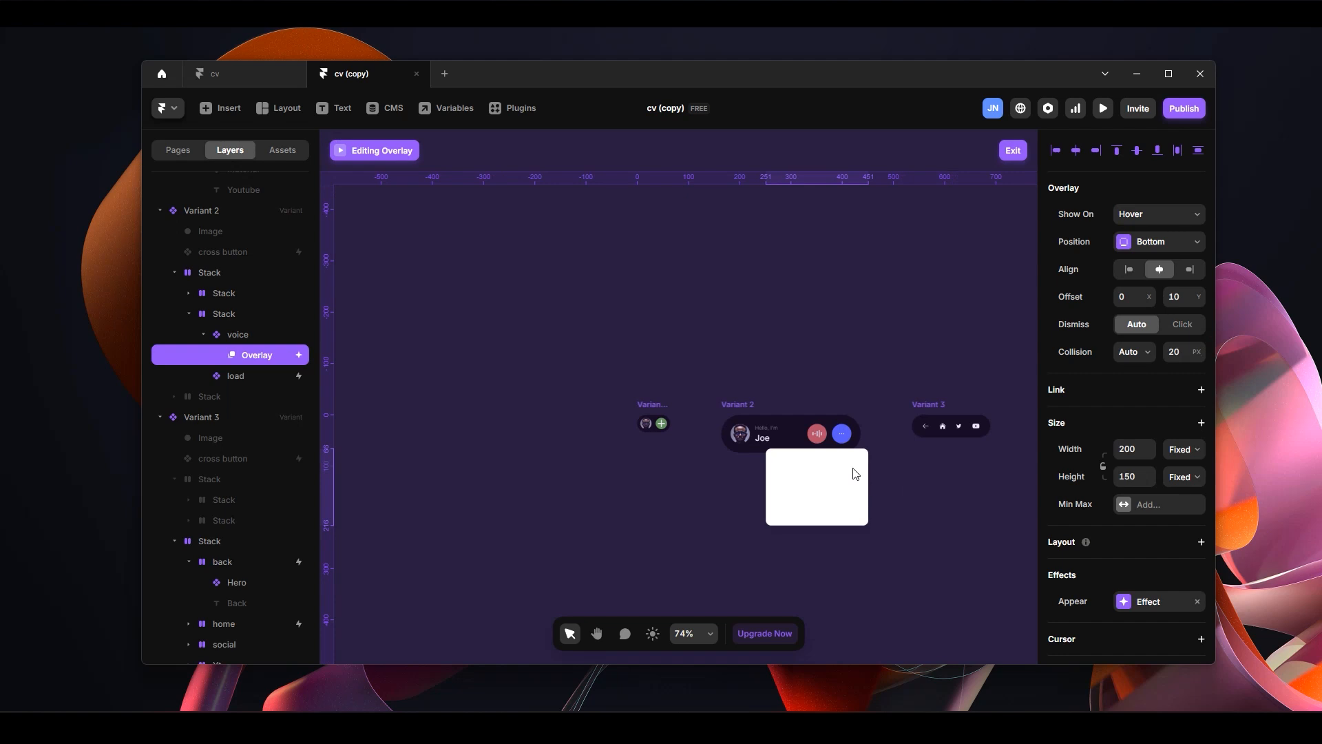
{"action": "scroll", "coordinate": [854, 469], "scroll_direction": "down", "scroll_amount": 2}
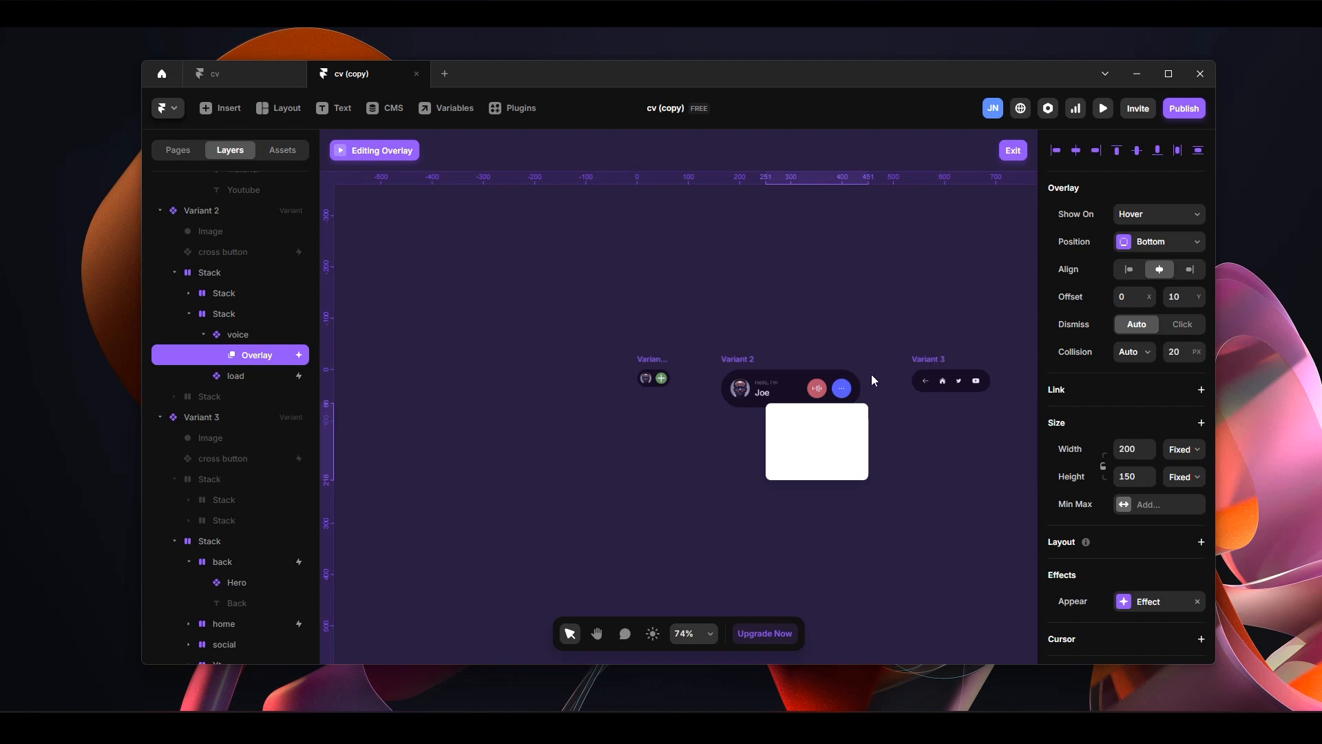
{"action": "left_click", "coordinate": [970, 232]}
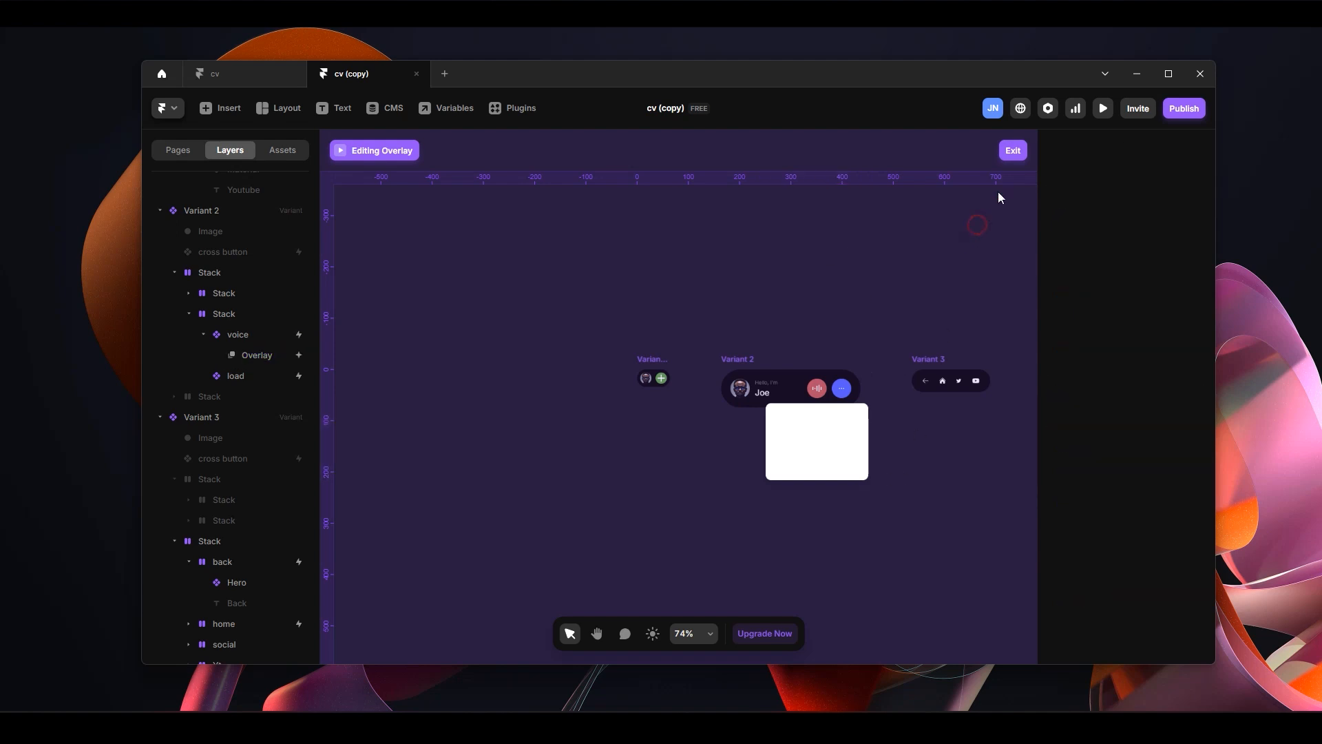
{"action": "left_click", "coordinate": [1013, 151]}
Return to the Home page and copy the black bio text stack below the ASSETS frame
{"action": "left_click", "coordinate": [354, 154]}
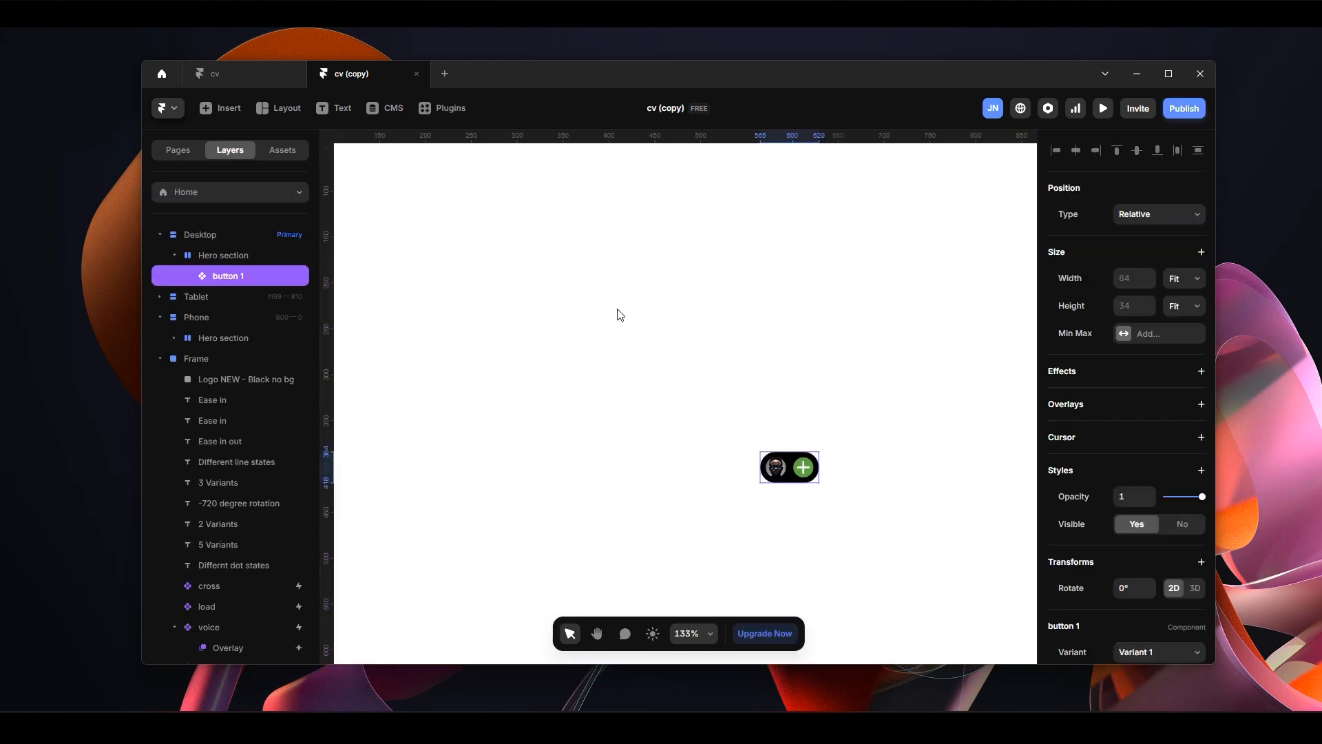
{"action": "scroll", "coordinate": [706, 332], "scroll_direction": "down", "scroll_amount": 5}
{"action": "key", "text": "space"}
{"action": "left_click_drag", "start_coordinate": [563, 470], "coordinate": [697, 474]}
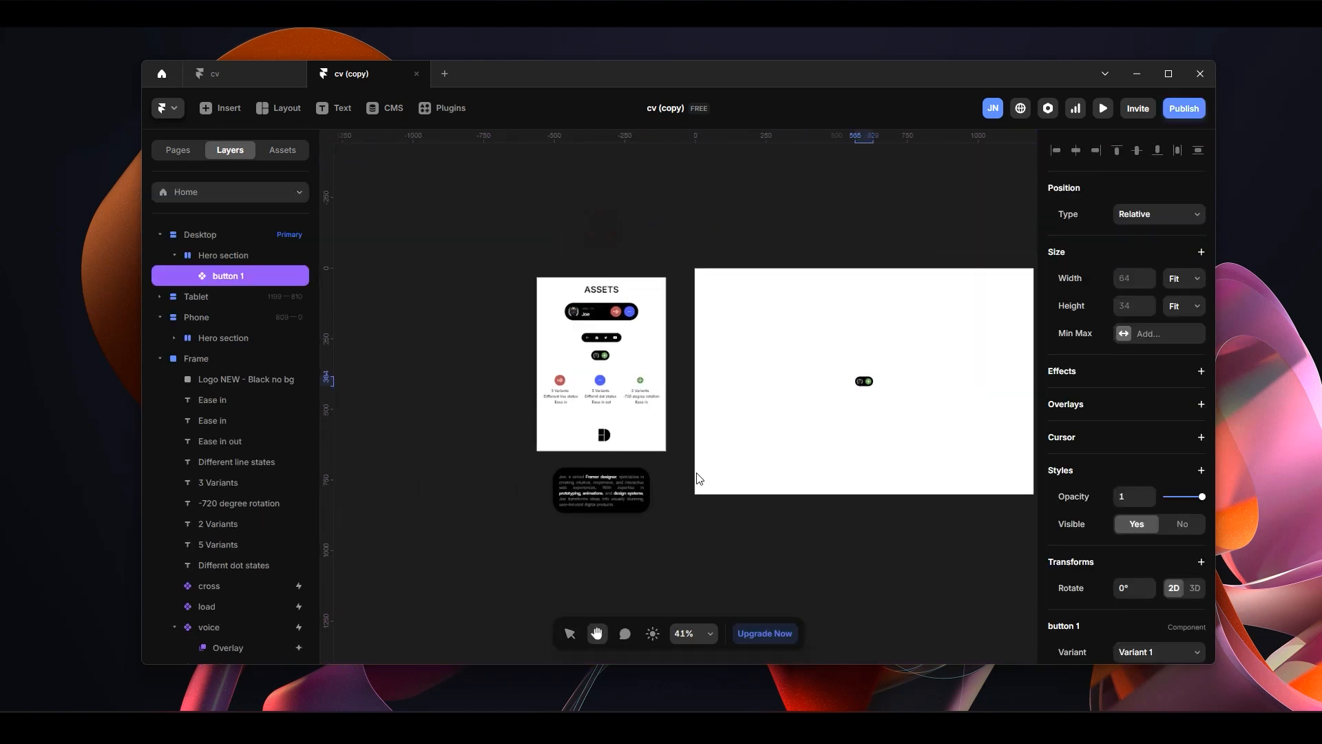
{"action": "scroll", "coordinate": [603, 531], "scroll_direction": "up", "scroll_amount": 5}
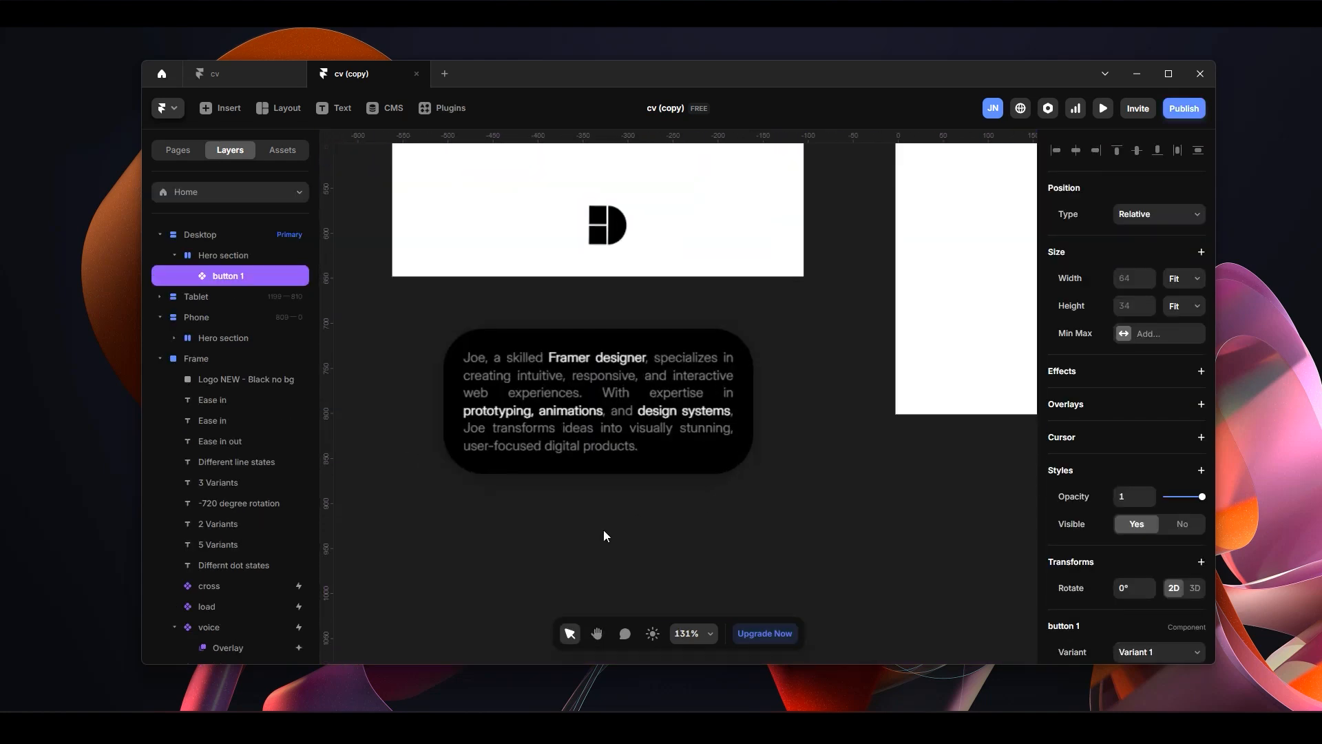
{"action": "left_click", "coordinate": [460, 338]}
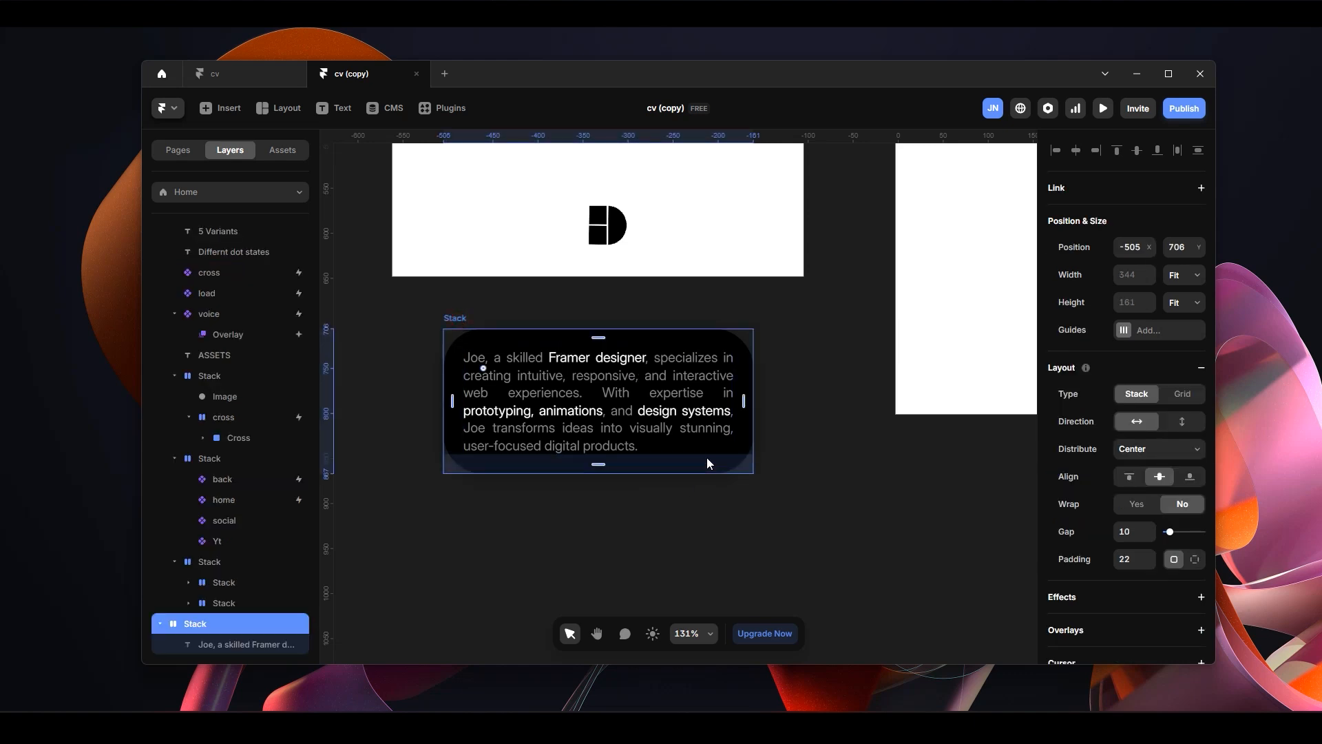
Reopen the button 1 component and paste the bio stack into the voice button's overlay in Variant 2
{"action": "key", "text": "space"}
{"action": "left_click_drag", "start_coordinate": [873, 434], "coordinate": [518, 503]}
{"action": "left_click_drag", "start_coordinate": [767, 348], "coordinate": [921, 375]}
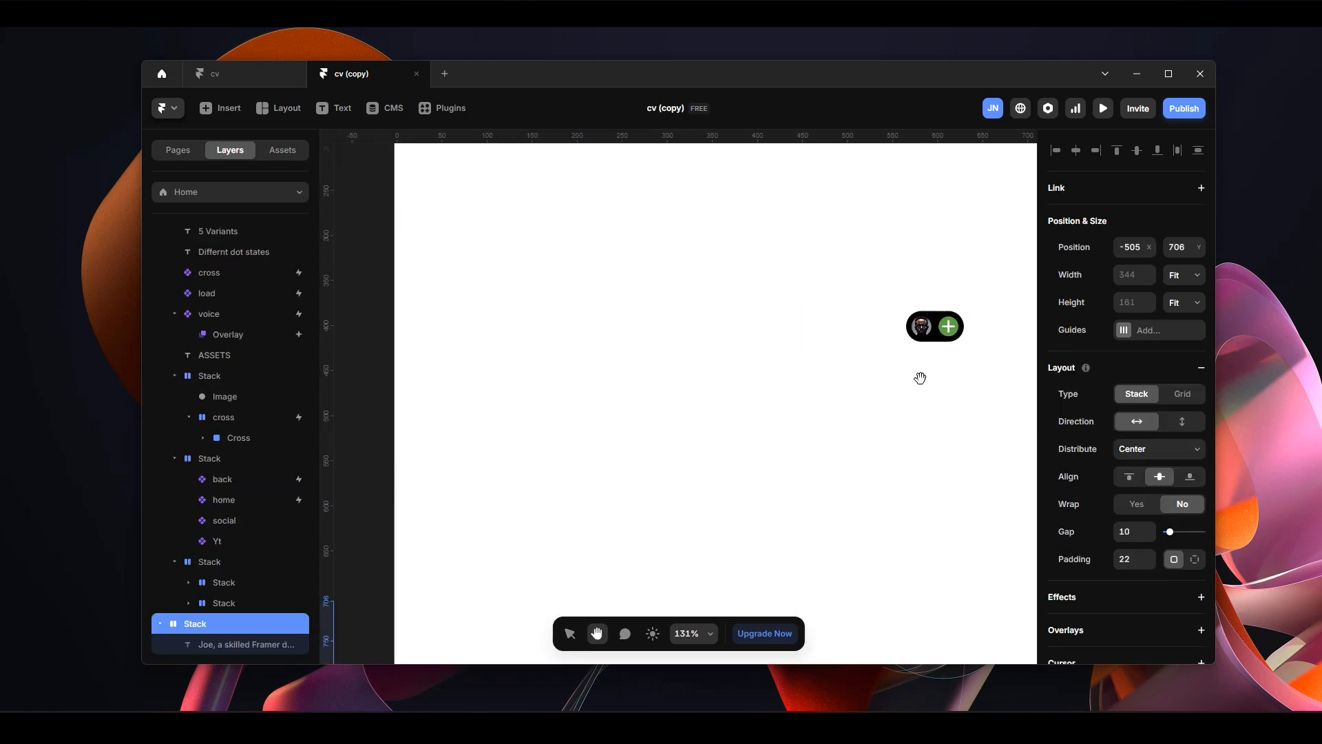
{"action": "double_click", "coordinate": [922, 332]}
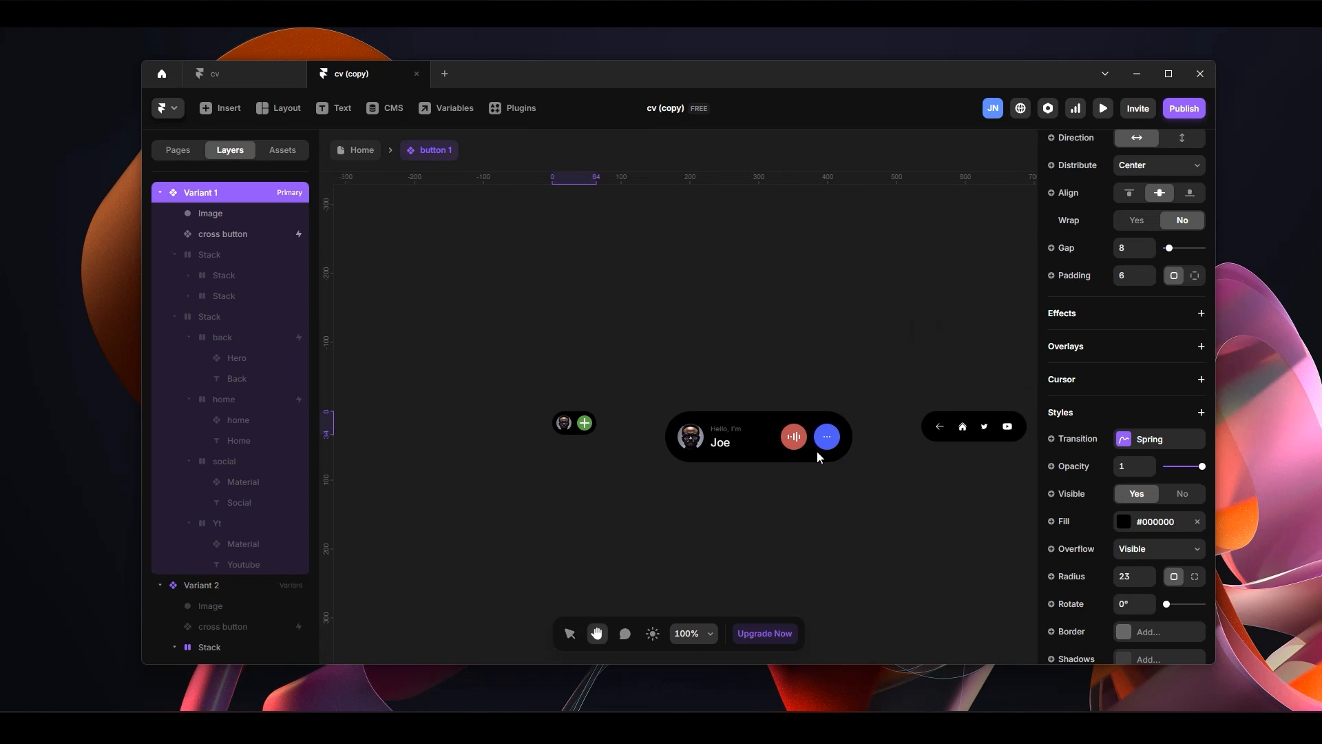
{"action": "left_click", "coordinate": [794, 436]}
{"action": "left_click", "coordinate": [261, 446]}
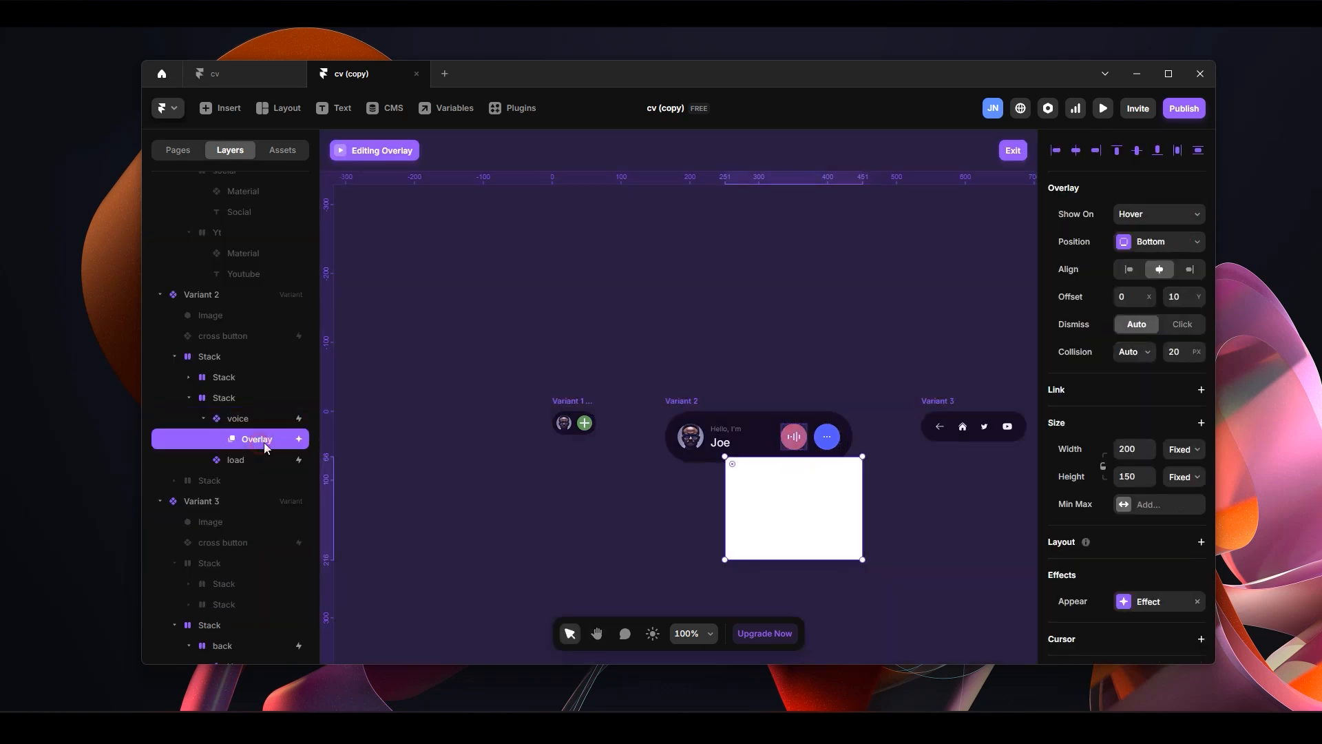
{"action": "scroll", "coordinate": [809, 519], "scroll_direction": "down", "scroll_amount": 2}
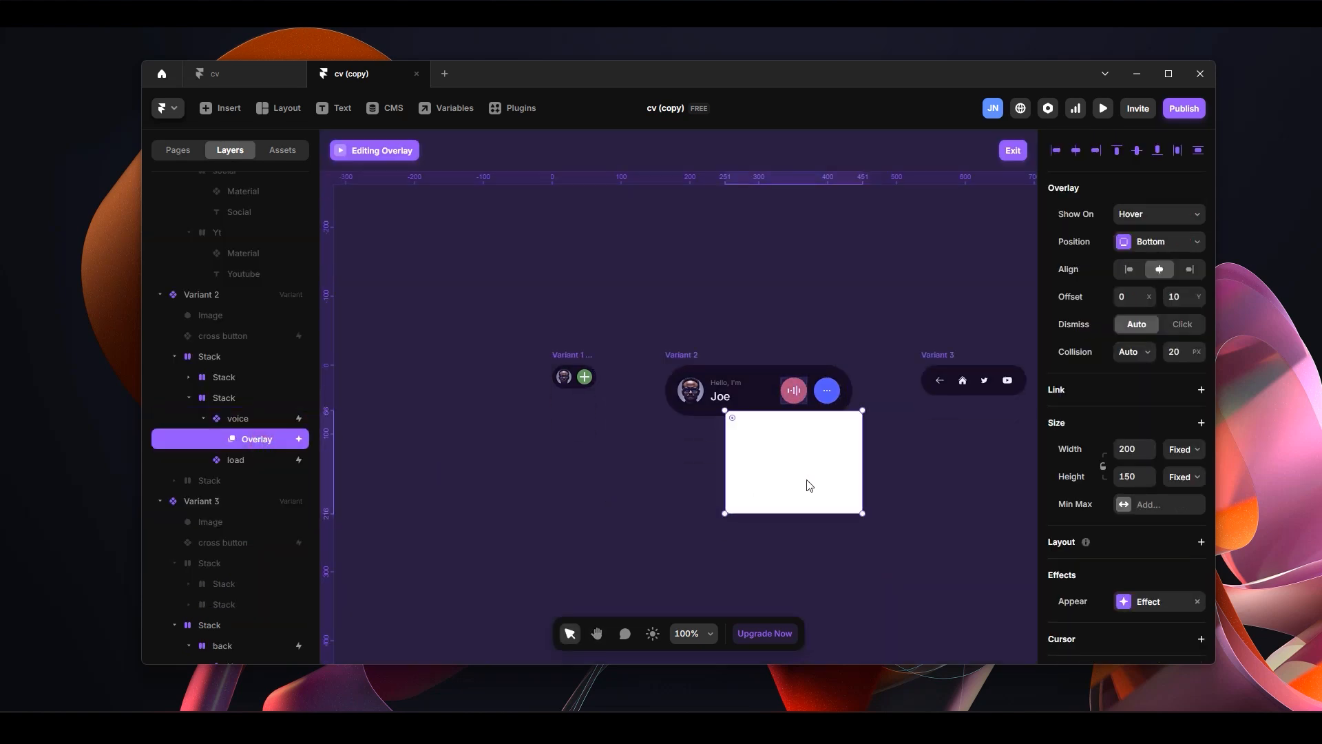
{"action": "key", "text": "ctrl+v"}
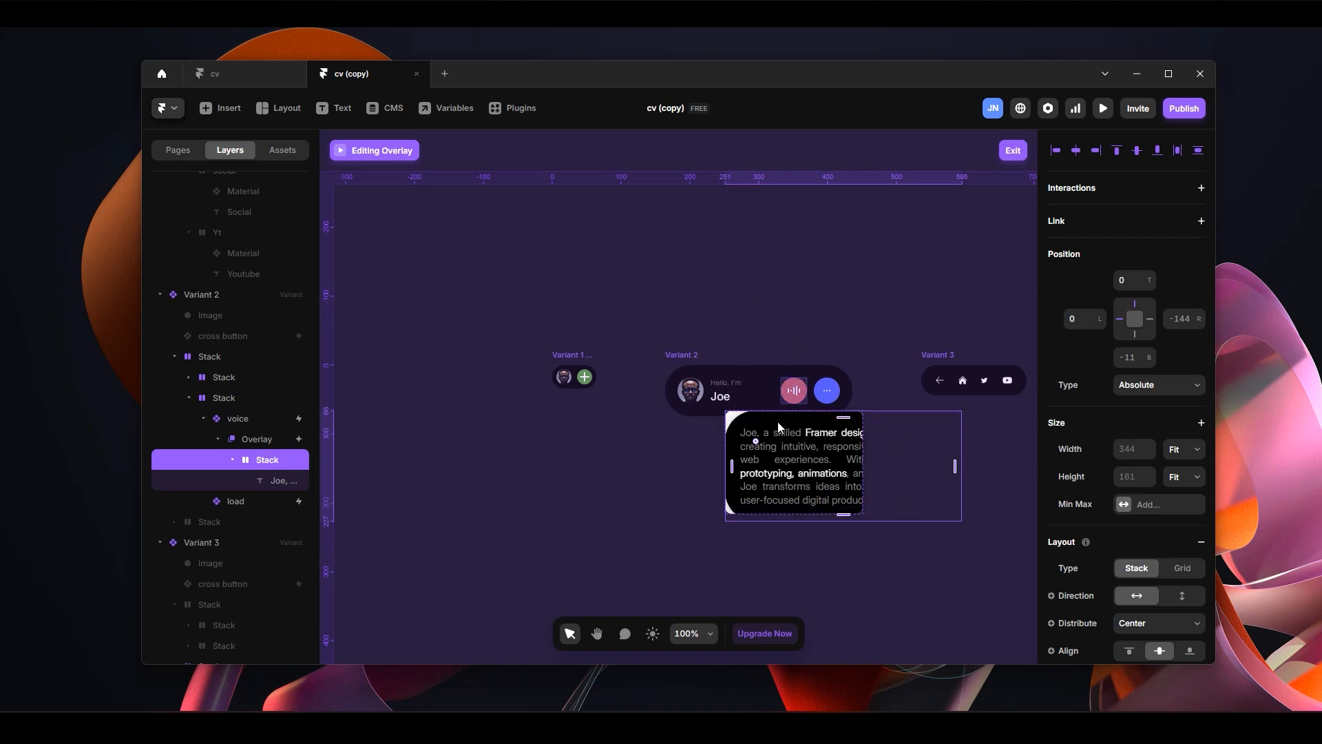
Set both the width and the height of the voice overlay to Fit Content
{"action": "left_click", "coordinate": [282, 441]}
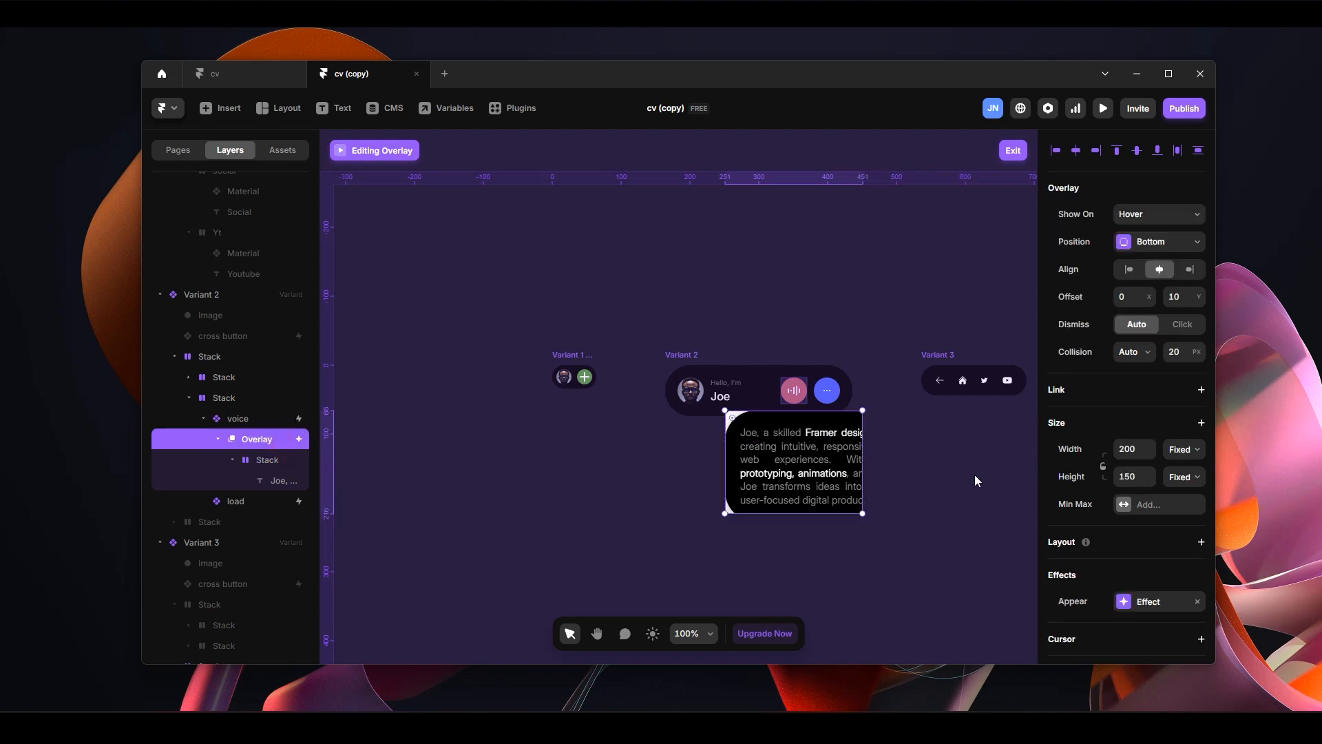
{"action": "left_click", "coordinate": [1186, 450]}
{"action": "left_click", "coordinate": [1187, 521]}
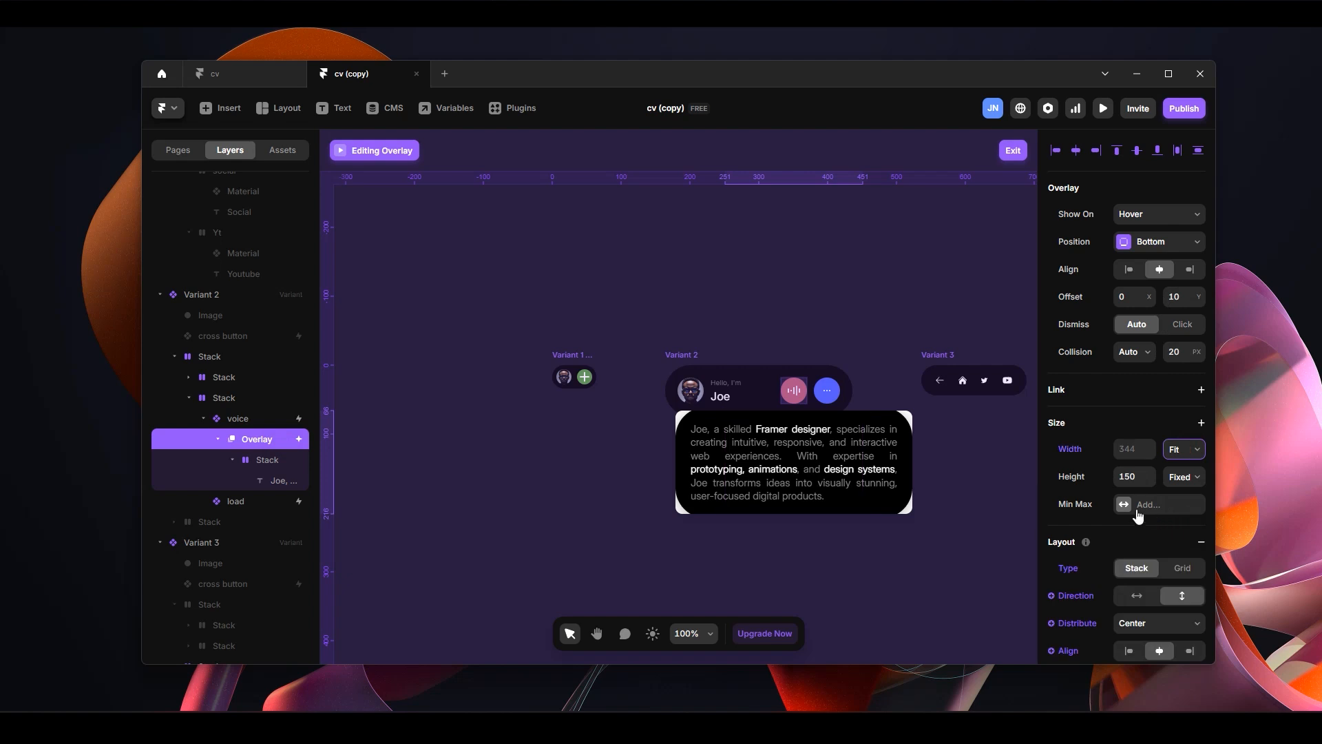
{"action": "left_click", "coordinate": [1183, 478]}
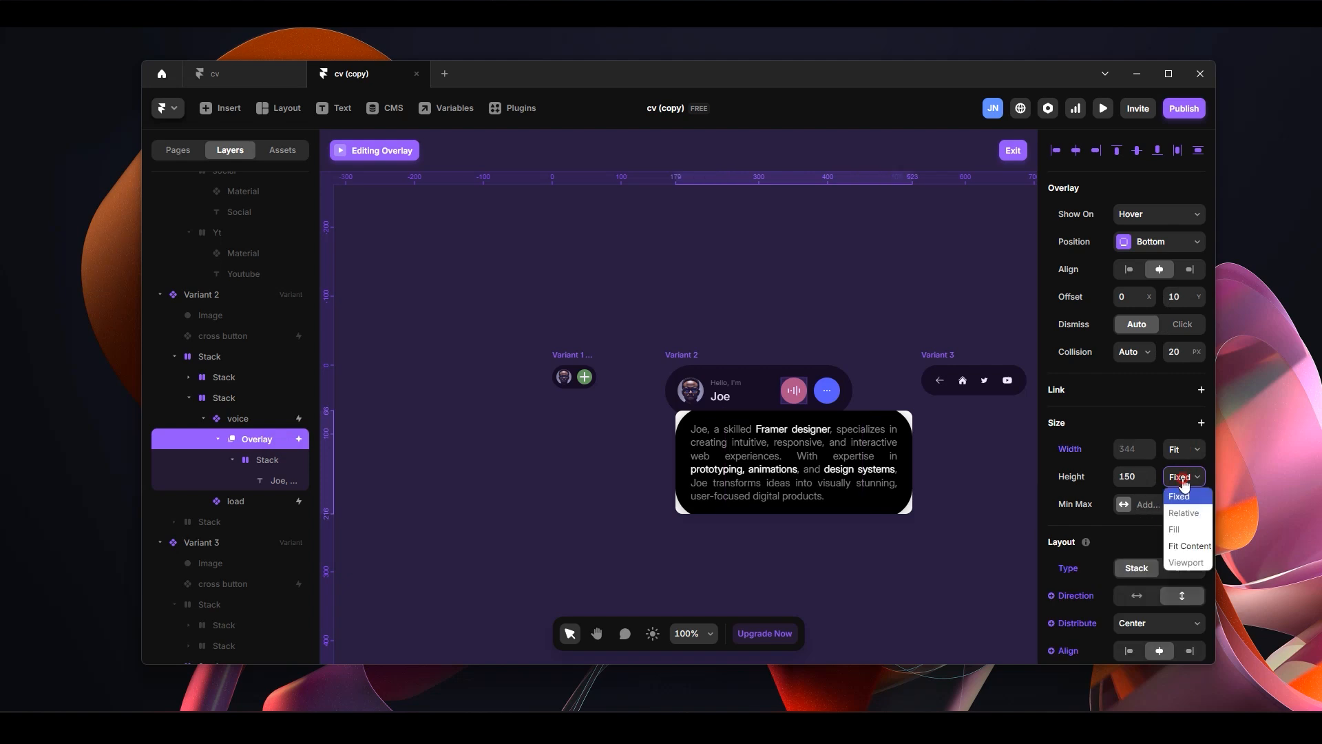
{"action": "left_click", "coordinate": [1190, 545]}
Remove the white fill from the overlay behind the bio card
{"action": "scroll", "coordinate": [1185, 517], "scroll_direction": "down", "scroll_amount": 3}
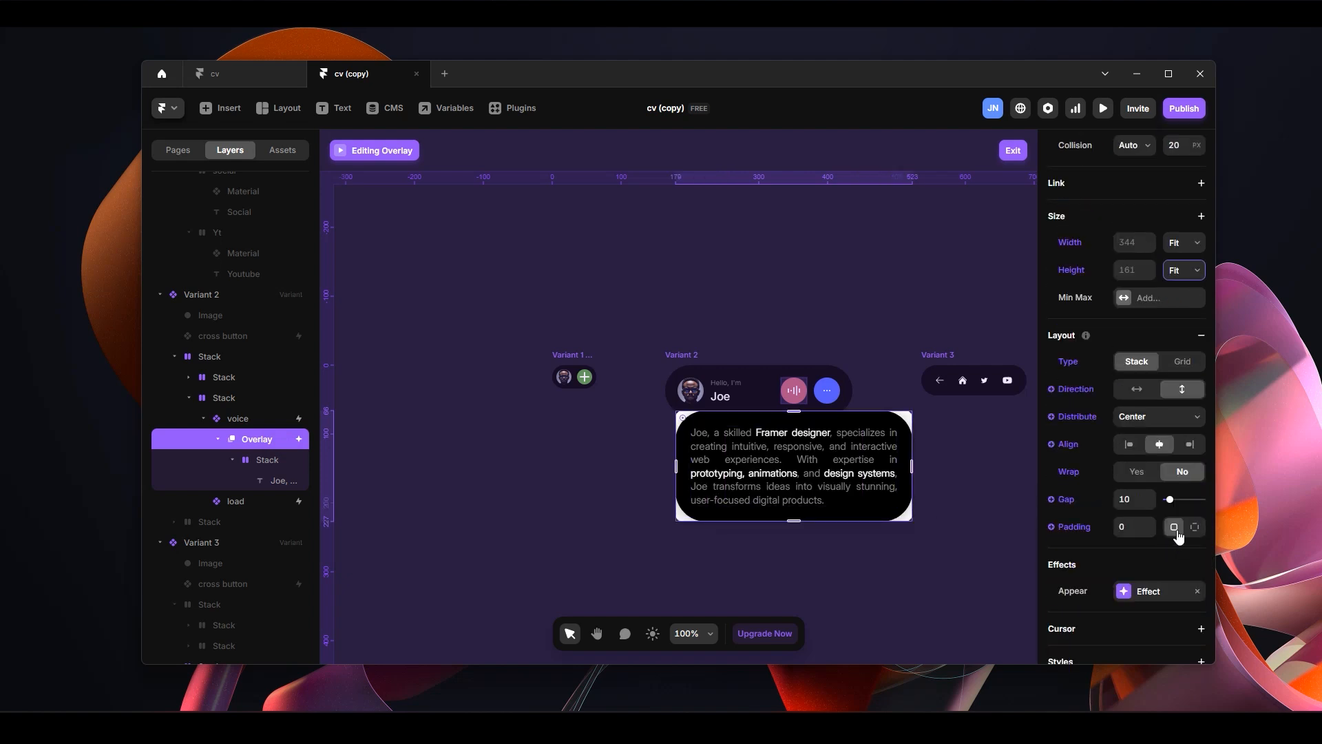
{"action": "scroll", "coordinate": [1175, 455], "scroll_direction": "down", "scroll_amount": 2}
{"action": "scroll", "coordinate": [1174, 537], "scroll_direction": "down", "scroll_amount": 2}
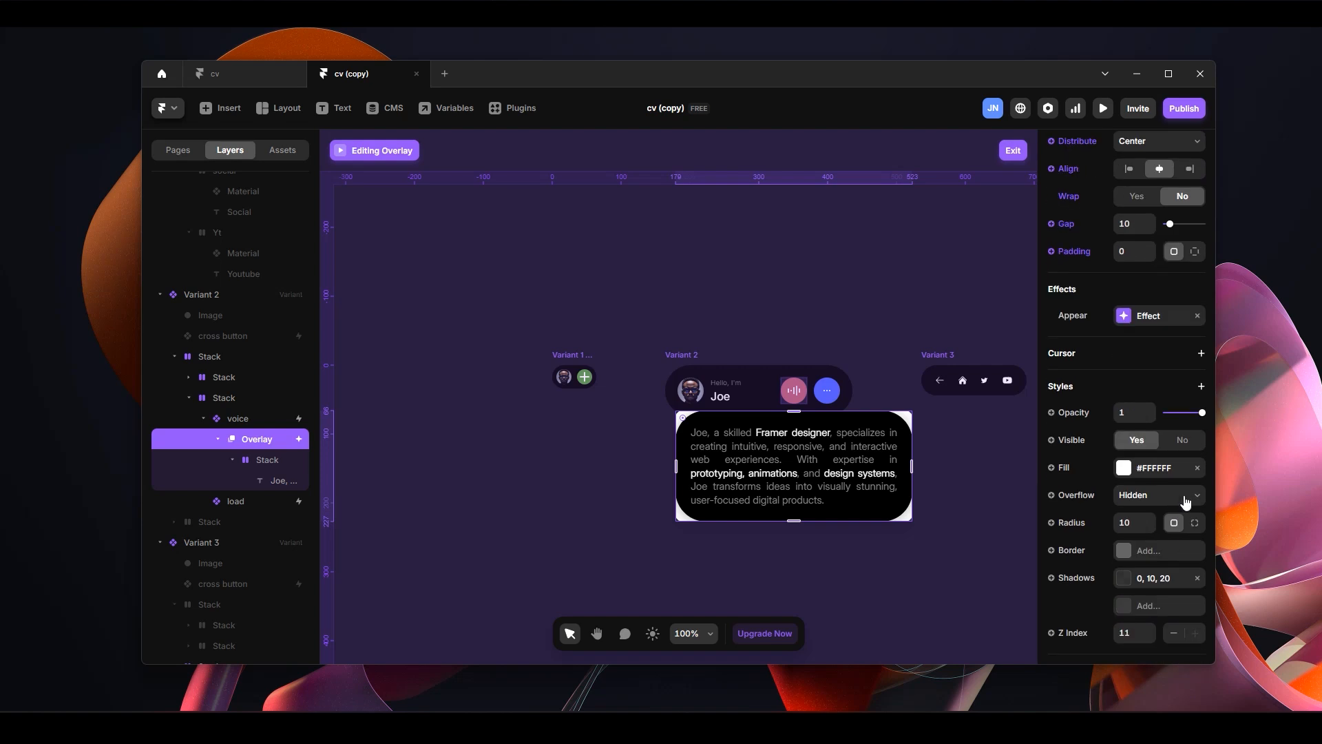
{"action": "left_click", "coordinate": [1198, 468]}
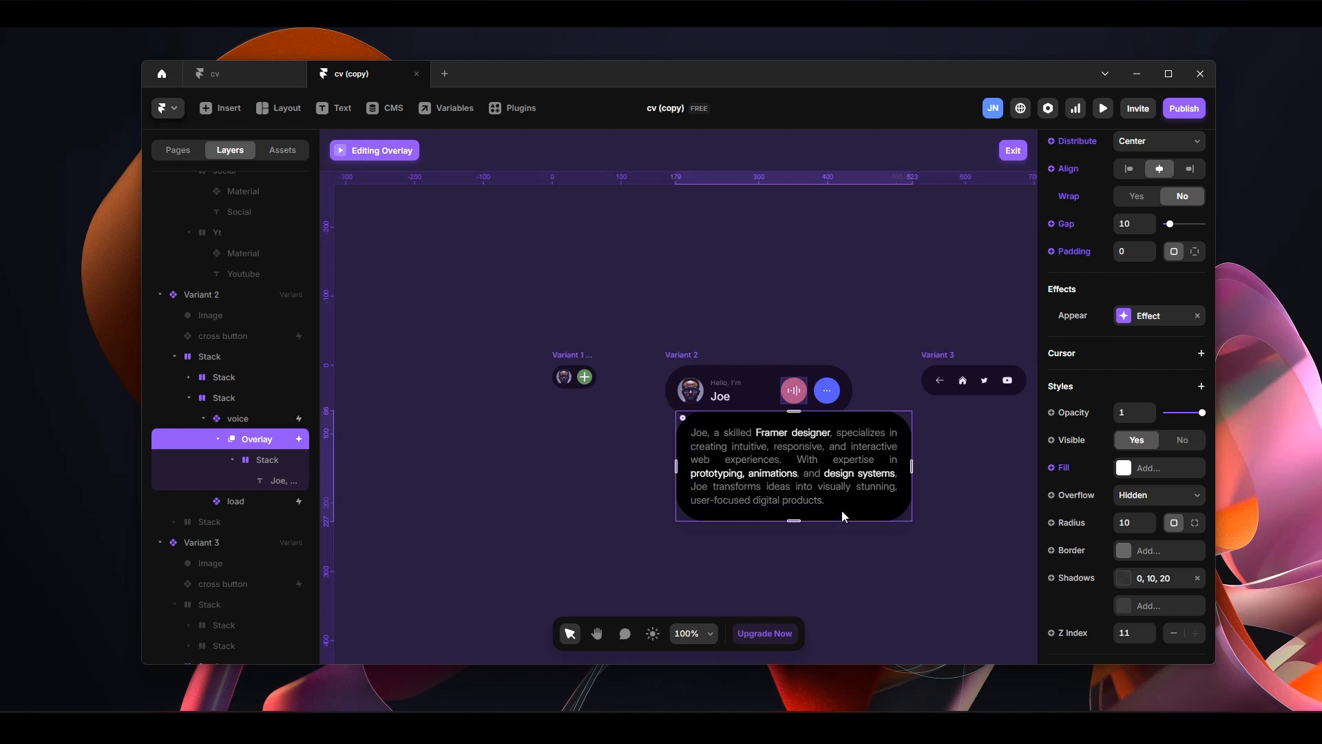
Position the overlay over the Variant 2 pill by setting its offset to X -51 and Y -100
{"action": "double_click", "coordinate": [828, 499]}
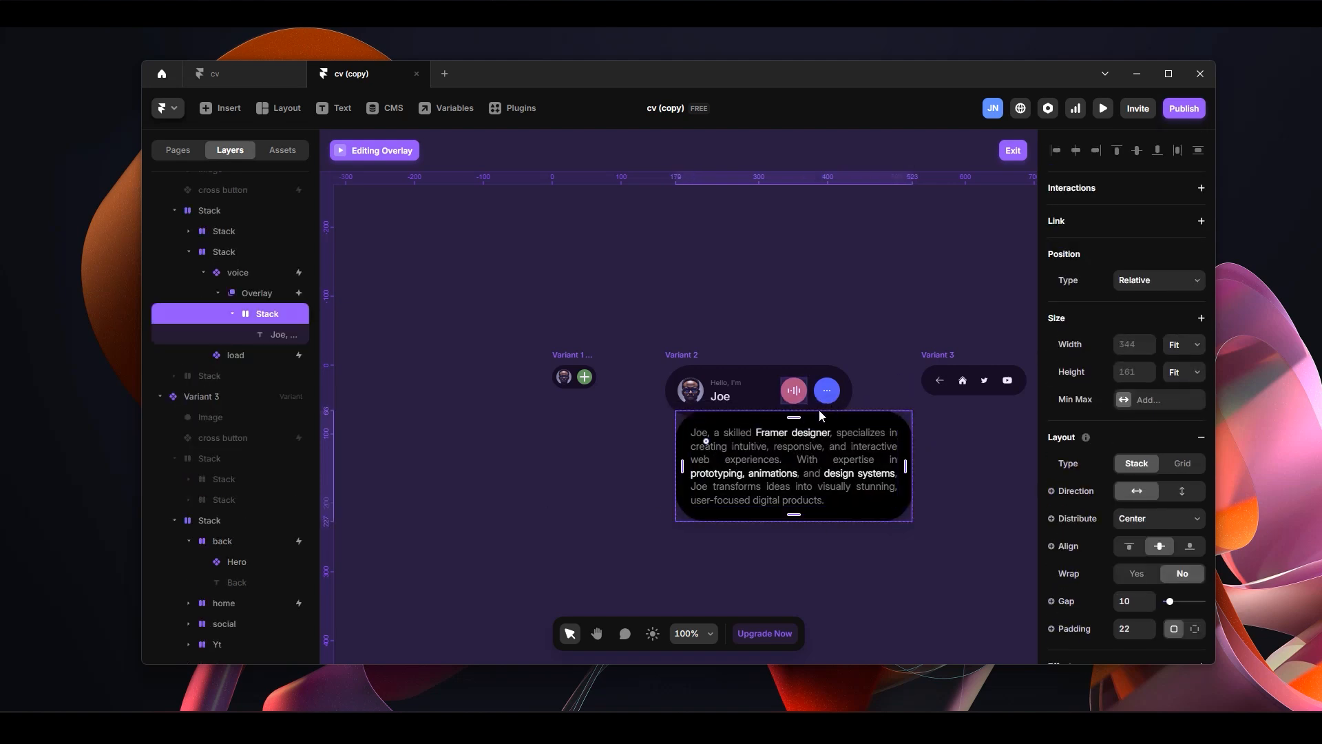
{"action": "left_click", "coordinate": [270, 296]}
{"action": "left_click_drag", "start_coordinate": [901, 502], "coordinate": [879, 497]}
{"action": "left_click", "coordinate": [268, 297]}
{"action": "scroll", "coordinate": [1136, 368], "scroll_direction": "up", "scroll_amount": 10}
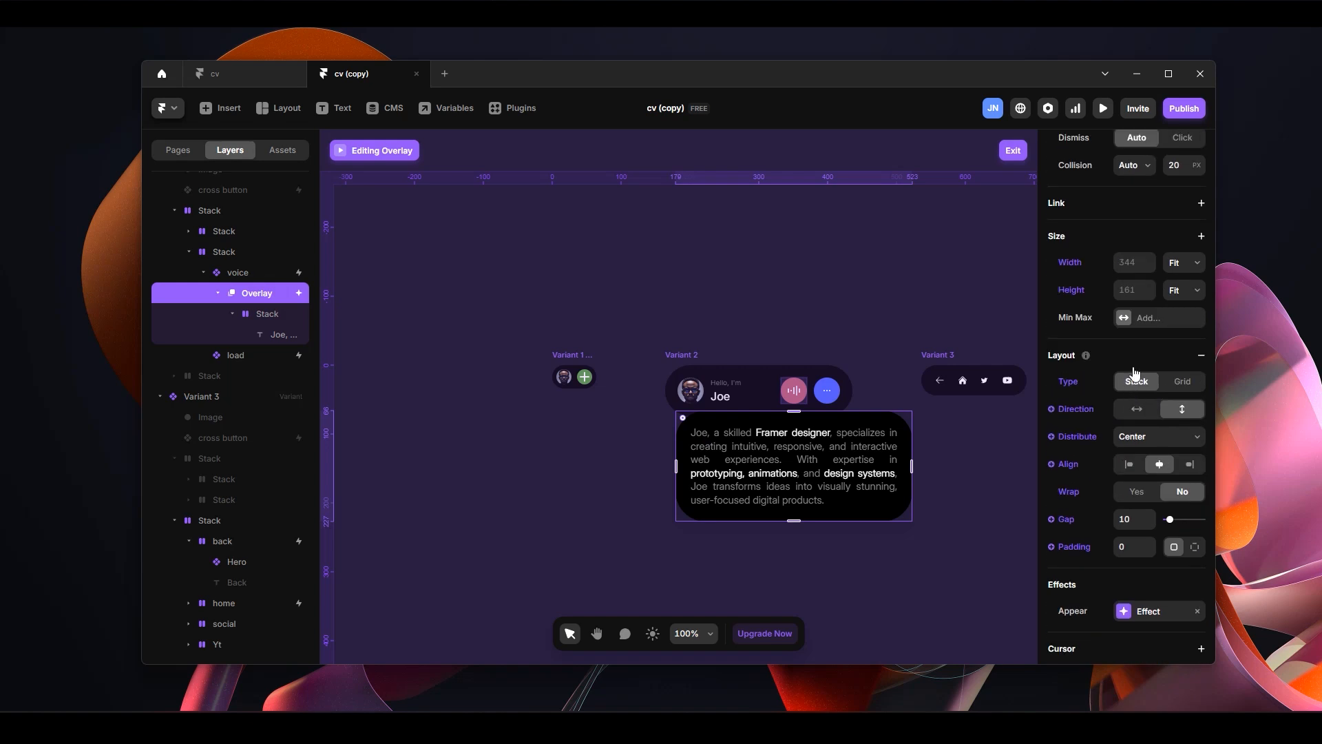
{"action": "left_click_drag", "start_coordinate": [1149, 308], "coordinate": [1199, 365]}
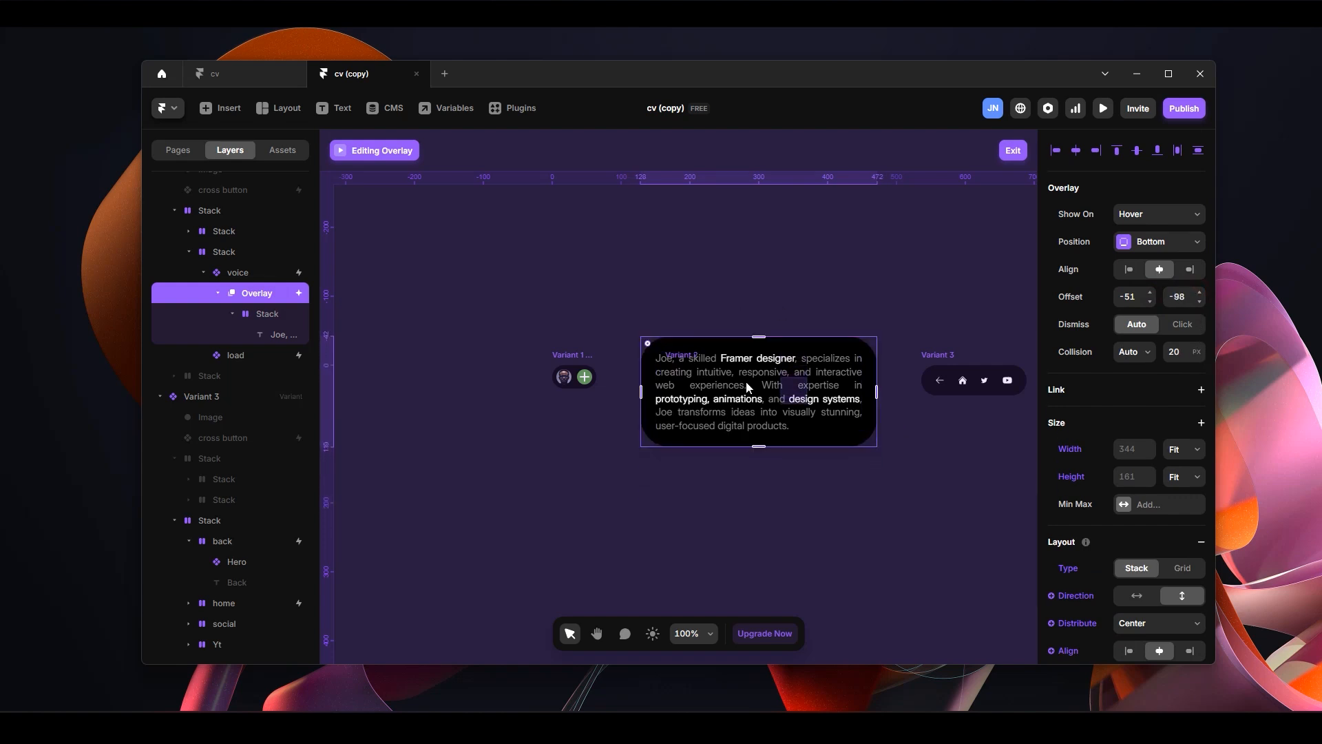
{"action": "left_click", "coordinate": [1200, 302]}
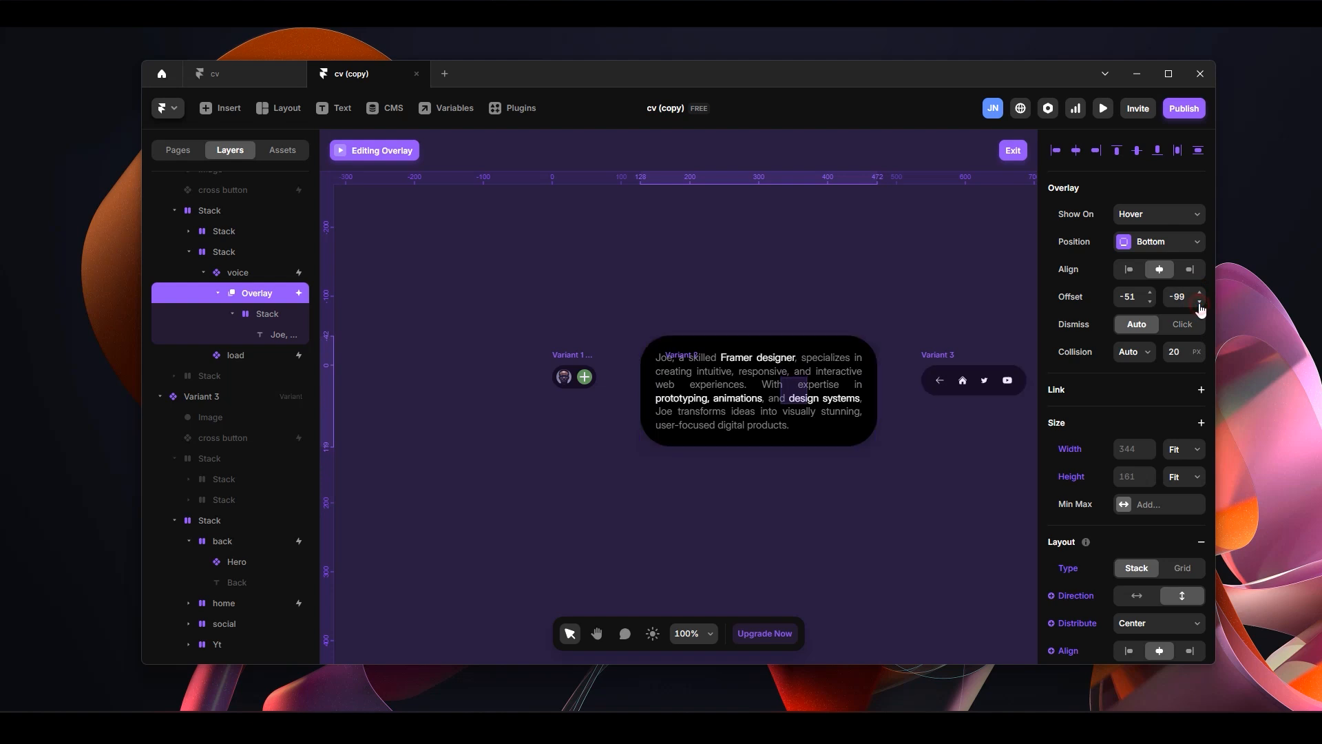
{"action": "left_click", "coordinate": [1199, 303]}
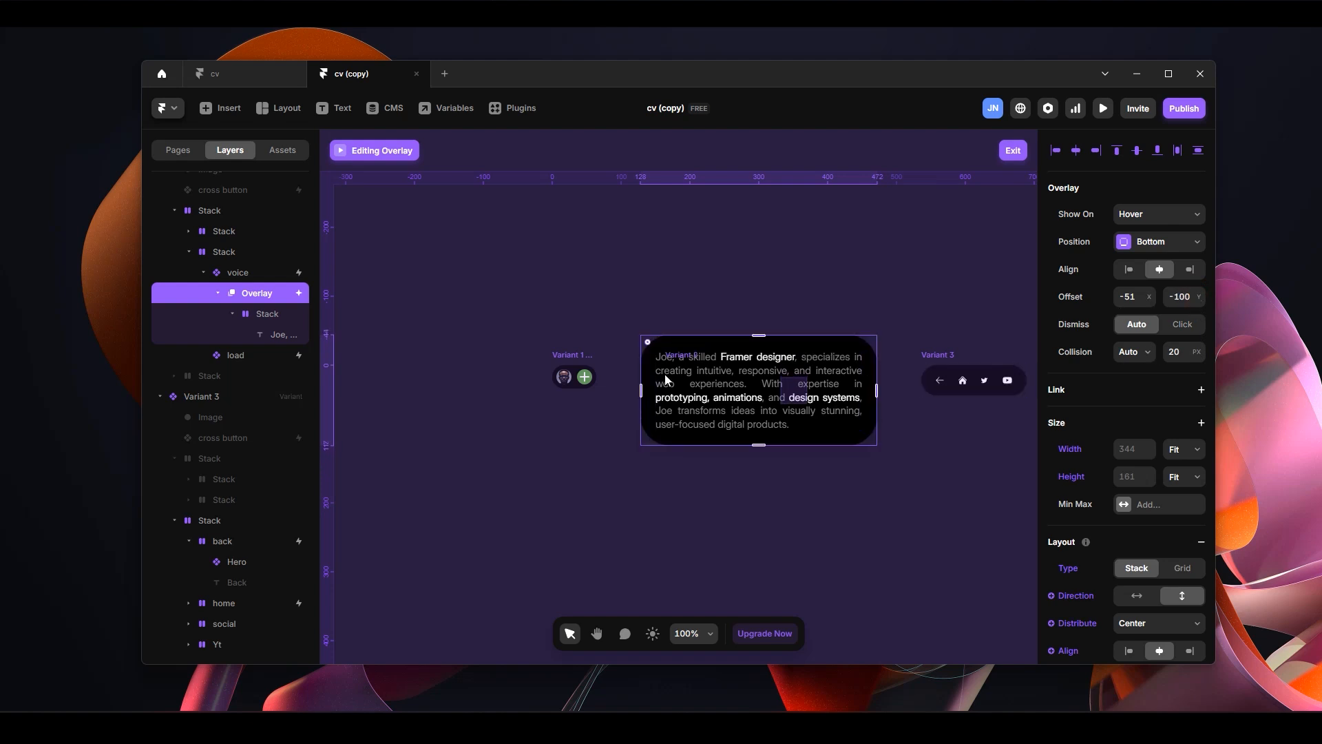
Set the overlay to show on Click and to be dismissed on Click
{"action": "left_click", "coordinate": [868, 303]}
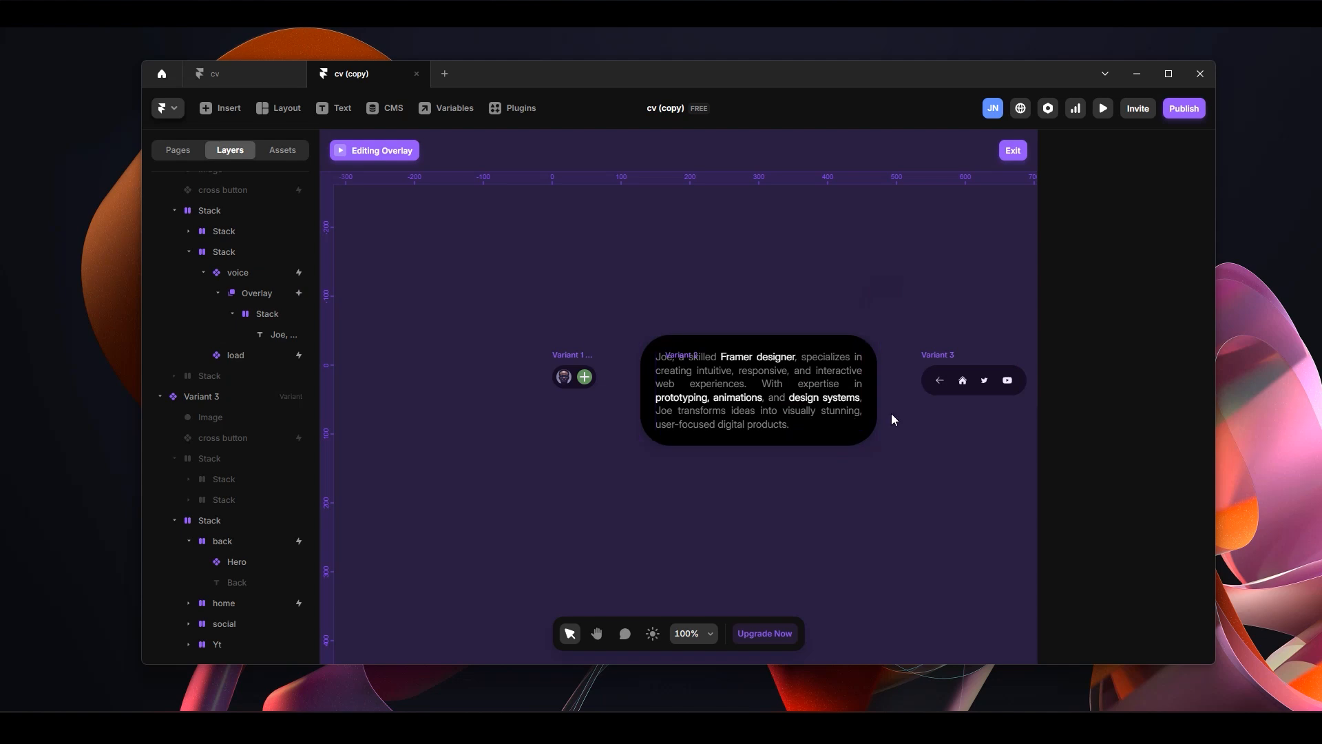
{"action": "left_click", "coordinate": [840, 344]}
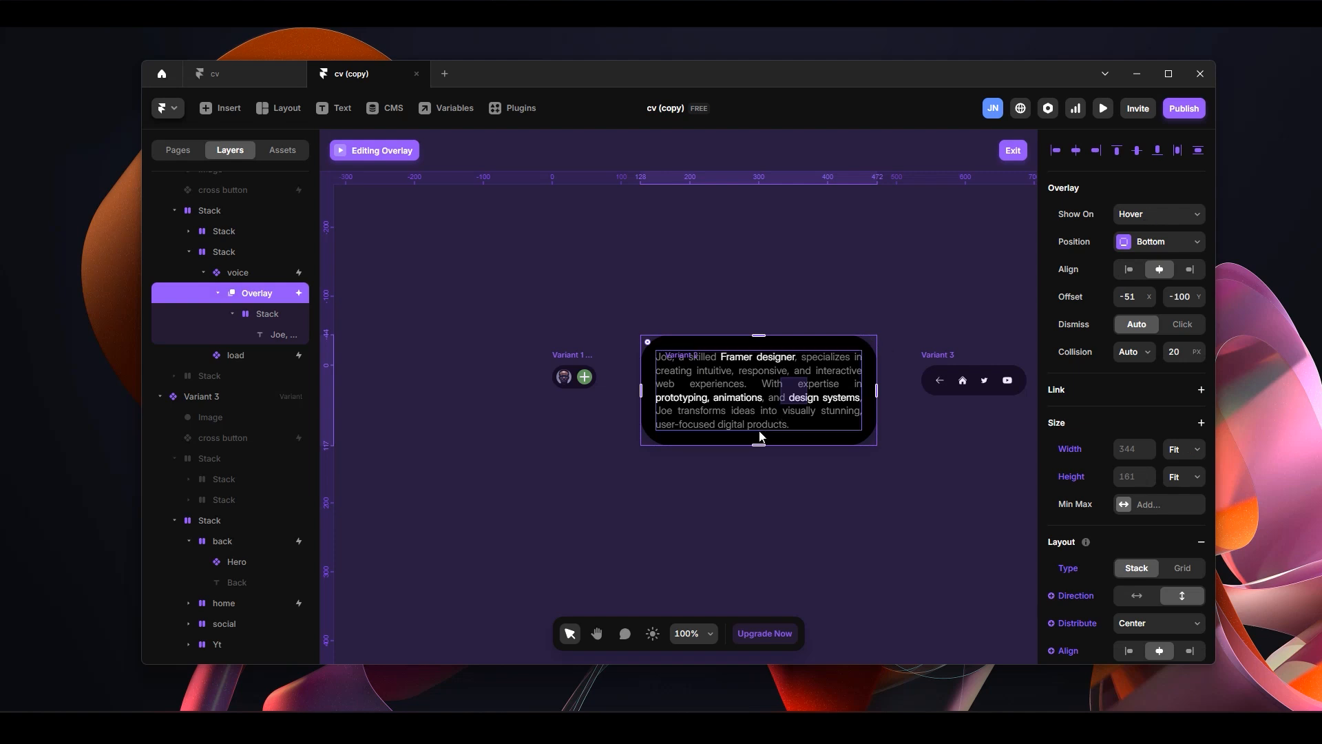
{"action": "left_click", "coordinate": [1179, 217]}
{"action": "left_click", "coordinate": [1149, 249]}
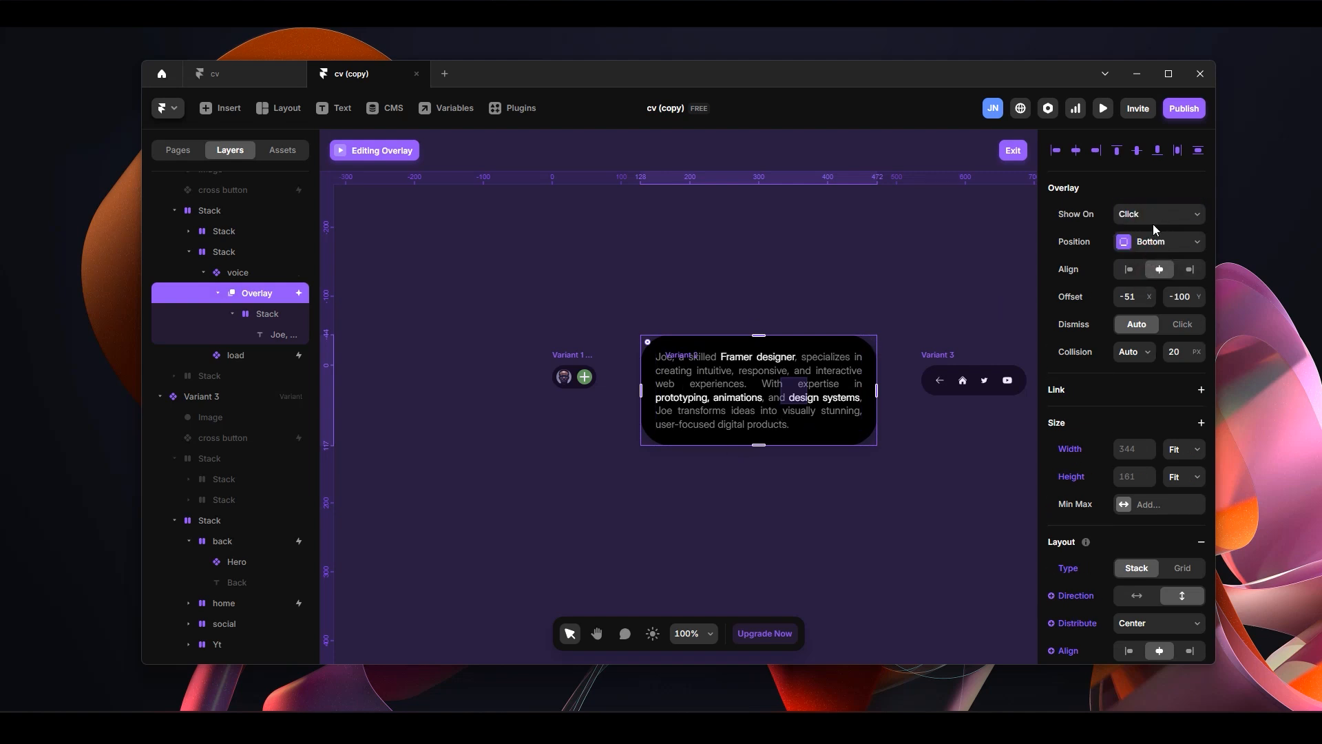
{"action": "left_click", "coordinate": [1191, 328]}
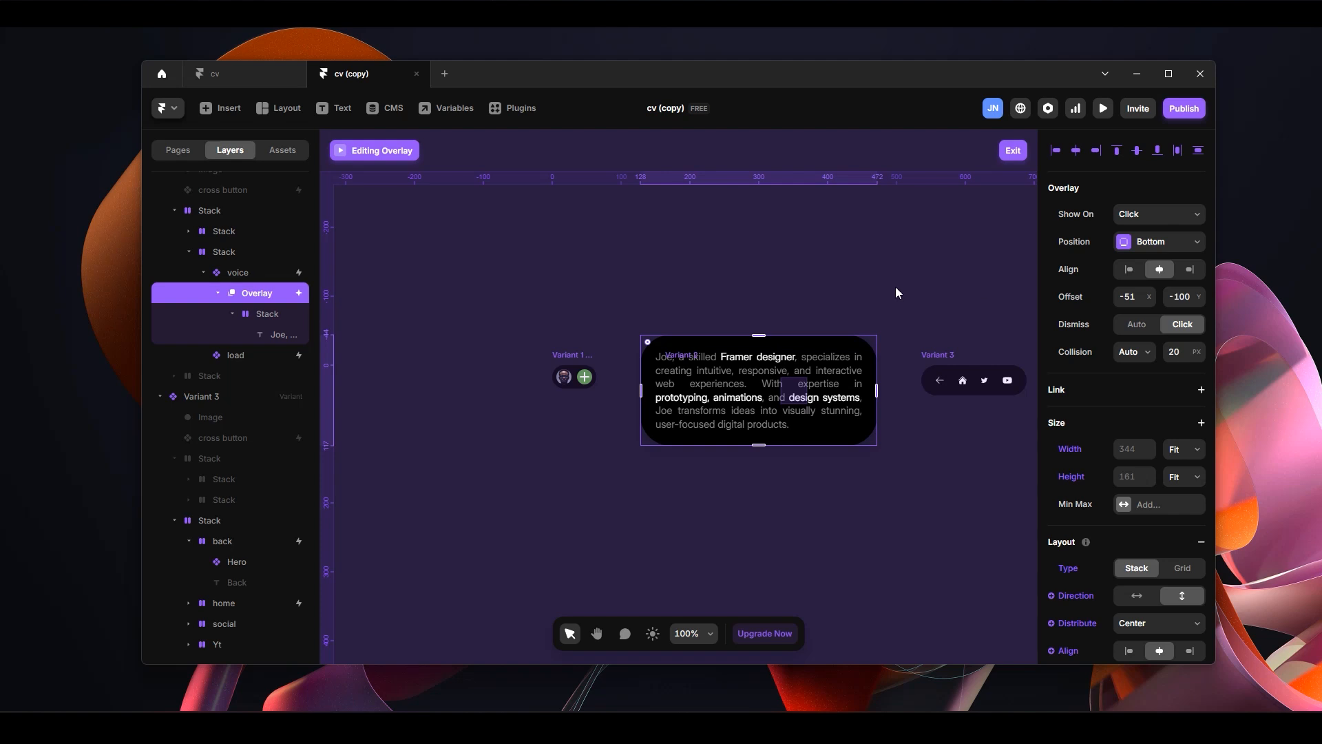
Leave overlay editing, preview Variant 2, test opening the bio card from the voice button, and close the preview
{"action": "left_click", "coordinate": [1012, 151]}
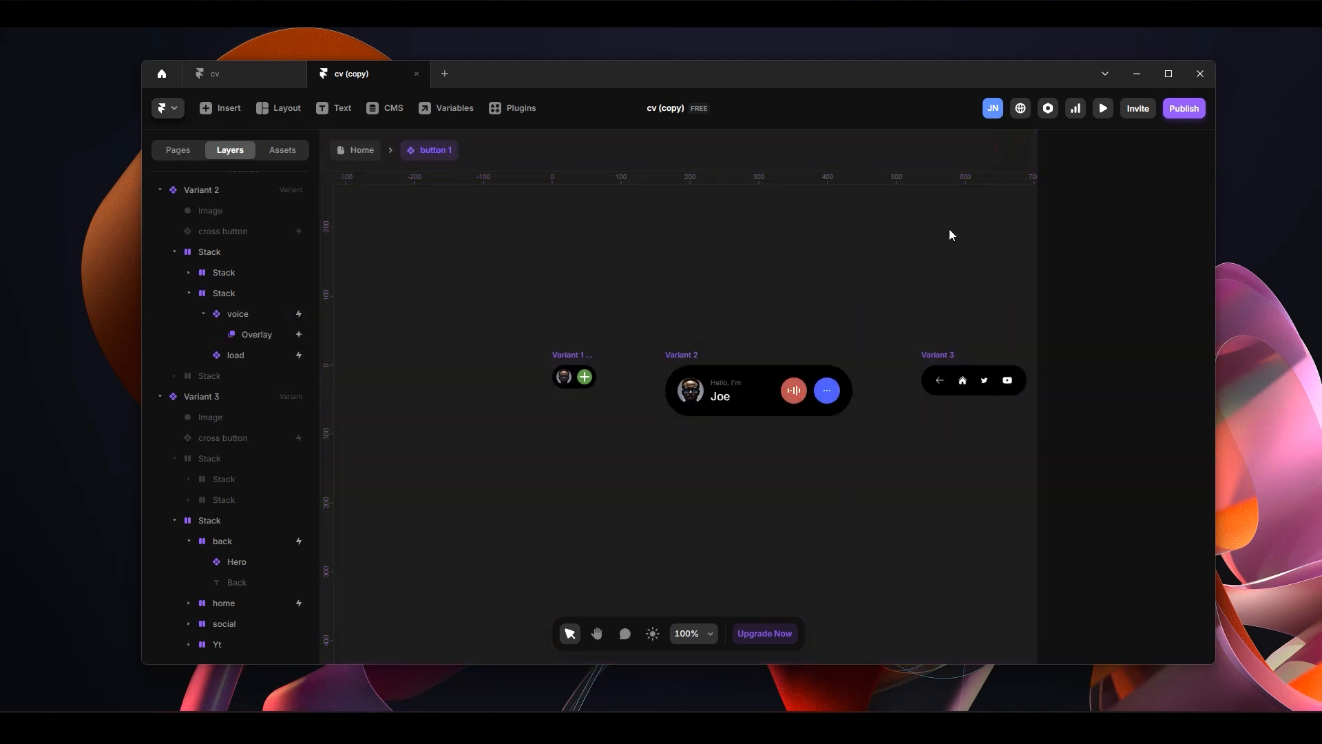
{"action": "left_click", "coordinate": [686, 356]}
{"action": "key", "text": "ctrl+p"}
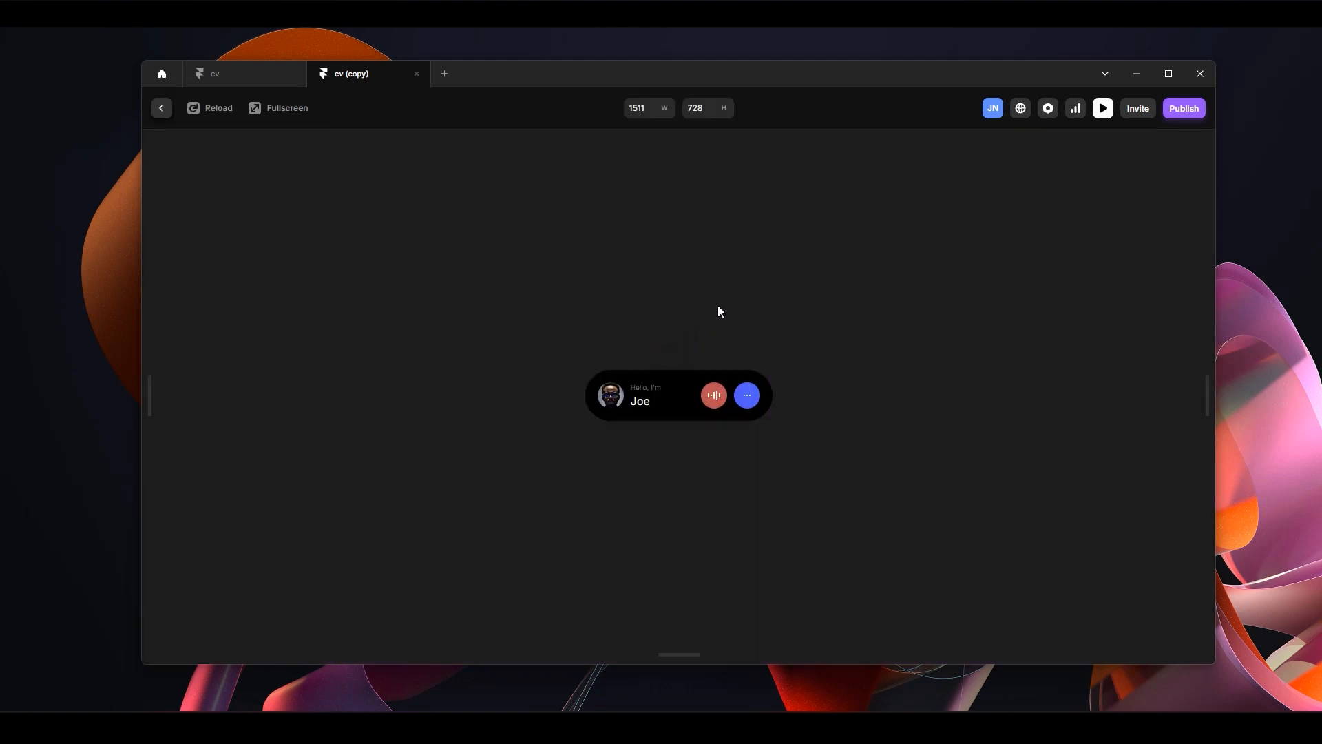
{"action": "left_click", "coordinate": [717, 406]}
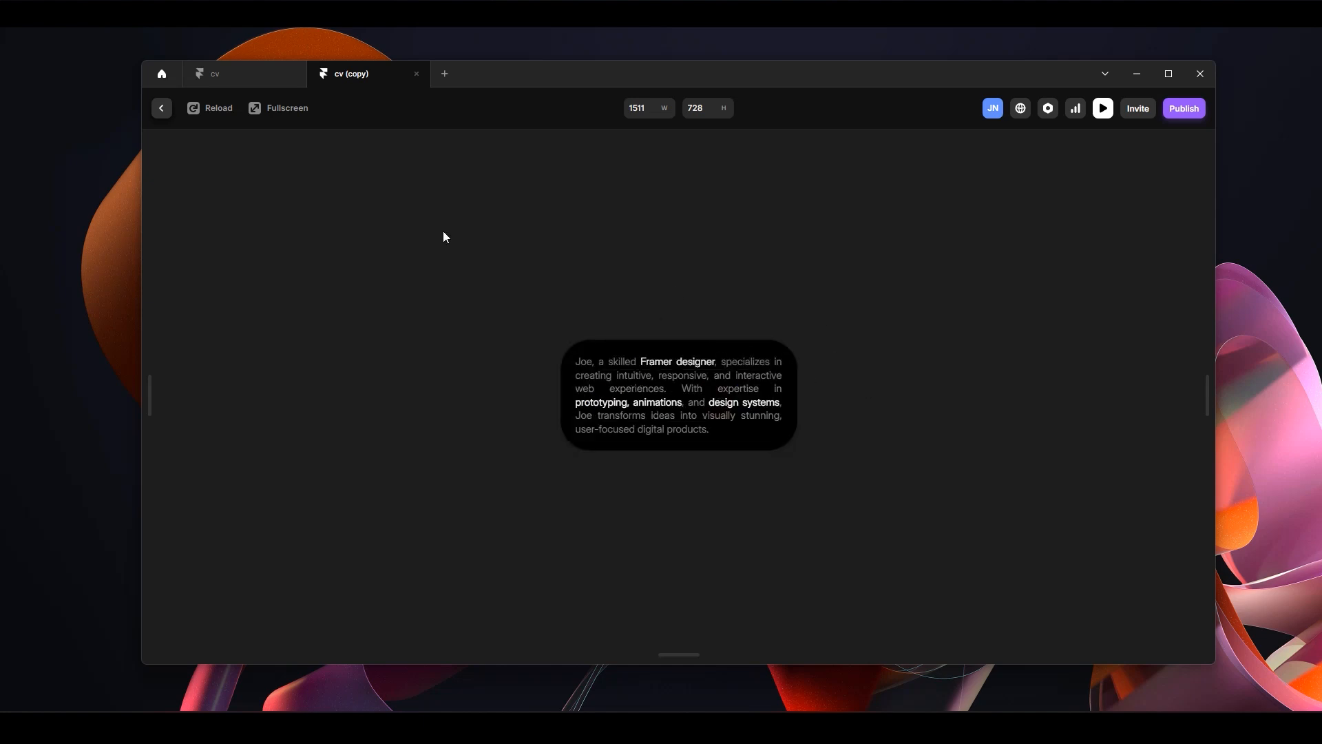
{"action": "left_click", "coordinate": [168, 114]}
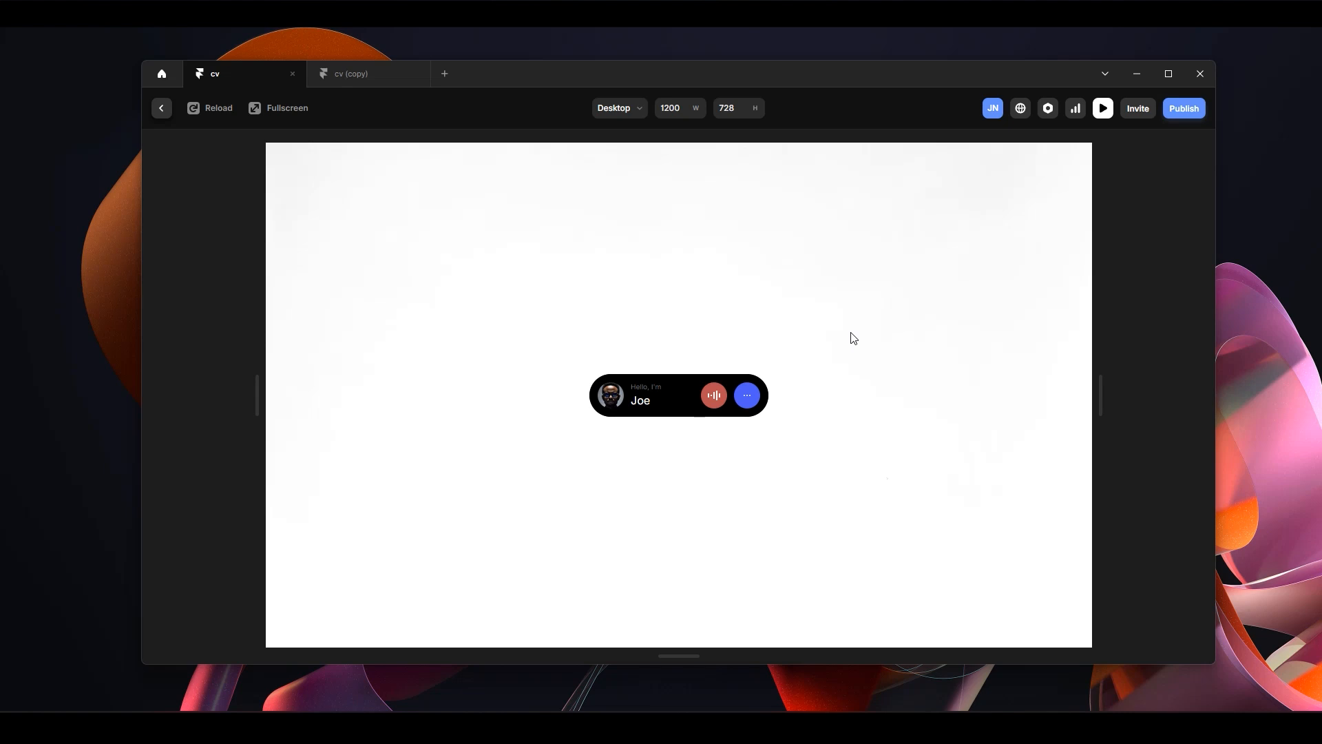
Test the voice button's bio card and the three-dot button in the cv project's preview
{"action": "left_click", "coordinate": [709, 402]}
{"action": "left_click", "coordinate": [853, 379]}
{"action": "left_click", "coordinate": [749, 396]}
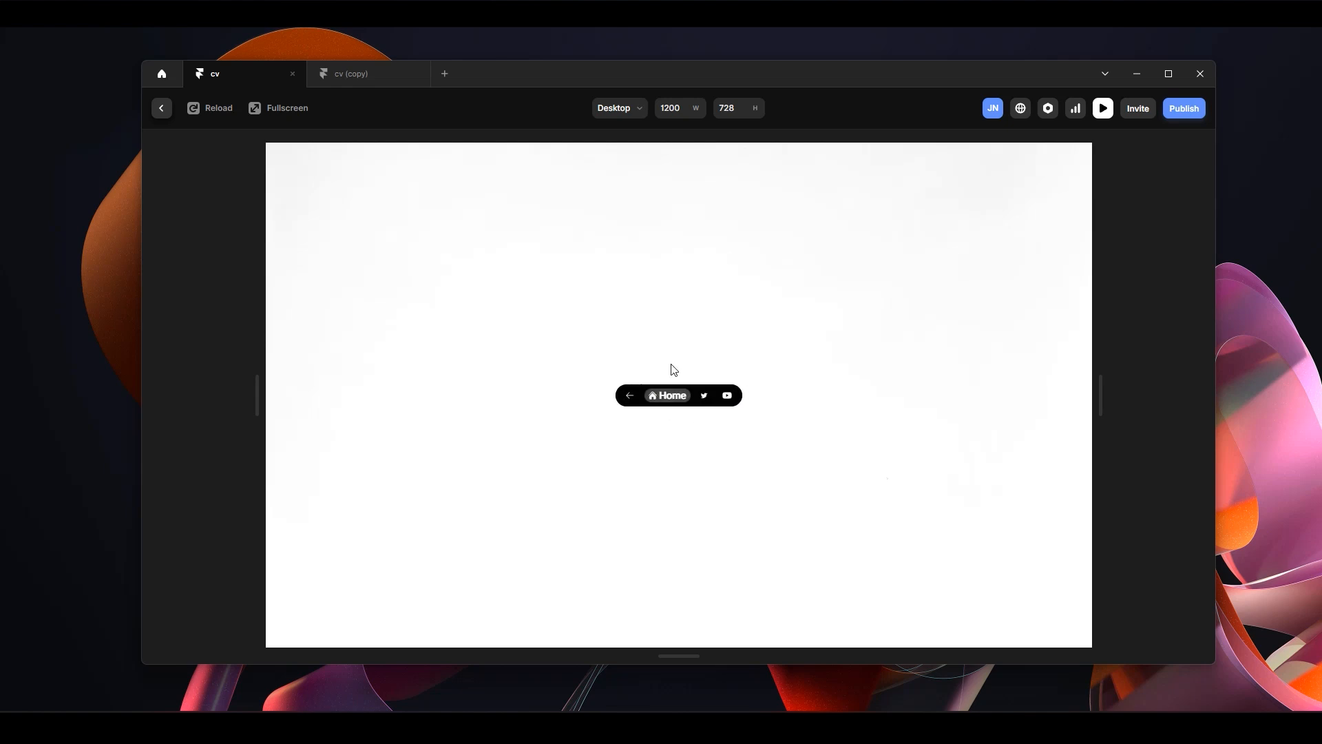
Switch to the cv (copy) project and examine Variant 3's back stack, its Hero icon and its hidden Back text layer
{"action": "key", "text": "ctrl+Tab"}
{"action": "scroll", "coordinate": [942, 396], "scroll_direction": "up", "scroll_amount": 1}
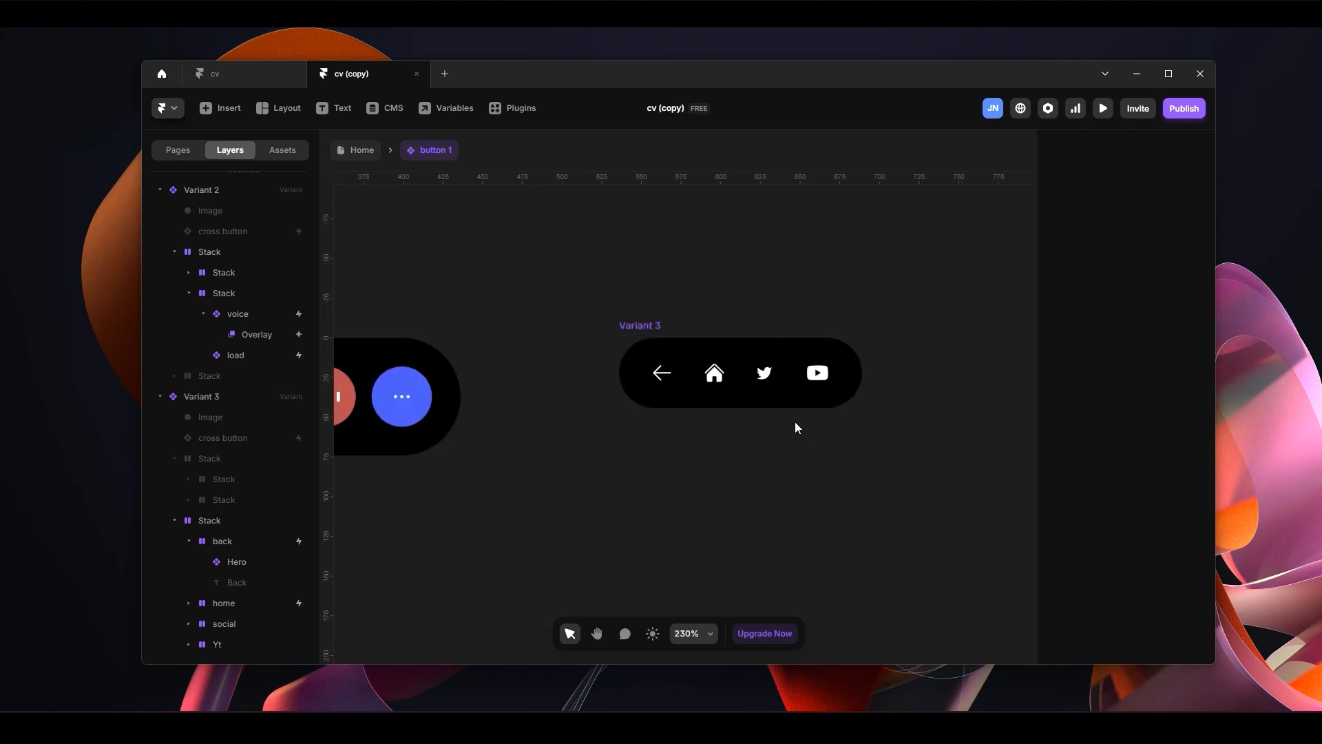
{"action": "scroll", "coordinate": [795, 421], "scroll_direction": "up", "scroll_amount": 5}
{"action": "scroll", "coordinate": [804, 428], "scroll_direction": "up", "scroll_amount": 2}
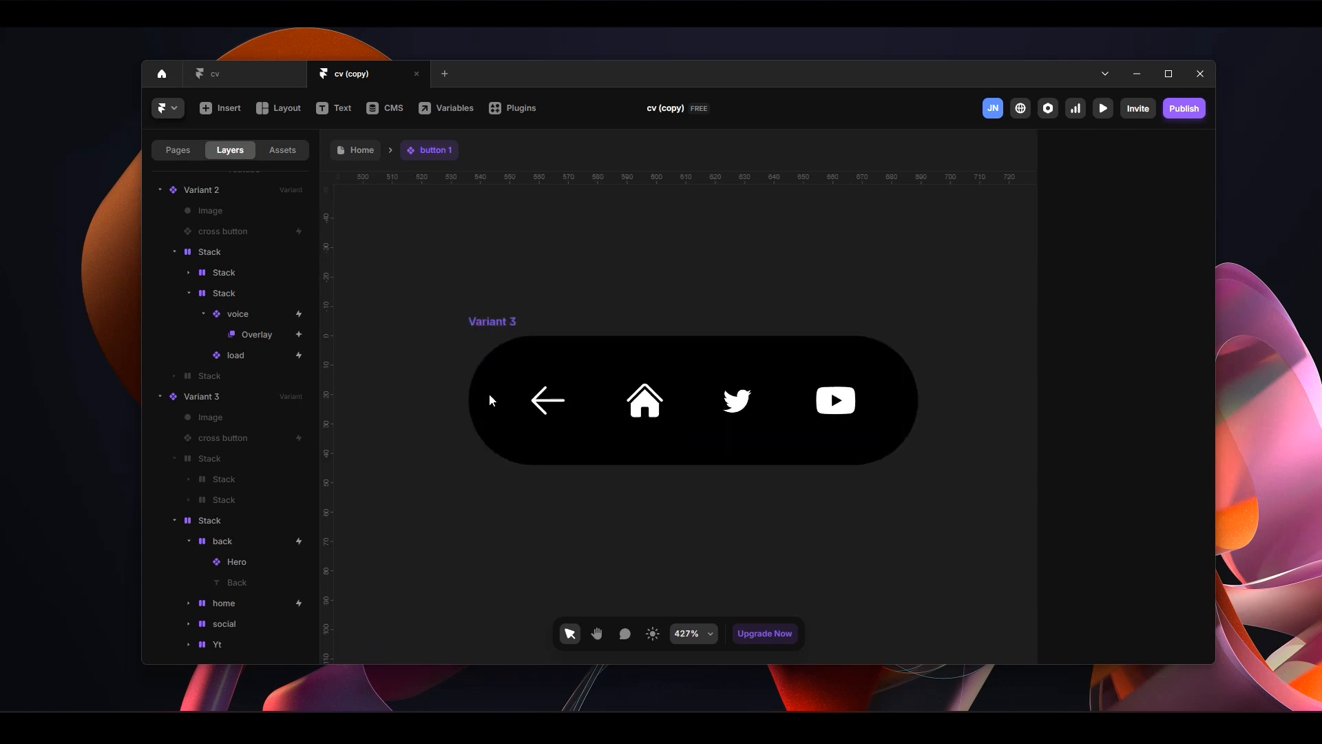
{"action": "left_click", "coordinate": [546, 405]}
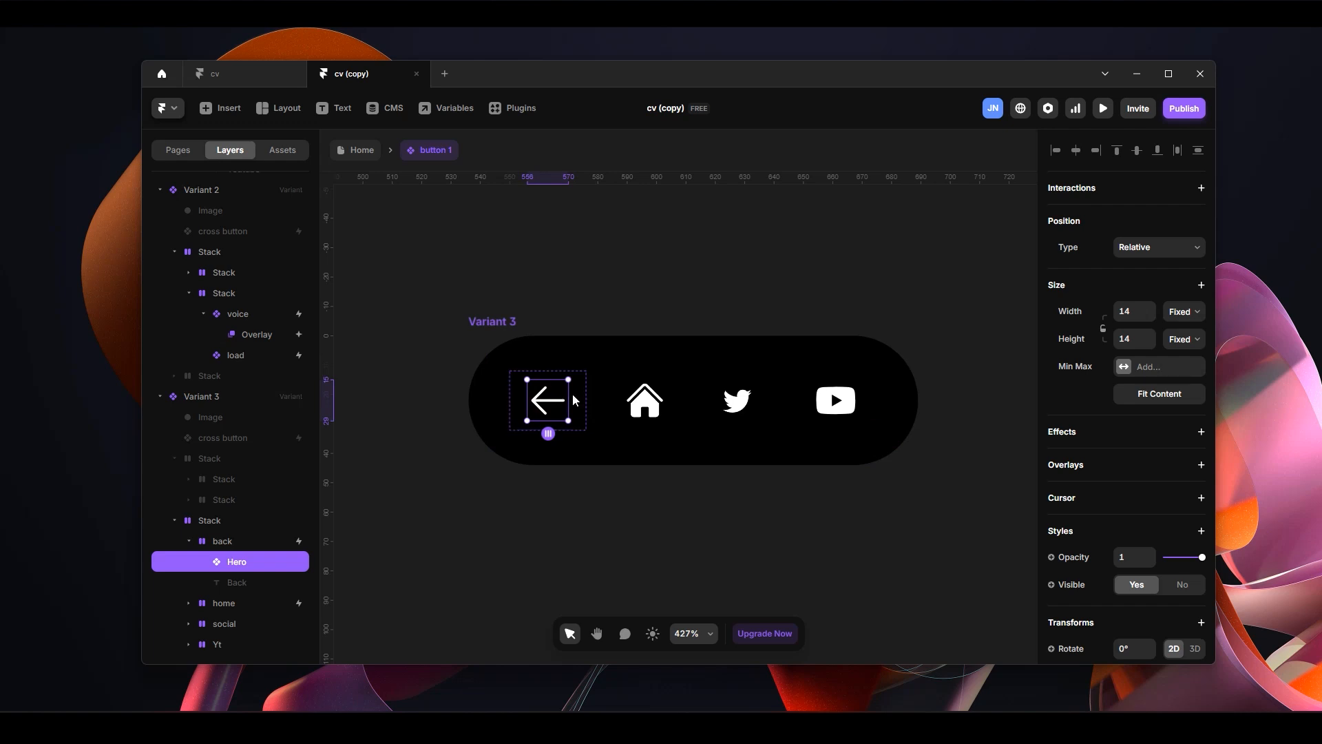
{"action": "left_click", "coordinate": [263, 549]}
{"action": "left_click", "coordinate": [258, 564]}
{"action": "left_click", "coordinate": [240, 543]}
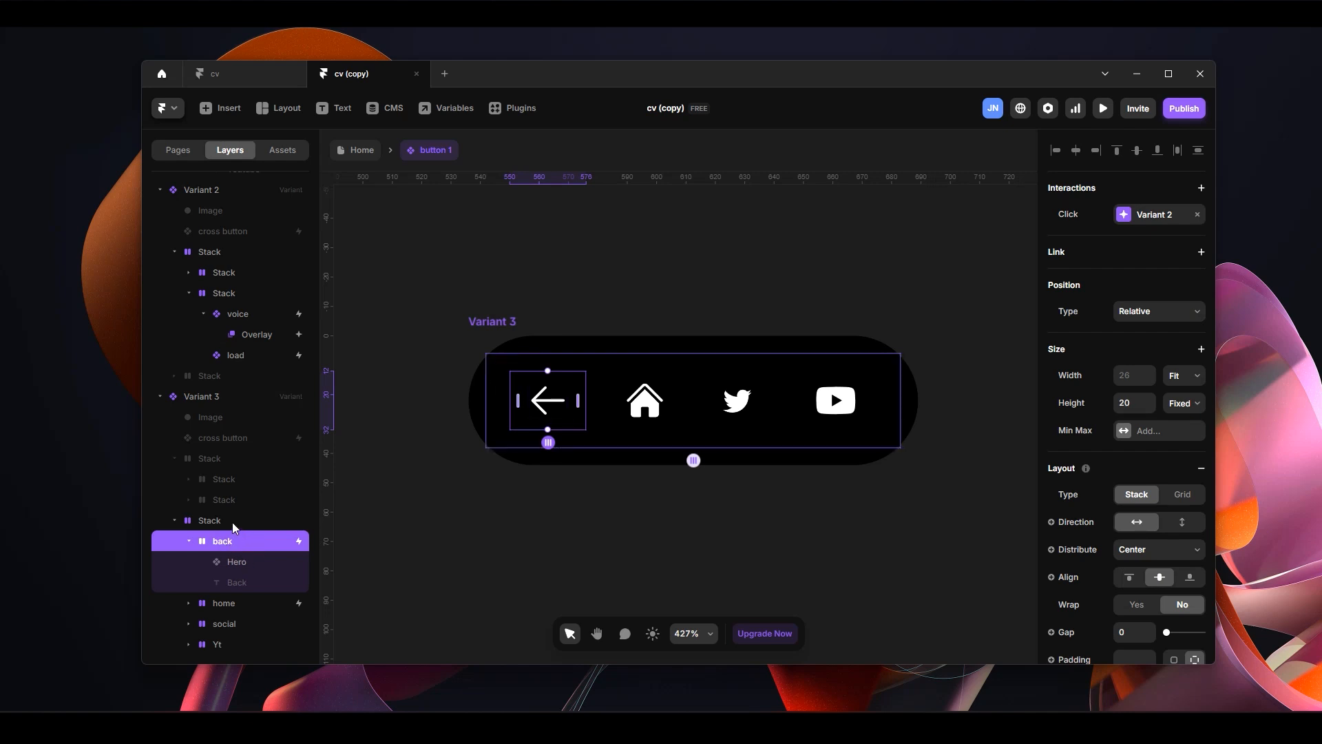
{"action": "left_click", "coordinate": [233, 523]}
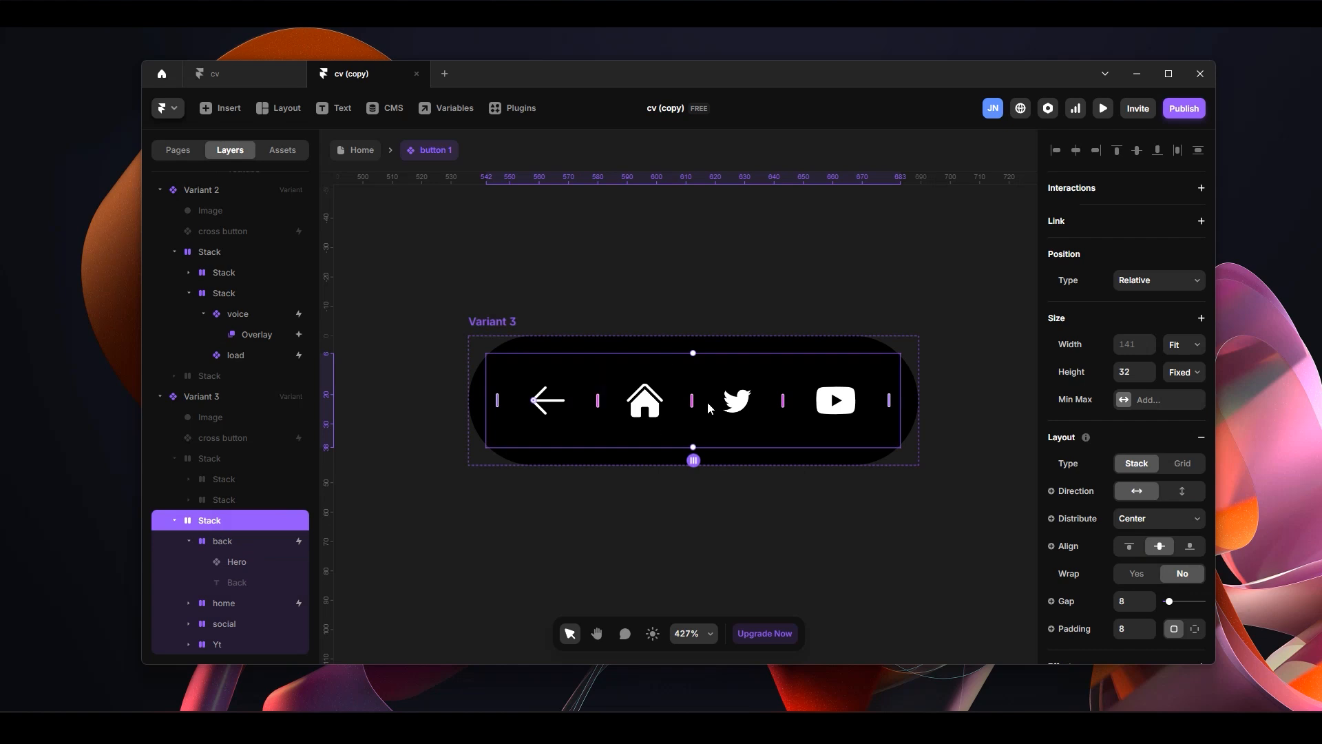
{"action": "left_click", "coordinate": [240, 543]}
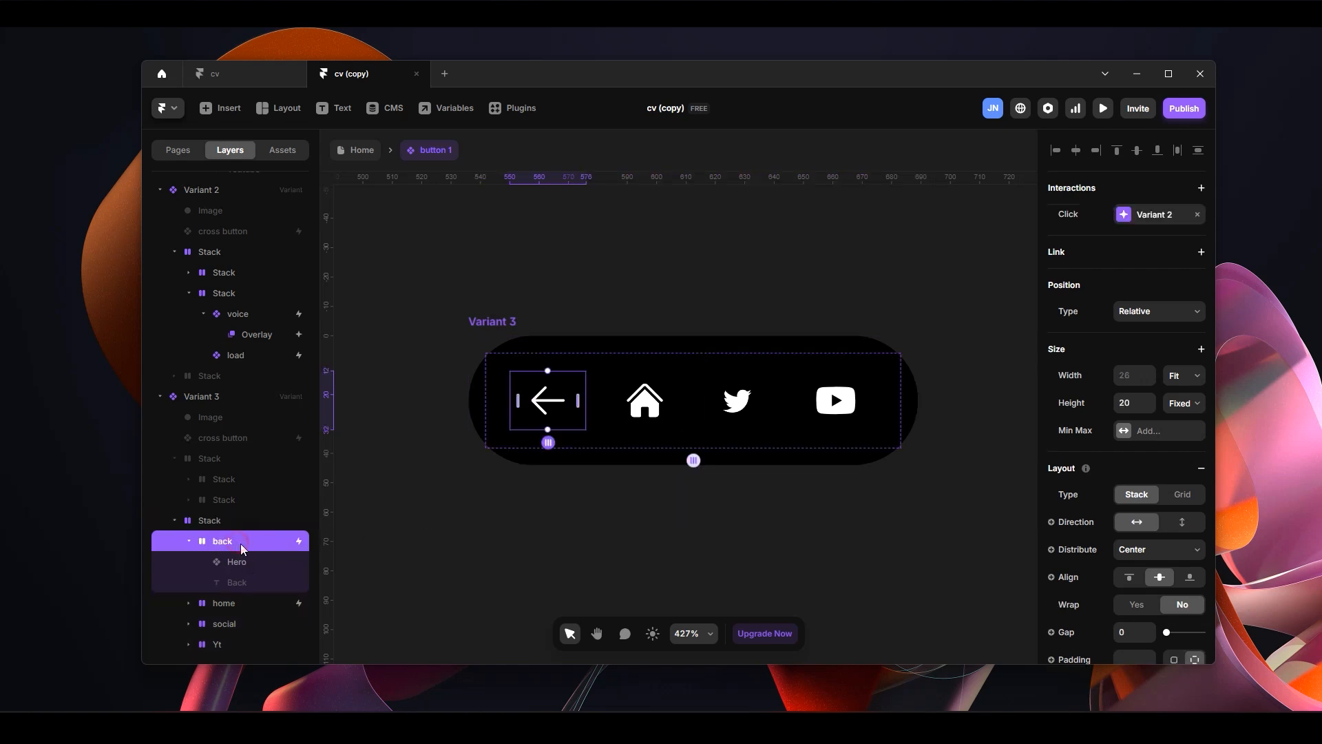
{"action": "left_click", "coordinate": [260, 563]}
{"action": "left_click", "coordinate": [254, 543]}
{"action": "left_click", "coordinate": [261, 563]}
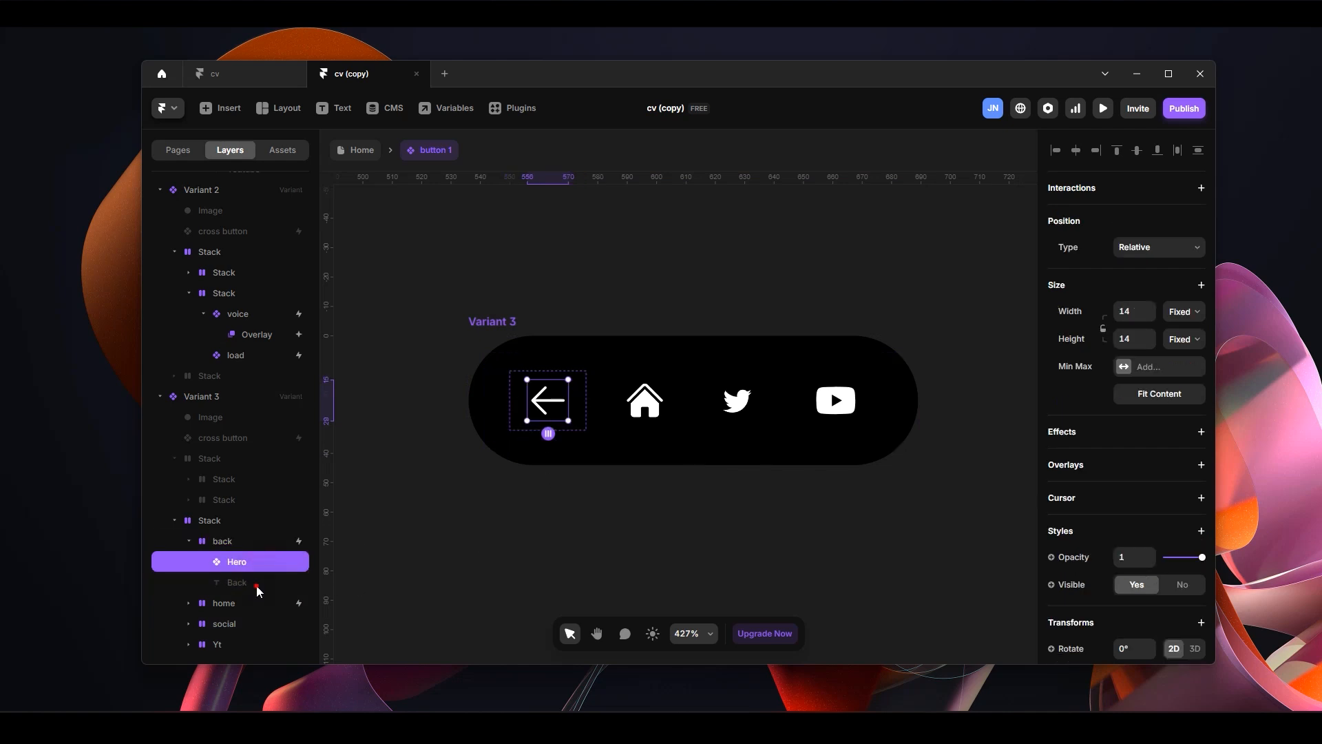
{"action": "left_click", "coordinate": [257, 586]}
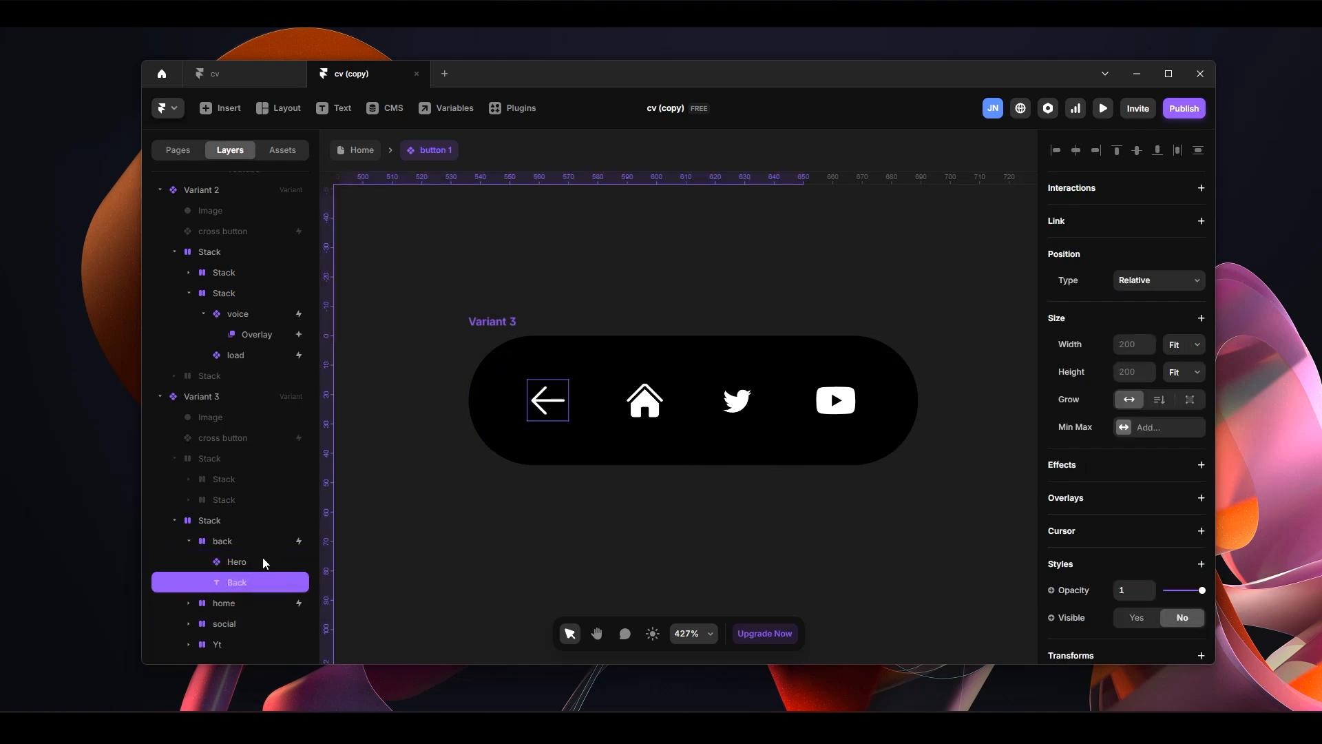
{"action": "left_click", "coordinate": [261, 556]}
Turn the back stack in Variant 3 into a new component named back
{"action": "left_click", "coordinate": [253, 543]}
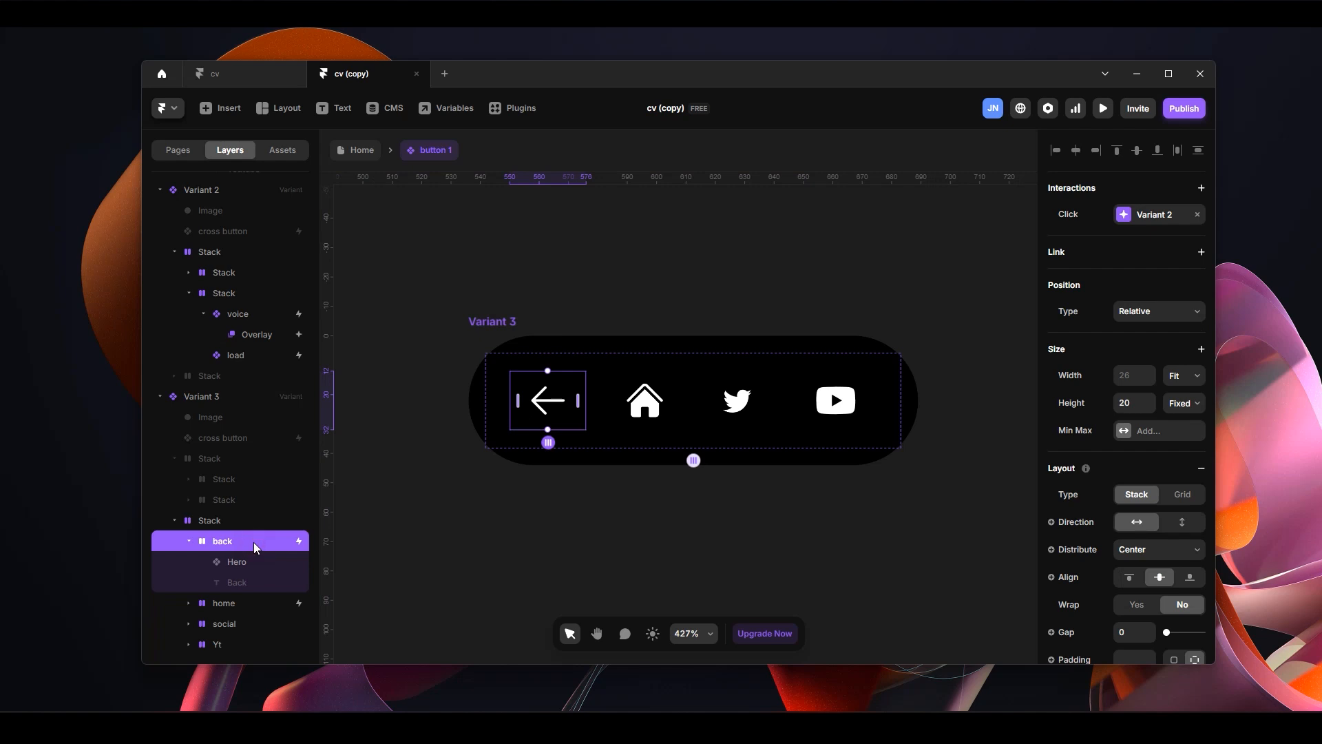
{"action": "key", "text": "ctrl+alt+k"}
{"action": "left_click", "coordinate": [720, 425]}
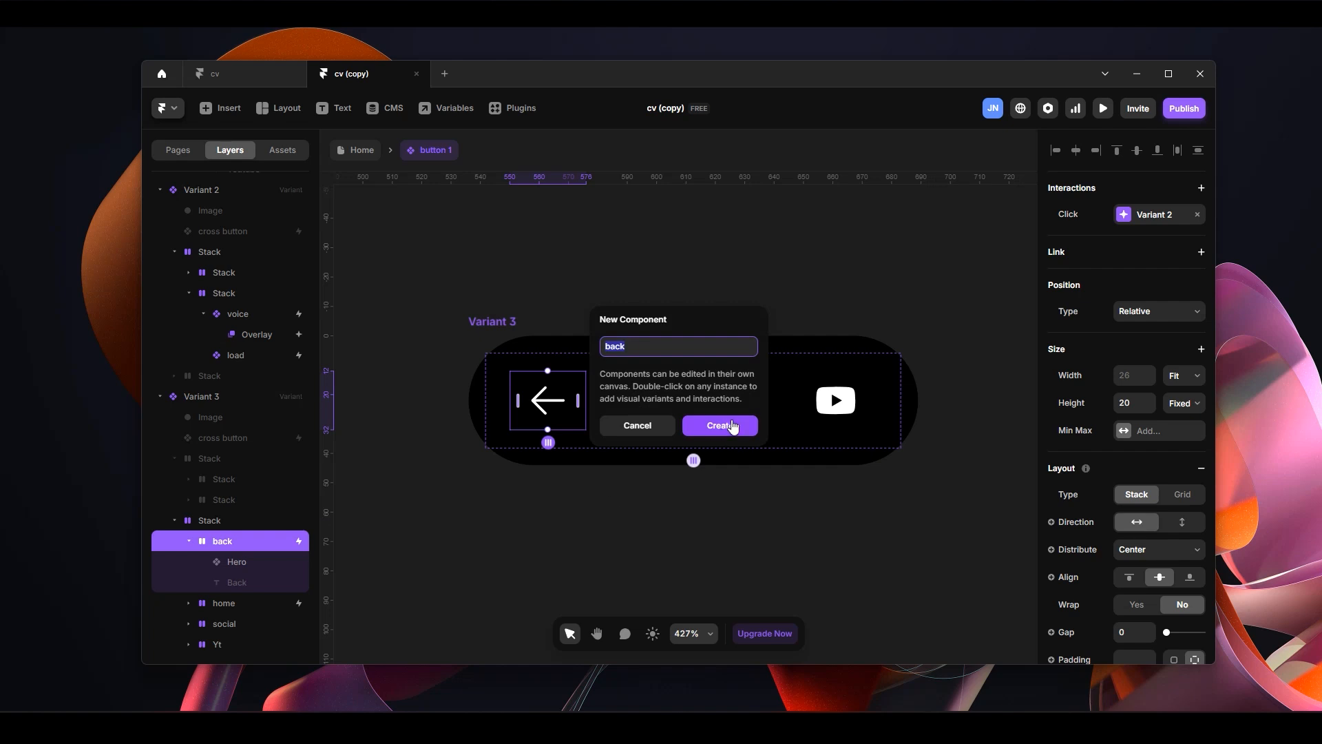
Delete the extra Variant 3 from the back component
{"action": "scroll", "coordinate": [674, 444], "scroll_direction": "up", "scroll_amount": 3}
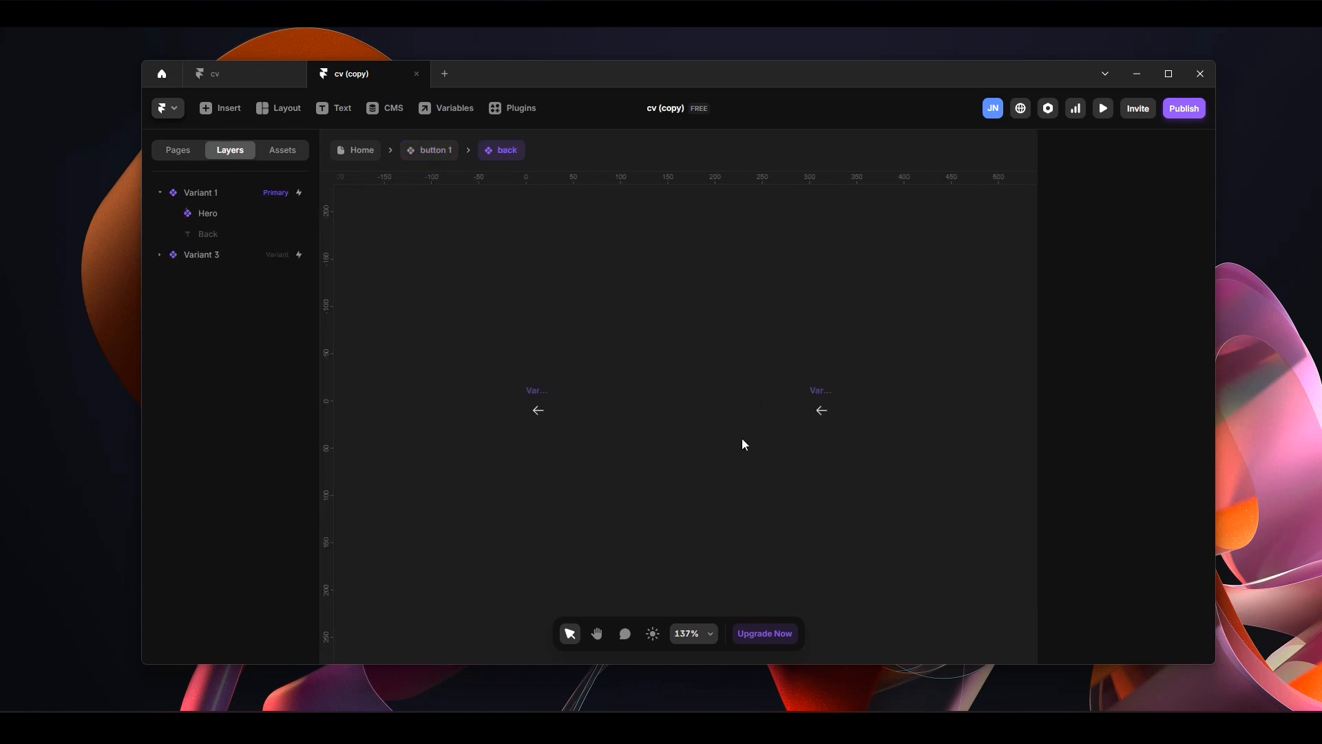
{"action": "left_click", "coordinate": [826, 396]}
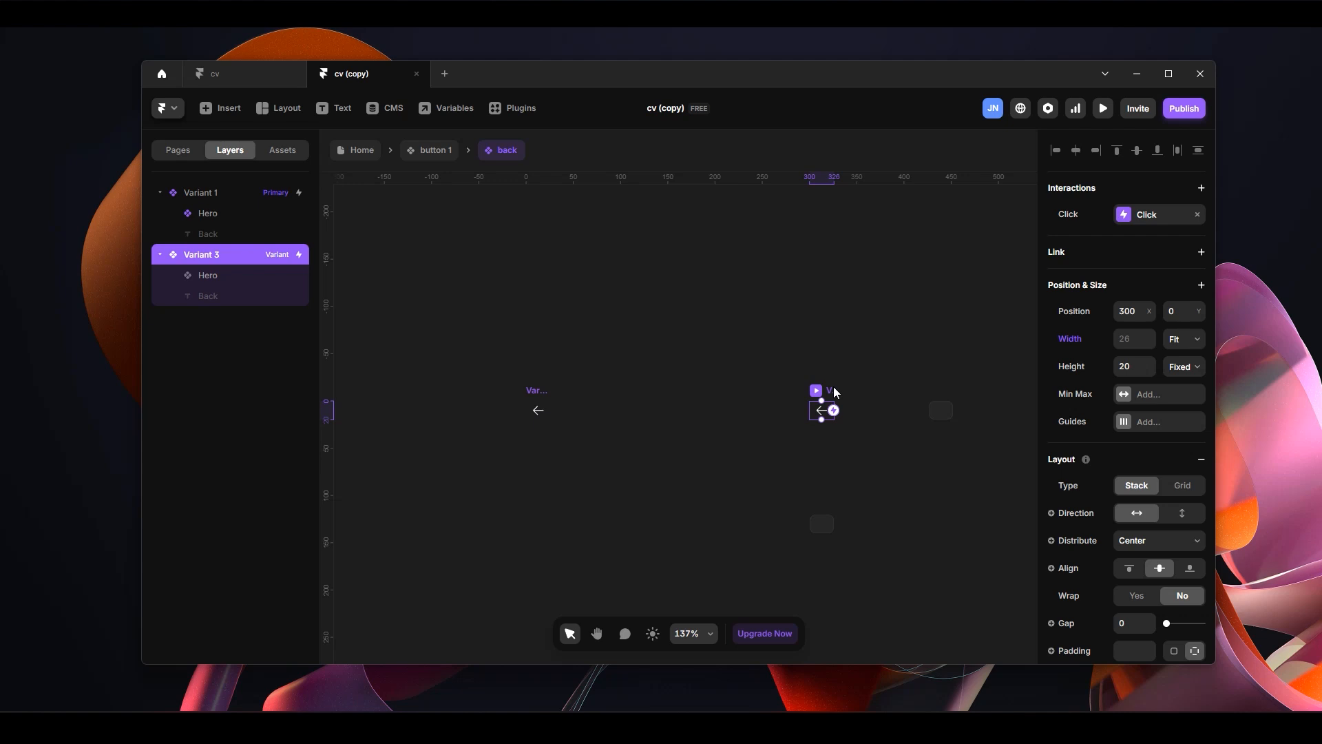
{"action": "key", "text": "Delete"}
Show the hidden Back text layer in the back component's primary variant
{"action": "left_click", "coordinate": [538, 392]}
{"action": "scroll", "coordinate": [551, 396], "scroll_direction": "up", "scroll_amount": 3}
{"action": "left_click_drag", "start_coordinate": [575, 324], "coordinate": [796, 352]}
{"action": "key", "text": "v"}
{"action": "scroll", "coordinate": [756, 442], "scroll_direction": "up", "scroll_amount": 6}
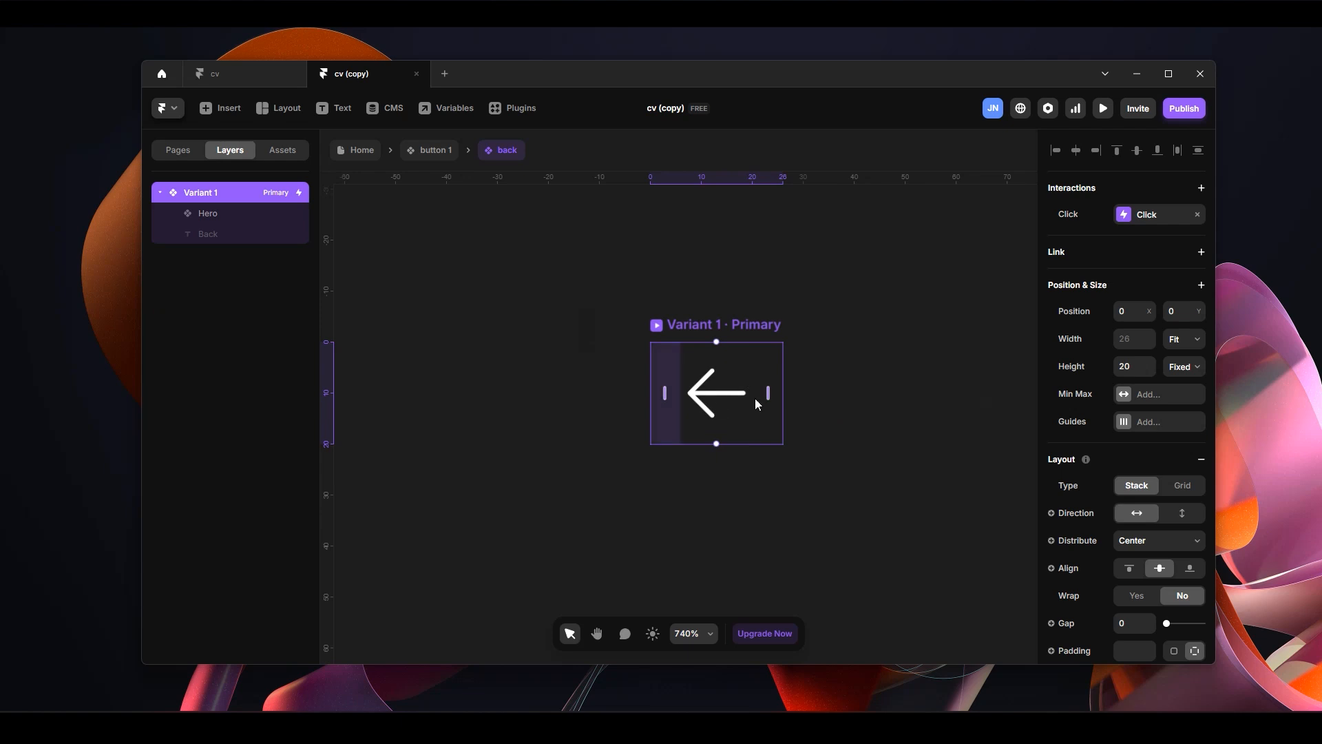
{"action": "left_click", "coordinate": [242, 235]}
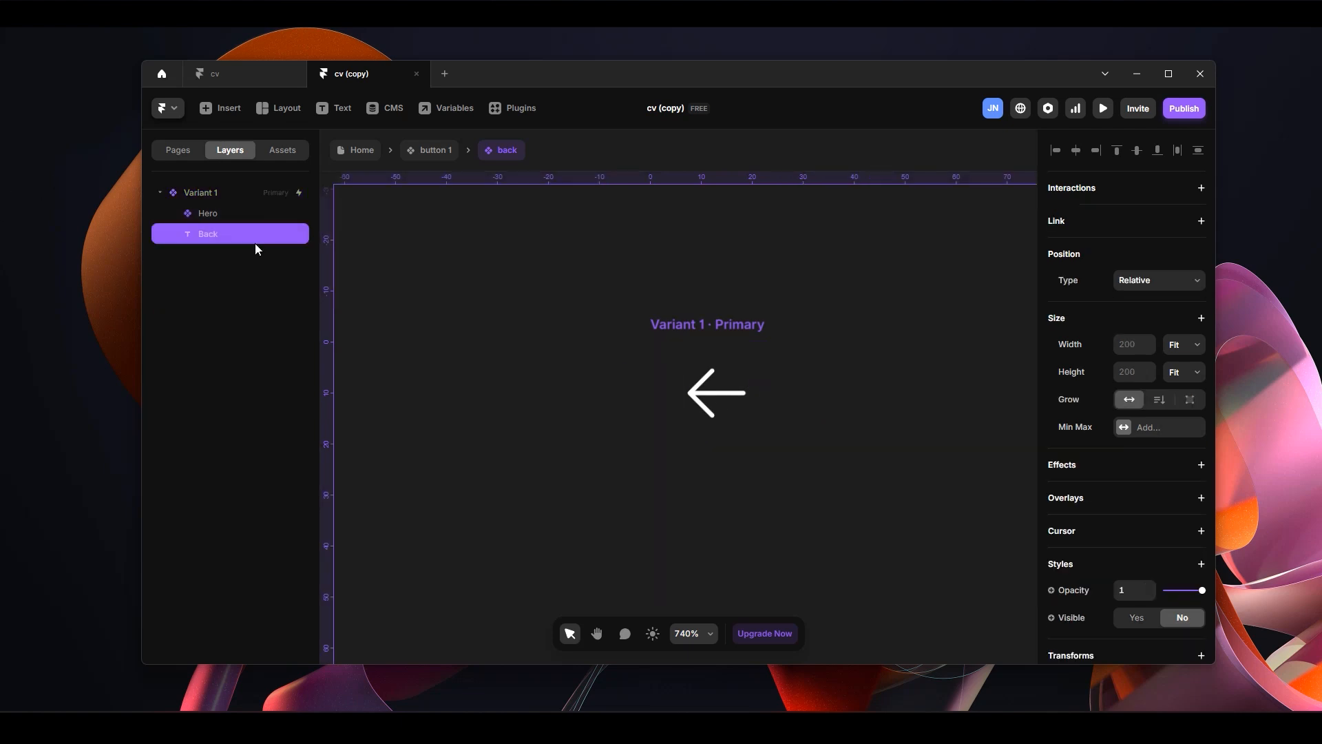
{"action": "left_click", "coordinate": [706, 327]}
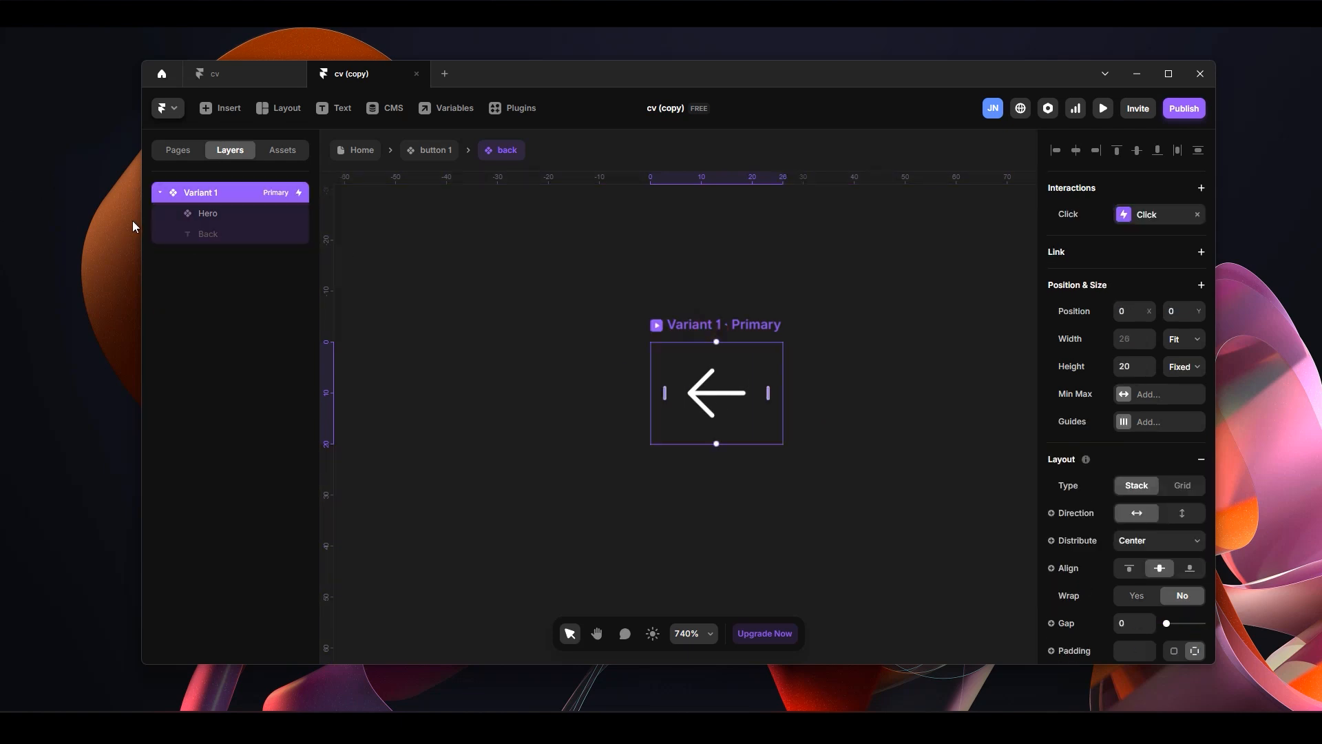
{"action": "left_click", "coordinate": [222, 234]}
{"action": "right_click", "coordinate": [225, 233]}
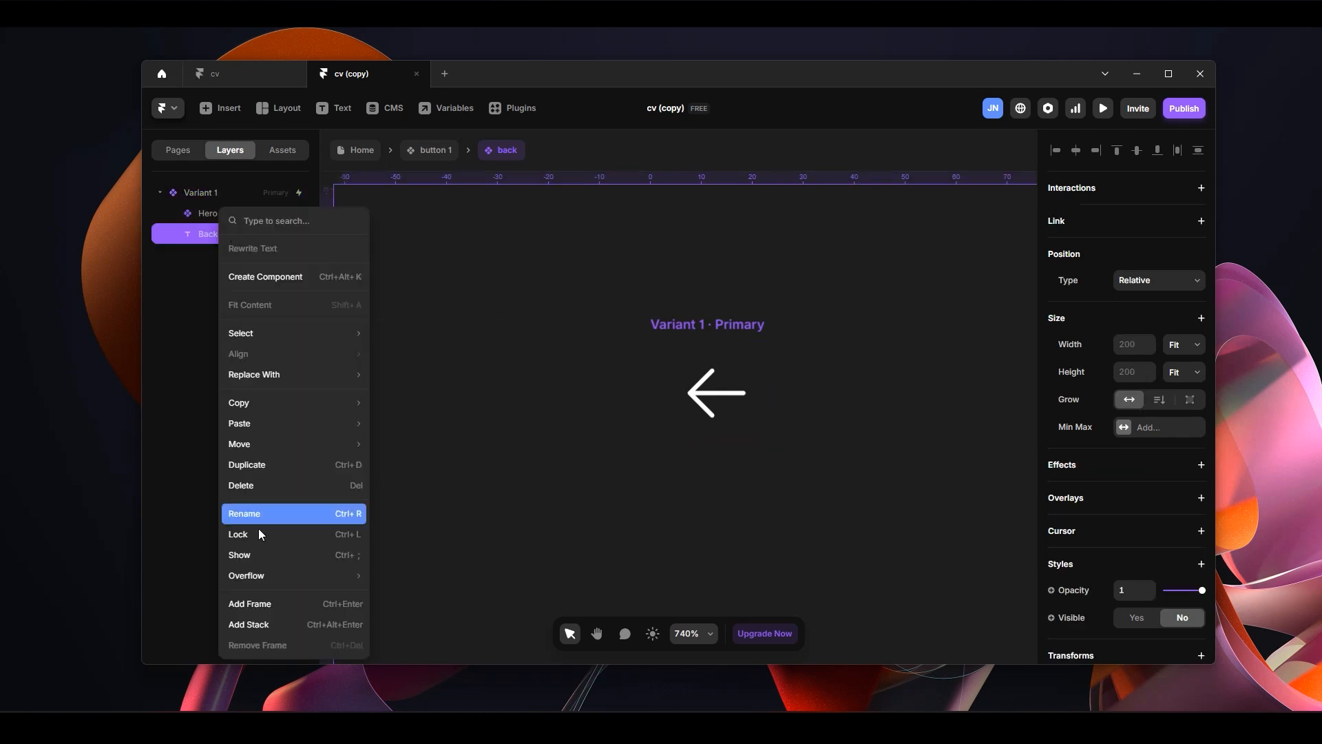
{"action": "left_click", "coordinate": [275, 557]}
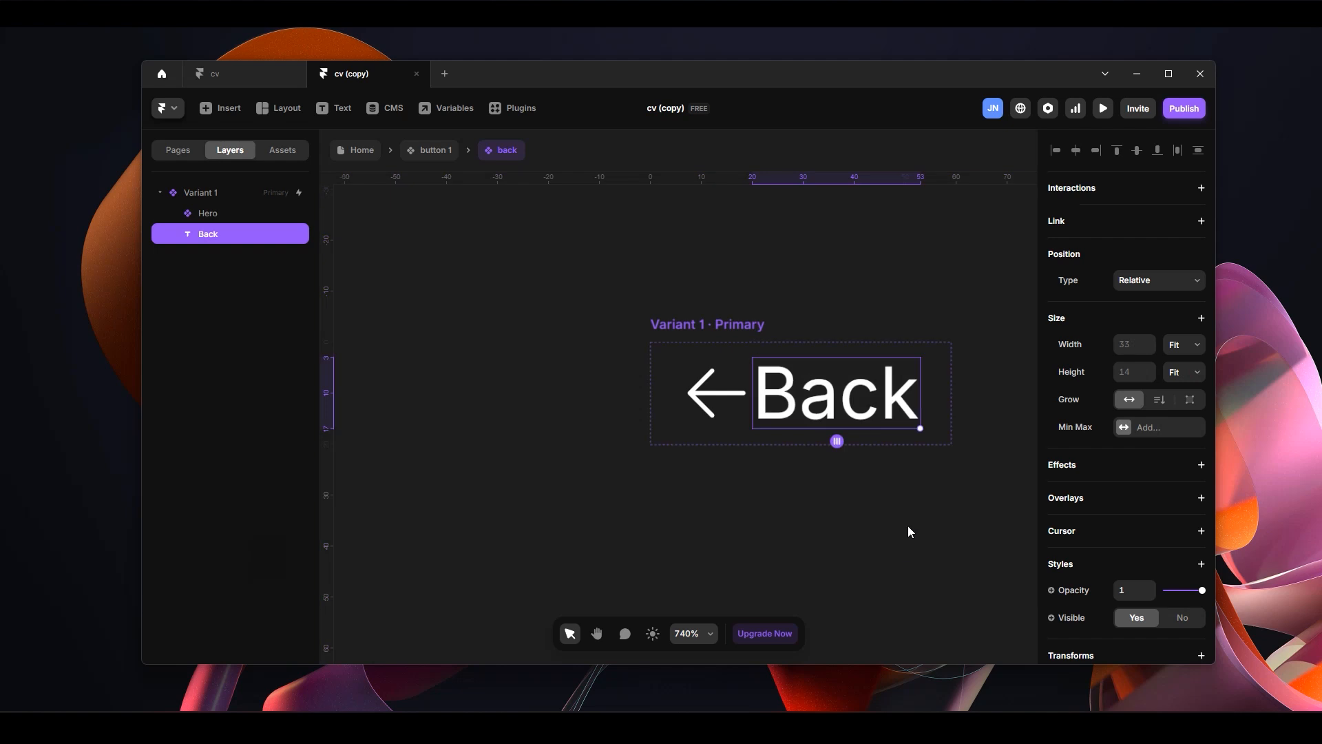
{"action": "left_click", "coordinate": [927, 516]}
Return to button 1 to check the back component in Variant 3, and reopen the component for editing
{"action": "scroll", "coordinate": [833, 514], "scroll_direction": "down", "scroll_amount": 5}
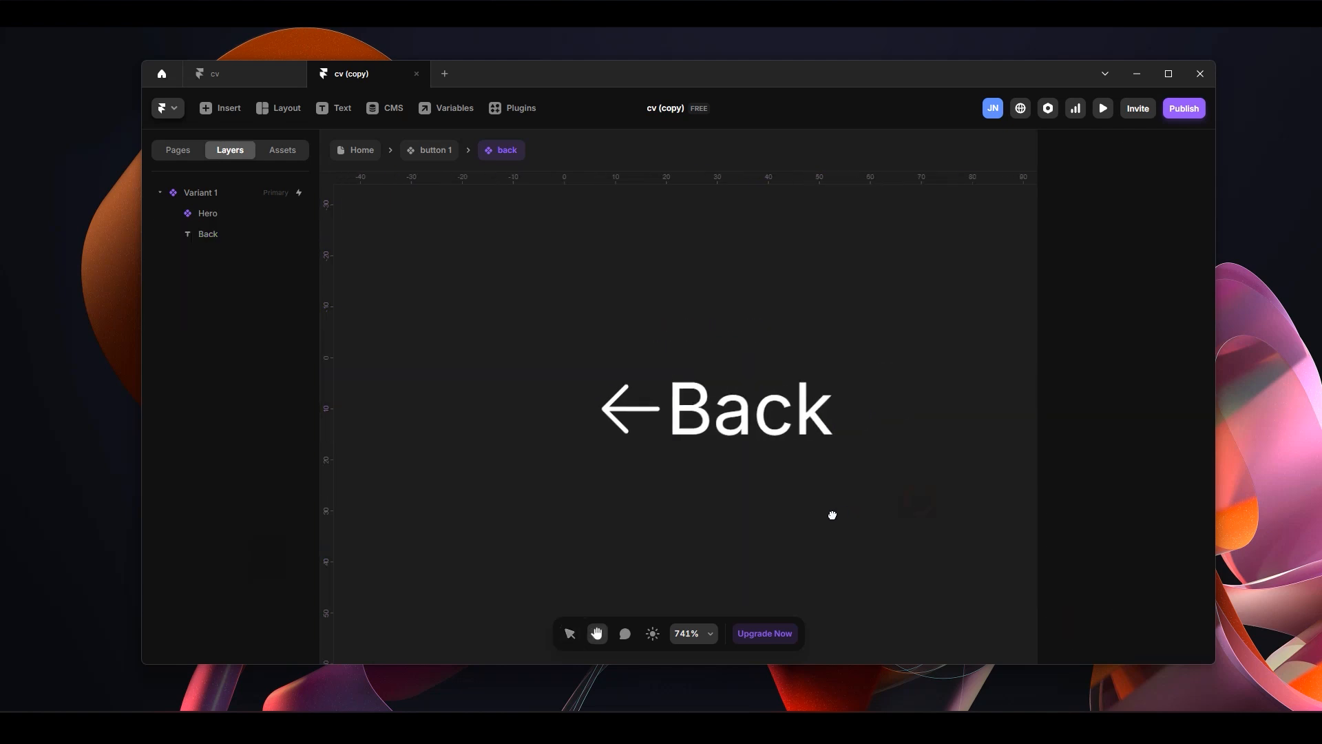
{"action": "left_click", "coordinate": [775, 452]}
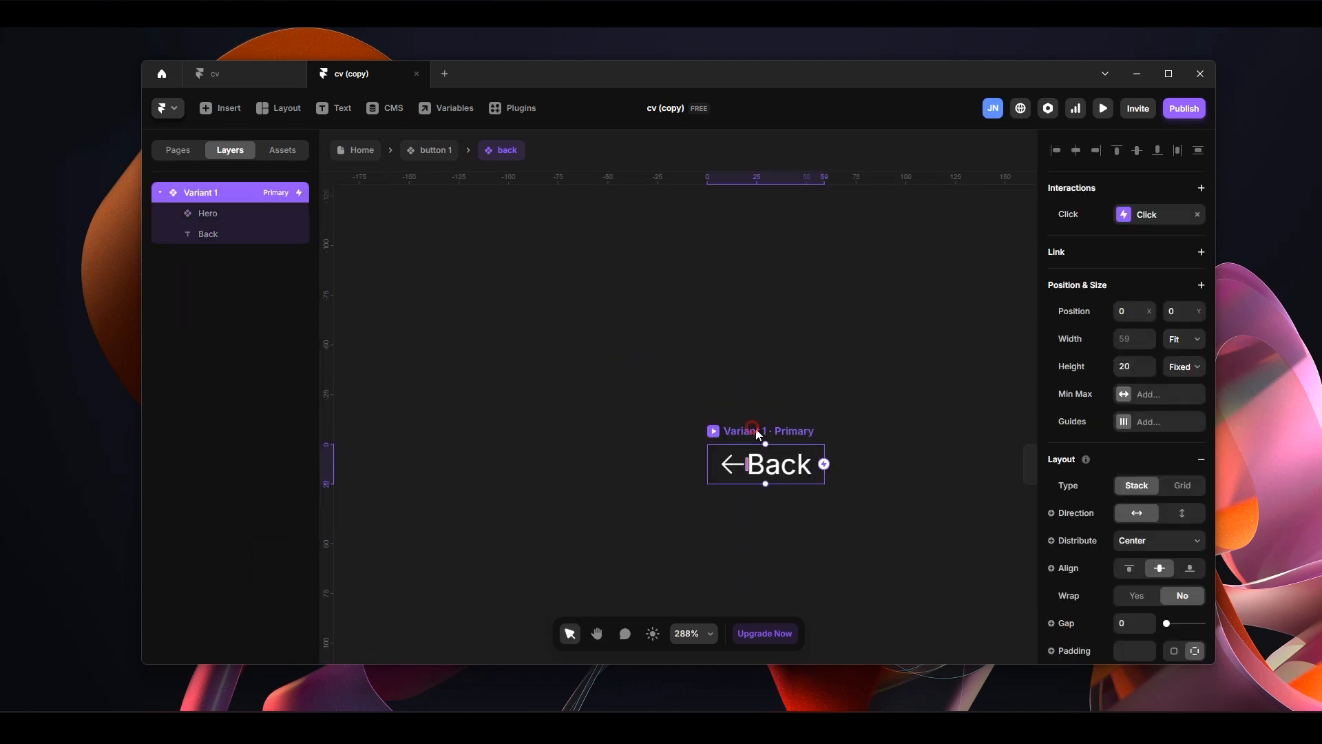
{"action": "left_click", "coordinate": [434, 150]}
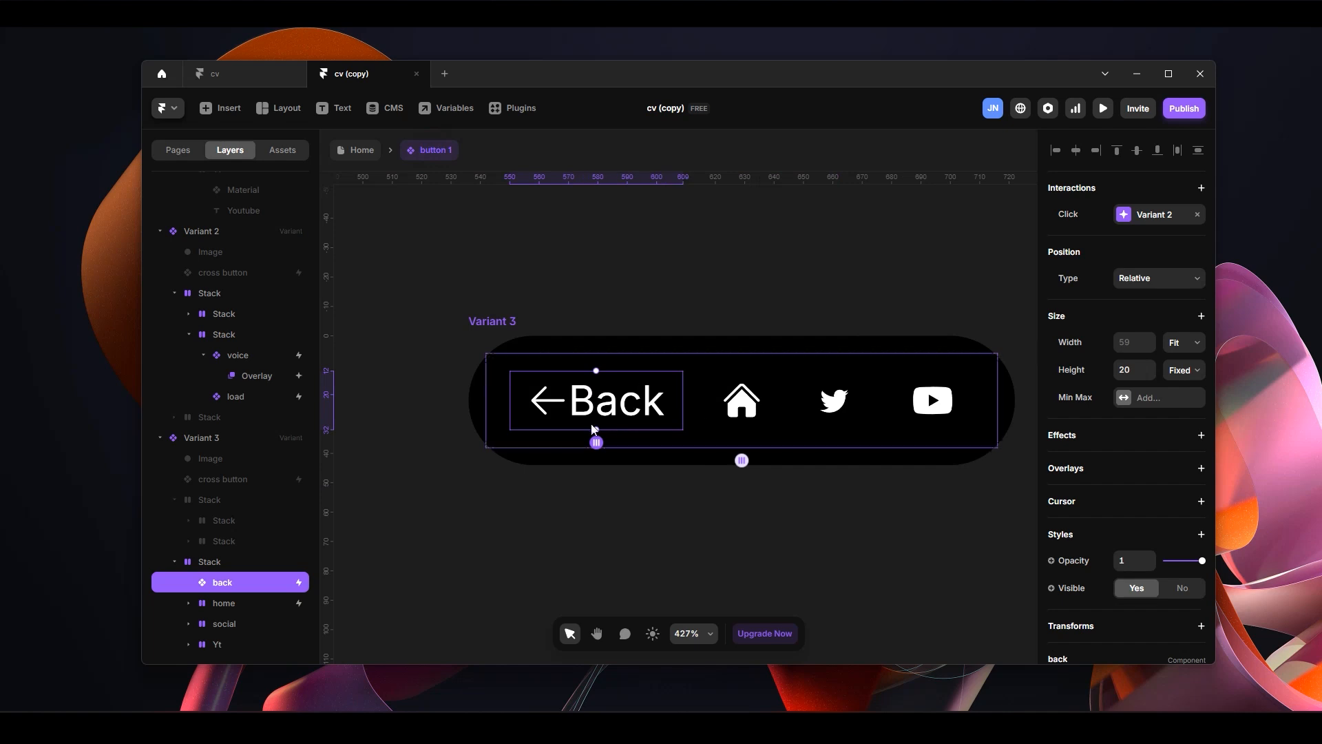
{"action": "double_click", "coordinate": [638, 409]}
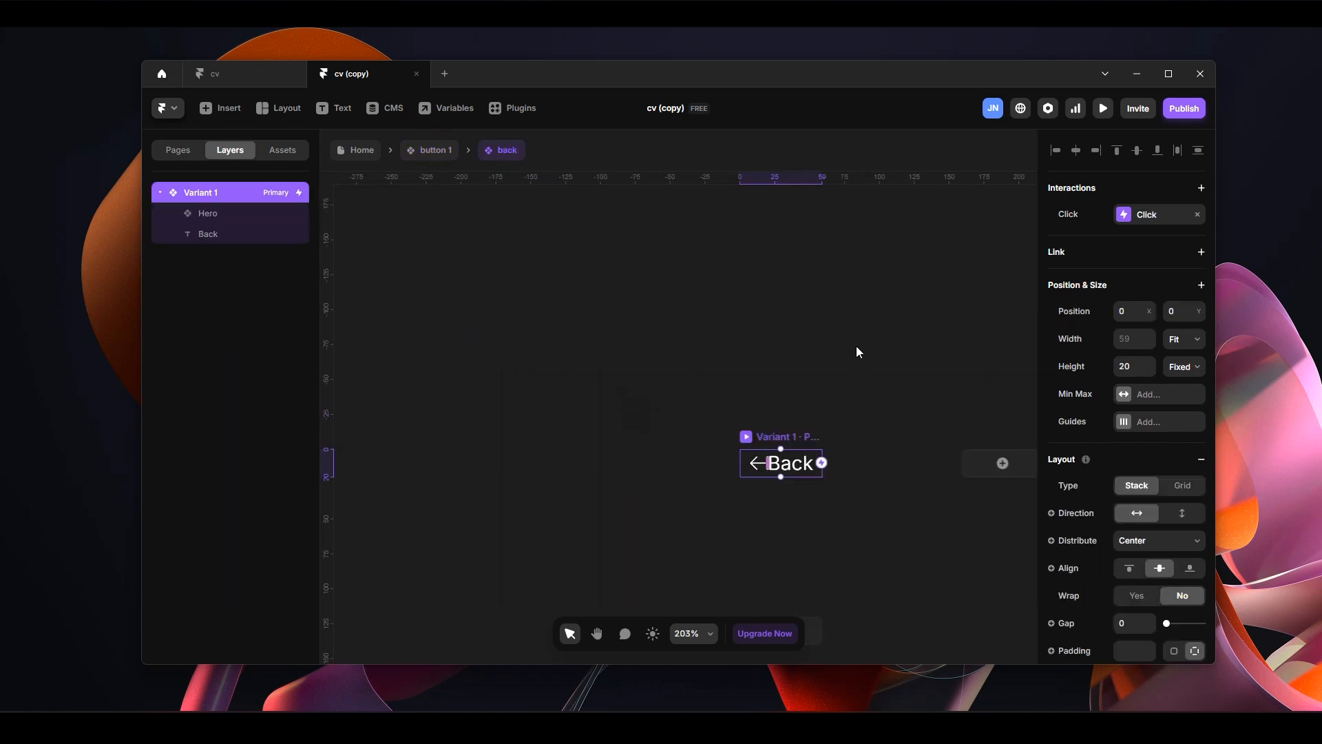
Add a Hover variant to the back component's Variant 1
{"action": "scroll", "coordinate": [857, 346], "scroll_direction": "down", "scroll_amount": 3}
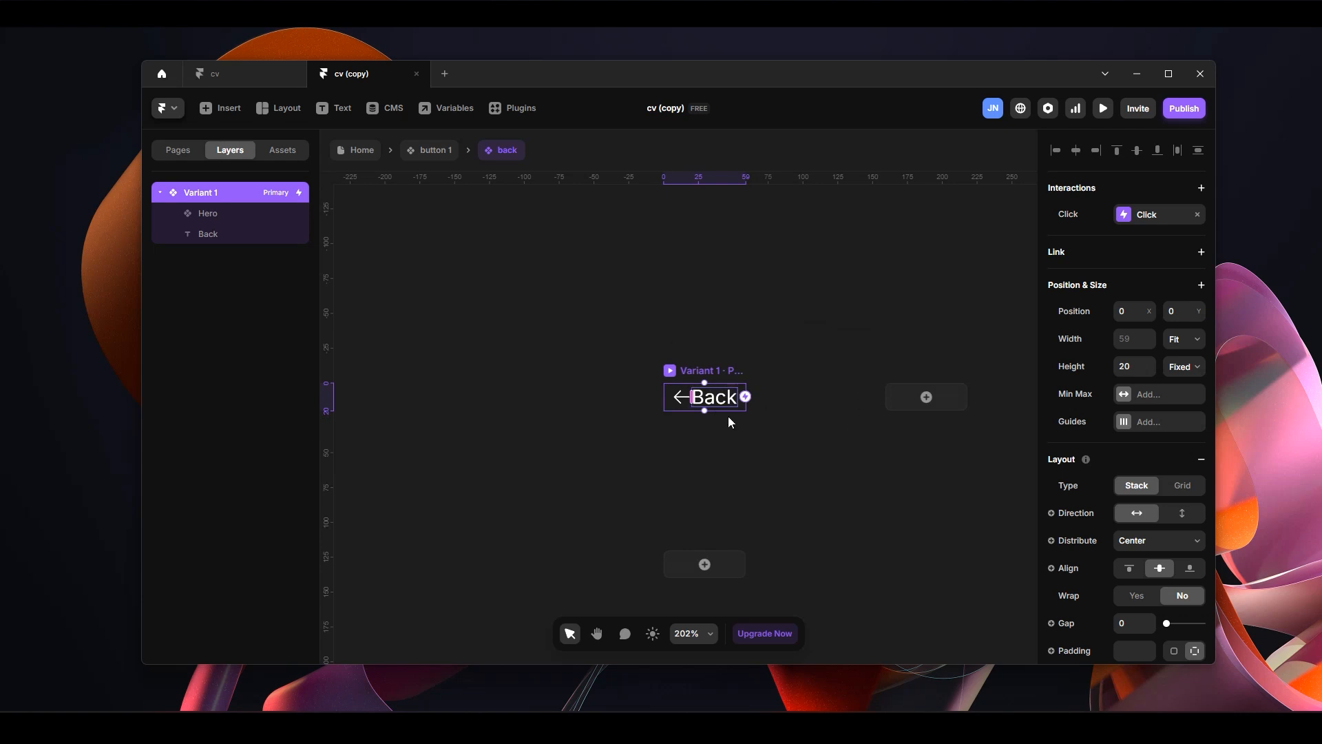
{"action": "scroll", "coordinate": [742, 489], "scroll_direction": "down", "scroll_amount": 2}
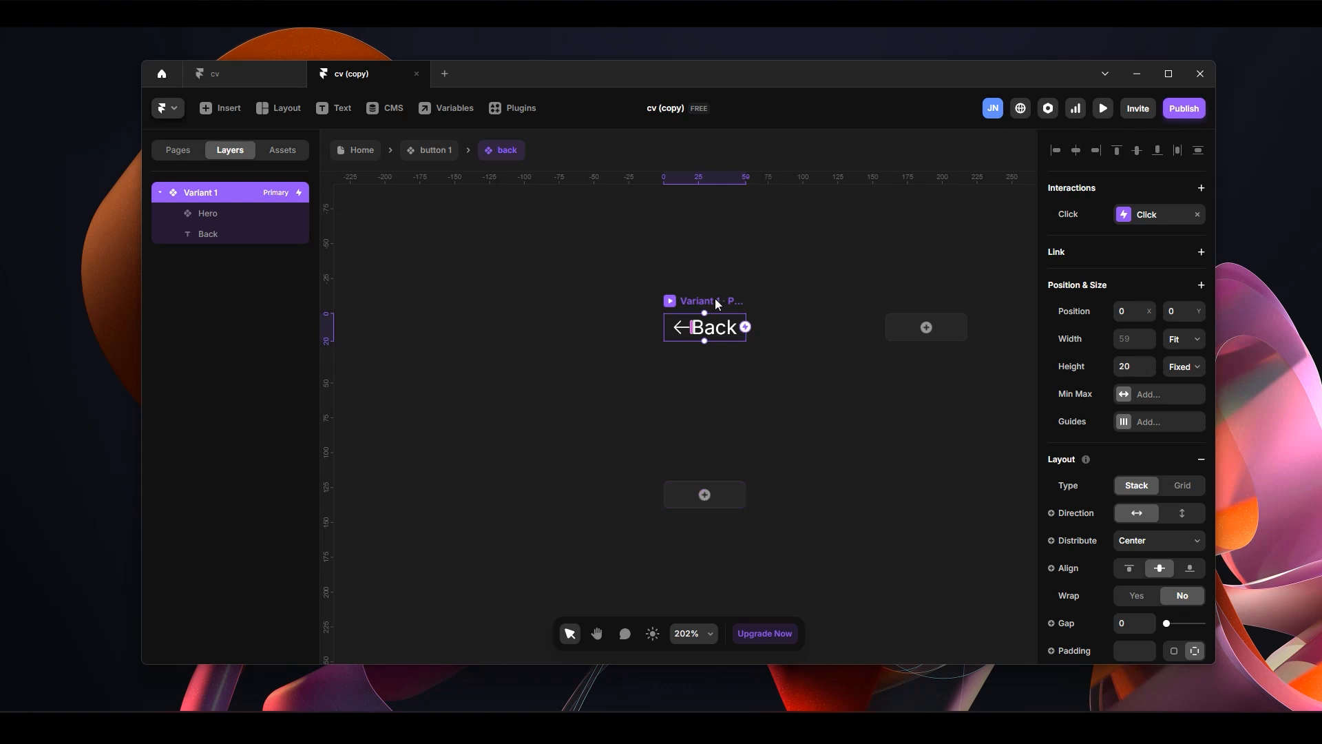
{"action": "left_click", "coordinate": [706, 501]}
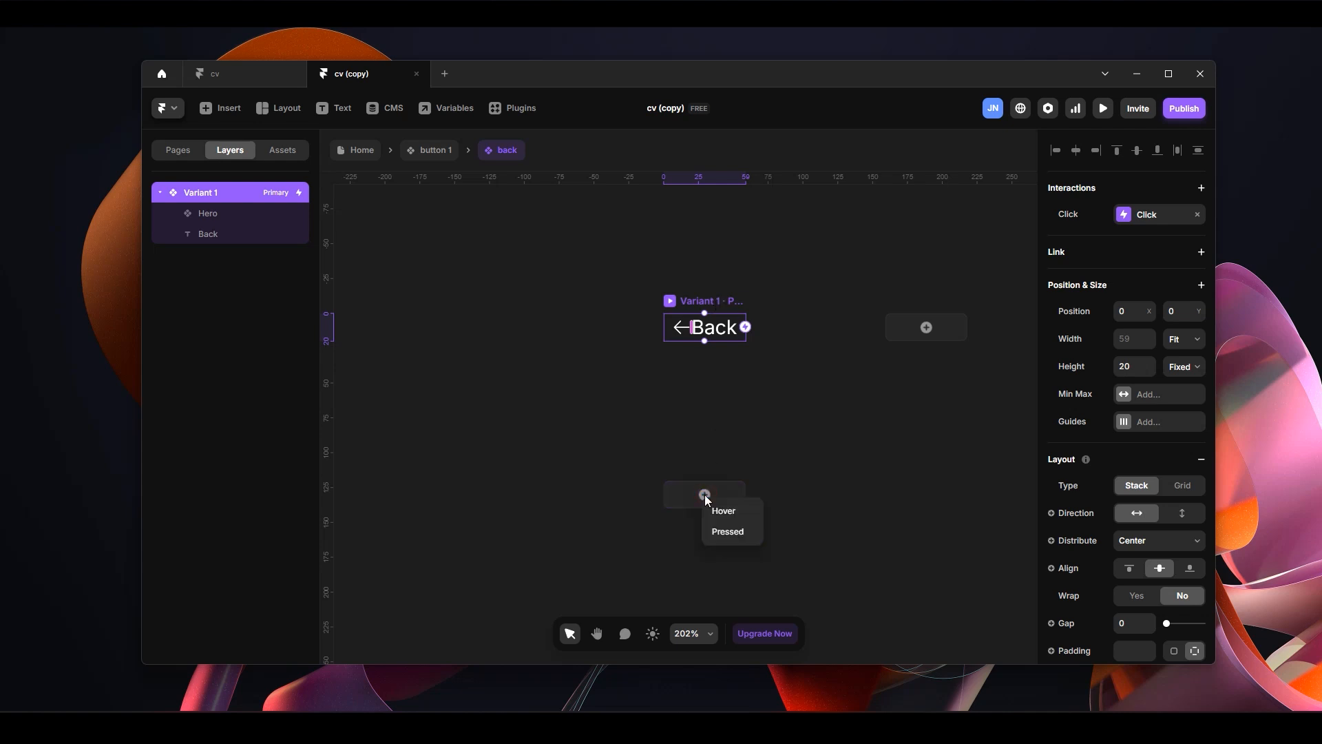
{"action": "left_click", "coordinate": [723, 507]}
Hide the Back text layer in the back component's primary variant
{"action": "scroll", "coordinate": [685, 494], "scroll_direction": "up", "scroll_amount": 8}
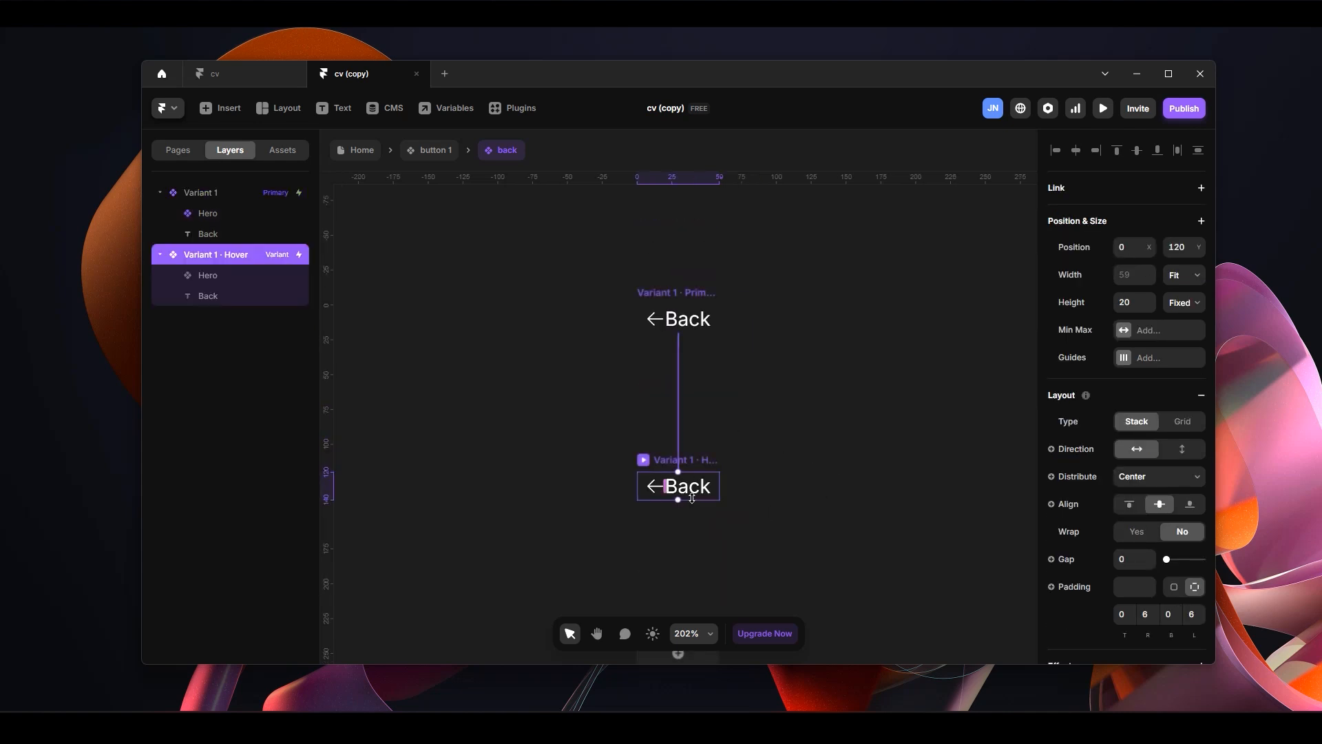
{"action": "scroll", "coordinate": [699, 436], "scroll_direction": "up", "scroll_amount": 3}
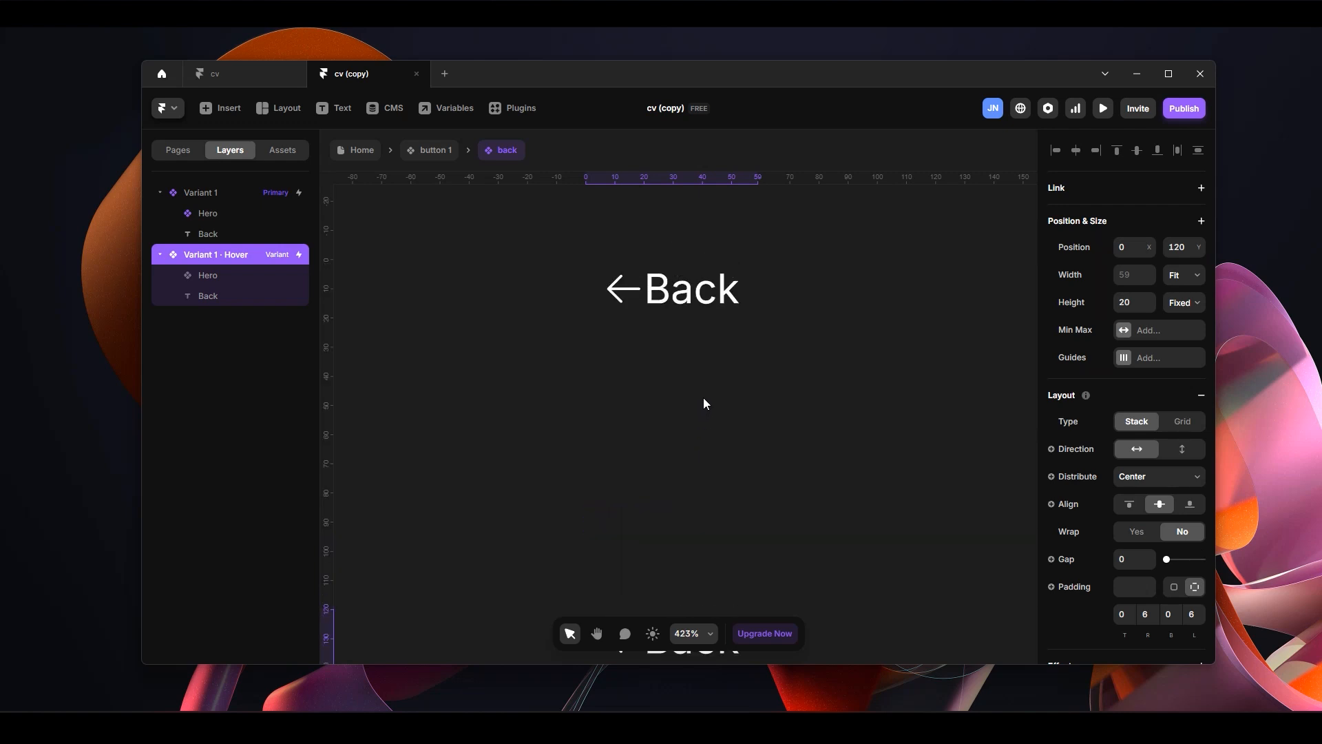
{"action": "left_click", "coordinate": [691, 321]}
{"action": "scroll", "coordinate": [685, 324], "scroll_direction": "up", "scroll_amount": 2}
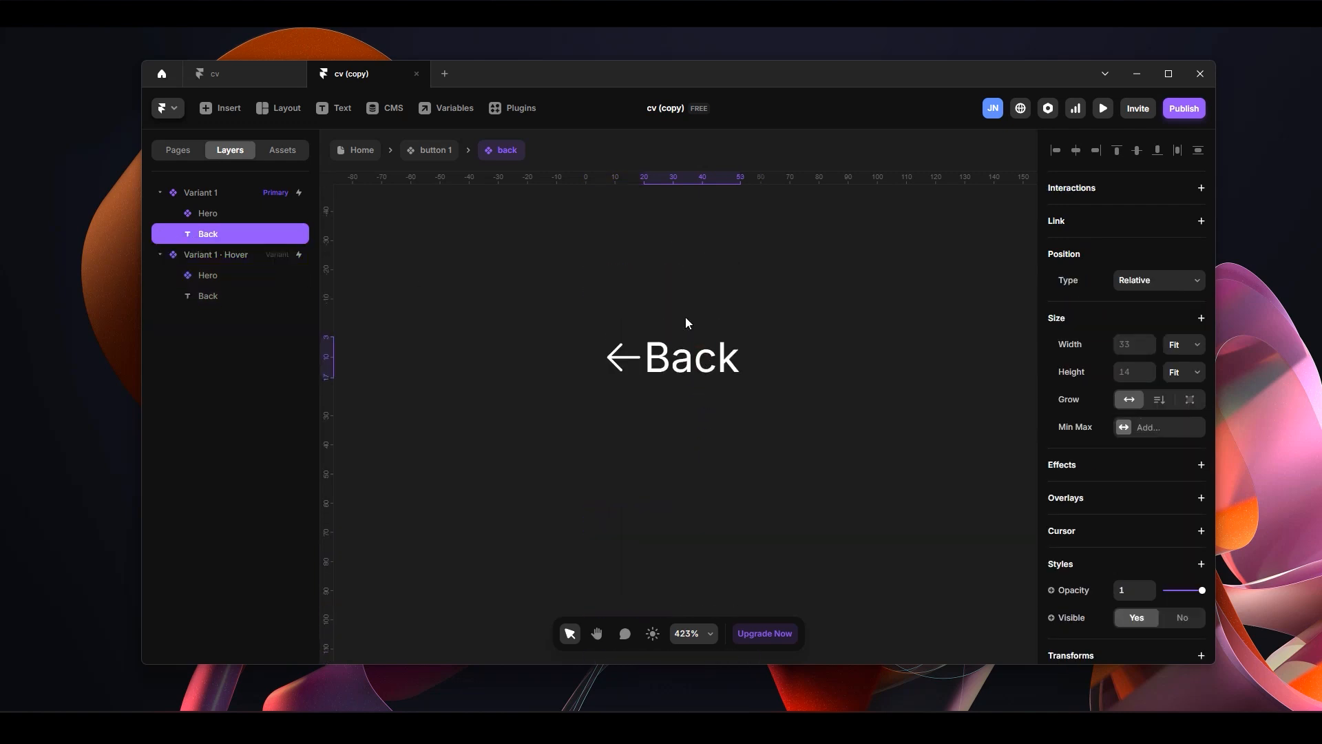
{"action": "right_click", "coordinate": [228, 237]}
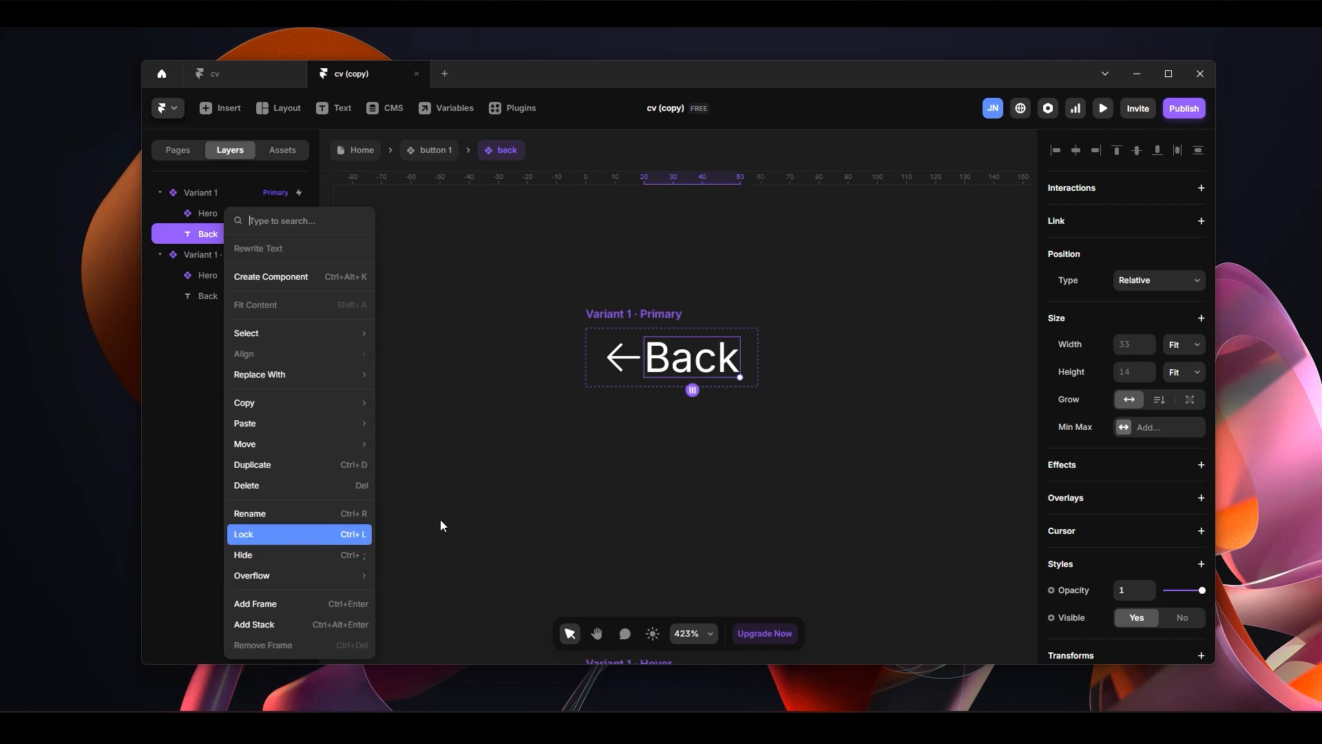
{"action": "left_click", "coordinate": [338, 564]}
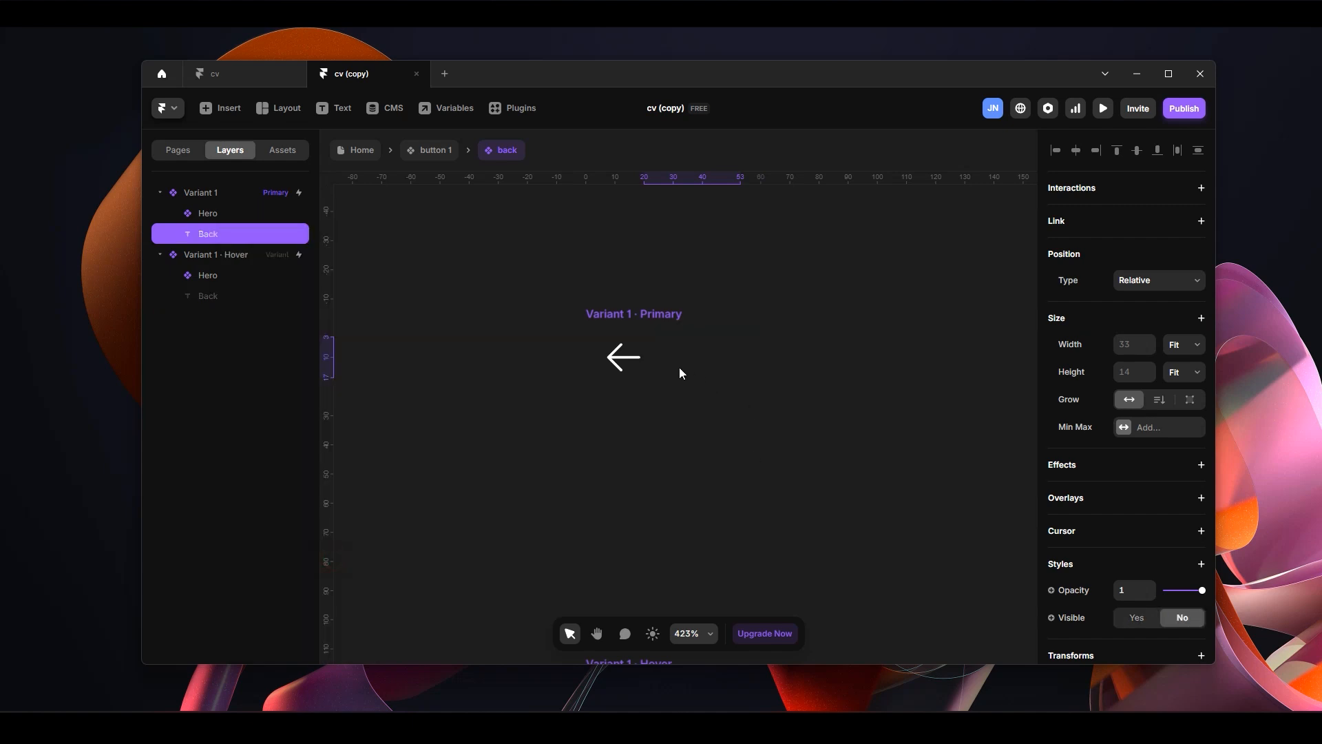
Show the Back text layer beside the arrow in the back component's Hover variant
{"action": "scroll", "coordinate": [675, 376], "scroll_direction": "down", "scroll_amount": 5}
{"action": "scroll", "coordinate": [682, 391], "scroll_direction": "down", "scroll_amount": 3, "text": "ctrl"}
{"action": "left_click", "coordinate": [632, 234]}
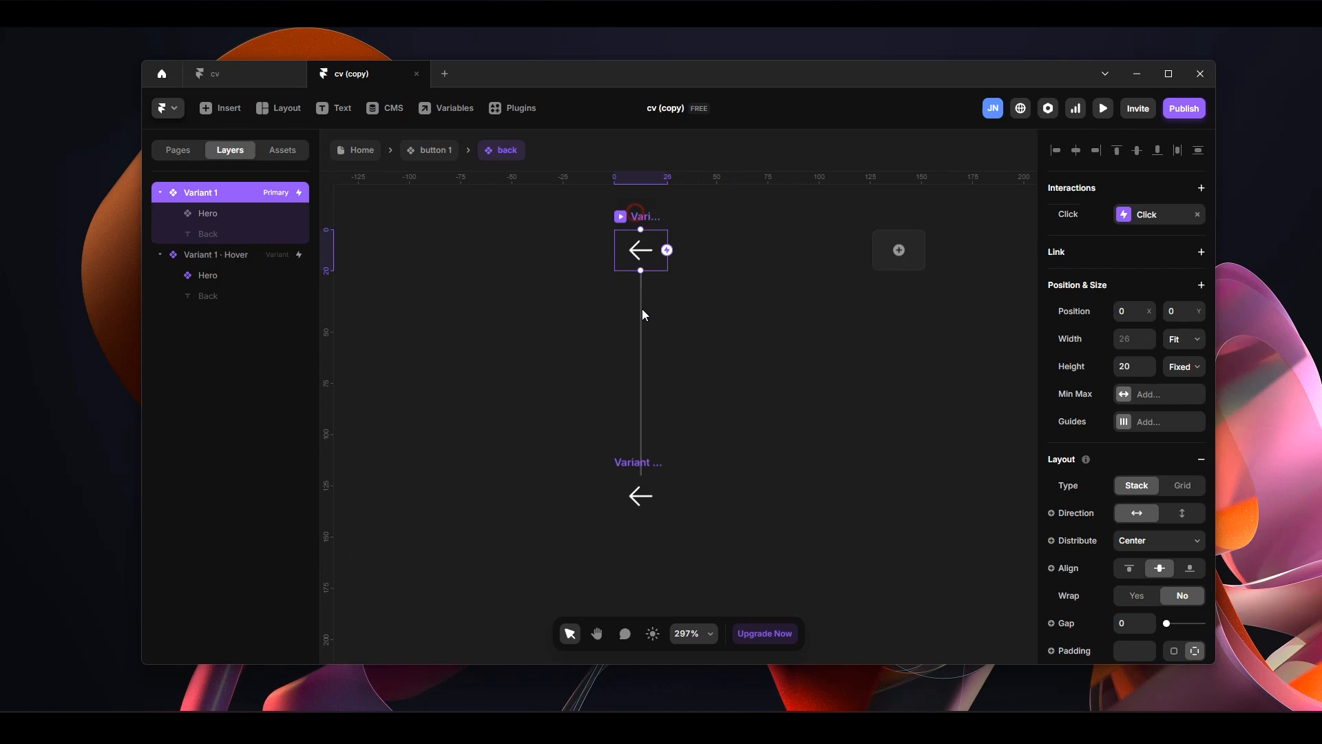
{"action": "left_click", "coordinate": [640, 469]}
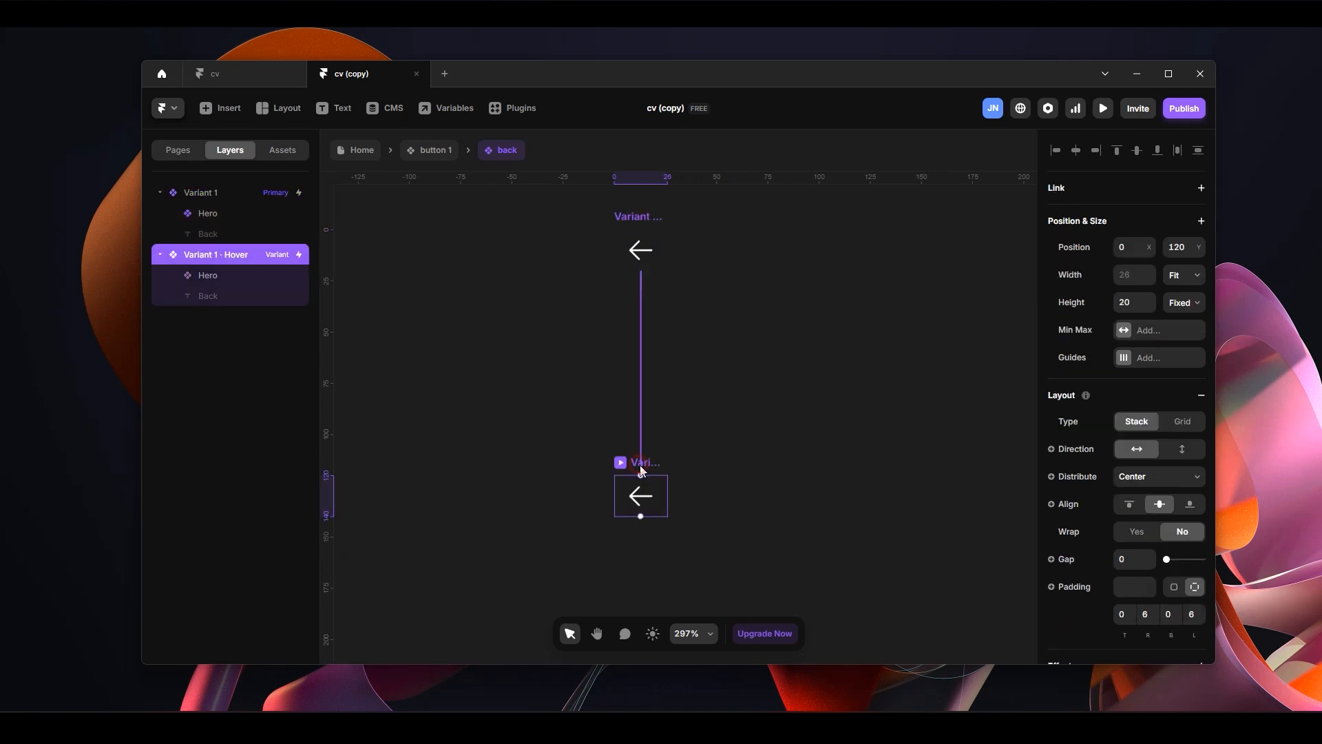
{"action": "left_click", "coordinate": [229, 298]}
{"action": "right_click", "coordinate": [229, 298]}
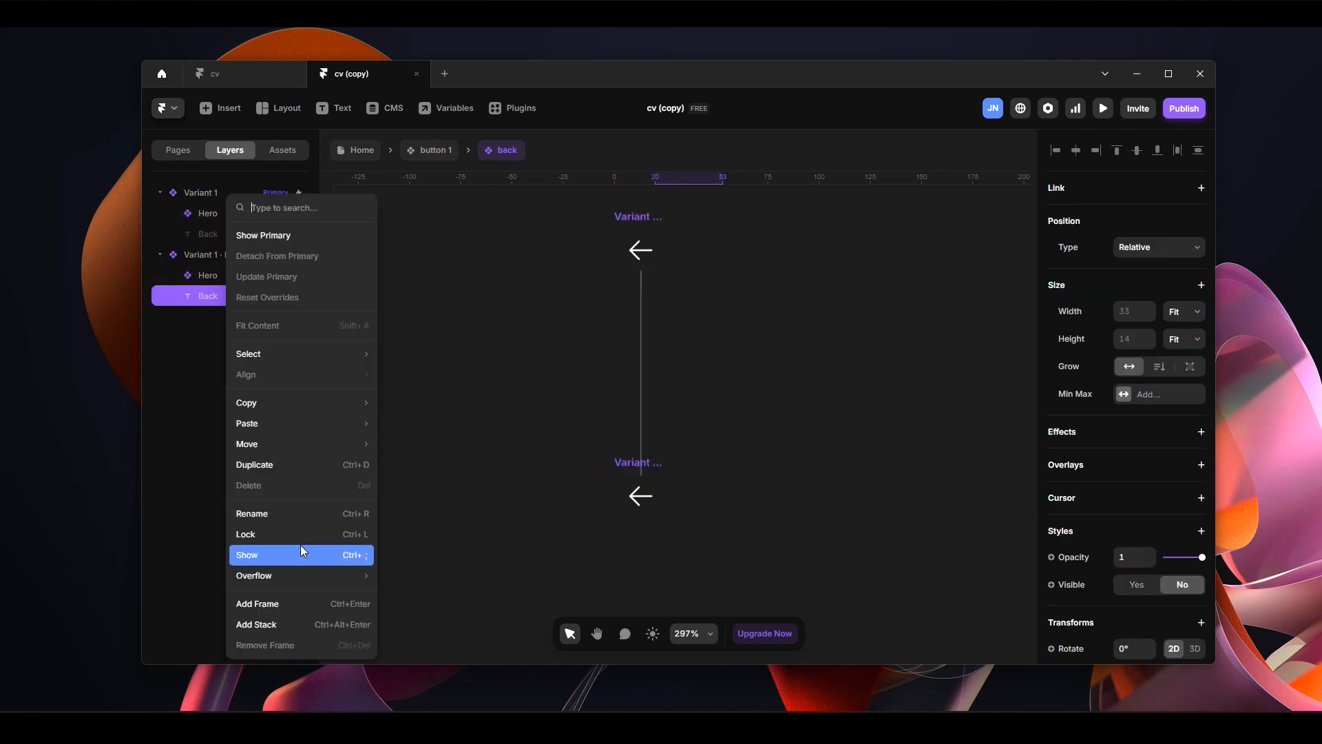
{"action": "left_click", "coordinate": [280, 555]}
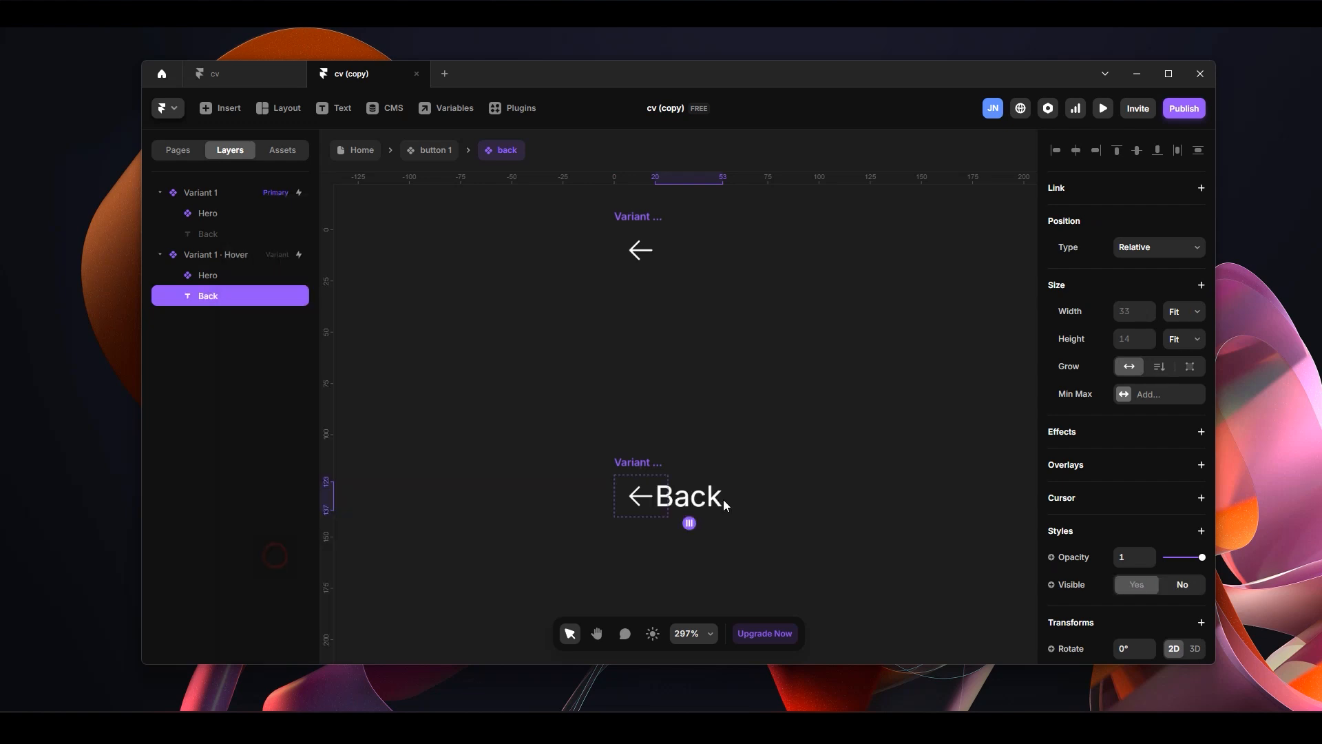
{"action": "left_click", "coordinate": [642, 218]}
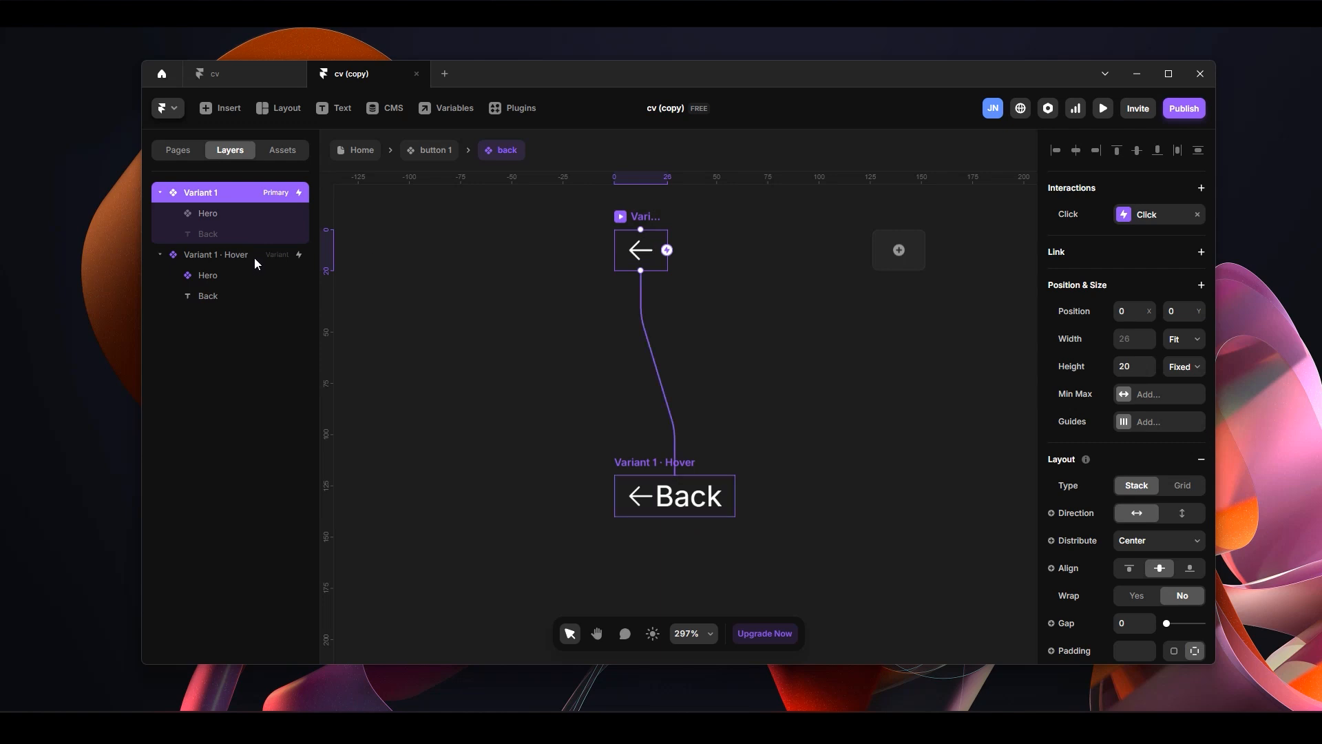
Set the #424242 fill of the back component's Hover variant to 100% opacity
{"action": "left_click", "coordinate": [624, 452]}
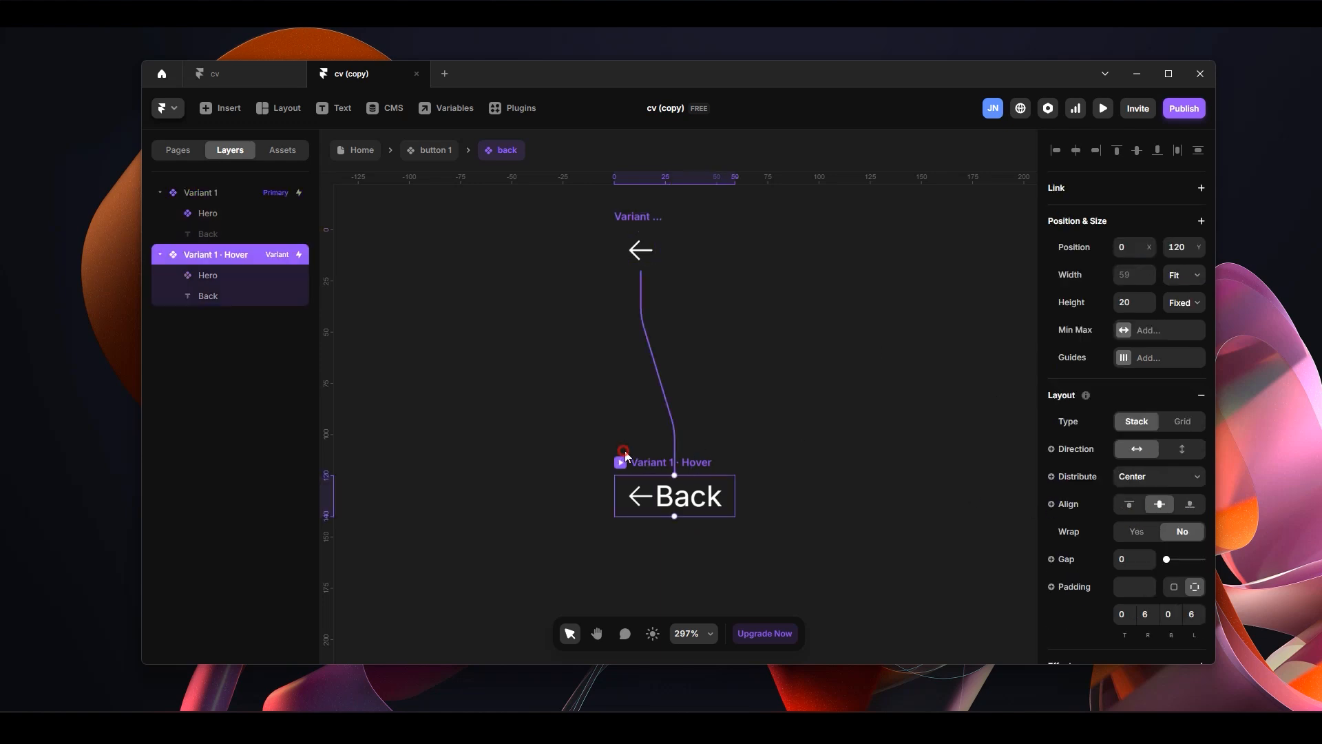
{"action": "scroll", "coordinate": [1164, 462], "scroll_direction": "down", "scroll_amount": 7}
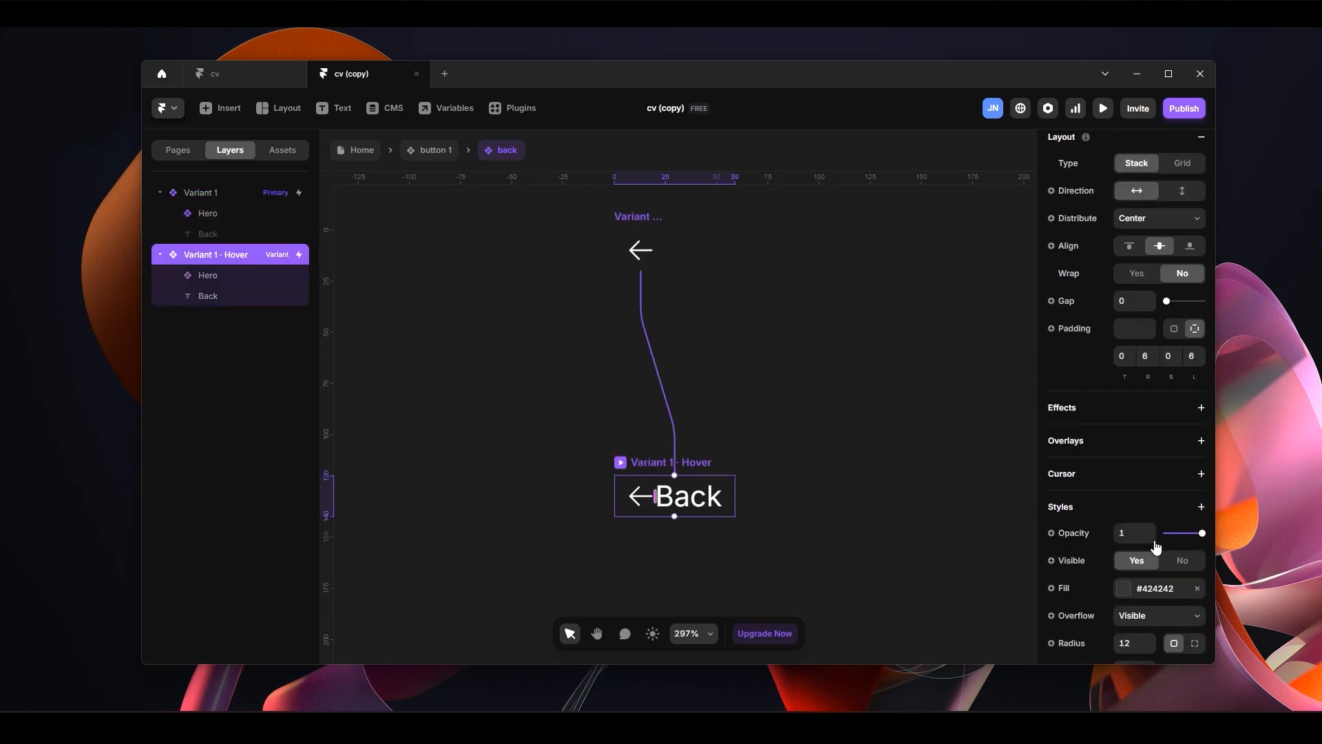
{"action": "left_click", "coordinate": [1149, 400]}
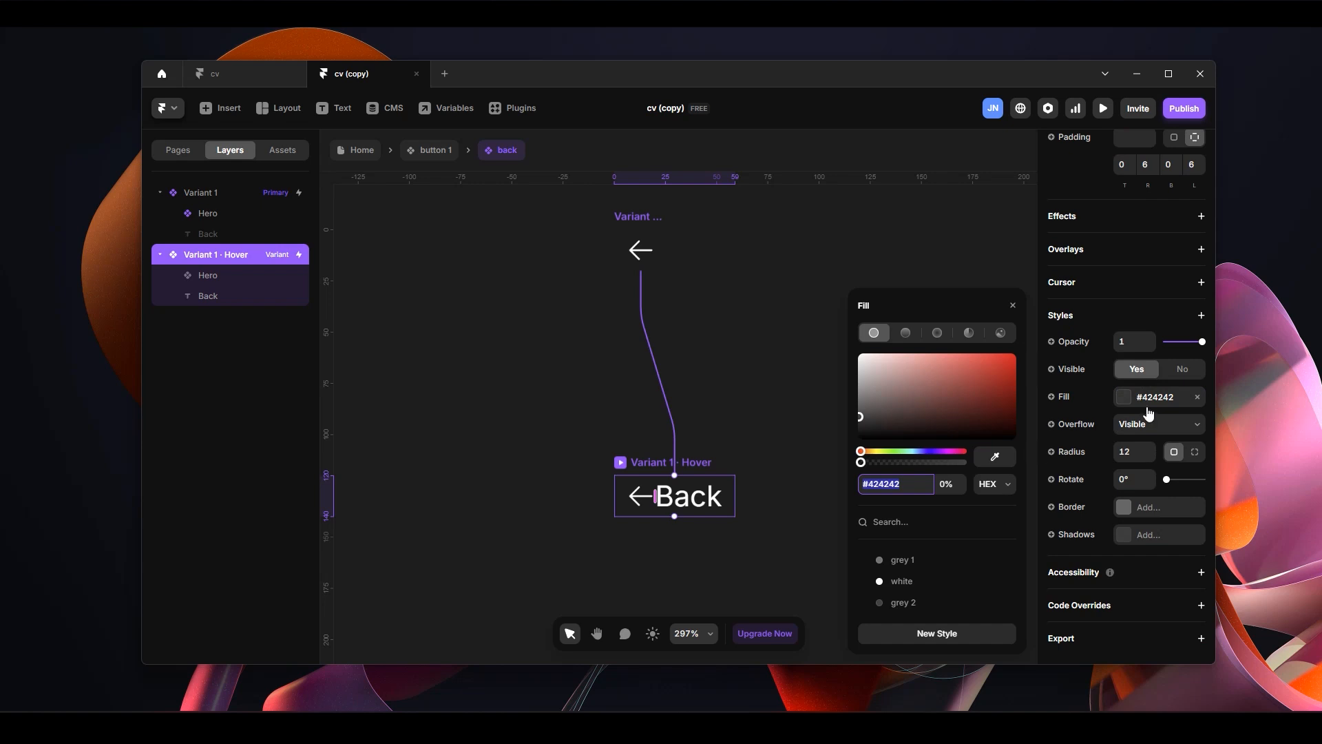
{"action": "left_click", "coordinate": [862, 463]}
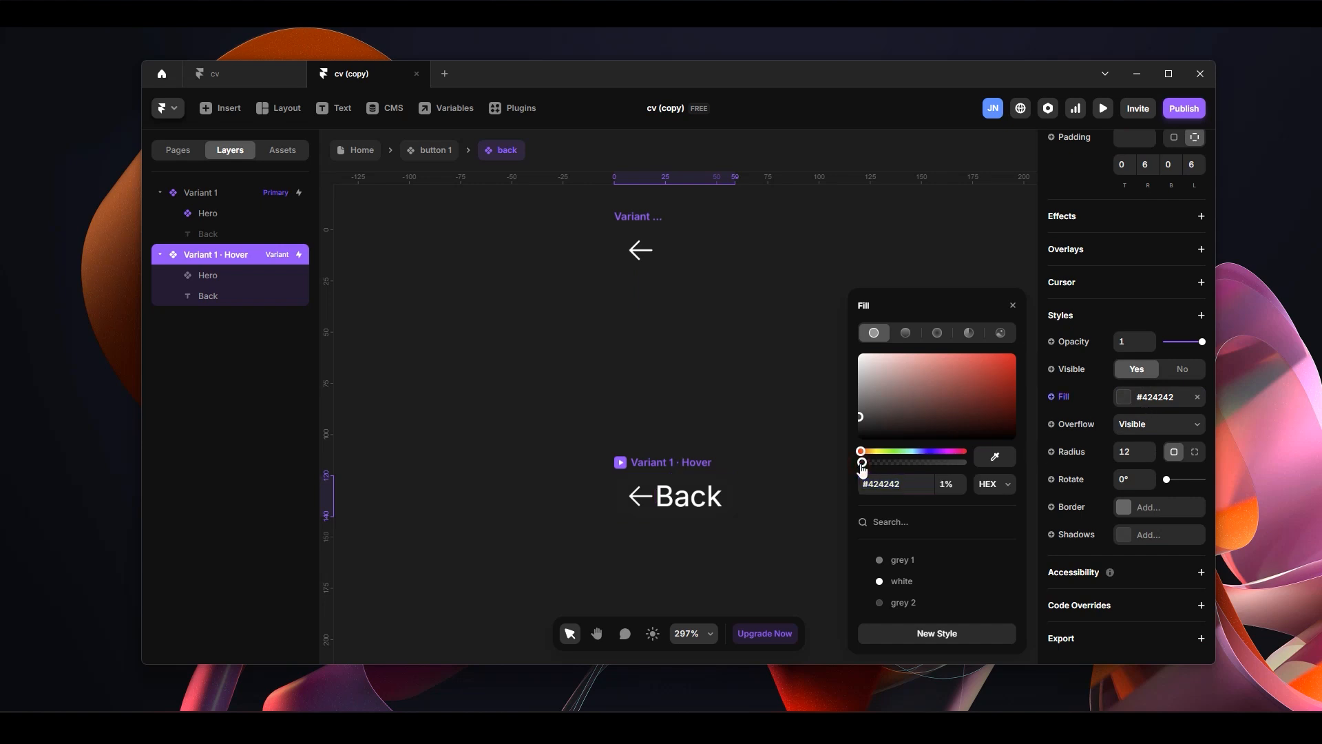
{"action": "left_click_drag", "start_coordinate": [889, 469], "coordinate": [980, 485]}
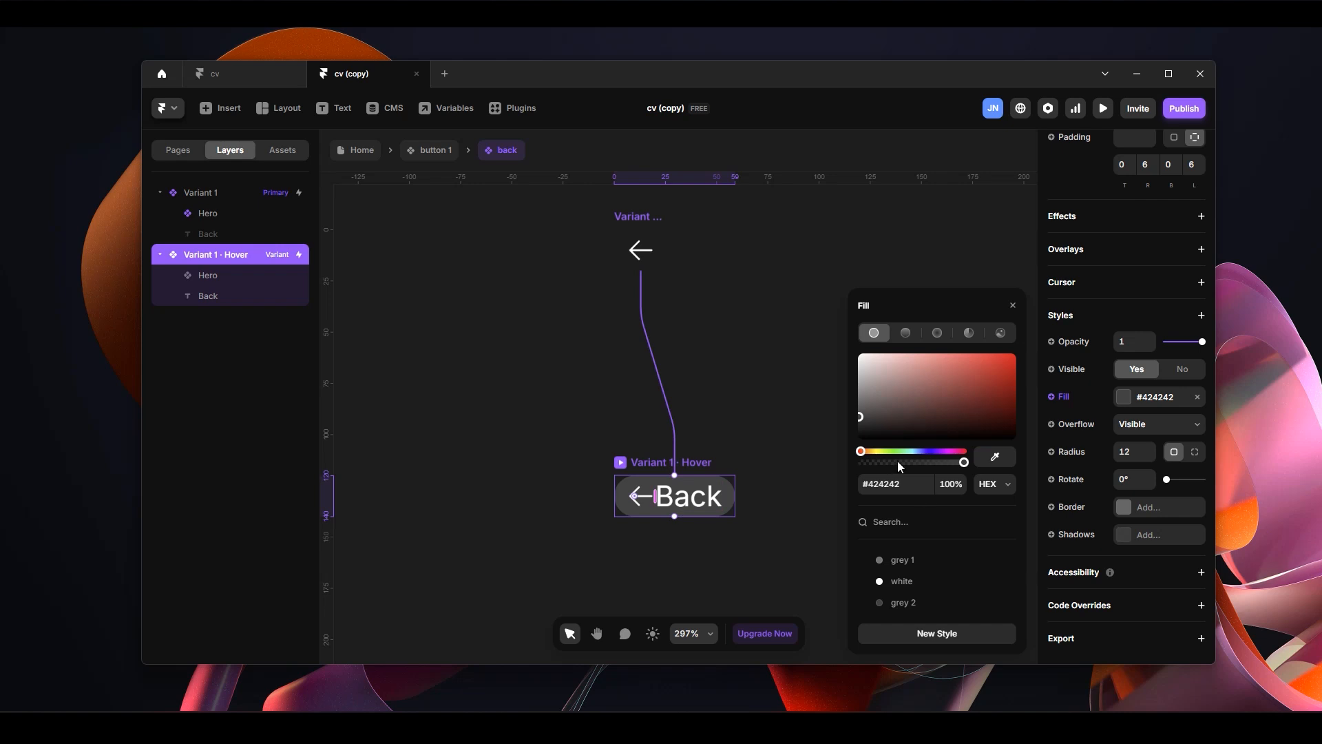
Preview the back component to test its hover effect, and return to the canvas
{"action": "left_click", "coordinate": [713, 375]}
{"action": "scroll", "coordinate": [704, 287], "scroll_direction": "up", "scroll_amount": 2}
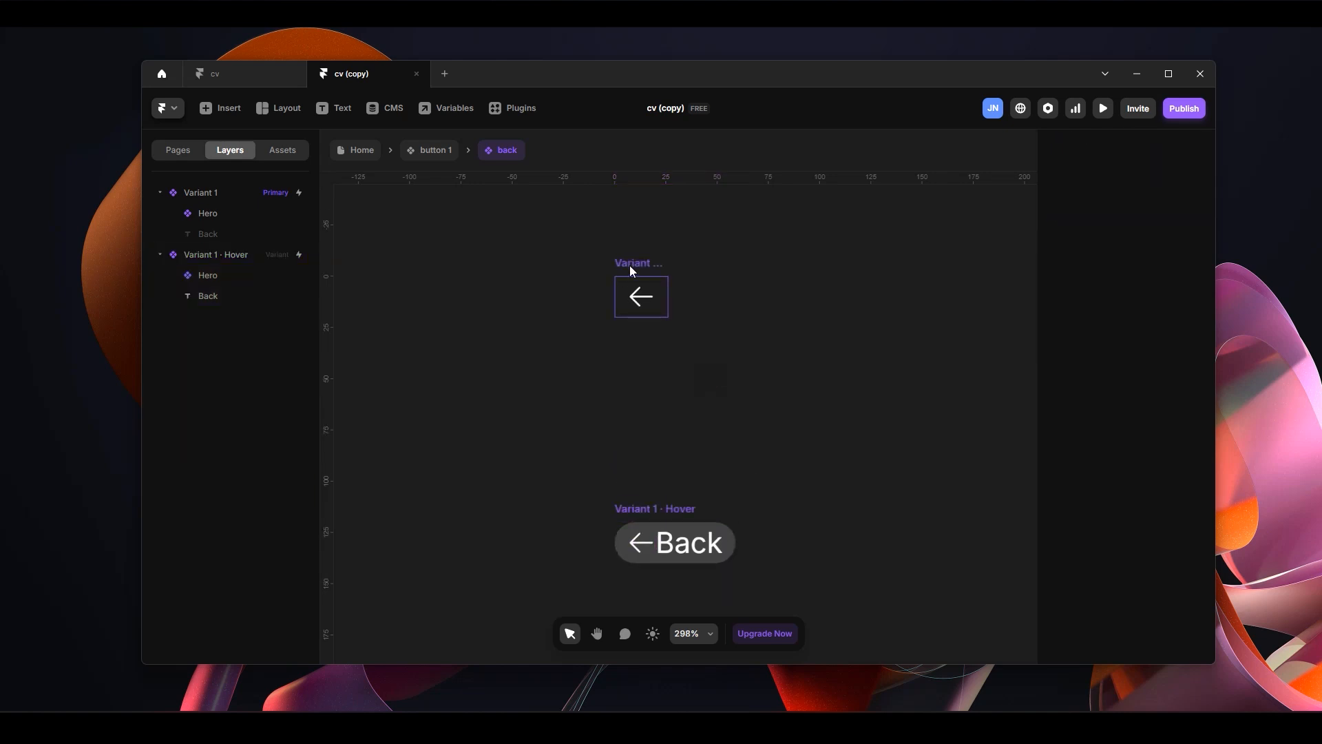
{"action": "left_click", "coordinate": [633, 270]}
{"action": "key", "text": "ctrl+p"}
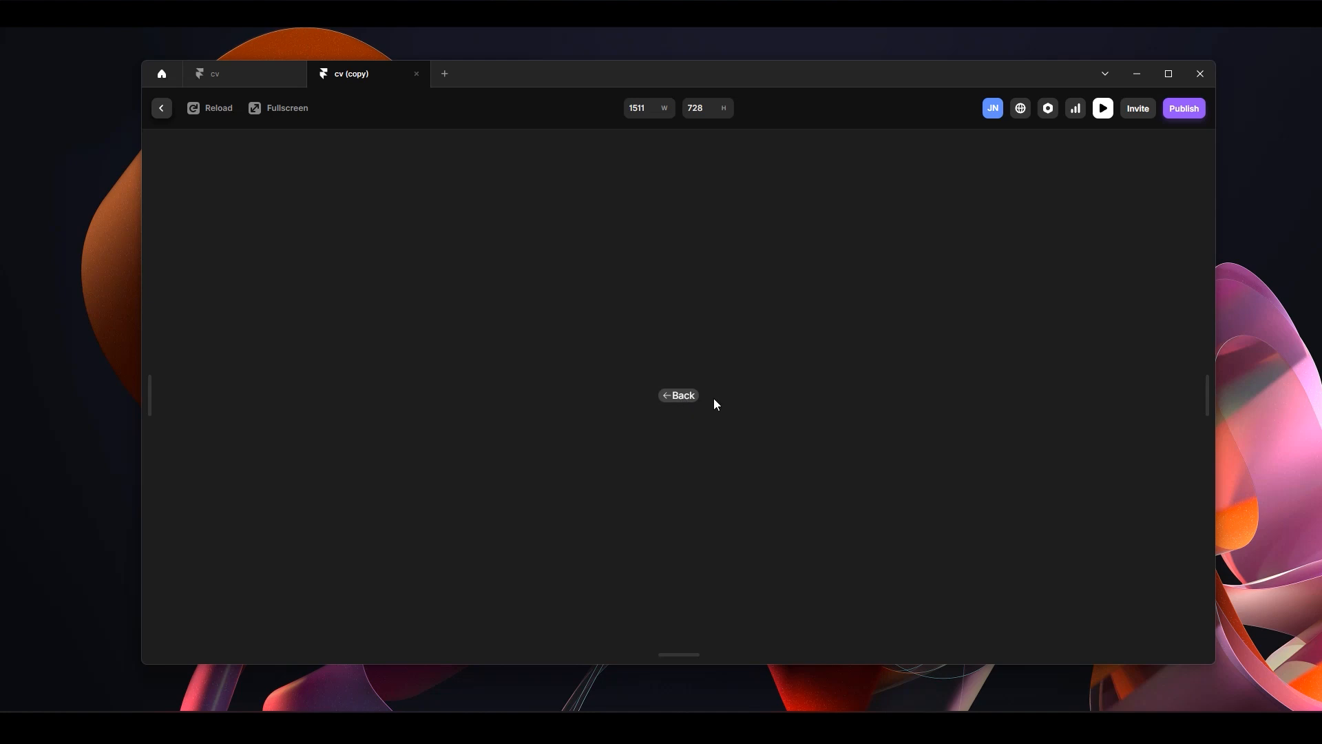
{"action": "left_click", "coordinate": [162, 108]}
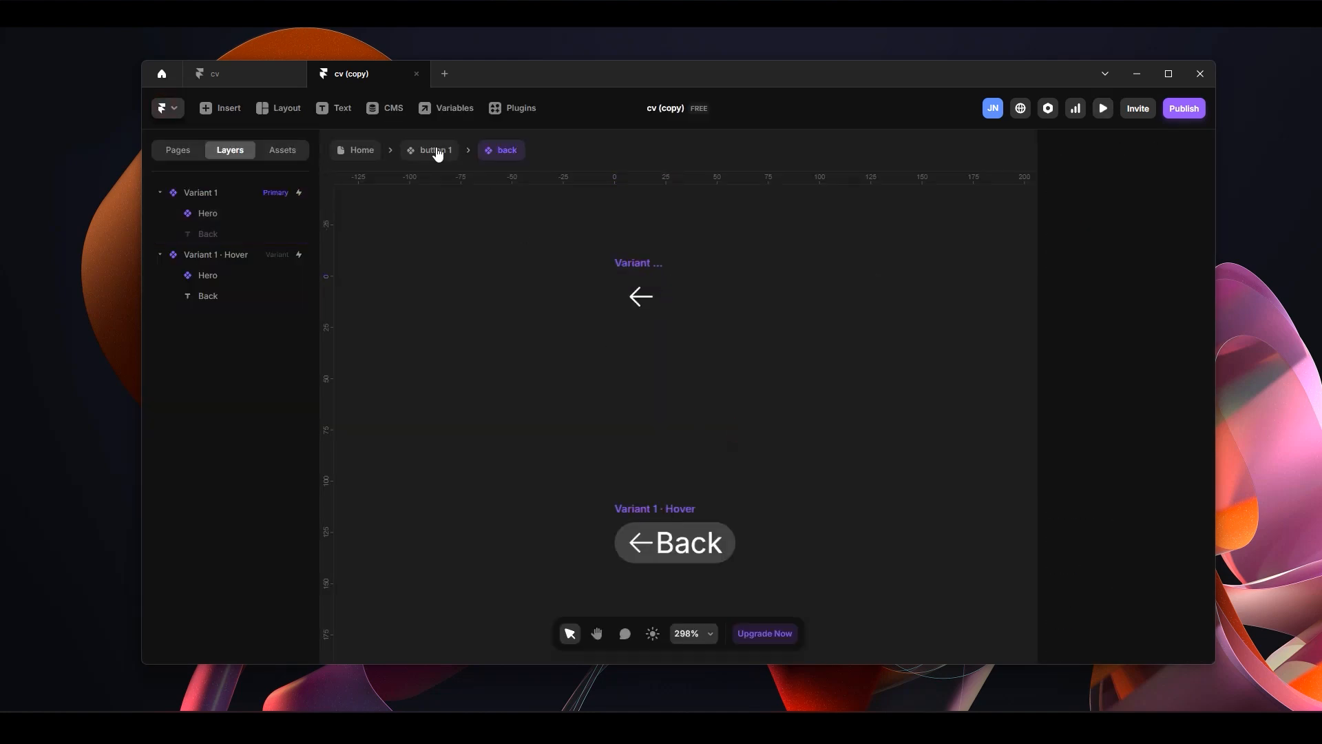
Return to button 1 and turn the home stack in Variant 3 into a component named home, open for editing
{"action": "left_click", "coordinate": [436, 150]}
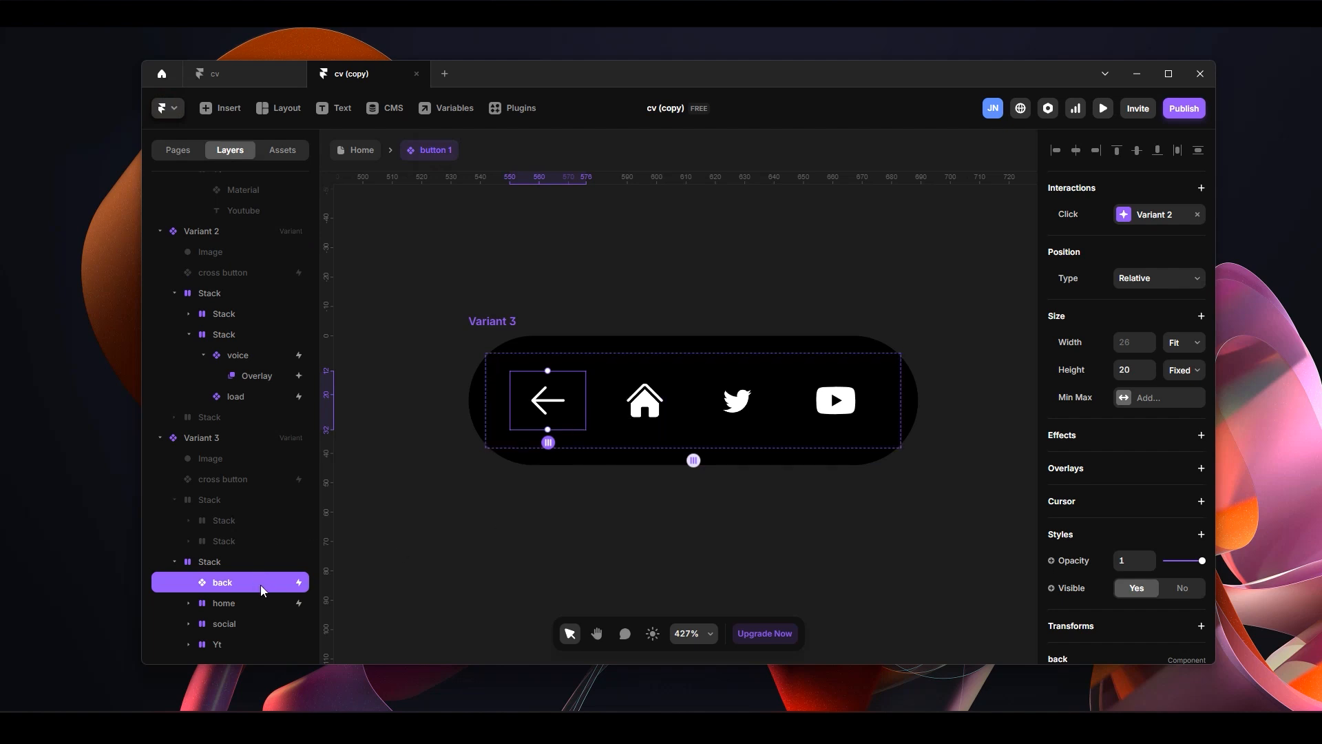
{"action": "left_click", "coordinate": [221, 604]}
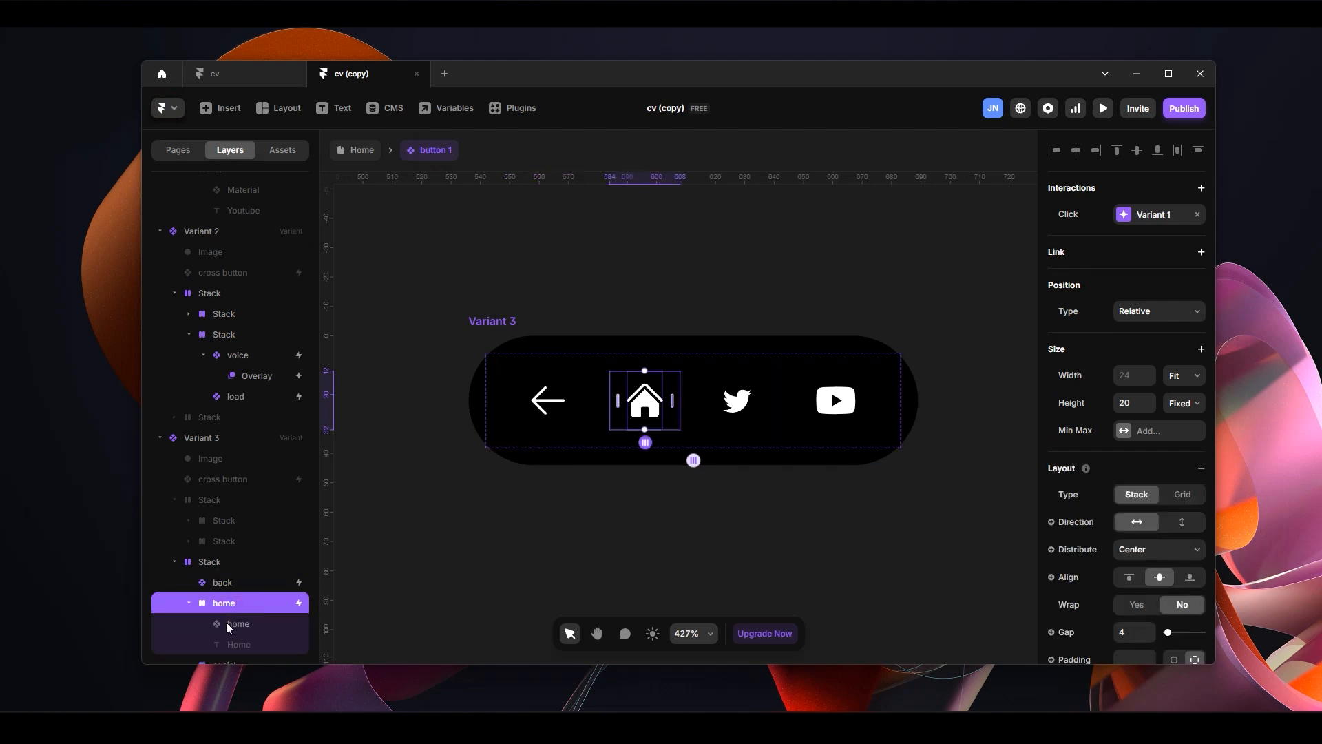
{"action": "left_click", "coordinate": [189, 603]}
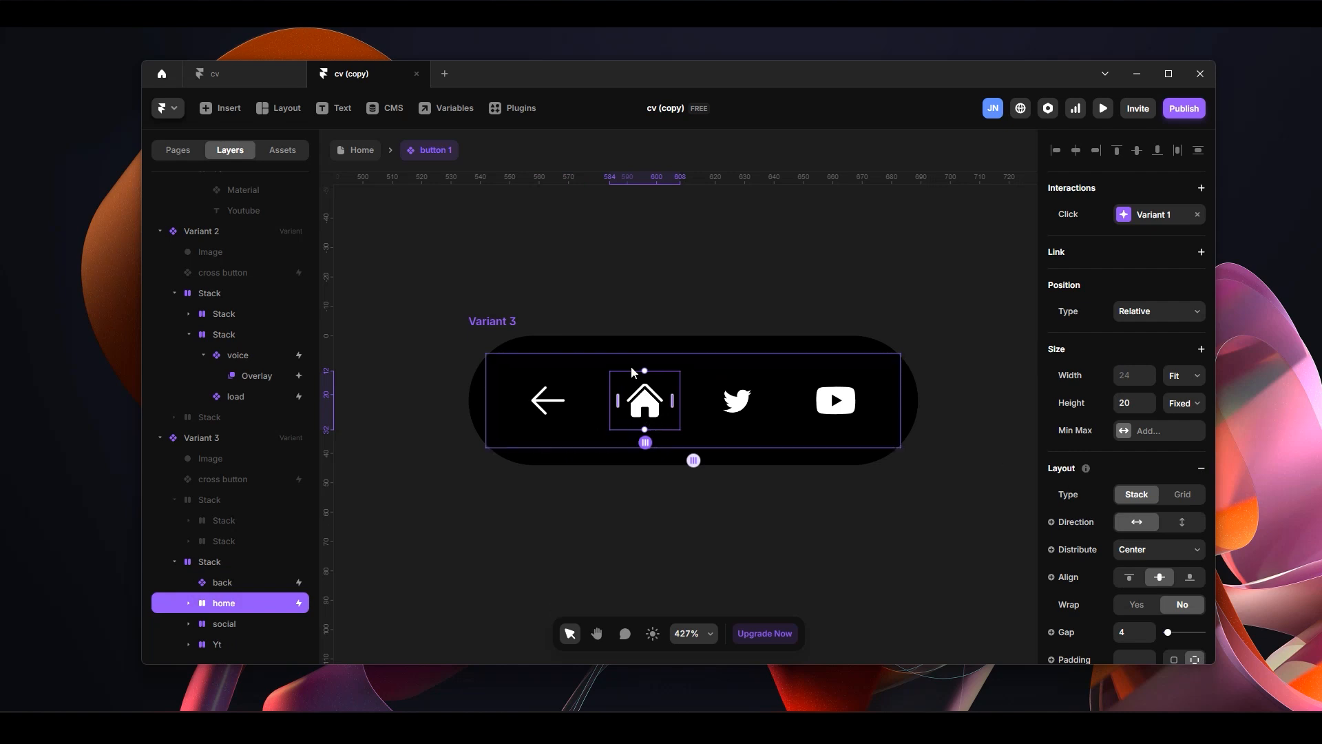
{"action": "double_click", "coordinate": [673, 419]}
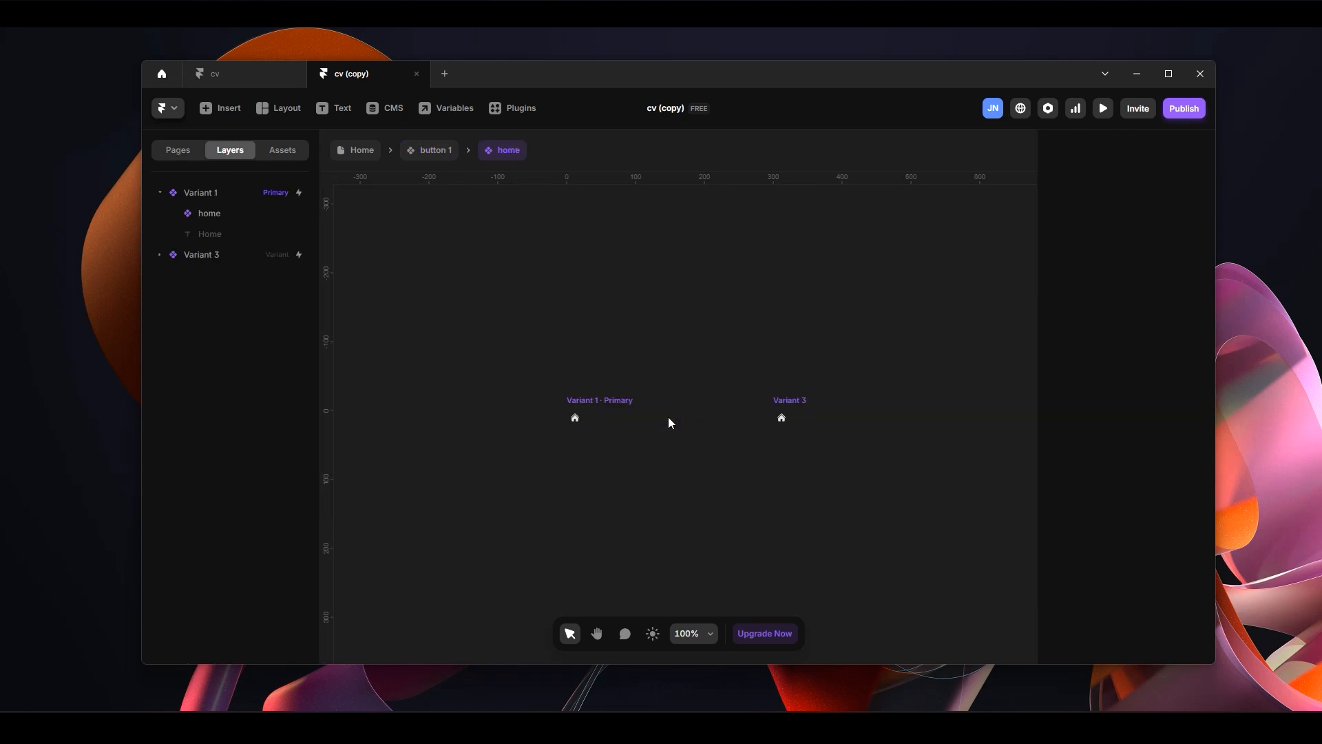
Add a Hover variant to the home component's Variant 1 and show the Home text layer in it
{"action": "left_click", "coordinate": [576, 507]}
{"action": "left_click", "coordinate": [601, 518]}
{"action": "scroll", "coordinate": [682, 455], "scroll_direction": "up", "scroll_amount": 4}
{"action": "left_click", "coordinate": [637, 266]}
{"action": "left_click", "coordinate": [216, 254]}
{"action": "right_click", "coordinate": [216, 297]}
{"action": "left_click", "coordinate": [268, 551]}
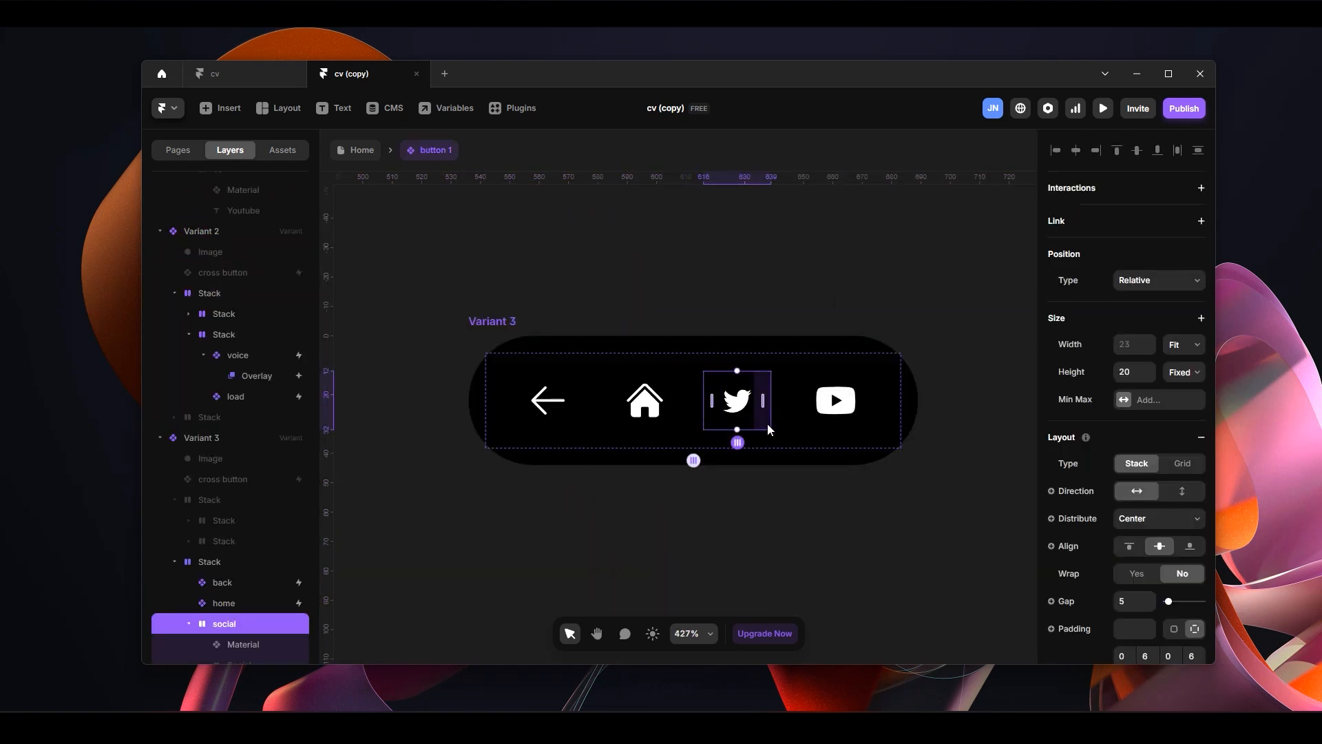
Turn the social stack in Variant 3 into its own component and delete the component's extra variant
{"action": "double_click", "coordinate": [768, 424]}
{"action": "left_click", "coordinate": [780, 418]}
{"action": "key", "text": "Delete"}
Add a Hover variant to the social component's Variant 1
{"action": "left_click", "coordinate": [577, 418]}
{"action": "scroll", "coordinate": [579, 416], "scroll_direction": "down", "scroll_amount": 1}
{"action": "left_click", "coordinate": [576, 415]}
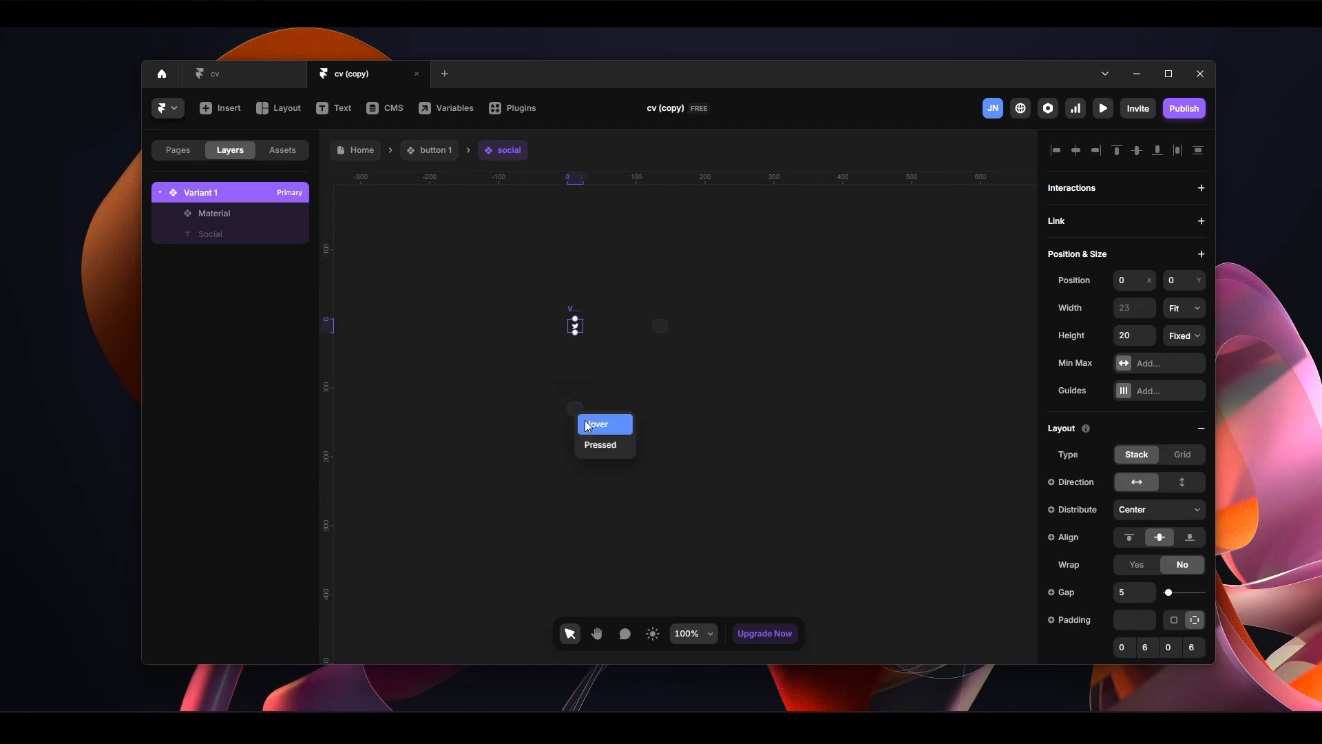
{"action": "left_click", "coordinate": [598, 424]}
Show the Social text layer in the social component's Hover variant
{"action": "scroll", "coordinate": [693, 522], "scroll_direction": "up", "scroll_amount": 5}
{"action": "right_click", "coordinate": [235, 296]}
{"action": "left_click", "coordinate": [276, 556]}
Make the fill of the social component's Hover variant fully opaque
{"action": "left_click", "coordinate": [216, 255]}
{"action": "left_click", "coordinate": [1124, 502]}
{"action": "left_click_drag", "start_coordinate": [864, 461], "coordinate": [965, 461]}
{"action": "left_click", "coordinate": [776, 427]}
Create a component named Yt from the YouTube icon stack in button 1's Variant 3
{"action": "scroll", "coordinate": [748, 441], "scroll_direction": "down", "scroll_amount": 5}
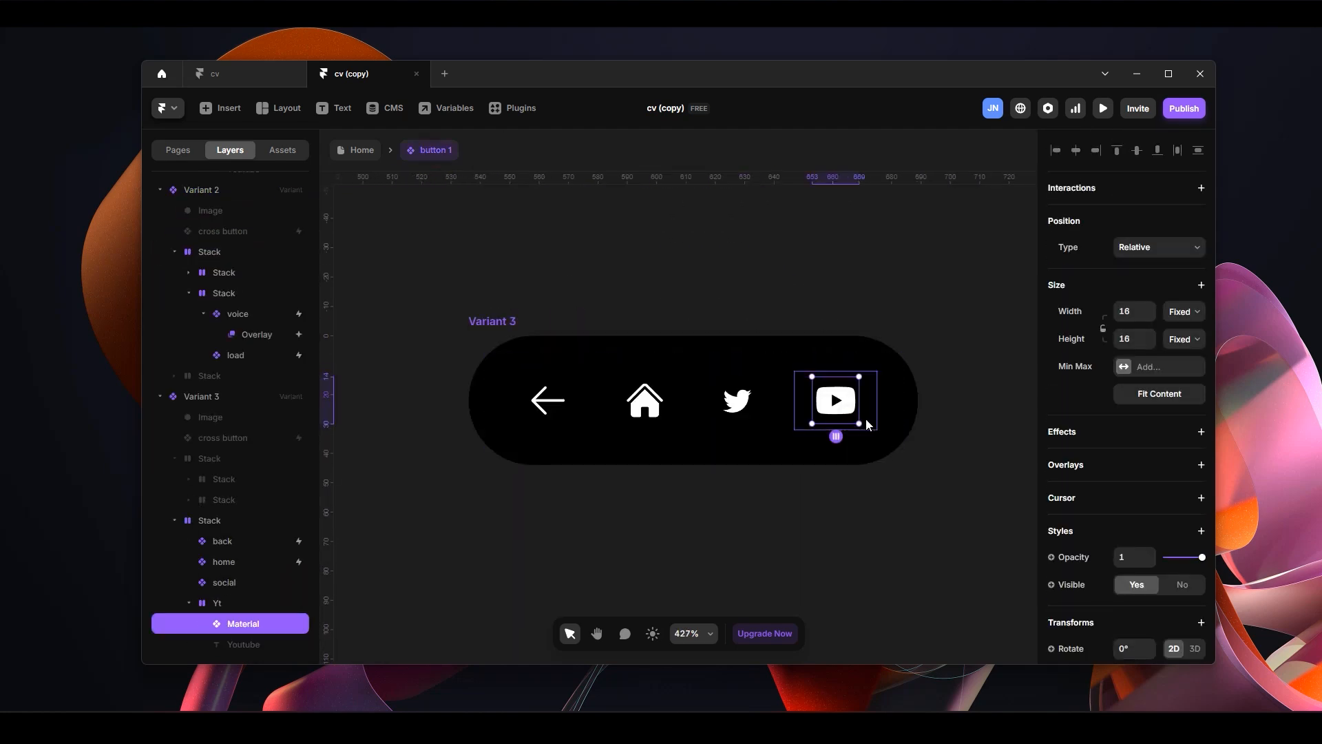
{"action": "key", "text": "ctrl+alt+k"}
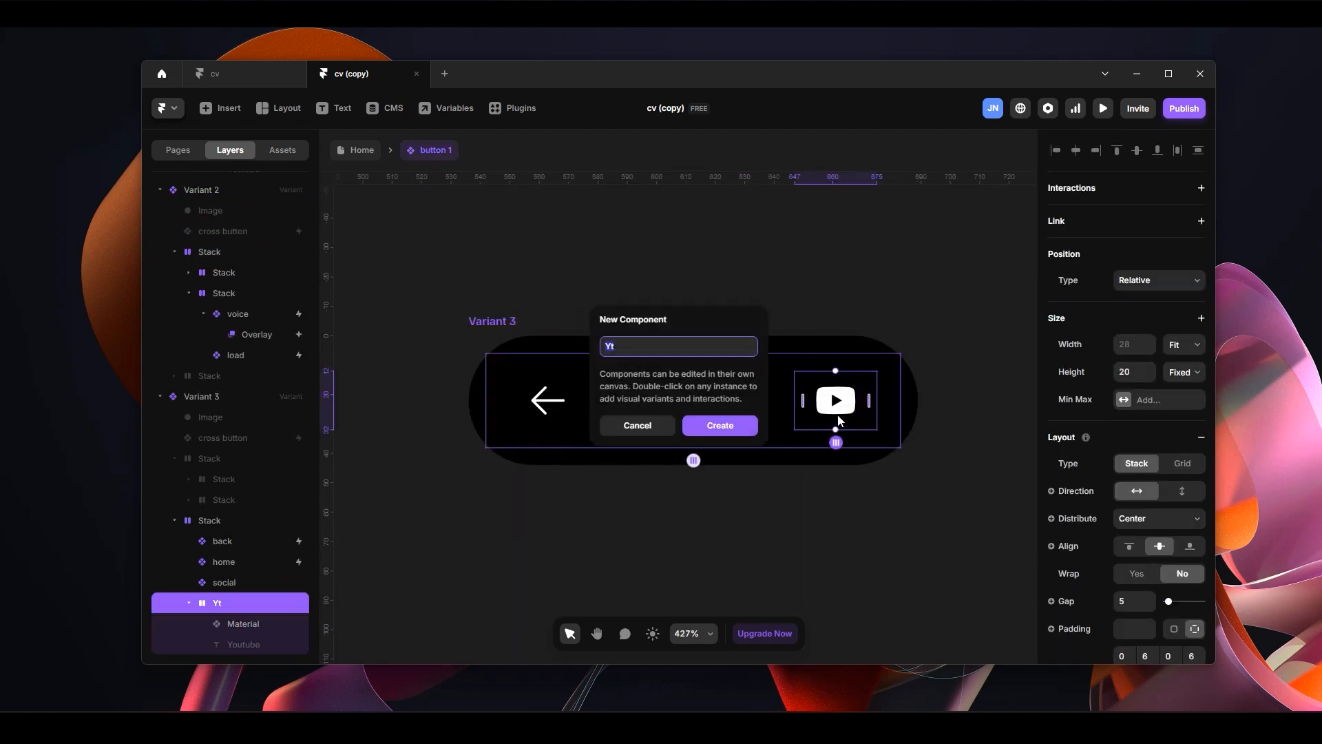
{"action": "type", "text": "Yt"}
{"action": "key", "text": "Return"}
Add a Hover variant to the Yt component's Variant 1
{"action": "left_click", "coordinate": [575, 498]}
{"action": "left_click", "coordinate": [601, 518]}
{"action": "scroll", "coordinate": [592, 493], "scroll_direction": "up", "scroll_amount": 5}
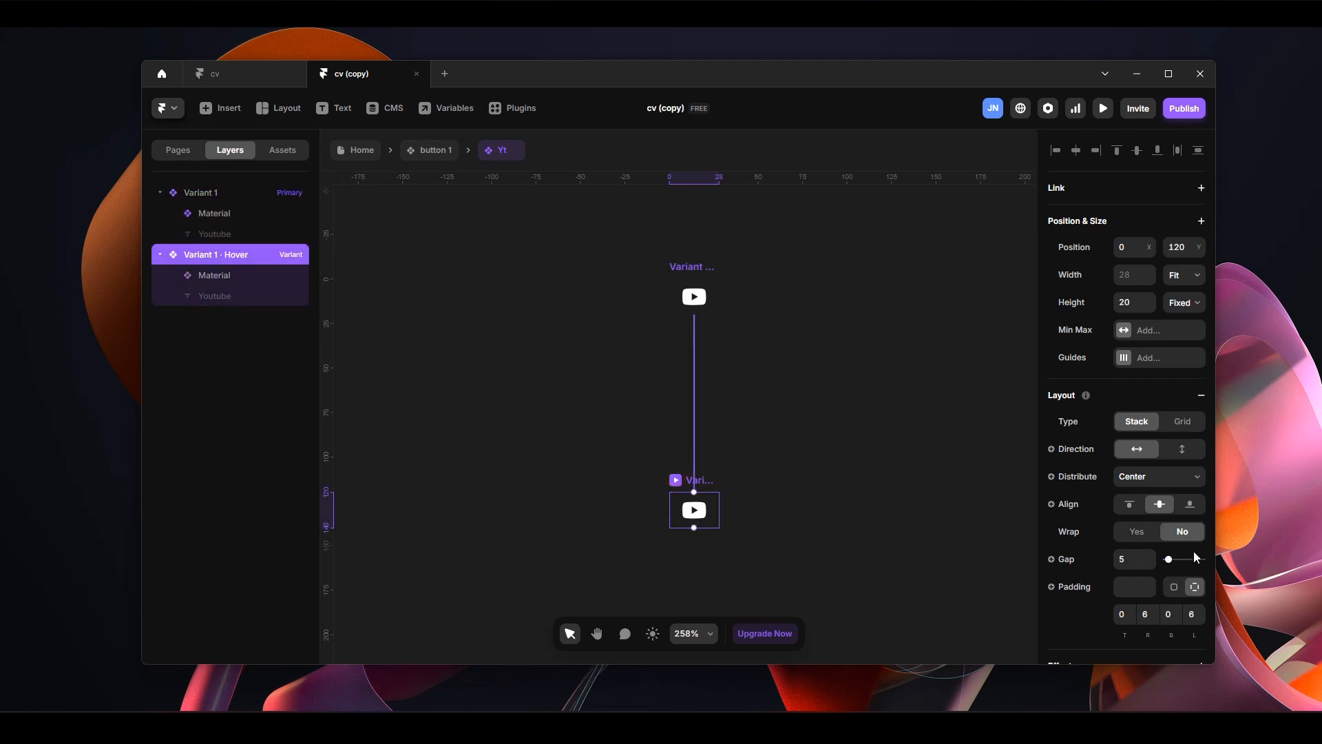
Make the fill of the Yt component's Hover variant fully opaque
{"action": "scroll", "coordinate": [1195, 553], "scroll_direction": "down", "scroll_amount": 5}
{"action": "left_click", "coordinate": [1124, 502]}
{"action": "left_click_drag", "start_coordinate": [864, 461], "coordinate": [978, 462]}
Show the Youtube text layer in the Yt component's Hover variant and return to button 1
{"action": "right_click", "coordinate": [234, 289]}
{"action": "left_click", "coordinate": [301, 553]}
{"action": "left_click", "coordinate": [433, 156]}
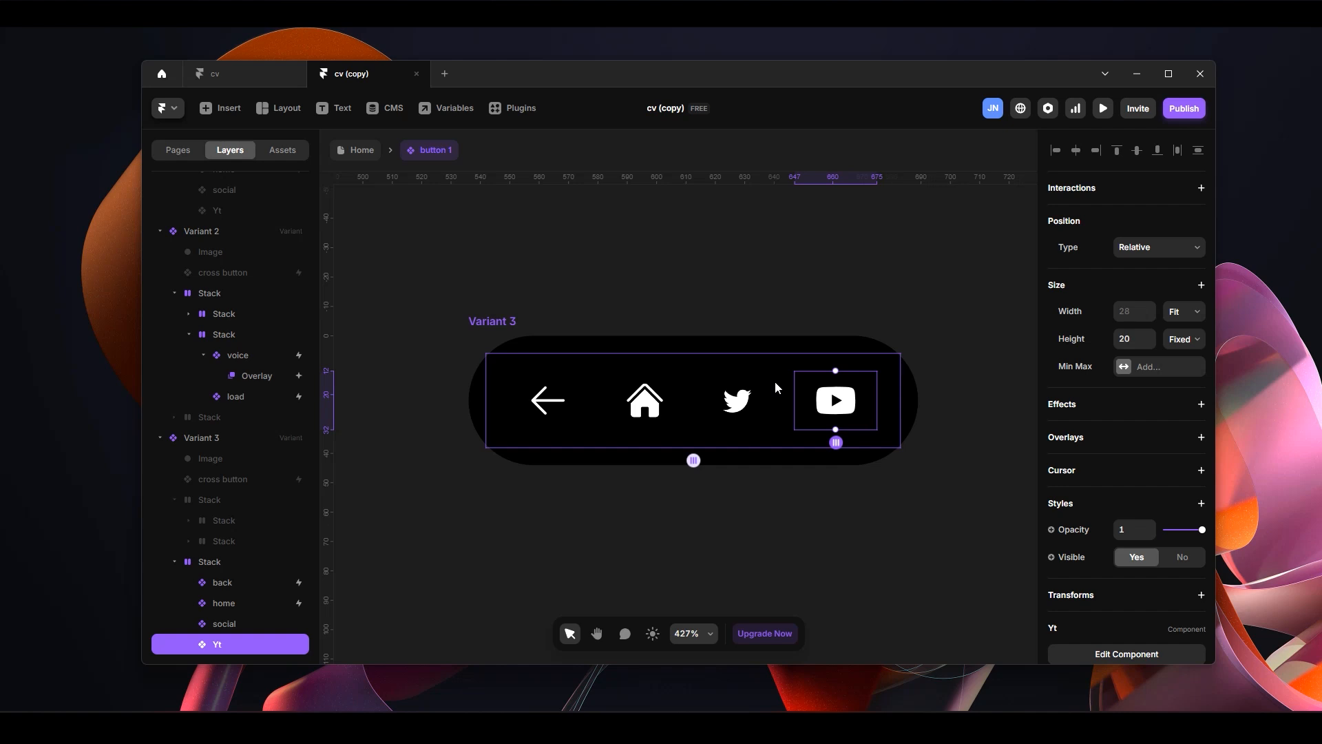
Preview button 1's Variant 3 to test the hover labels of its navigation icons, and close the preview
{"action": "left_click", "coordinate": [495, 321]}
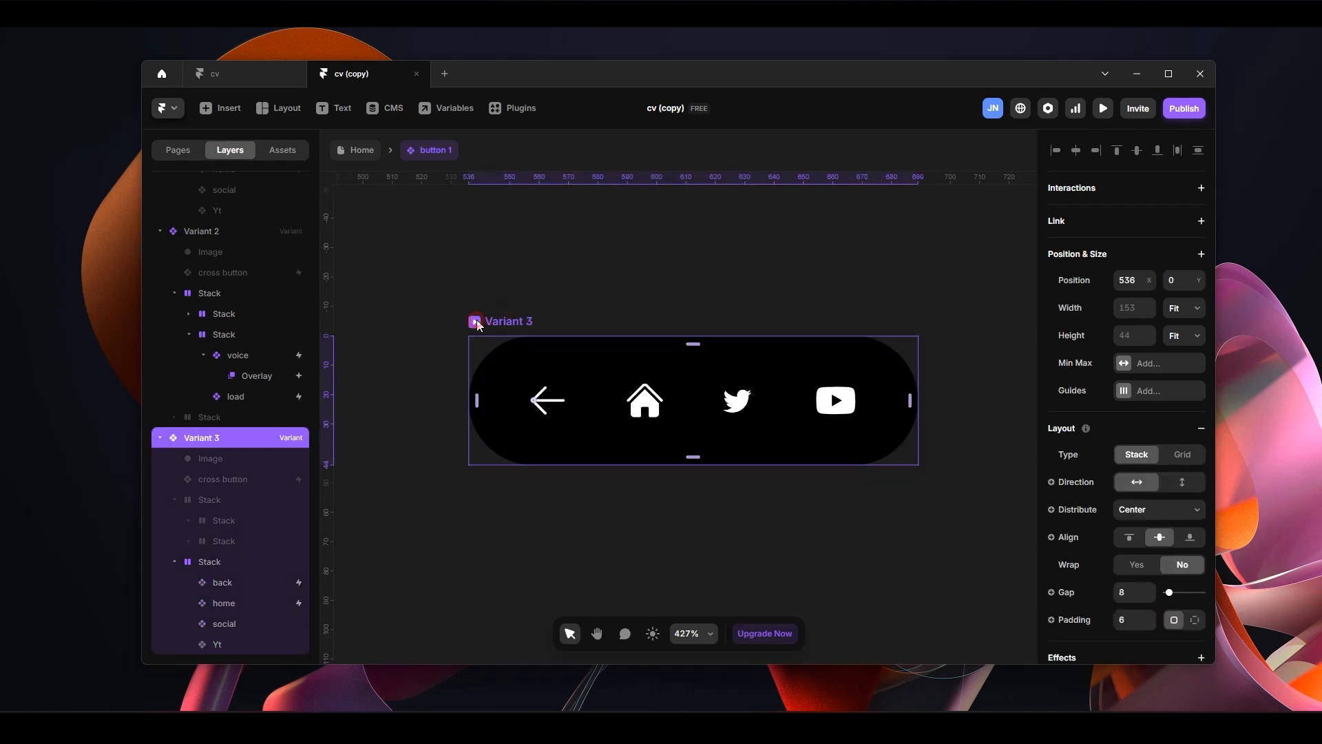
{"action": "key", "text": "ctrl+p"}
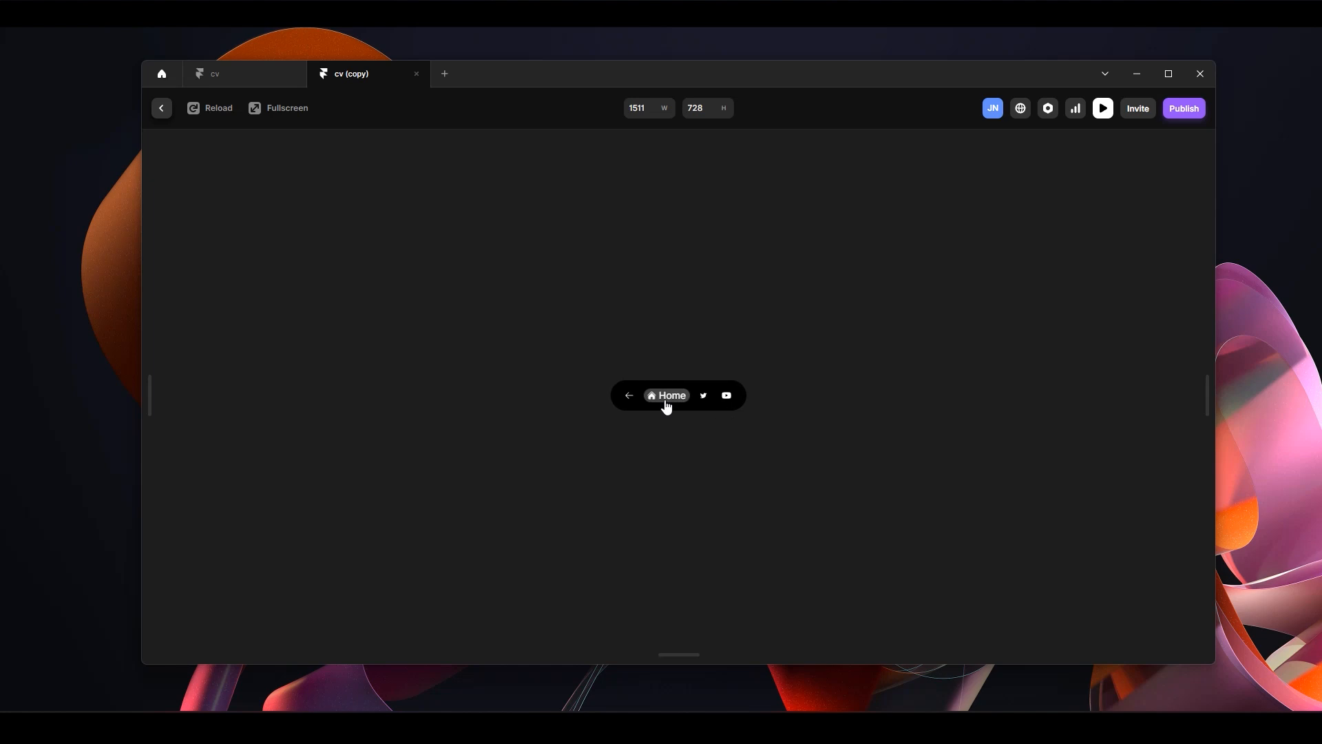
{"action": "left_click", "coordinate": [161, 109]}
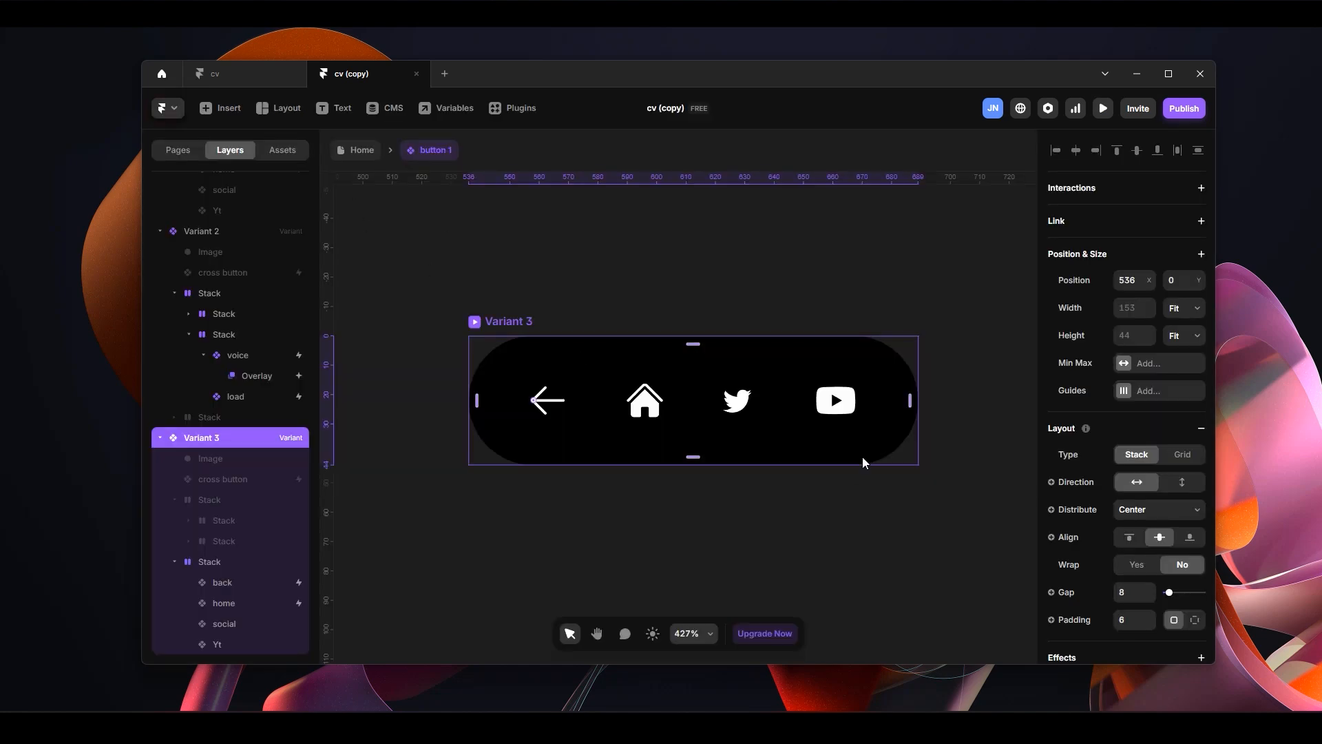
Return to the Home page and open the Desktop breakpoint in a fullscreen preview
{"action": "scroll", "coordinate": [713, 280], "scroll_direction": "down", "scroll_amount": 10}
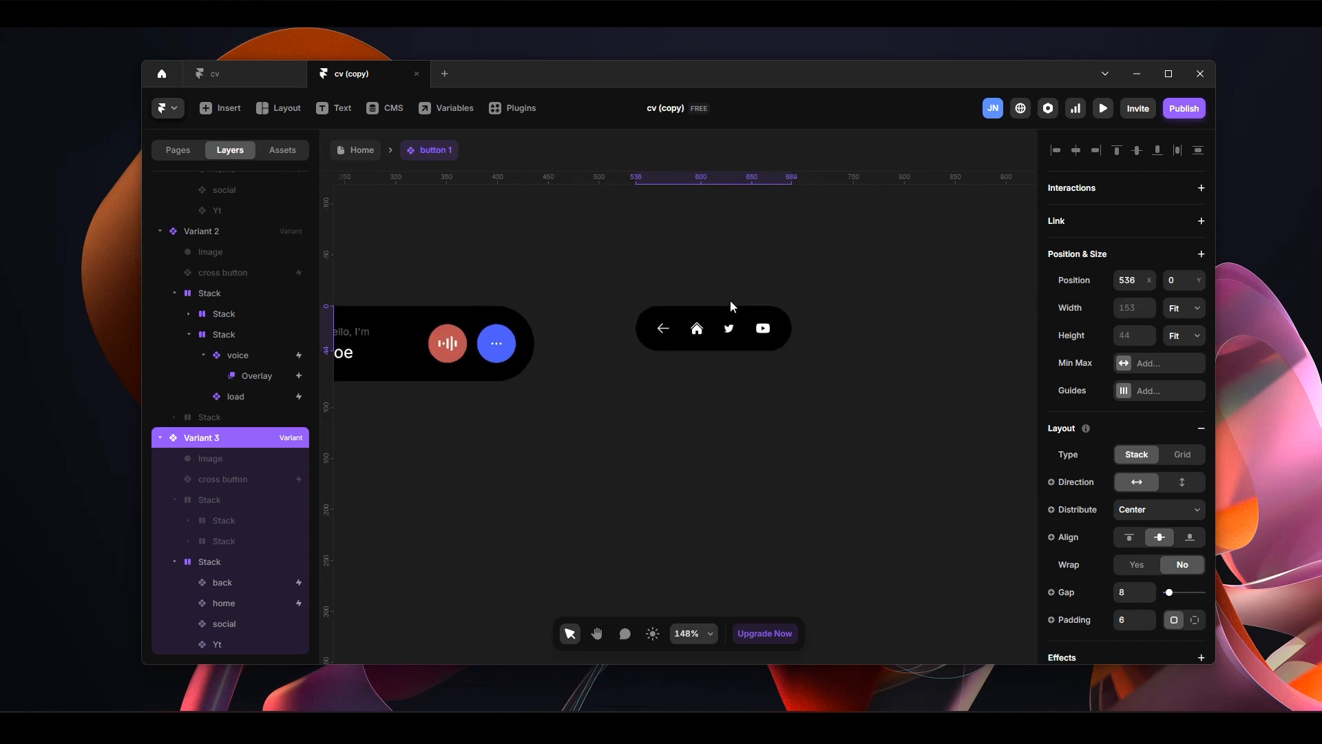
{"action": "scroll", "coordinate": [697, 278], "scroll_direction": "left", "scroll_amount": 5}
{"action": "left_click", "coordinate": [371, 156]}
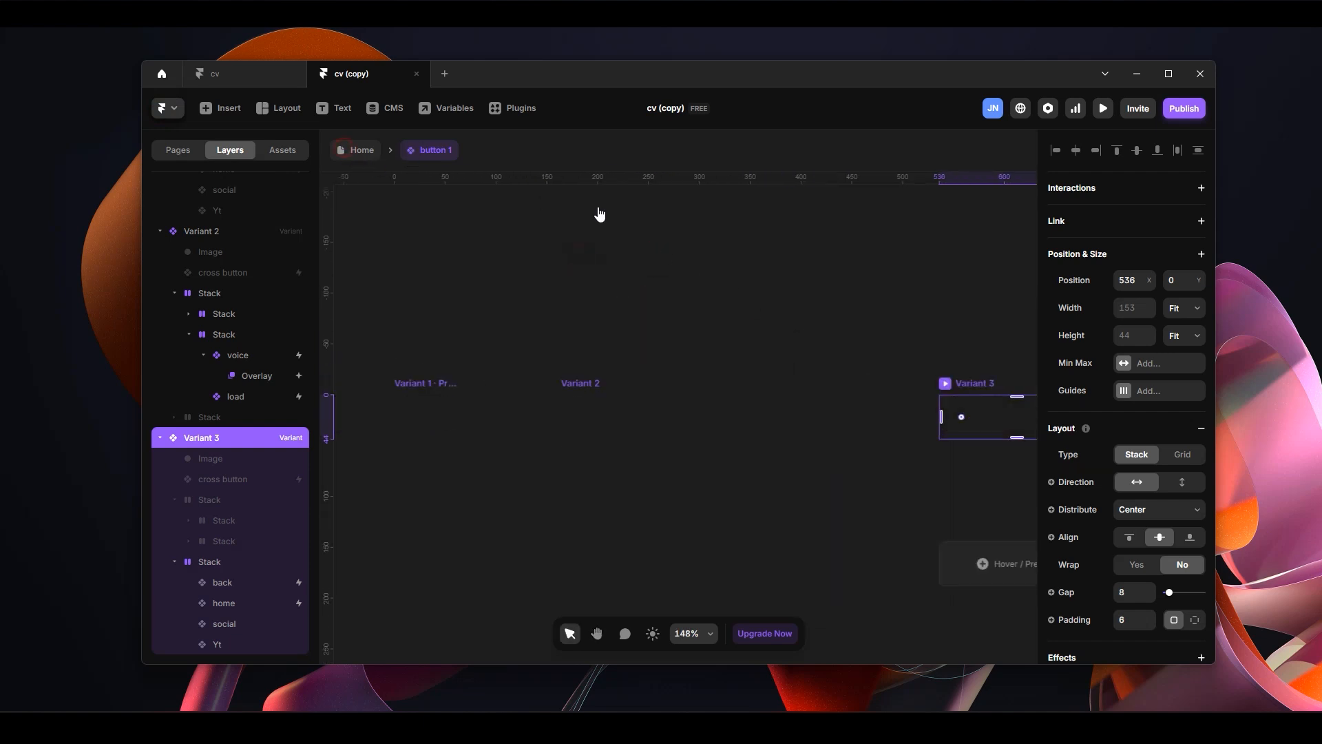
{"action": "scroll", "coordinate": [778, 332], "scroll_direction": "down", "scroll_amount": 8}
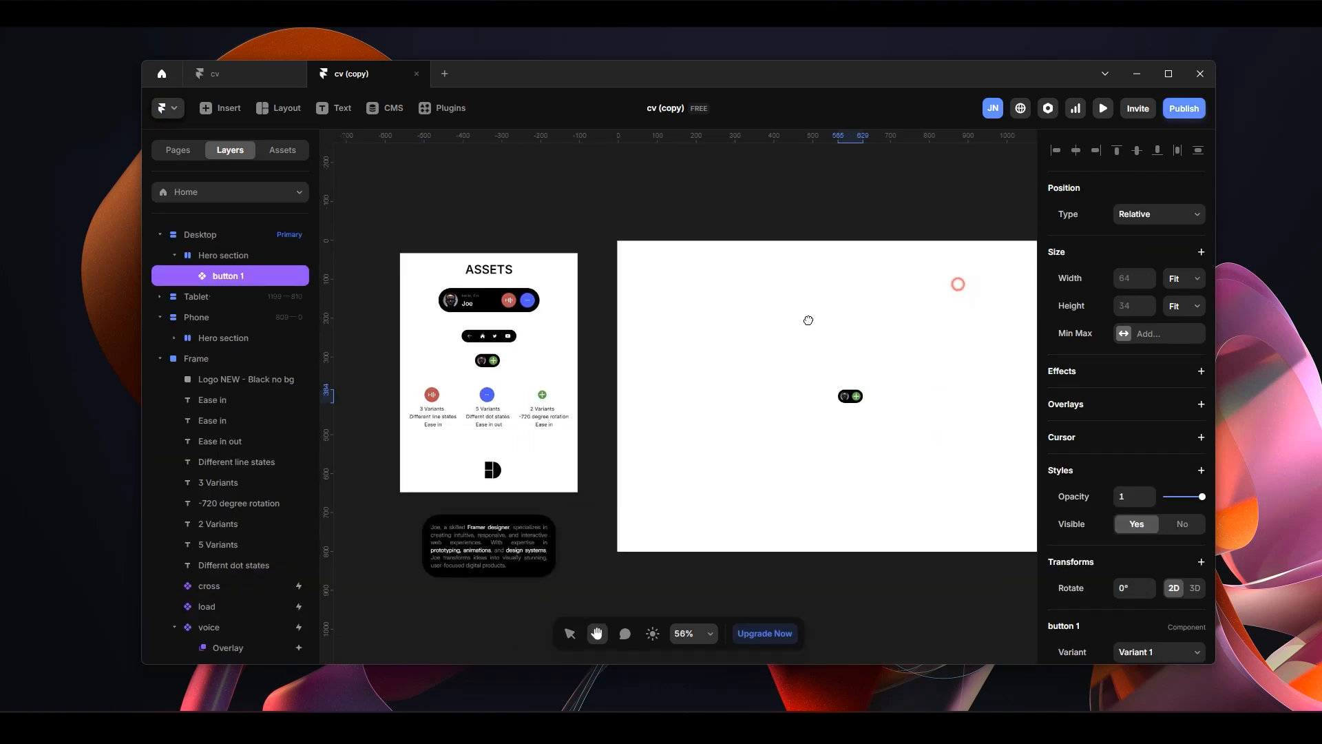
{"action": "scroll", "coordinate": [806, 319], "scroll_direction": "up", "scroll_amount": 2}
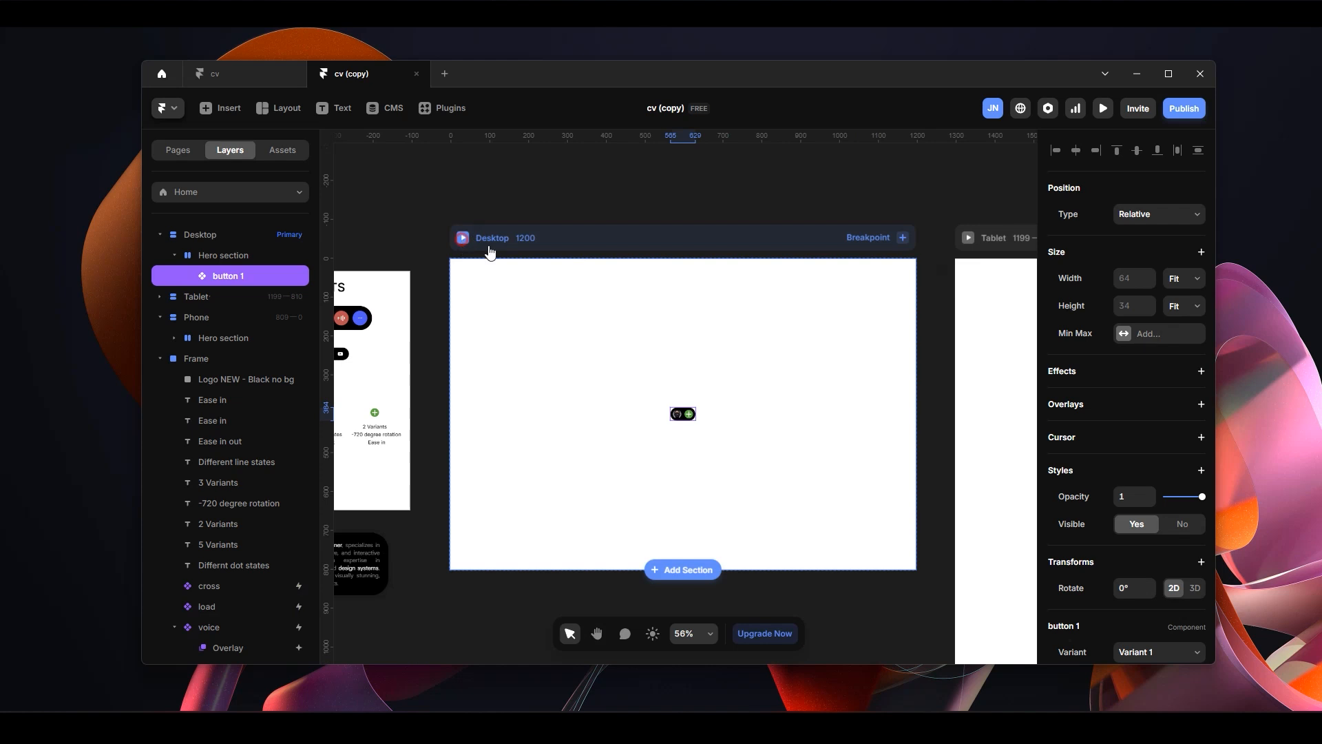
{"action": "left_click", "coordinate": [484, 246]}
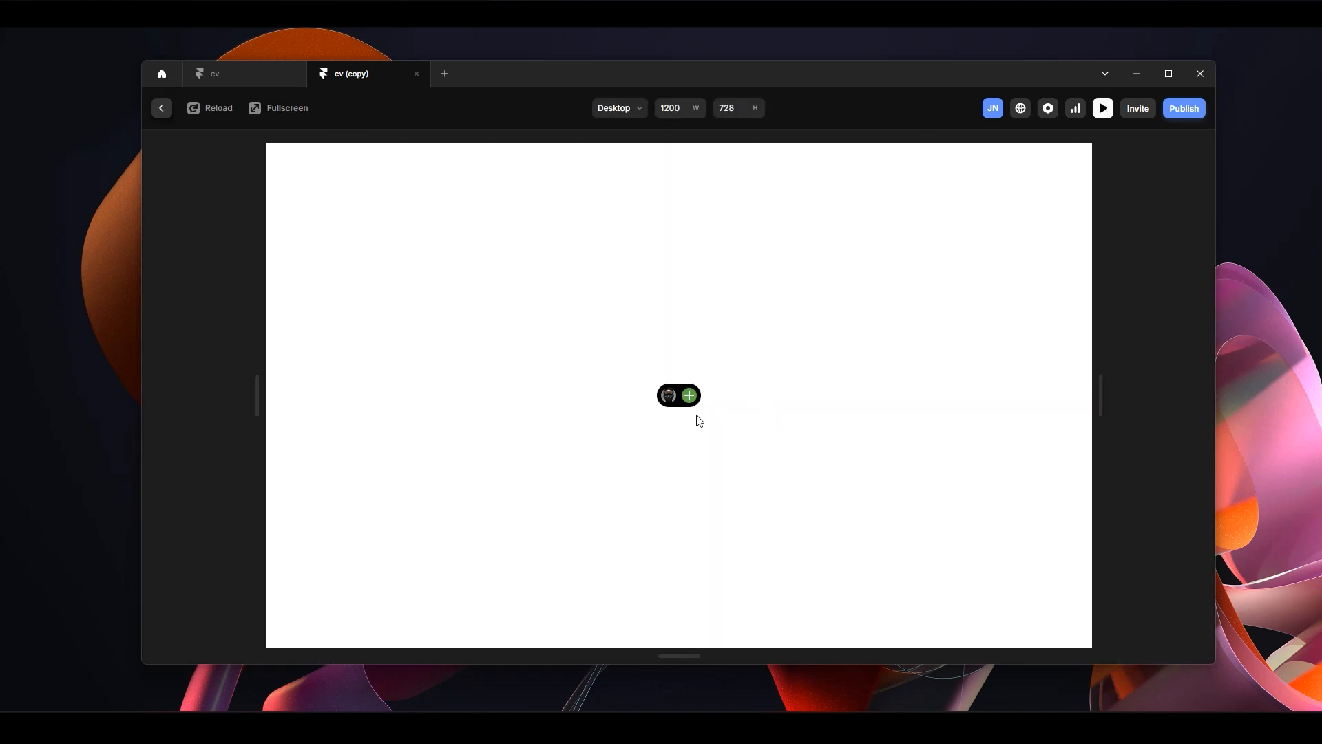
{"action": "left_click", "coordinate": [254, 109]}
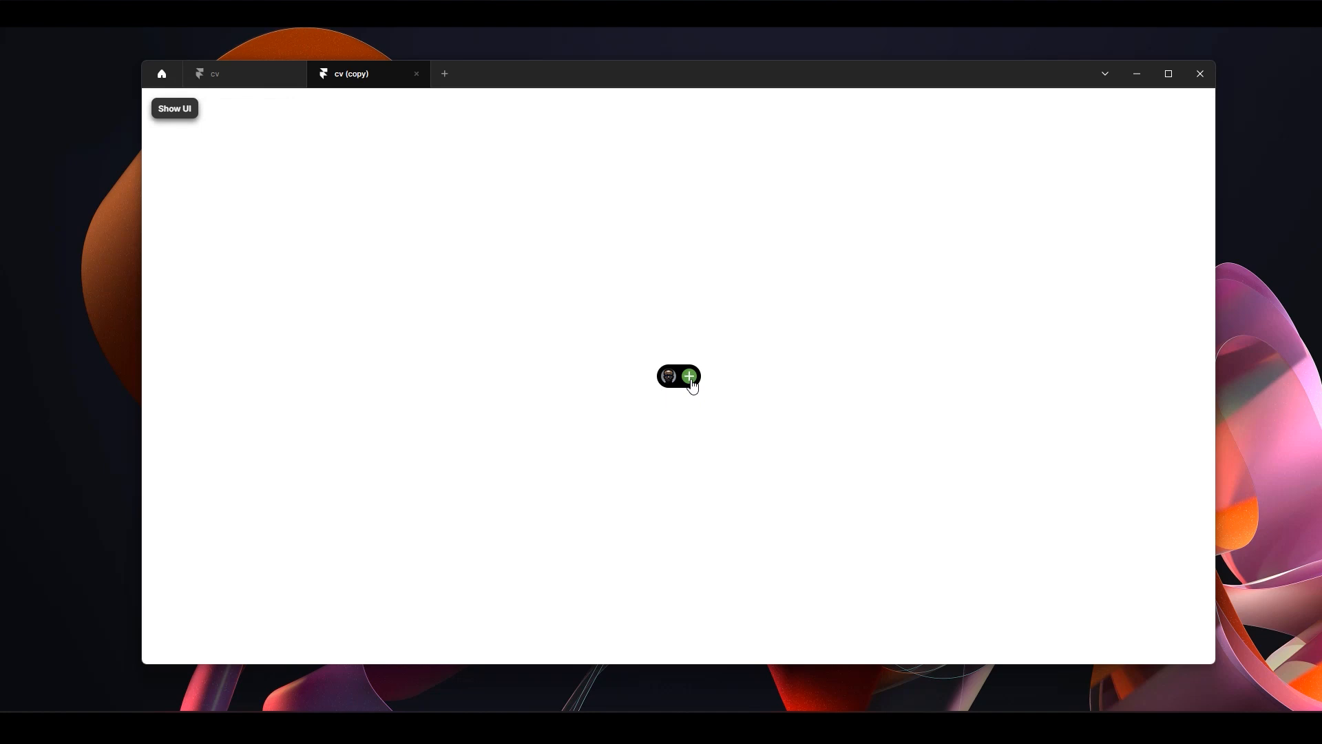
Test the plus, voice, load and home buttons and the bio overlay in the preview, and return to the canvas
{"action": "left_click", "coordinate": [692, 381]}
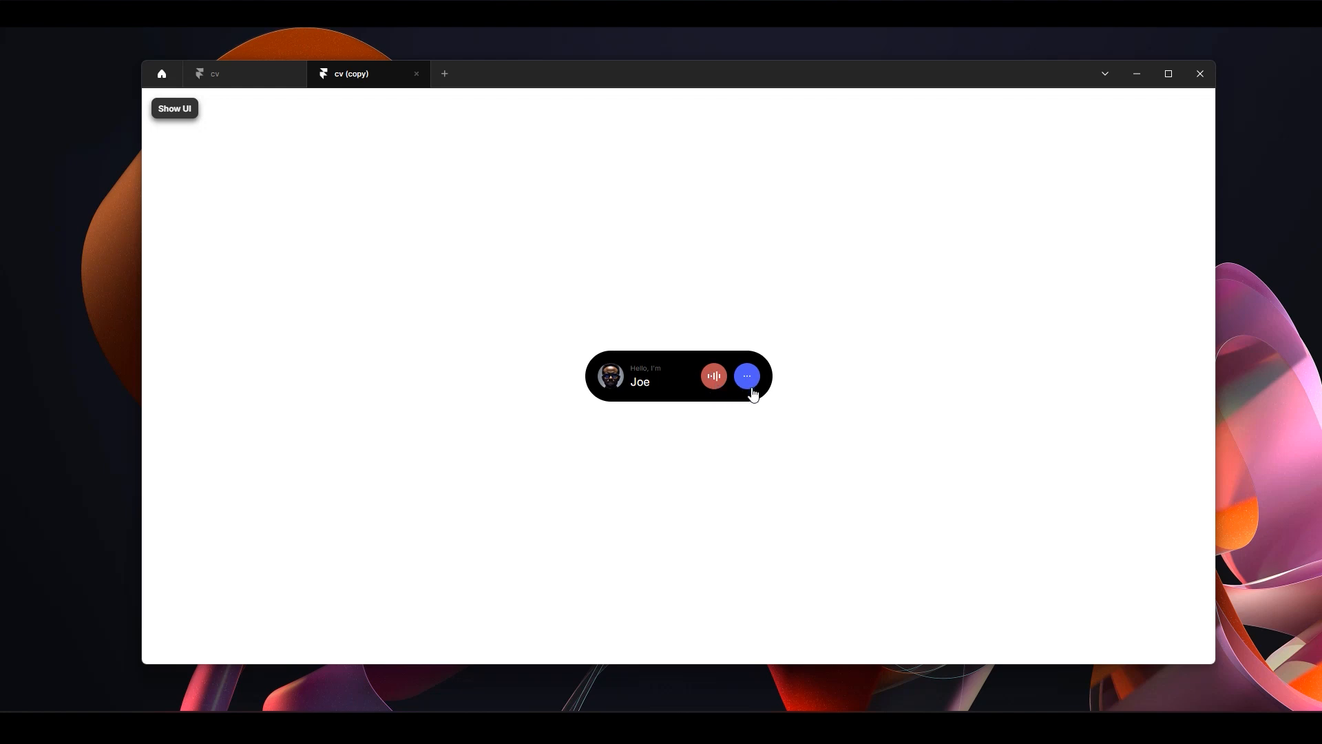
{"action": "left_click", "coordinate": [714, 378]}
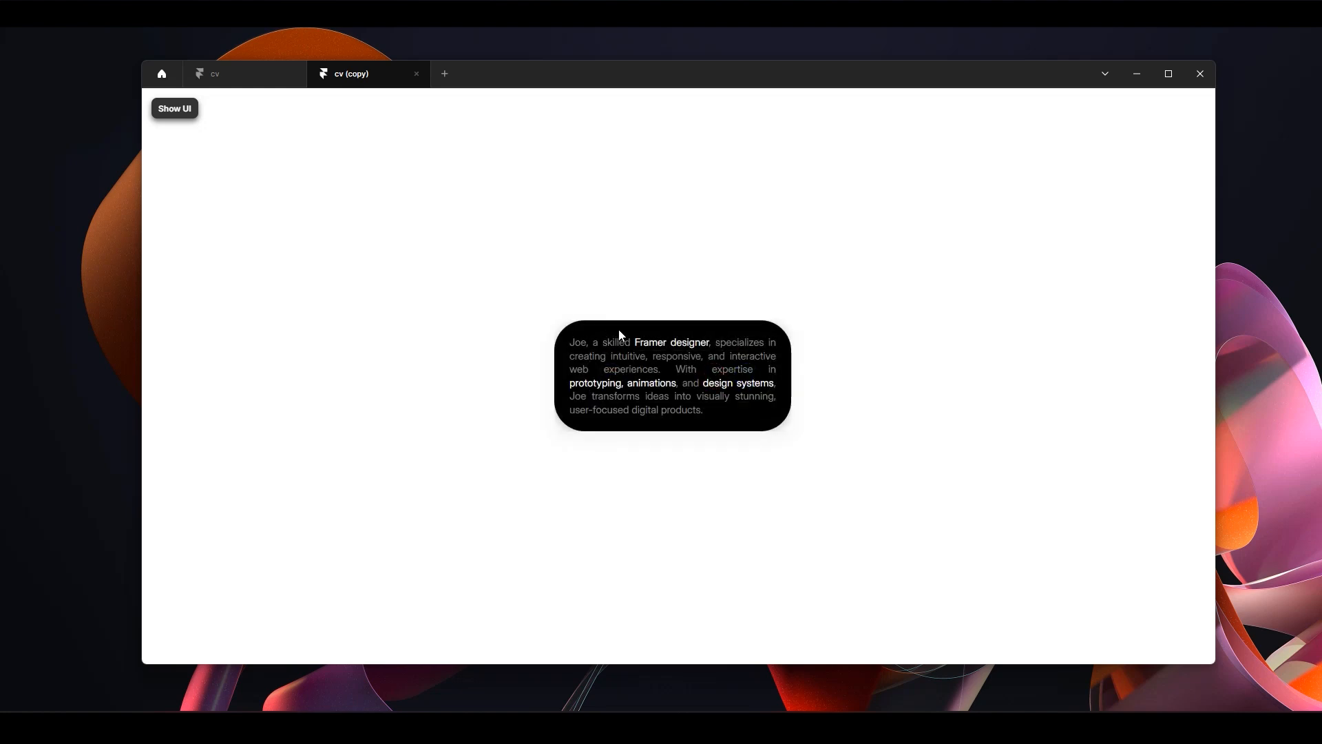
{"action": "left_click", "coordinate": [711, 270]}
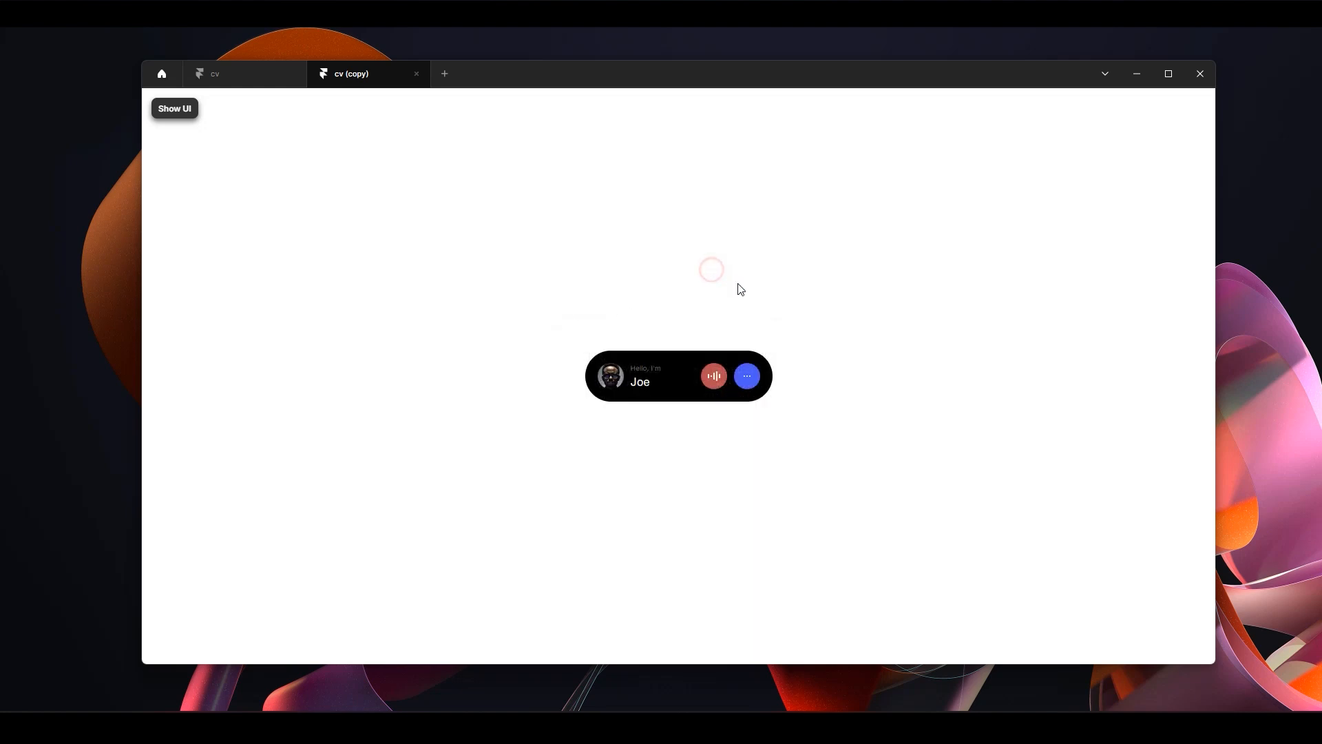
{"action": "left_click", "coordinate": [748, 383]}
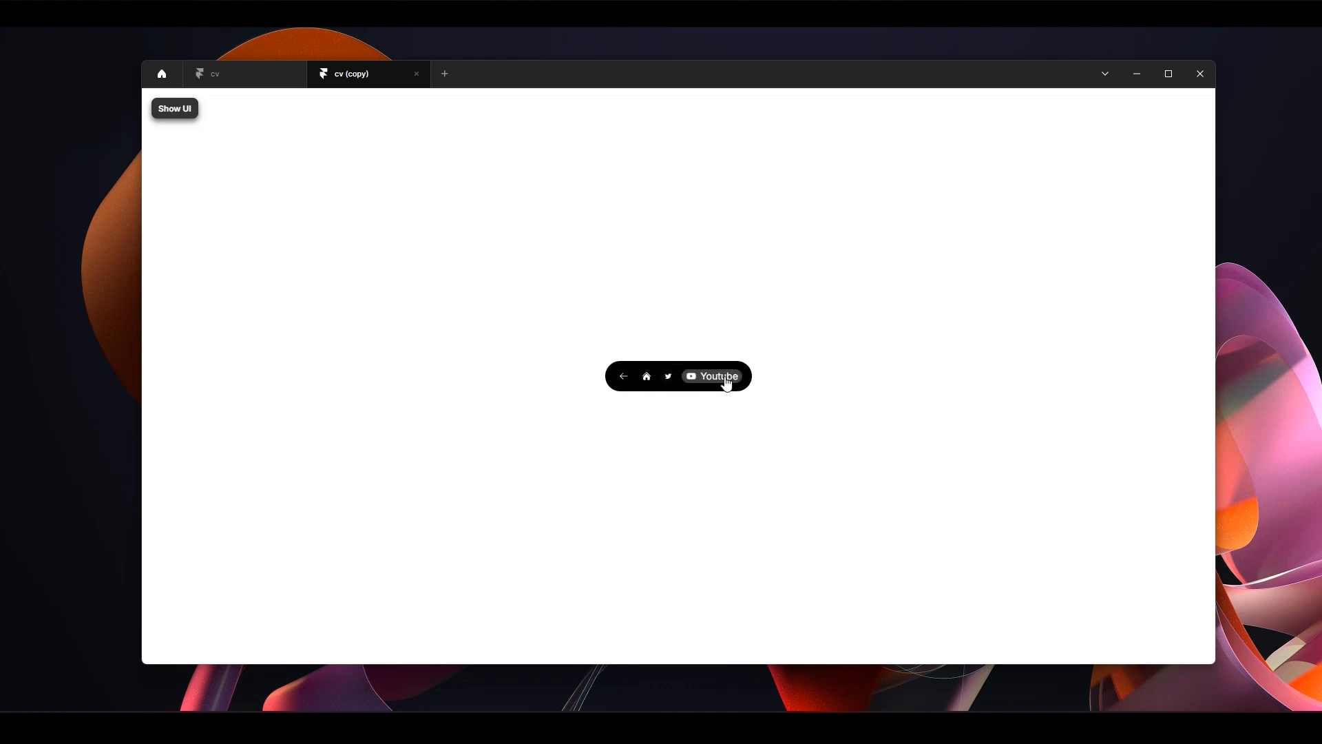
{"action": "left_click", "coordinate": [642, 376]}
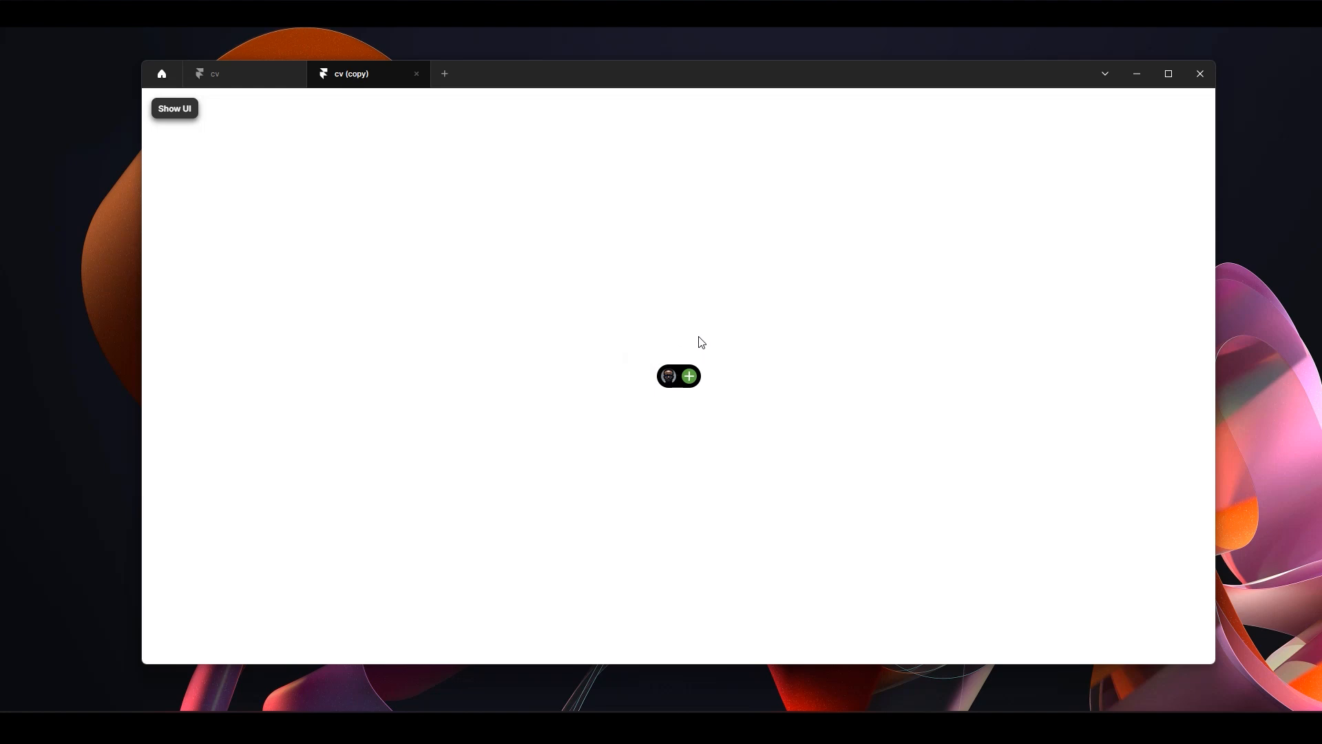
{"action": "left_click", "coordinate": [173, 110]}
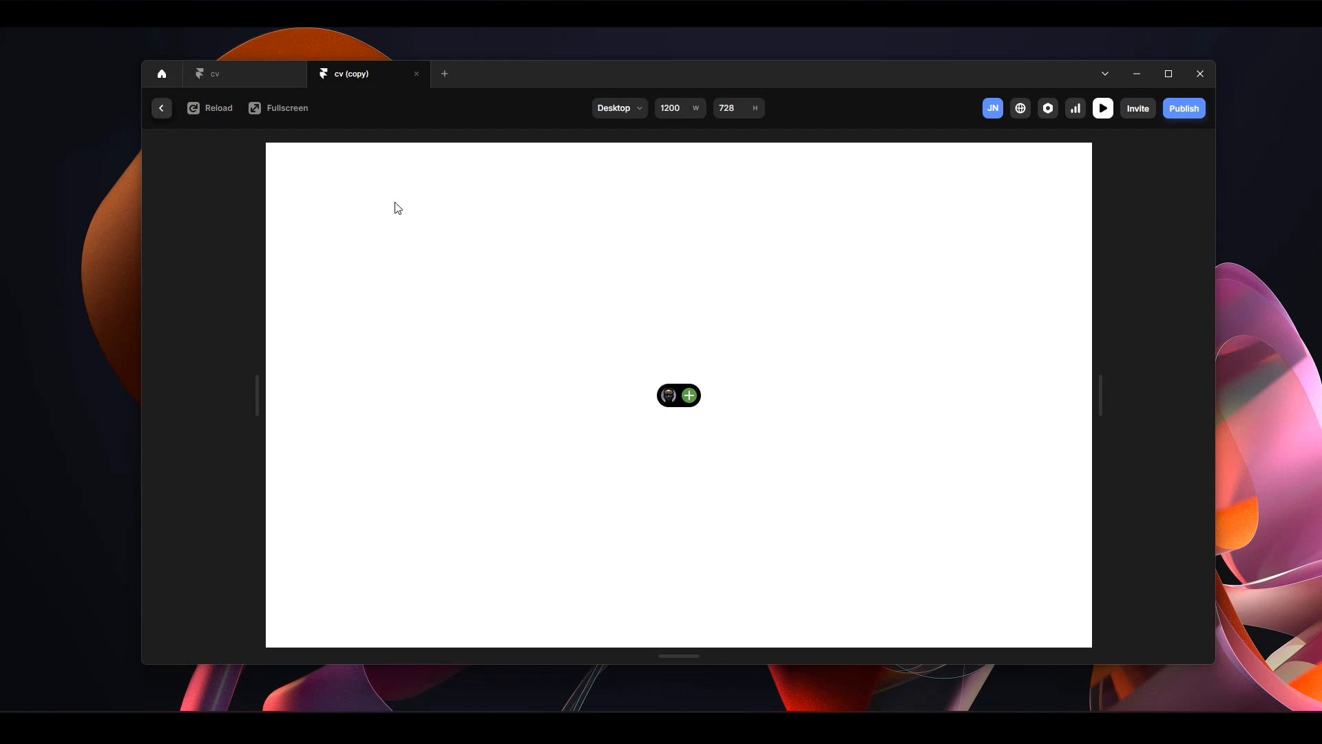
{"action": "left_click", "coordinate": [161, 108]}
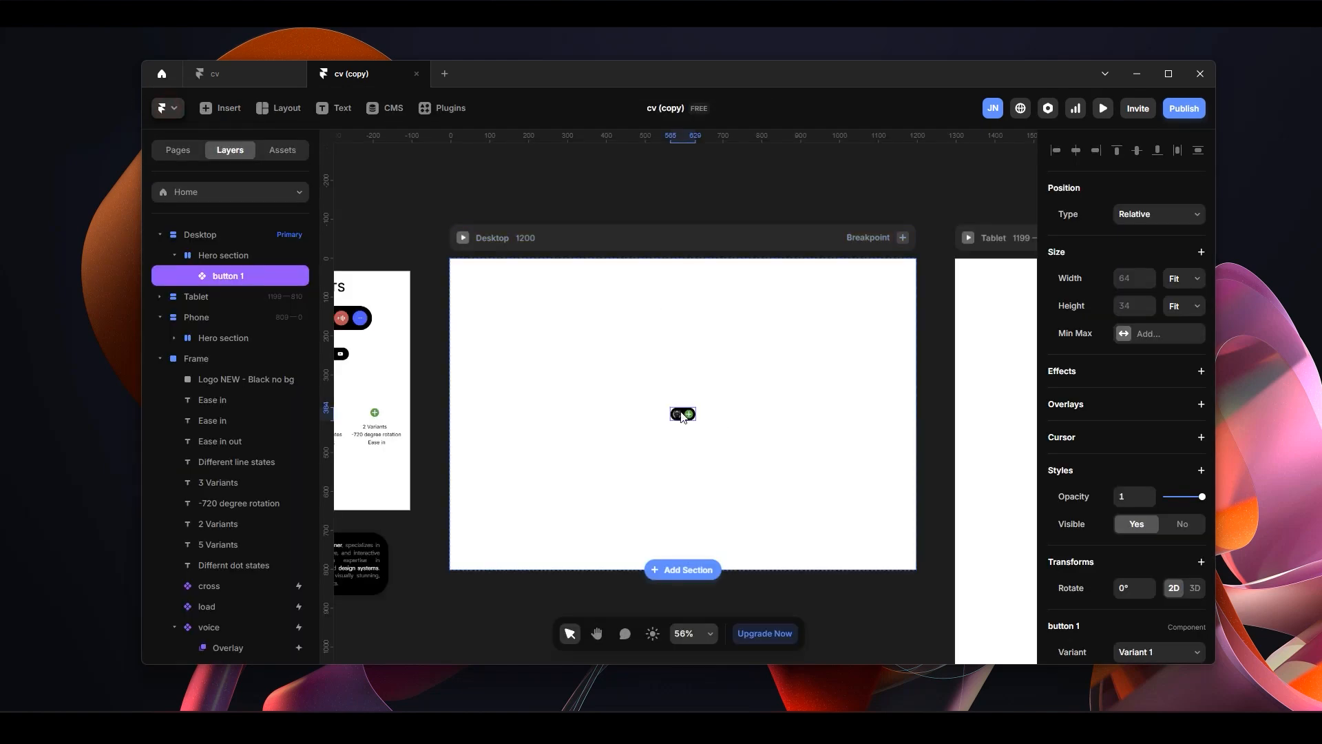
Reopen the button 1 component to view its three variants
{"action": "double_click", "coordinate": [683, 414]}
{"action": "left_click_drag", "start_coordinate": [904, 319], "coordinate": [648, 286]}
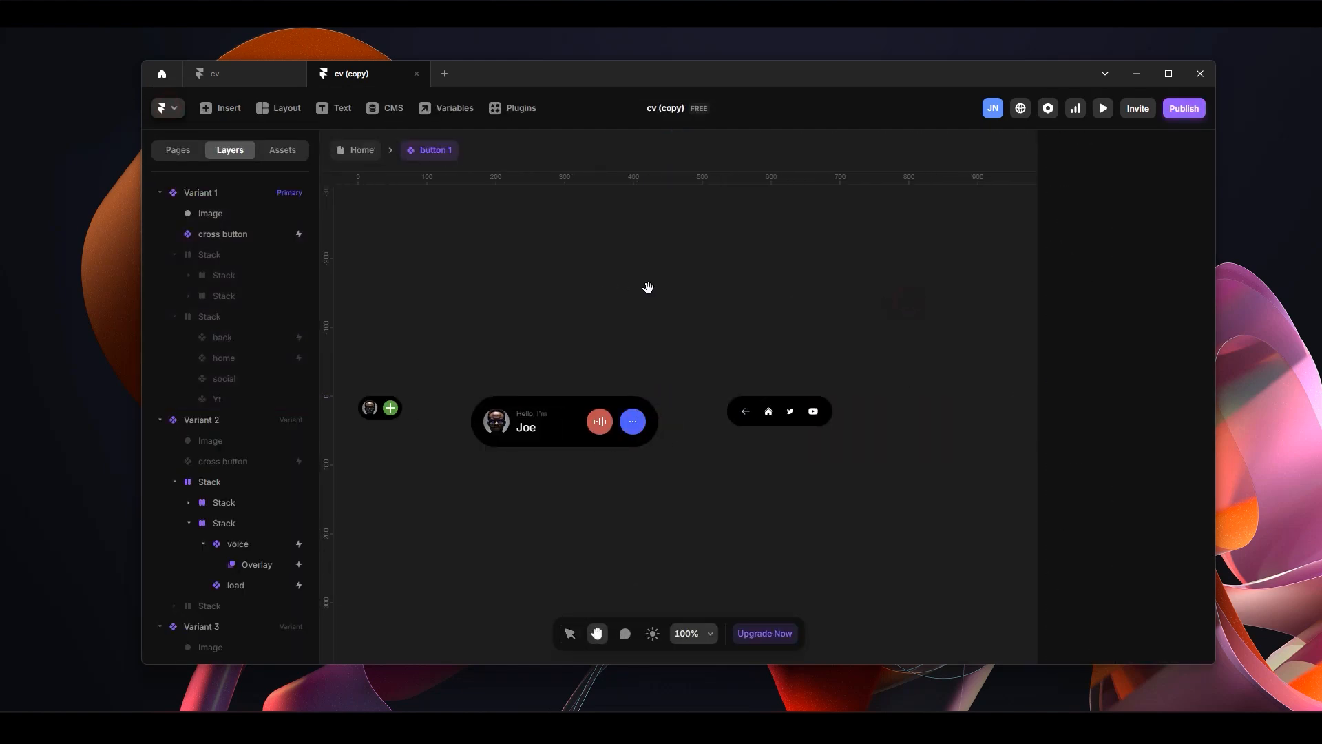
Set the click interaction of the back icon in Variant 3 to switch to Variant 2
{"action": "left_click", "coordinate": [753, 388]}
{"action": "left_click", "coordinate": [745, 411]}
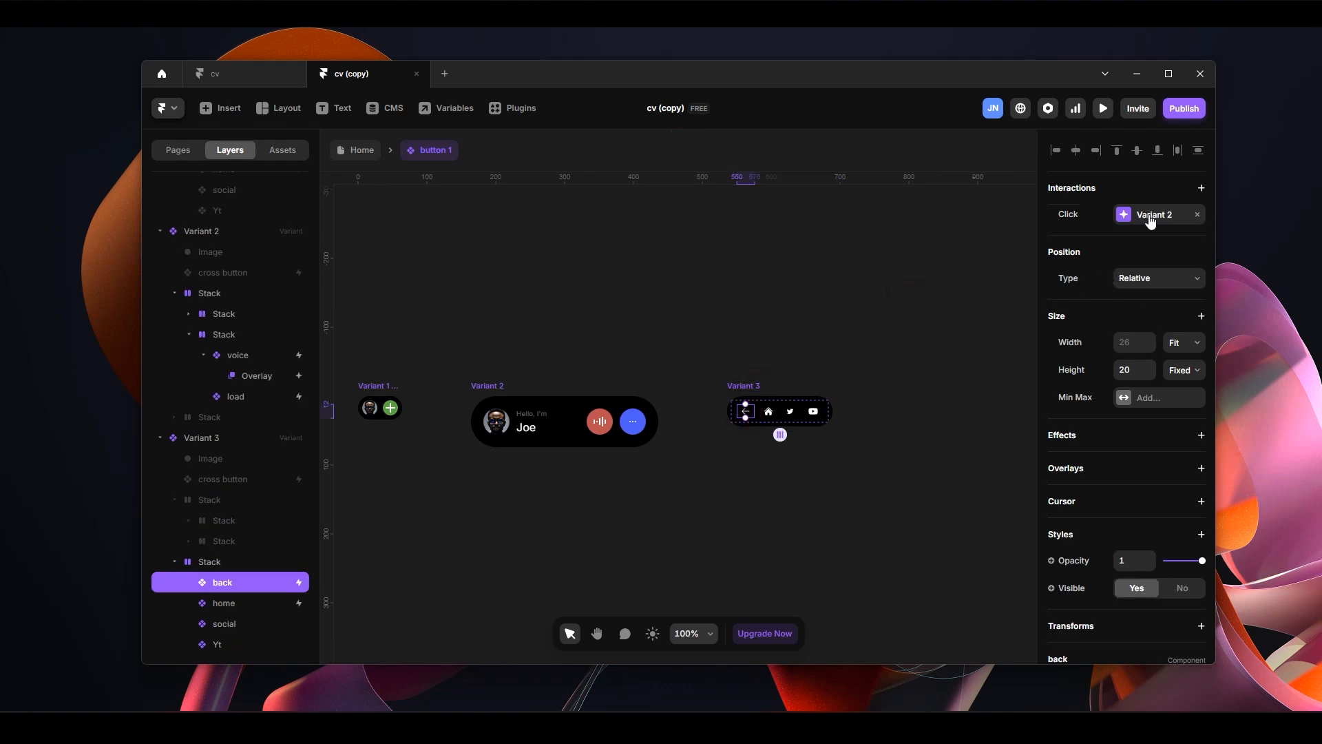
{"action": "scroll", "coordinate": [757, 415], "scroll_direction": "up", "scroll_amount": 5}
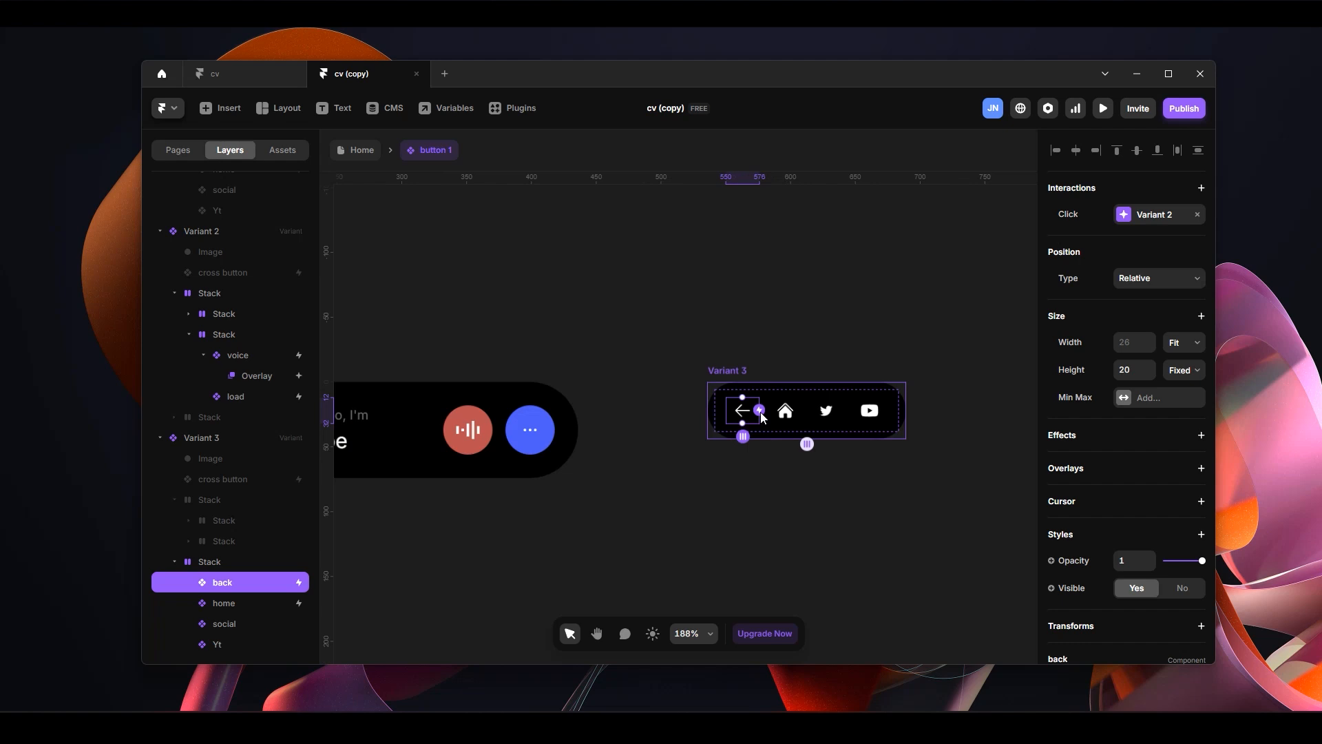
{"action": "scroll", "coordinate": [763, 418], "scroll_direction": "down", "scroll_amount": 4}
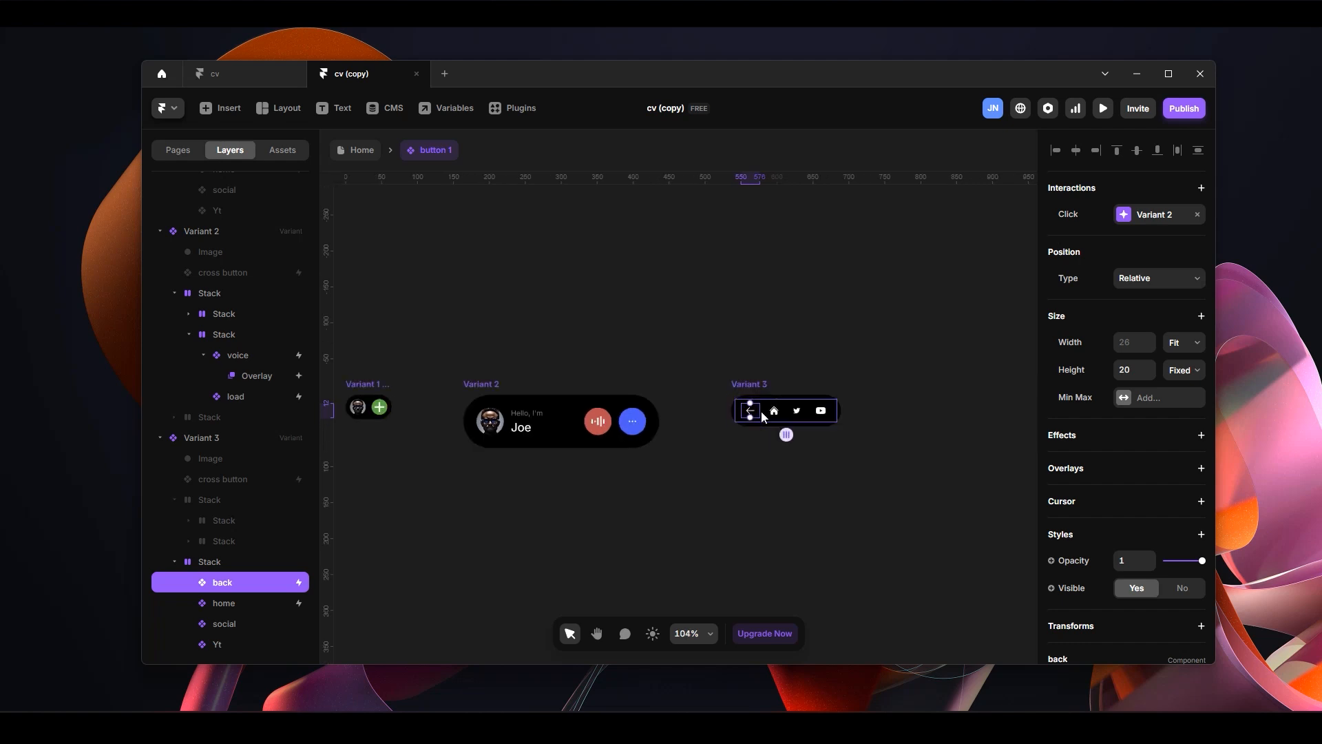
{"action": "left_click", "coordinate": [1156, 214]}
{"action": "left_click", "coordinate": [961, 341]}
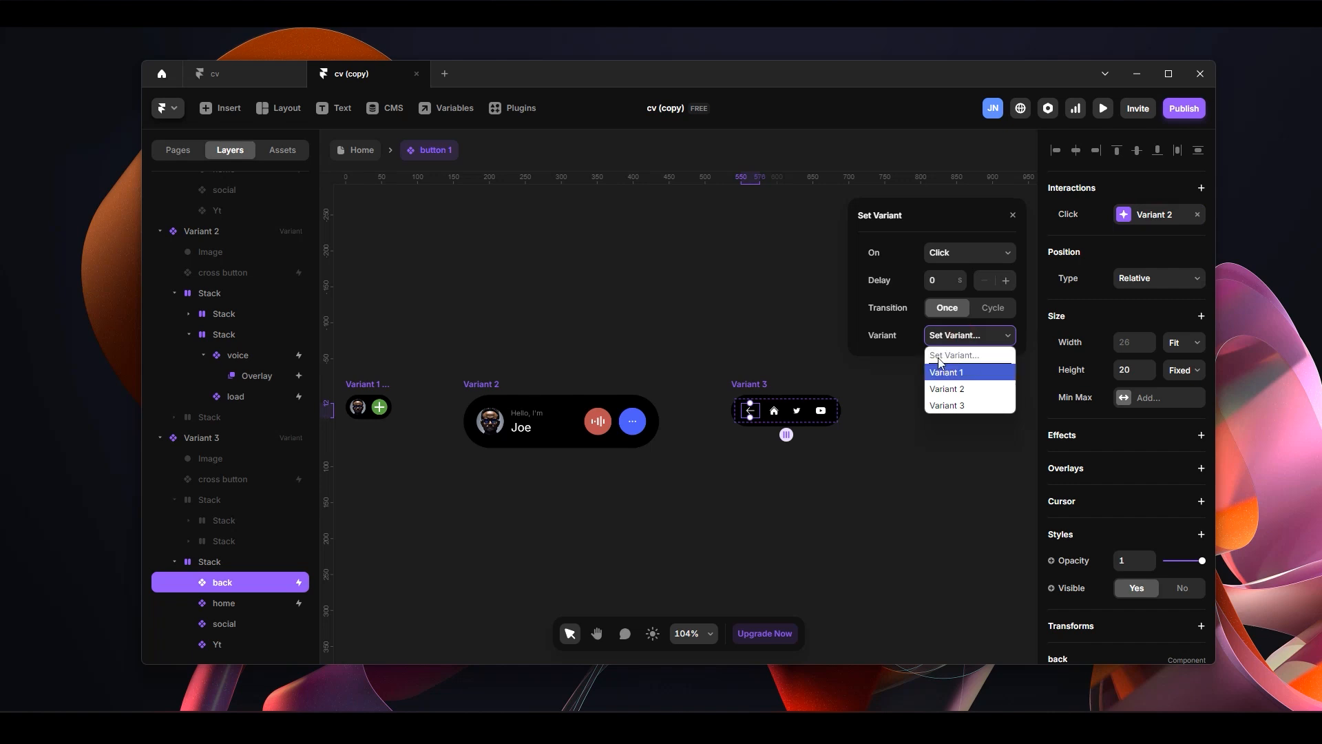
{"action": "left_click", "coordinate": [945, 388]}
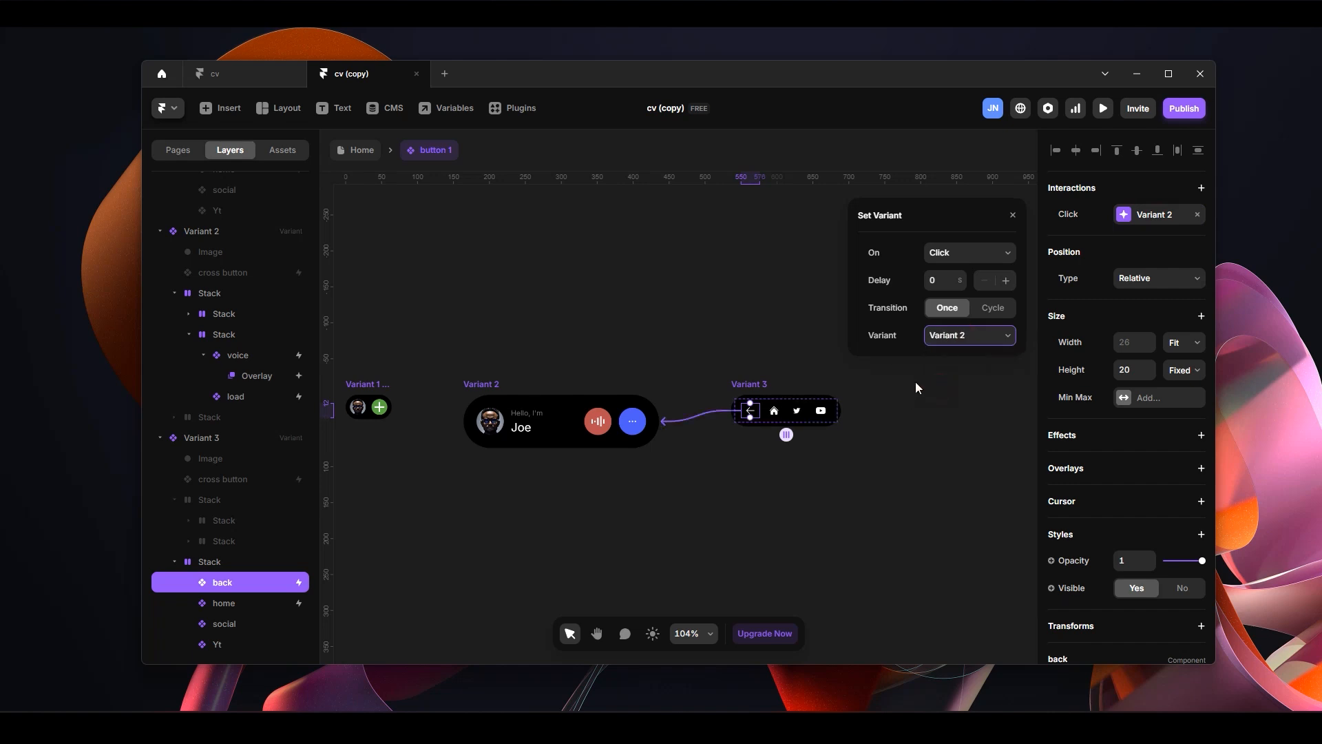
Set the click interaction of the home icon in Variant 3 to switch to Variant 1, and deselect it
{"action": "left_click", "coordinate": [776, 411]}
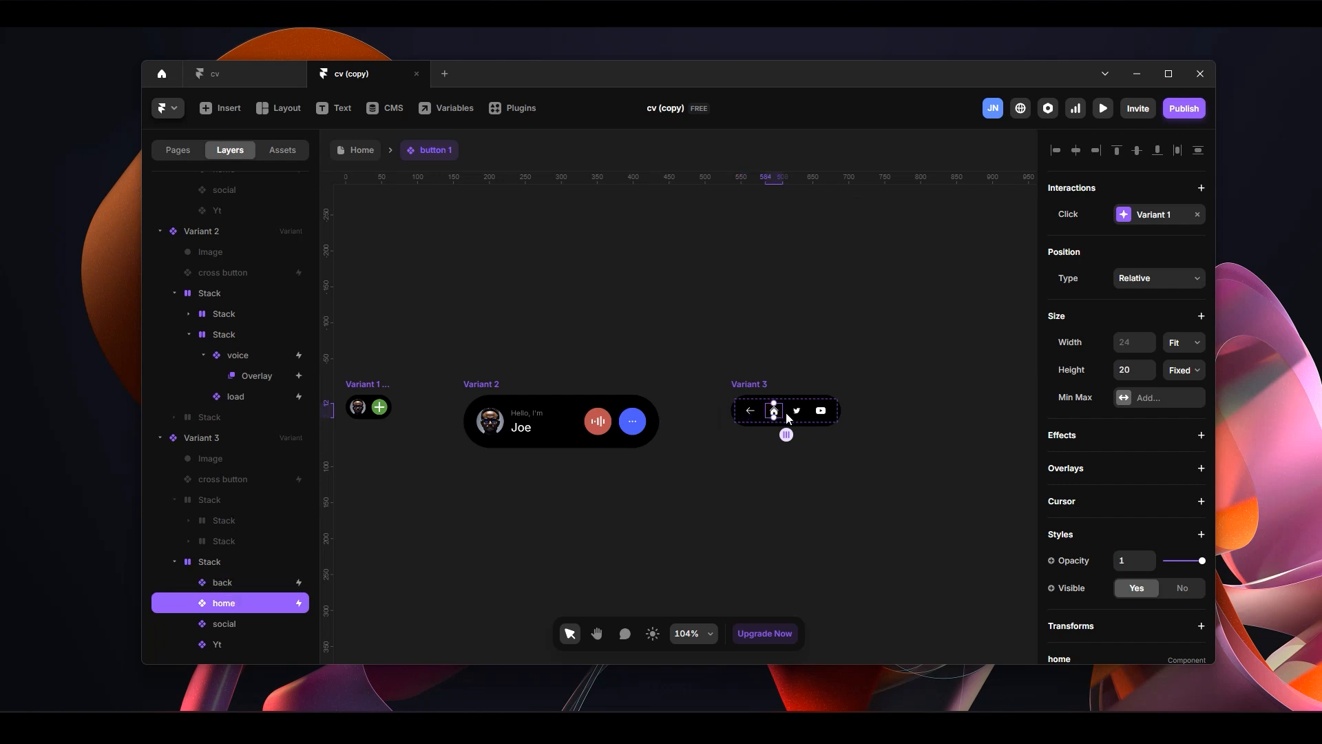
{"action": "left_click", "coordinate": [1147, 217]}
{"action": "left_click", "coordinate": [959, 336]}
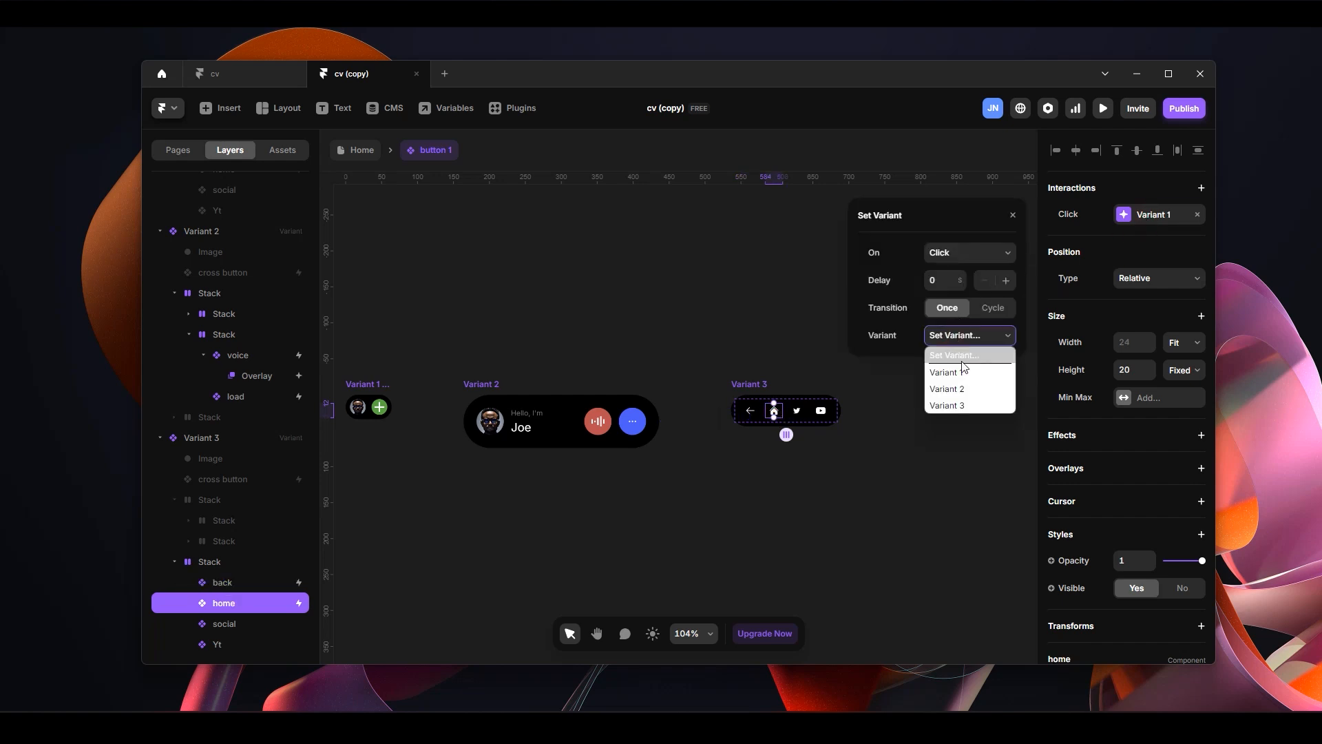
{"action": "left_click", "coordinate": [958, 372]}
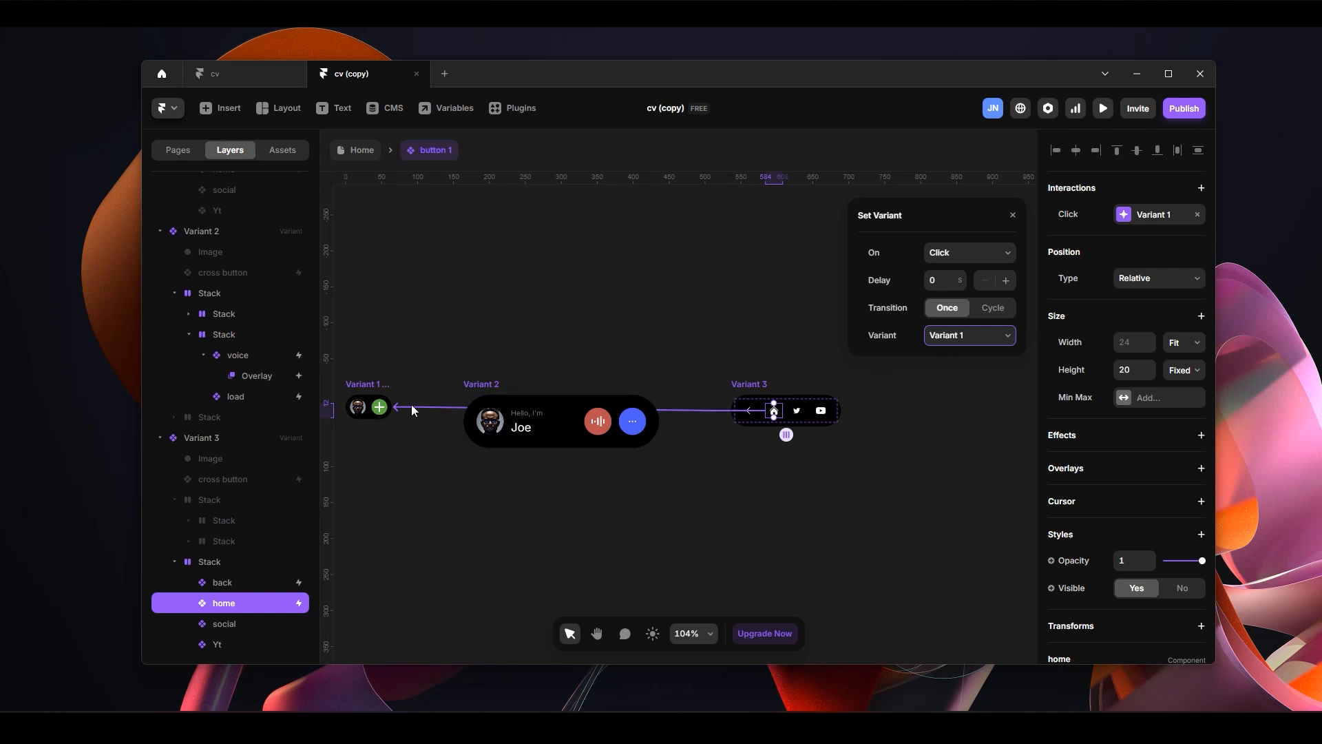
{"action": "scroll", "coordinate": [778, 420], "scroll_direction": "up", "scroll_amount": 3}
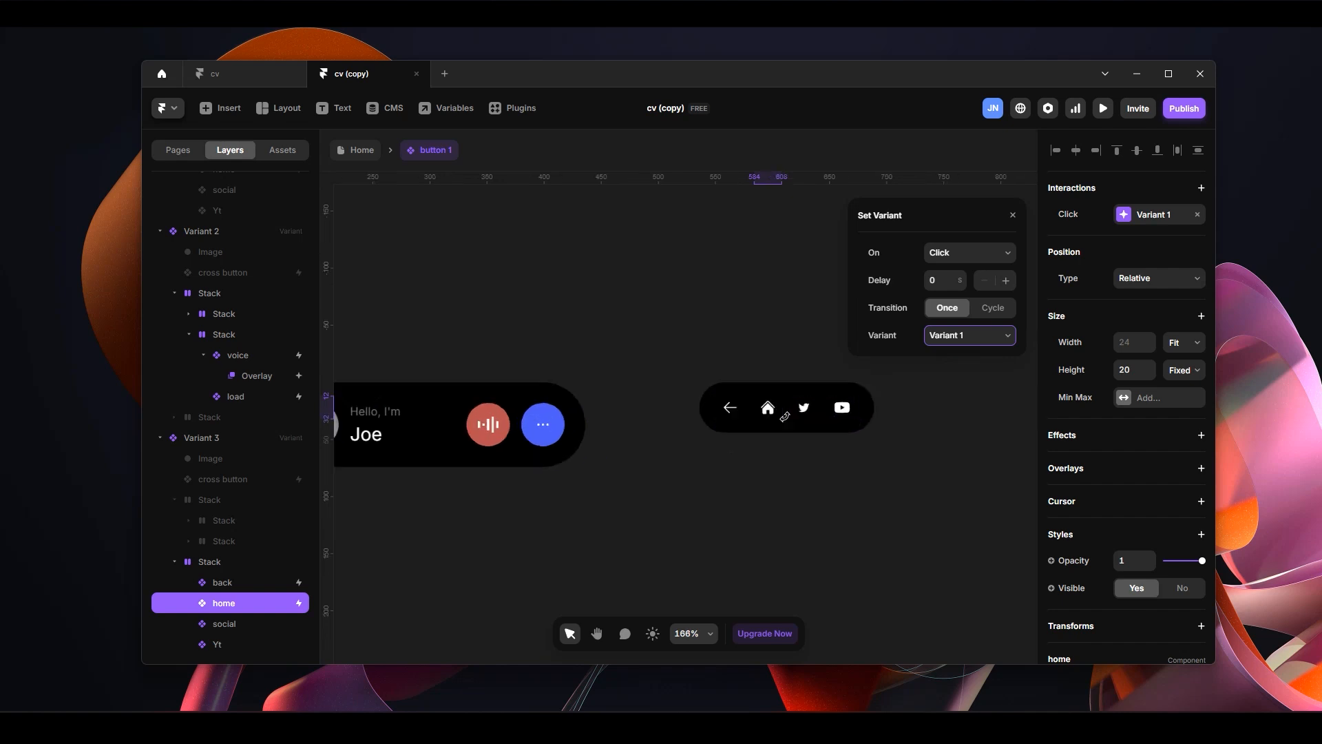
{"action": "scroll", "coordinate": [776, 420], "scroll_direction": "down", "scroll_amount": 2}
{"action": "scroll", "coordinate": [777, 420], "scroll_direction": "down", "scroll_amount": 4}
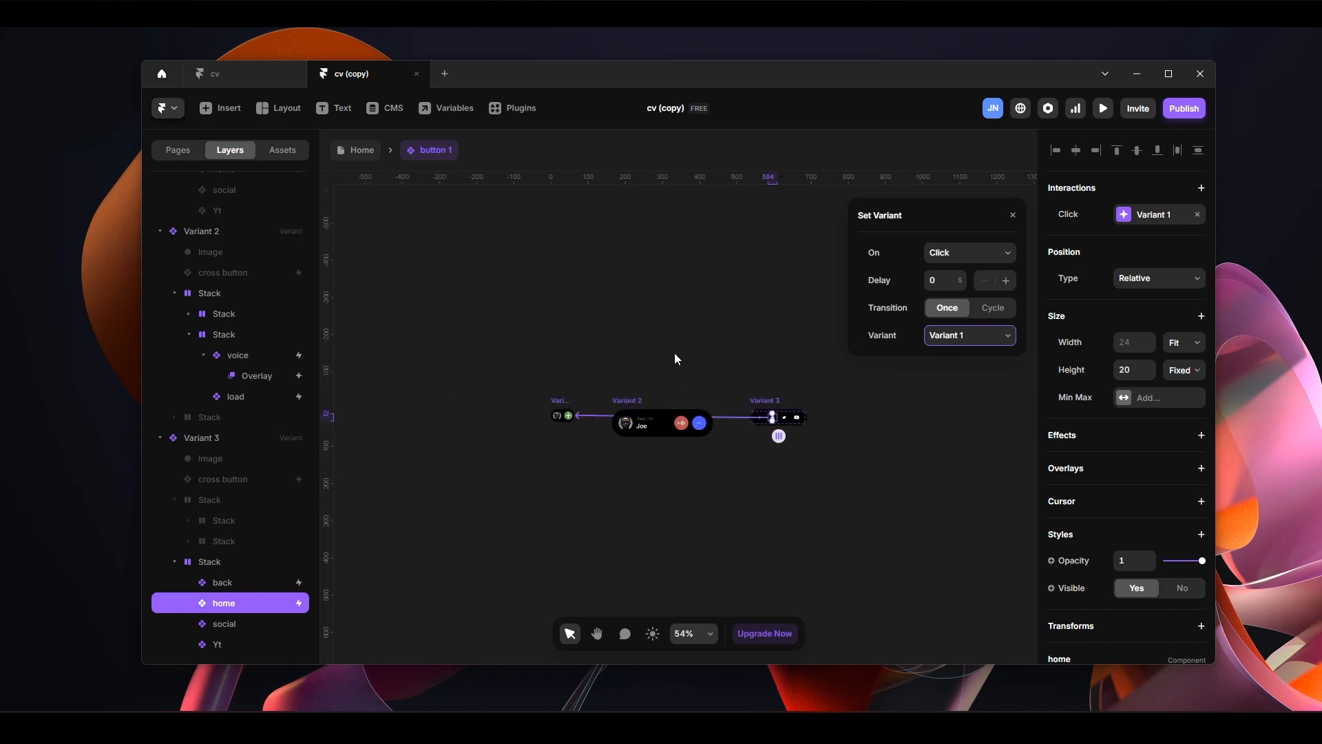
{"action": "scroll", "coordinate": [575, 279], "scroll_direction": "down", "scroll_amount": 3}
{"action": "left_click", "coordinate": [754, 384]}
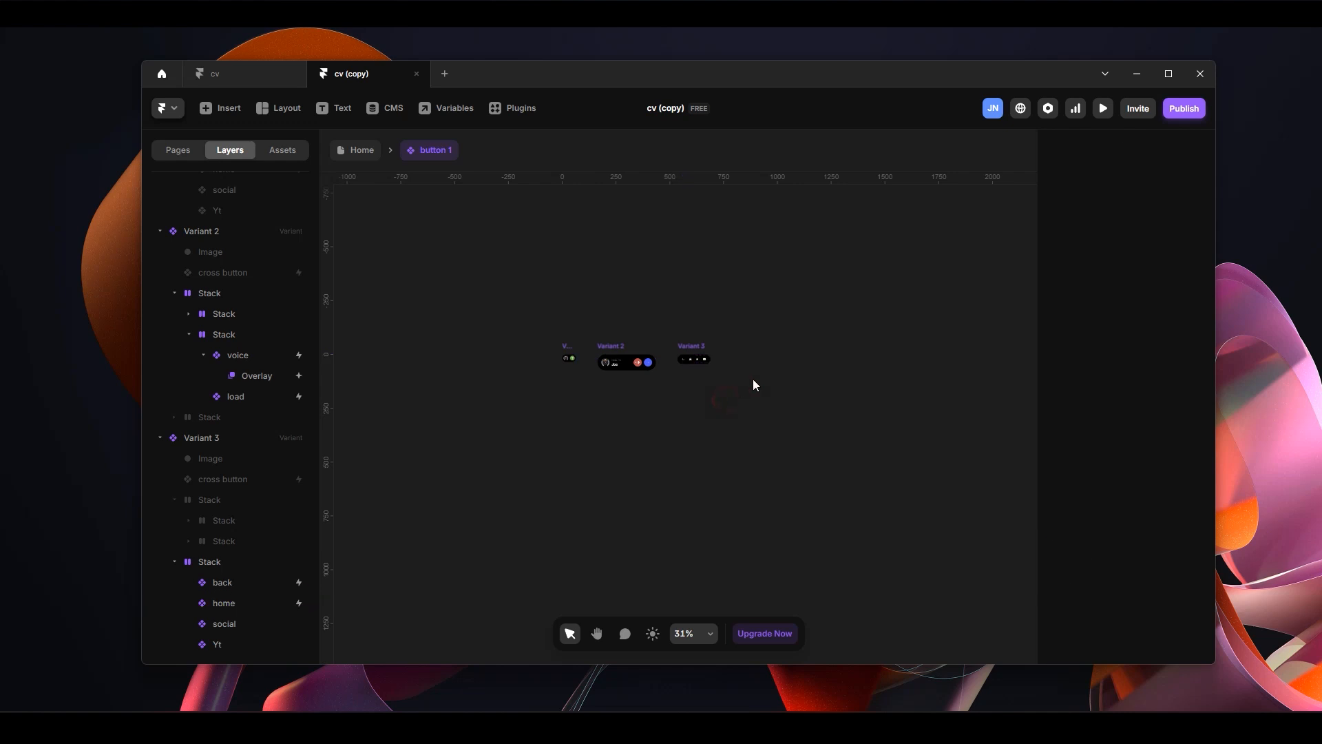
Return to the Home page, preview the Desktop breakpoint and test expanding the CV button with its green plus
{"action": "left_click", "coordinate": [357, 159]}
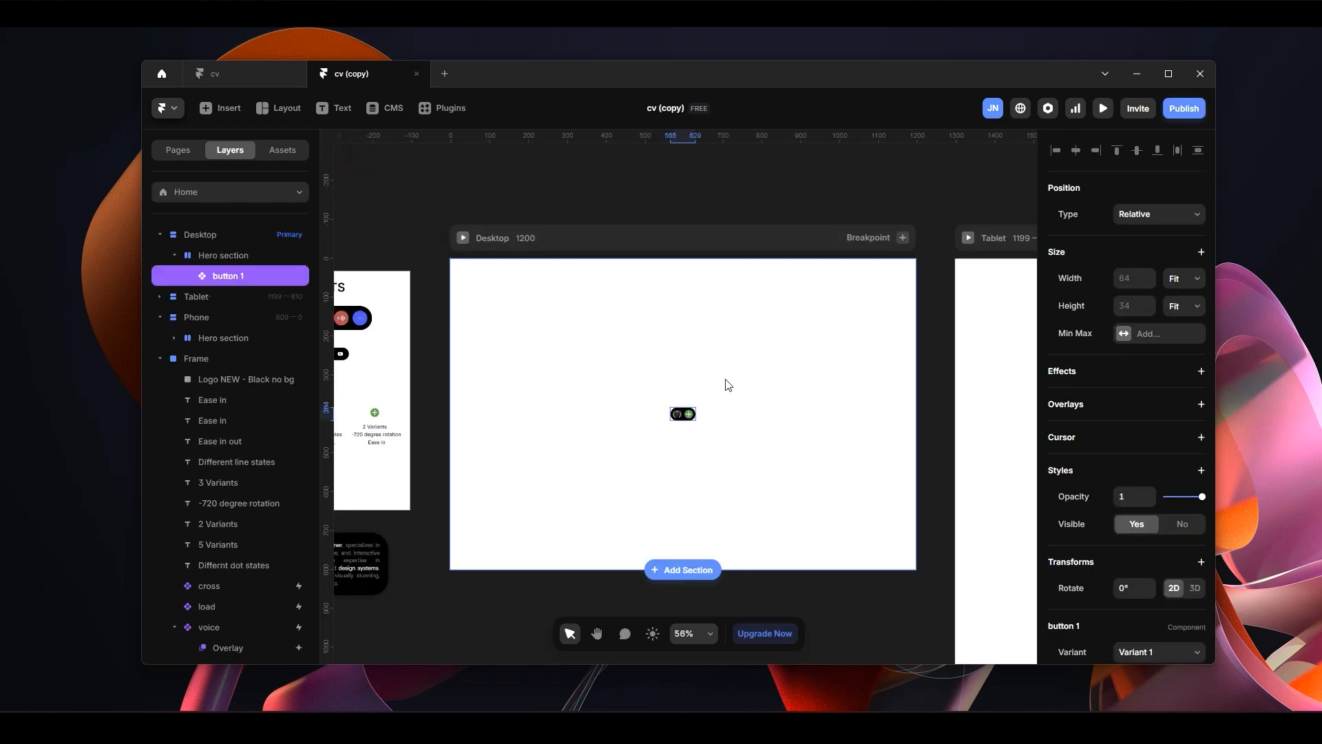
{"action": "left_click", "coordinate": [462, 239]}
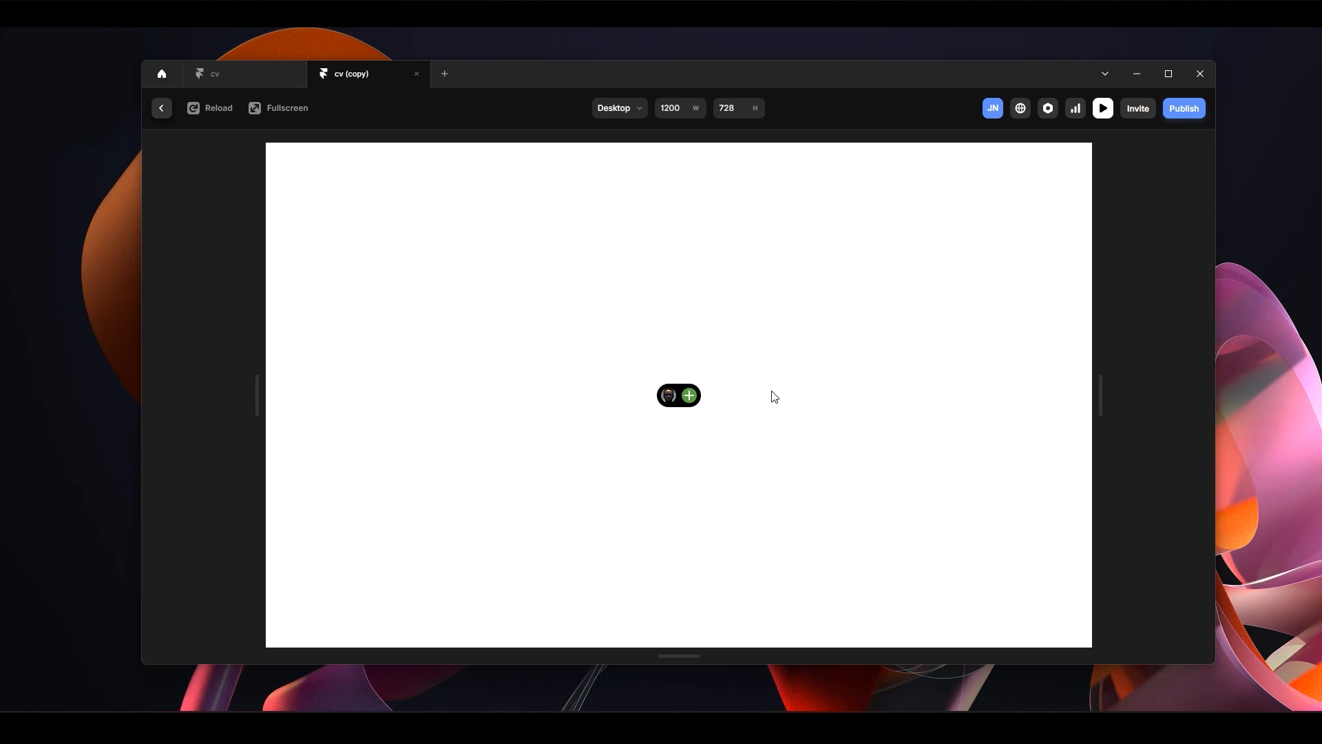
{"action": "left_click", "coordinate": [689, 397]}
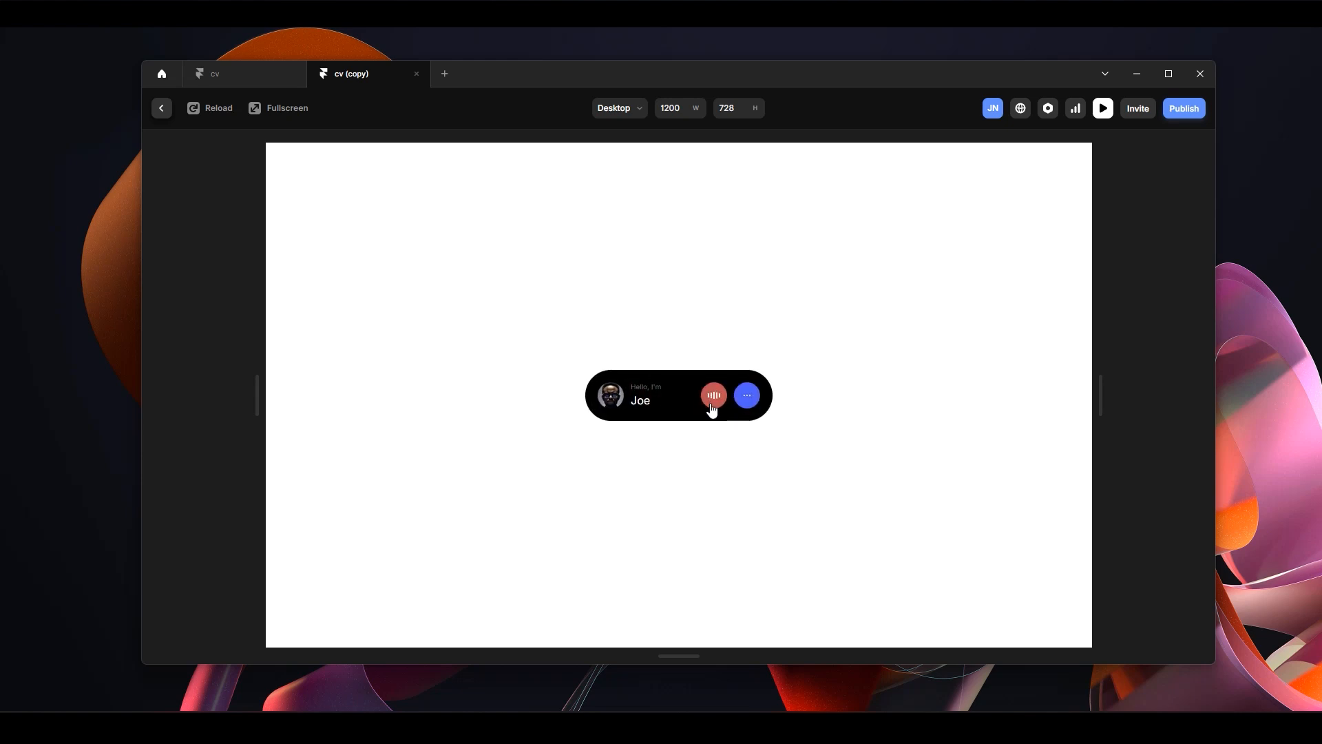